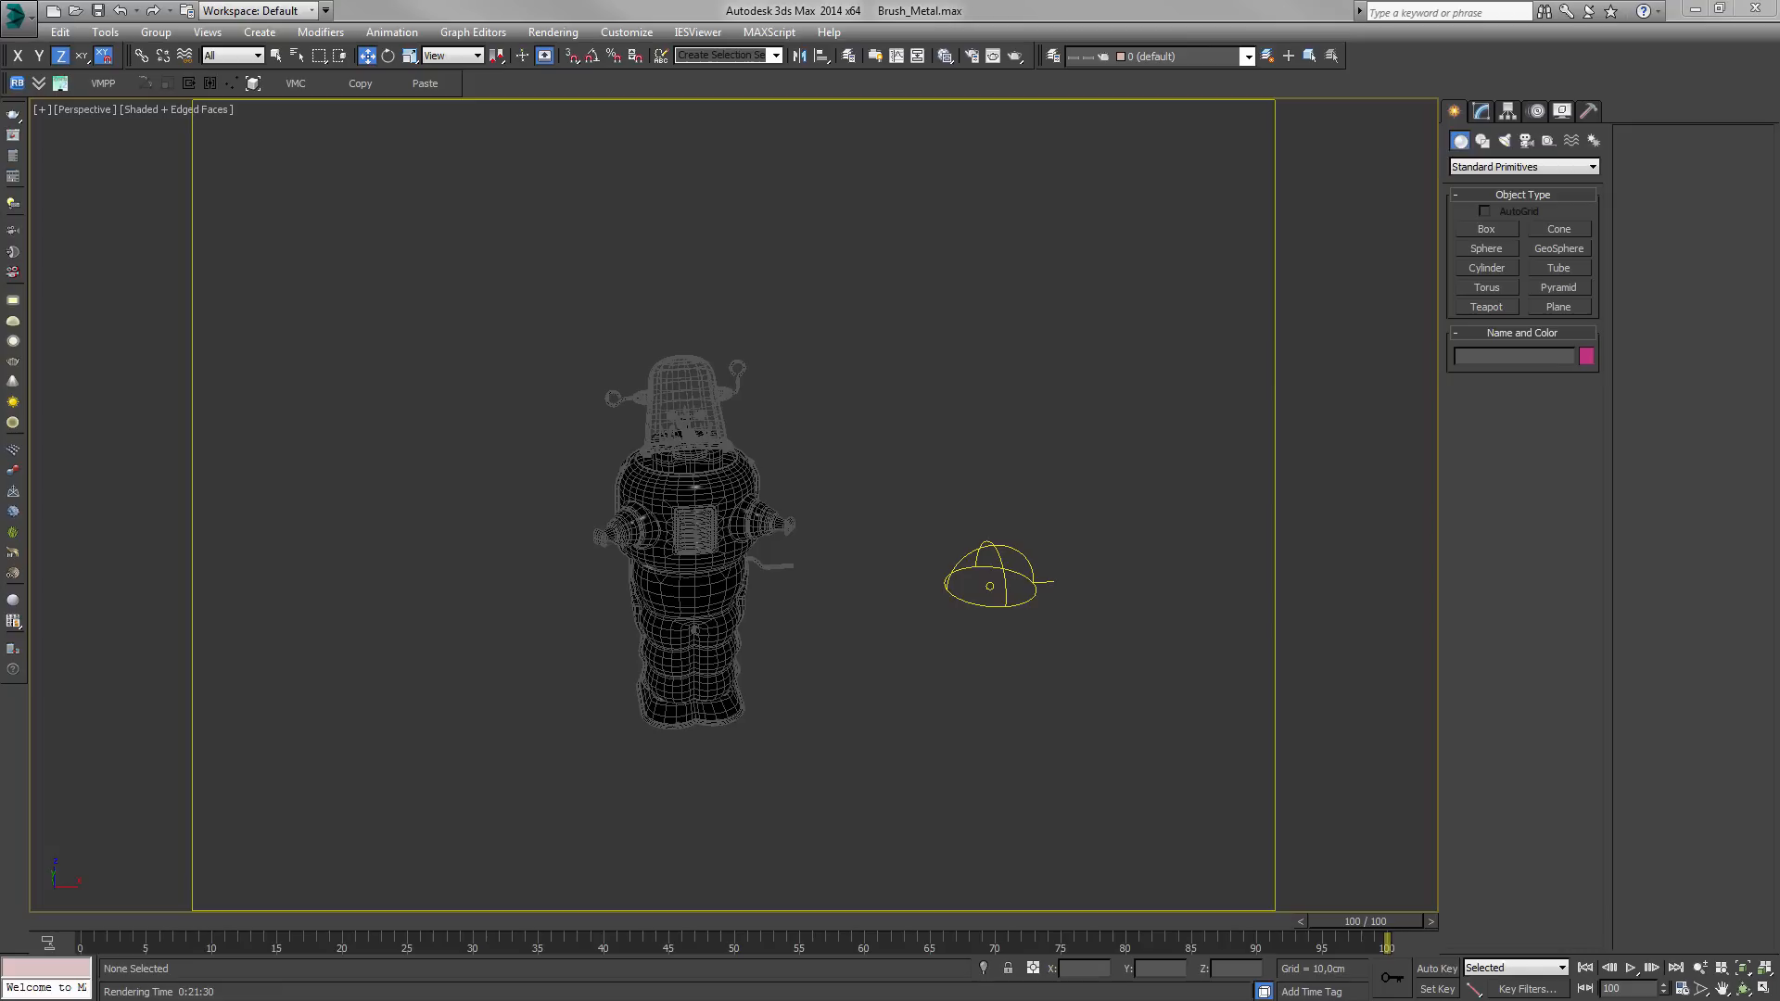
# - Examine the robot model and the dome light in the scene from several angles
pyautogui.click(716, 503)
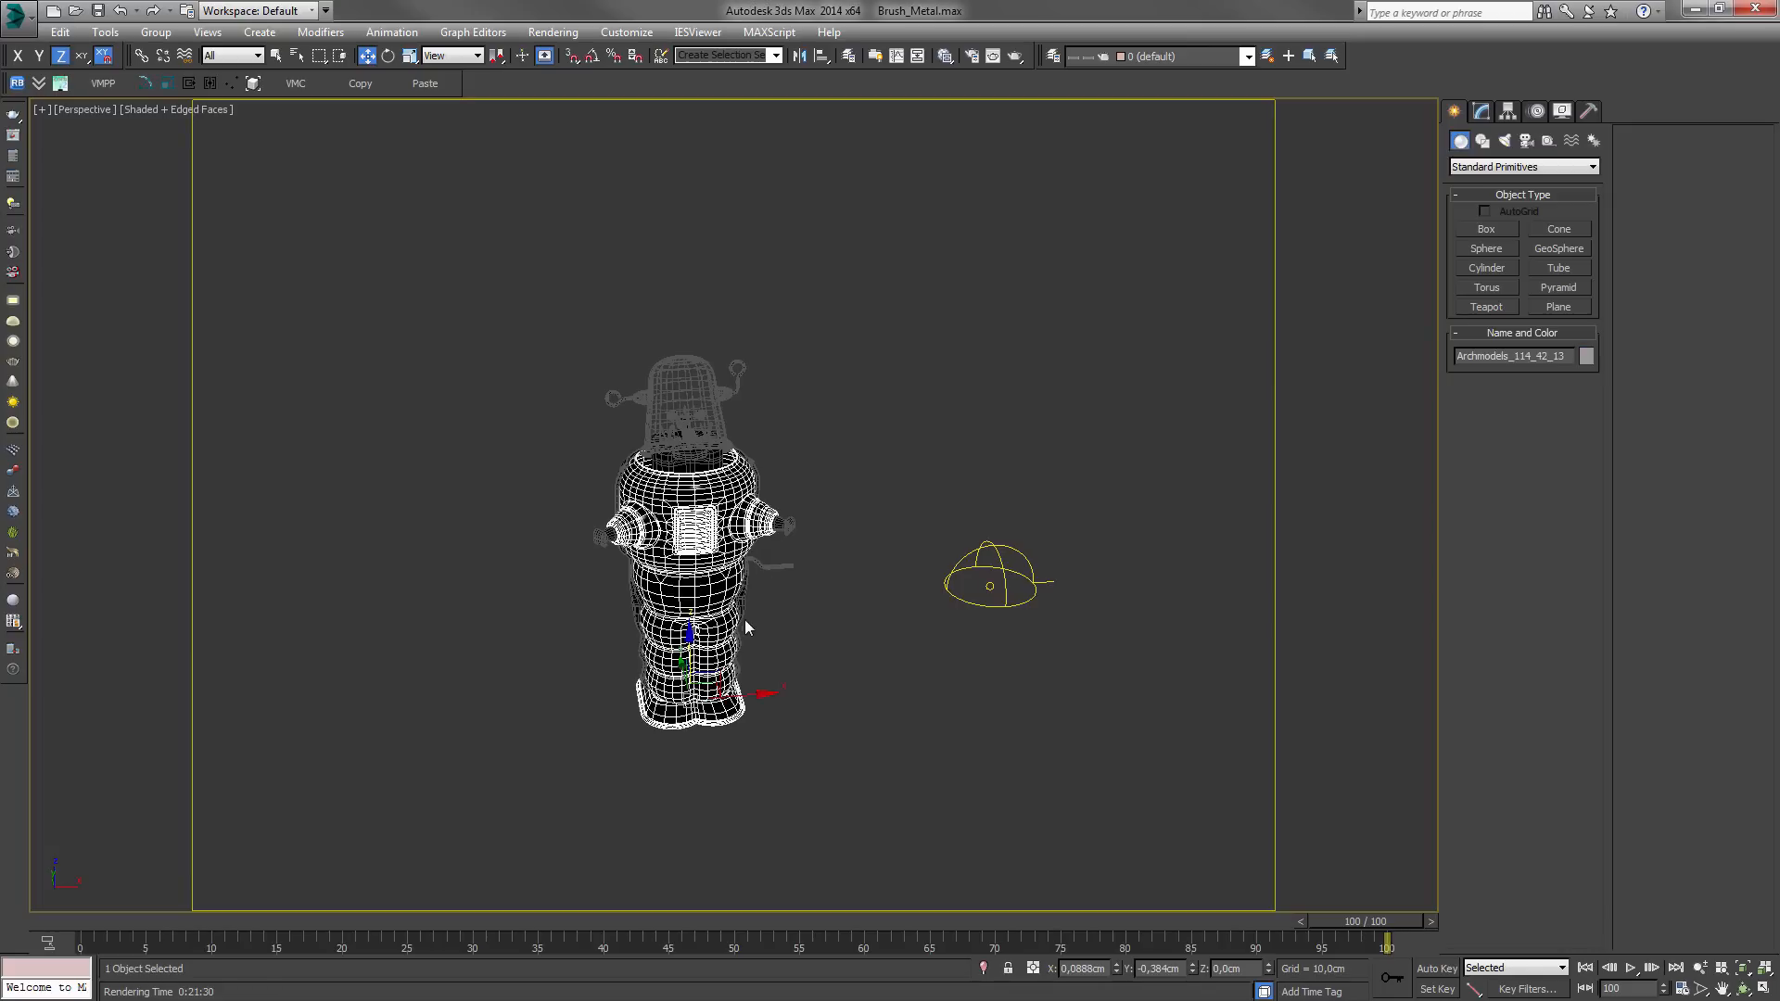
pyautogui.moveTo(509, 231); pyautogui.dragTo(882, 810)
pyautogui.keyDown('alt'); pyautogui.moveTo(881, 810); pyautogui.dragTo(1036, 541, button='middle'); pyautogui.keyUp('alt')
pyautogui.click(1020, 564)
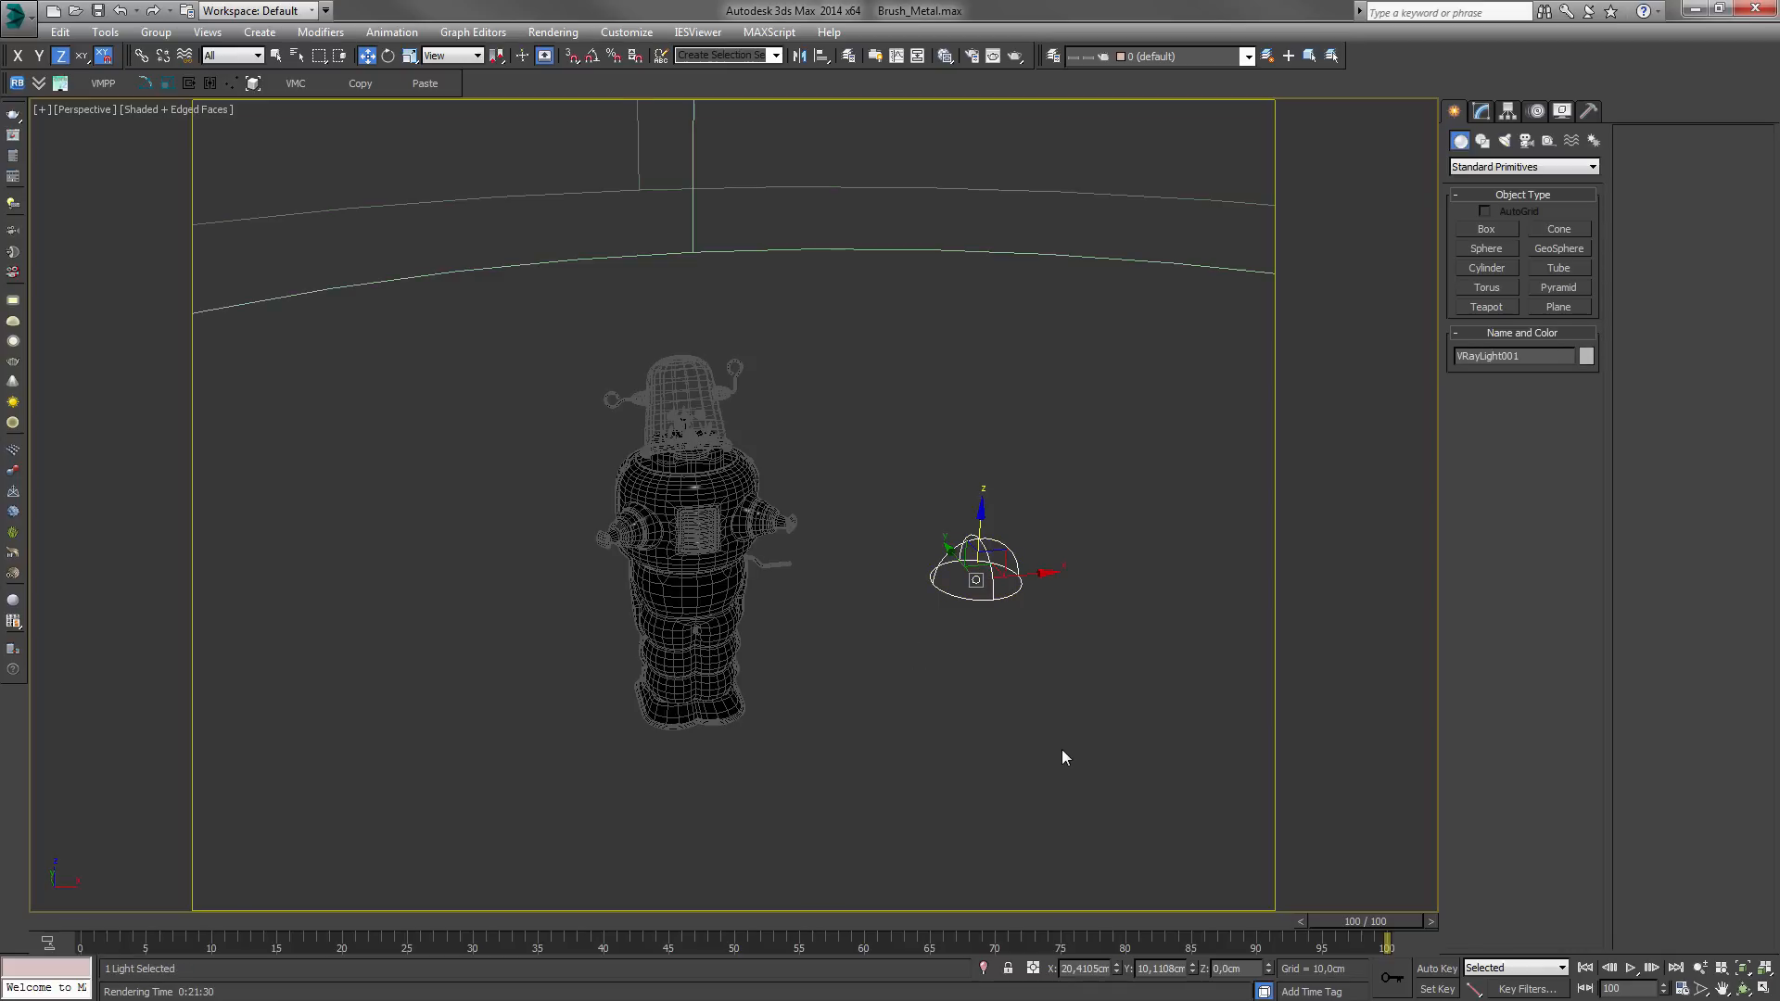
pyautogui.click(721, 493)
pyautogui.click(1003, 584)
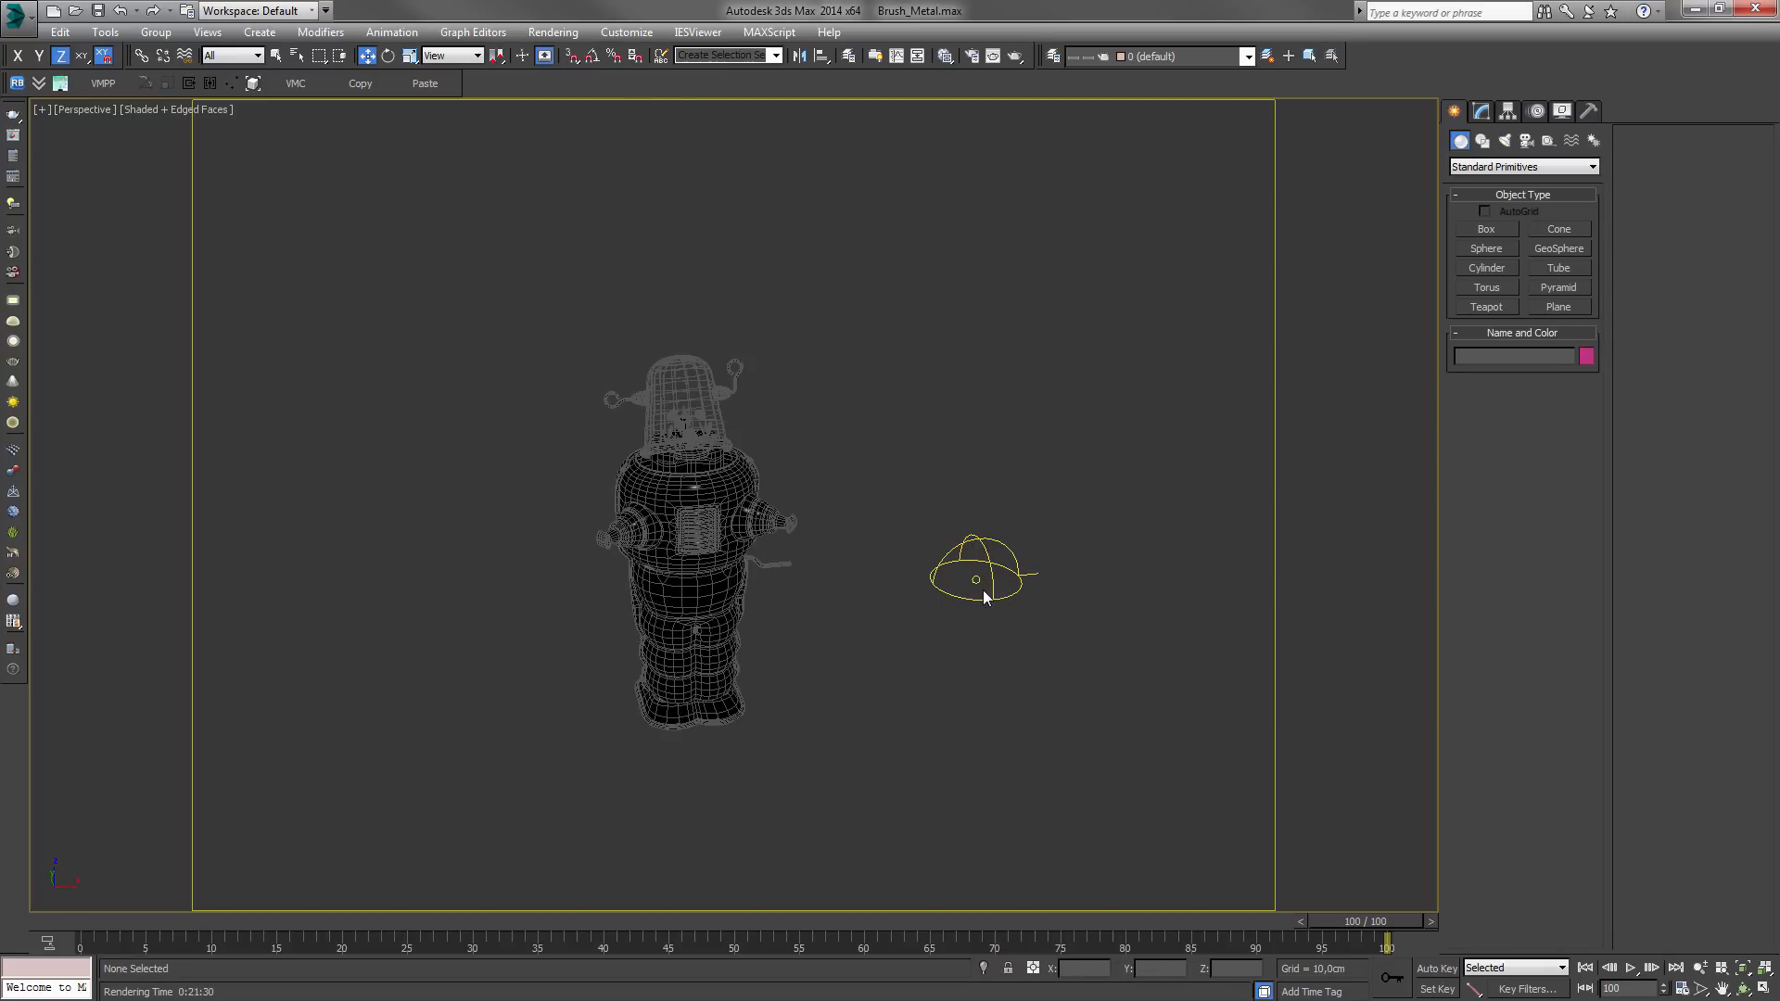
pyautogui.click(678, 534)
pyautogui.keyDown('alt'); pyautogui.moveTo(679, 535); pyautogui.dragTo(983, 603, button='middle'); pyautogui.keyUp('alt')
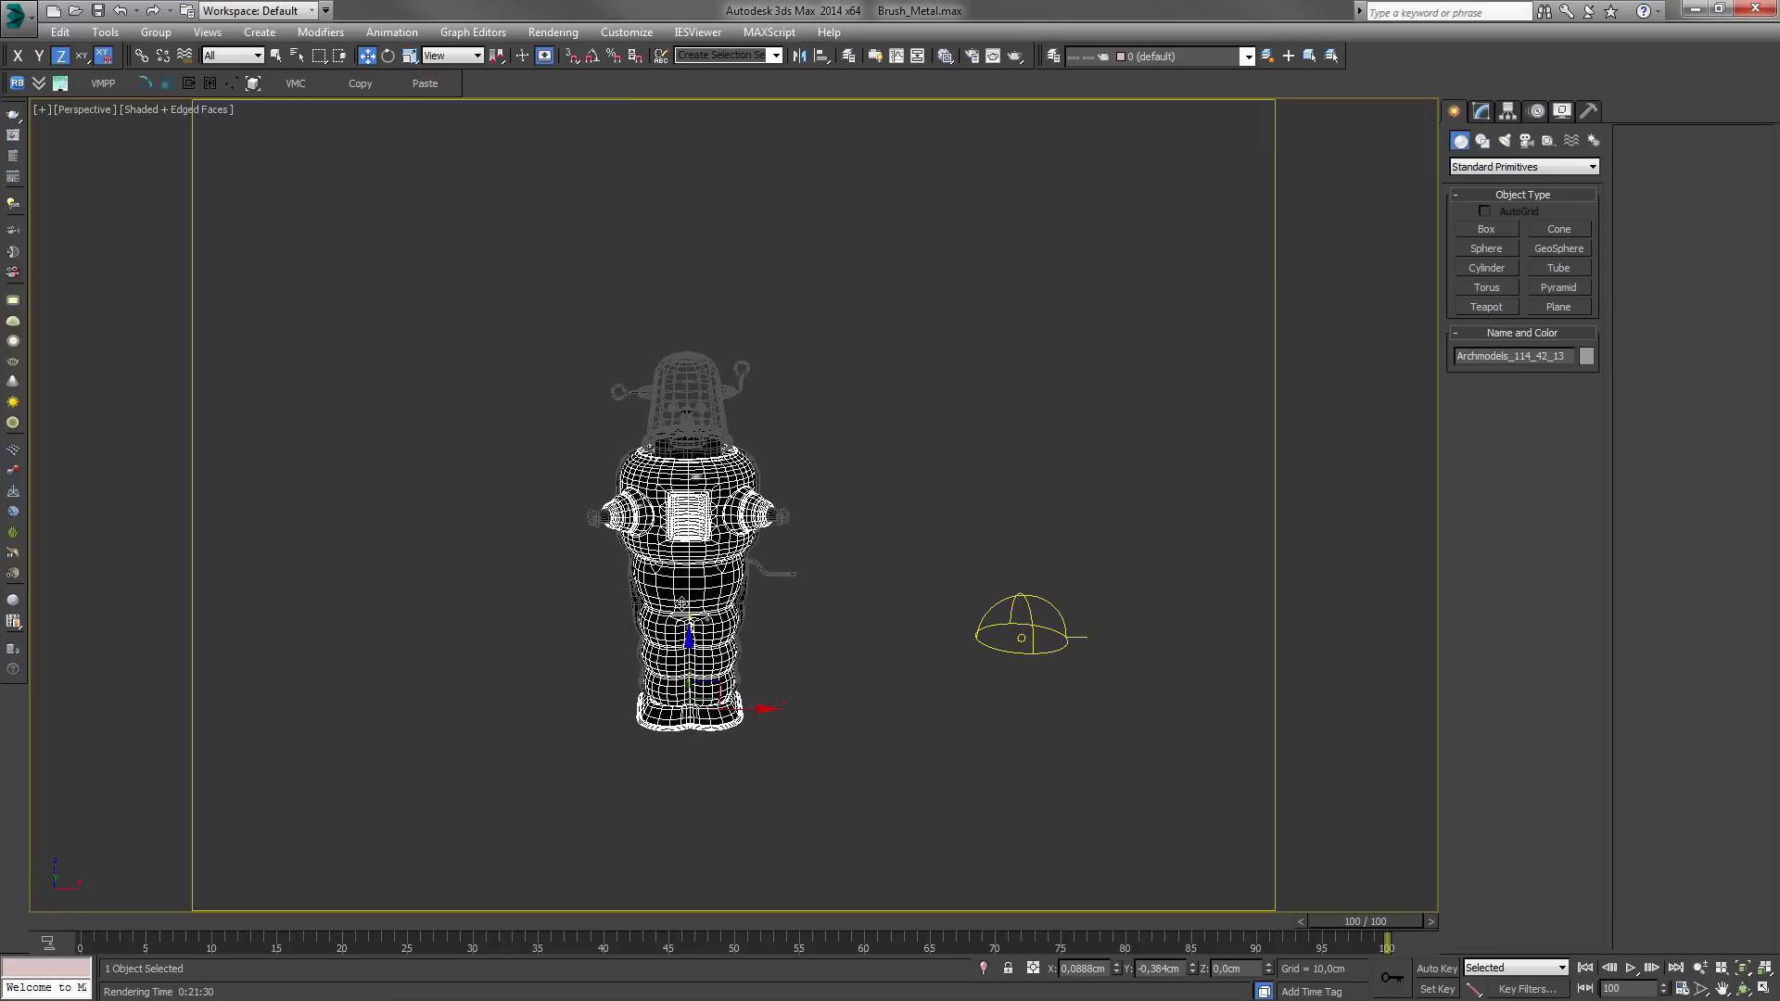
pyautogui.keyDown('alt'); pyautogui.moveTo(681, 603); pyautogui.dragTo(955, 598, button='middle'); pyautogui.keyUp('alt')
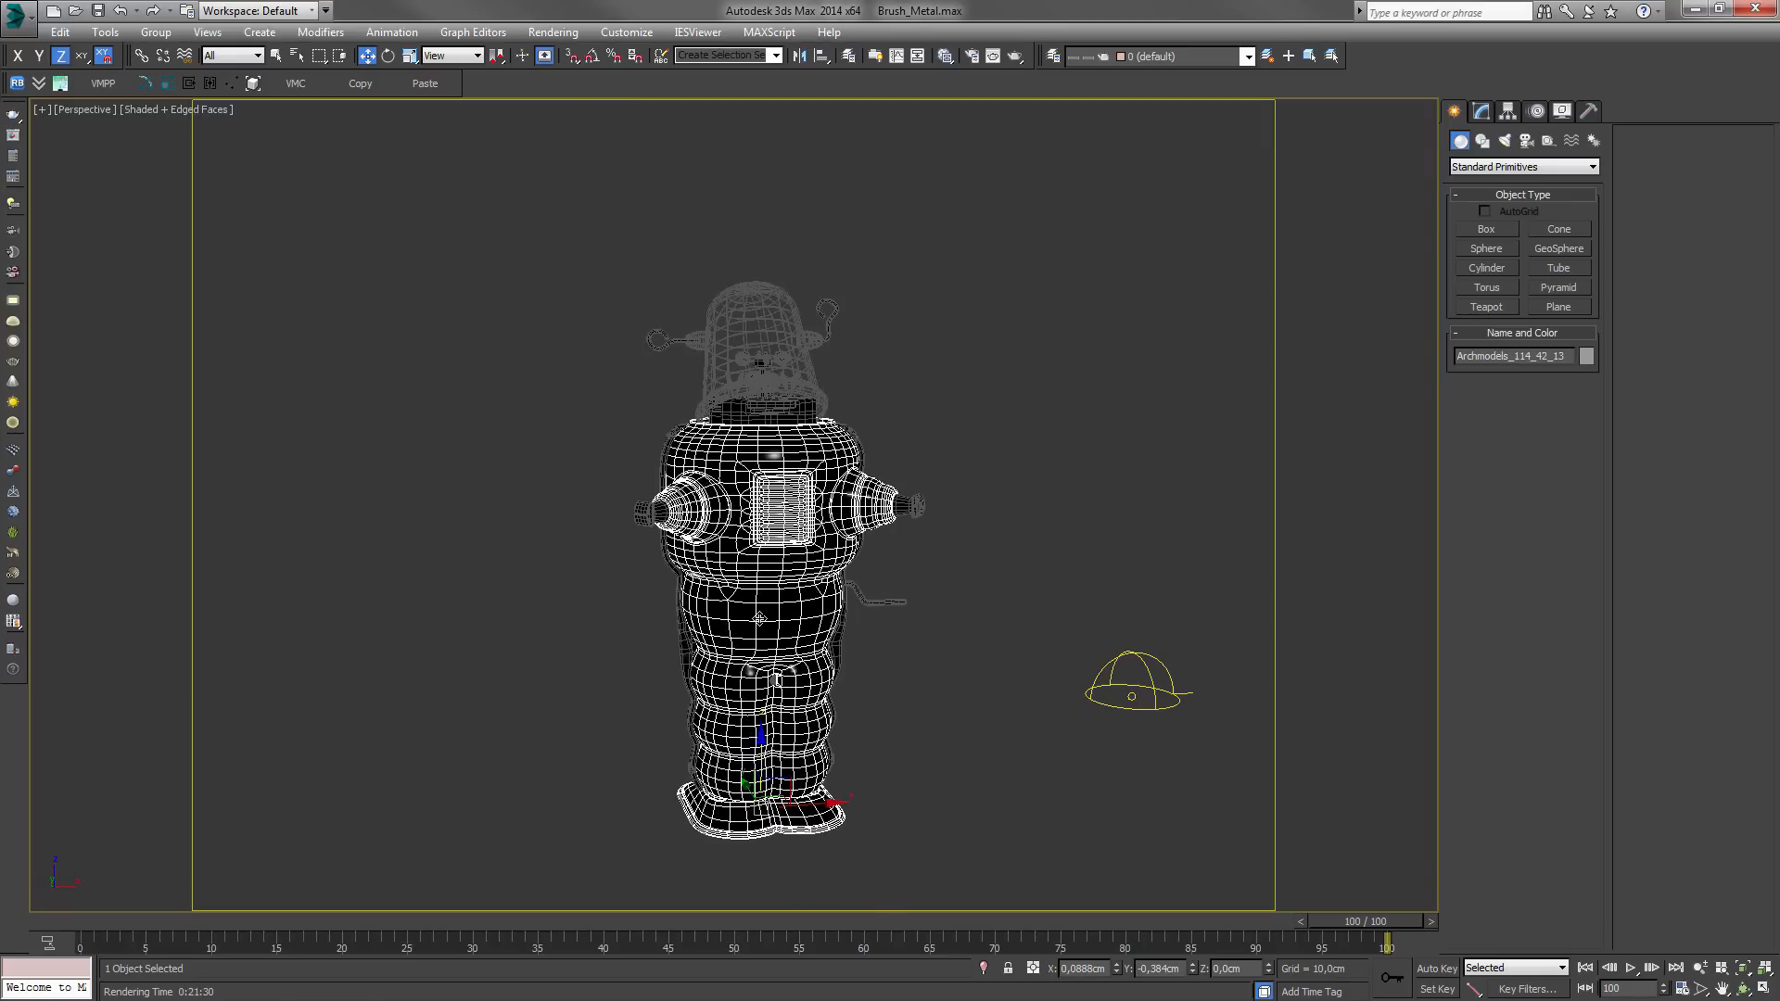
pyautogui.moveTo(821, 651); pyautogui.dragTo(709, 614, button='middle')
pyautogui.moveTo(985, 530); pyautogui.dragTo(1105, 676)
pyautogui.scroll(-2, 1101, 636)
pyautogui.keyDown('alt'); pyautogui.moveTo(1101, 636); pyautogui.dragTo(1090, 658, button='middle'); pyautogui.keyUp('alt')
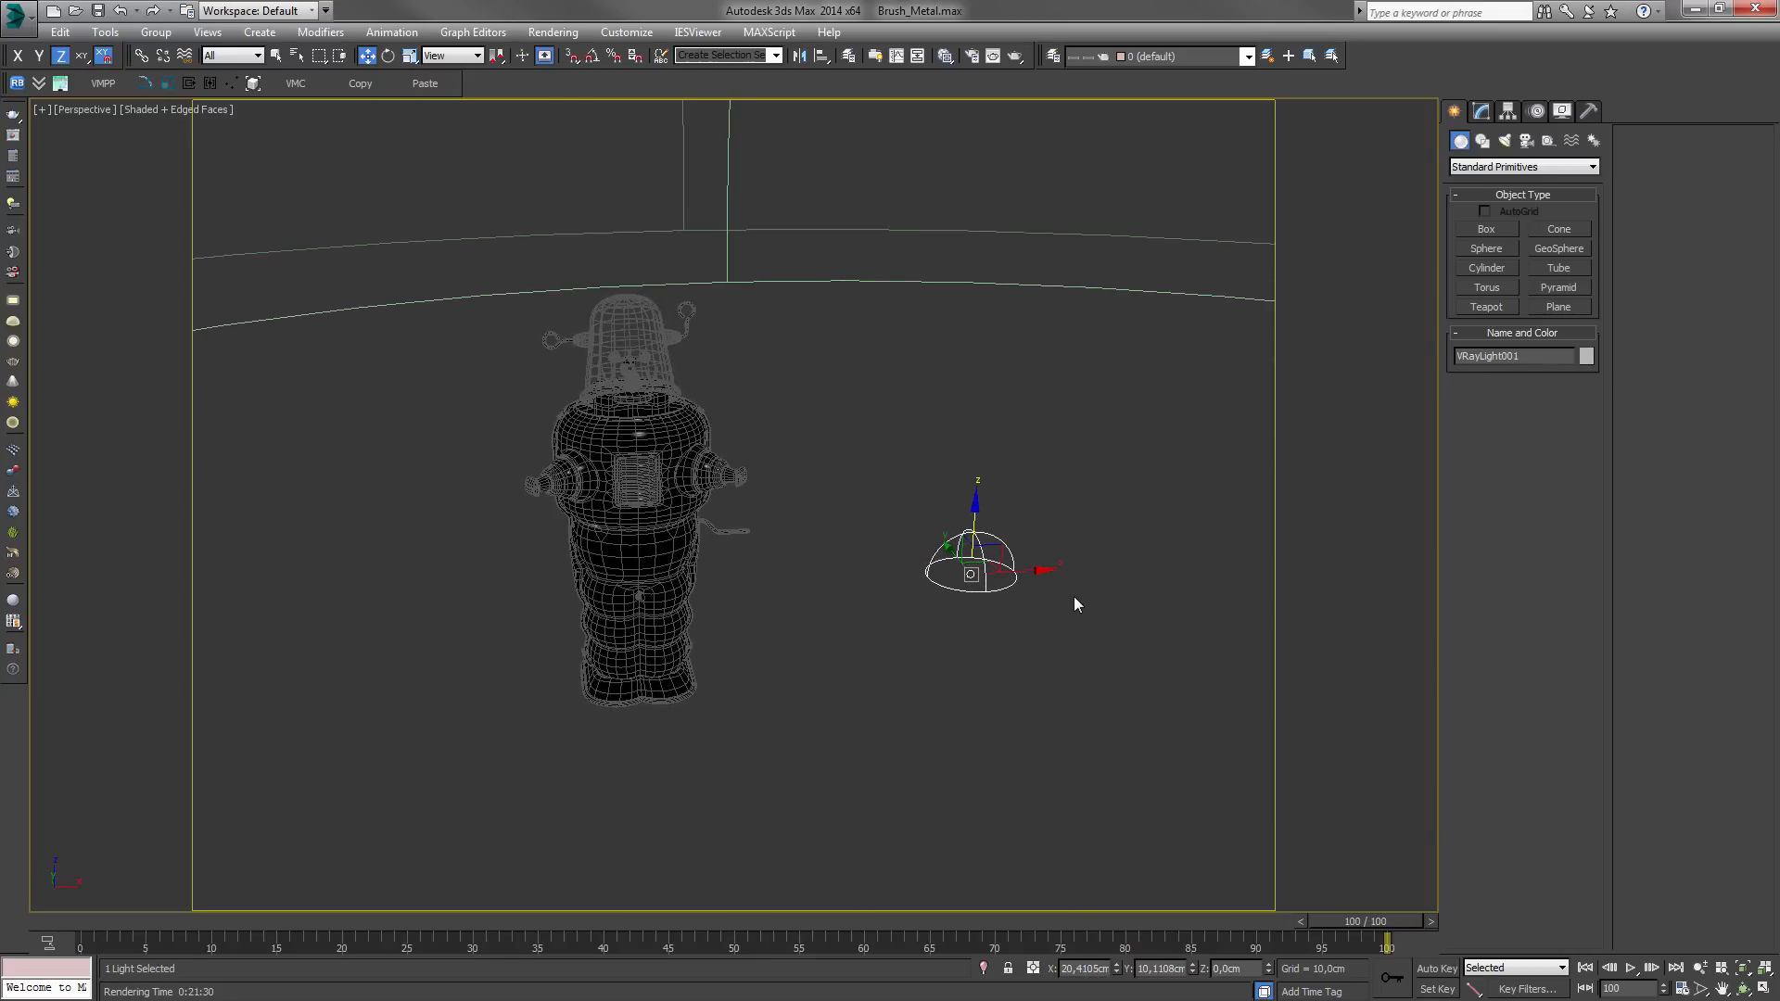
pyautogui.click(687, 458)
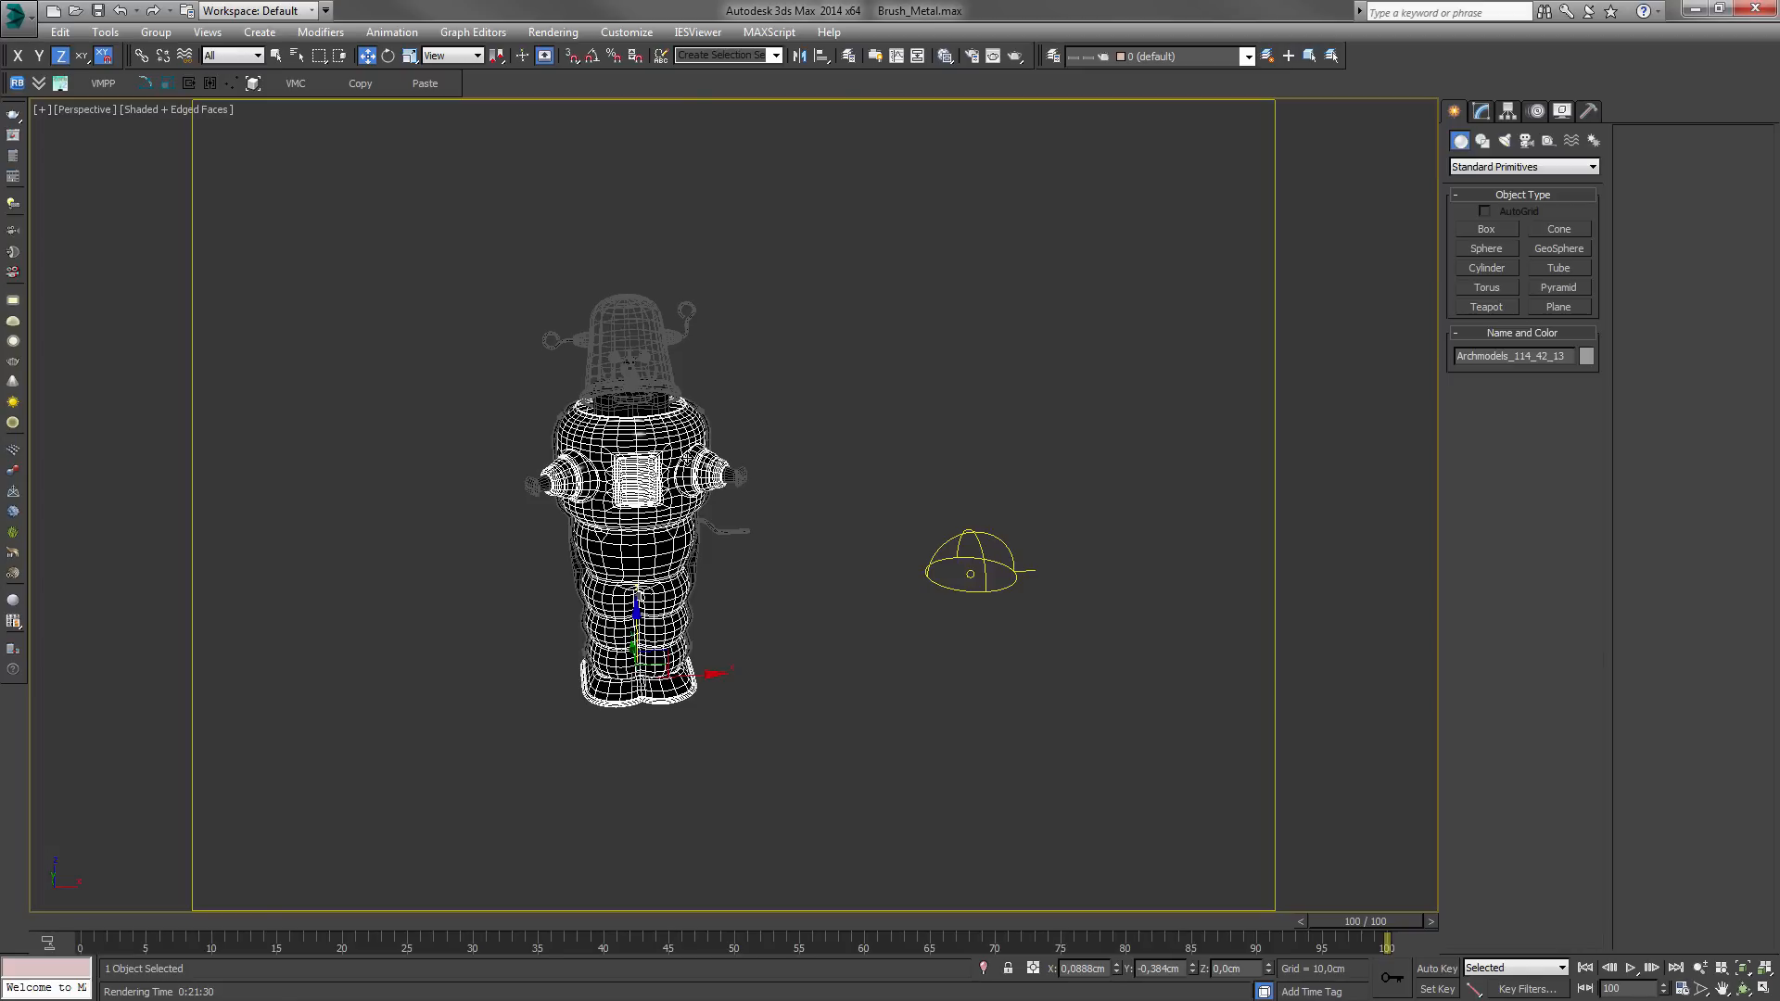
pyautogui.moveTo(877, 441); pyautogui.dragTo(1149, 681)
pyautogui.click(971, 694)
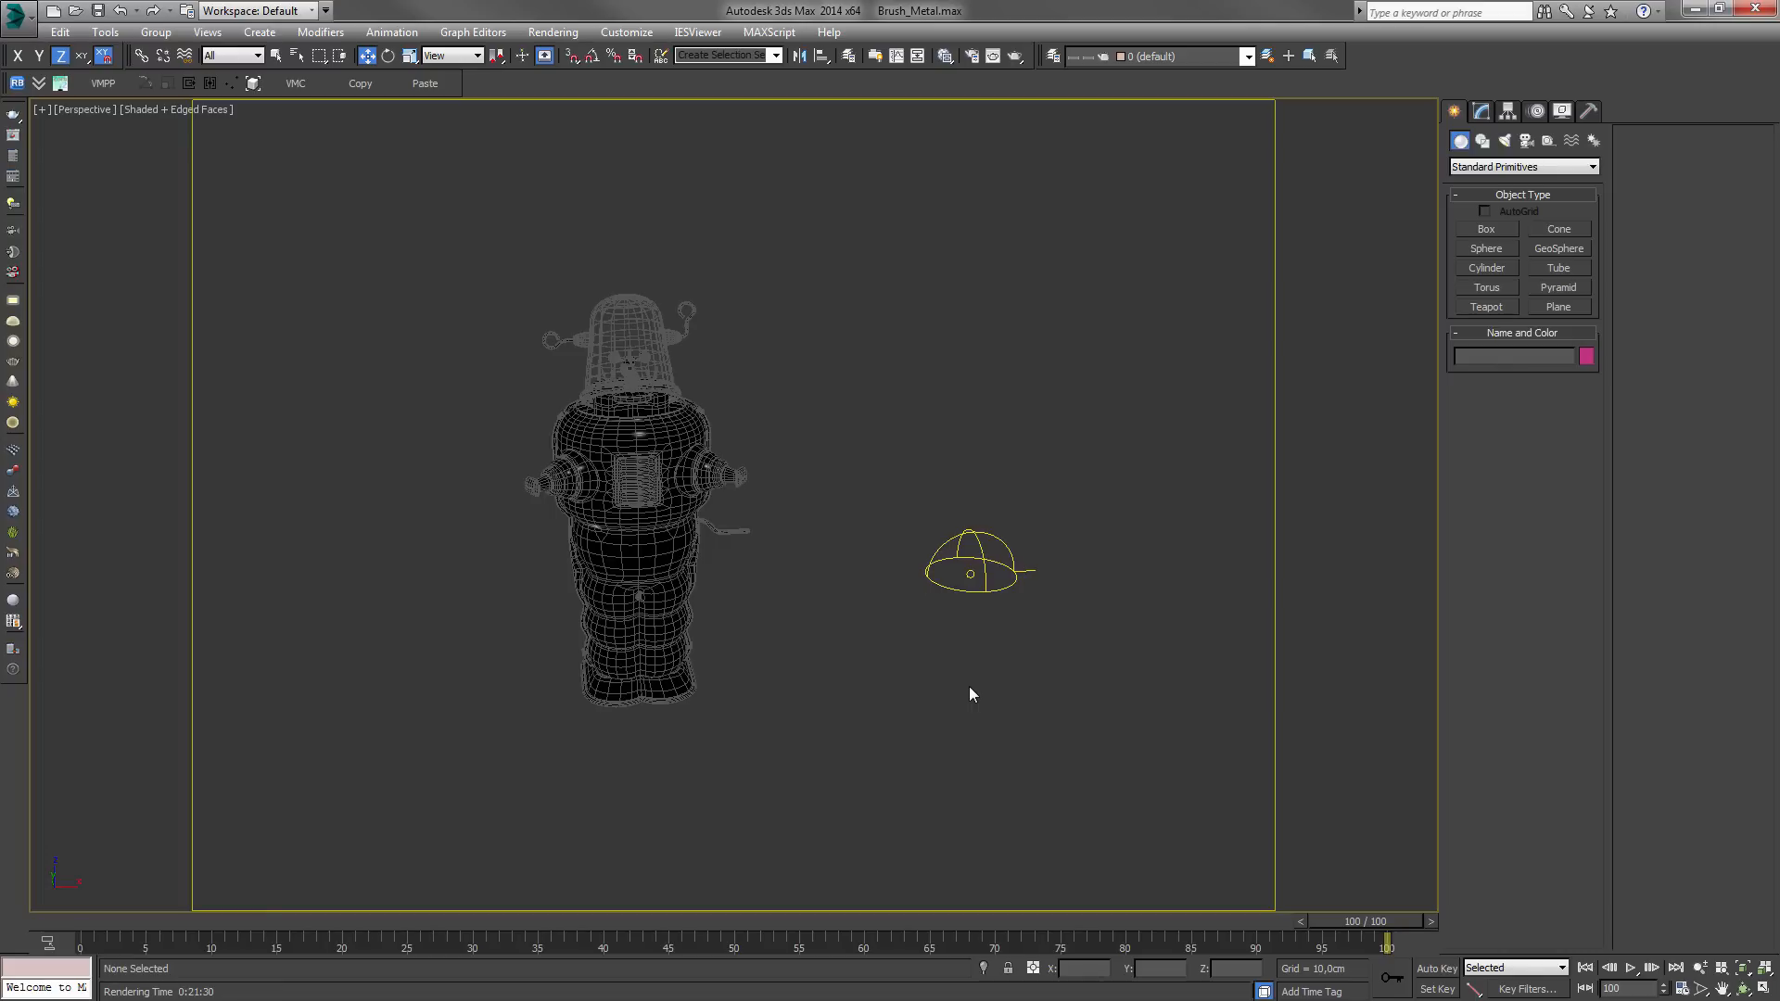
pyautogui.click(665, 469)
pyautogui.keyDown('alt'); pyautogui.moveTo(653, 539); pyautogui.dragTo(681, 534, button='middle'); pyautogui.keyUp('alt')
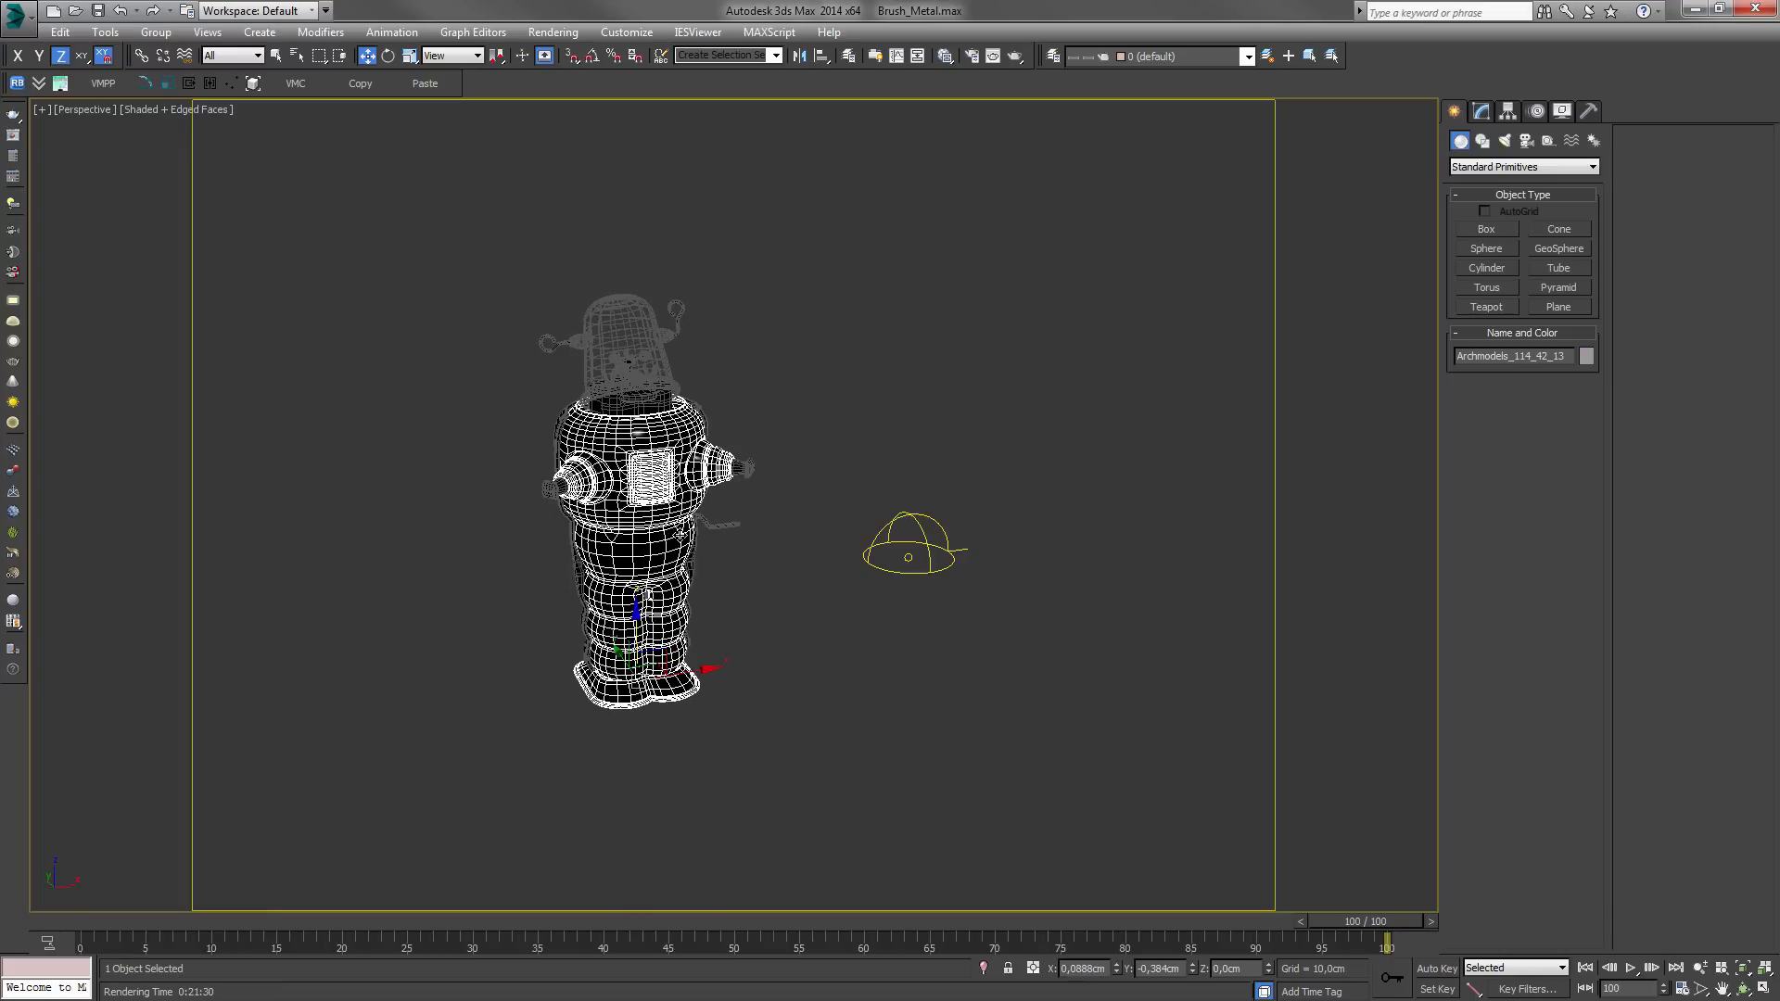
pyautogui.click(419, 629)
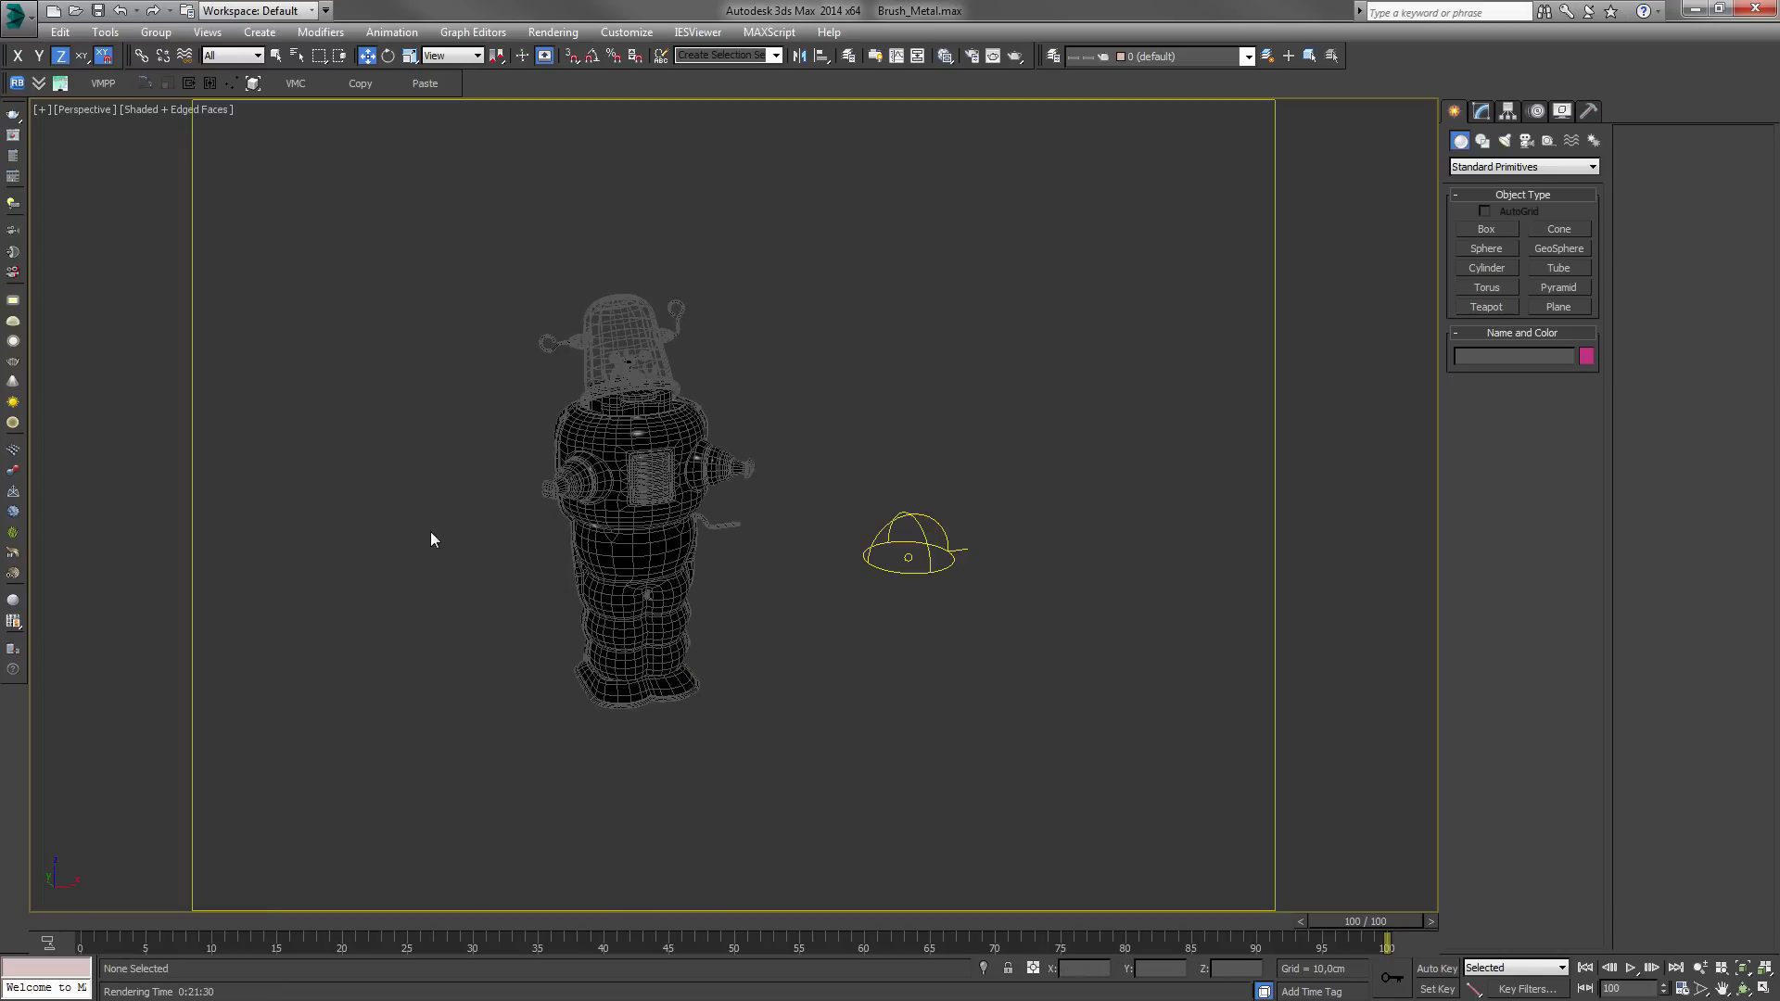
# - Open the Slate Material Editor on the existing iron material's node network
pyautogui.press('m')
pyautogui.moveTo(930, 472); pyautogui.dragTo(664, 320, button='middle')
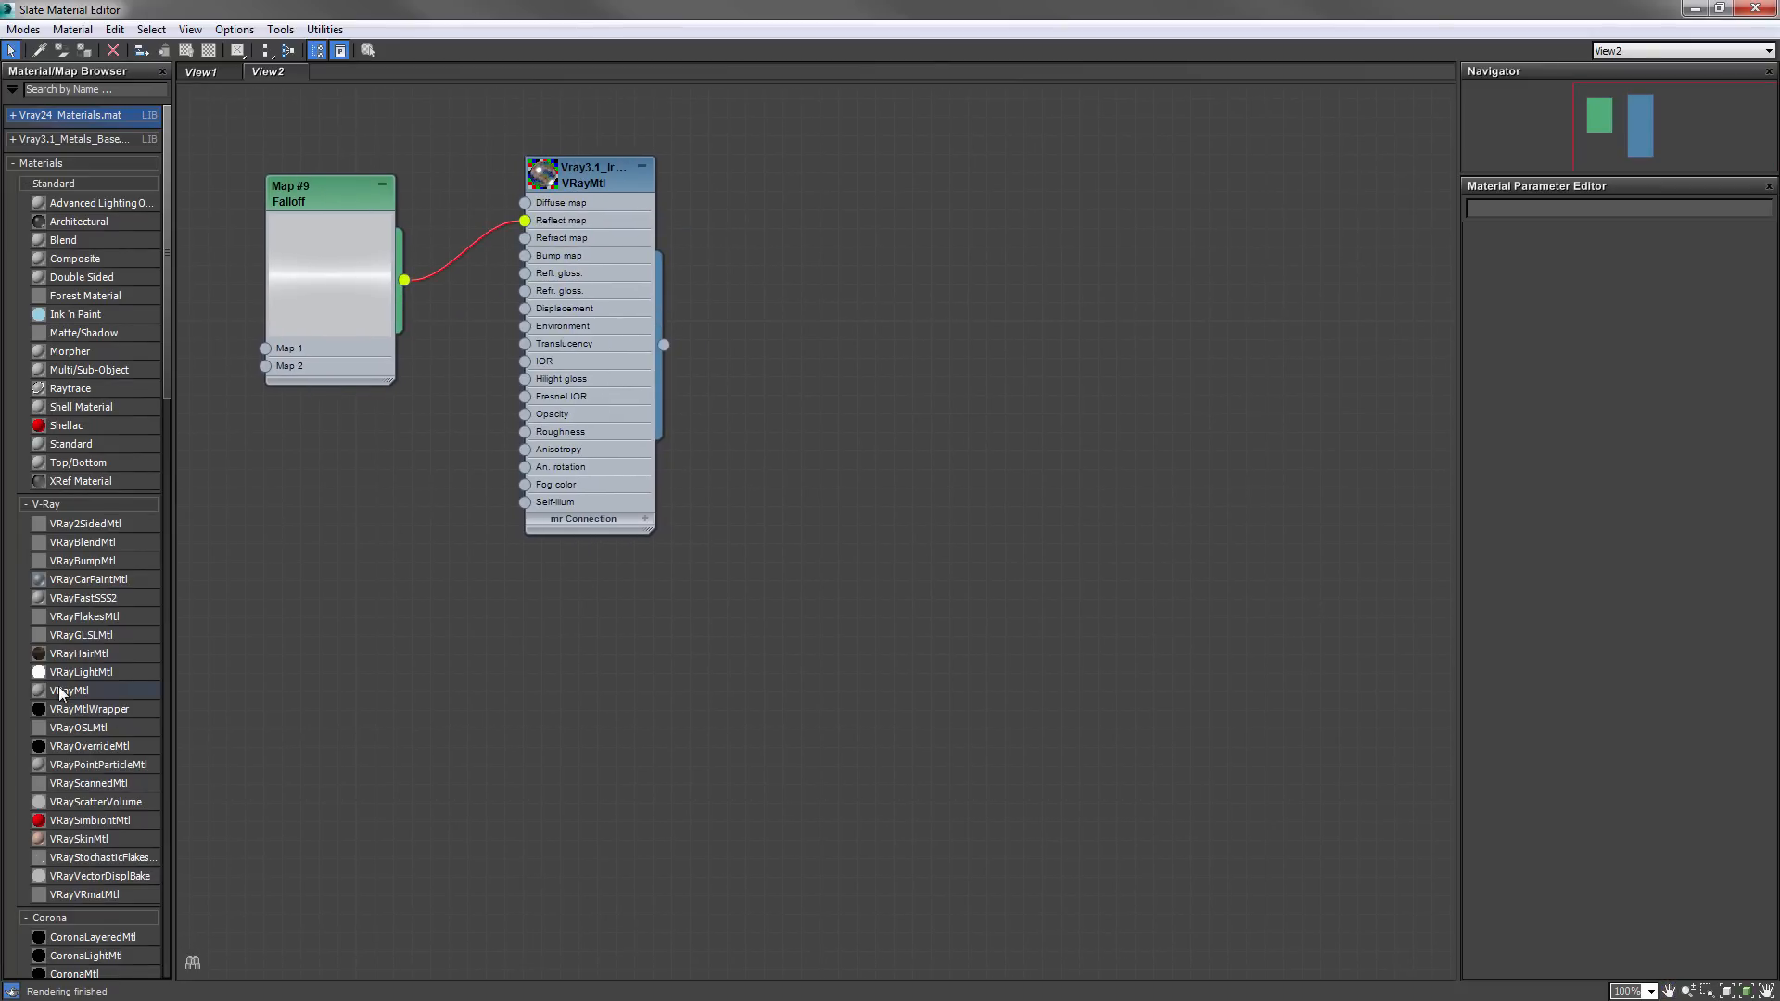
# - Add a new VRayMtl material beside the existing network and show its parameters
pyautogui.moveTo(65, 693); pyautogui.dragTo(1001, 405)
pyautogui.moveTo(1092, 257); pyautogui.dragTo(1092, 258)
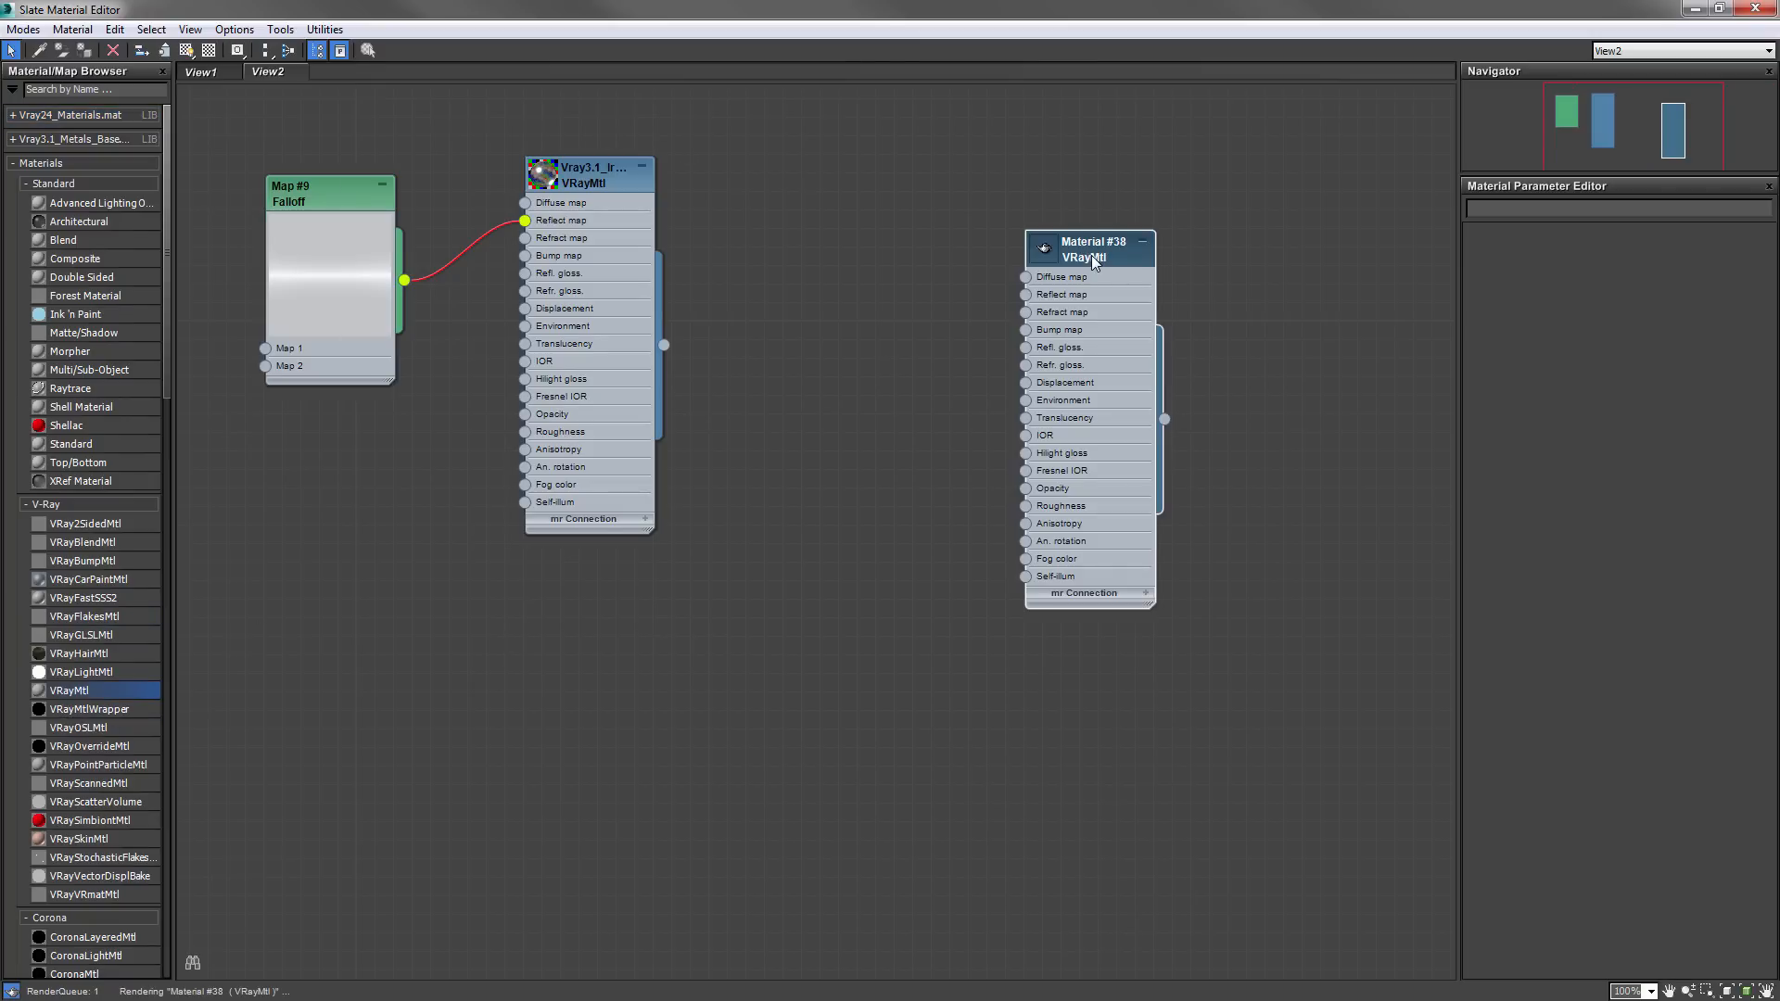
pyautogui.doubleClick(1092, 260)
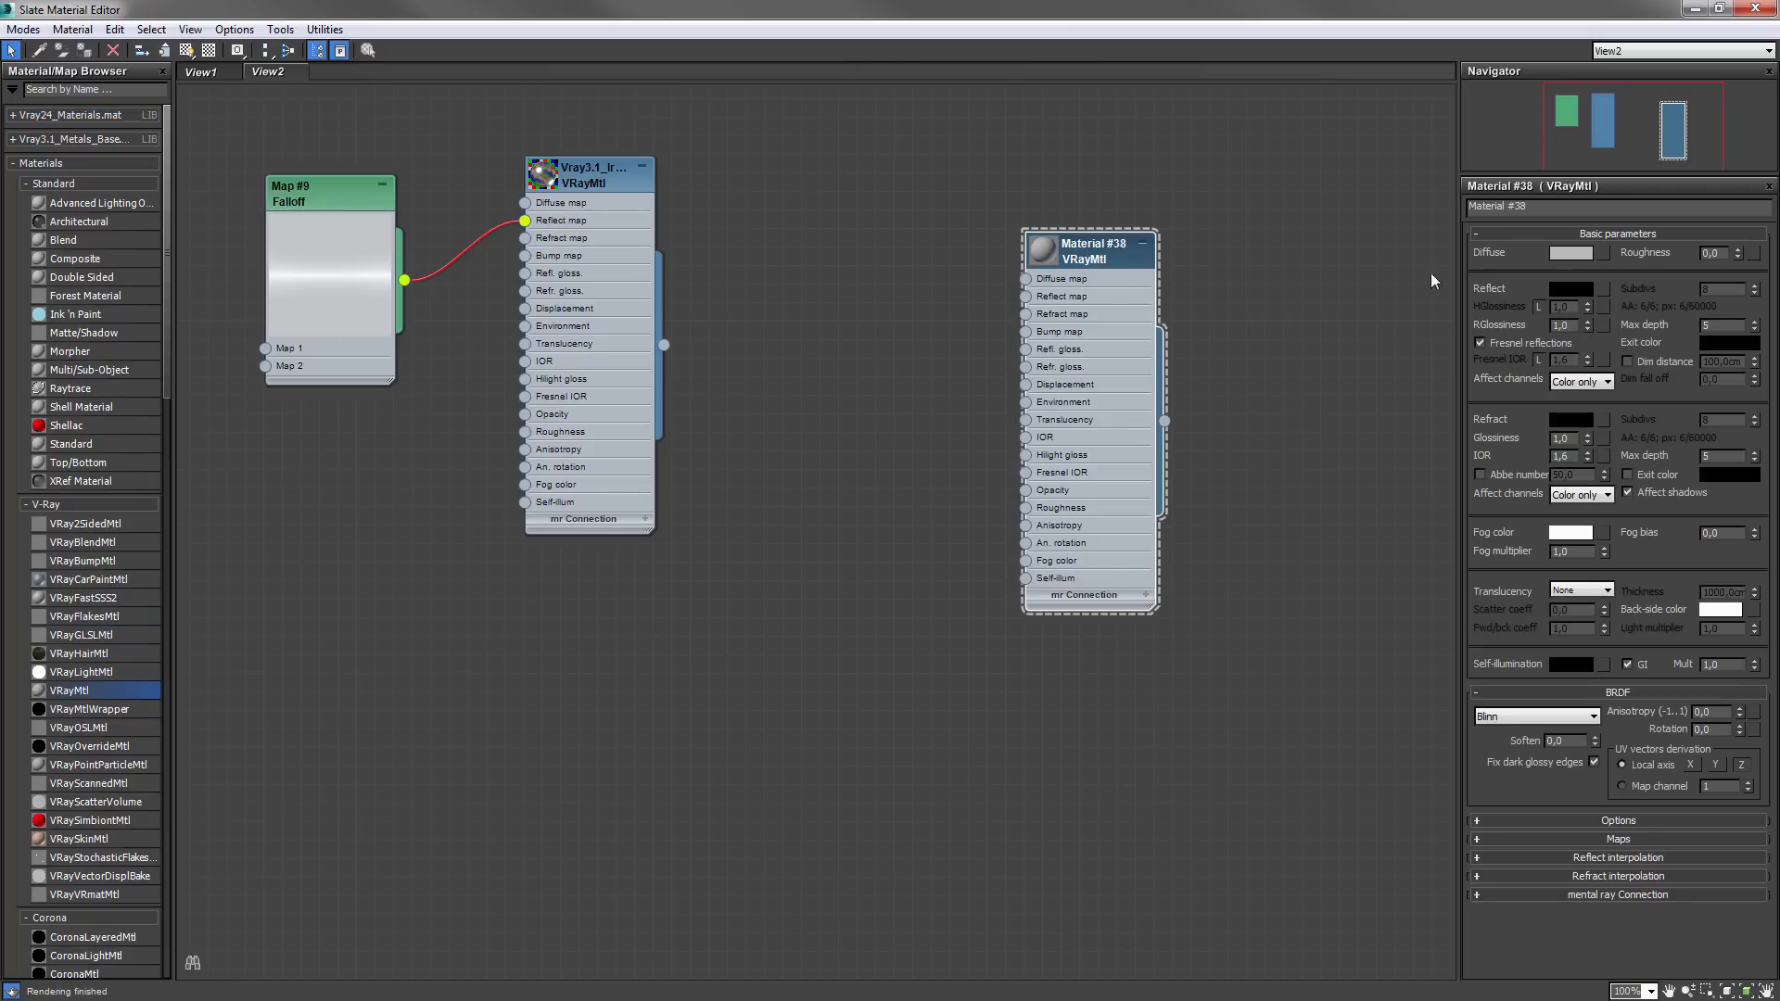
# - Set the new VRayMtl's diffuse colour to black and turn off its Fresnel reflections
pyautogui.click(1560, 254)
pyautogui.moveTo(655, 292); pyautogui.dragTo(655, 212)
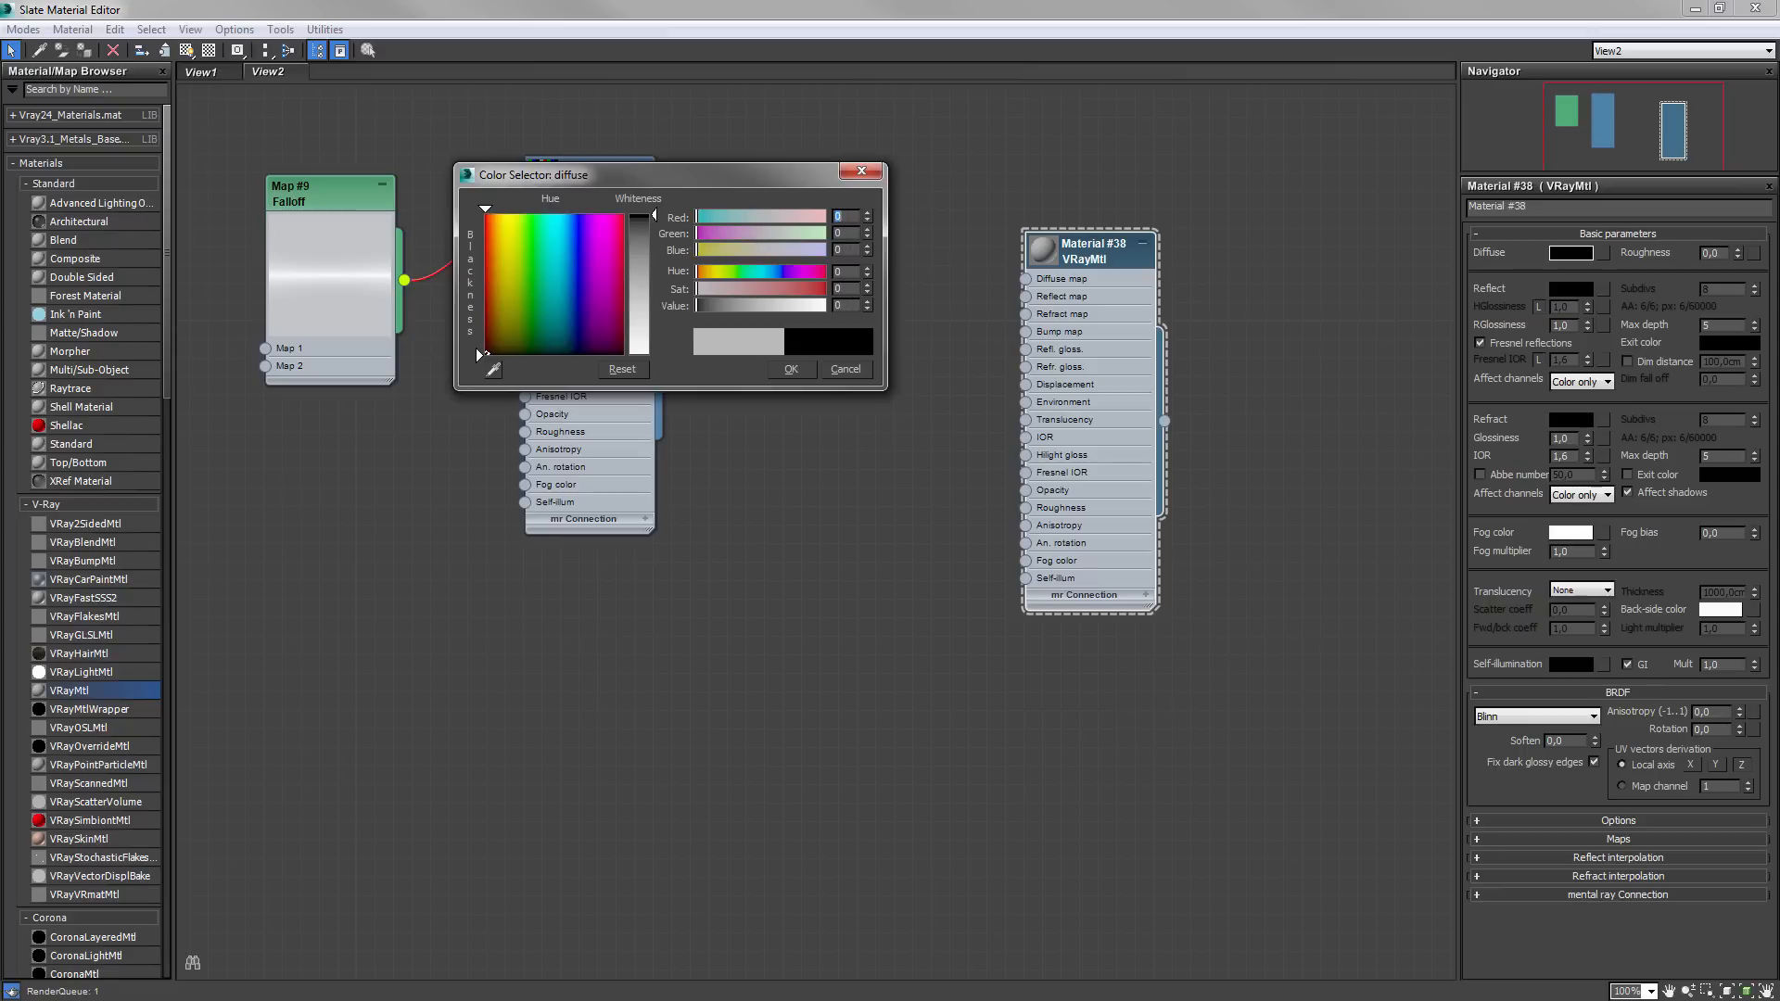
pyautogui.click(791, 369)
pyautogui.moveTo(1094, 250); pyautogui.dragTo(1112, 213)
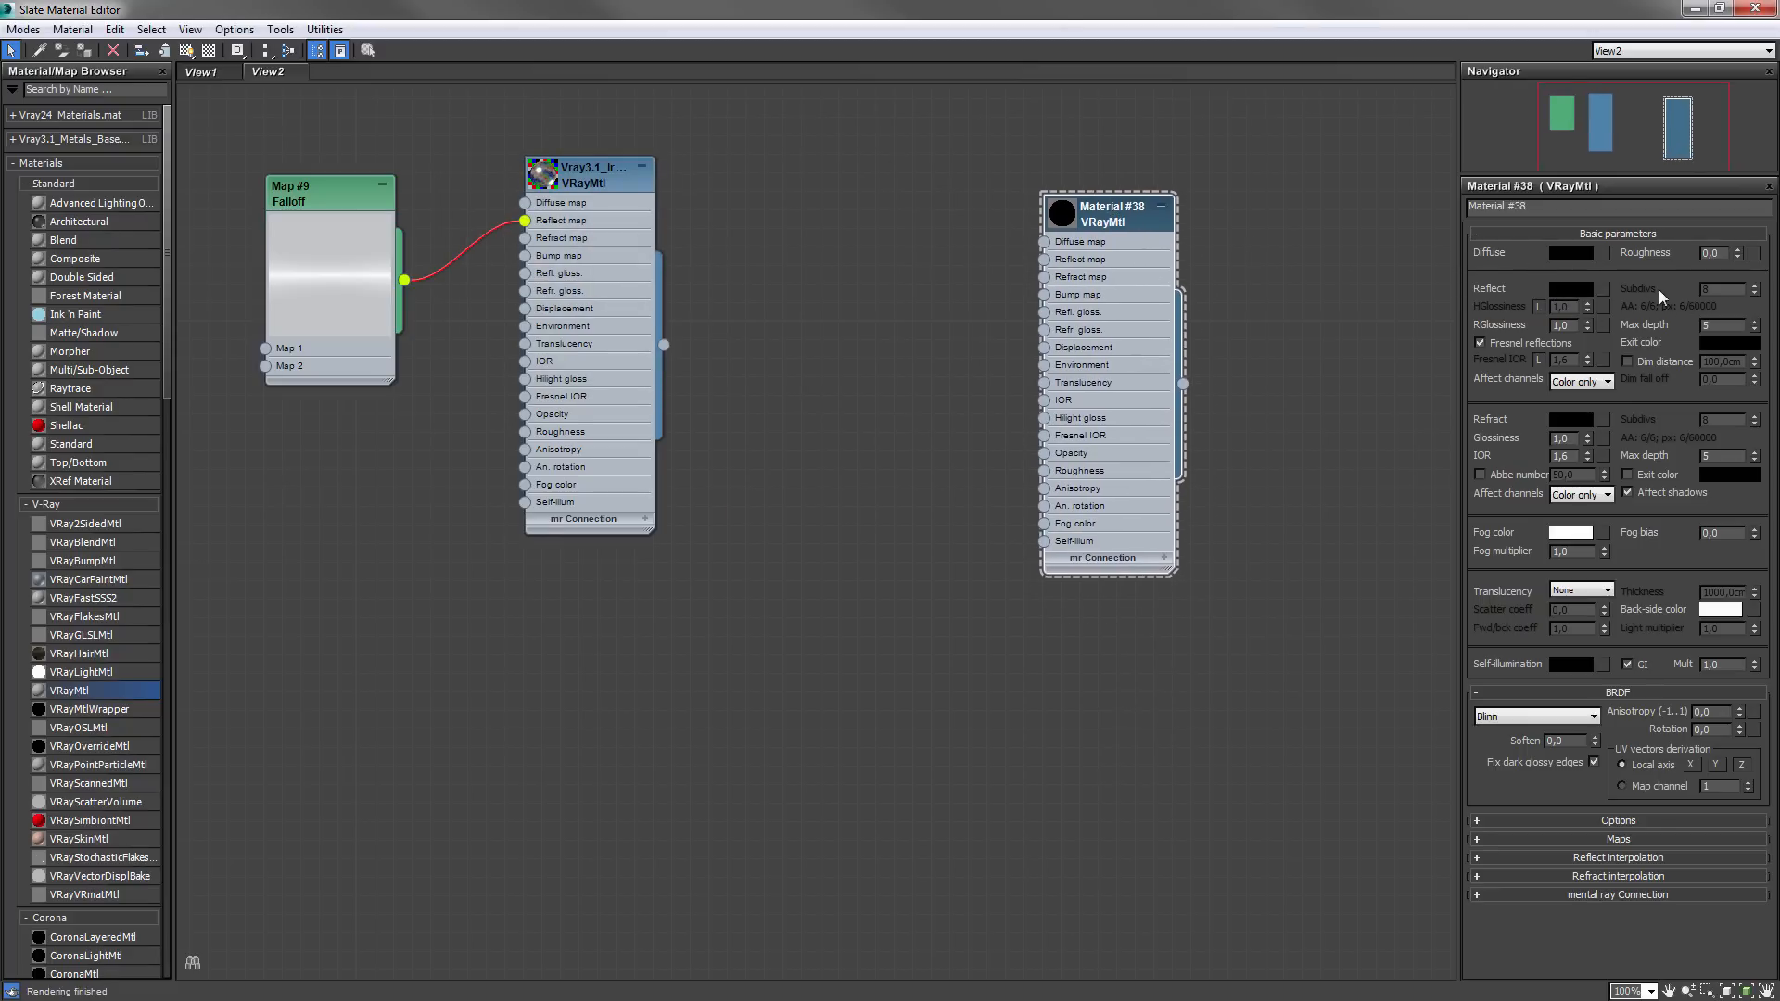
pyautogui.click(1502, 349)
# - Add a Falloff map, connect it to the new VRayMtl's Reflect map, and enlarge its node preview
pyautogui.scroll(-1, 170, 391)
pyautogui.moveTo(171, 392); pyautogui.dragTo(187, 603)
pyautogui.moveTo(80, 656); pyautogui.dragTo(875, 278)
pyautogui.doubleClick(875, 278)
pyautogui.moveTo(1129, 226); pyautogui.dragTo(1166, 279)
pyautogui.moveTo(942, 293); pyautogui.dragTo(1079, 315)
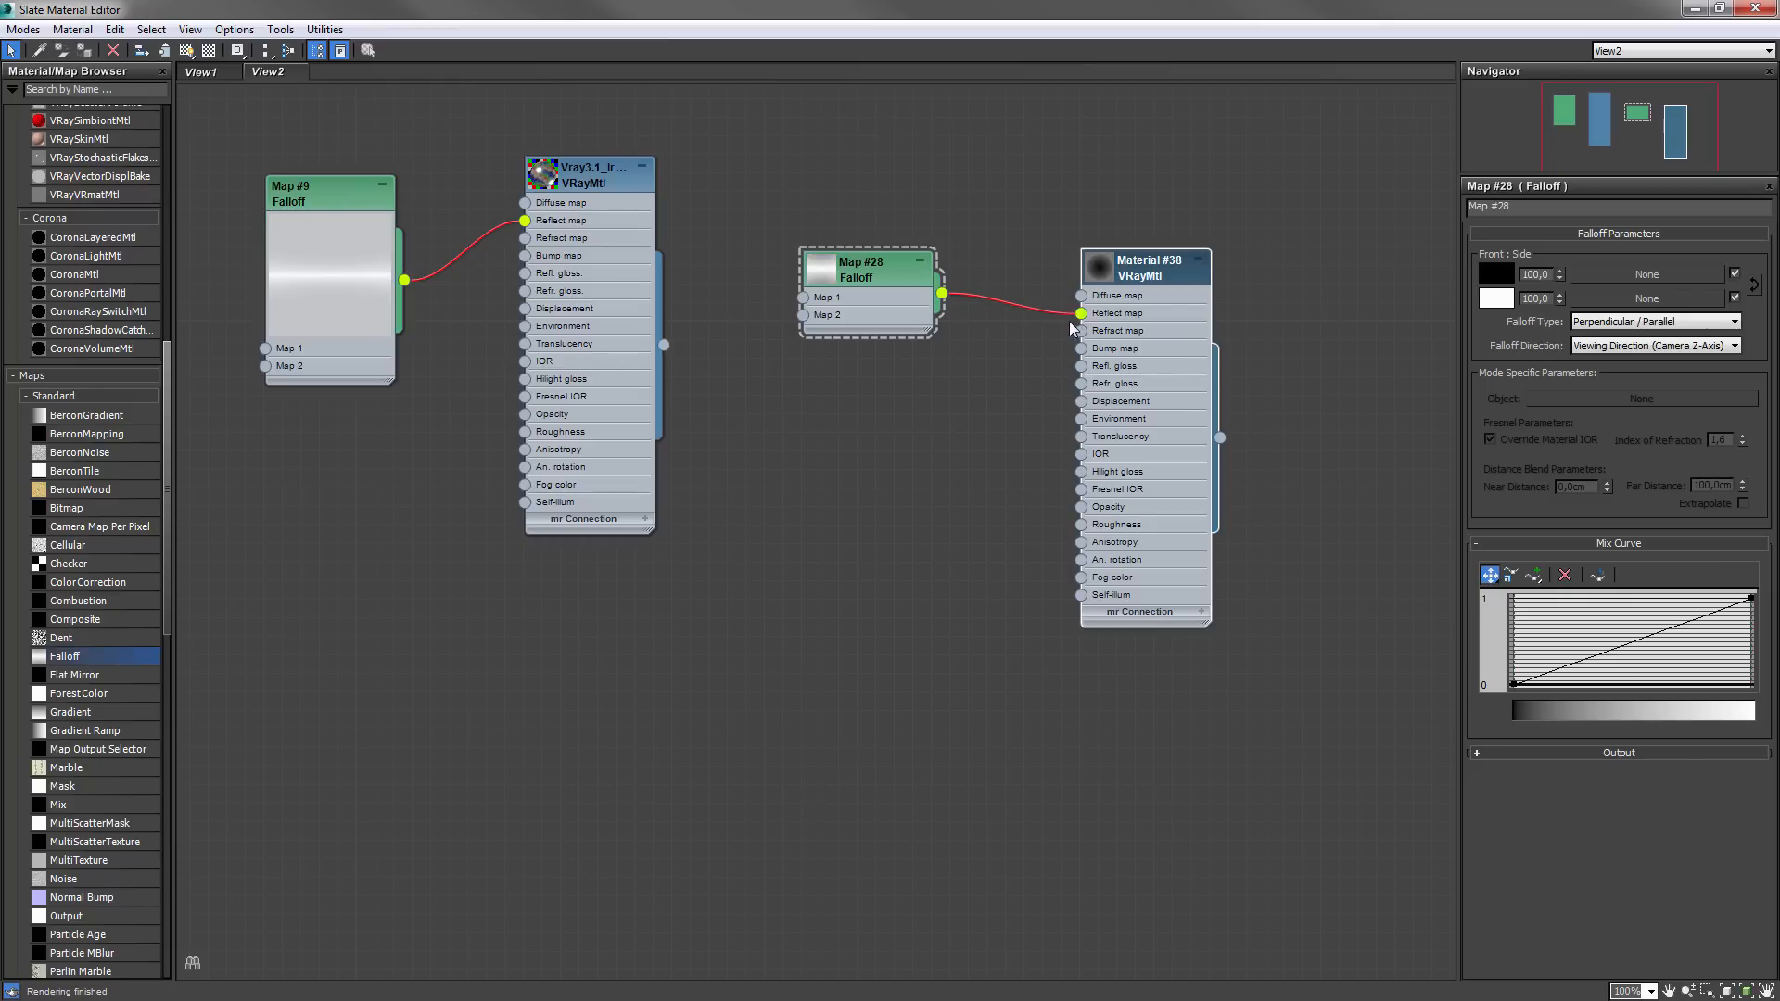
pyautogui.doubleClick(819, 270)
pyautogui.moveTo(872, 277); pyautogui.dragTo(902, 294)
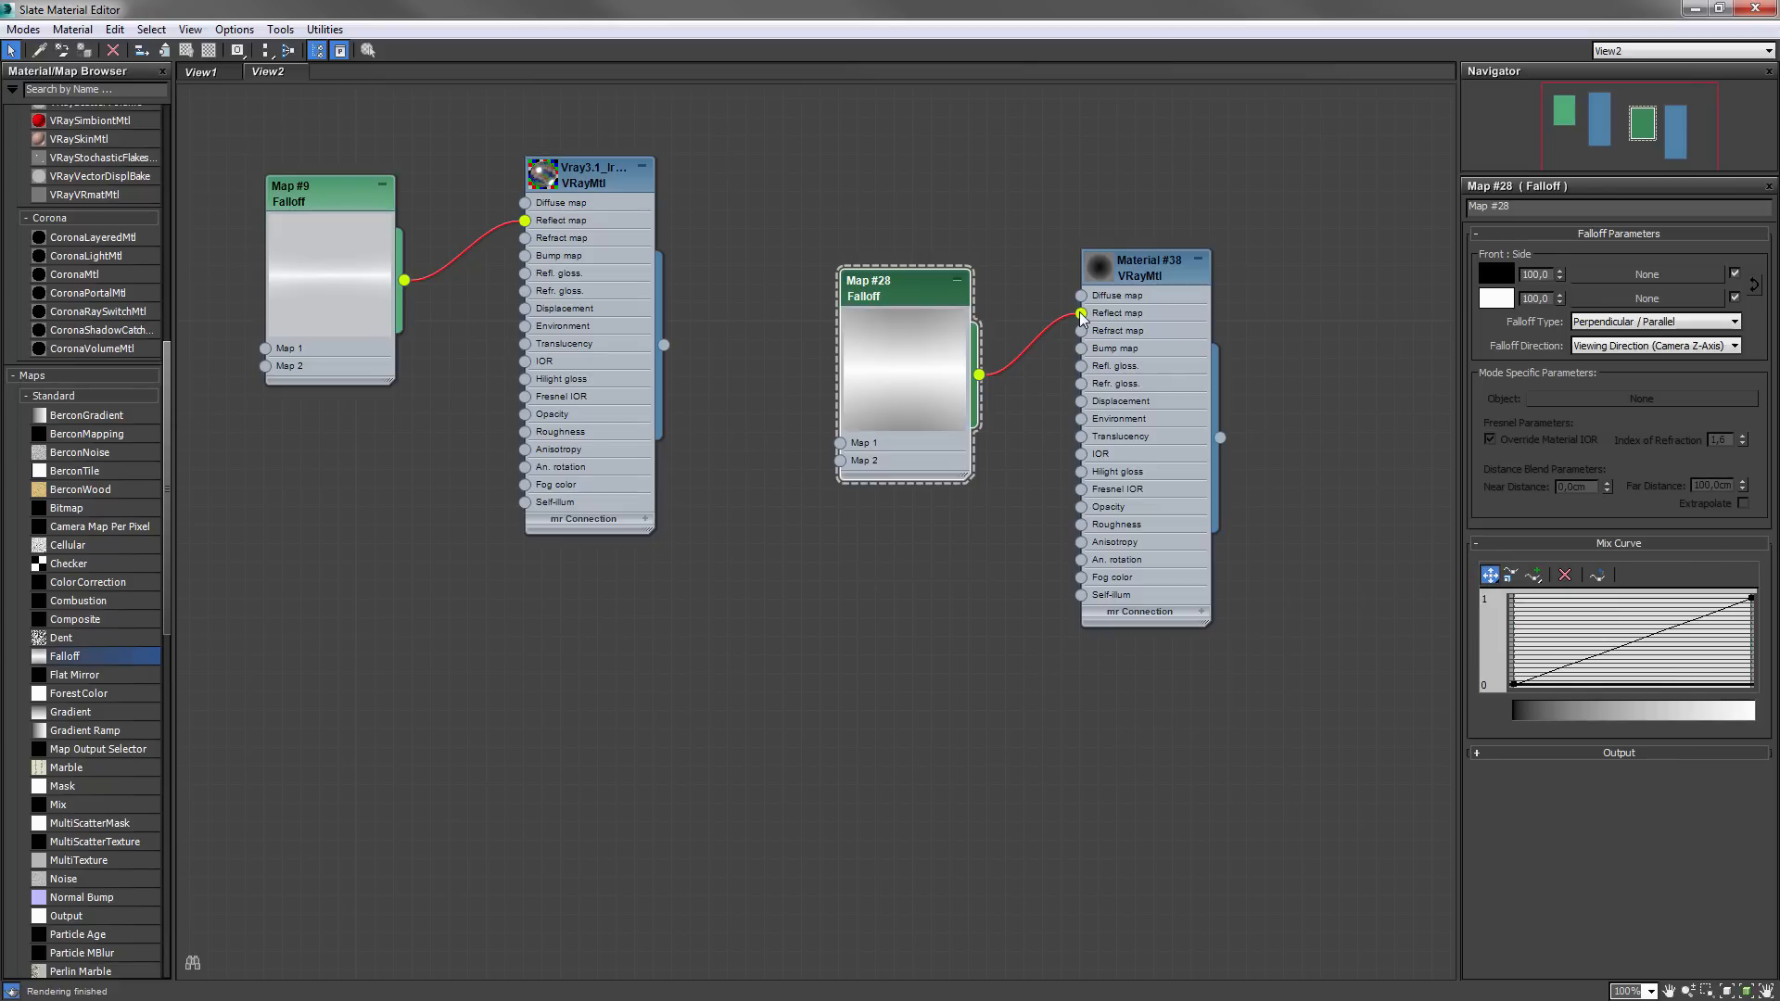
# - Add a point midway on the Falloff's mix curve, pull it down to the baseline and bend it into a smooth curve
pyautogui.click(1534, 575)
pyautogui.click(1640, 638)
pyautogui.click(1490, 575)
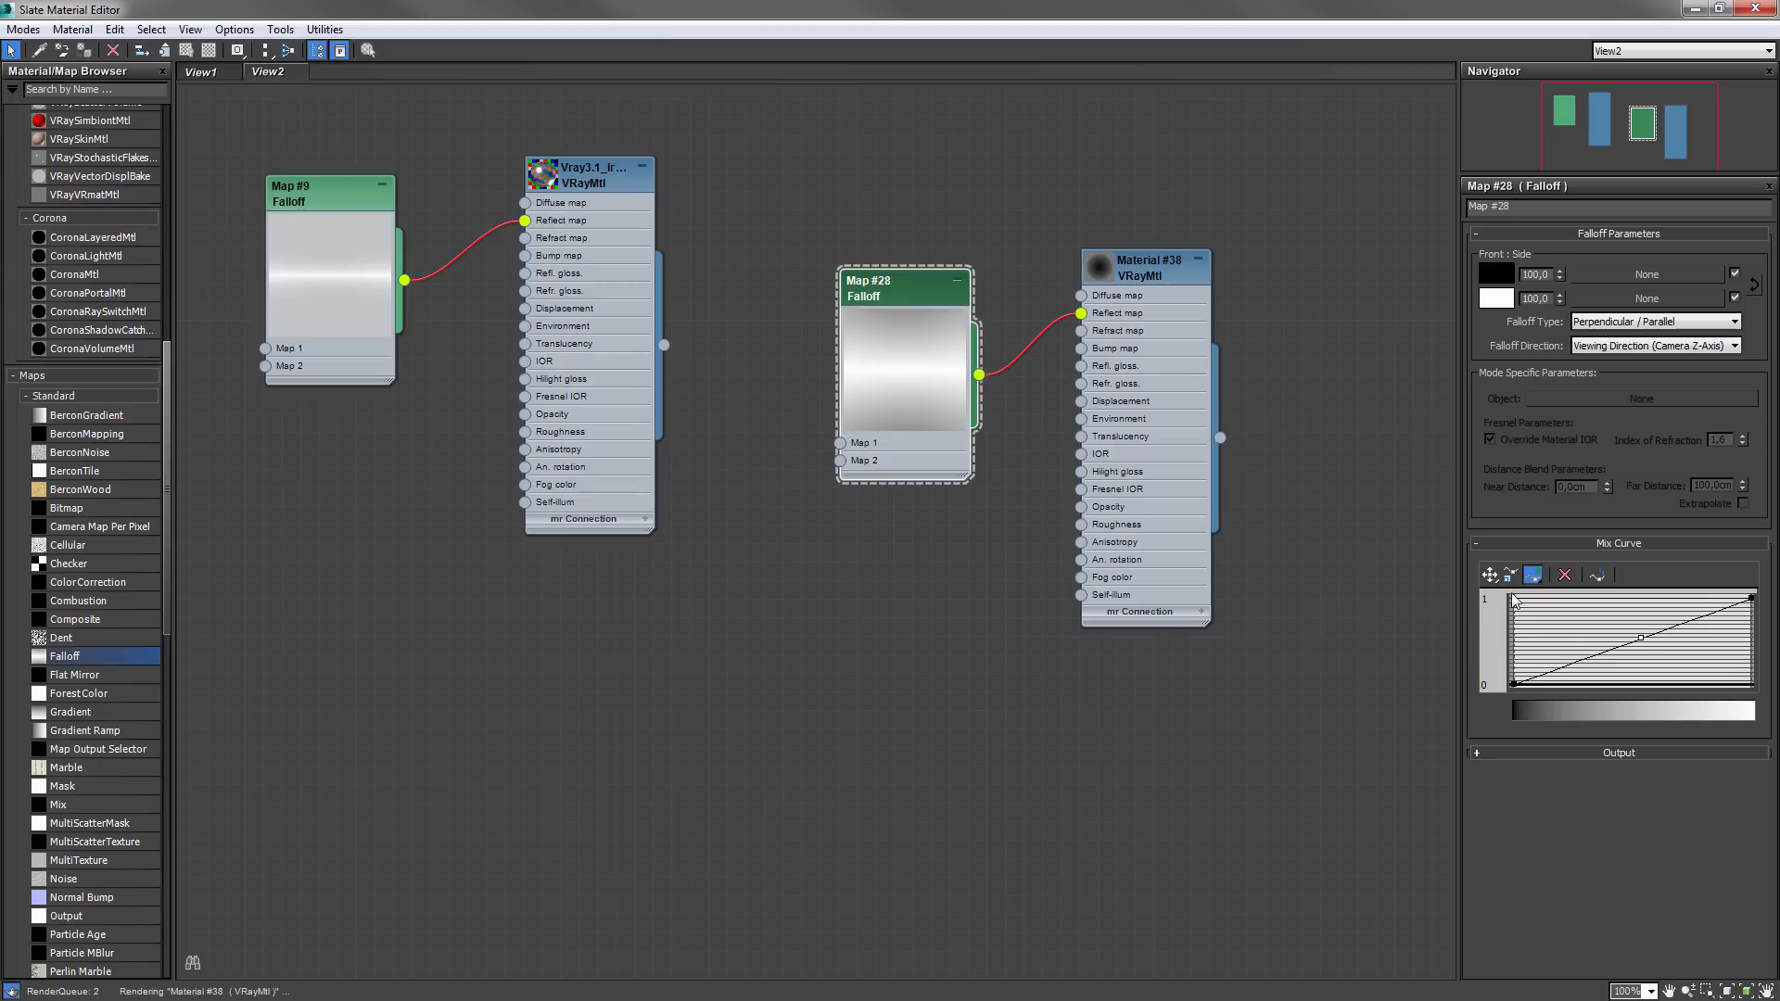
pyautogui.moveTo(1640, 638); pyautogui.dragTo(1618, 691)
pyautogui.rightClick(1646, 686)
pyautogui.click(1688, 715)
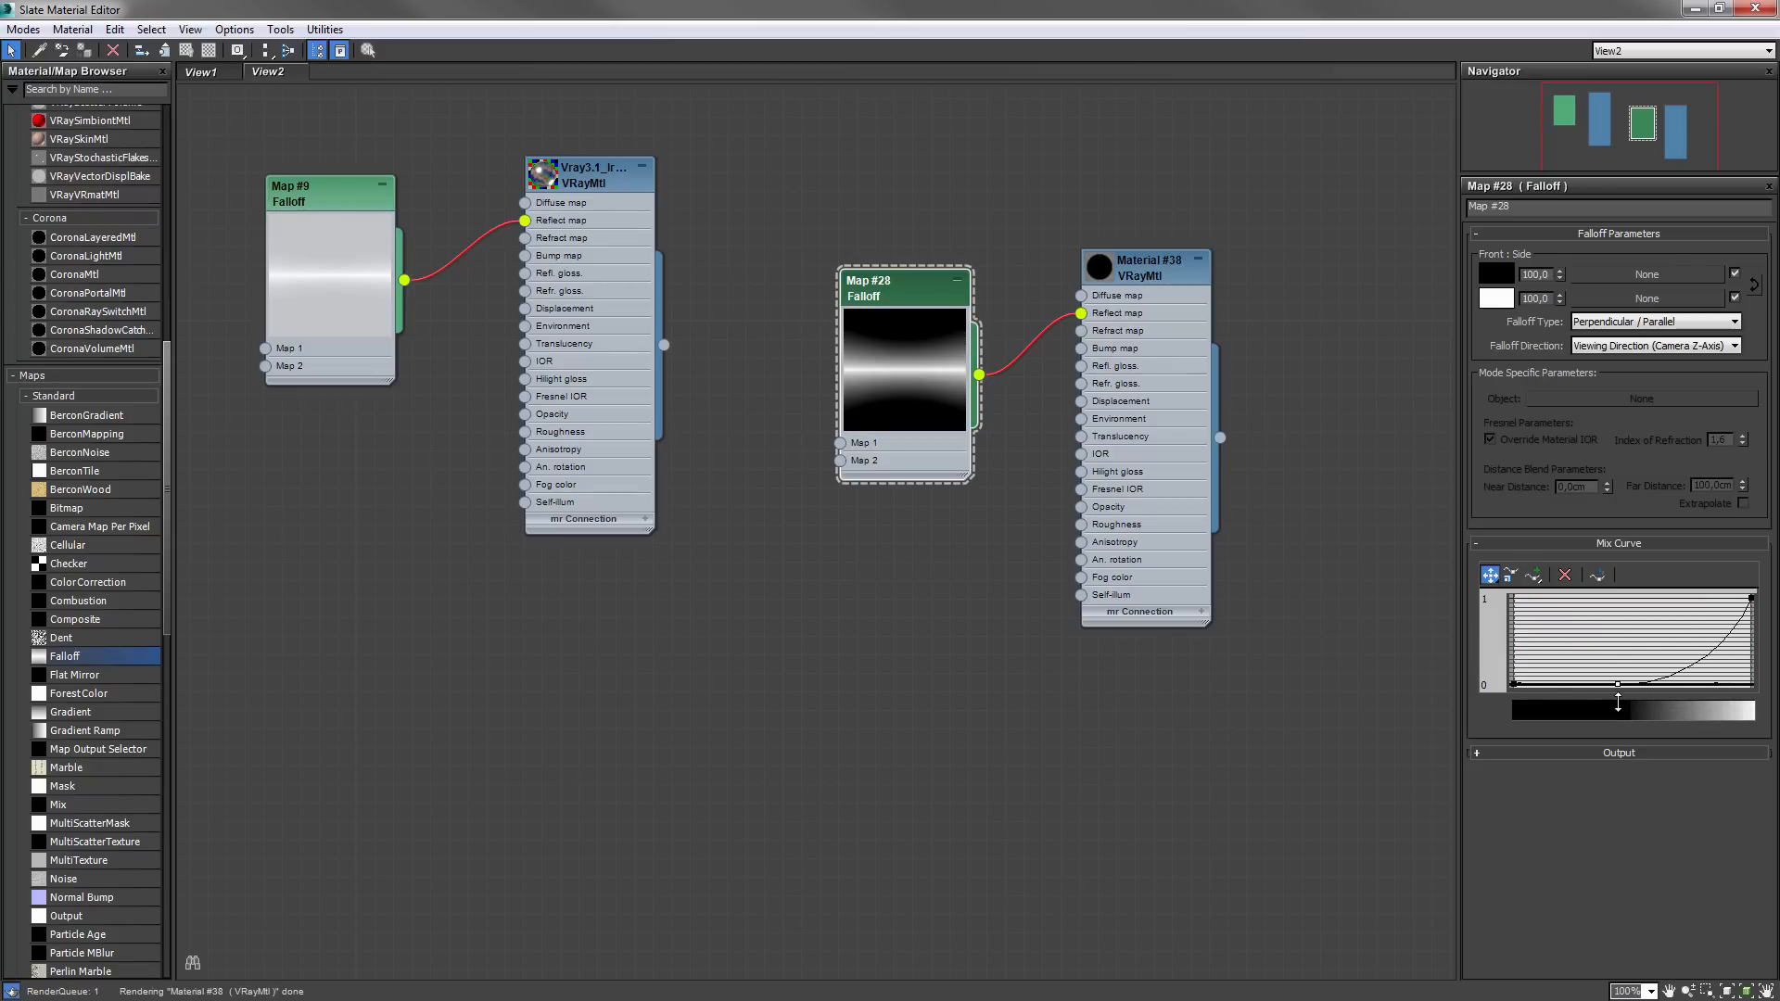
# - Set the Falloff's front colour to light grey and its side colour to near-white with a value of 245
pyautogui.click(1496, 277)
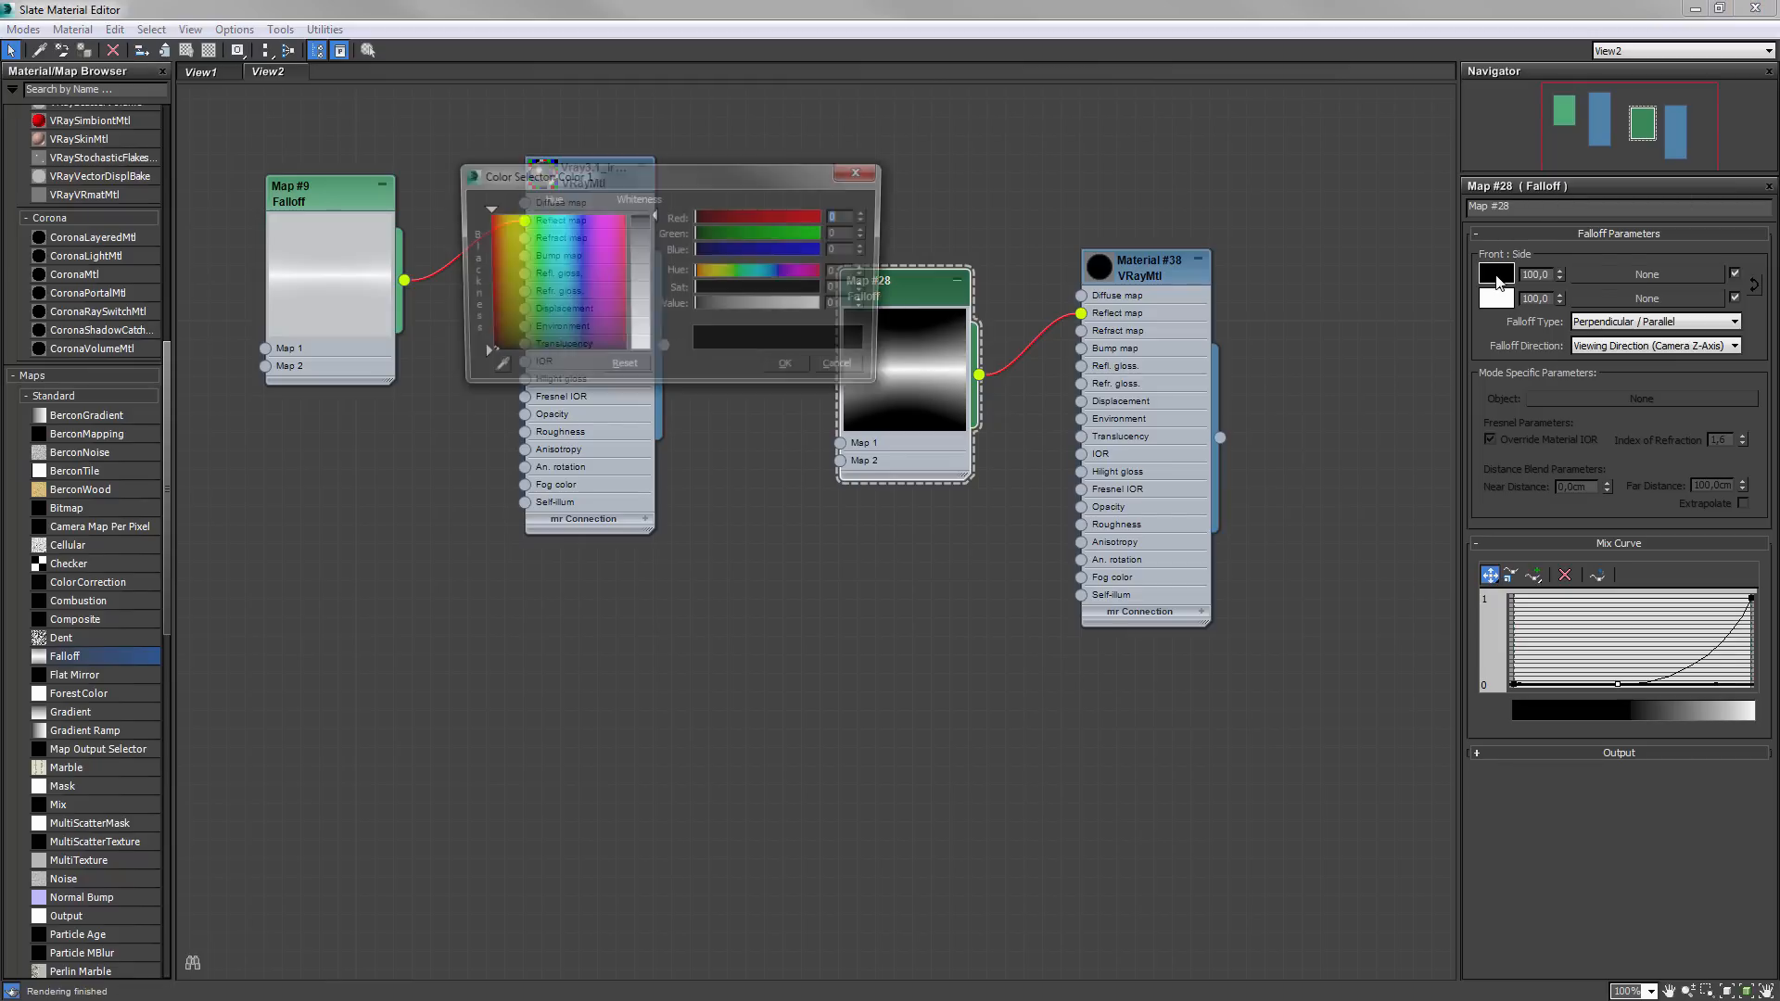
pyautogui.moveTo(637, 245); pyautogui.dragTo(639, 288)
pyautogui.click(791, 369)
pyautogui.click(1496, 298)
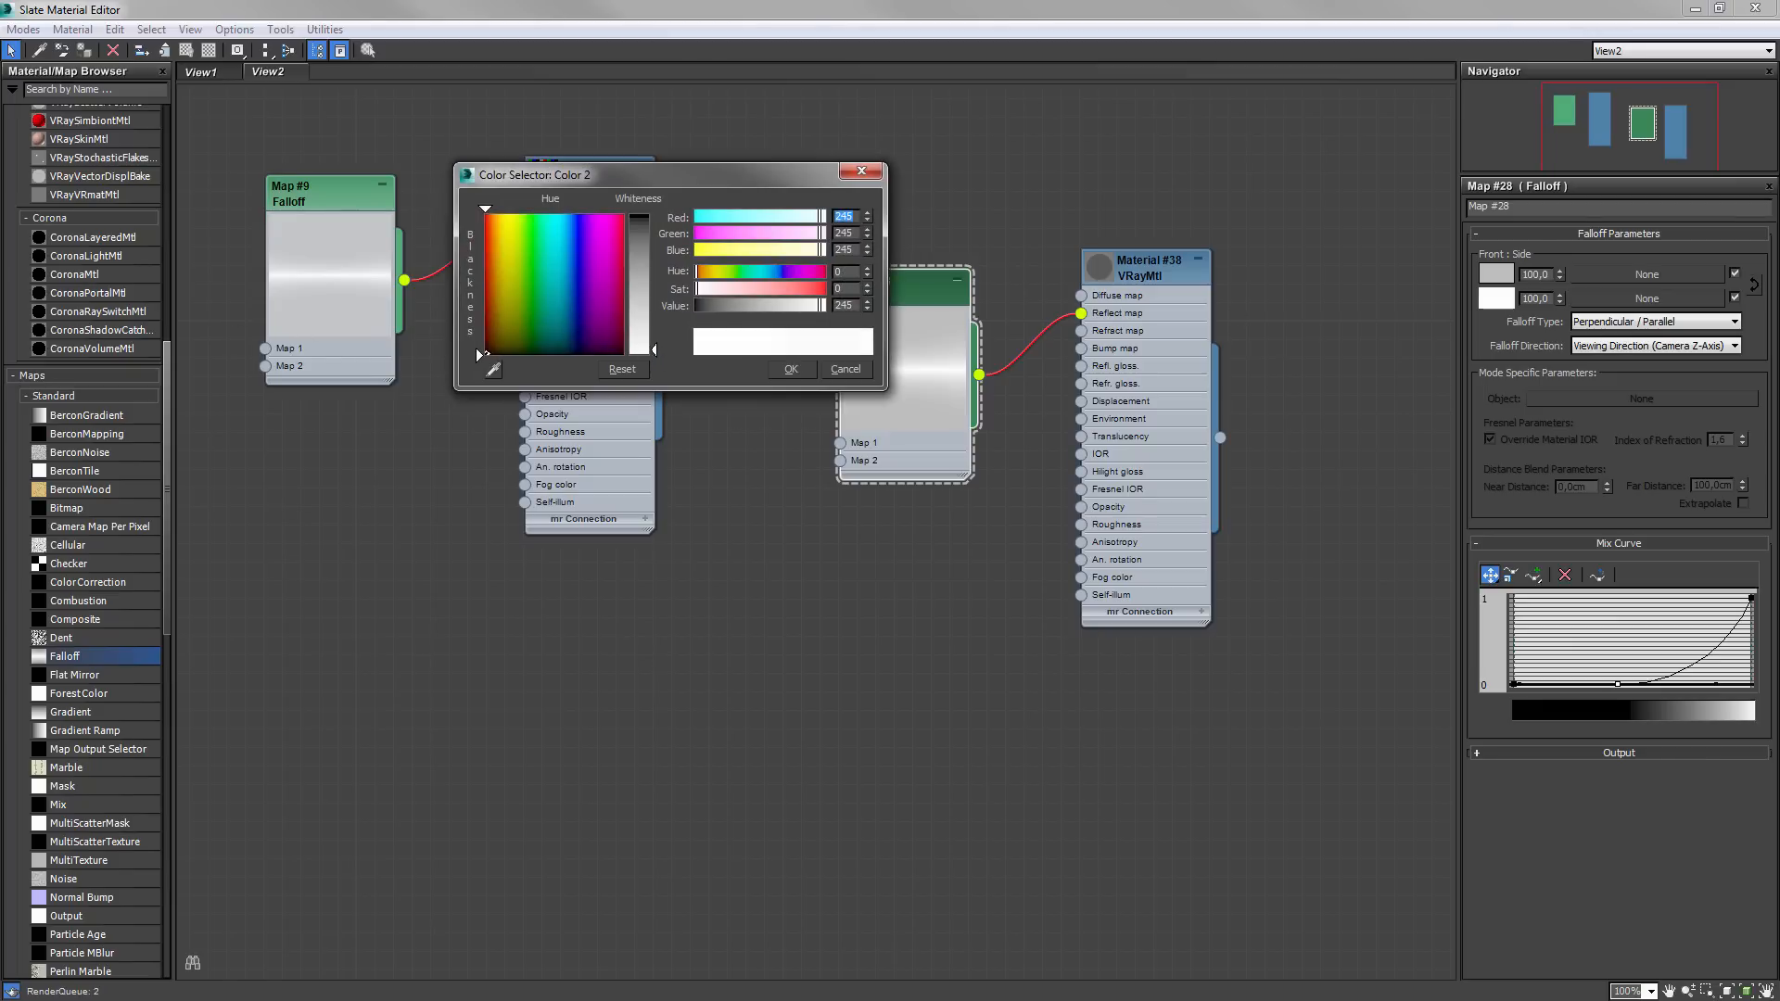
pyautogui.click(791, 369)
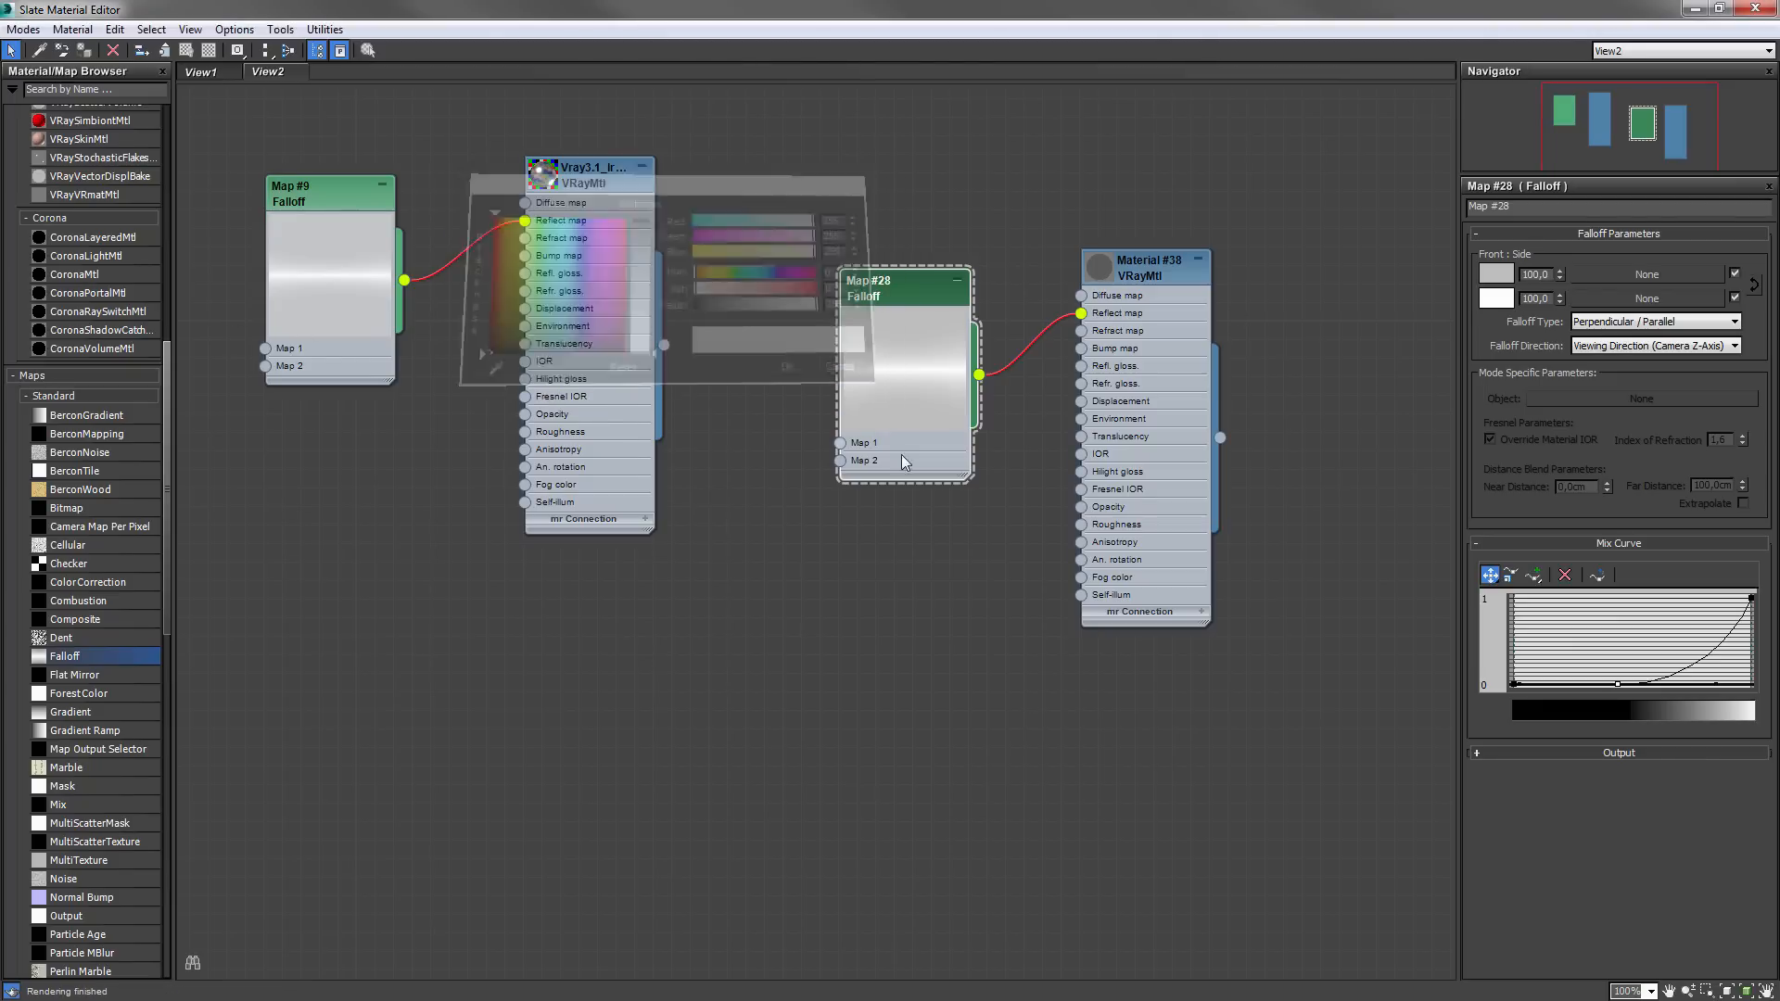
# - Set the new VRayMtl's BRDF to Microfacet GTR (GGX) and its RGlossiness to 0,7
pyautogui.doubleClick(1101, 266)
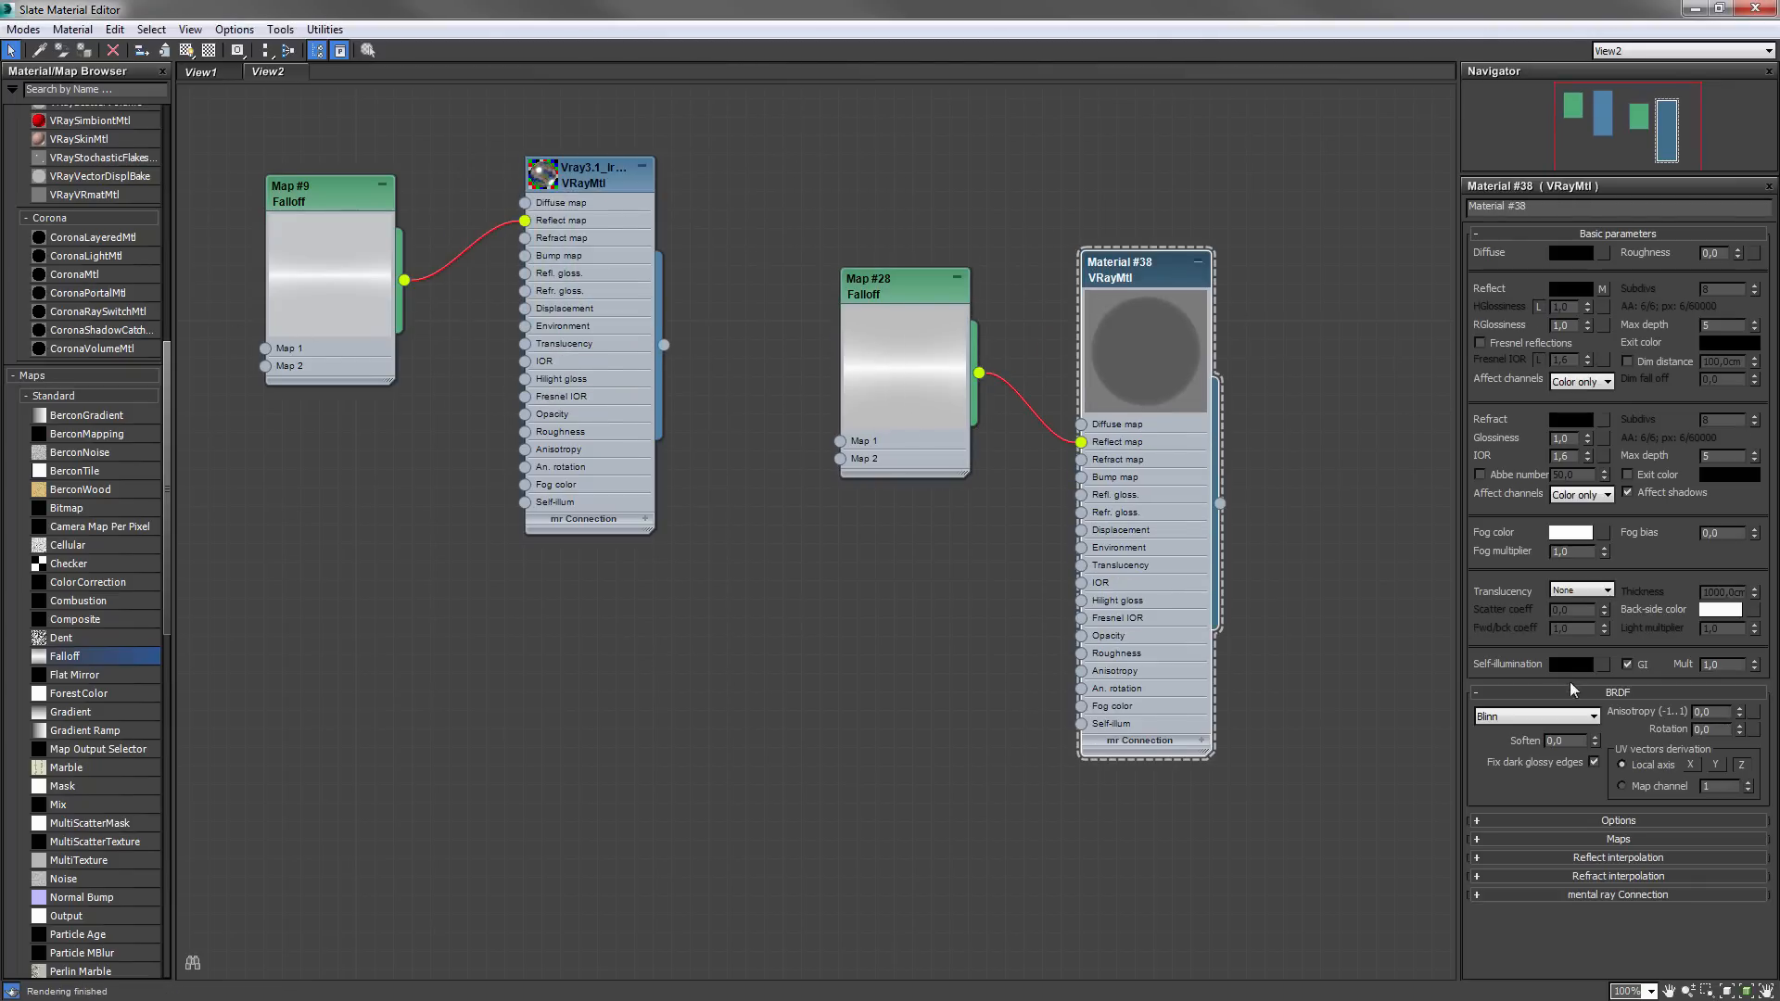
pyautogui.click(1537, 721)
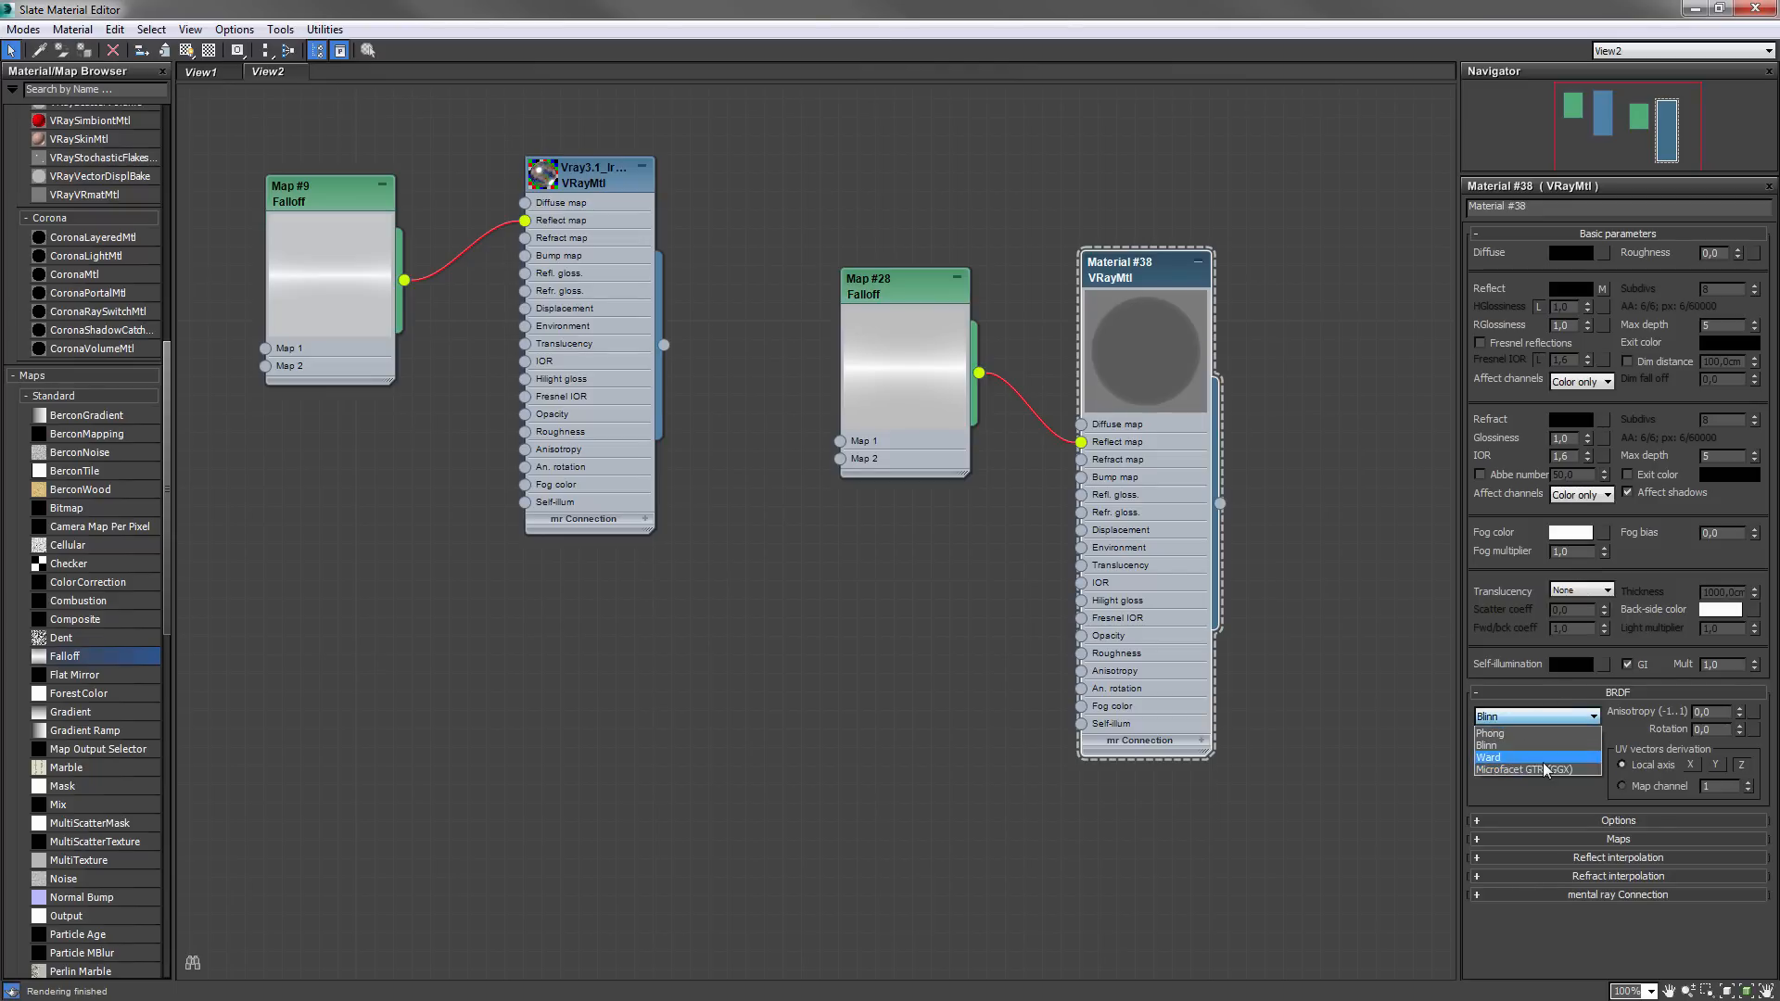
pyautogui.click(1533, 768)
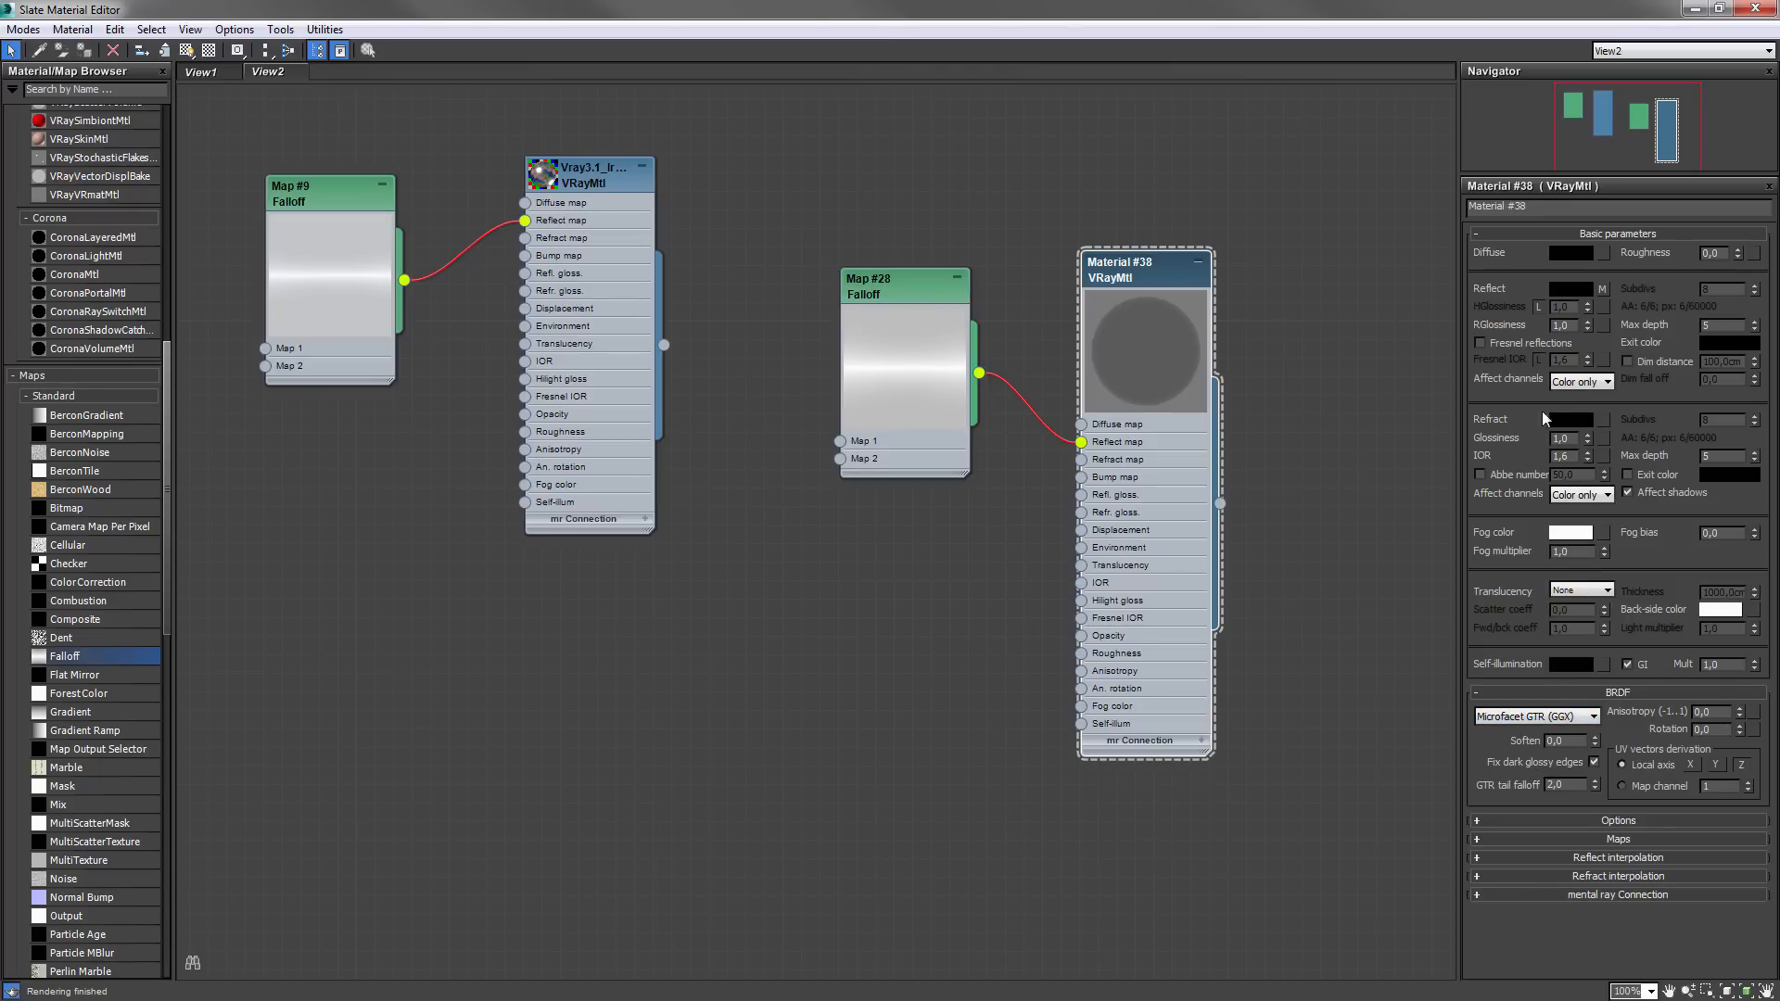
pyautogui.doubleClick(1561, 325)
pyautogui.write('0,7')
pyautogui.press('Return')
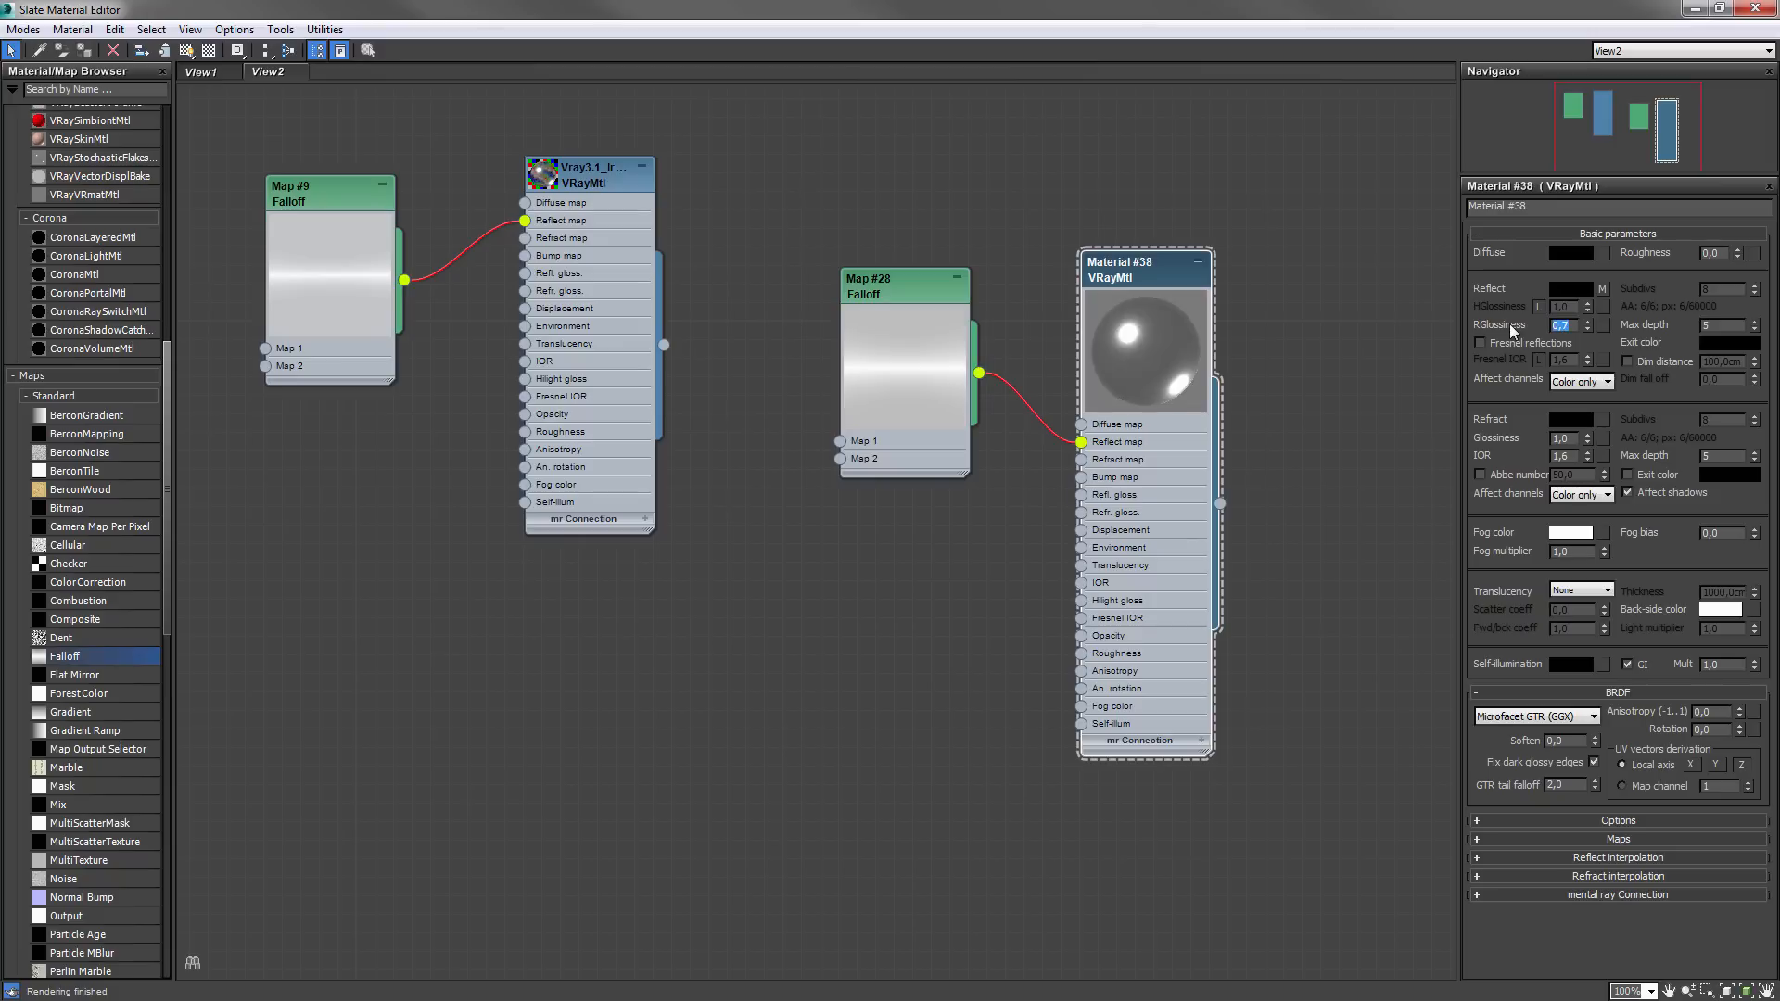
# - Show the checkered background in the new material's preview, and delete that material with its Falloff map
pyautogui.click(211, 52)
pyautogui.moveTo(801, 156); pyautogui.dragTo(1163, 507)
pyautogui.moveTo(1203, 440); pyautogui.dragTo(1226, 350)
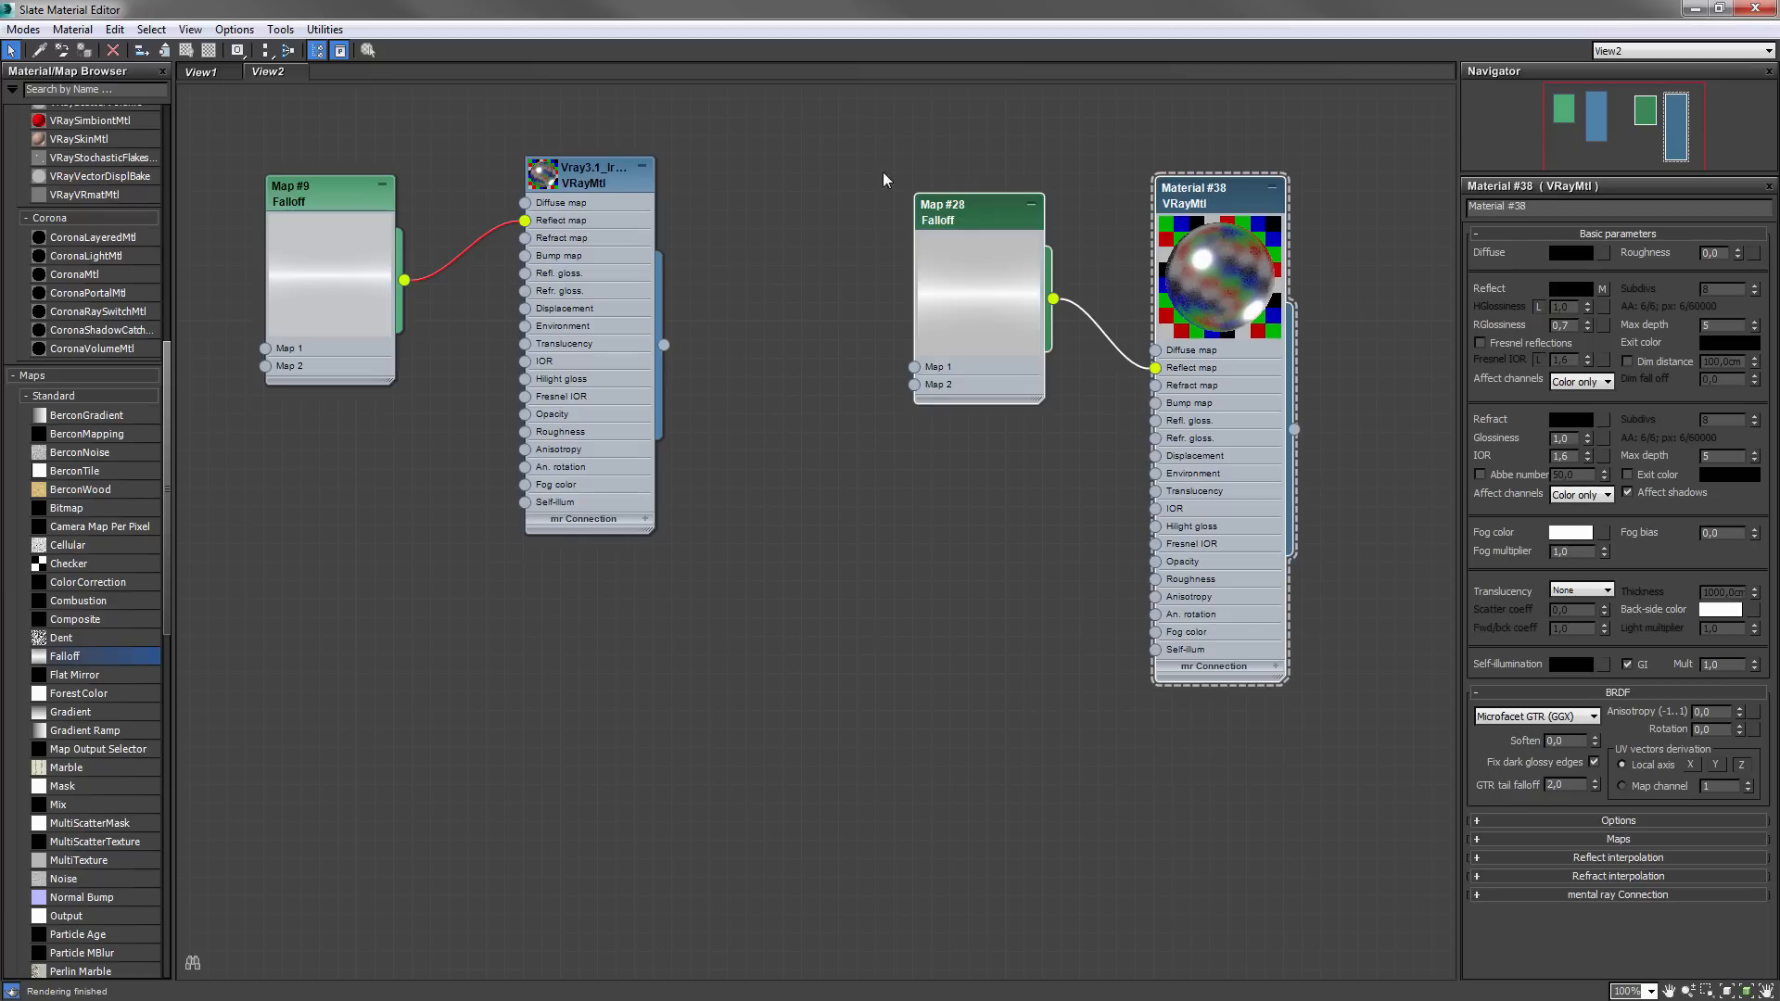
pyautogui.press('Delete')
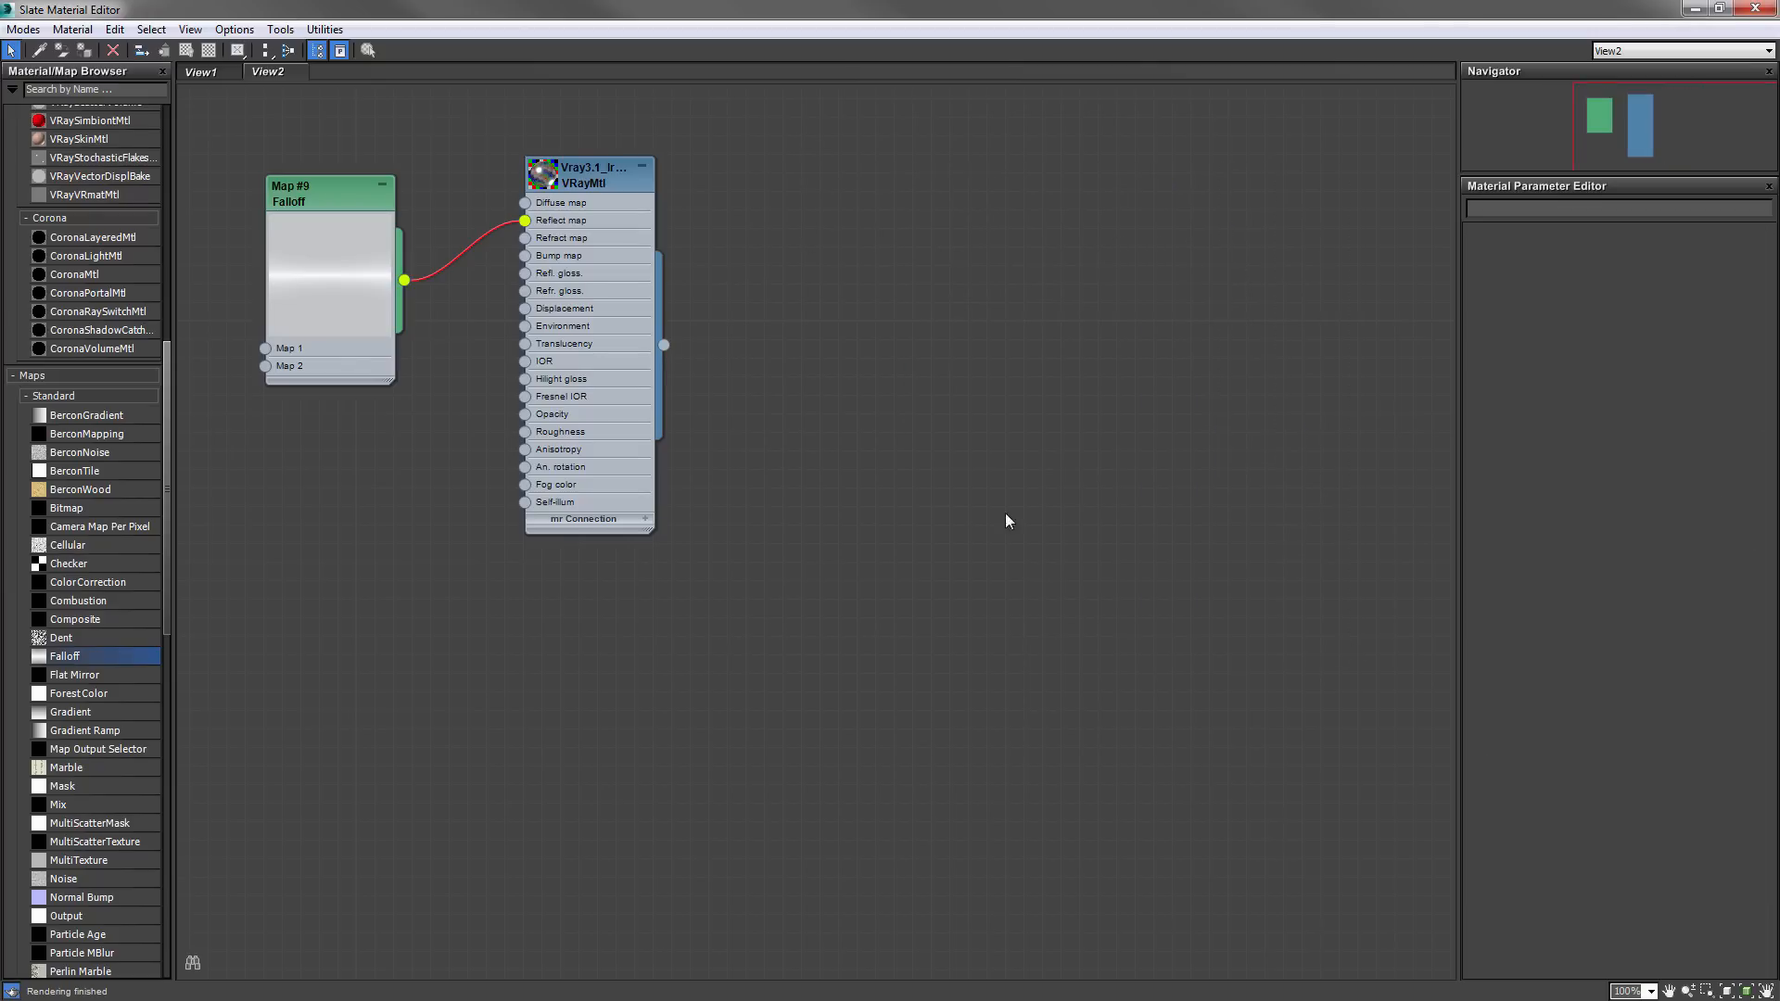
# - Select the existing iron VRayMtl node, uncover the viewport, and isolate the robot's body
pyautogui.moveTo(573, 176); pyautogui.dragTo(721, 232)
pyautogui.moveTo(727, 10); pyautogui.dragTo(768, 539)
pyautogui.click(695, 459)
pyautogui.hotkey('alt', 'q')
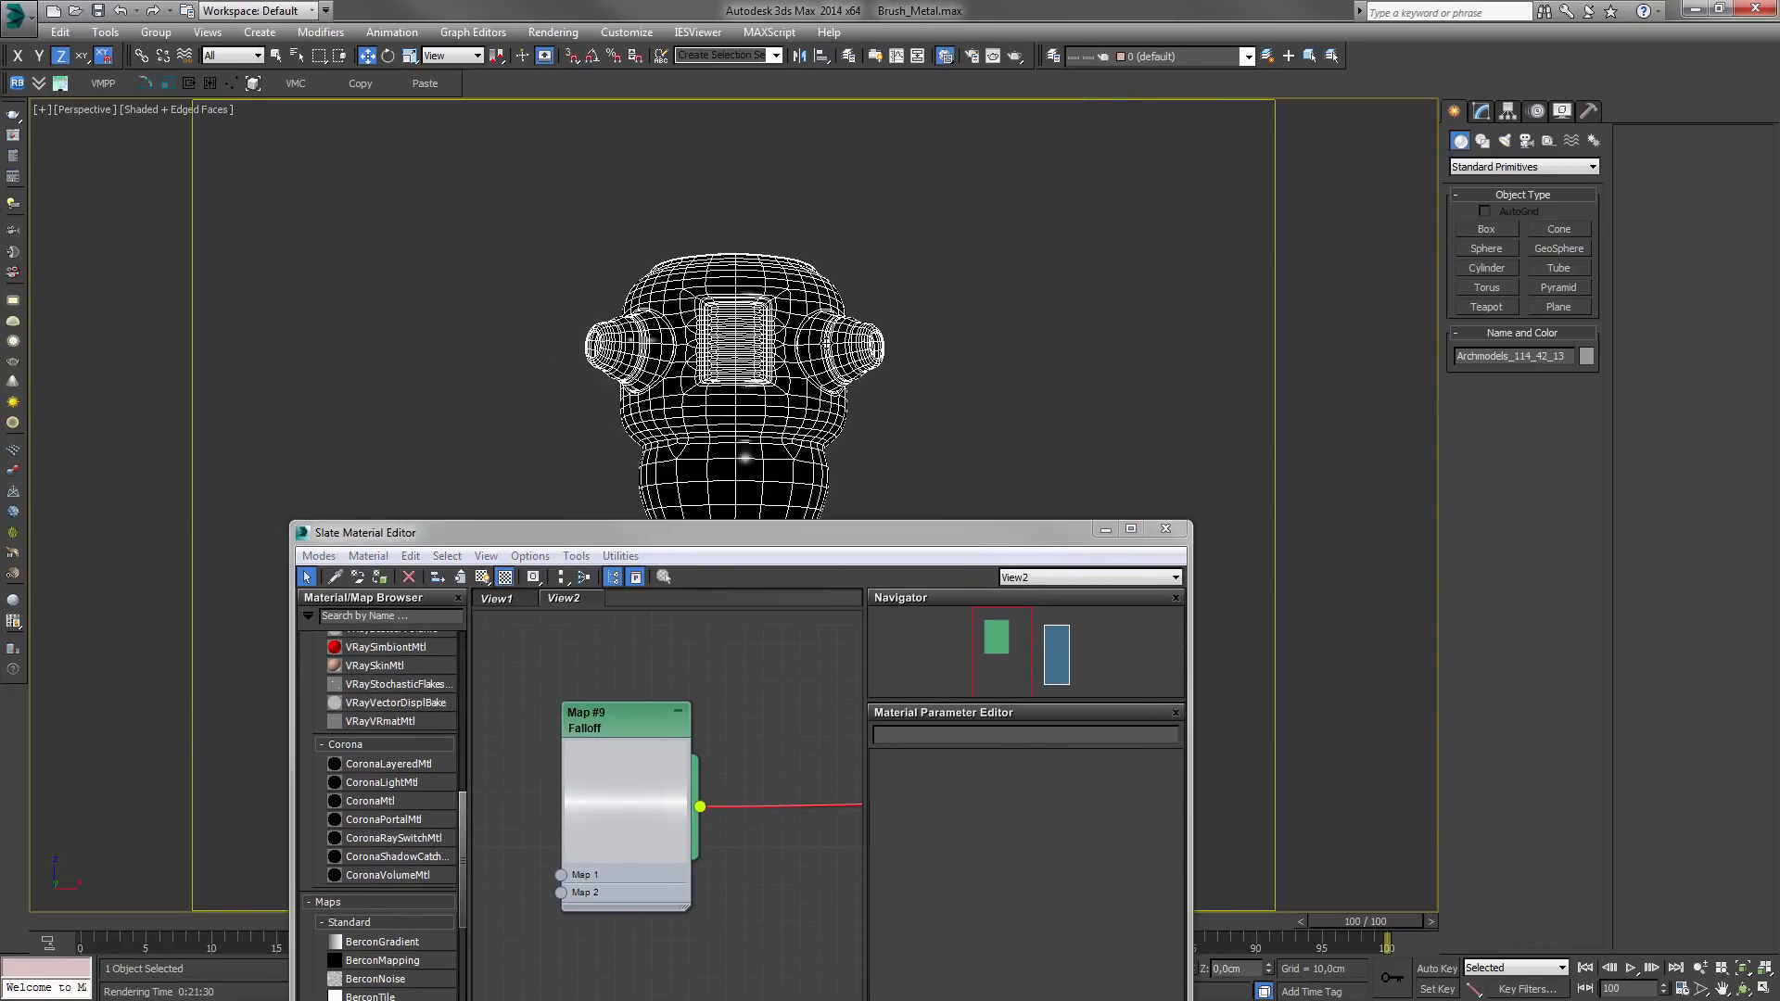
# - Assign the iron material to the robot's body, choosing to rename it instead of replacing the existing one
pyautogui.click(379, 577)
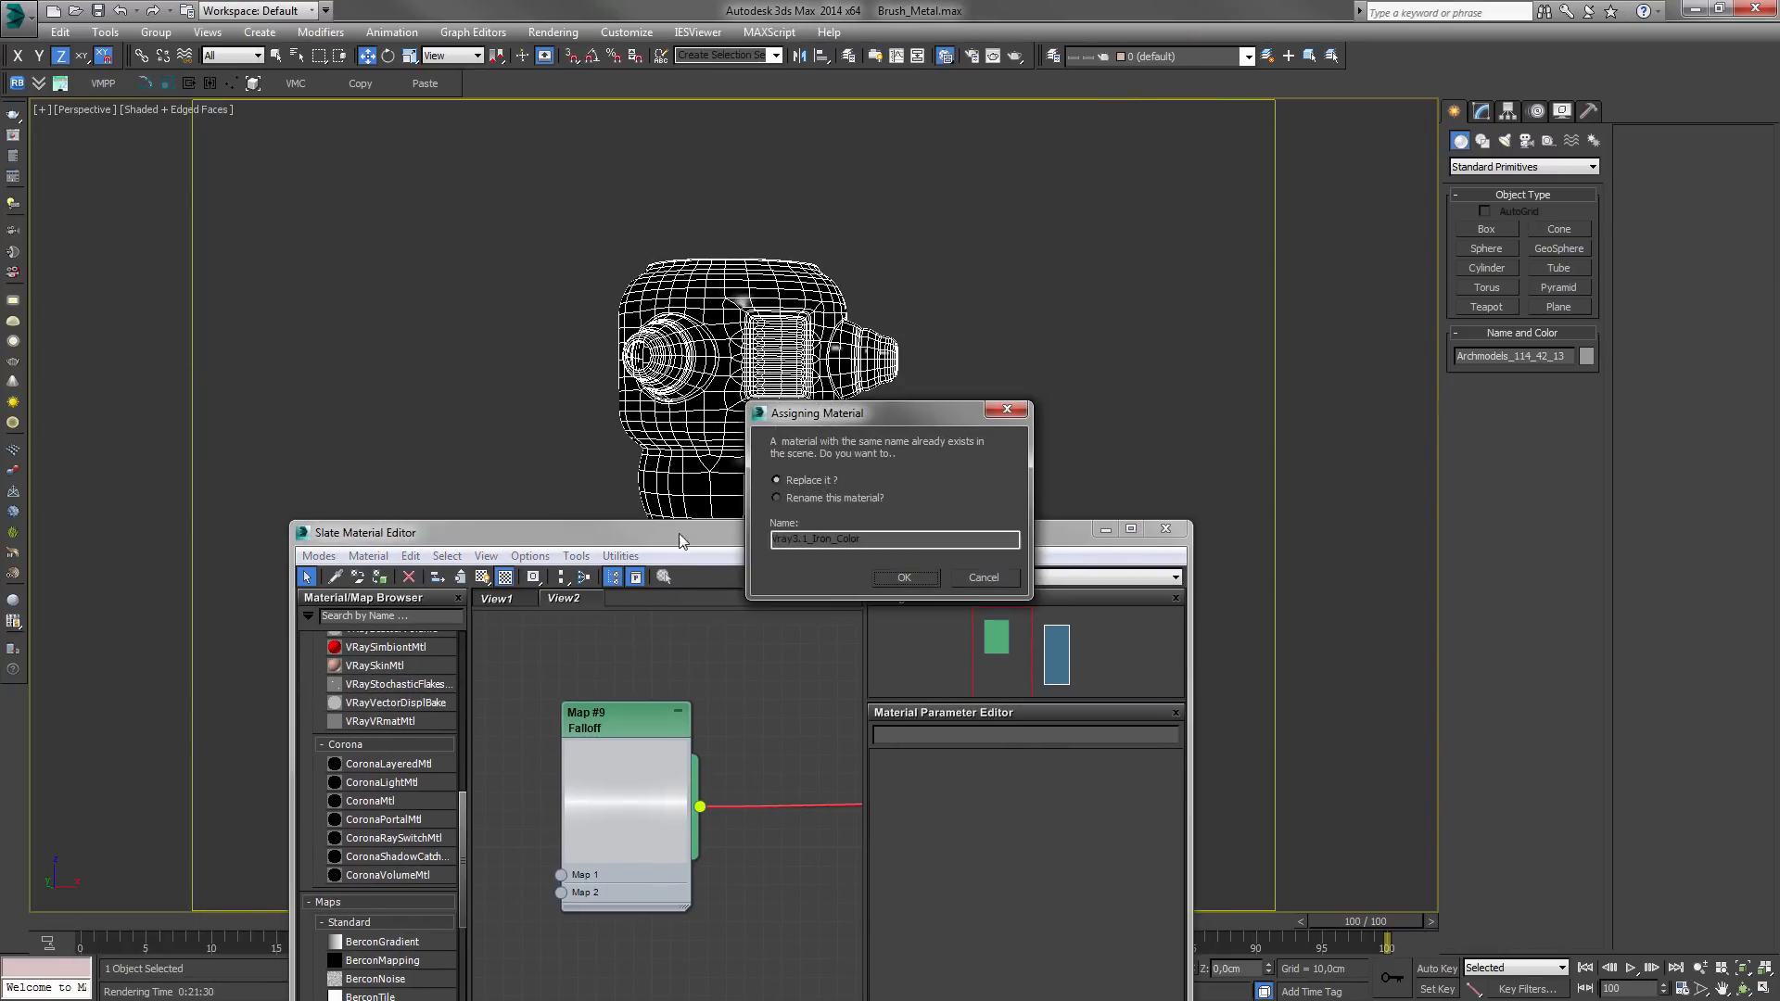
pyautogui.click(883, 498)
pyautogui.click(903, 578)
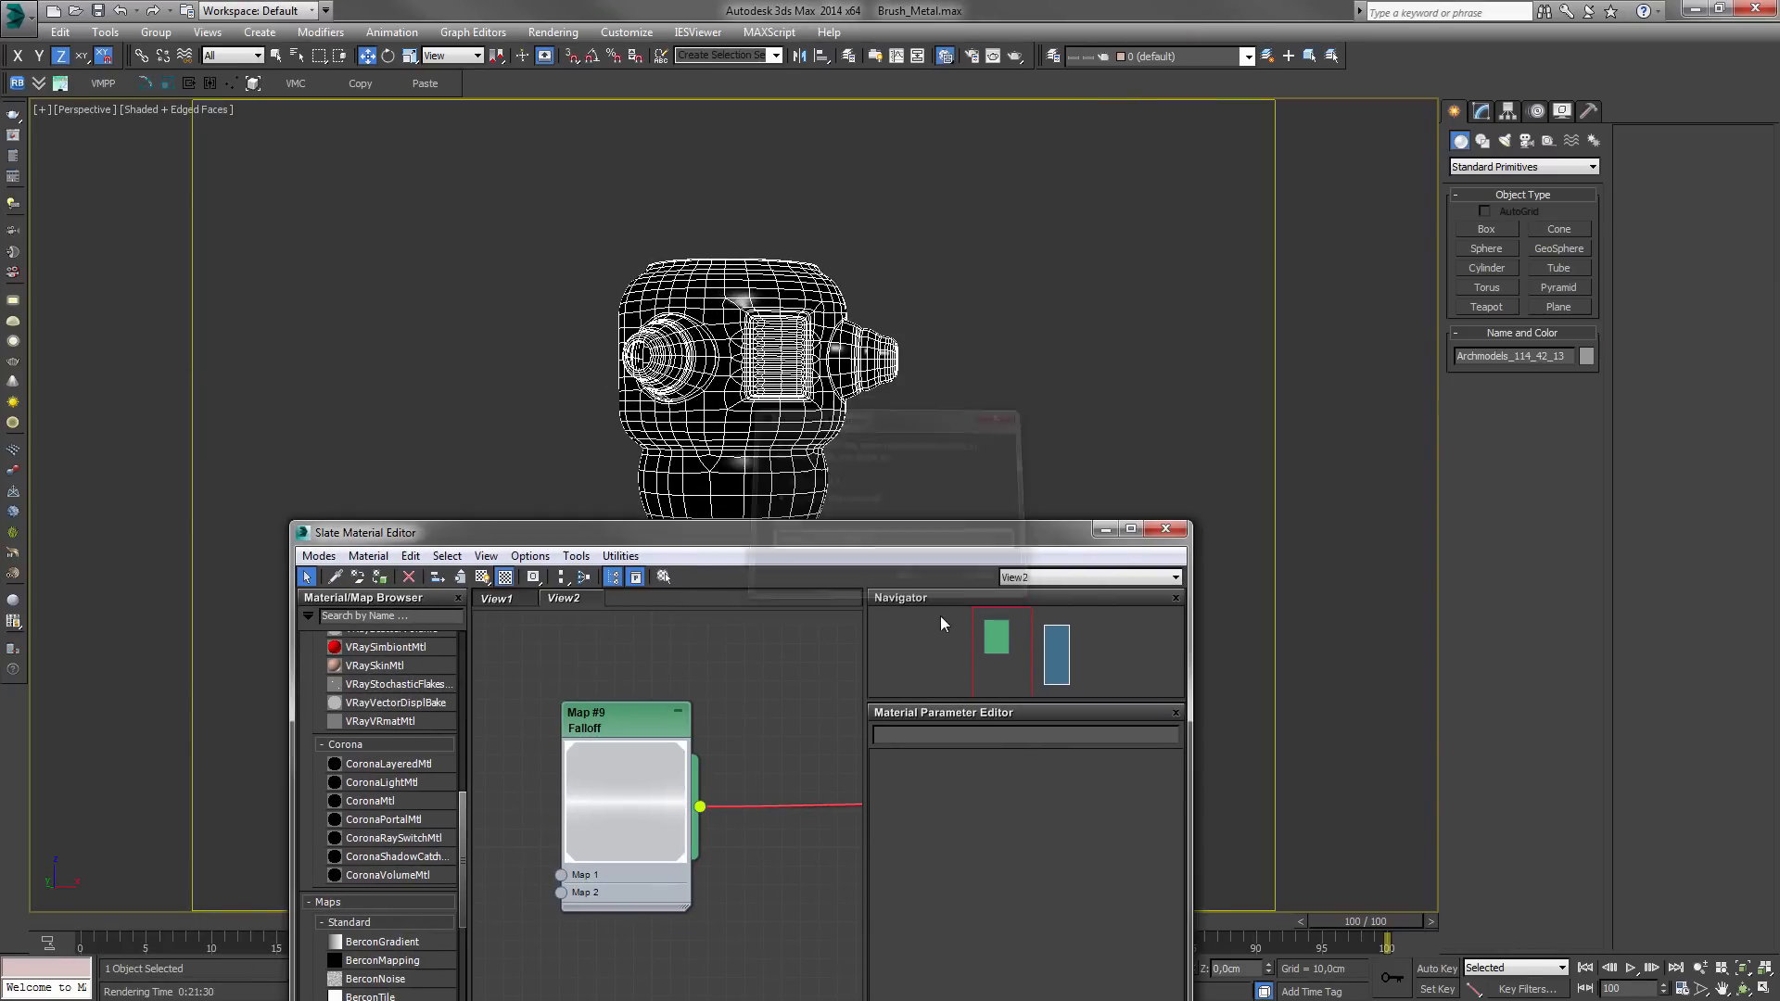
# - Frame the isolated robot body in the perspective viewport and render it
pyautogui.moveTo(896, 525); pyautogui.dragTo(812, 667)
pyautogui.scroll(5, 780, 432)
pyautogui.scroll(-4, 780, 432)
pyautogui.scroll(3, 757, 615)
pyautogui.click(1010, 458)
pyautogui.hotkey('shift', 'q')
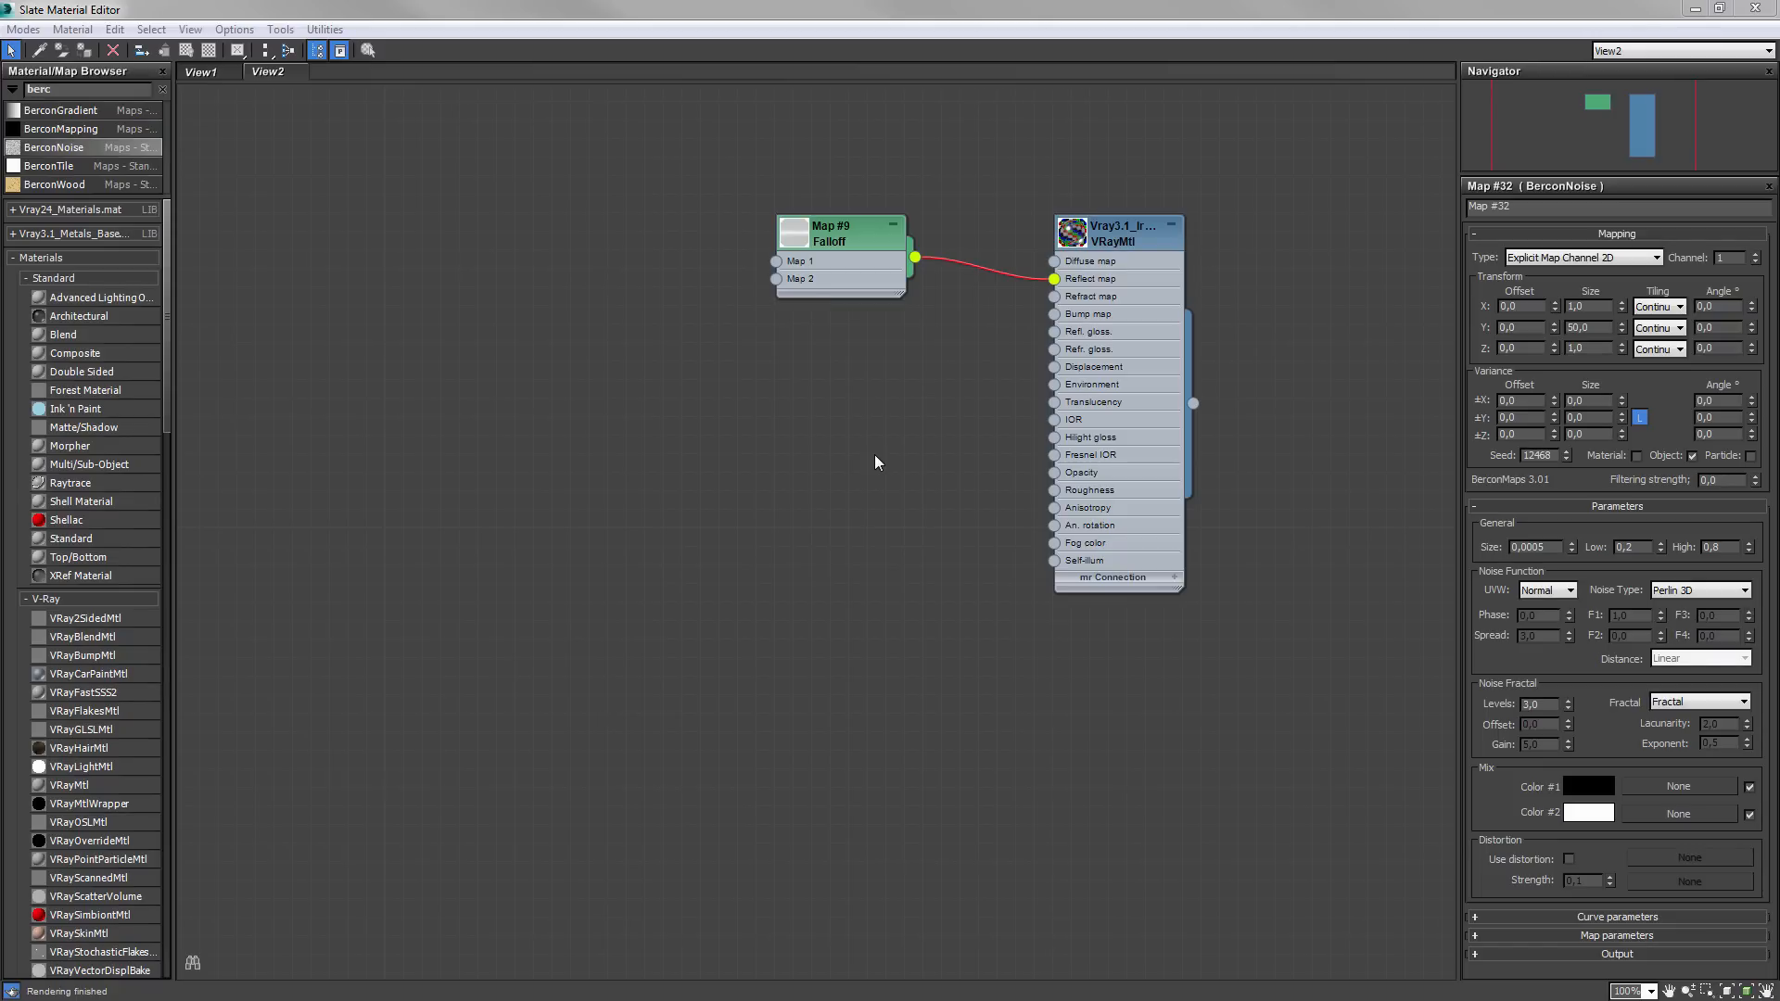
# - Add a BerconNoise map beside the Falloff map and show its parameters
pyautogui.moveTo(51, 148); pyautogui.dragTo(528, 392)
pyautogui.doubleClick(608, 455)
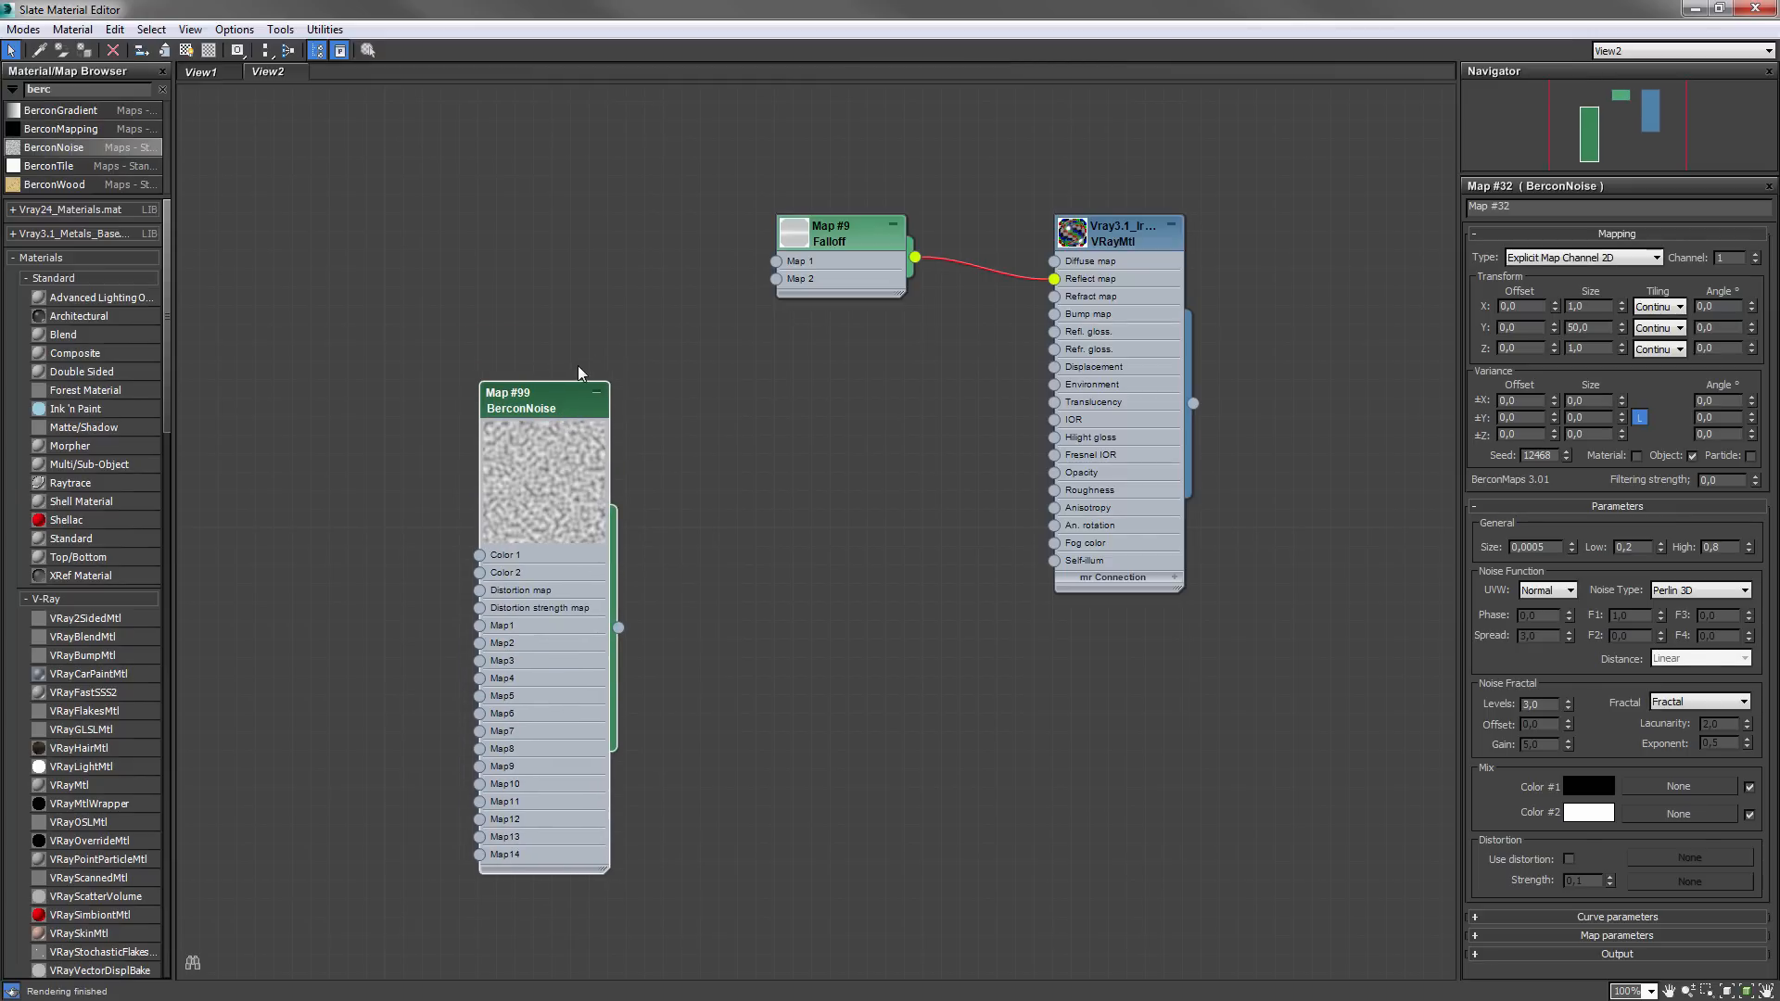
pyautogui.moveTo(552, 410)
pyautogui.mouseDown()
pyautogui.moveTo(730, 415)
pyautogui.moveTo(541, 413)
pyautogui.mouseUp()
pyautogui.doubleClick(541, 406)
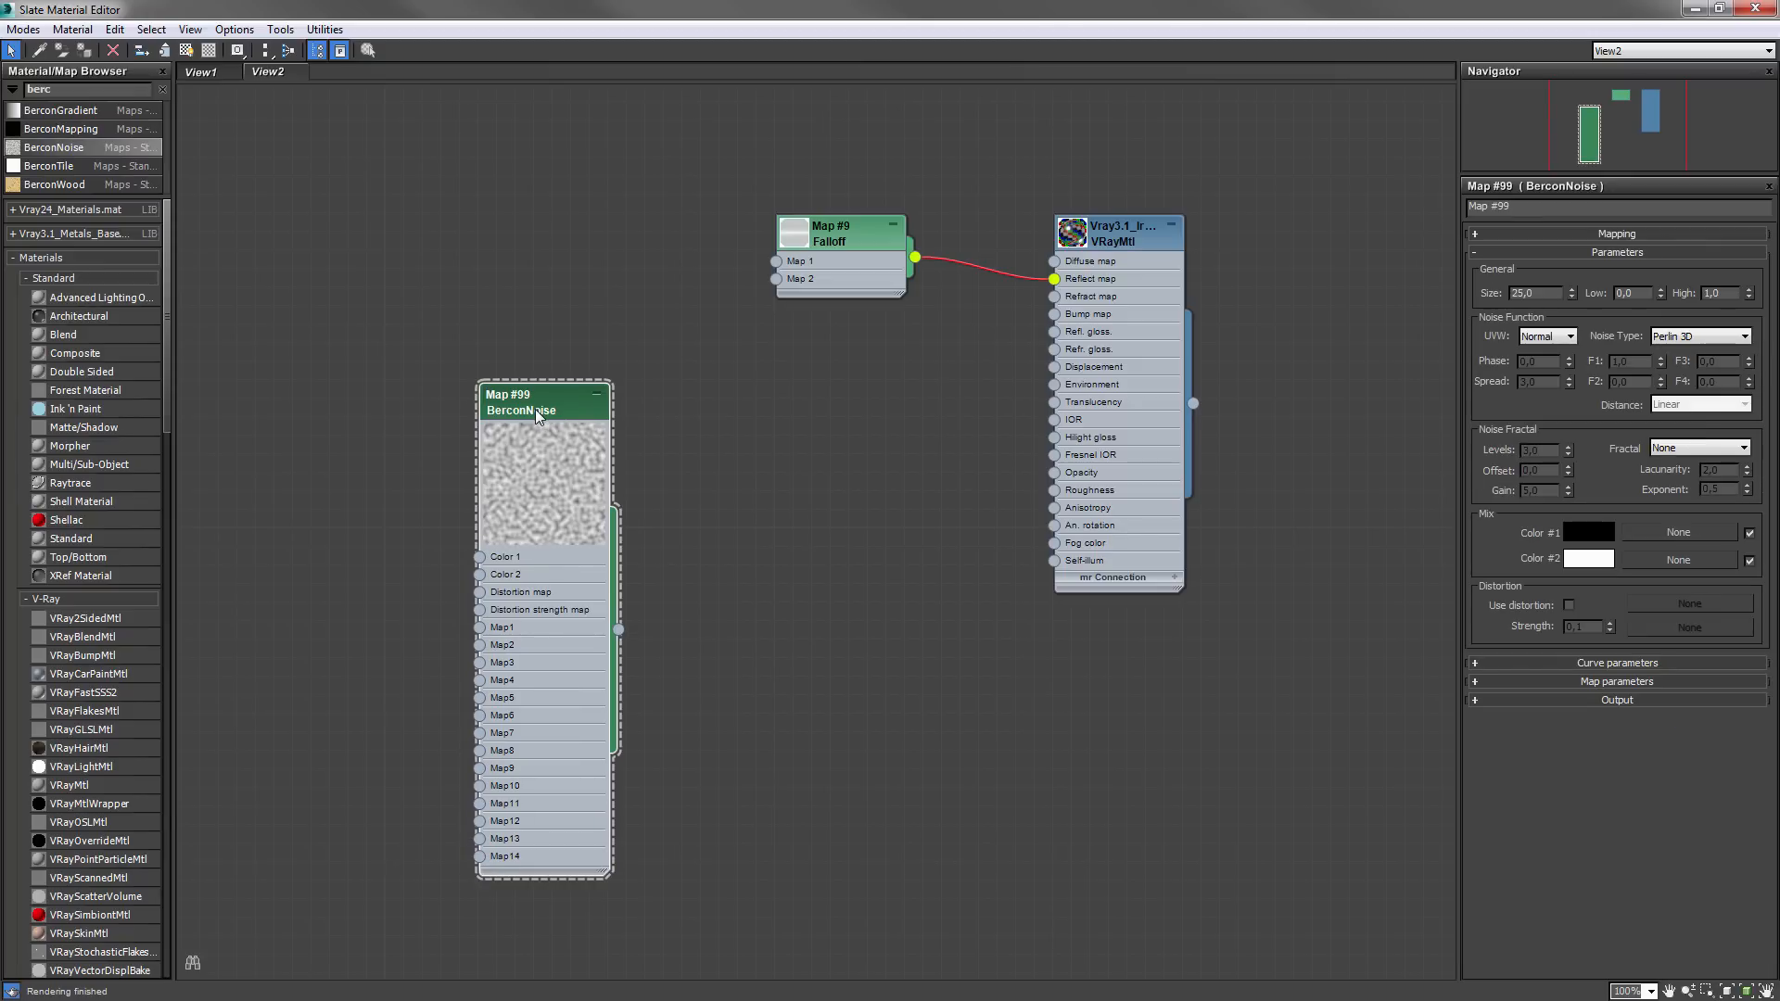
pyautogui.moveTo(536, 409); pyautogui.dragTo(573, 427)
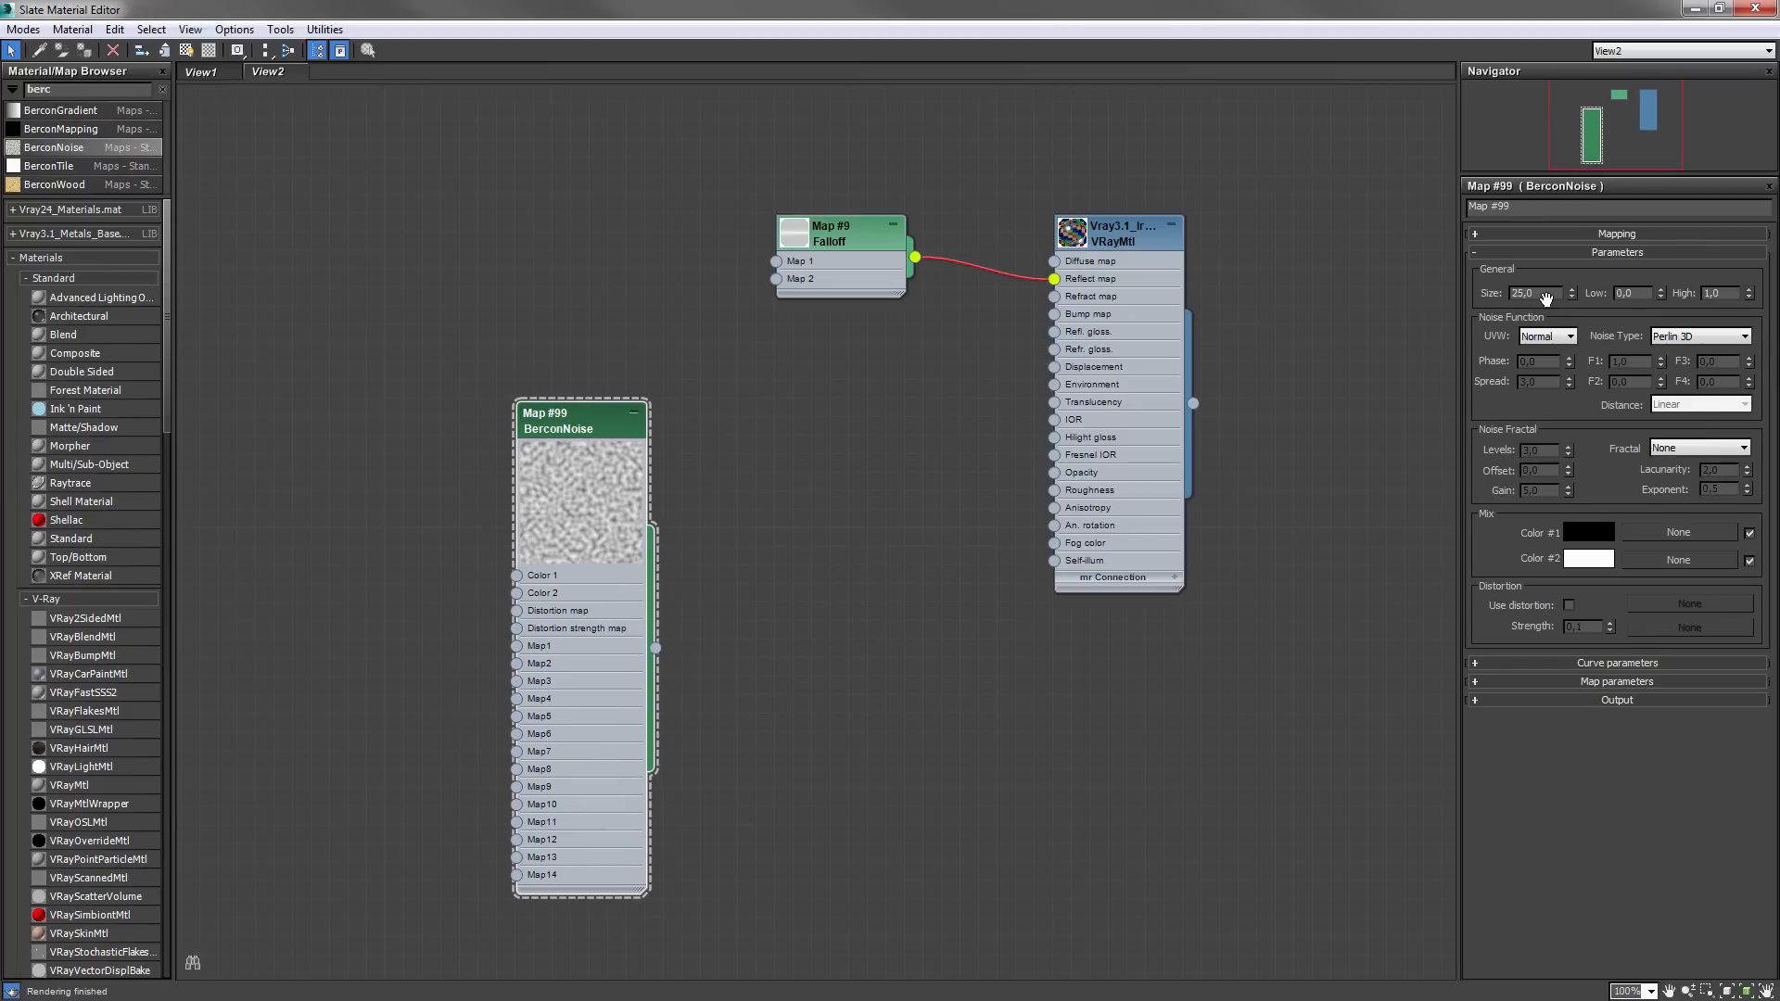
# - Set the BerconNoise map's size to 0,0005
pyautogui.moveTo(1541, 294); pyautogui.dragTo(1428, 304)
pyautogui.write('0.0005')
pyautogui.press('Return')
pyautogui.write('0,0005')
pyautogui.press('Return')
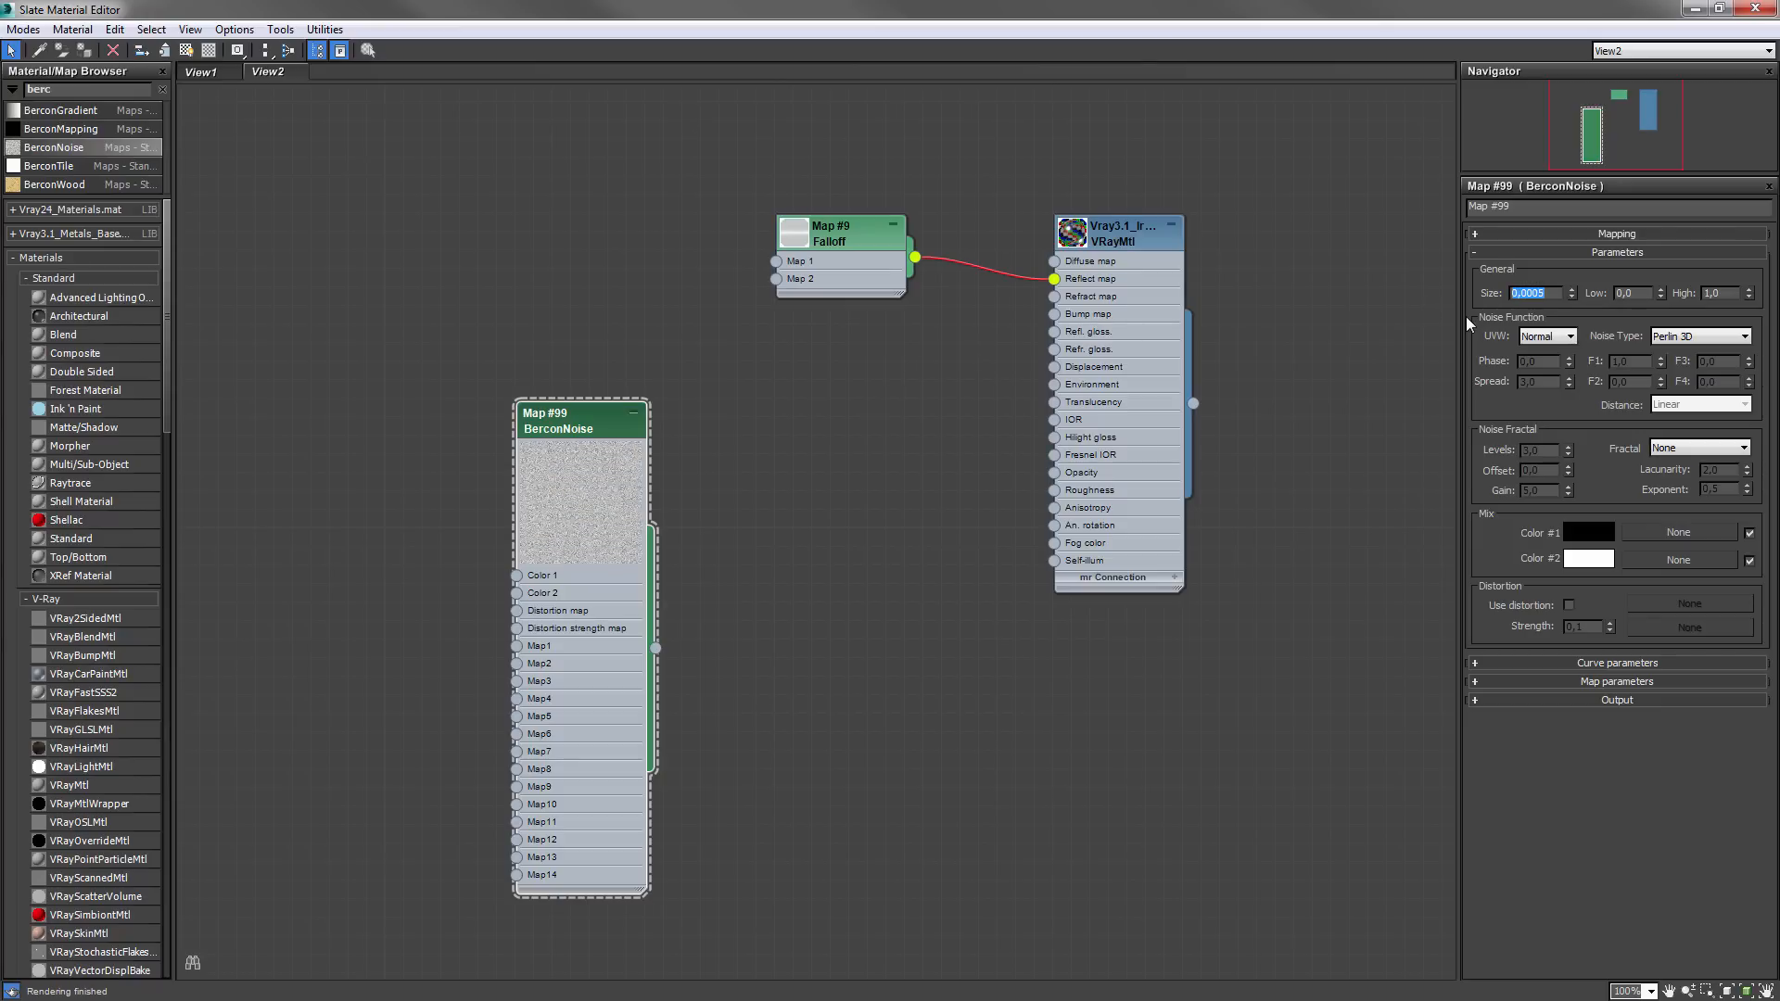
# - Change the BerconNoise mapping type to Explicit Map Channel 2D
pyautogui.click(1650, 232)
pyautogui.click(1598, 258)
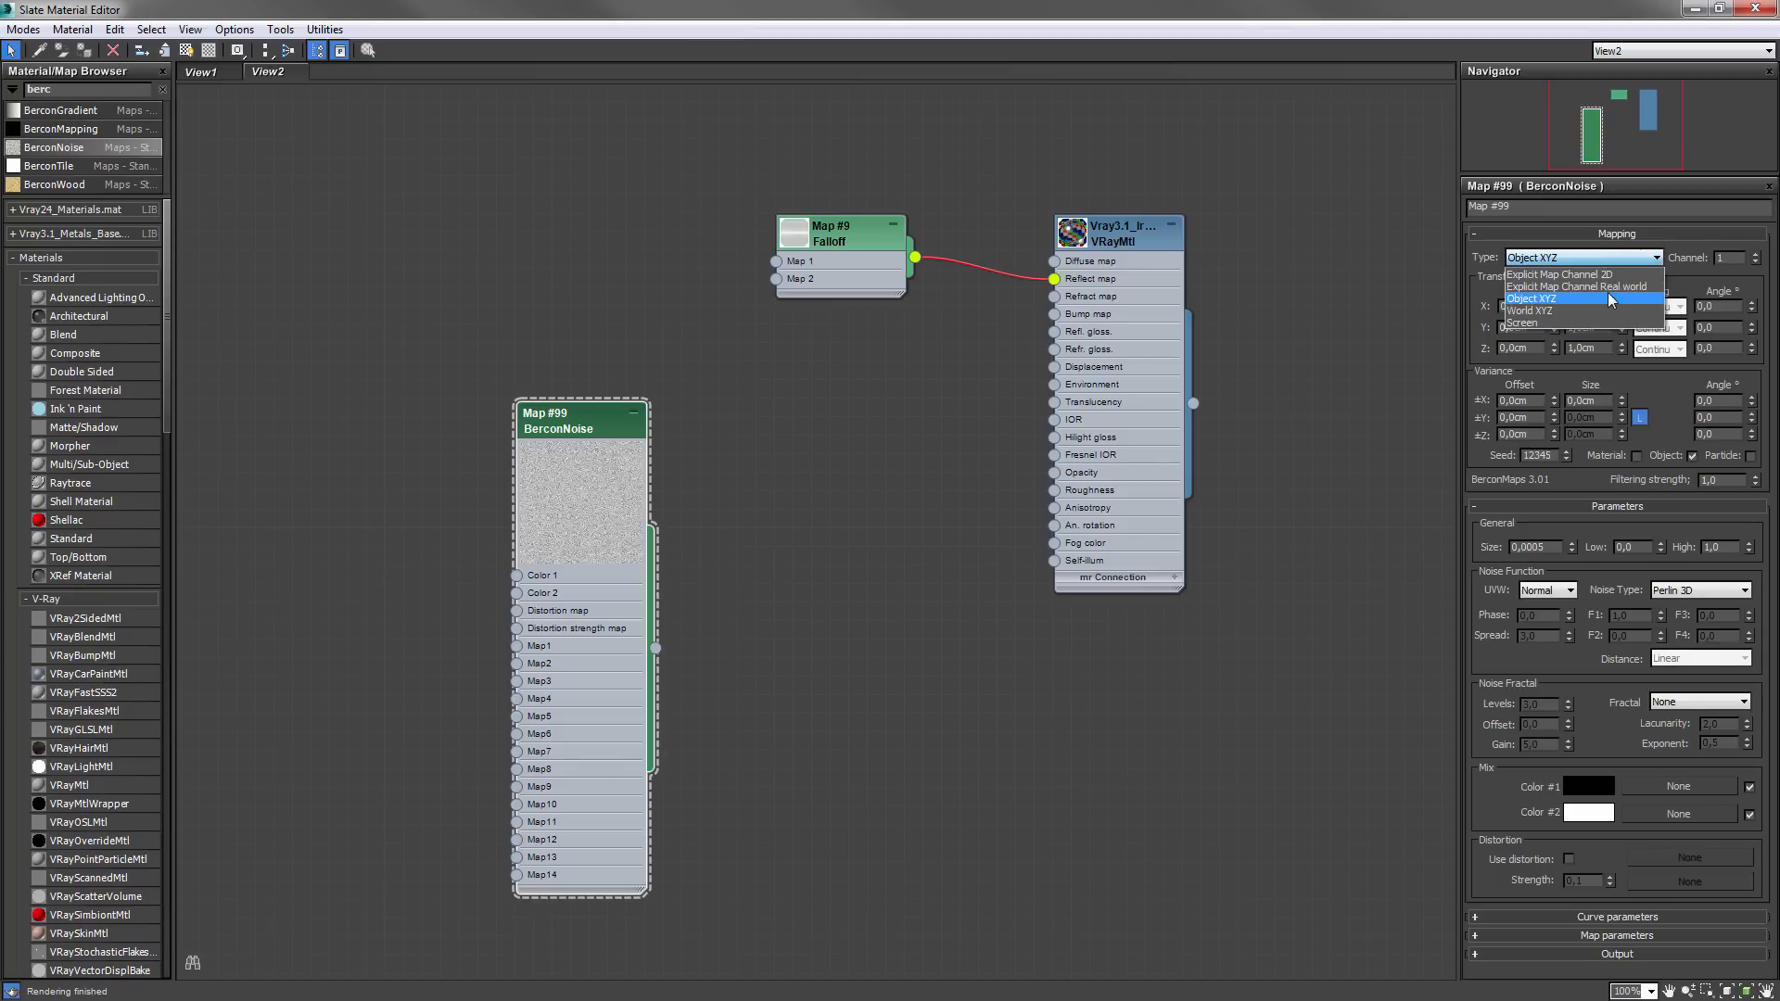
pyautogui.click(1627, 275)
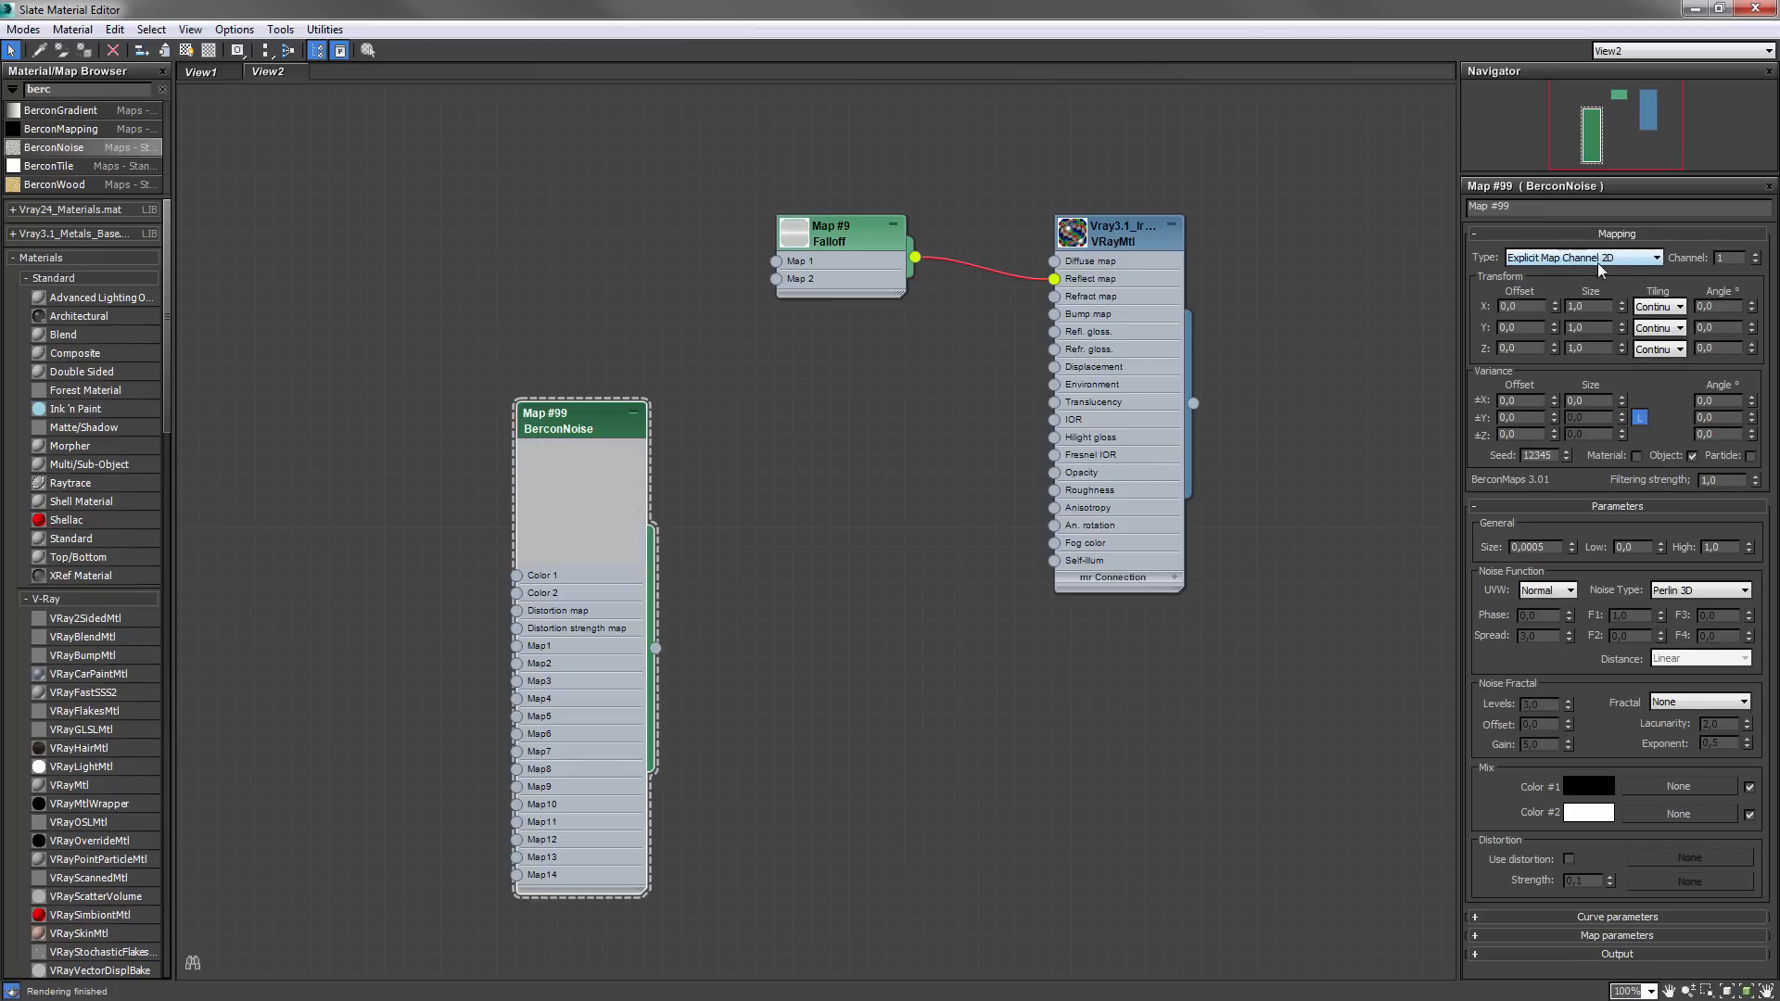
# - Examine the robot body's UV layout through its Unwrap UVW modifier, and check the BerconNoise mapping type against it
pyautogui.moveTo(1577, 8); pyautogui.dragTo(1455, 660)
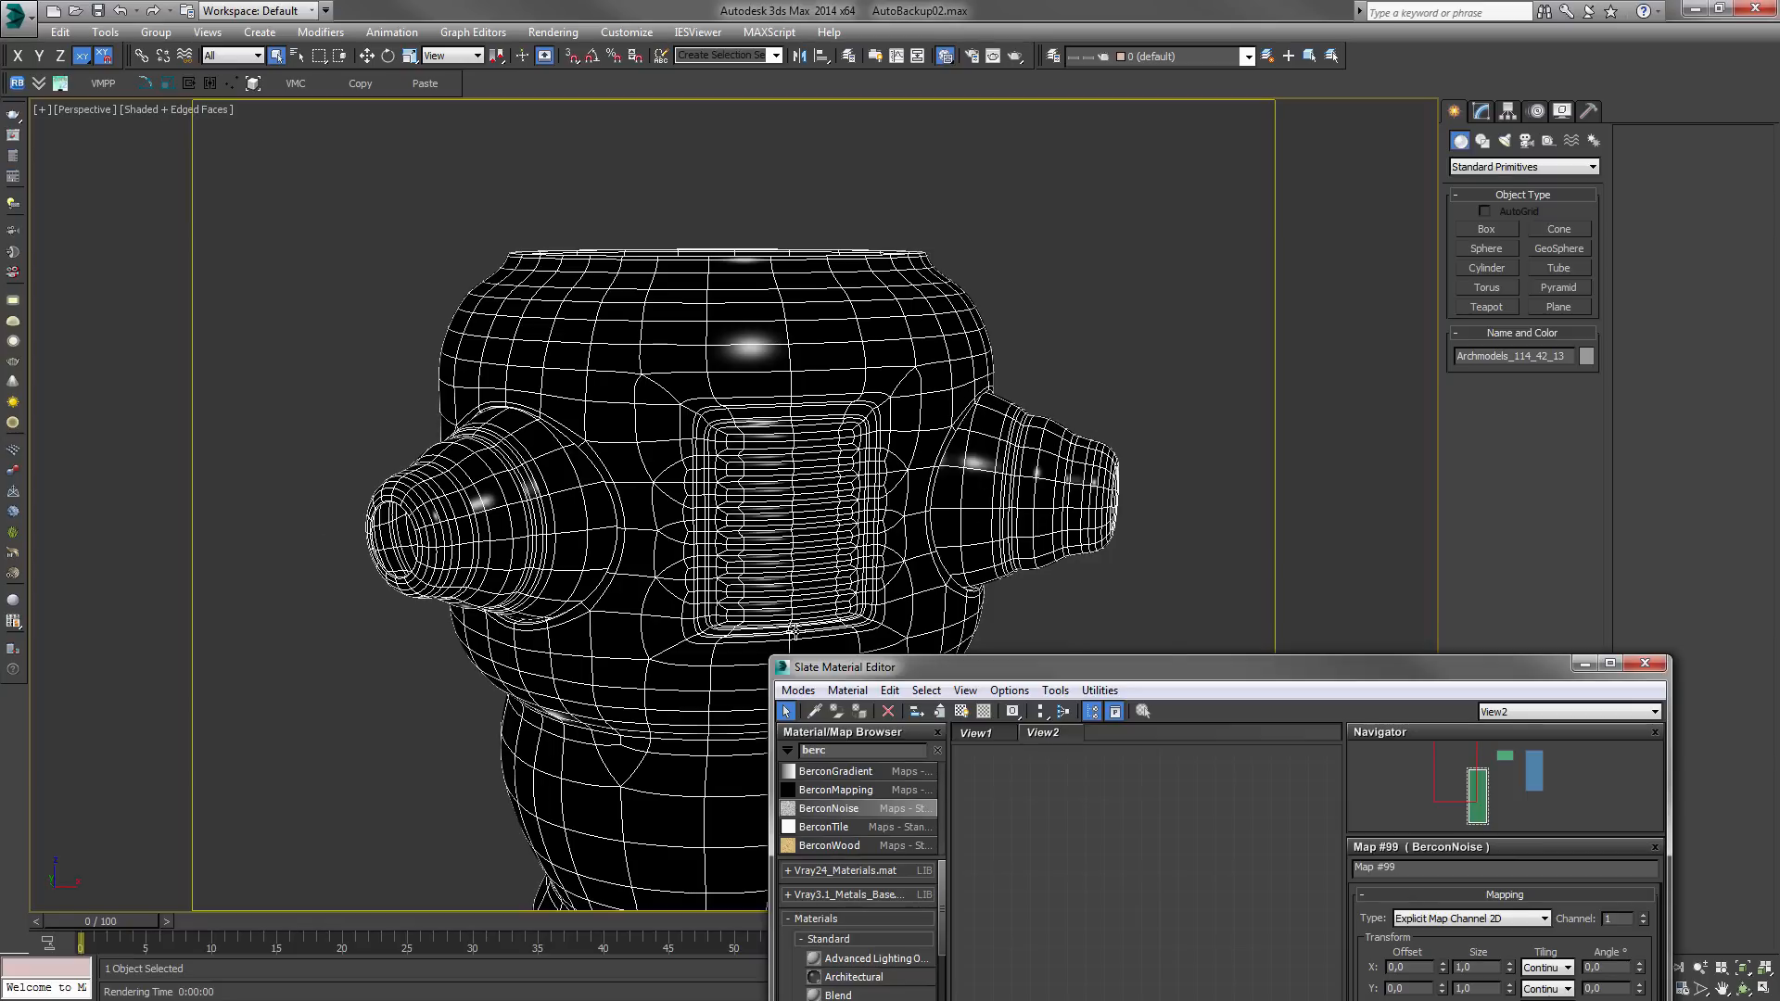
pyautogui.click(1481, 111)
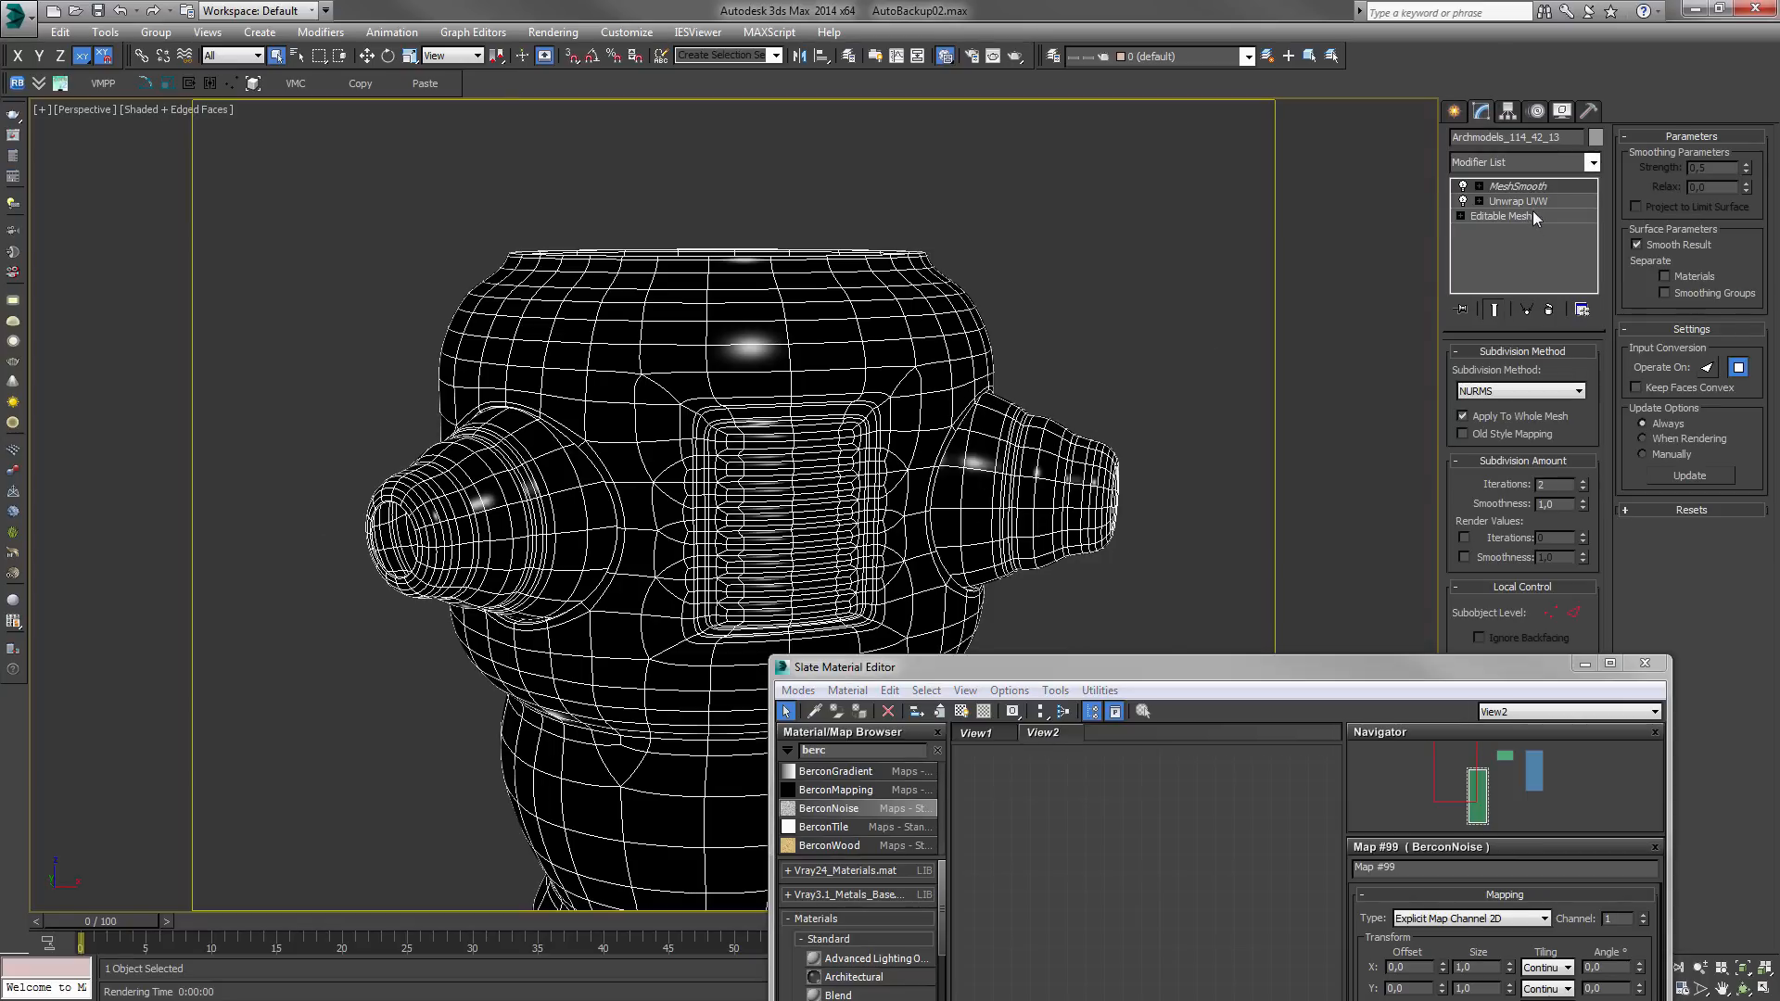
pyautogui.click(1518, 201)
pyautogui.moveTo(1205, 667); pyautogui.dragTo(661, 619)
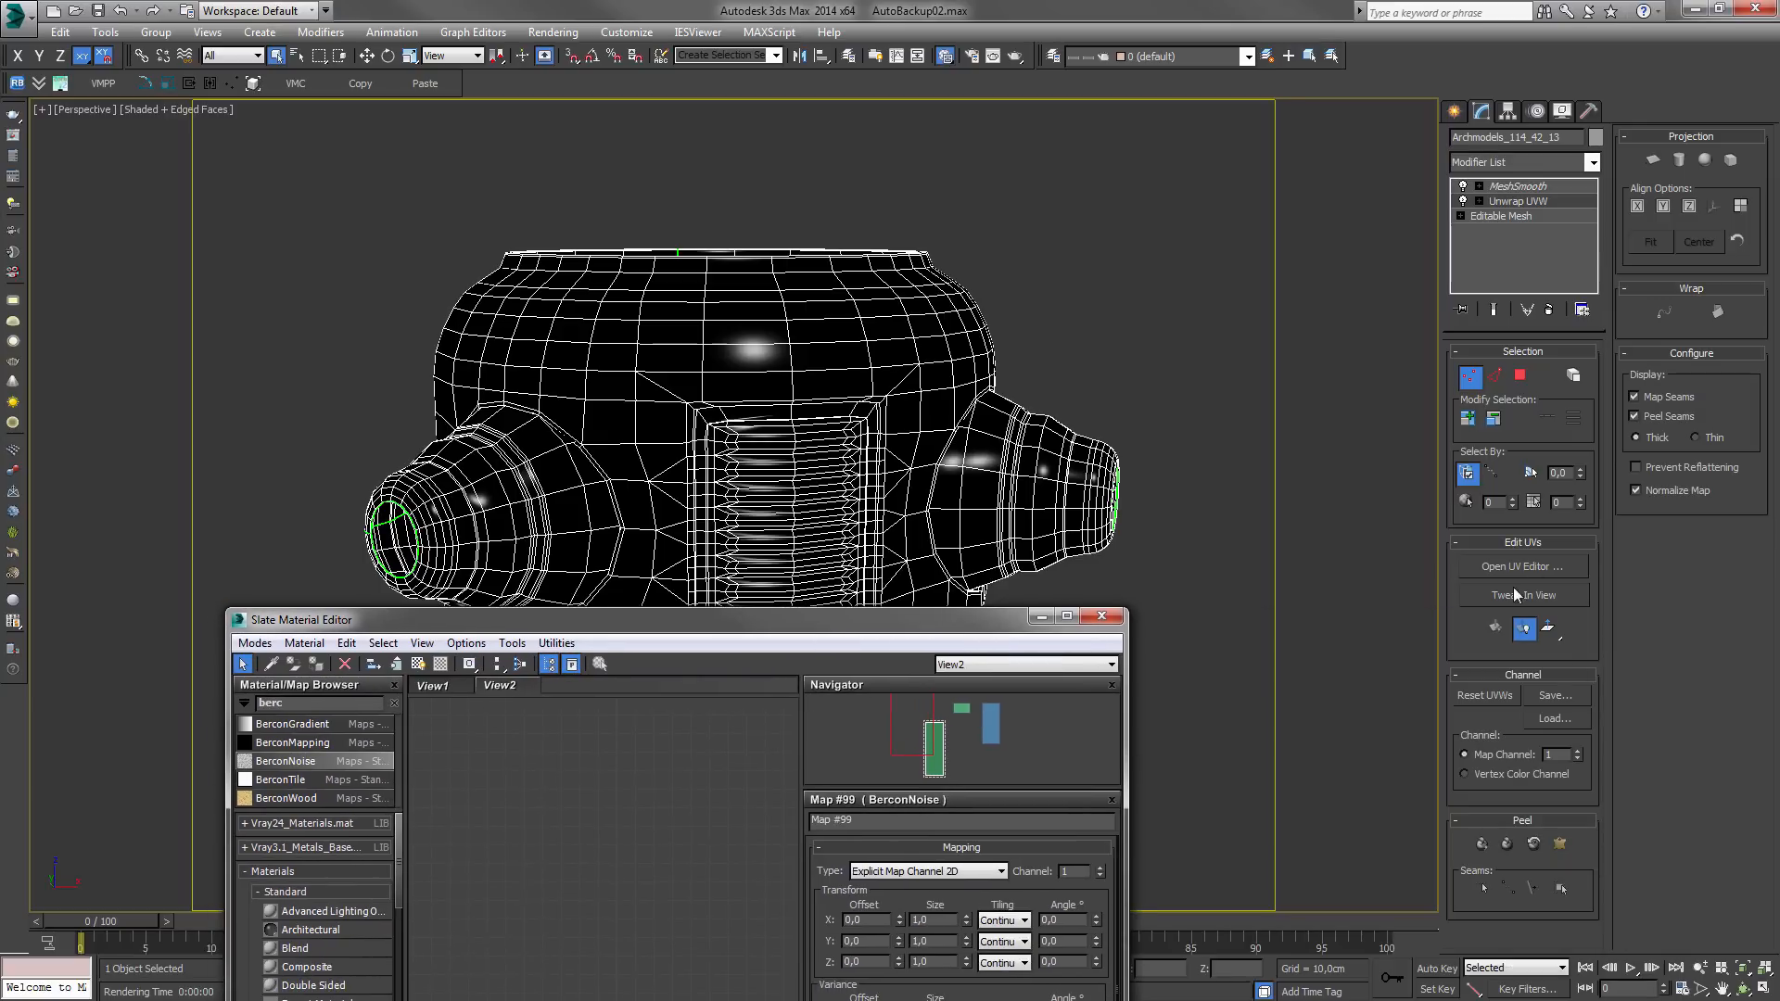
pyautogui.click(1521, 568)
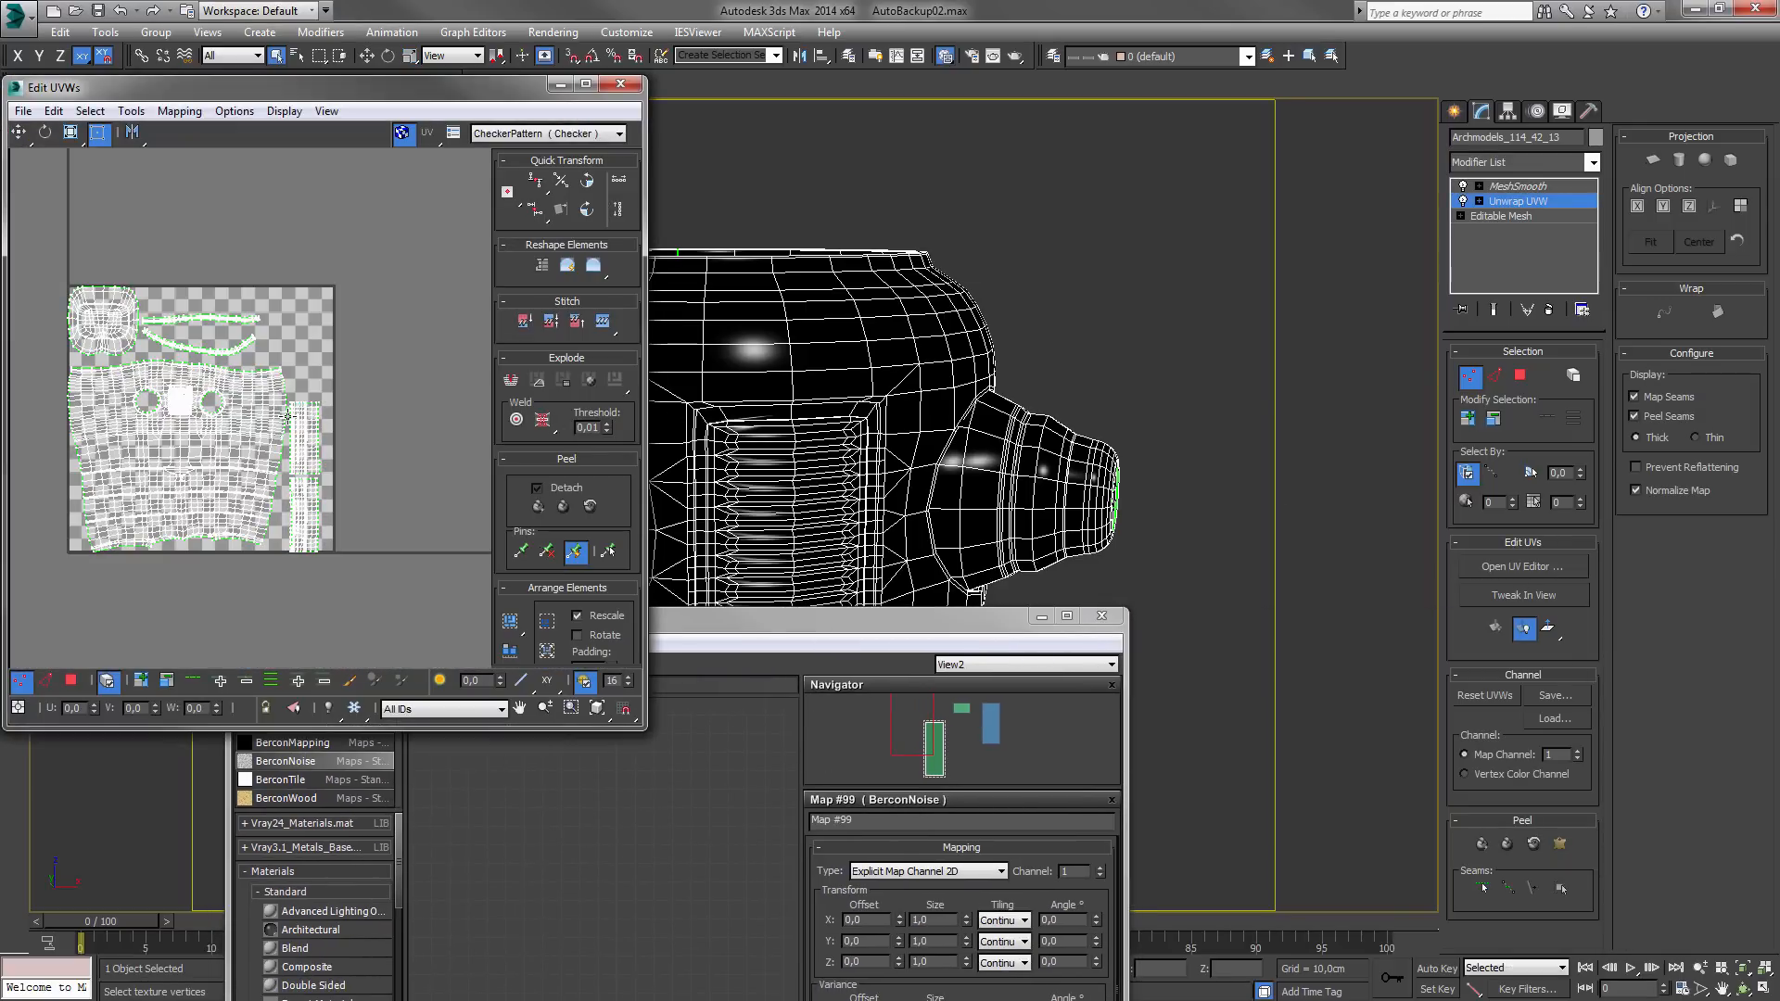
pyautogui.click(626, 89)
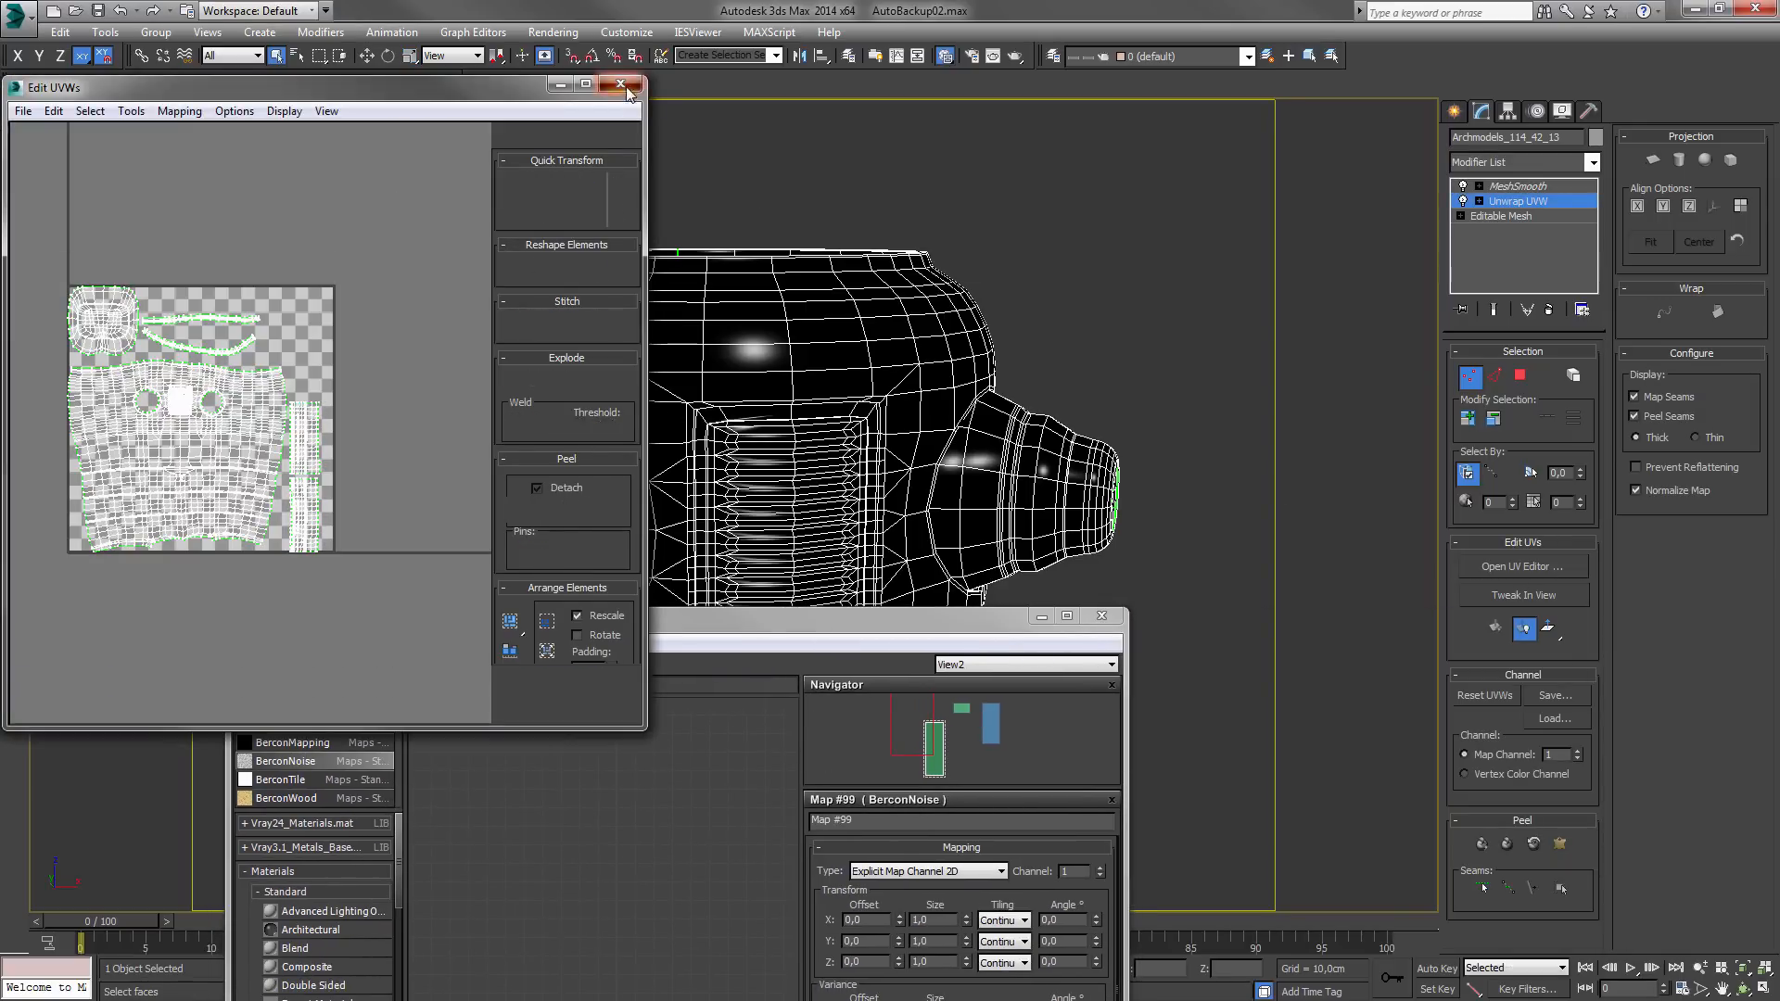
pyautogui.moveTo(983, 621); pyautogui.dragTo(971, 201)
pyautogui.doubleClick(971, 201)
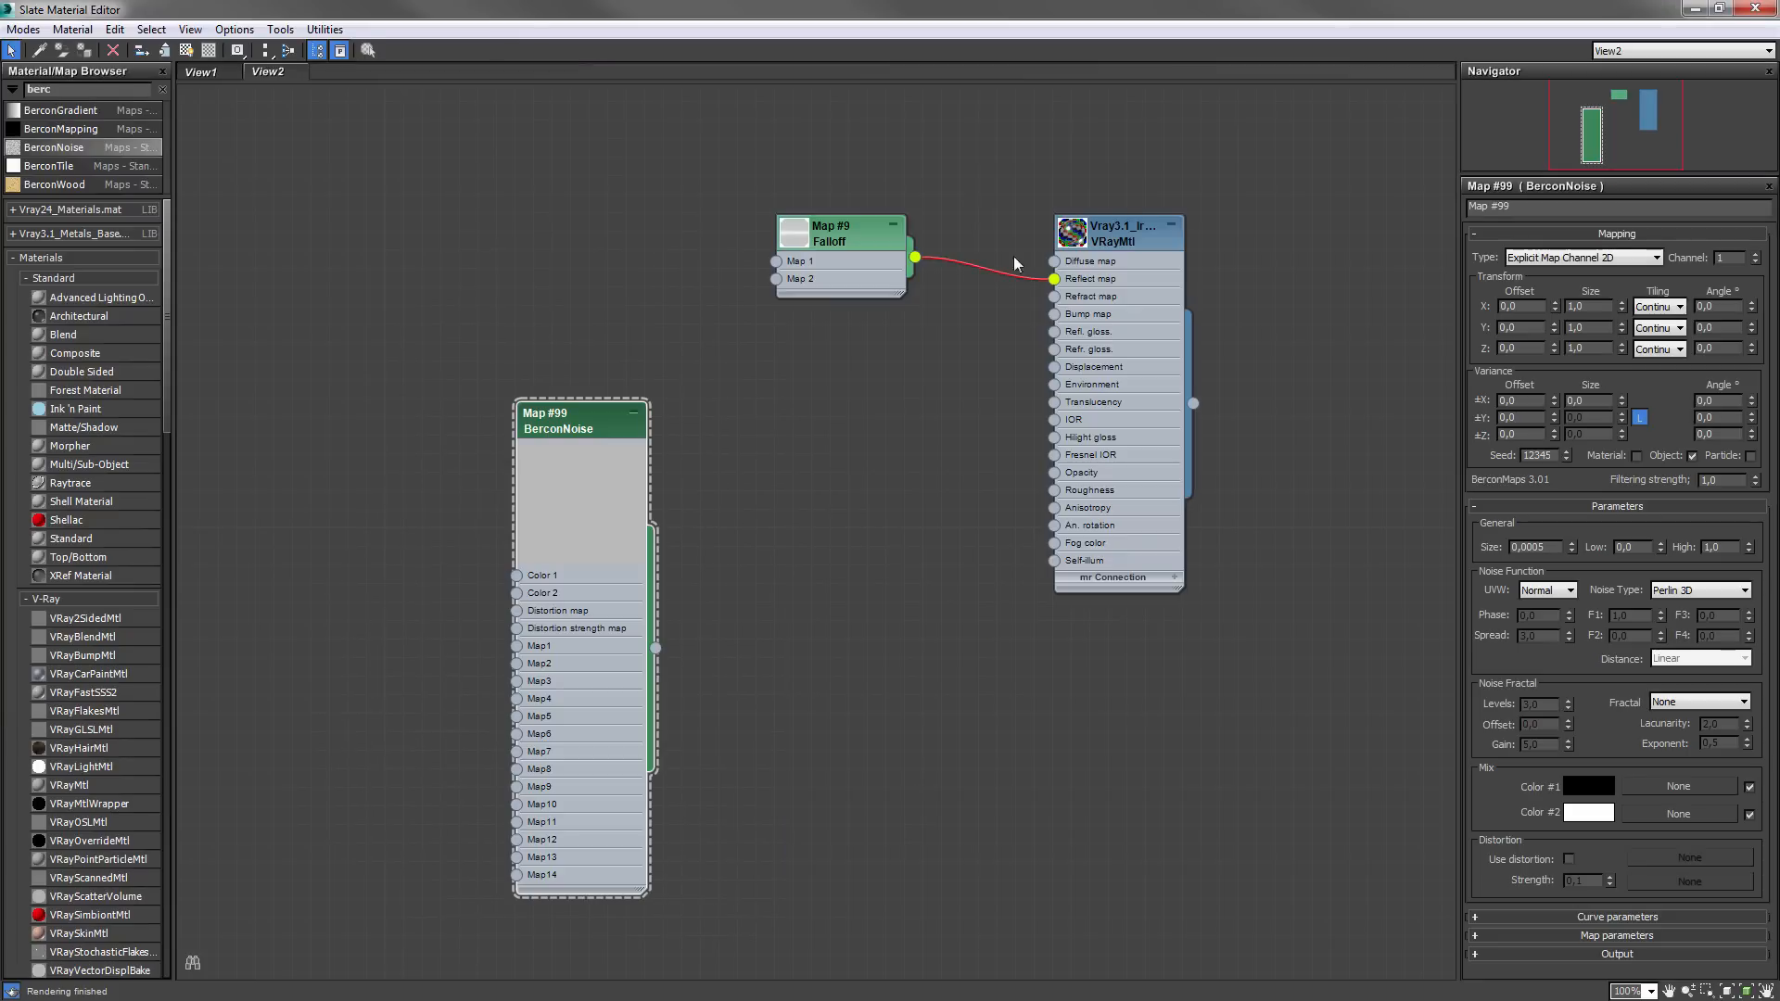
pyautogui.click(1622, 258)
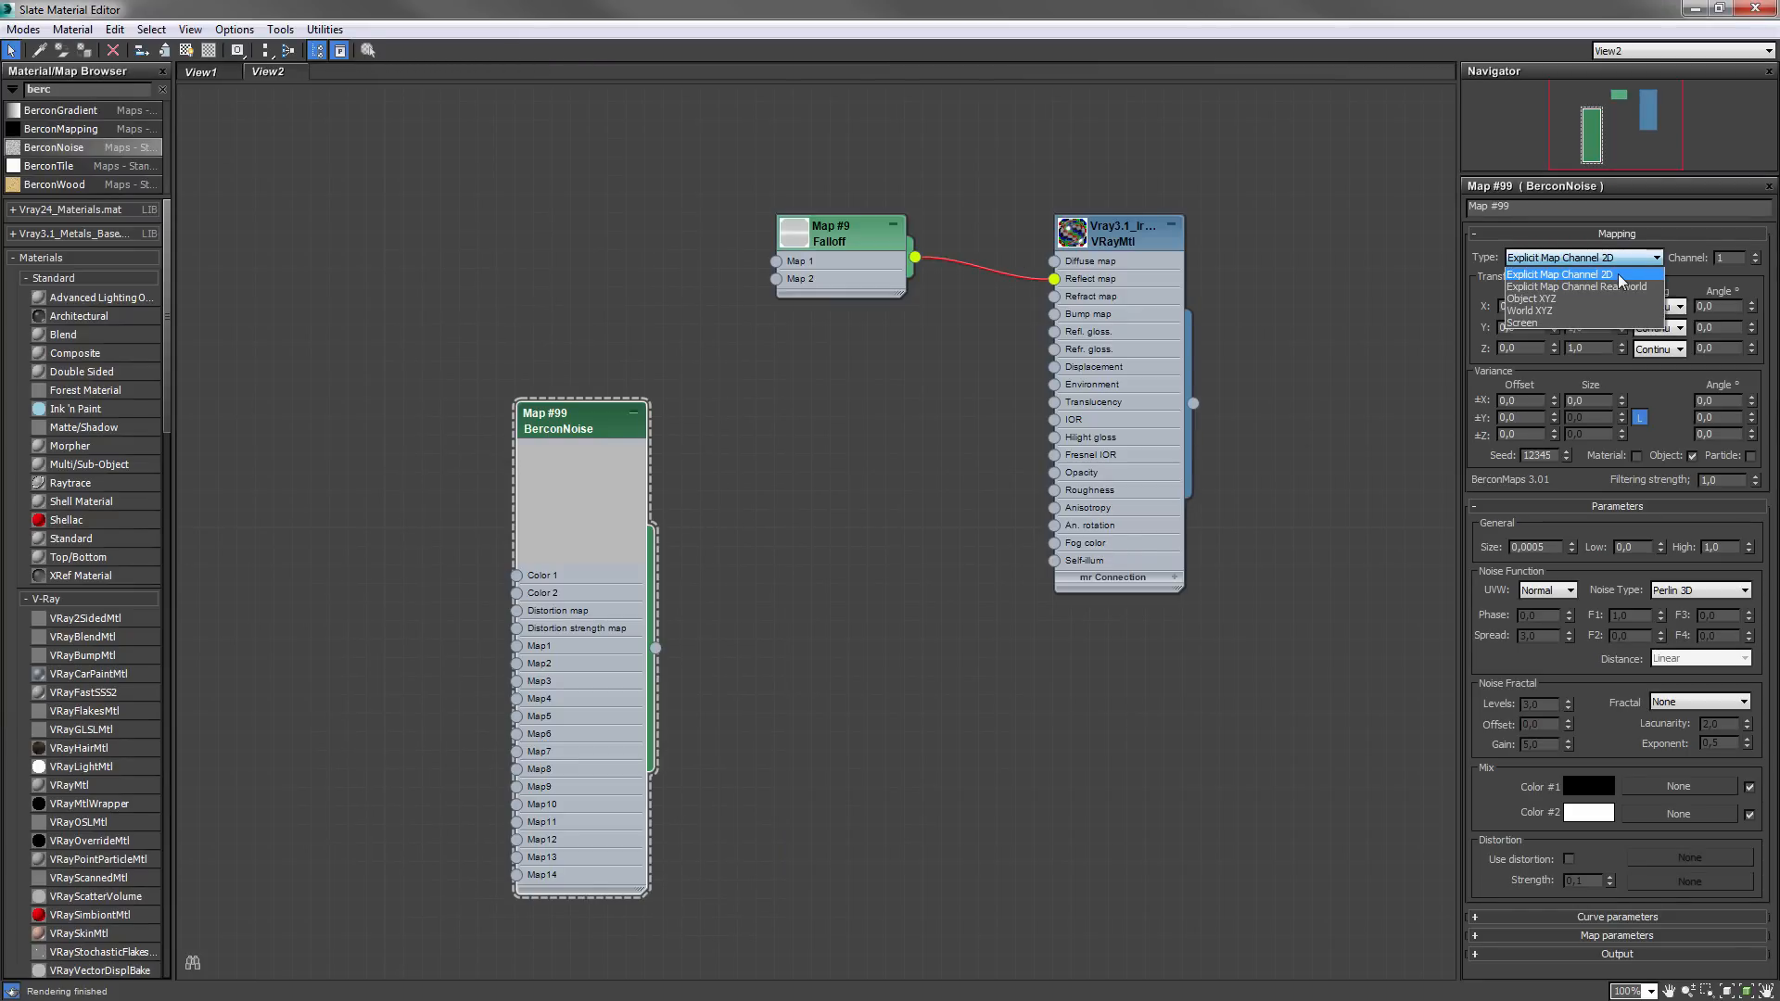
pyautogui.click(1621, 278)
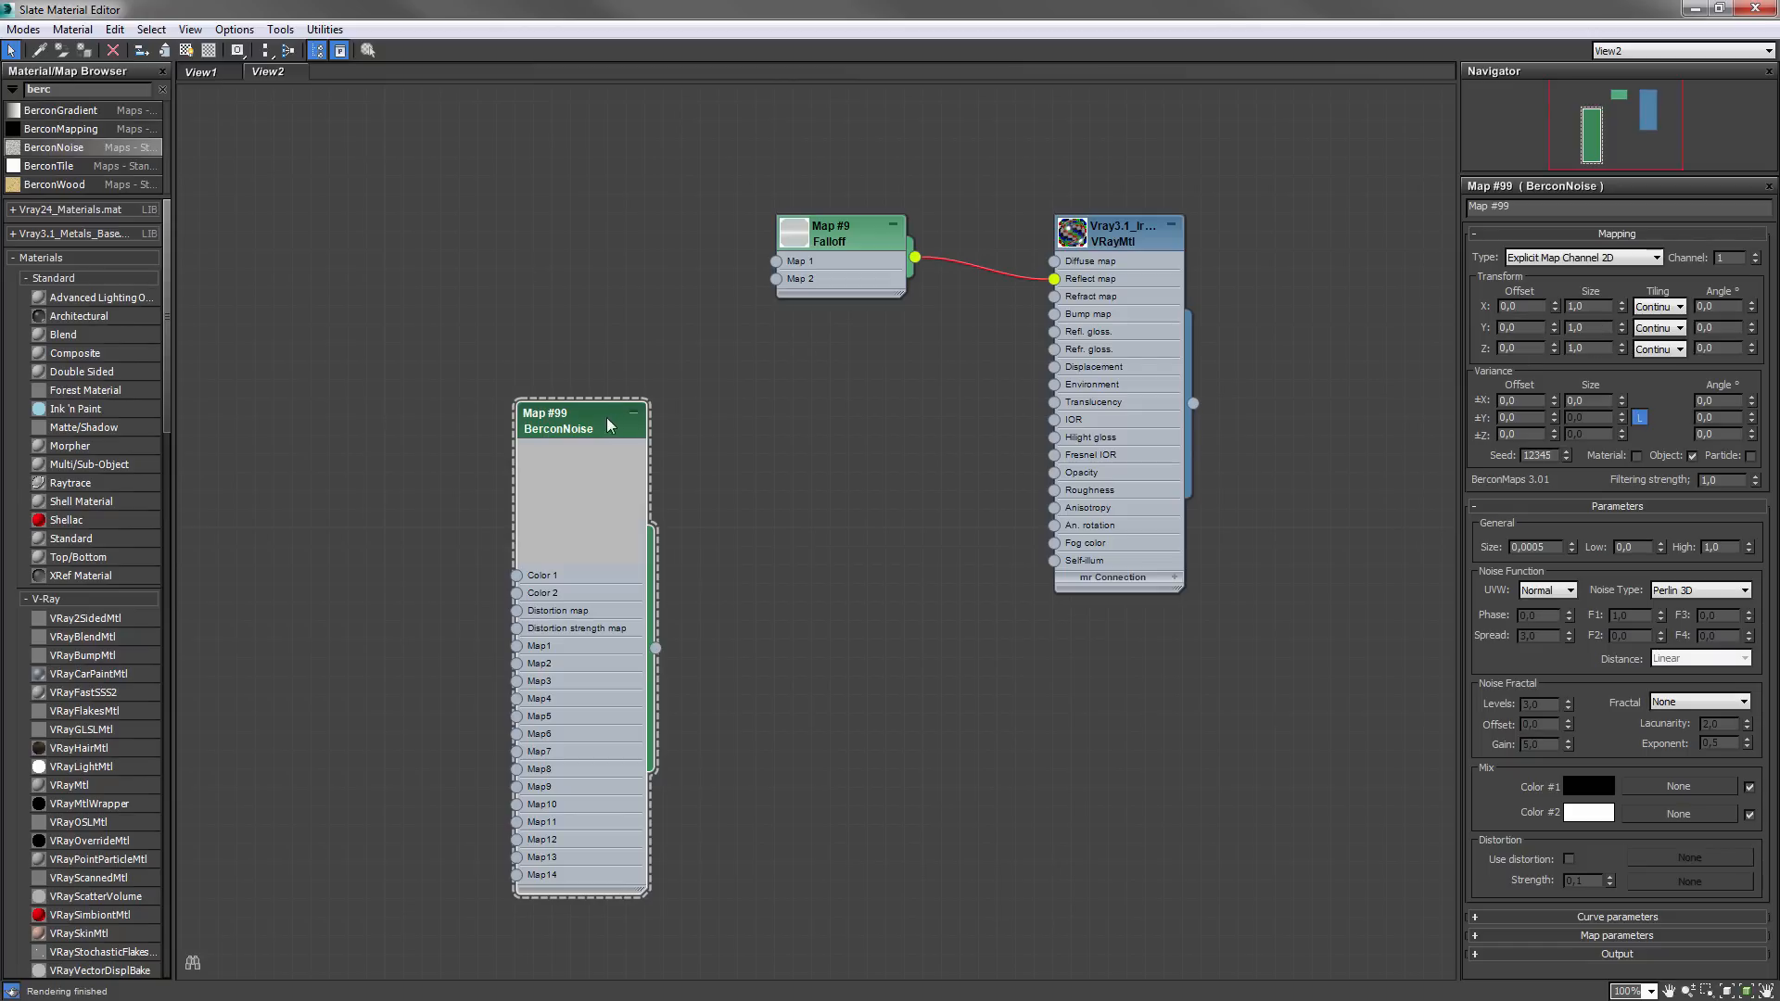
# - Move and enlarge the BerconNoise node for a bigger preview, and set its filtering strength to 0
pyautogui.moveTo(598, 440); pyautogui.dragTo(468, 273)
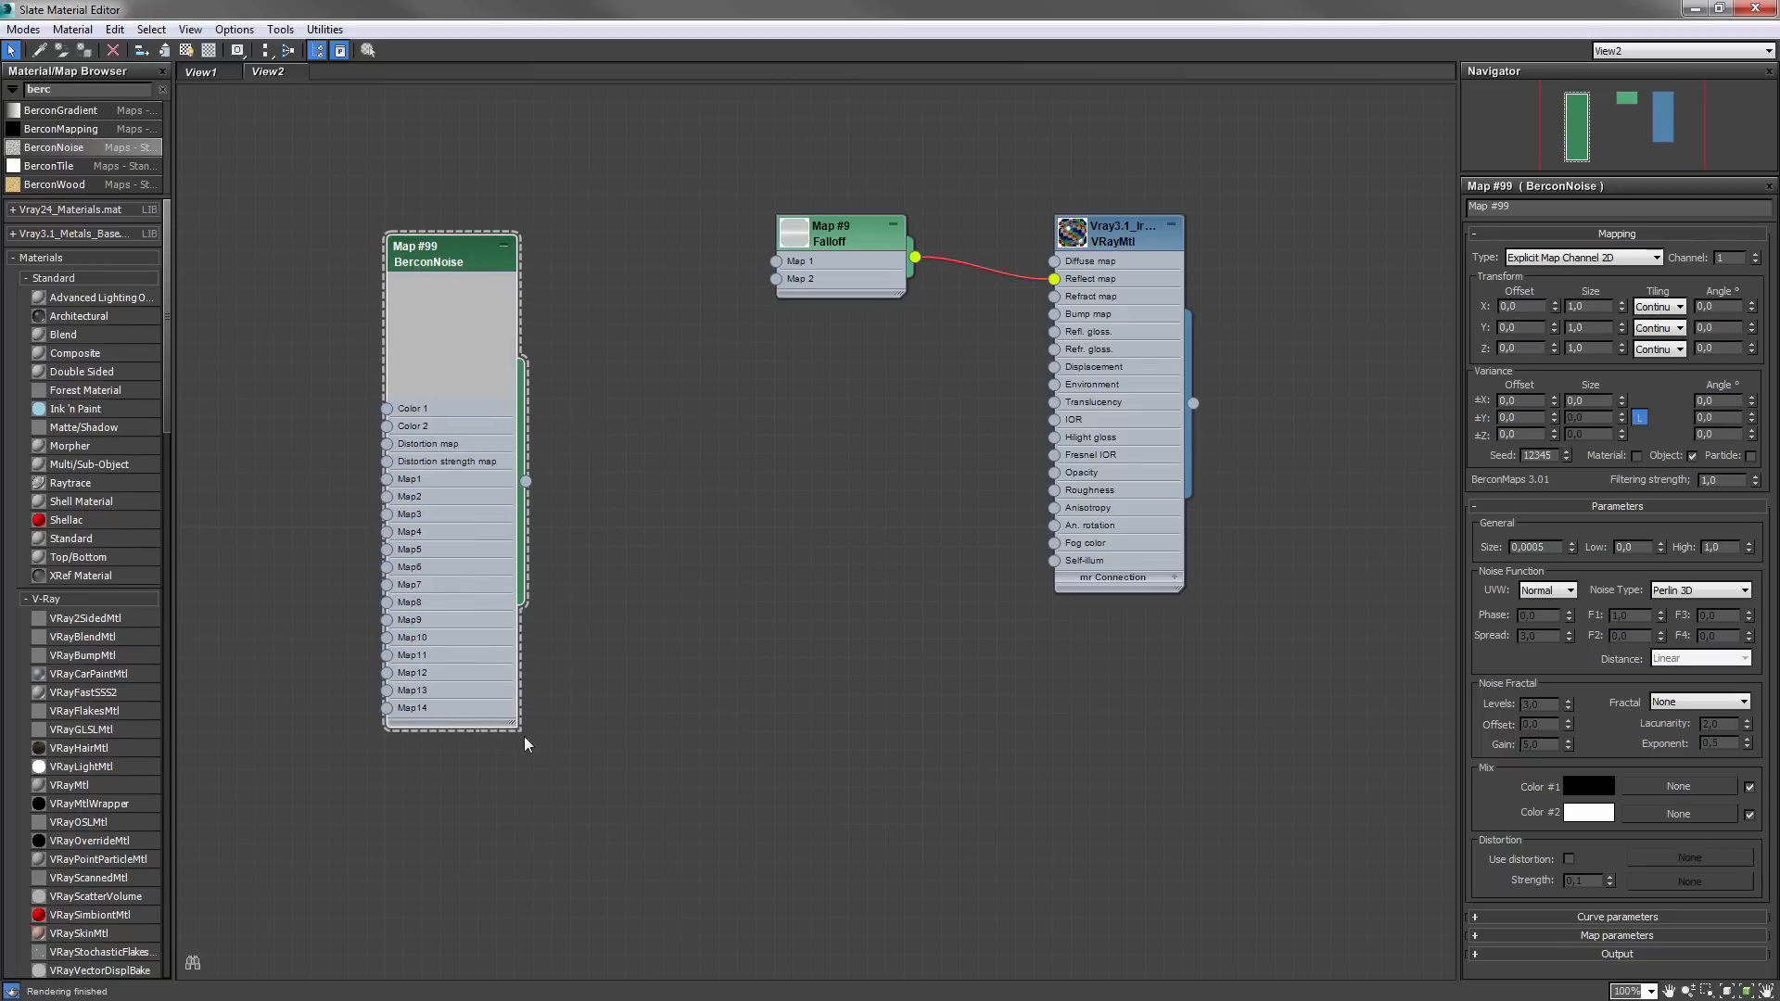
pyautogui.moveTo(520, 735); pyautogui.dragTo(1279, 831)
pyautogui.doubleClick(1726, 482)
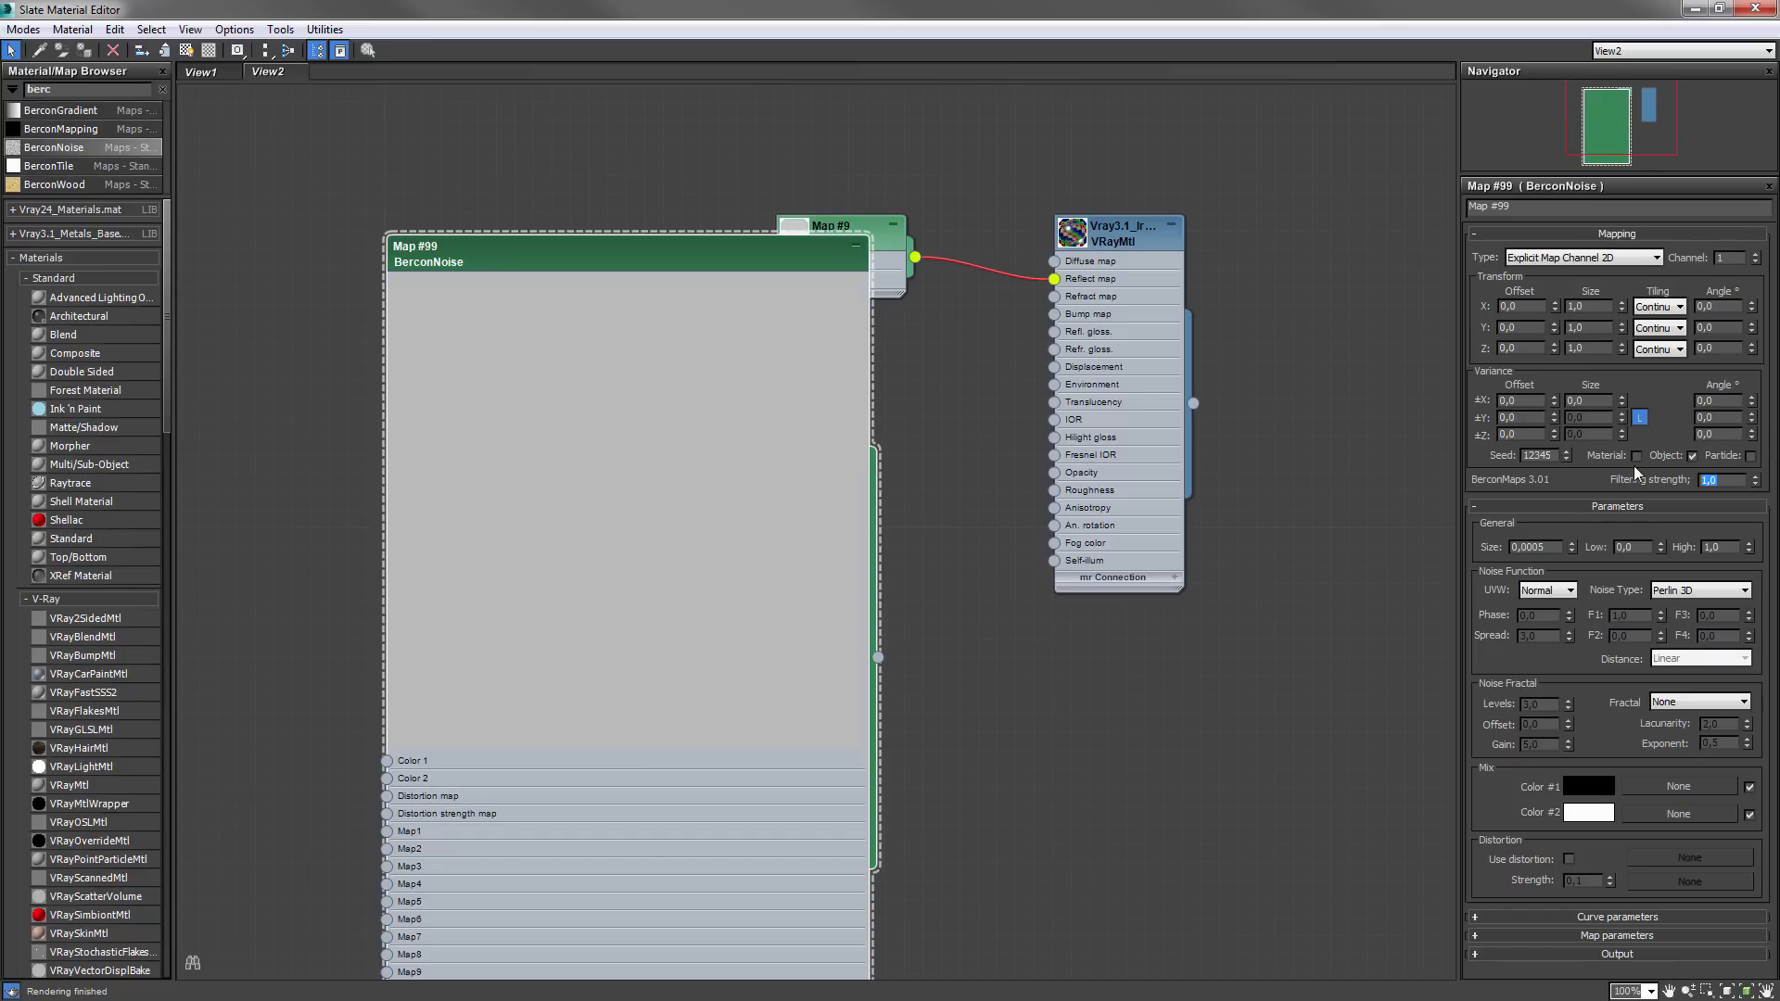
pyautogui.write('0')
pyautogui.press('Return')
# - Rearrange the Falloff, VRayMtl and BerconNoise nodes so the enlarged noise preview overlaps none of them
pyautogui.moveTo(890, 247); pyautogui.dragTo(944, 172)
pyautogui.moveTo(1173, 278); pyautogui.dragTo(1247, 223)
pyautogui.moveTo(918, 220); pyautogui.dragTo(1029, 238)
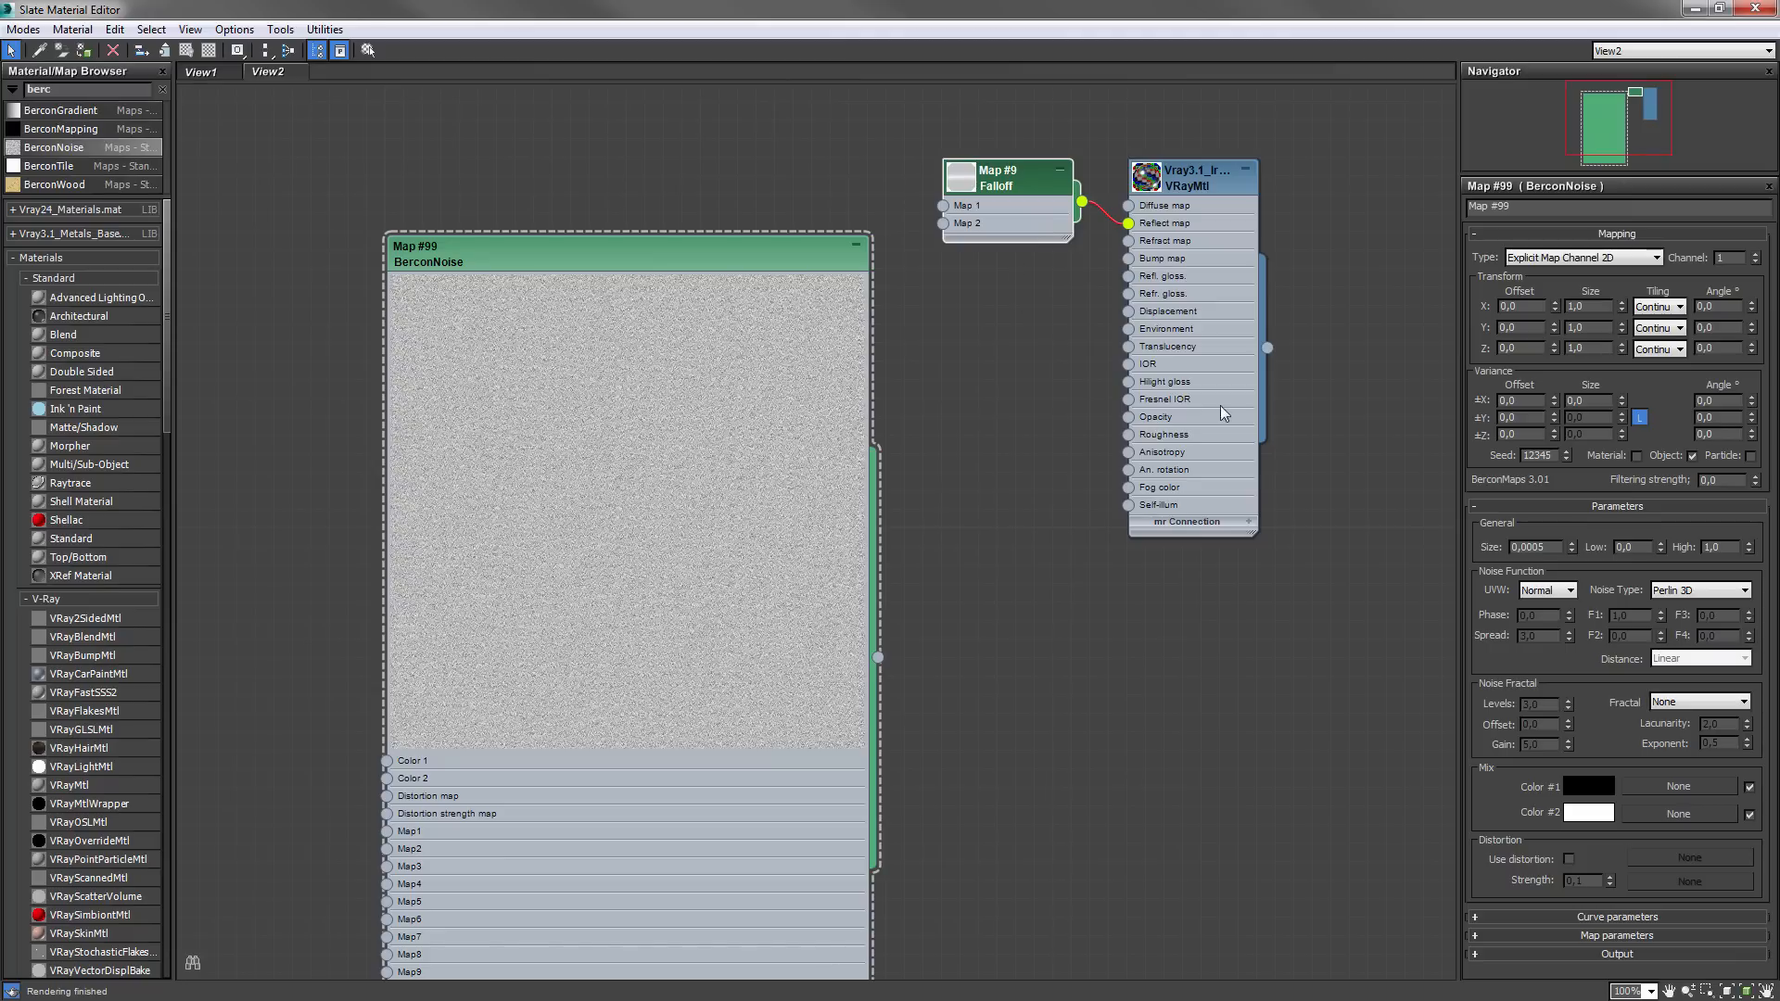
pyautogui.doubleClick(1713, 480)
pyautogui.moveTo(707, 266); pyautogui.dragTo(688, 191)
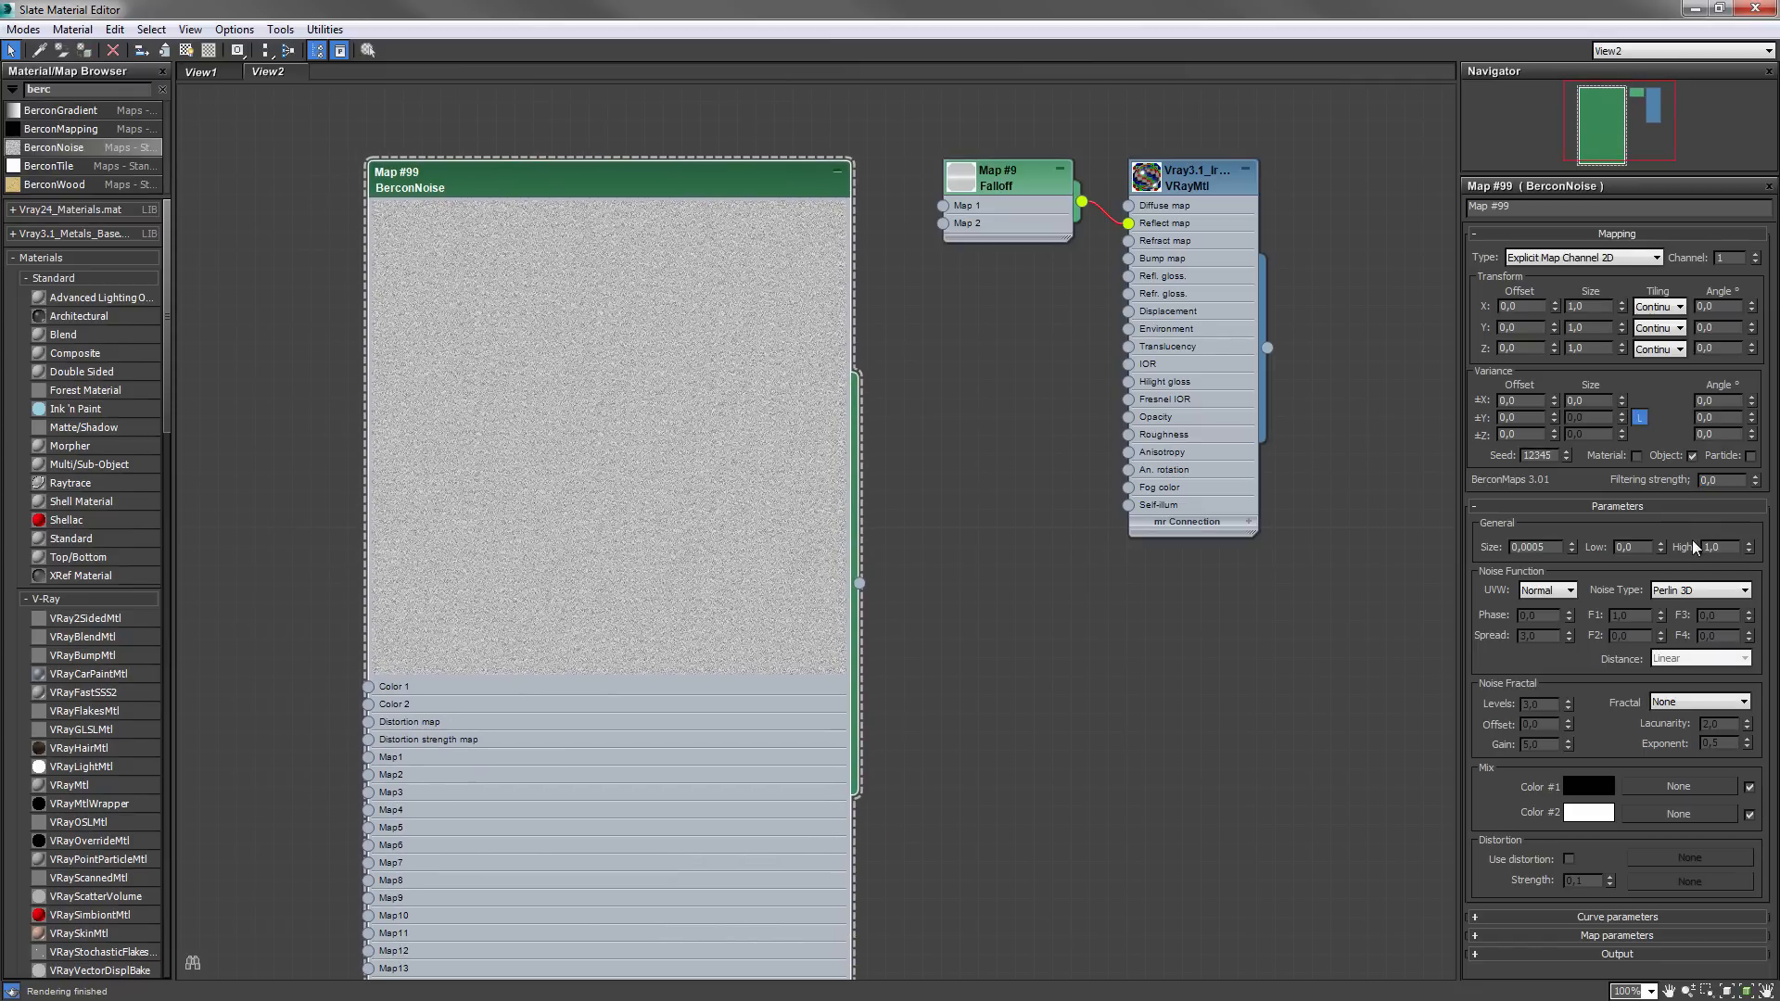
pyautogui.doubleClick(1713, 480)
pyautogui.moveTo(681, 161); pyautogui.dragTo(702, 196)
# - Stretch the BerconNoise pattern into vertical streaks by setting its Y size to 100
pyautogui.moveTo(1590, 327); pyautogui.dragTo(1517, 324)
pyautogui.write('520')
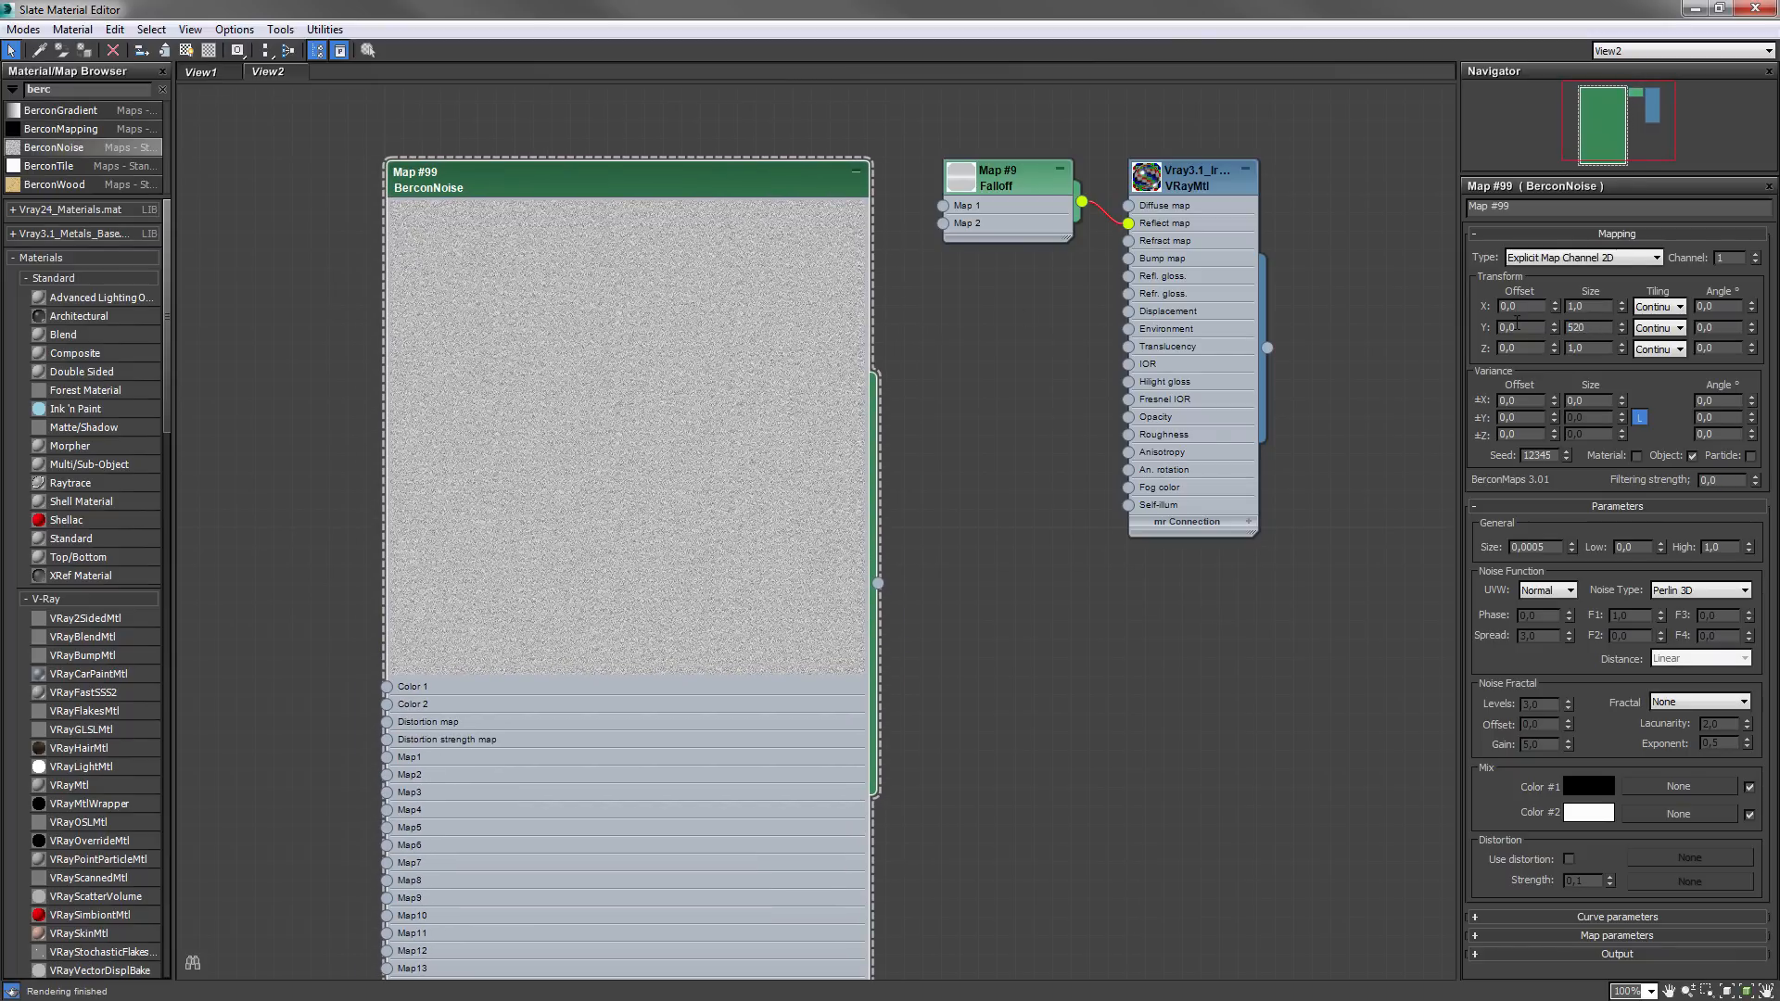
pyautogui.write('100')
pyautogui.press('Return')
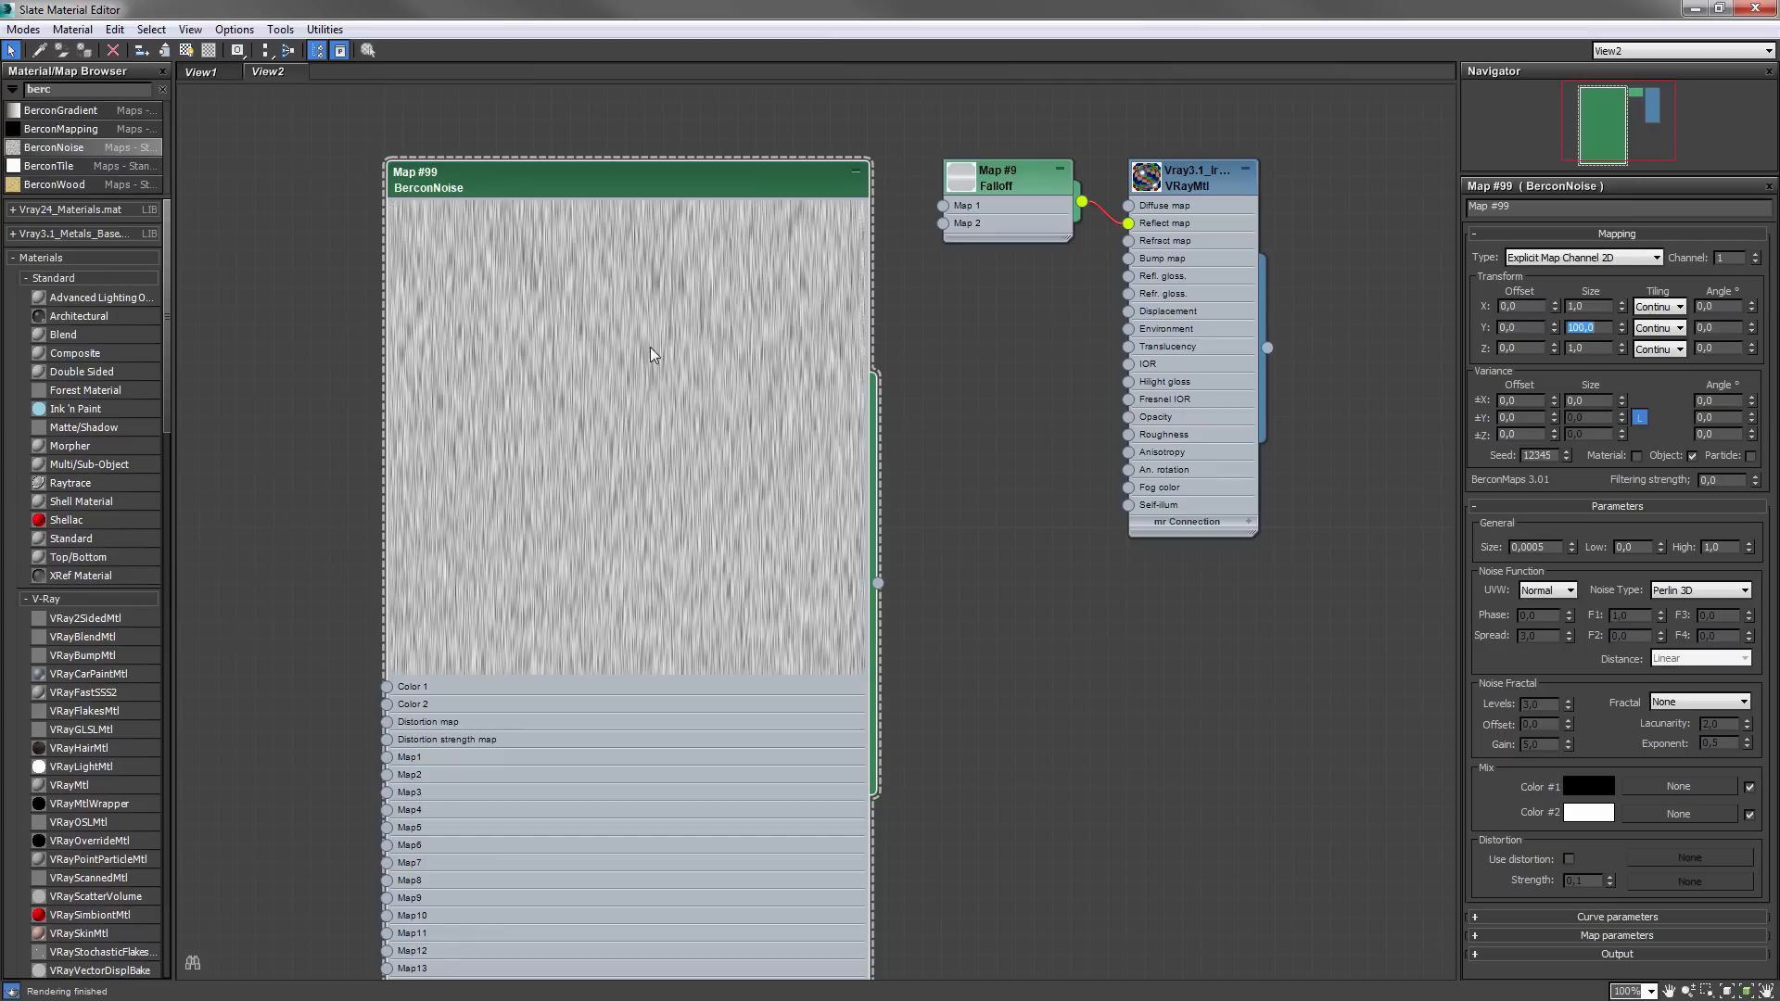
# - Connect the BerconNoise map to the iron material's Bump map slot, show the material's map list, and render the robot's body
pyautogui.moveTo(734, 174); pyautogui.dragTo(619, 117)
pyautogui.moveTo(619, 118); pyautogui.dragTo(607, 227, button='middle')
pyautogui.moveTo(752, 637); pyautogui.dragTo(1116, 369)
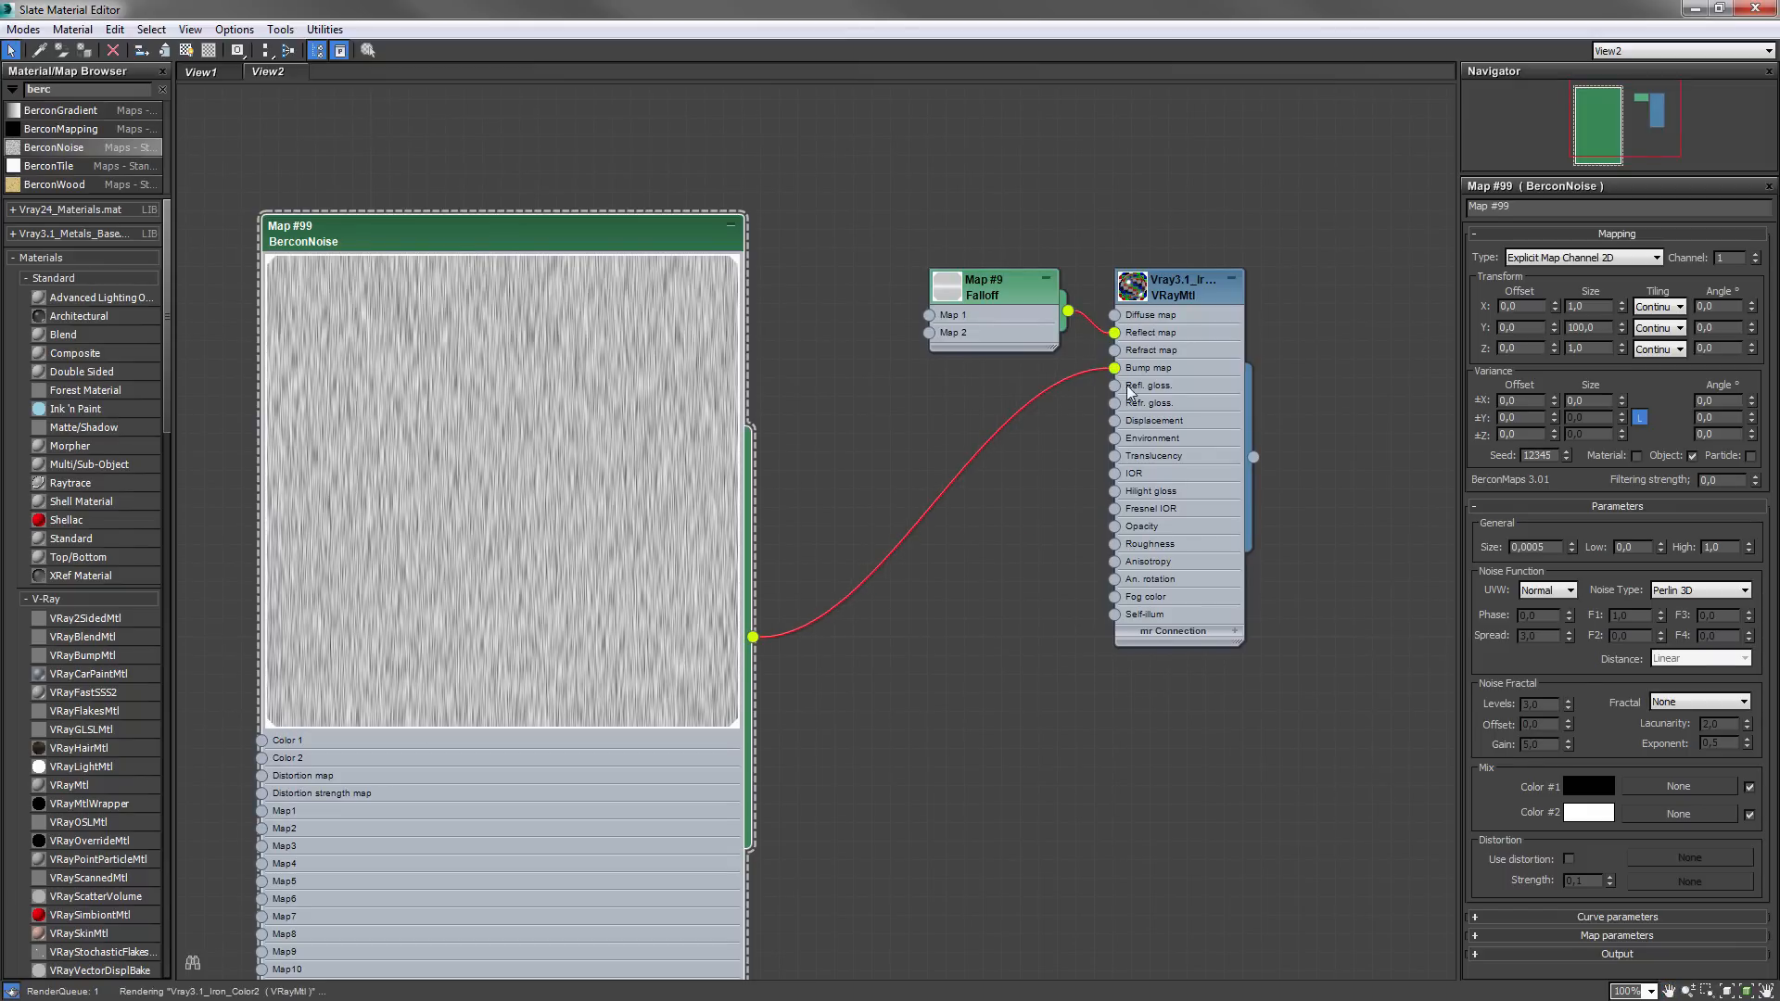
pyautogui.doubleClick(1131, 295)
pyautogui.click(1609, 840)
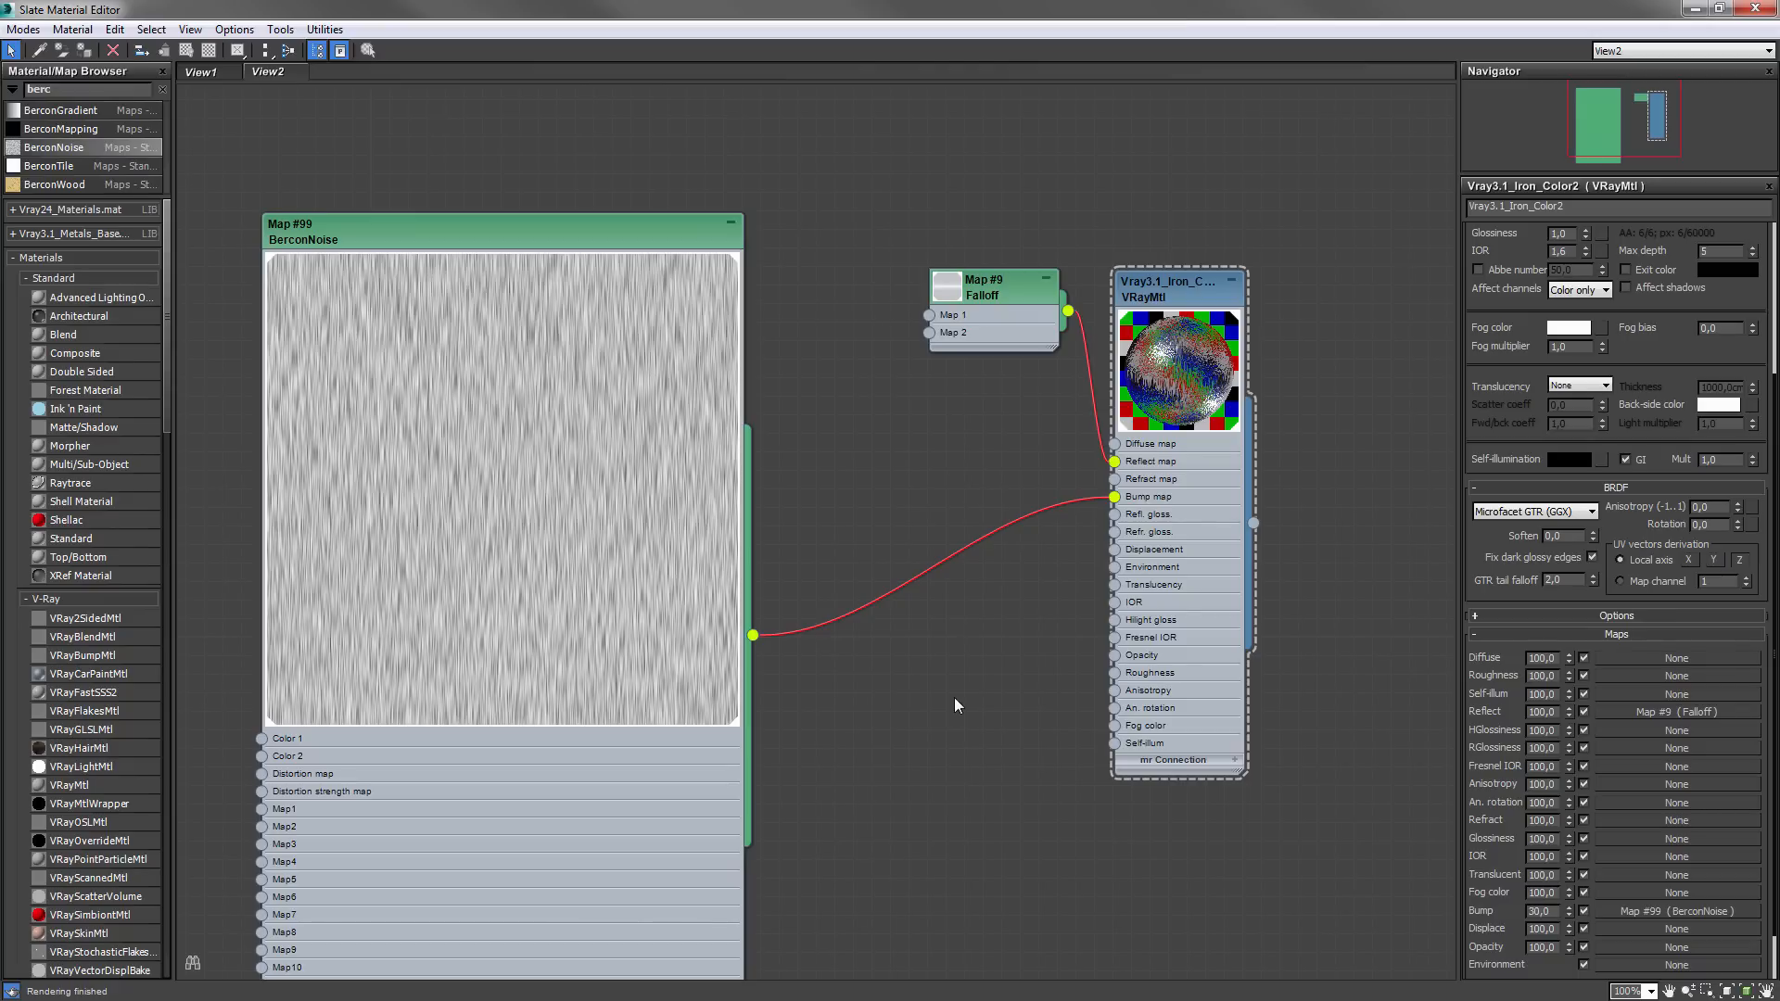
pyautogui.hotkey('shift', 'q')
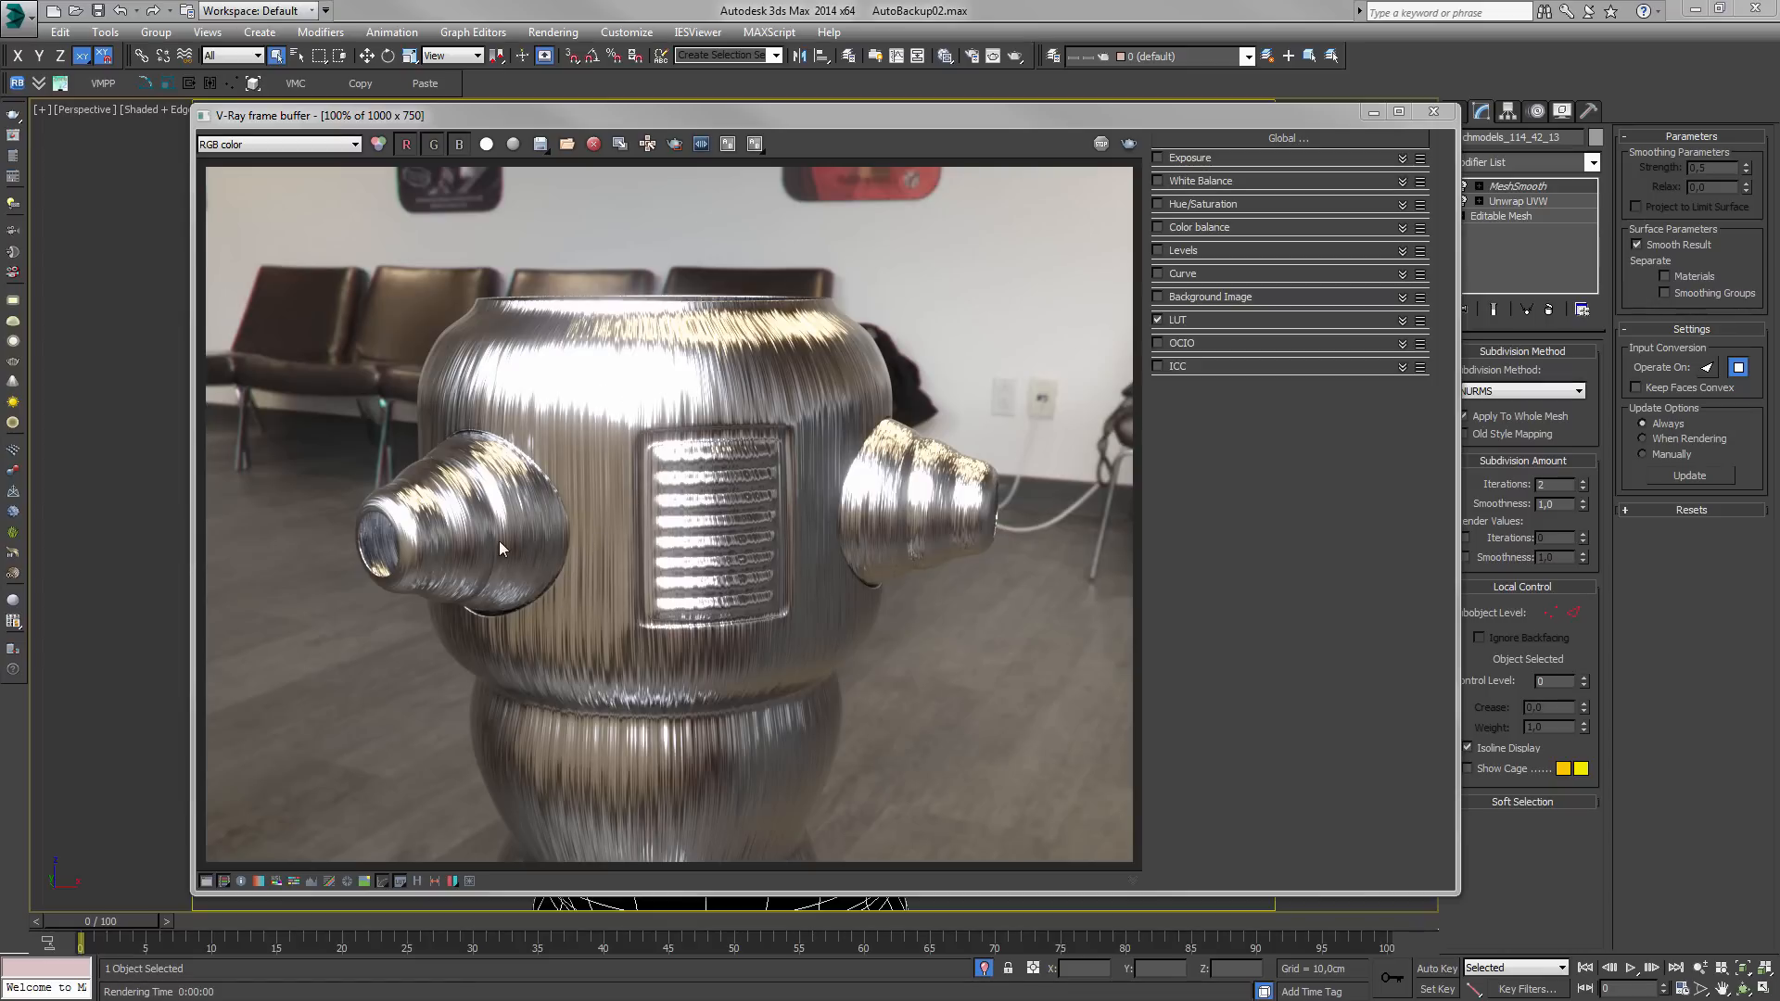
pyautogui.click(155, 470)
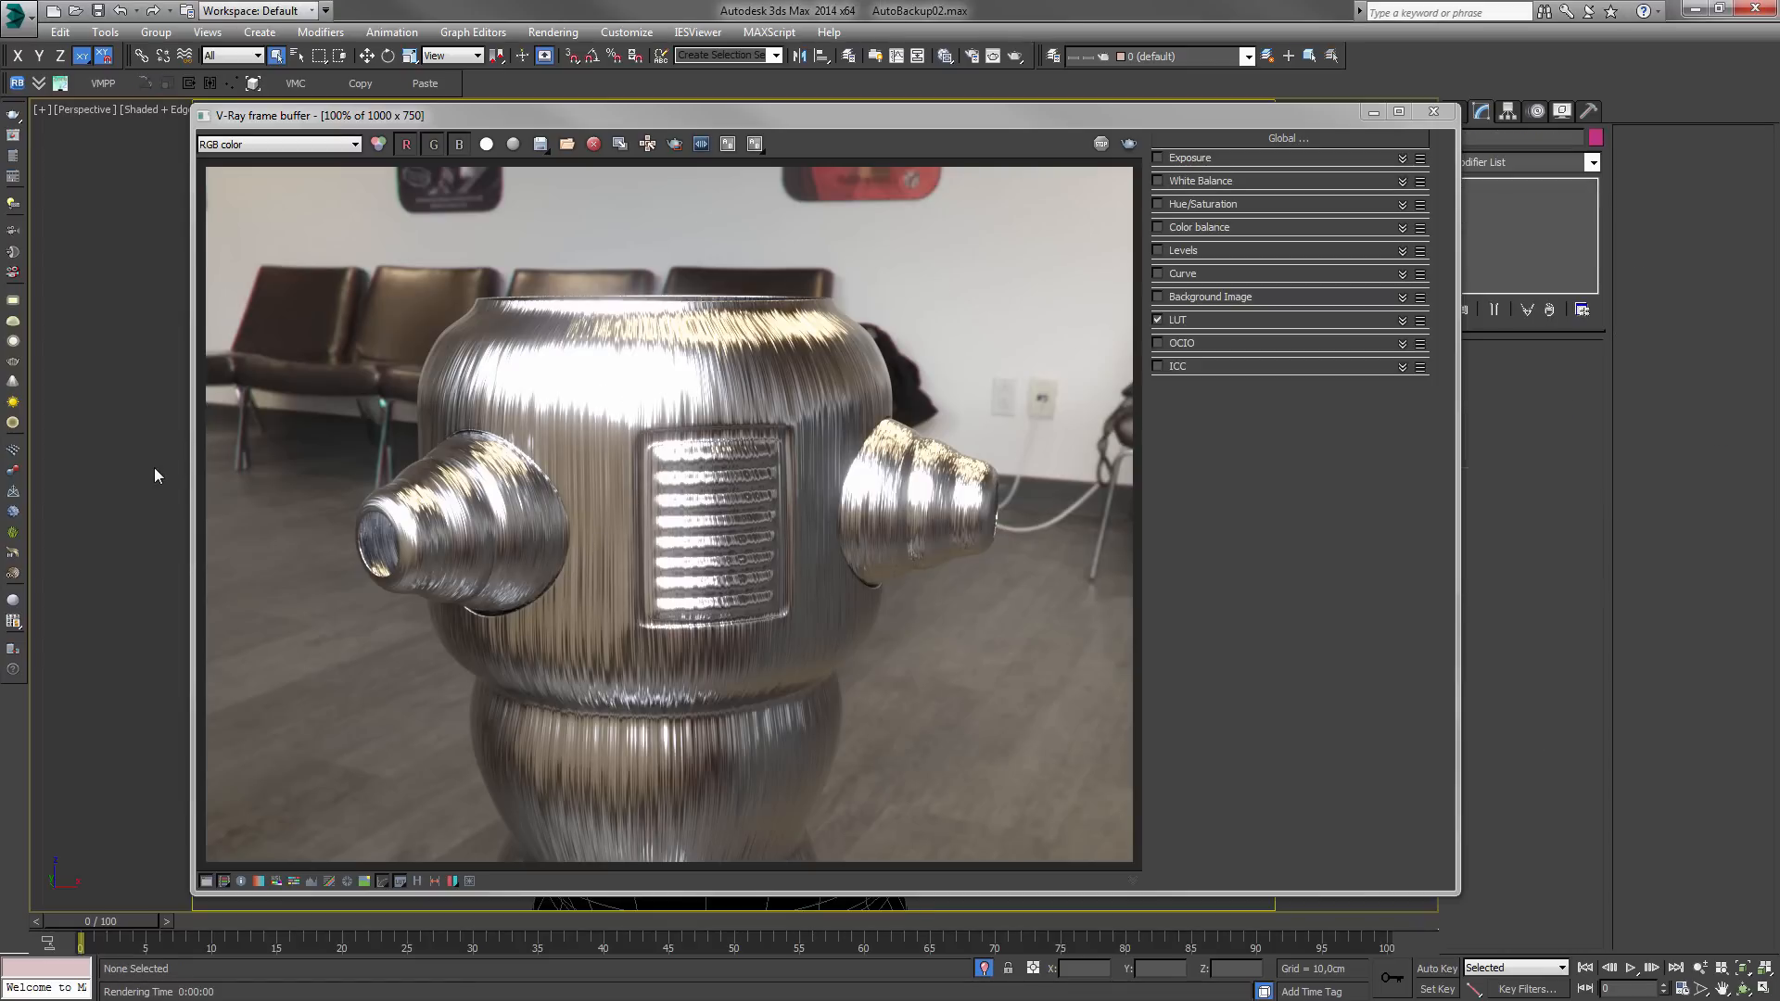
# - Reduce the iron material's bump amount to 3
pyautogui.press('m')
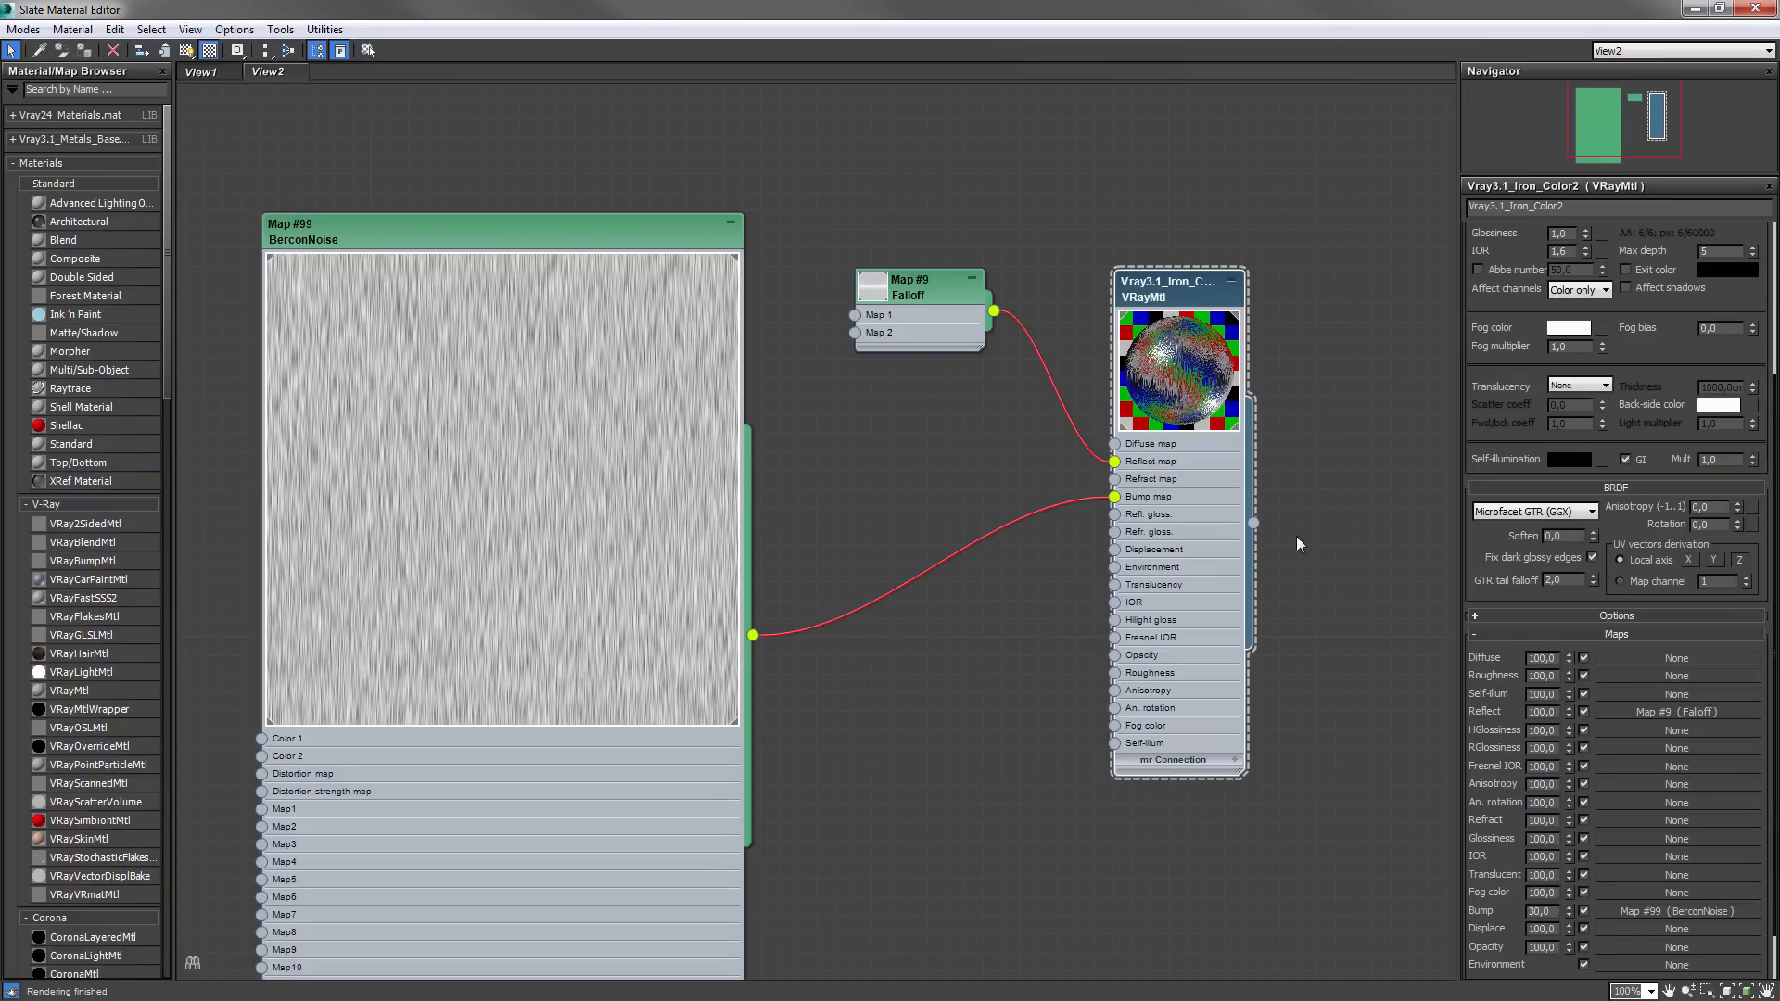
pyautogui.moveTo(1553, 911); pyautogui.dragTo(1428, 917)
pyautogui.write('3')
pyautogui.press('Return')
# - Shorten the brushed streaks by setting the BerconNoise map's Y size to 50
pyautogui.click(541, 231)
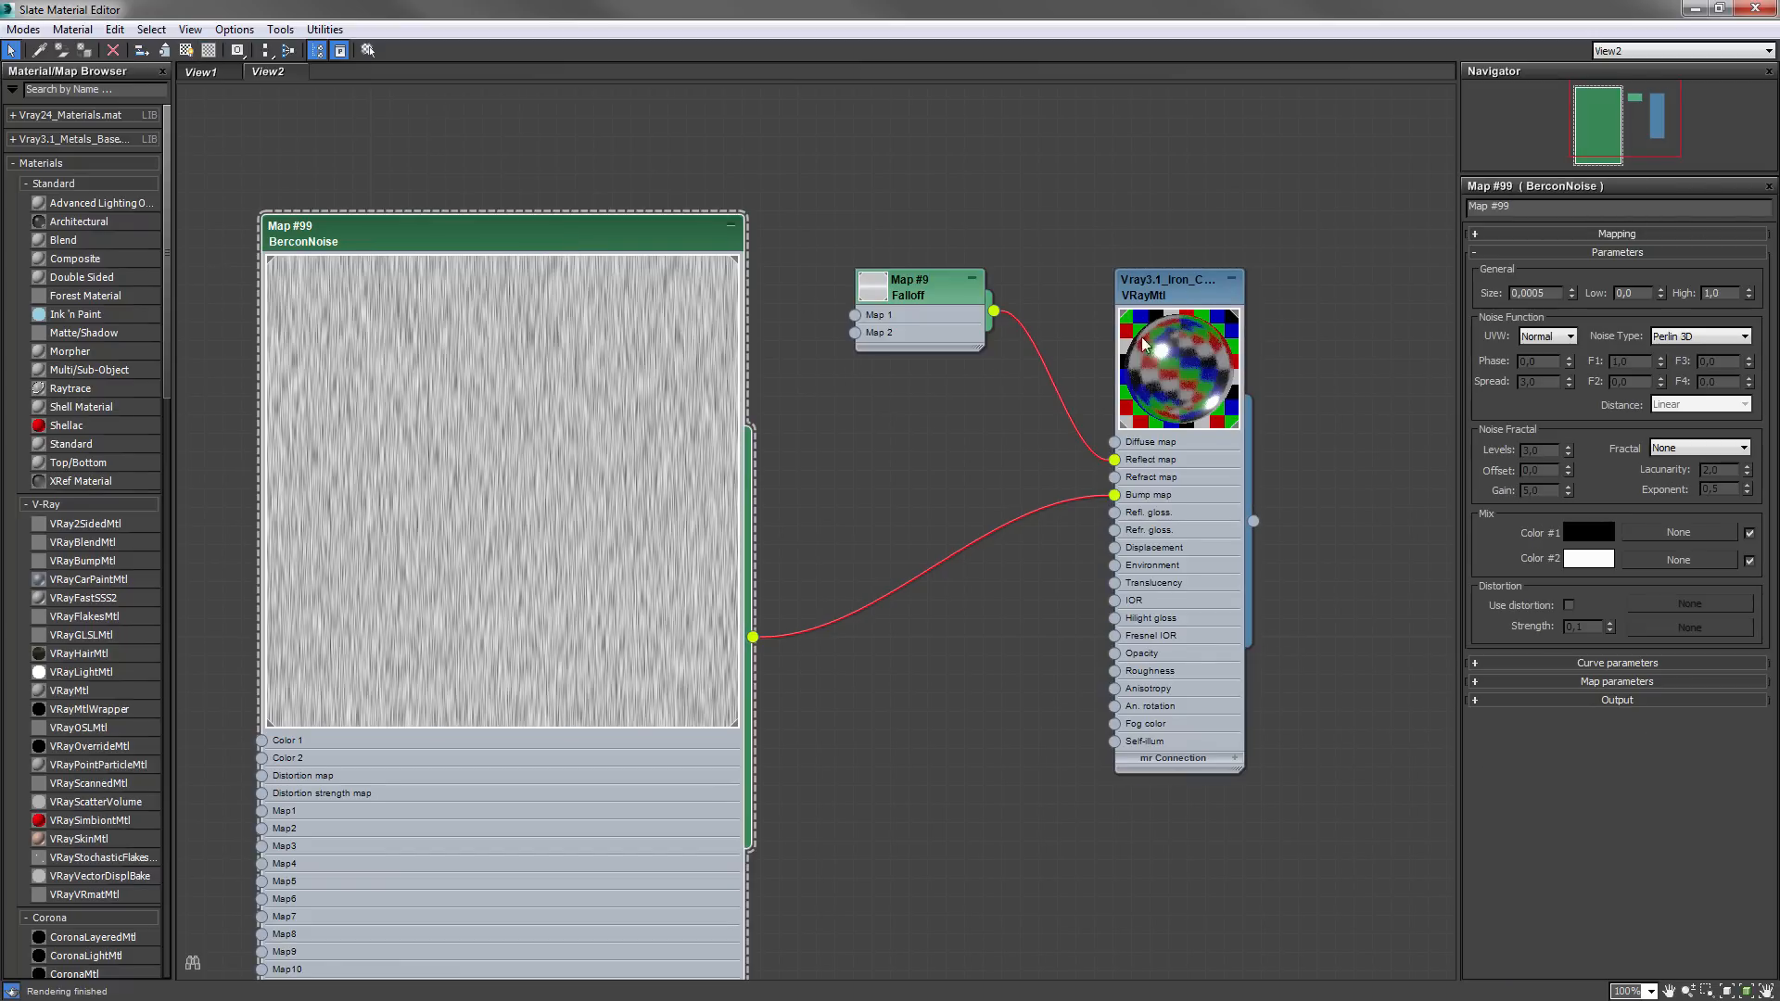
pyautogui.click(1618, 234)
pyautogui.doubleClick(1585, 328)
pyautogui.write('5')
pyautogui.press('Return')
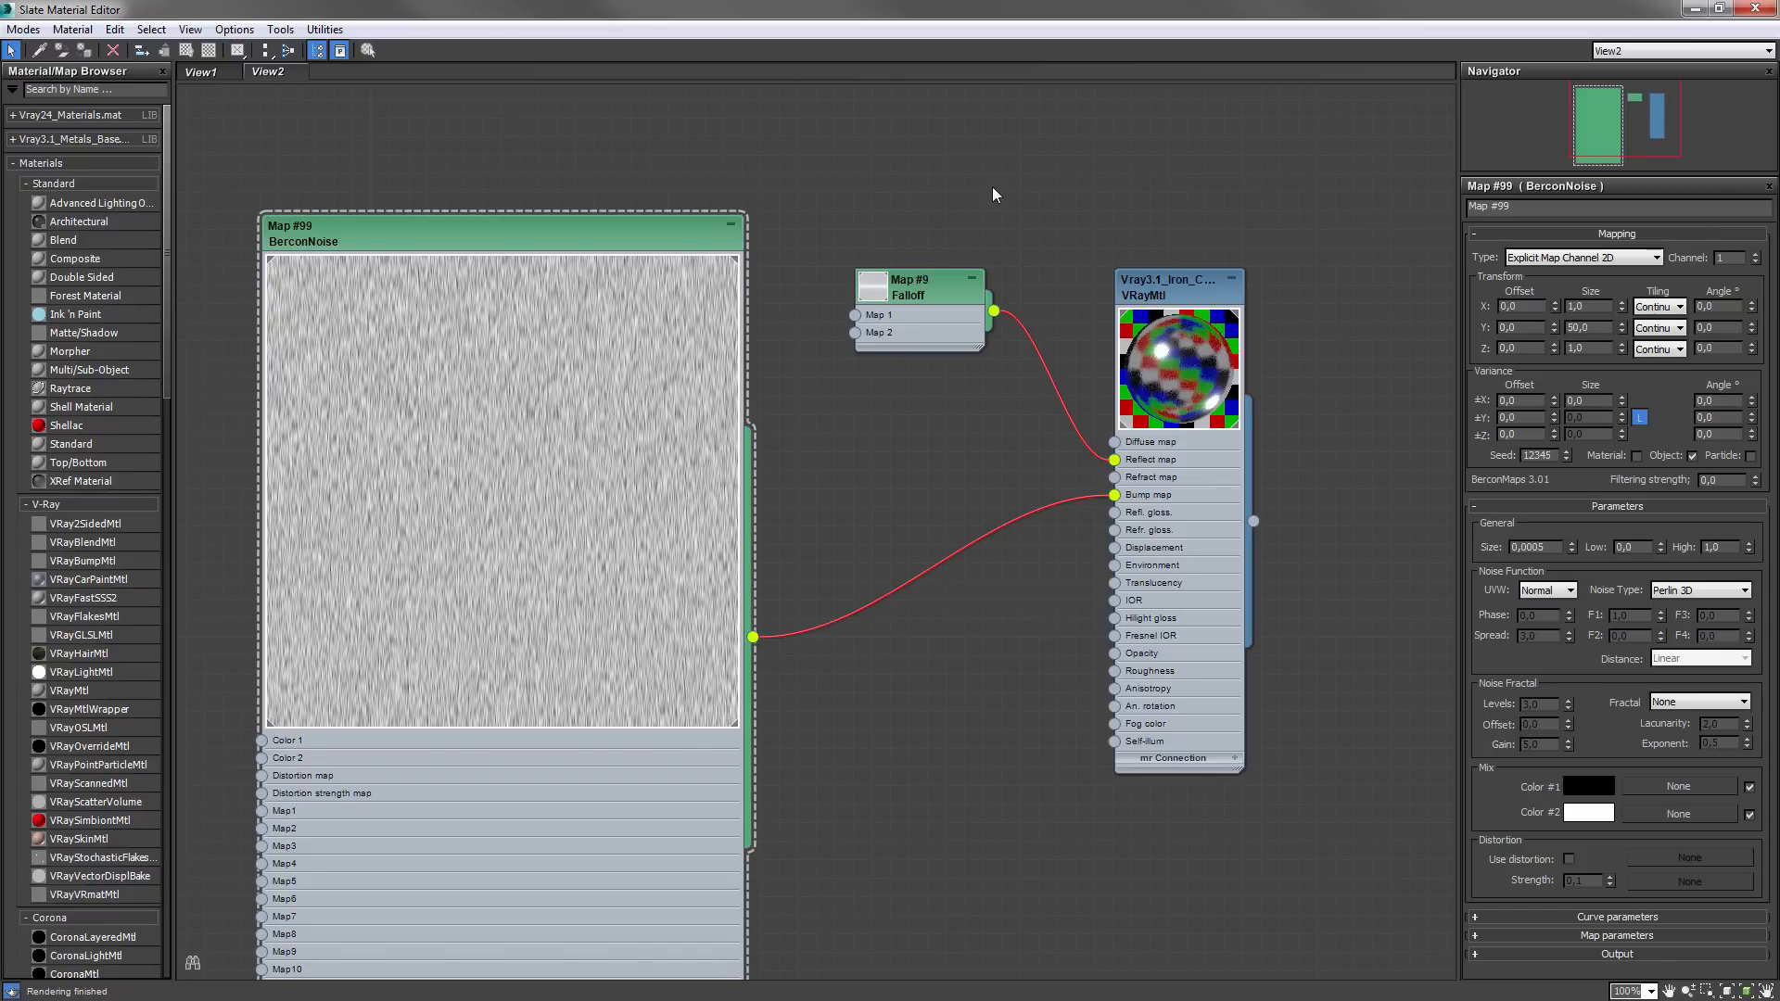
# - Render the robot's body again and examine the brushed surface up close around the arm socket and lower torso
pyautogui.hotkey('shift', 'q')
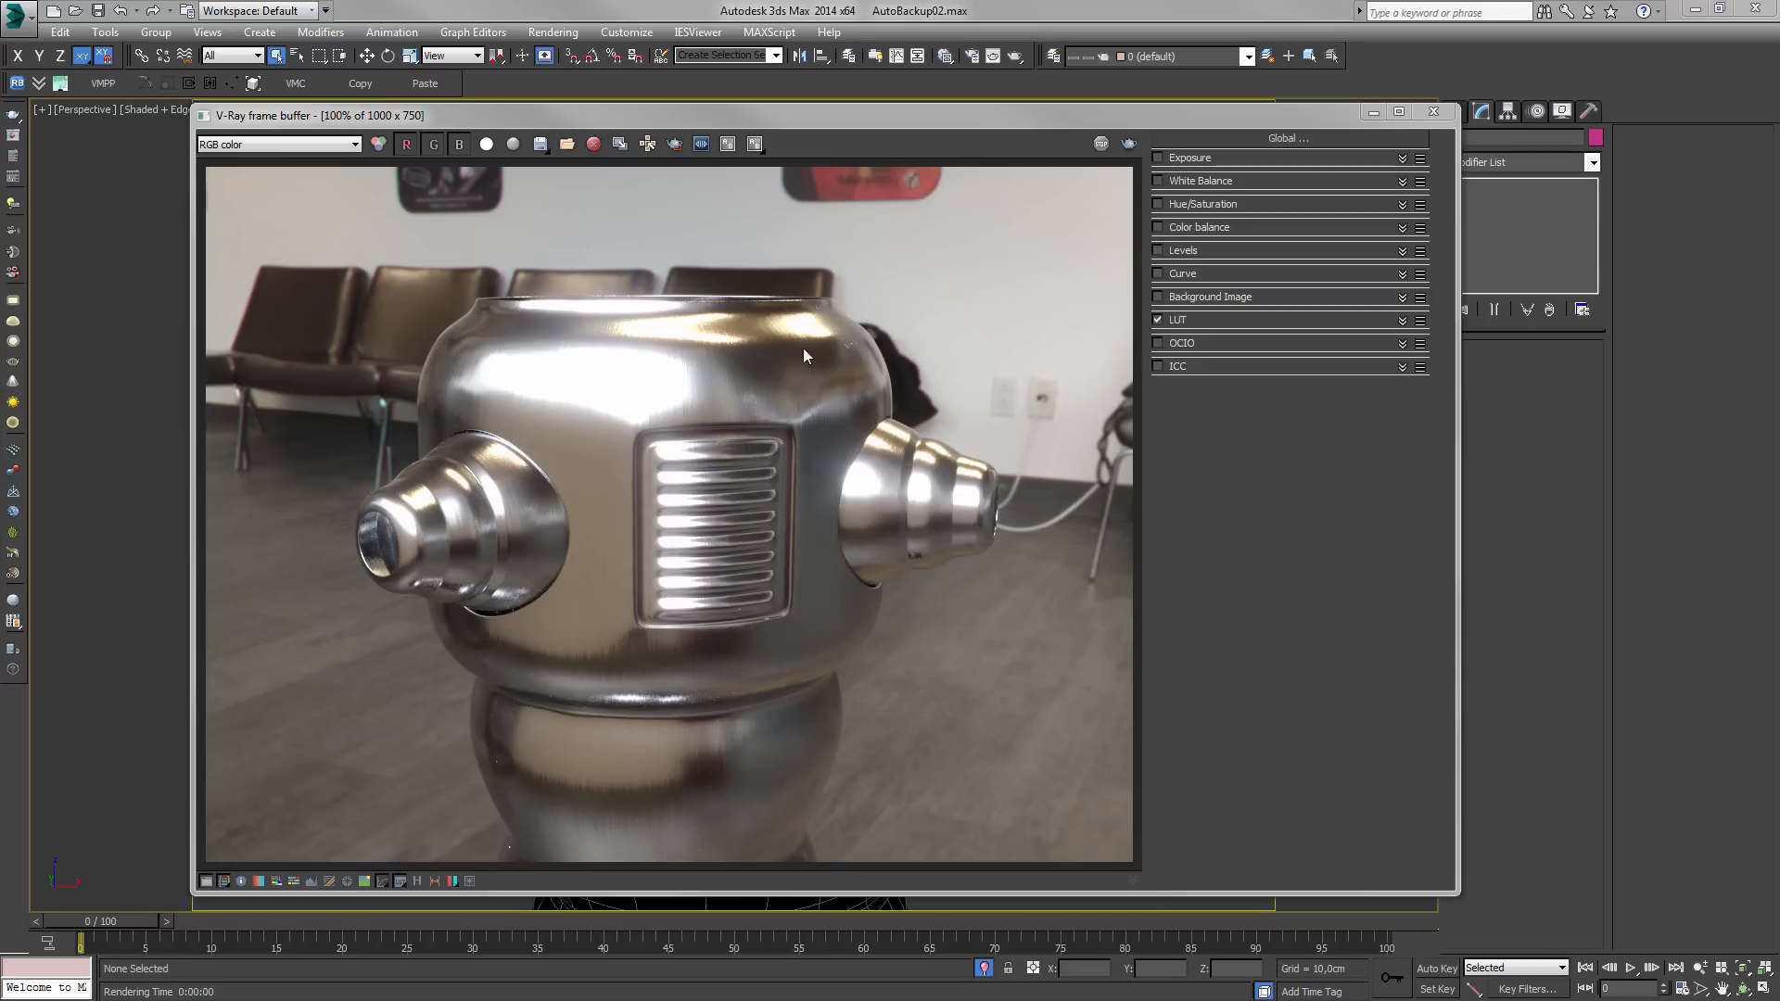
pyautogui.scroll(2, 668, 411)
pyautogui.moveTo(662, 484); pyautogui.dragTo(804, 224, button='middle')
pyautogui.moveTo(620, 731); pyautogui.dragTo(949, 203, button='middle')
pyautogui.moveTo(814, 641); pyautogui.dragTo(1095, 673, button='middle')
pyautogui.scroll(-2, 973, 607)
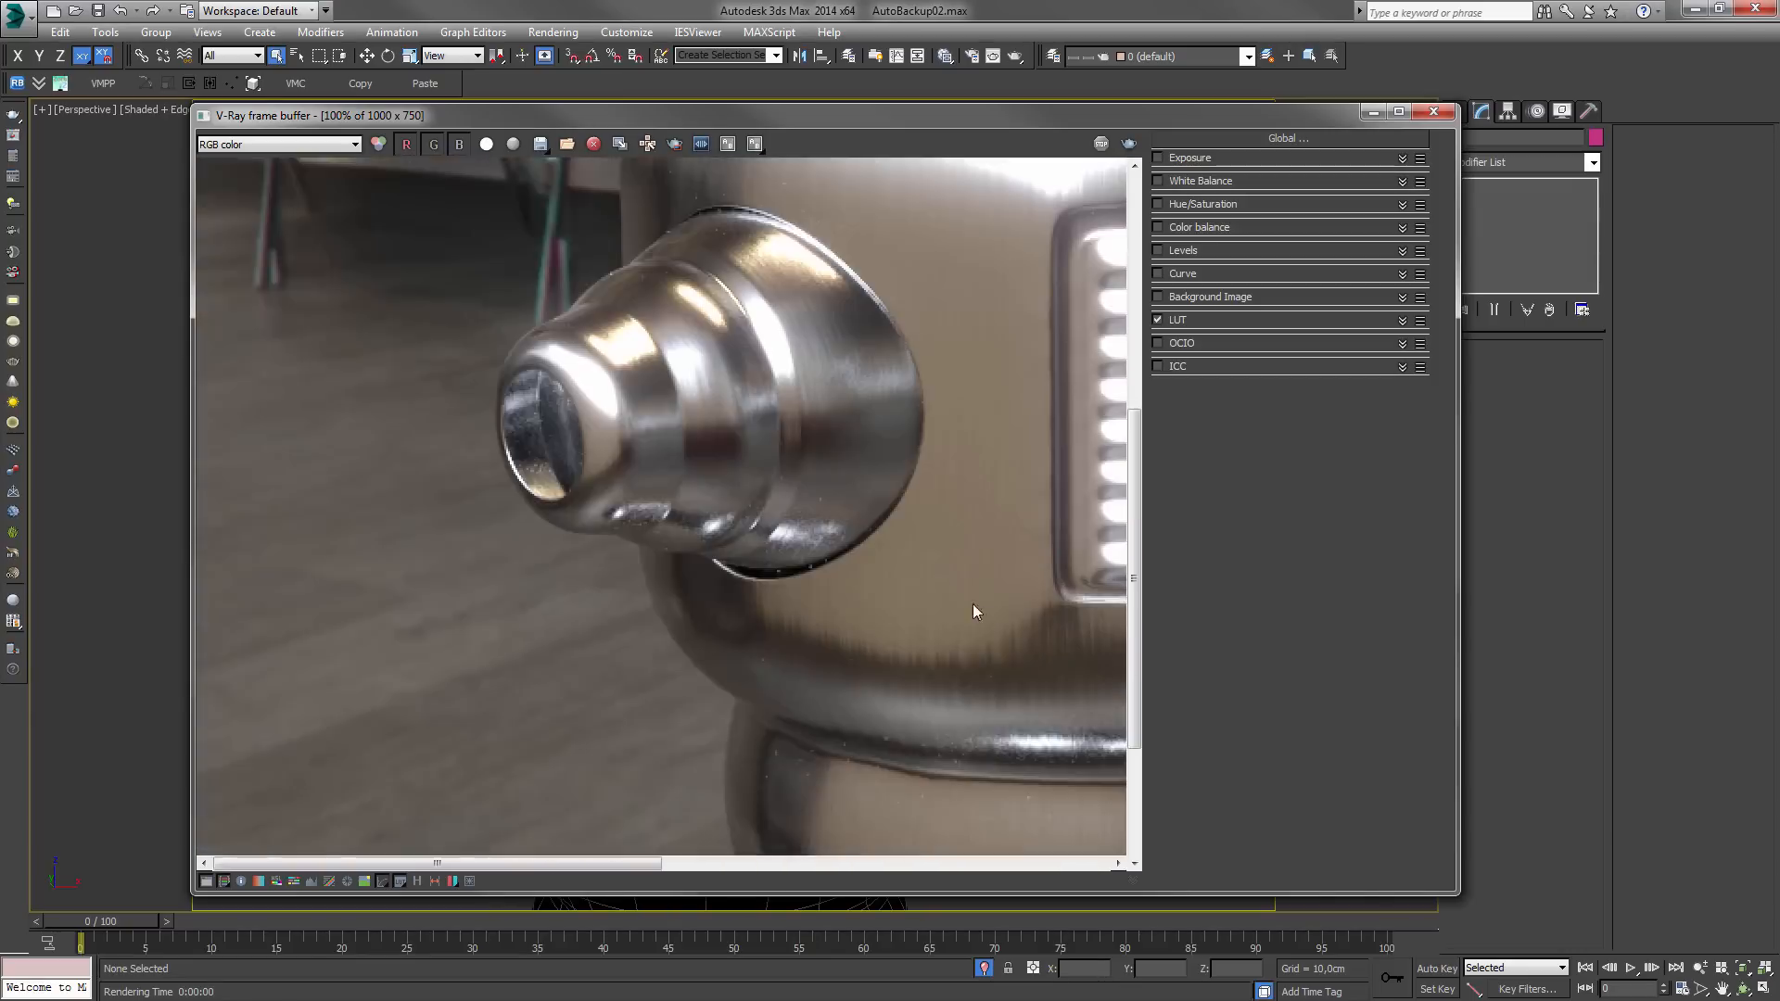
pyautogui.scroll(-2, 971, 603)
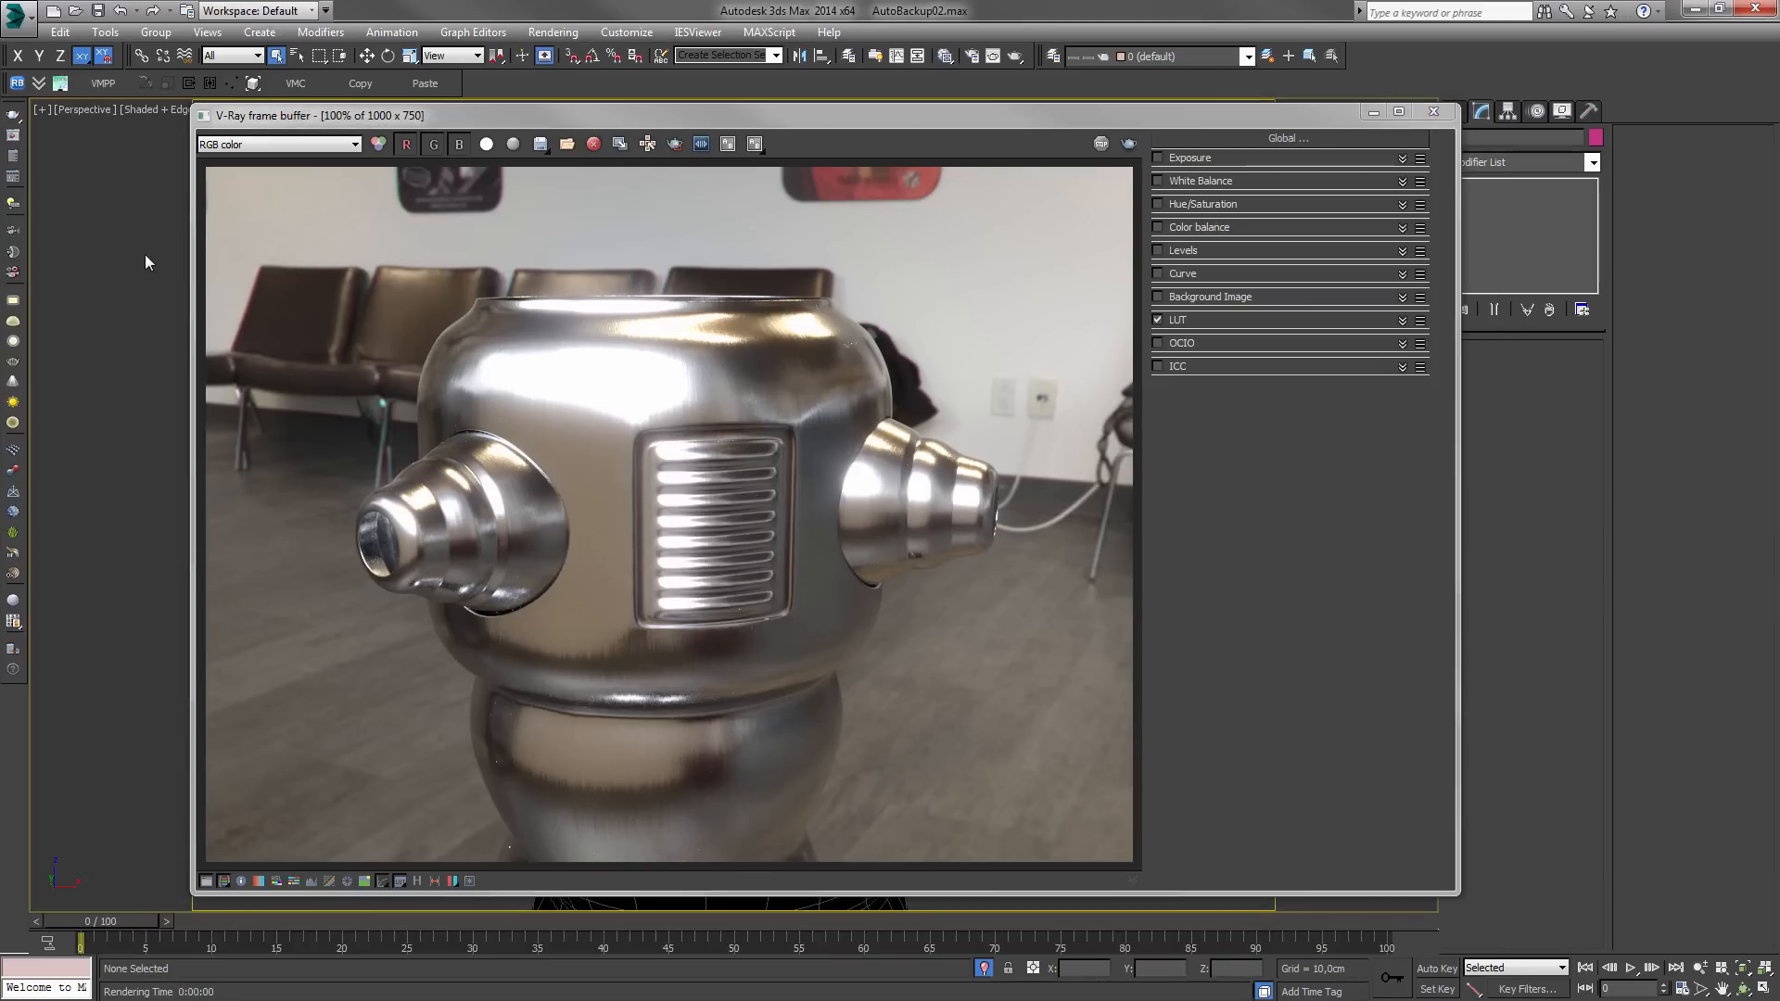
# - Reopen the material graph and space the BerconNoise and Falloff nodes farther from the iron material
pyautogui.press('m')
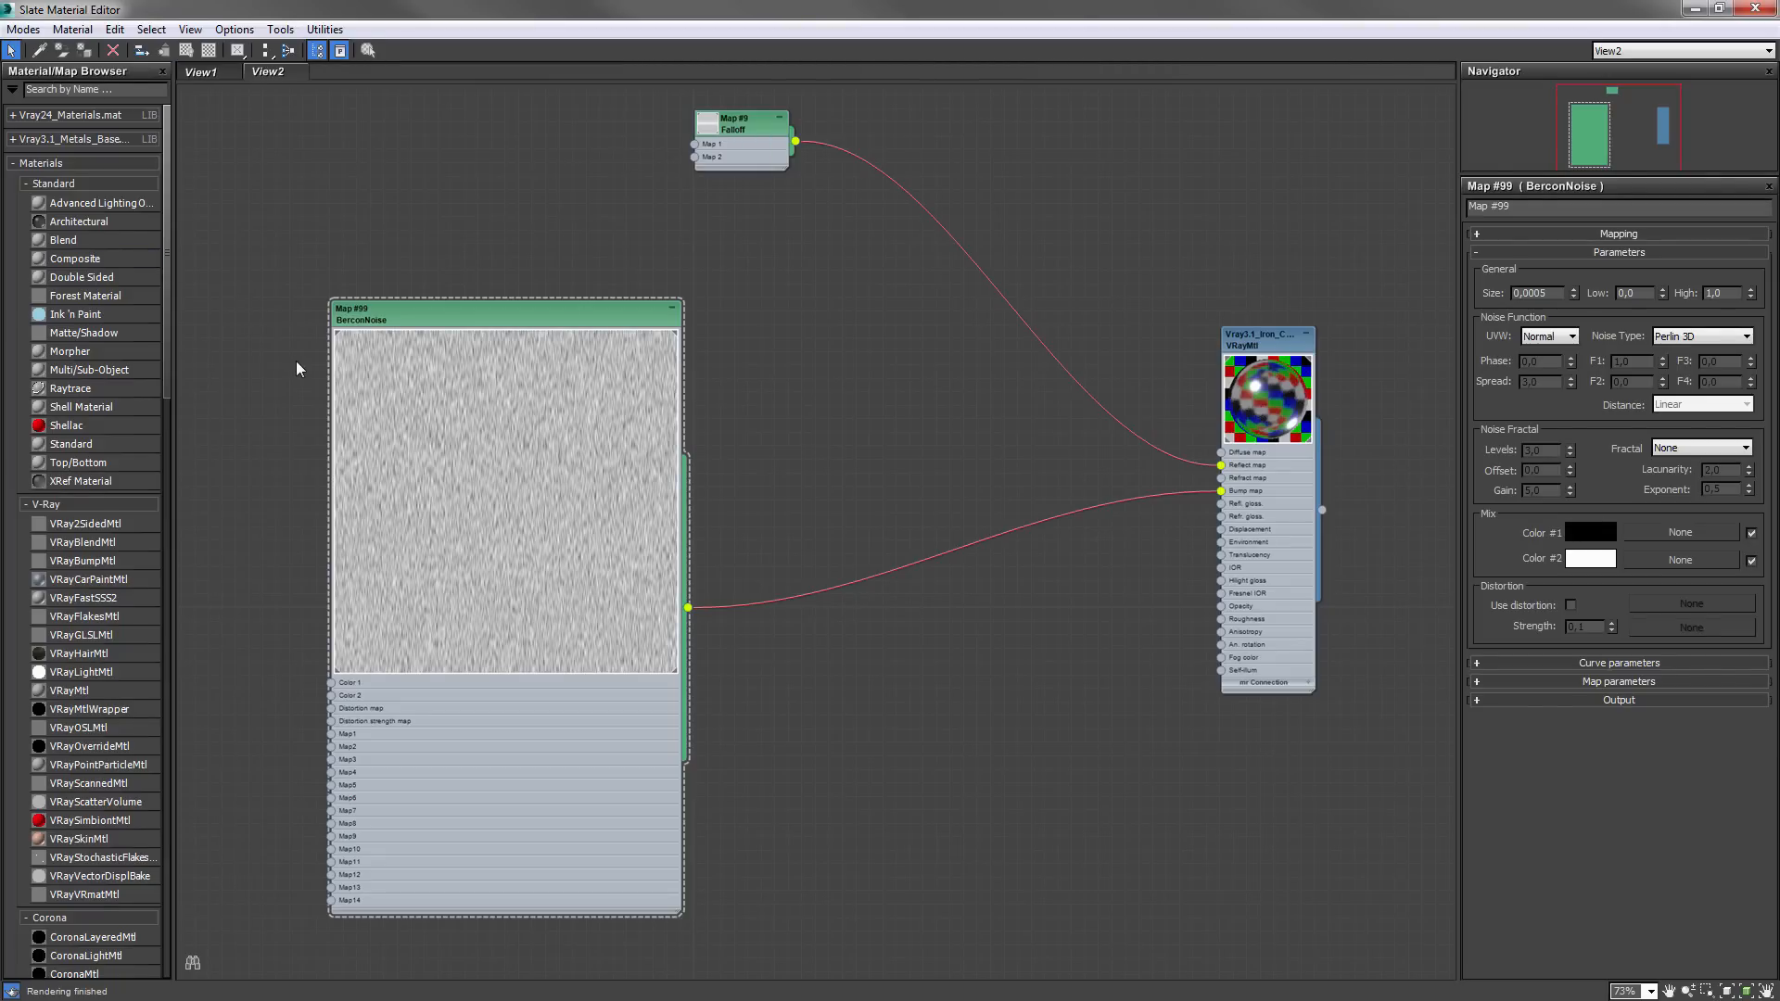
pyautogui.moveTo(404, 335); pyautogui.dragTo(295, 524)
pyautogui.moveTo(737, 119); pyautogui.dragTo(524, 121)
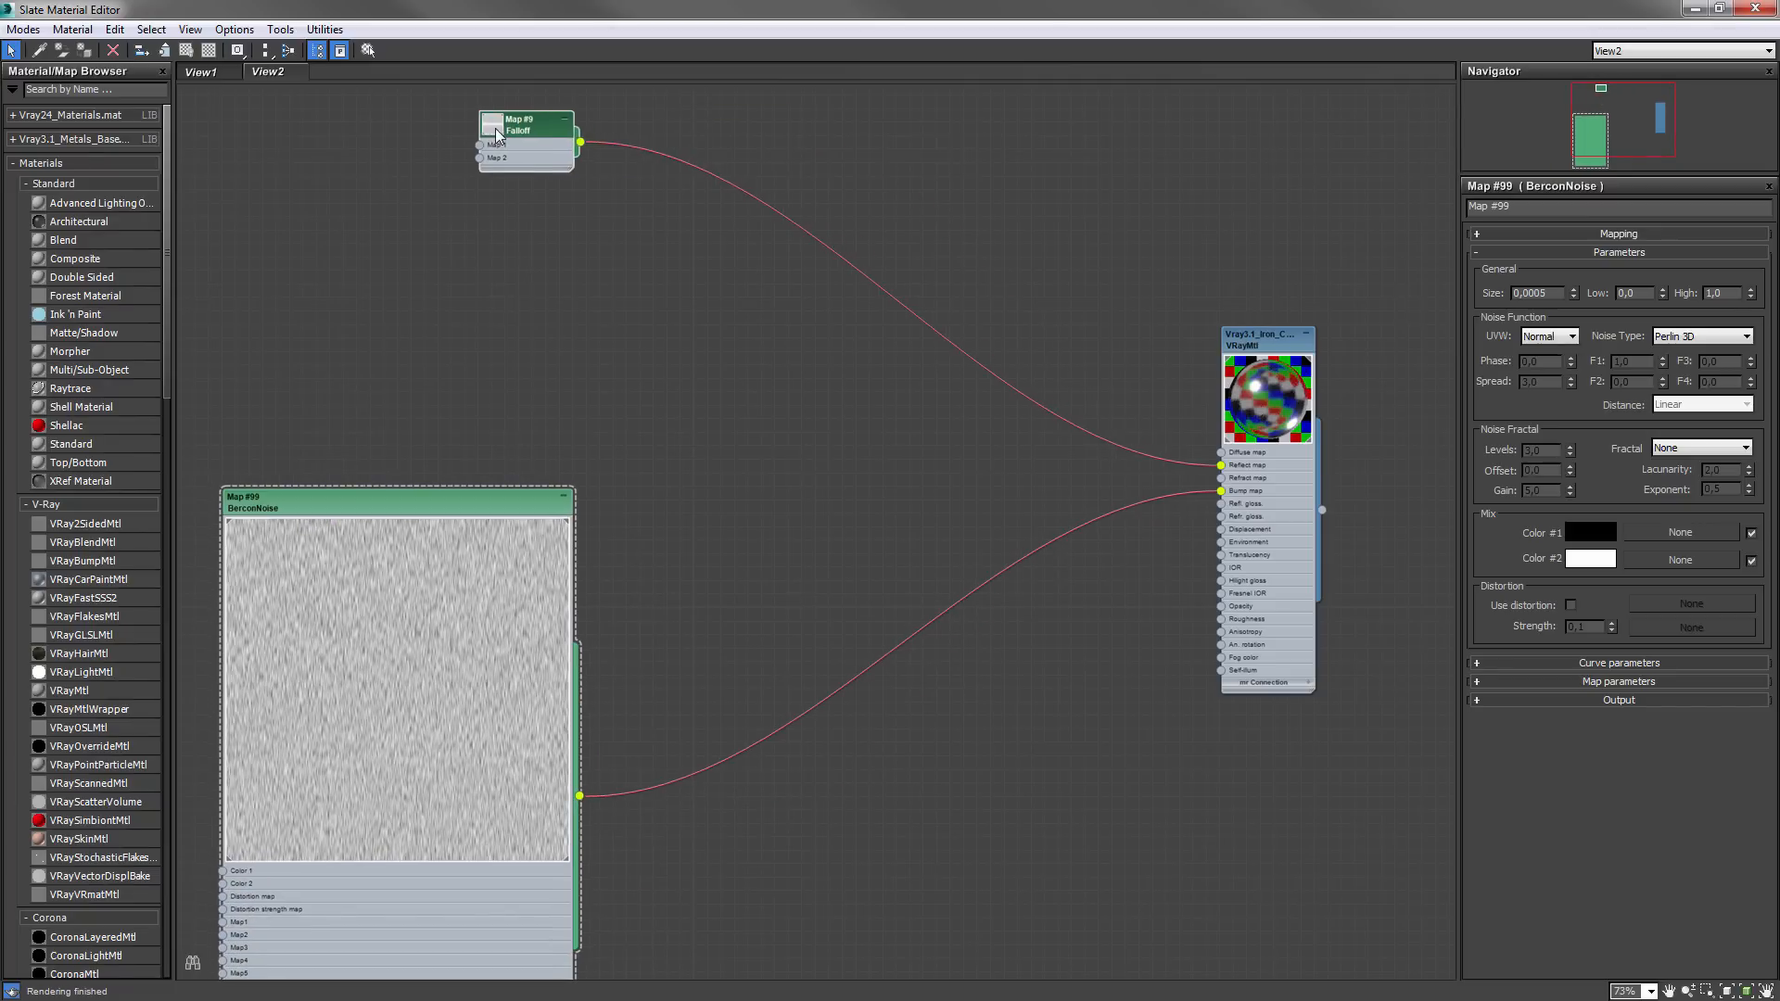
pyautogui.scroll(-1, 516, 435)
pyautogui.moveTo(444, 518)
pyautogui.mouseDown()
pyautogui.moveTo(427, 401)
pyautogui.moveTo(457, 531)
pyautogui.mouseUp()
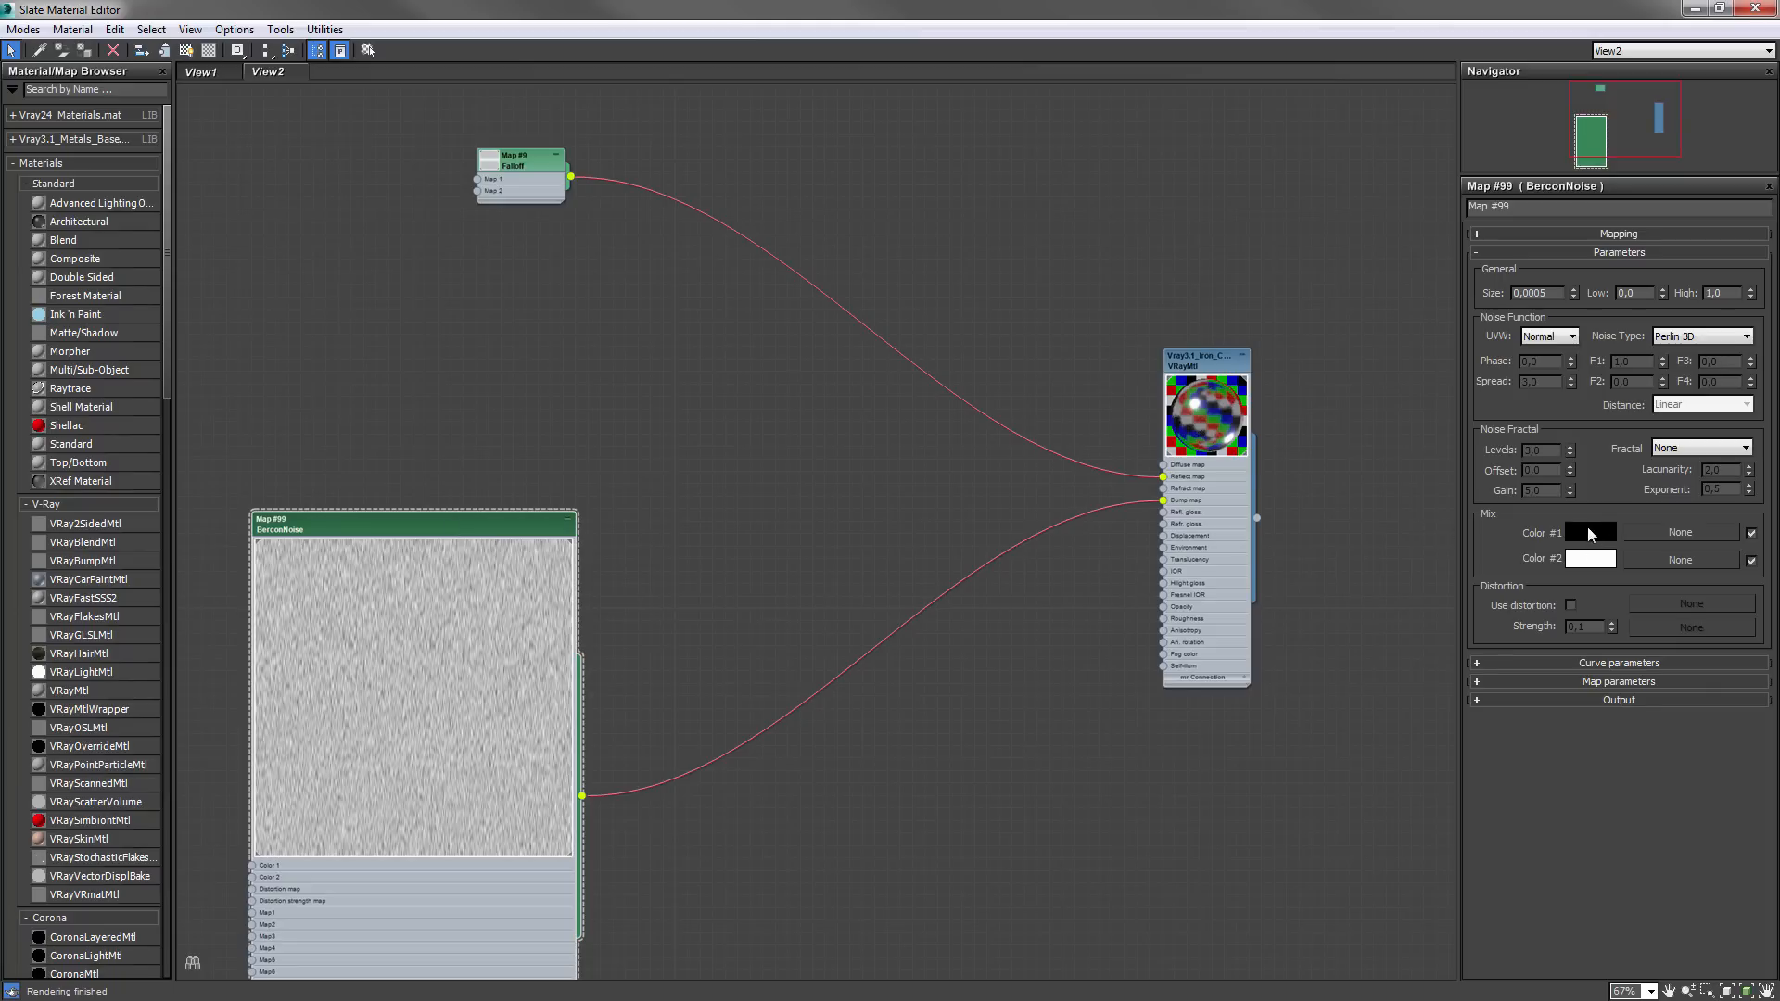
# - Add an Output map to the graph and feed the BerconNoise map into it
pyautogui.click(85, 91)
pyautogui.write('out')
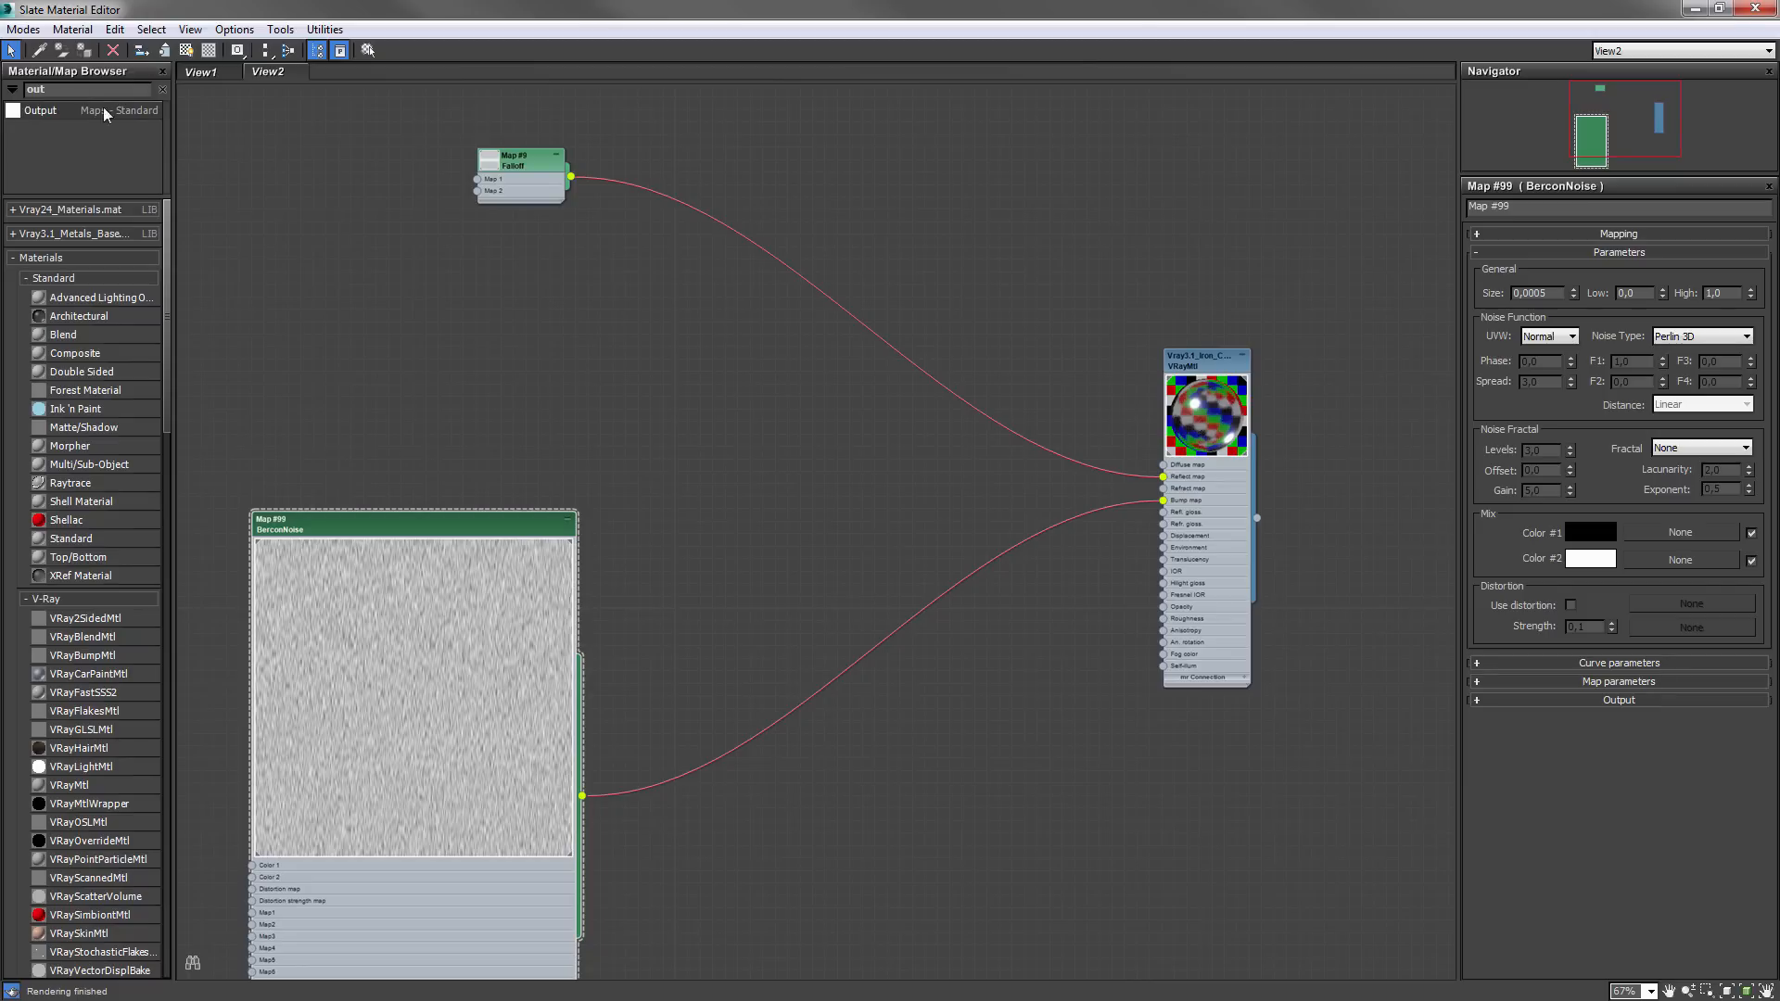
pyautogui.moveTo(82, 111); pyautogui.dragTo(726, 522)
pyautogui.moveTo(582, 795); pyautogui.dragTo(893, 771)
# - Reposition the BerconNoise and Output nodes closer together, leaving the BerconNoise node selected
pyautogui.moveTo(486, 550); pyautogui.dragTo(415, 325)
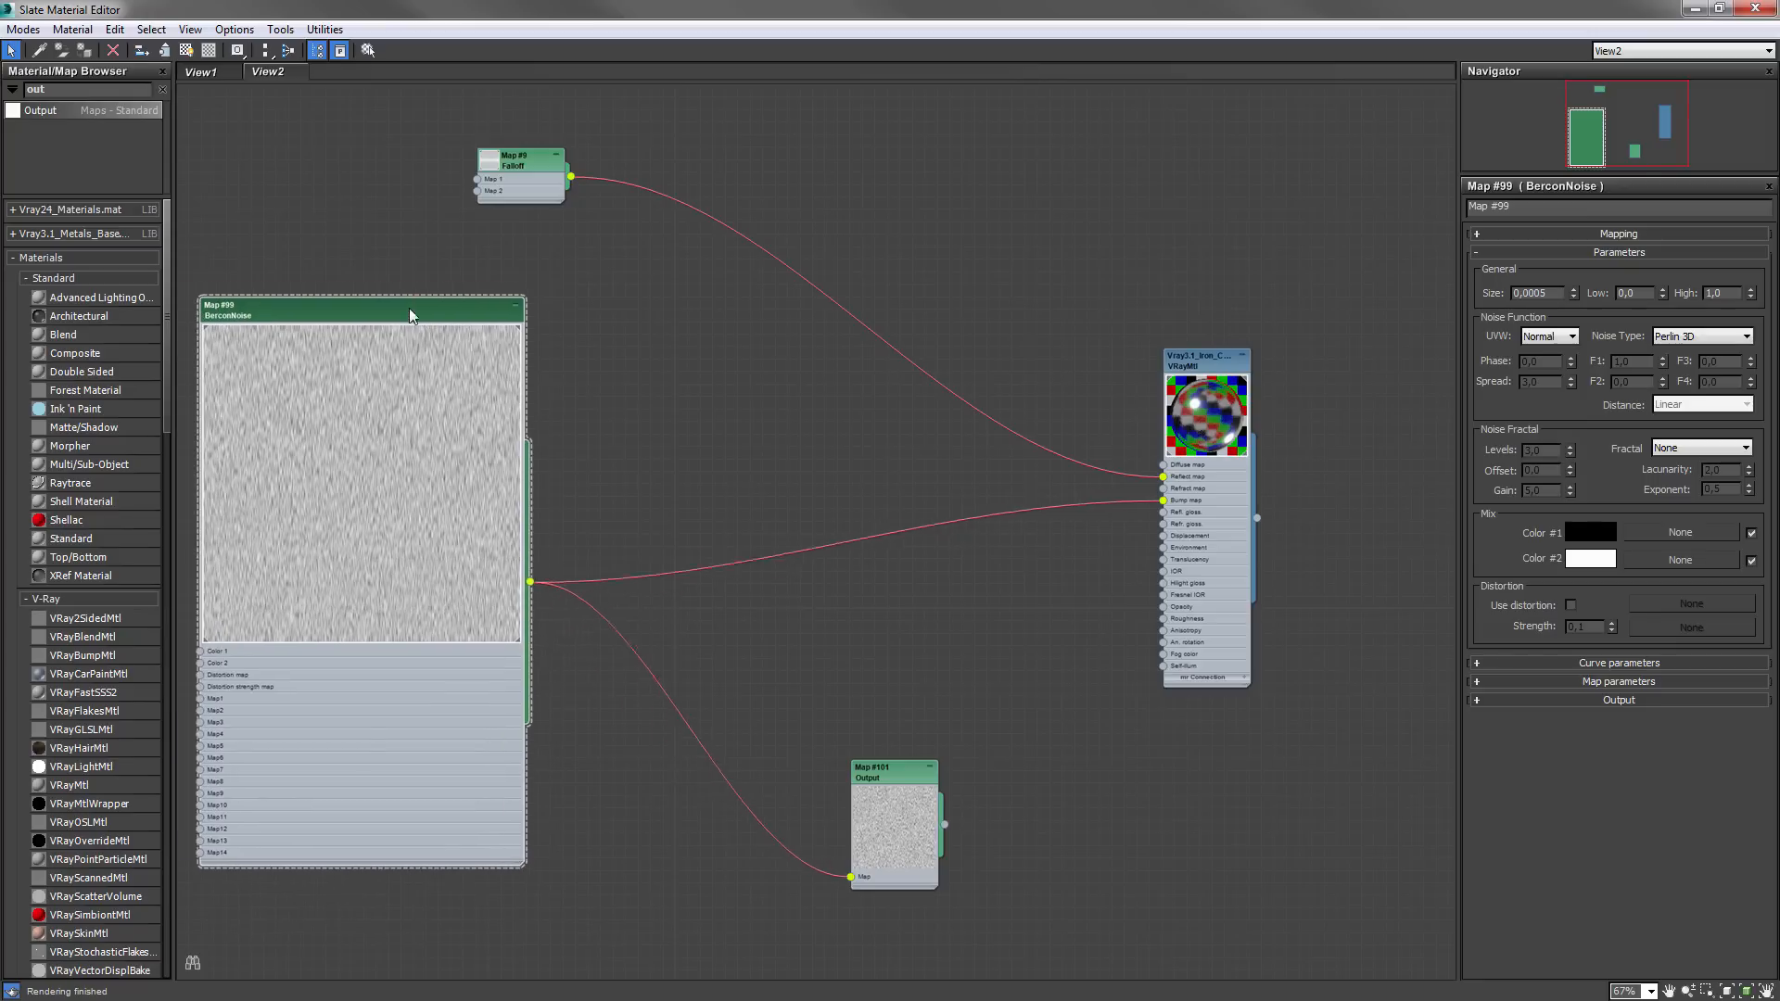
pyautogui.moveTo(912, 769); pyautogui.dragTo(788, 645)
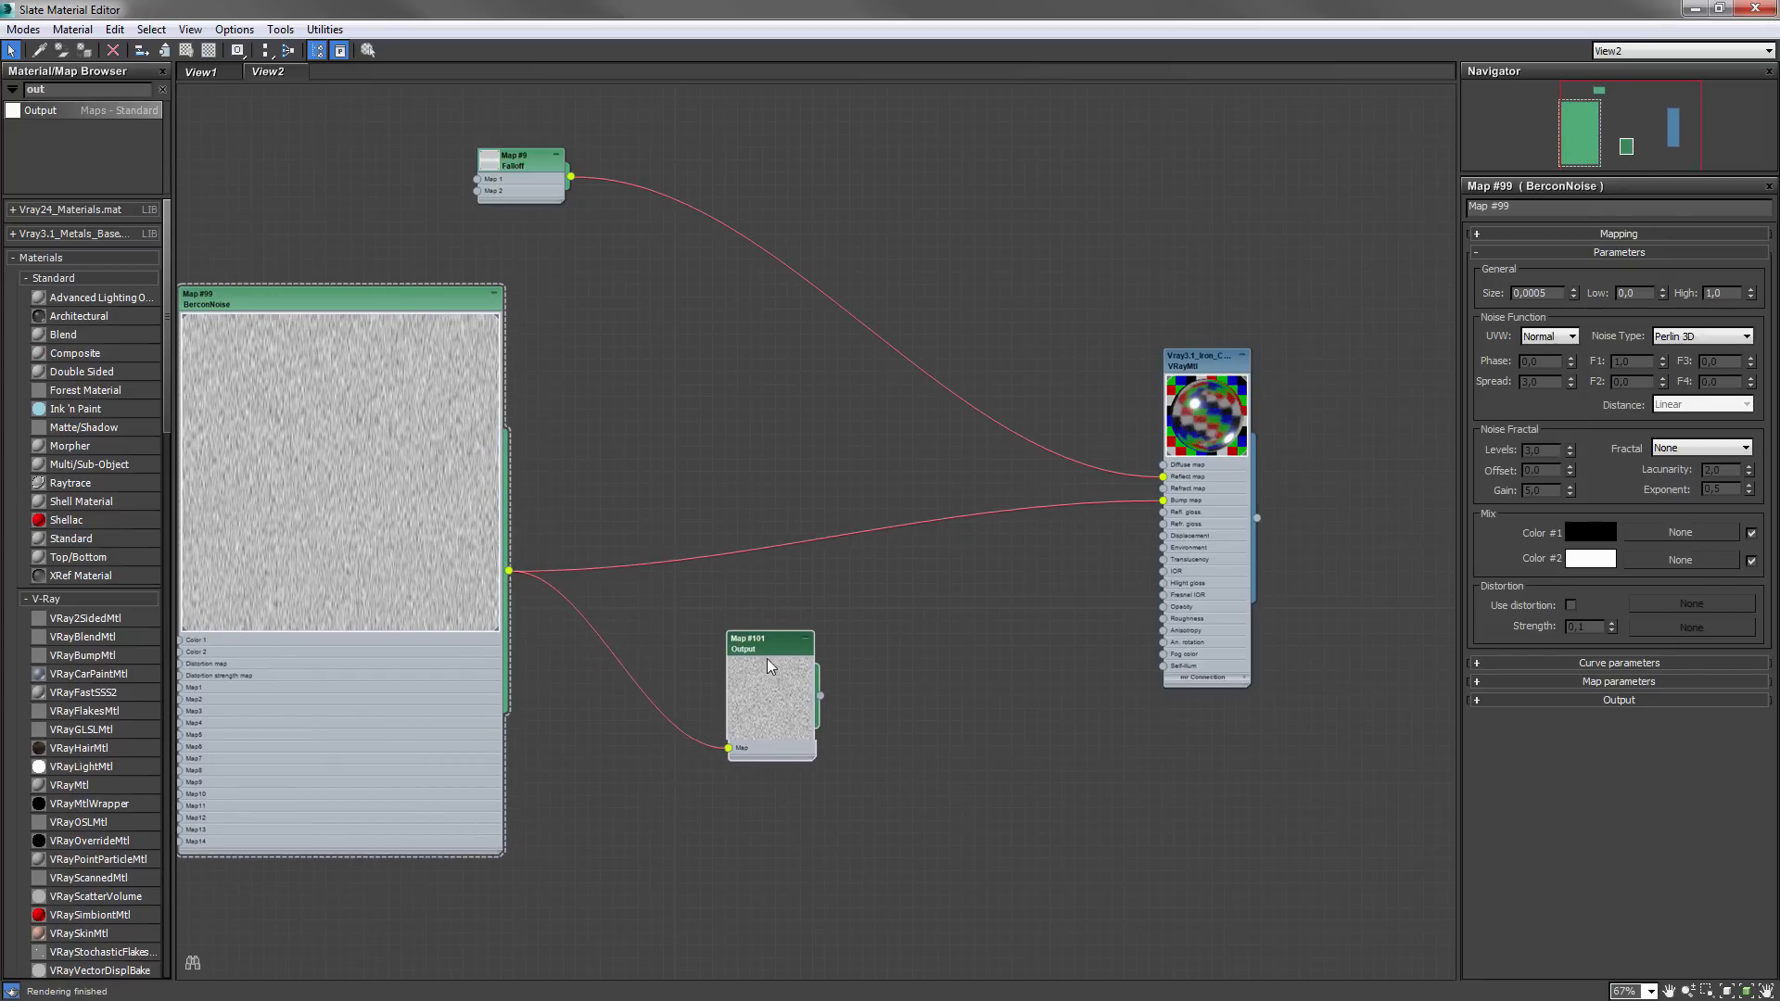
pyautogui.click(305, 298)
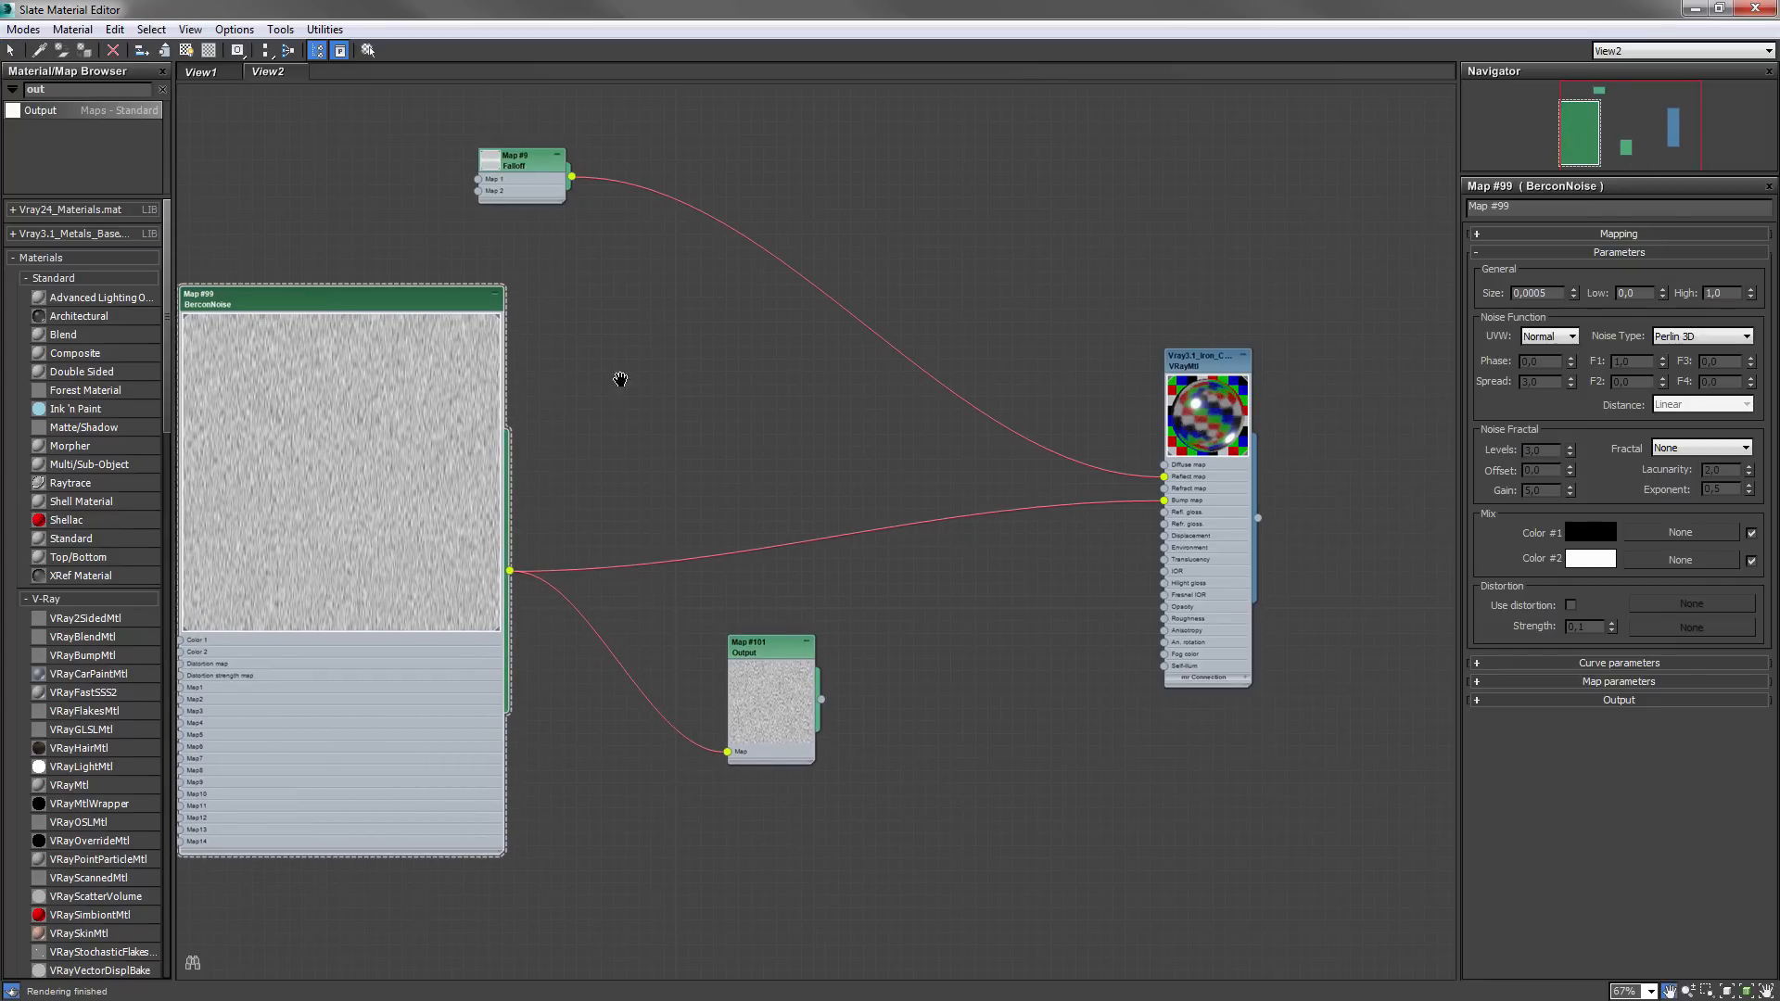
pyautogui.moveTo(618, 376); pyautogui.dragTo(723, 347, button='middle')
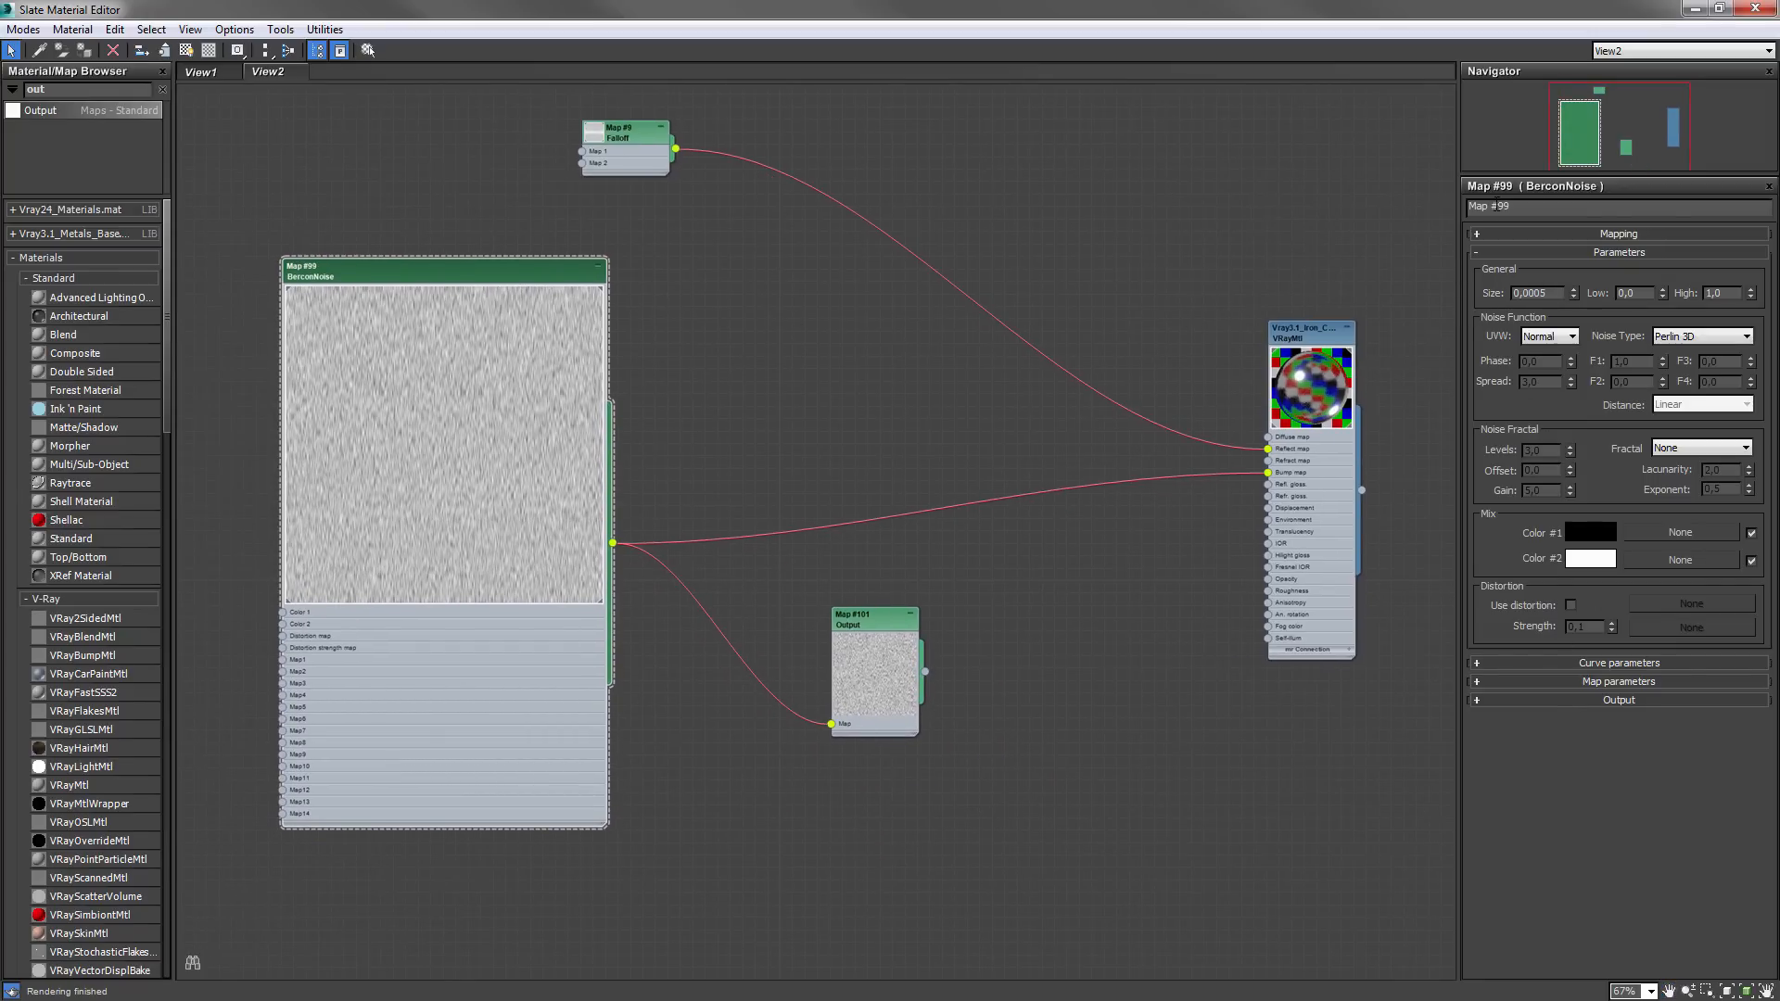
# - Feed the Output map into the iron material's reflection glossiness slot and open the material's parameters
pyautogui.scroll(3, 726, 666)
pyautogui.moveTo(768, 625); pyautogui.dragTo(732, 571)
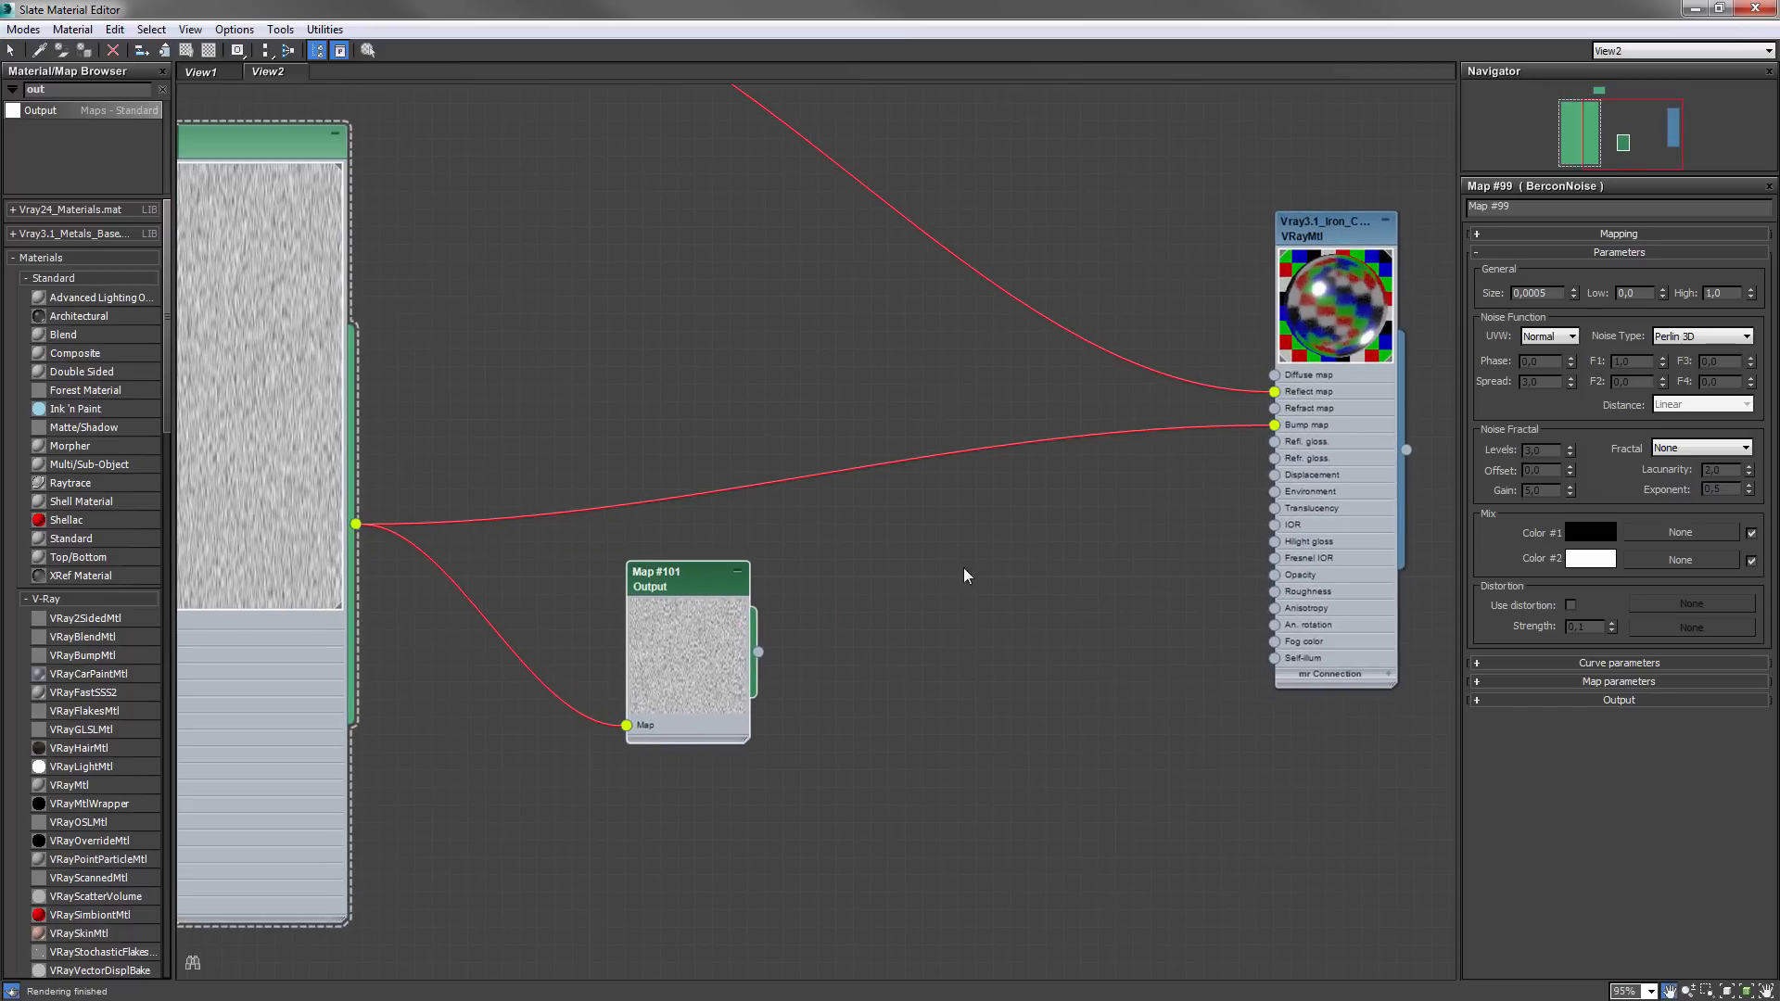
pyautogui.moveTo(965, 573); pyautogui.dragTo(748, 654, button='middle')
pyautogui.scroll(1, 483, 695)
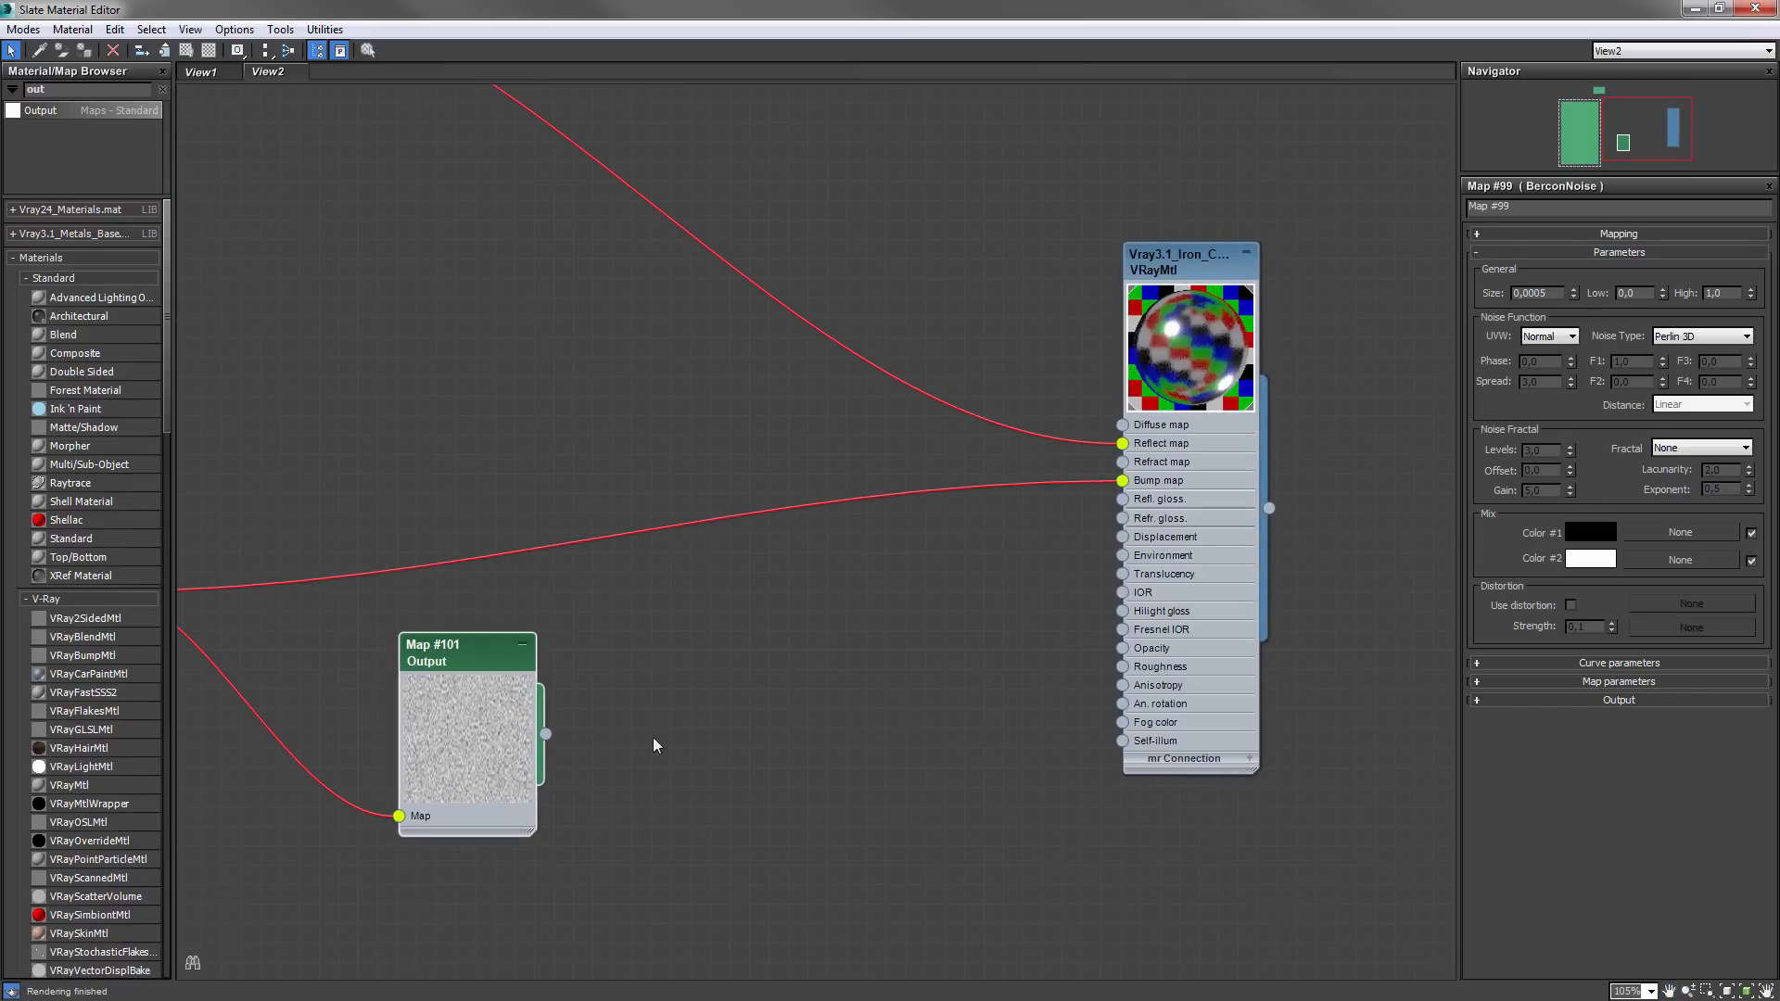
pyautogui.moveTo(546, 734); pyautogui.dragTo(1123, 499)
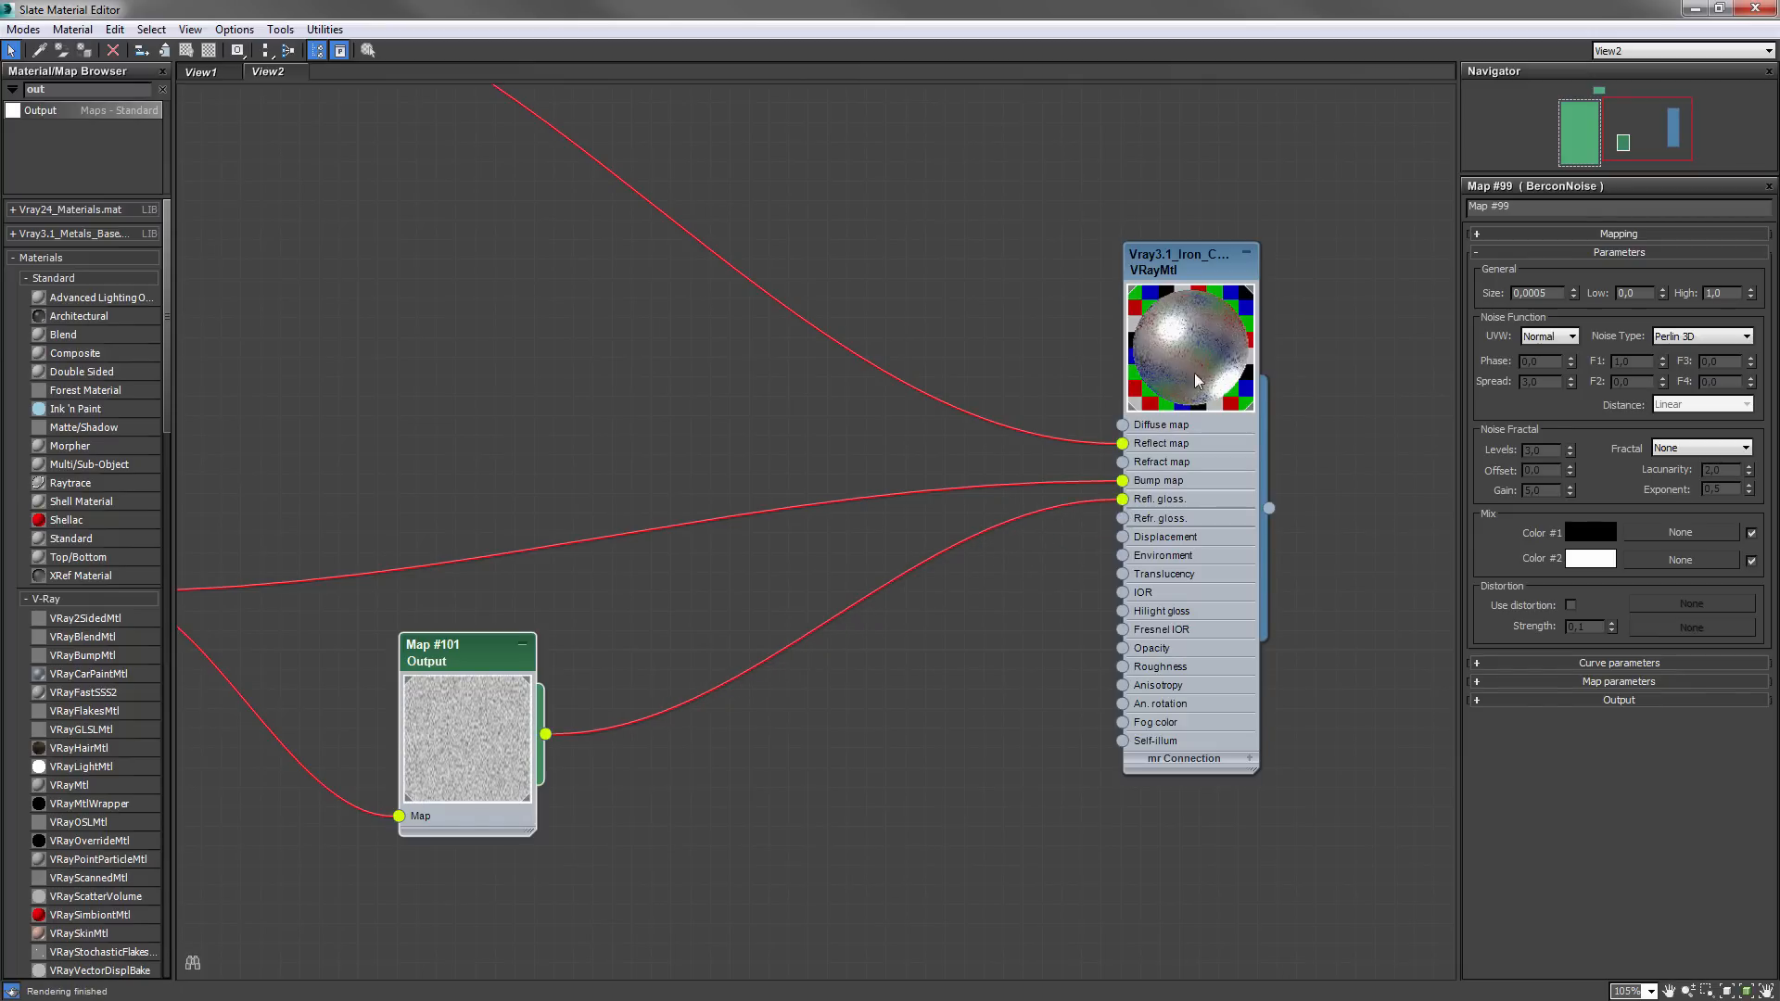
pyautogui.doubleClick(1165, 357)
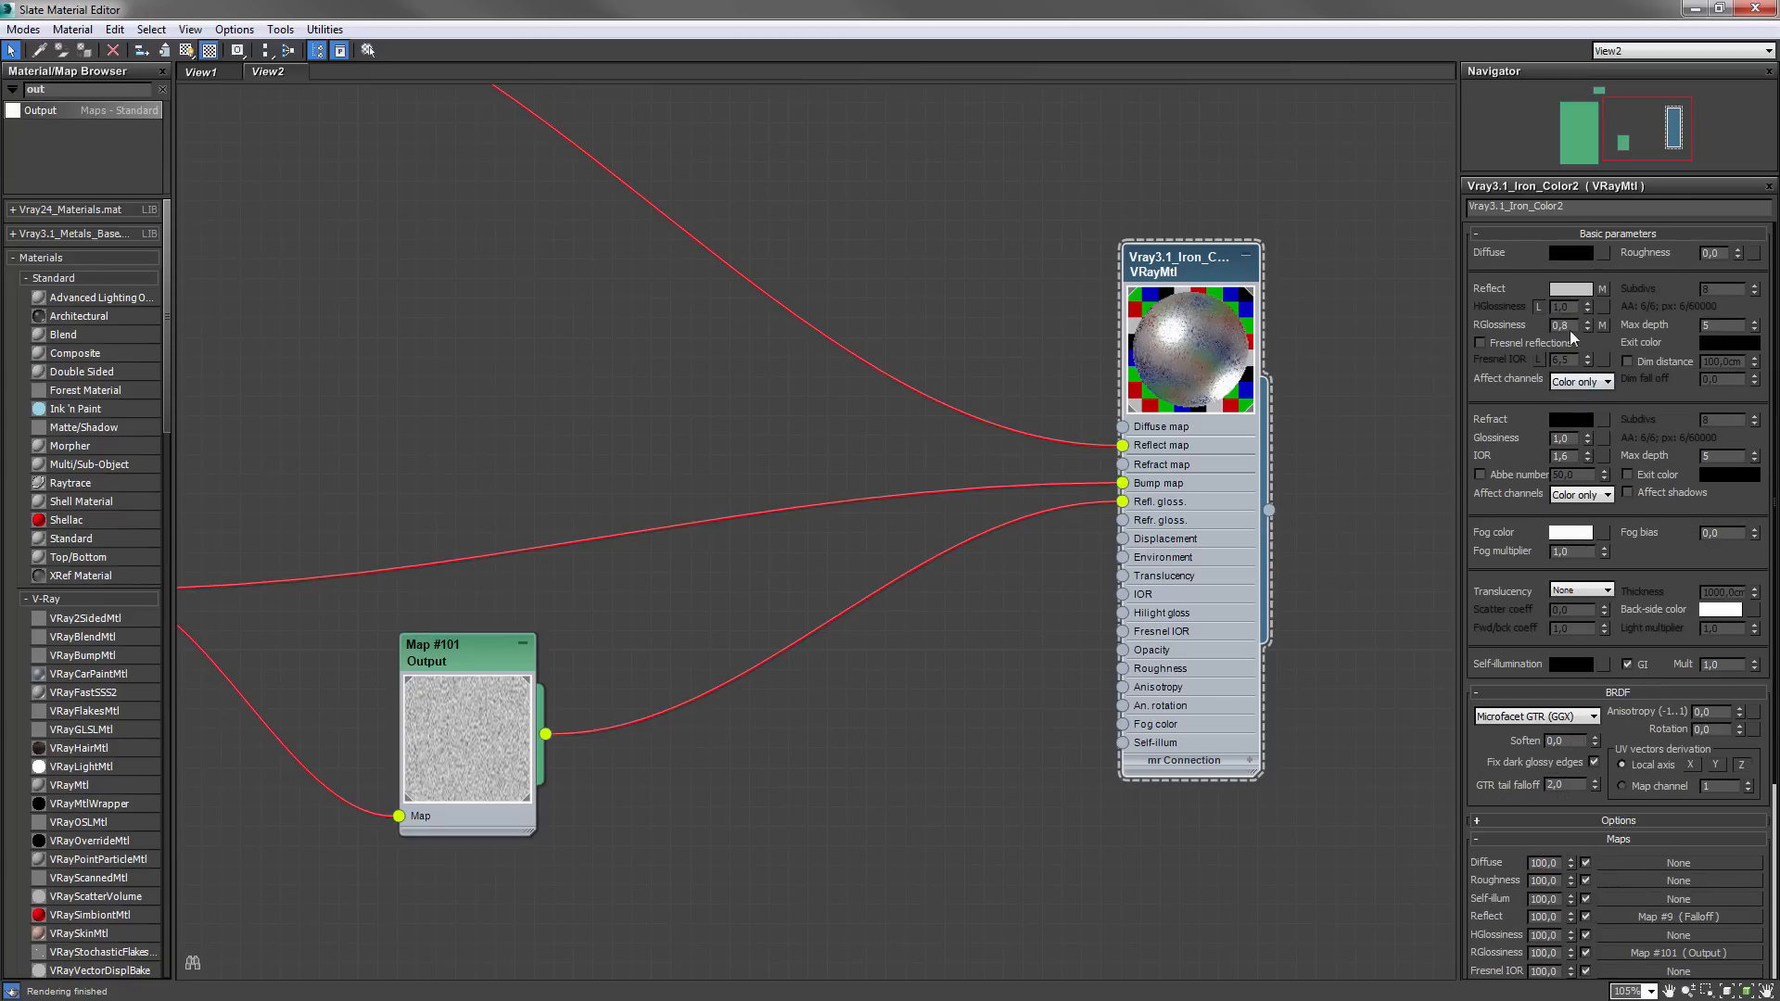
# - Open the Output map's output settings and enable its color map
pyautogui.moveTo(474, 663)
pyautogui.mouseDown()
pyautogui.moveTo(533, 622)
pyautogui.moveTo(453, 643)
pyautogui.mouseUp()
pyautogui.moveTo(588, 572); pyautogui.dragTo(1195, 553, button='middle')
pyautogui.moveTo(562, 171); pyautogui.dragTo(603, 129)
pyautogui.moveTo(1017, 552); pyautogui.dragTo(659, 518, button='middle')
pyautogui.click(721, 582)
pyautogui.doubleClick(722, 582)
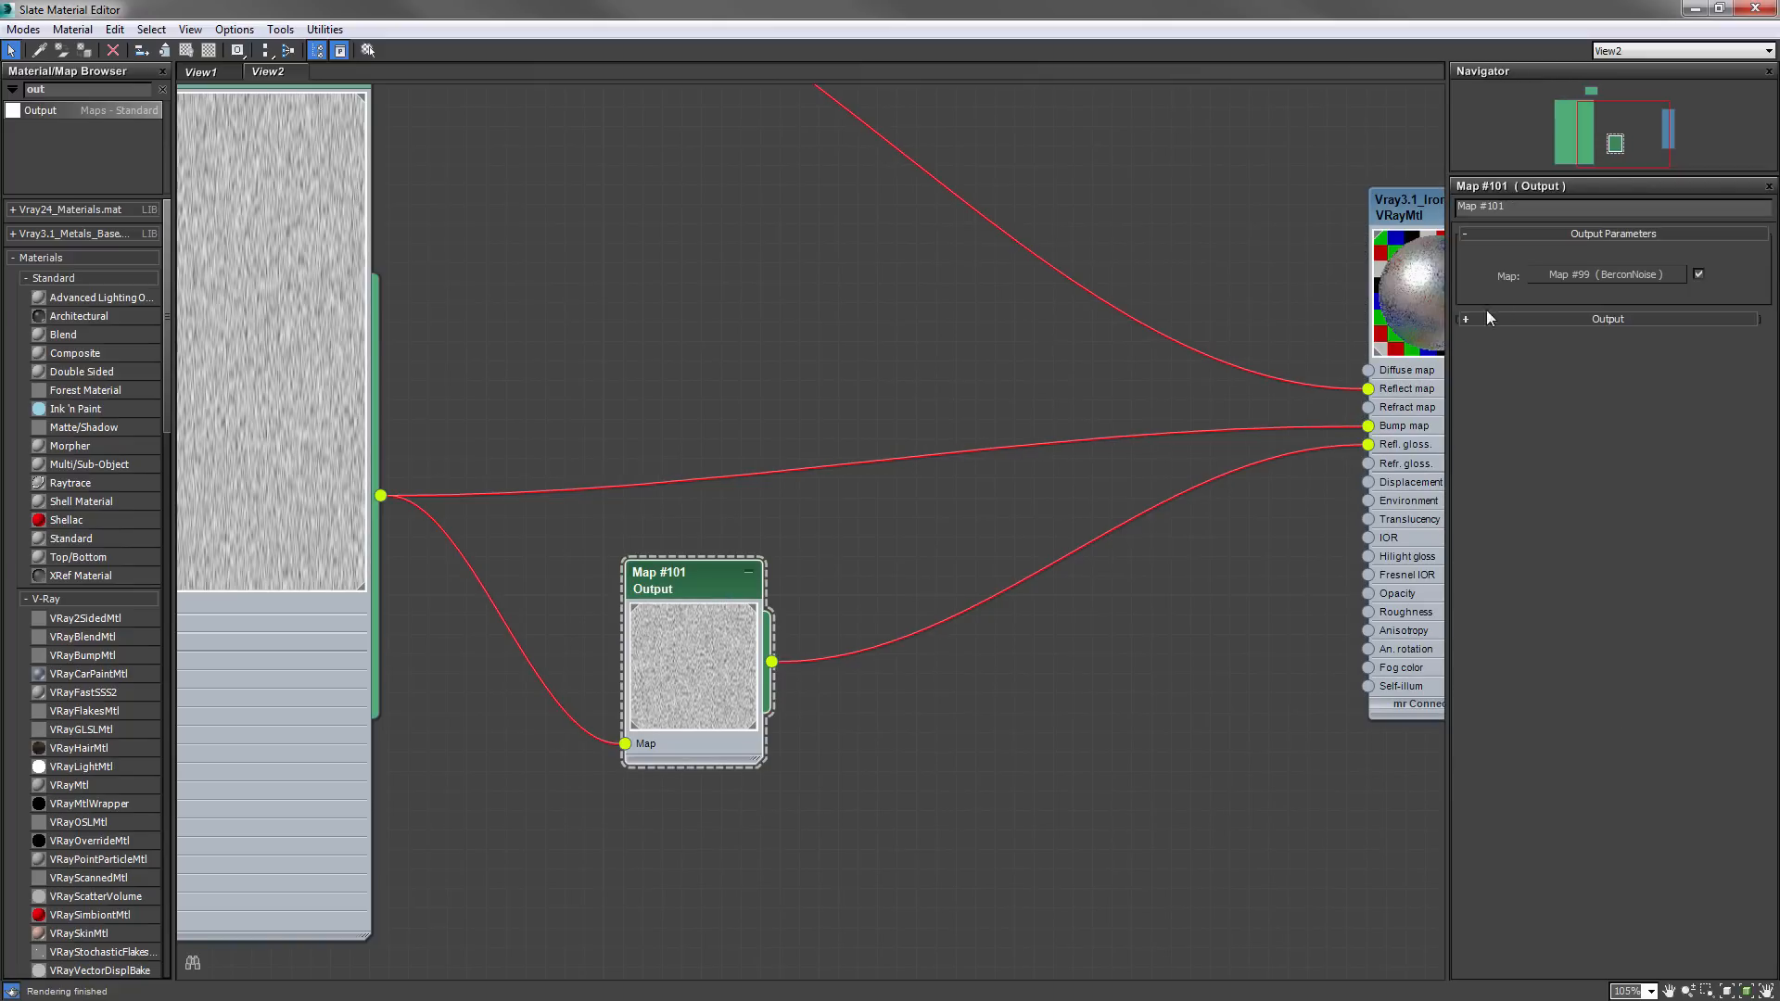
pyautogui.click(1551, 324)
pyautogui.moveTo(1053, 556); pyautogui.dragTo(805, 591, button='middle')
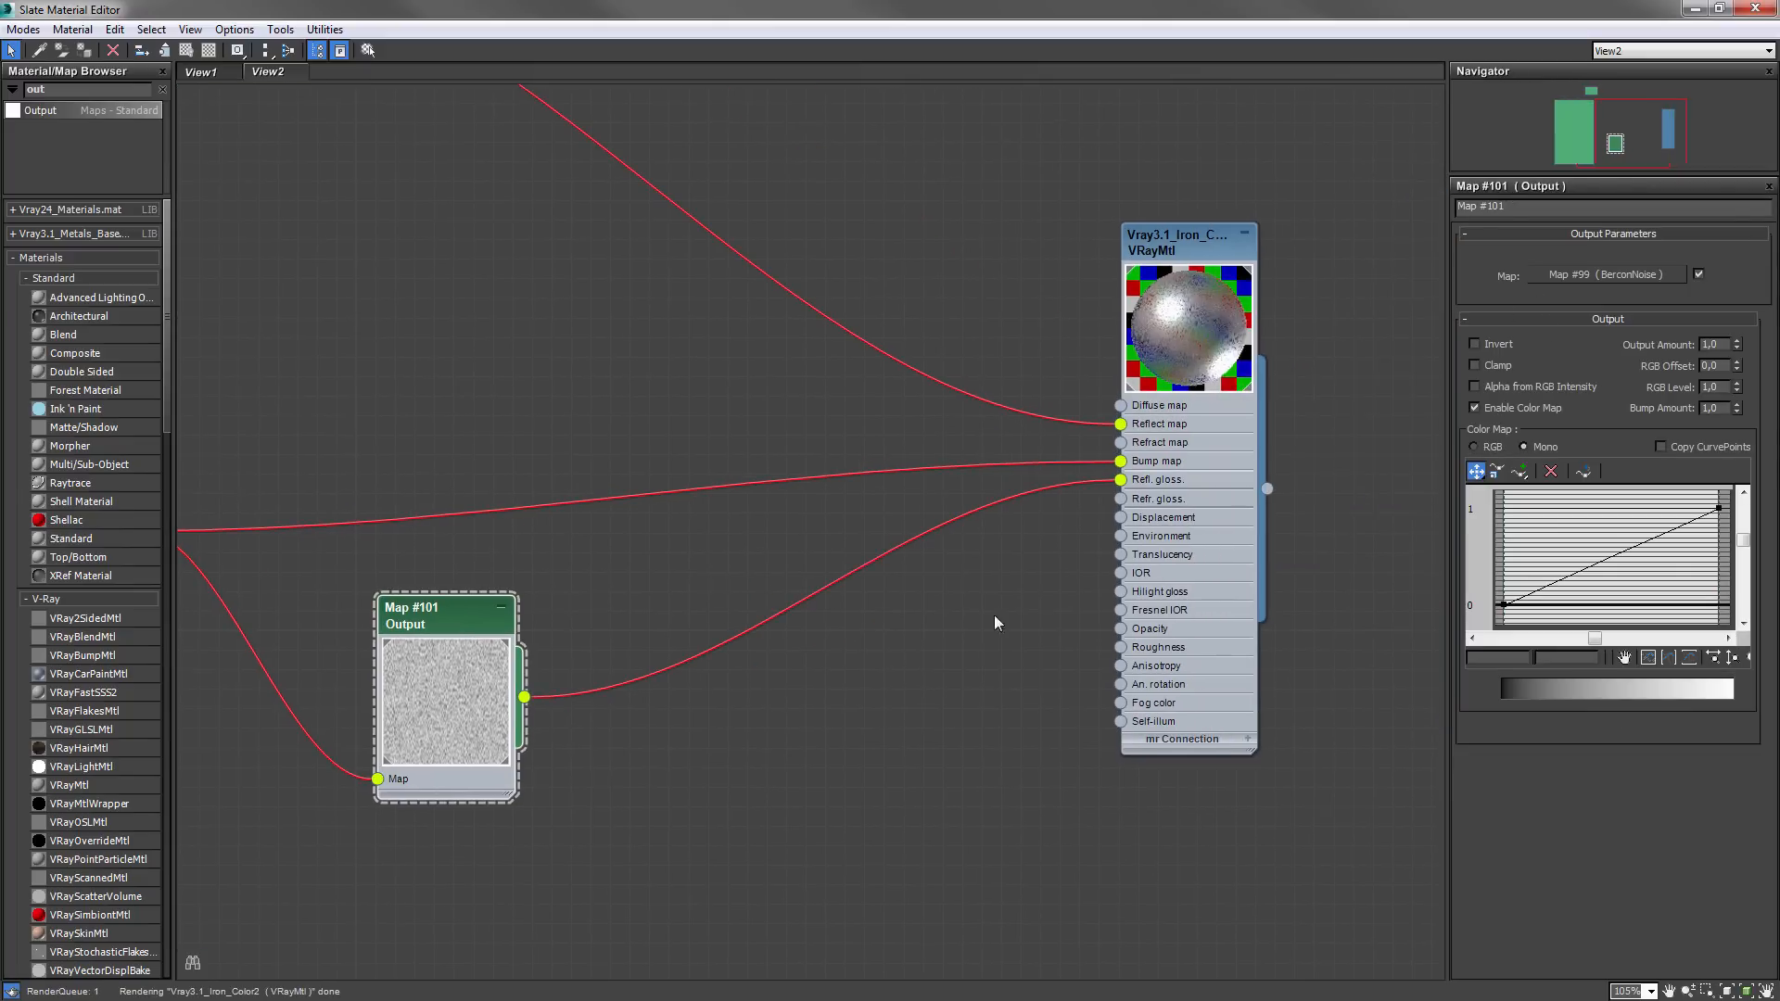
# - Flatten the Output map's color curve, raising its start point to about 0.62 and lowering its end point to about 0.76
pyautogui.moveTo(1503, 604); pyautogui.dragTo(1504, 552)
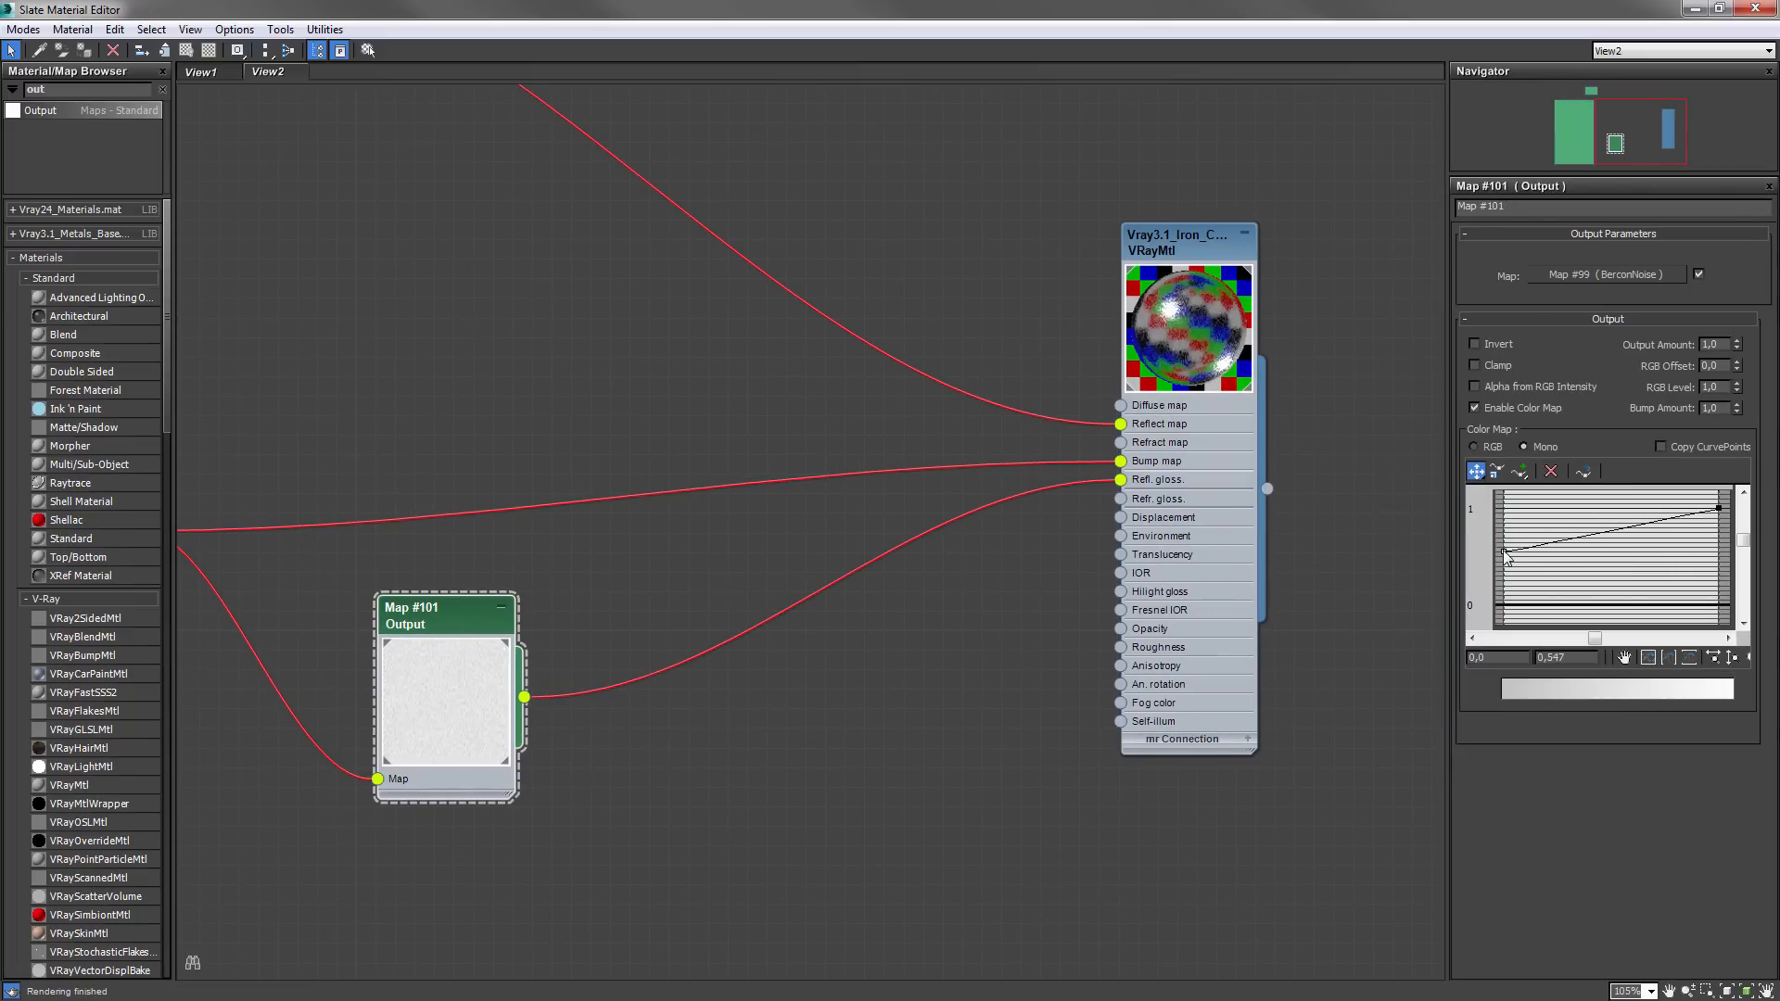
pyautogui.moveTo(1719, 508); pyautogui.dragTo(1719, 523)
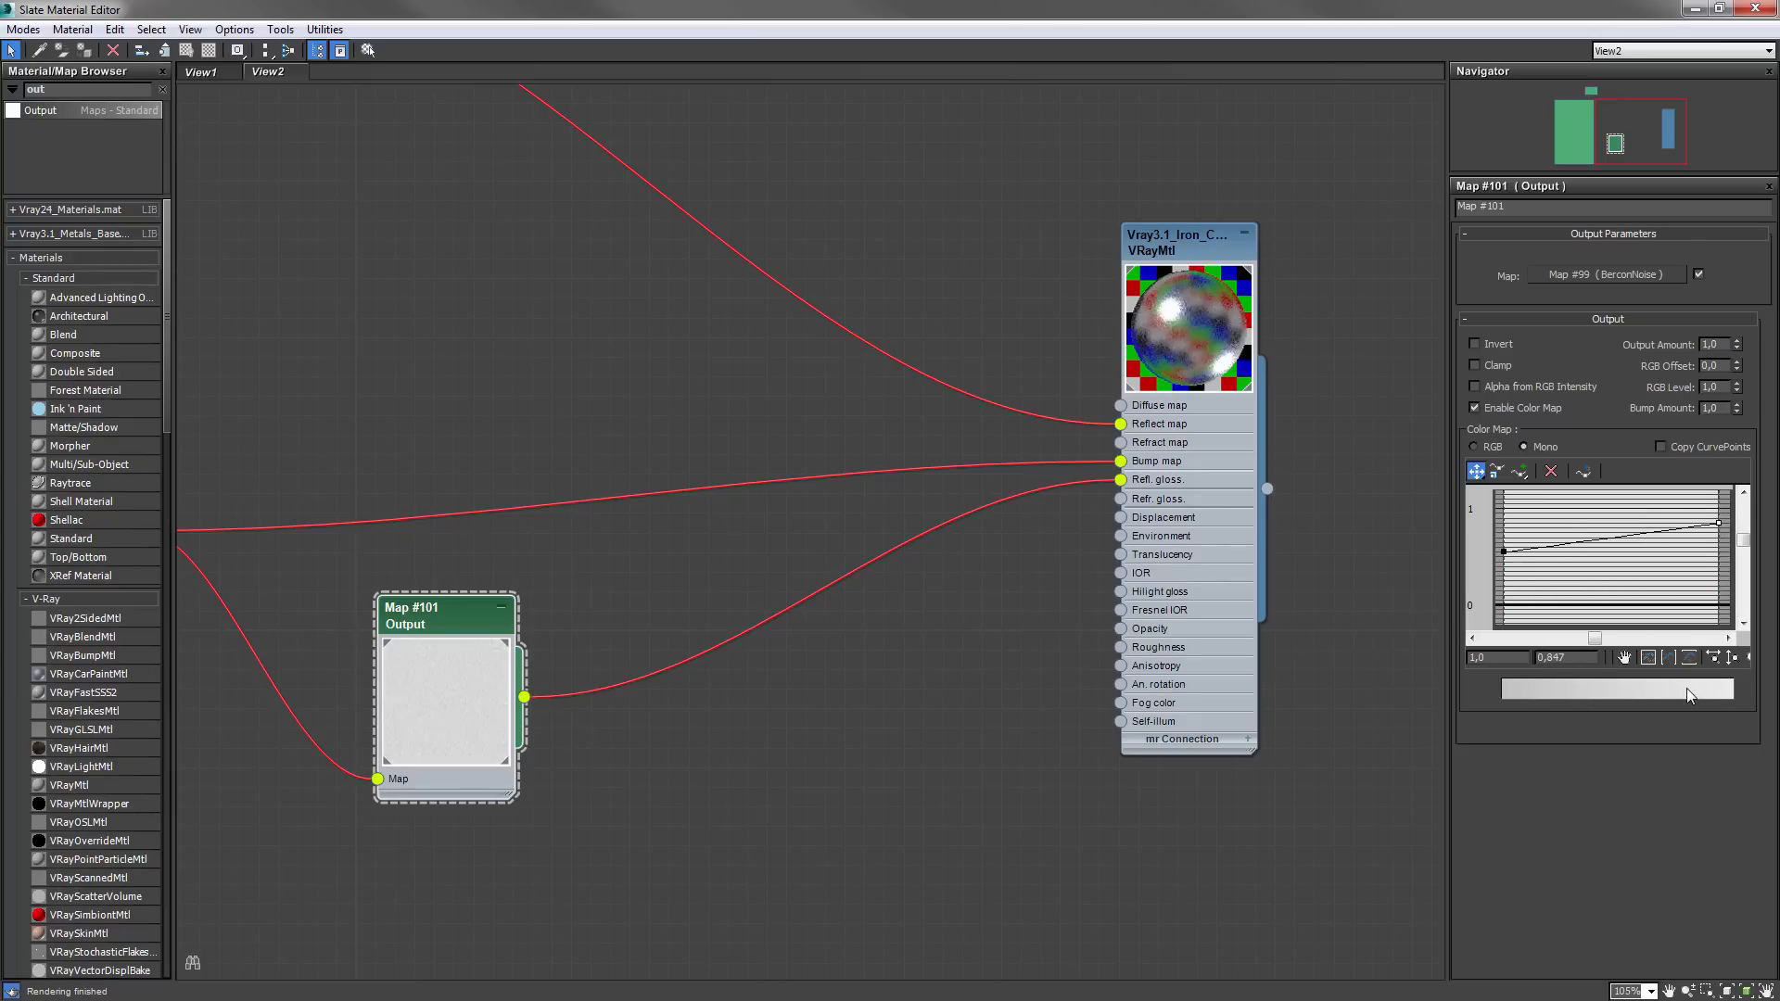
pyautogui.moveTo(1718, 524); pyautogui.dragTo(1718, 533)
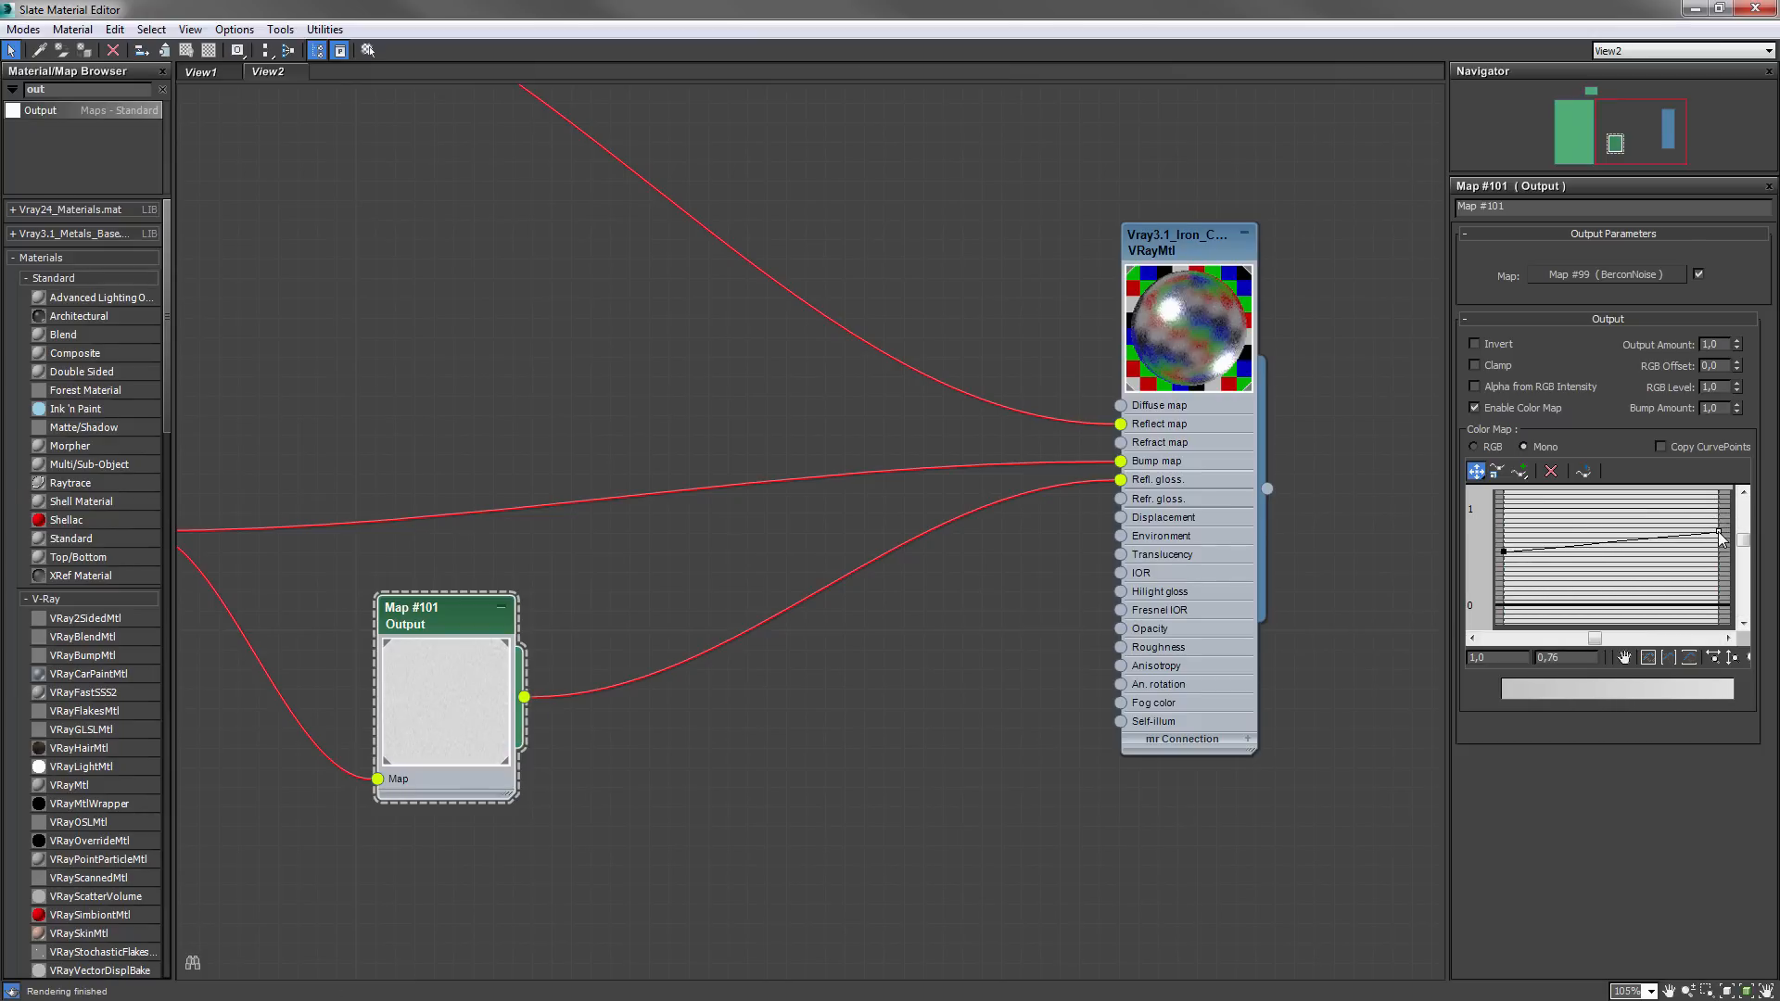
pyautogui.moveTo(1503, 551); pyautogui.dragTo(1504, 545)
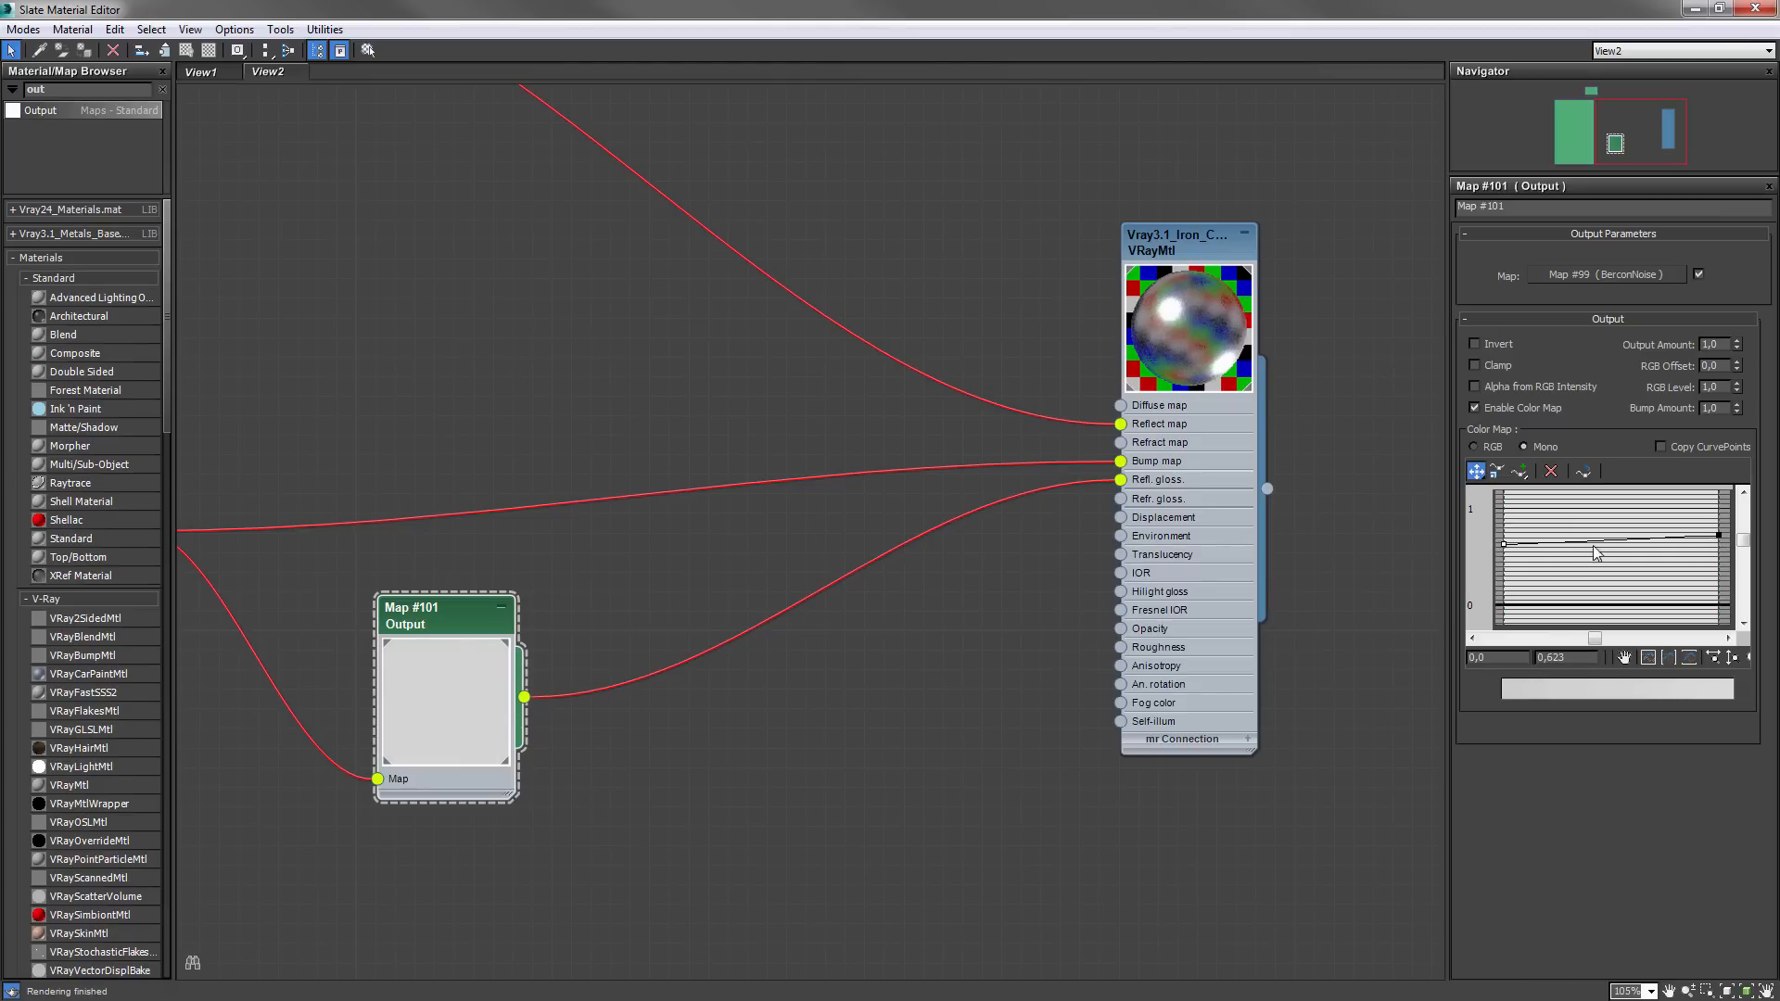
# - Increase the color curve's contrast by raising its end point and lowering its start point to about 0.54
pyautogui.moveTo(1185, 609); pyautogui.dragTo(1779, 658, button='middle')
pyautogui.scroll(-1, 1214, 615)
pyautogui.moveTo(837, 556); pyautogui.dragTo(374, 558, button='middle')
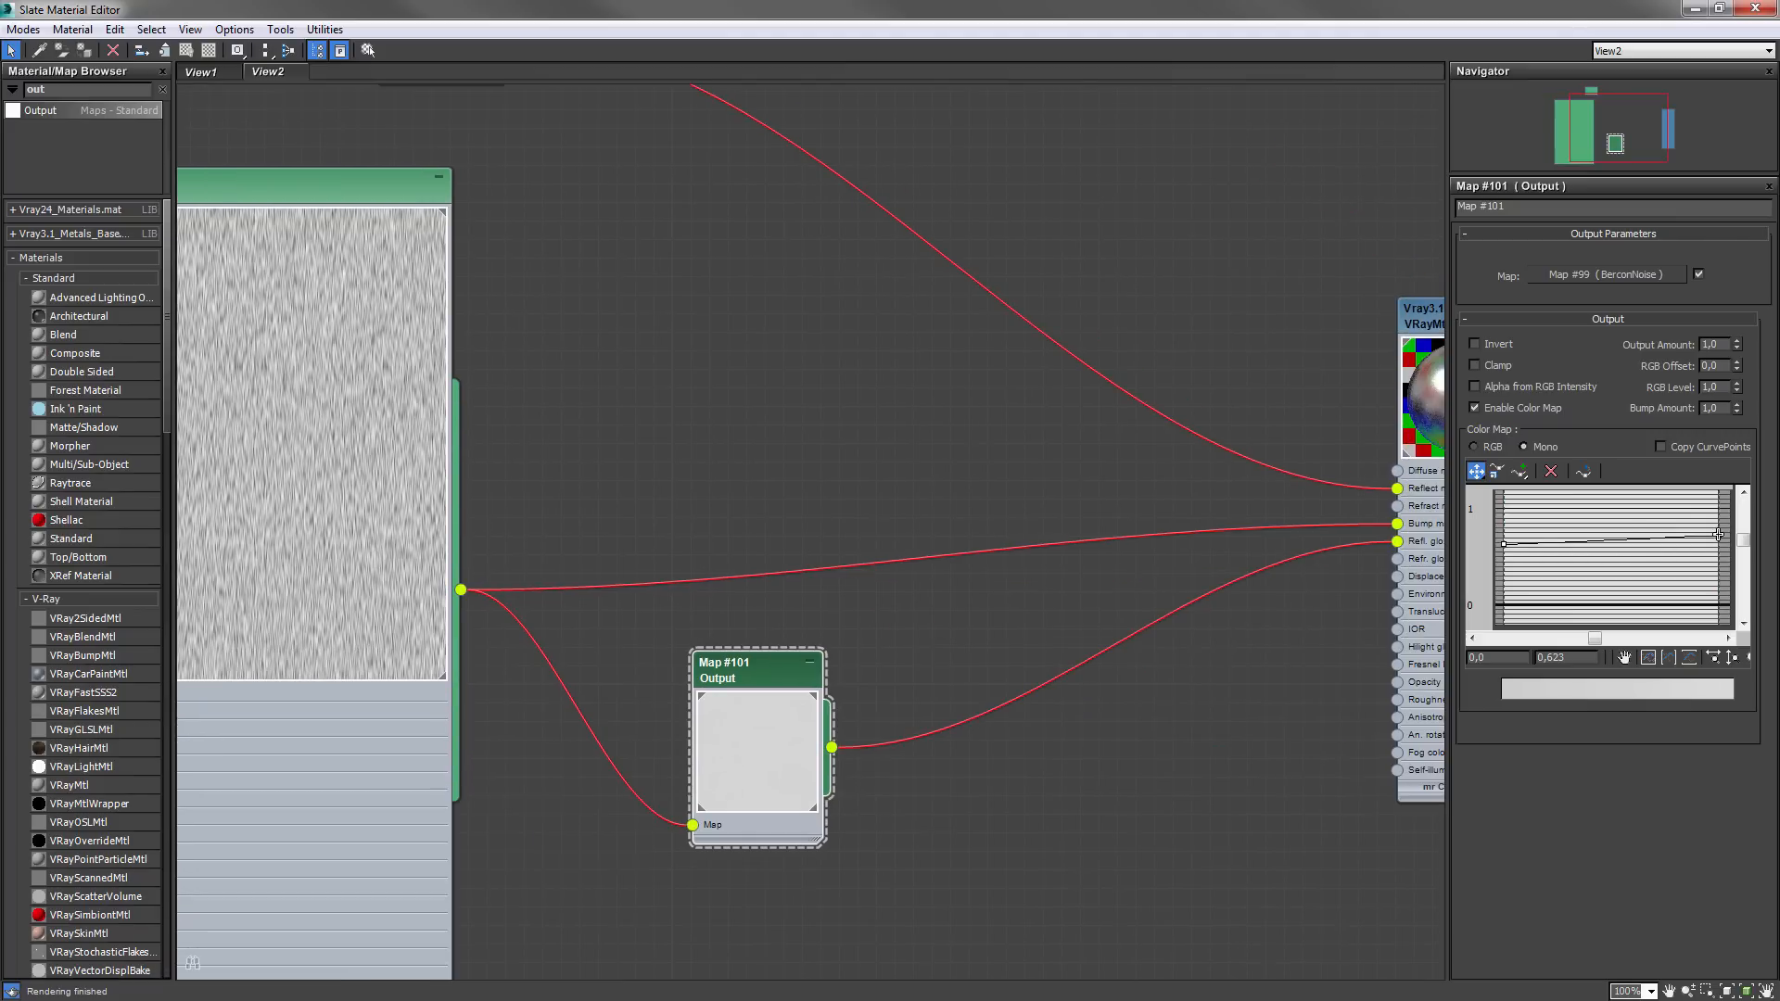
pyautogui.moveTo(1719, 535); pyautogui.dragTo(1718, 520)
pyautogui.moveTo(1503, 544); pyautogui.dragTo(1504, 553)
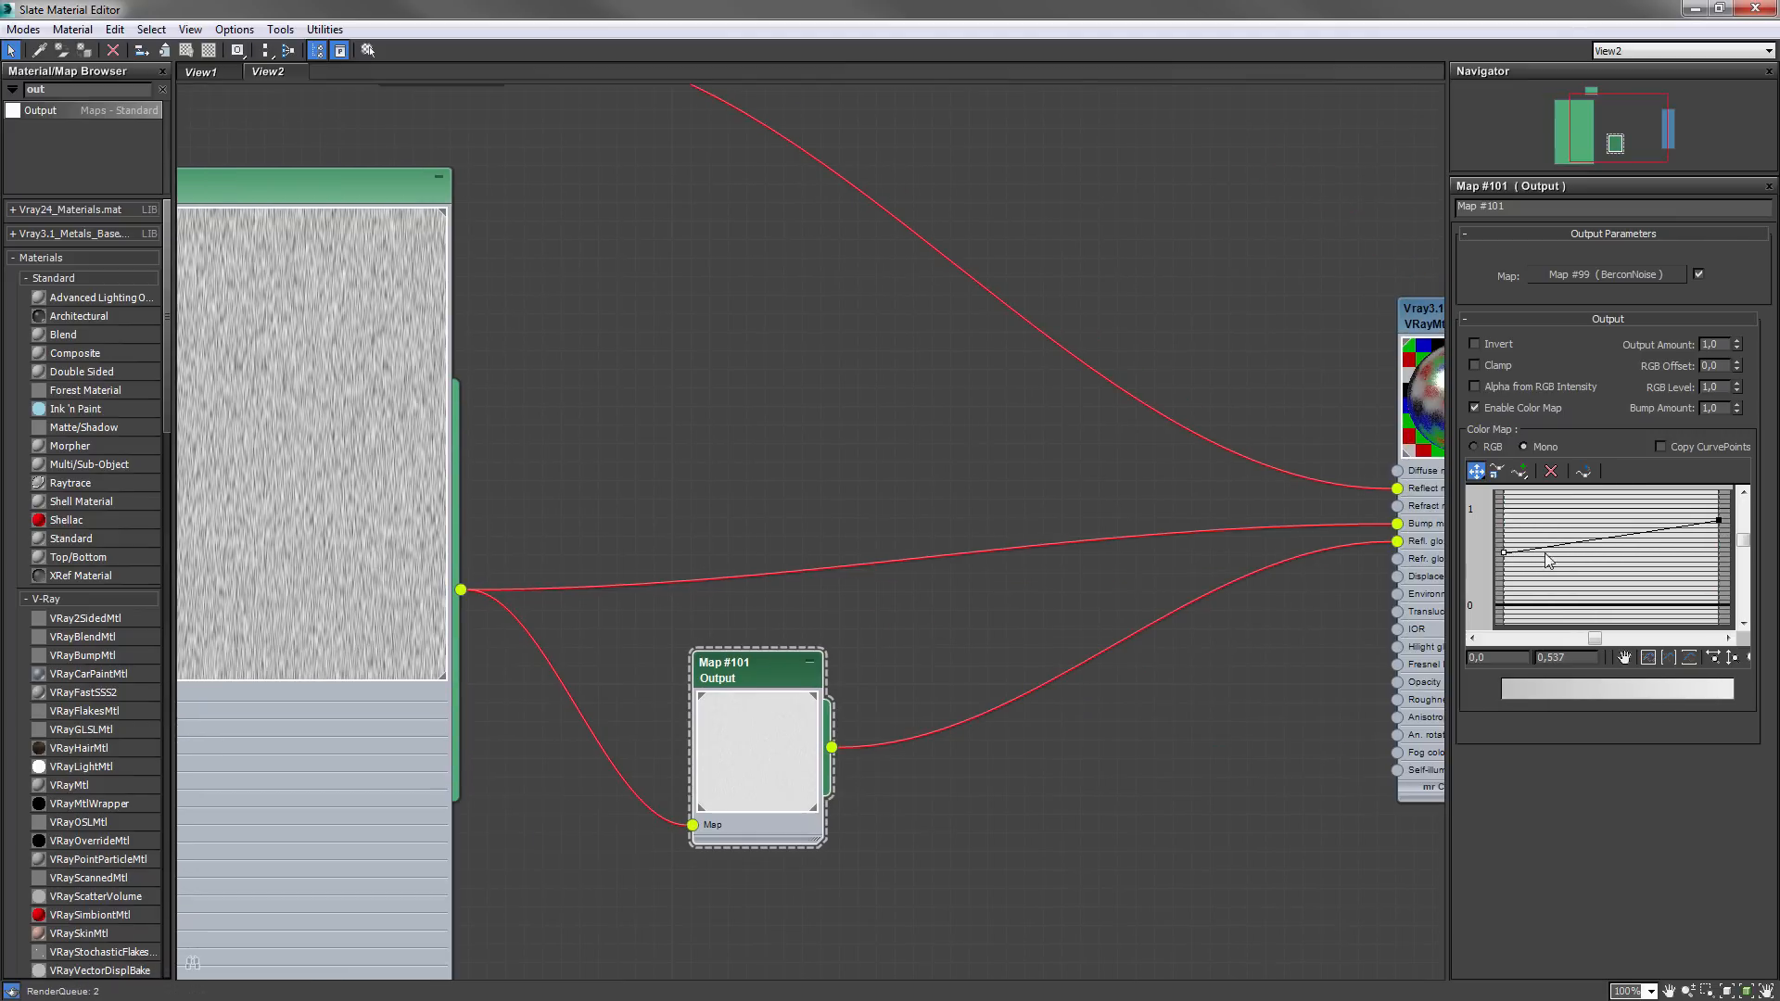
pyautogui.moveTo(1064, 581); pyautogui.dragTo(636, 607, button='middle')
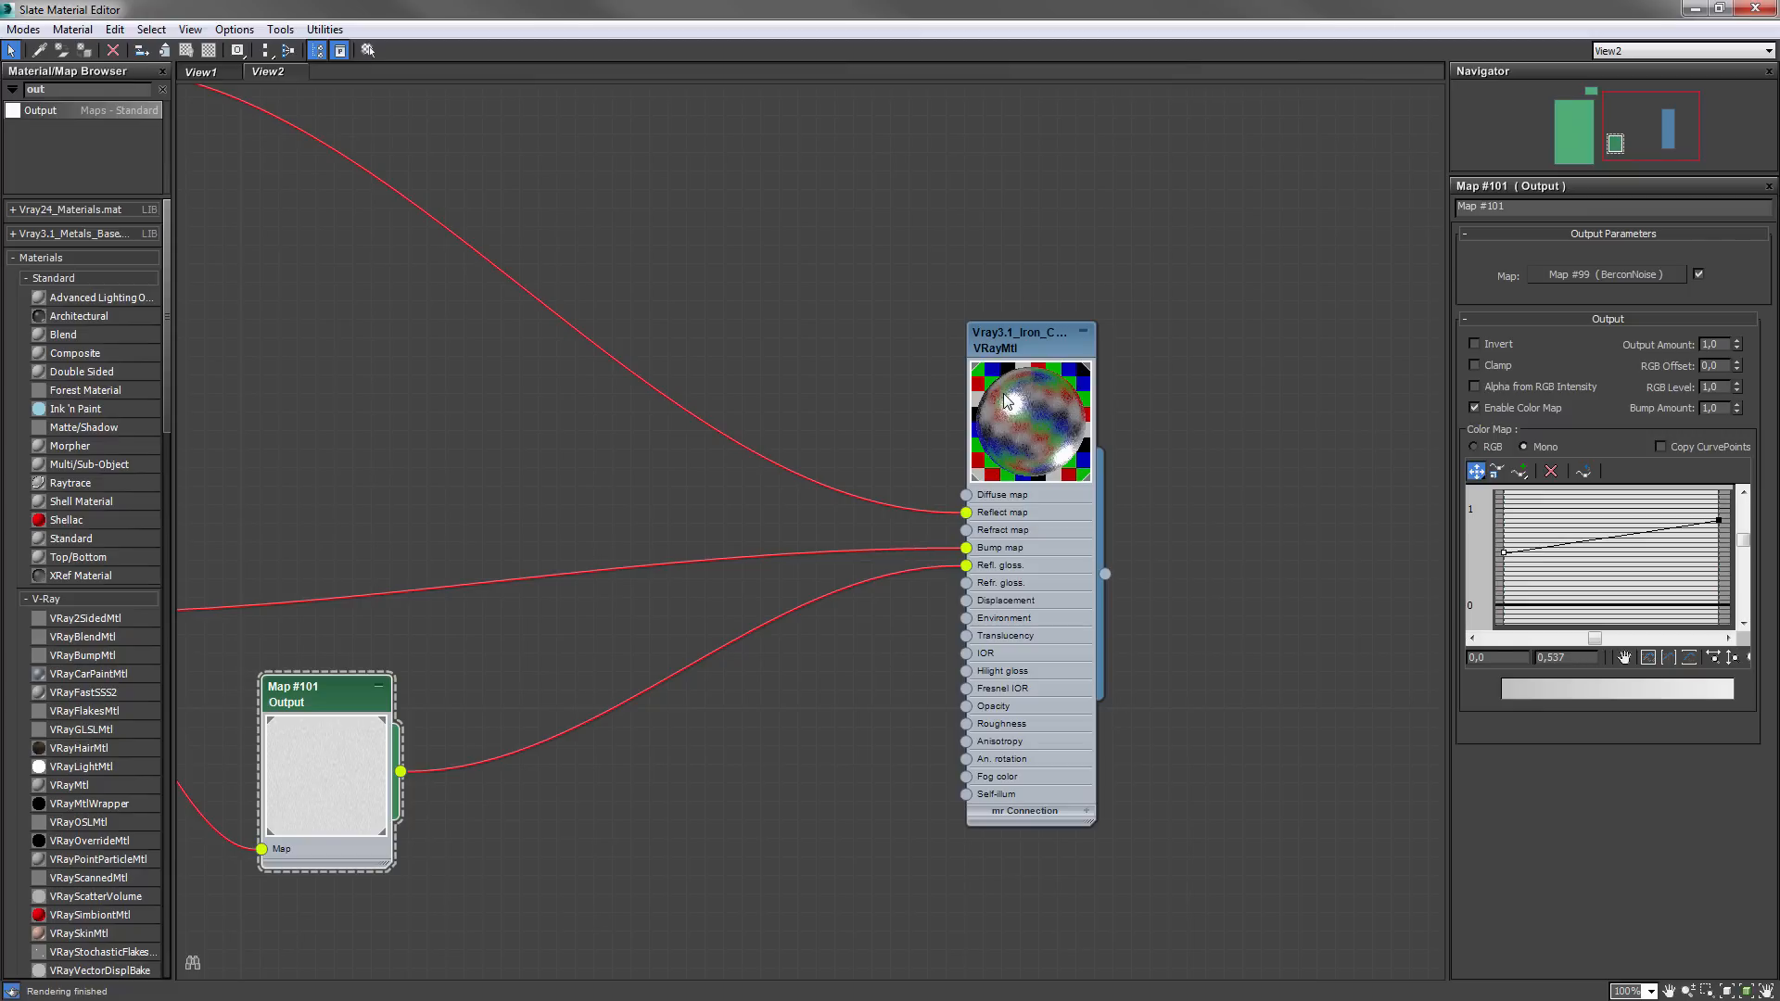
pyautogui.moveTo(365, 501); pyautogui.dragTo(629, 516, button='middle')
# - Disconnect the BerconNoise map from the iron material's bump slot and move the Output node slightly higher
pyautogui.click(893, 580)
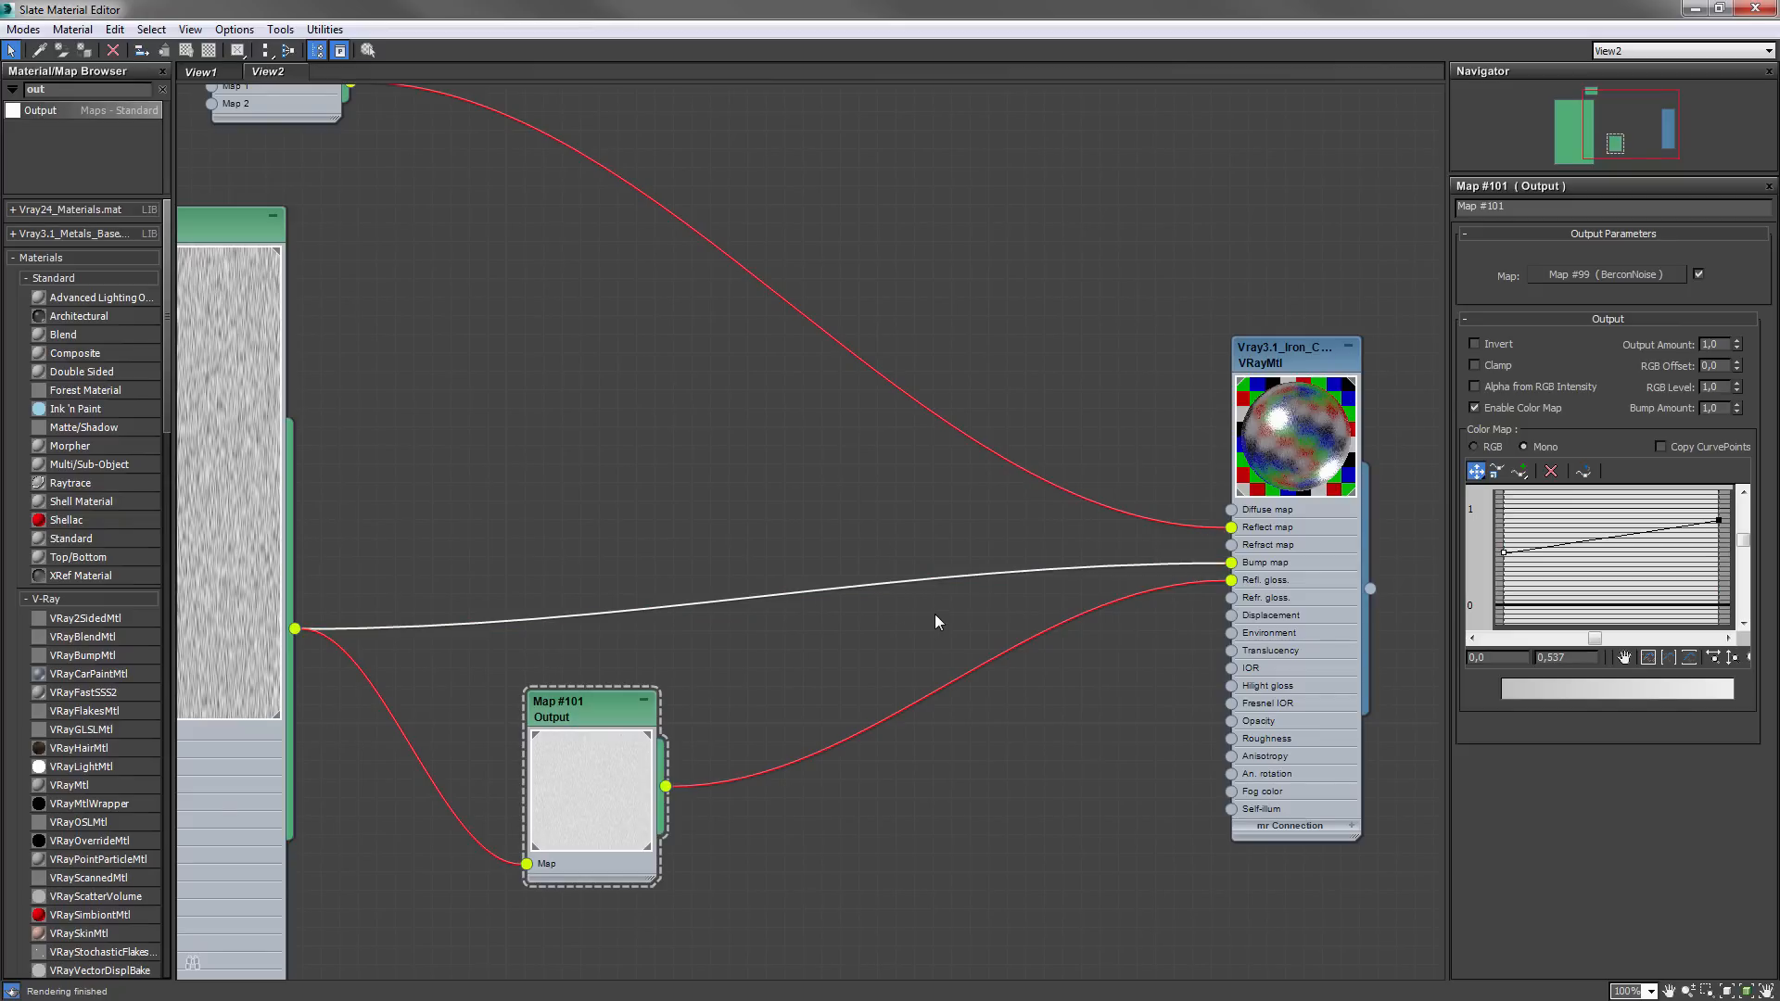
pyautogui.press('Delete')
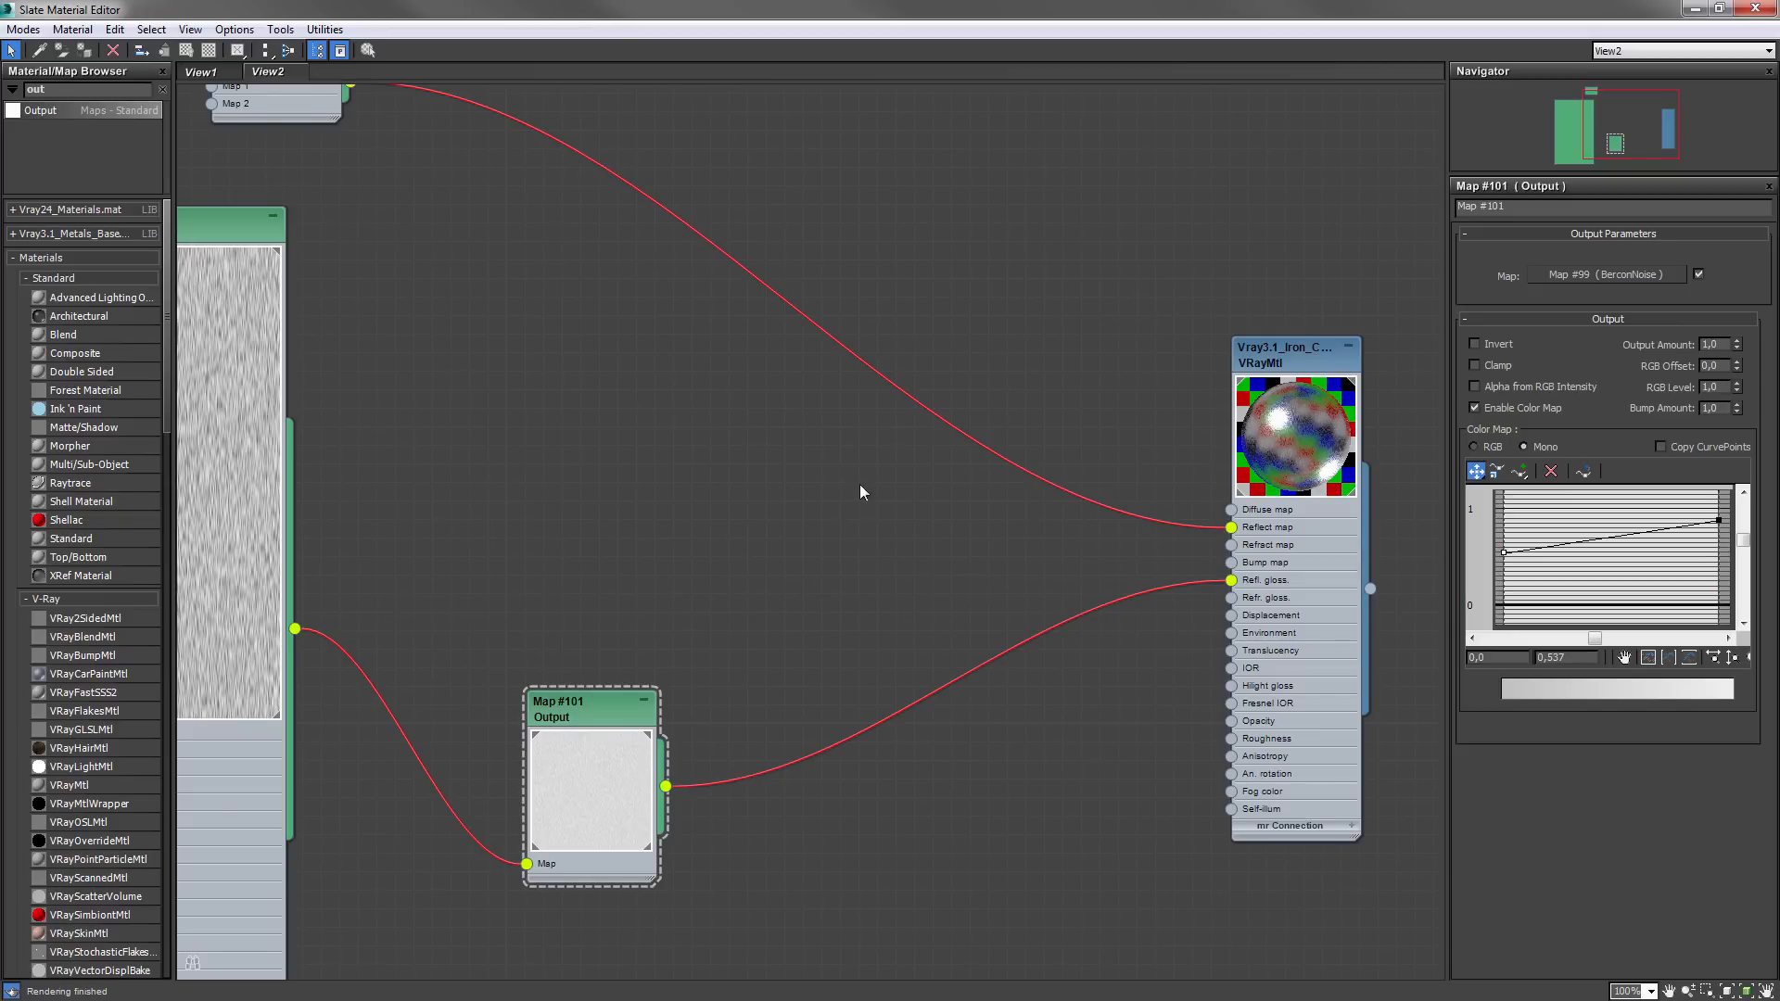
pyautogui.moveTo(574, 732); pyautogui.dragTo(612, 672)
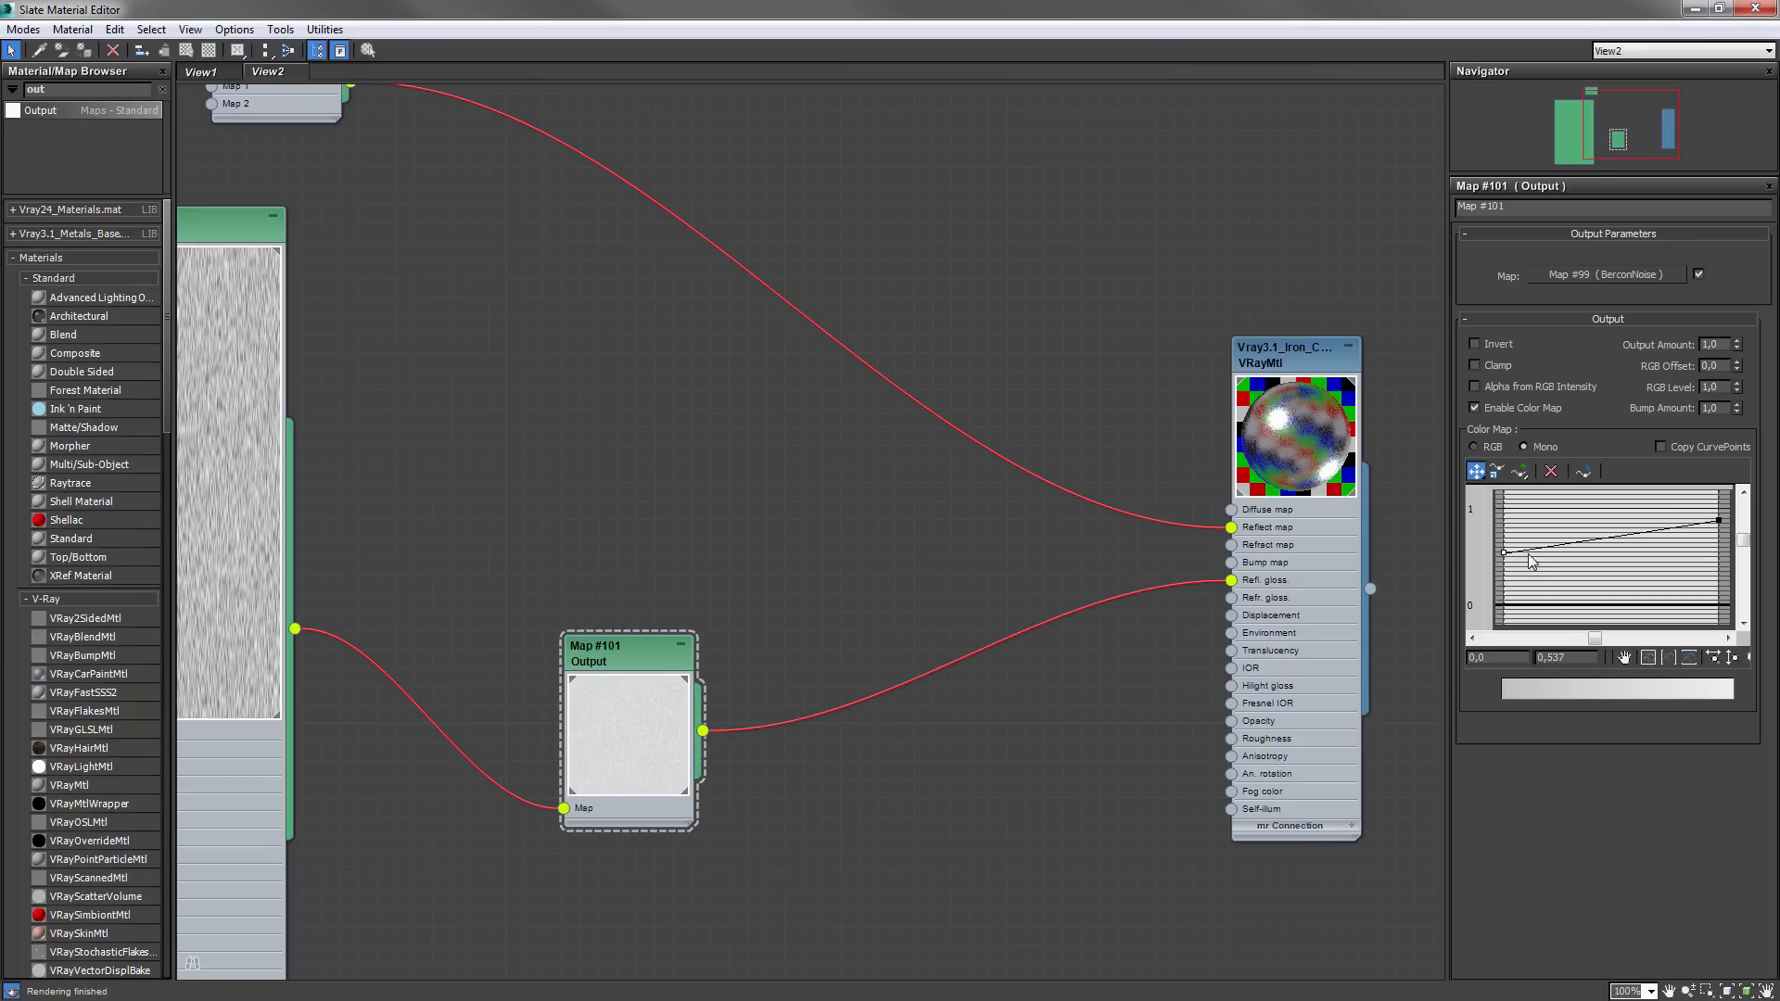
# - Lower the color curve's start point slightly and set its end point to 1
pyautogui.moveTo(1503, 553)
pyautogui.mouseDown()
pyautogui.moveTo(1505, 574)
pyautogui.moveTo(1503, 557)
pyautogui.mouseUp()
pyautogui.doubleClick(1575, 658)
pyautogui.write('1')
pyautogui.press('Return')
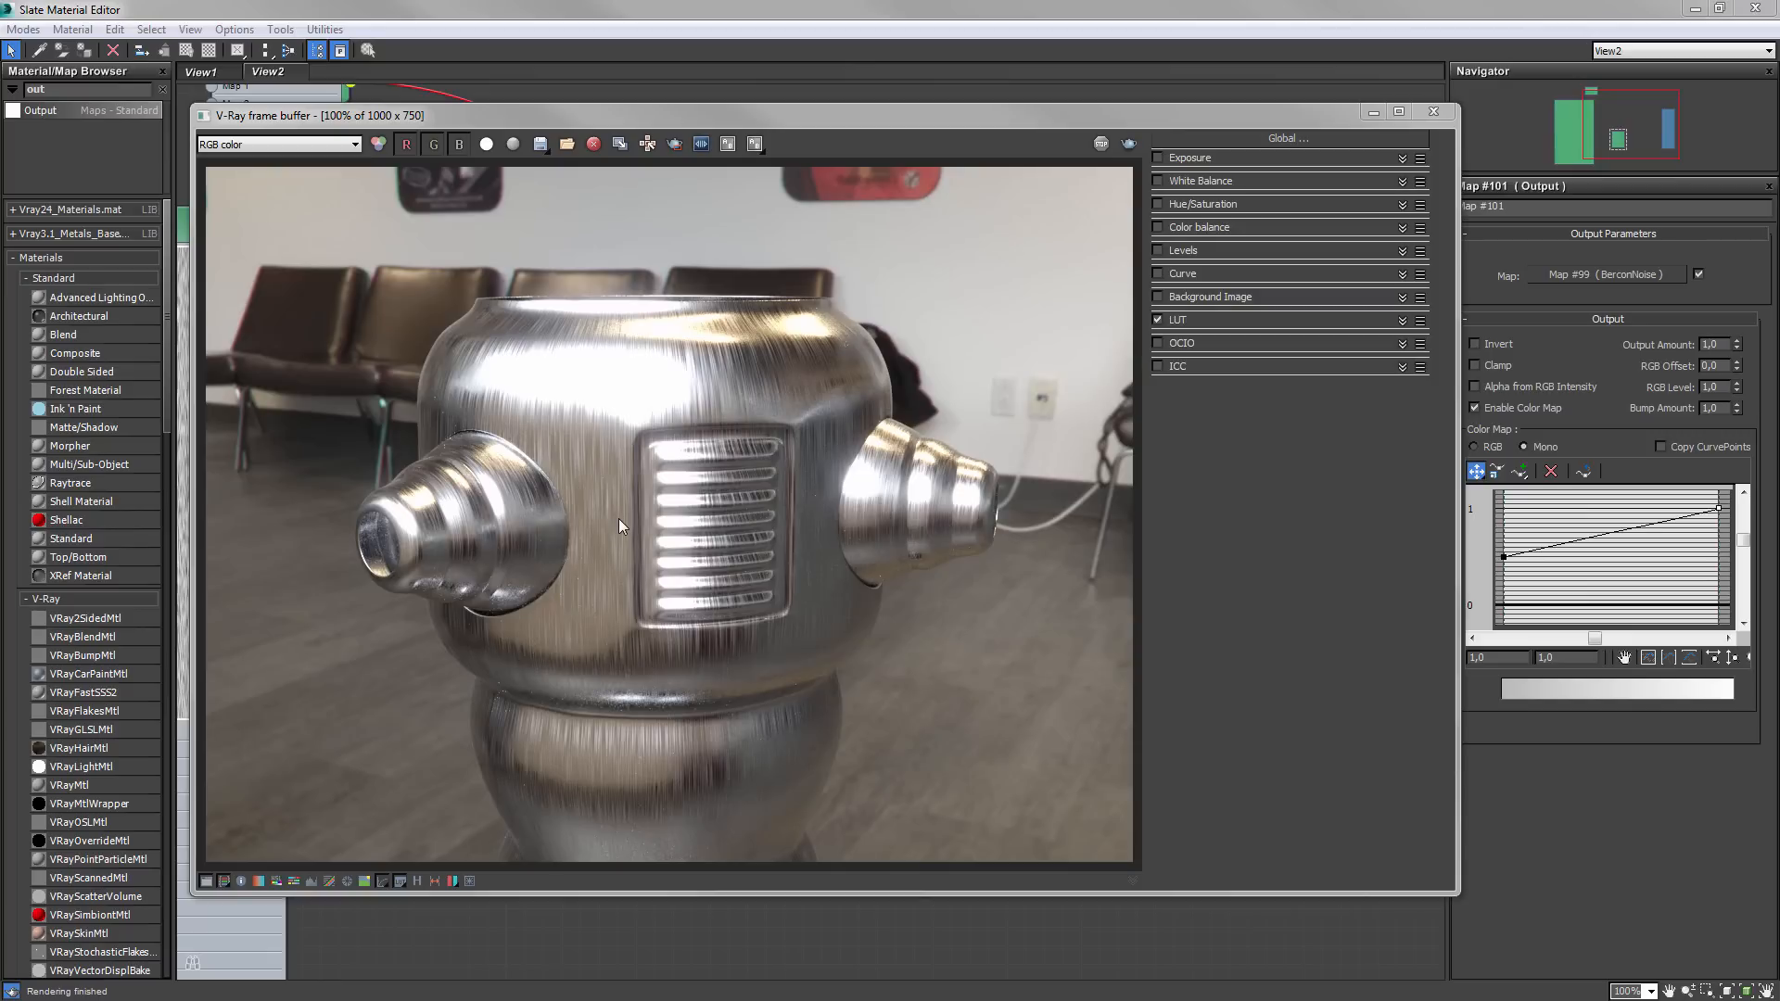
# - Examine the rendered brushed reflections up close around the robot's arm sockets and vent grille
pyautogui.scroll(1, 579, 546)
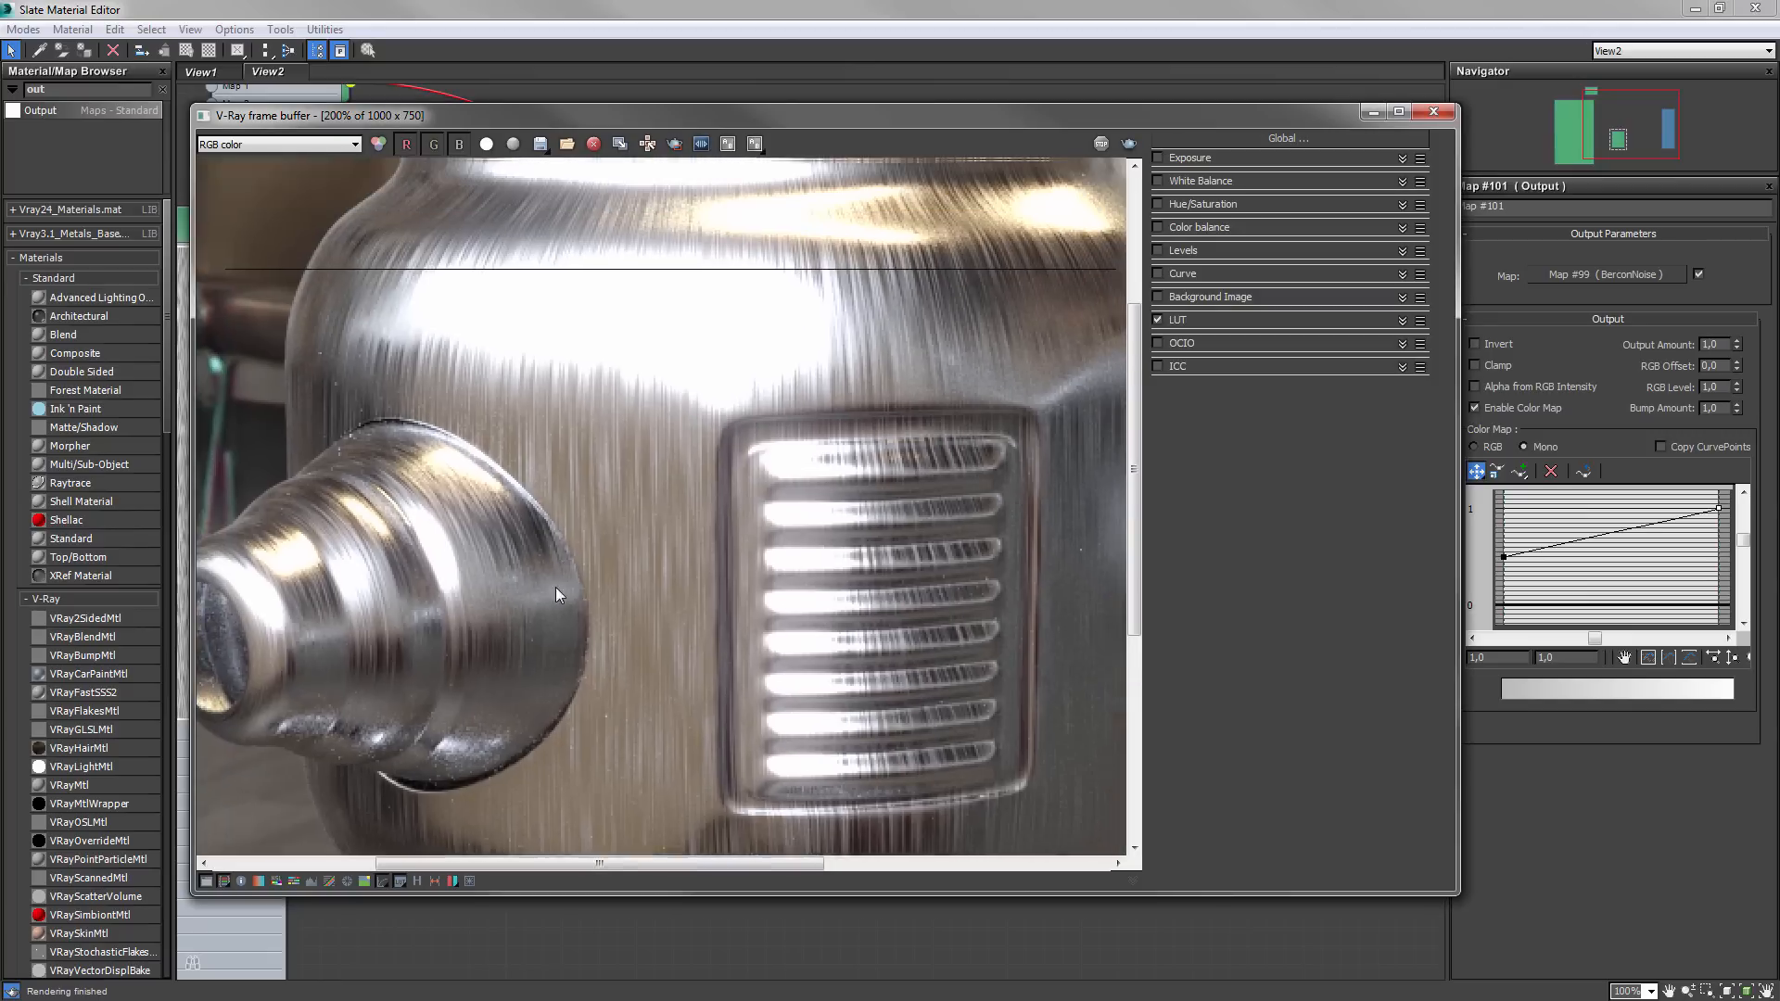
pyautogui.moveTo(554, 586); pyautogui.dragTo(507, 613, button='middle')
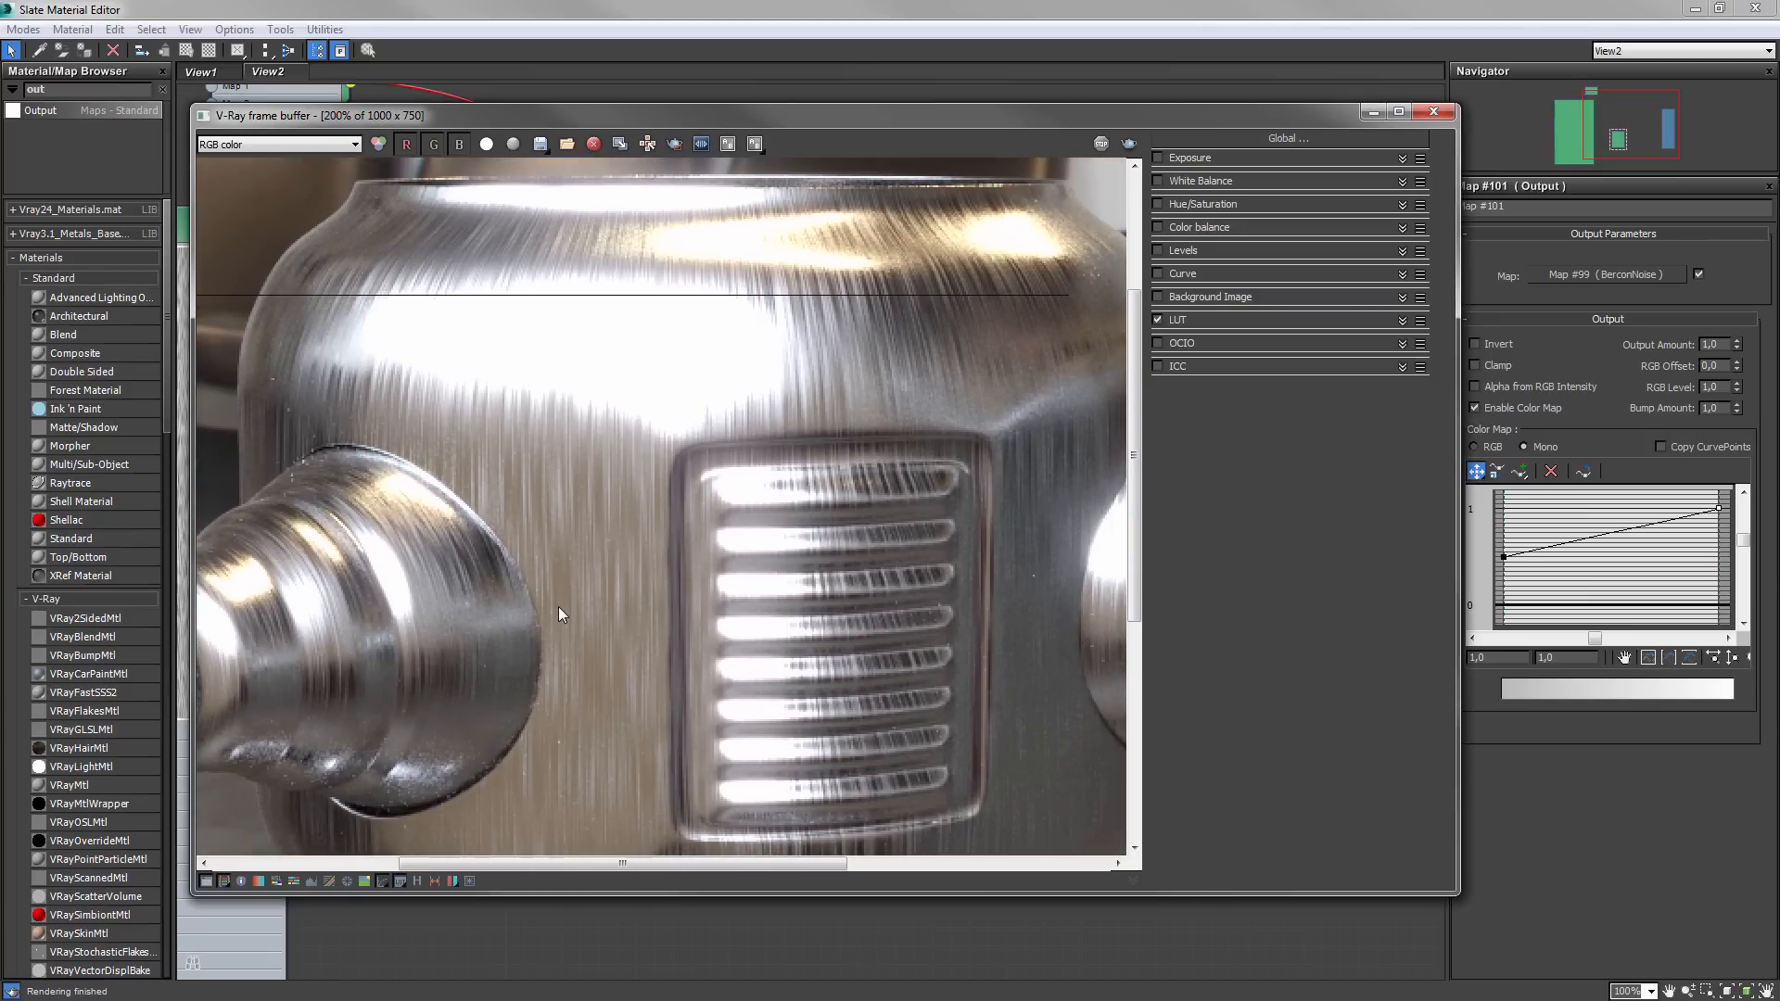
pyautogui.scroll(-1, 562, 607)
pyautogui.scroll(1, 894, 343)
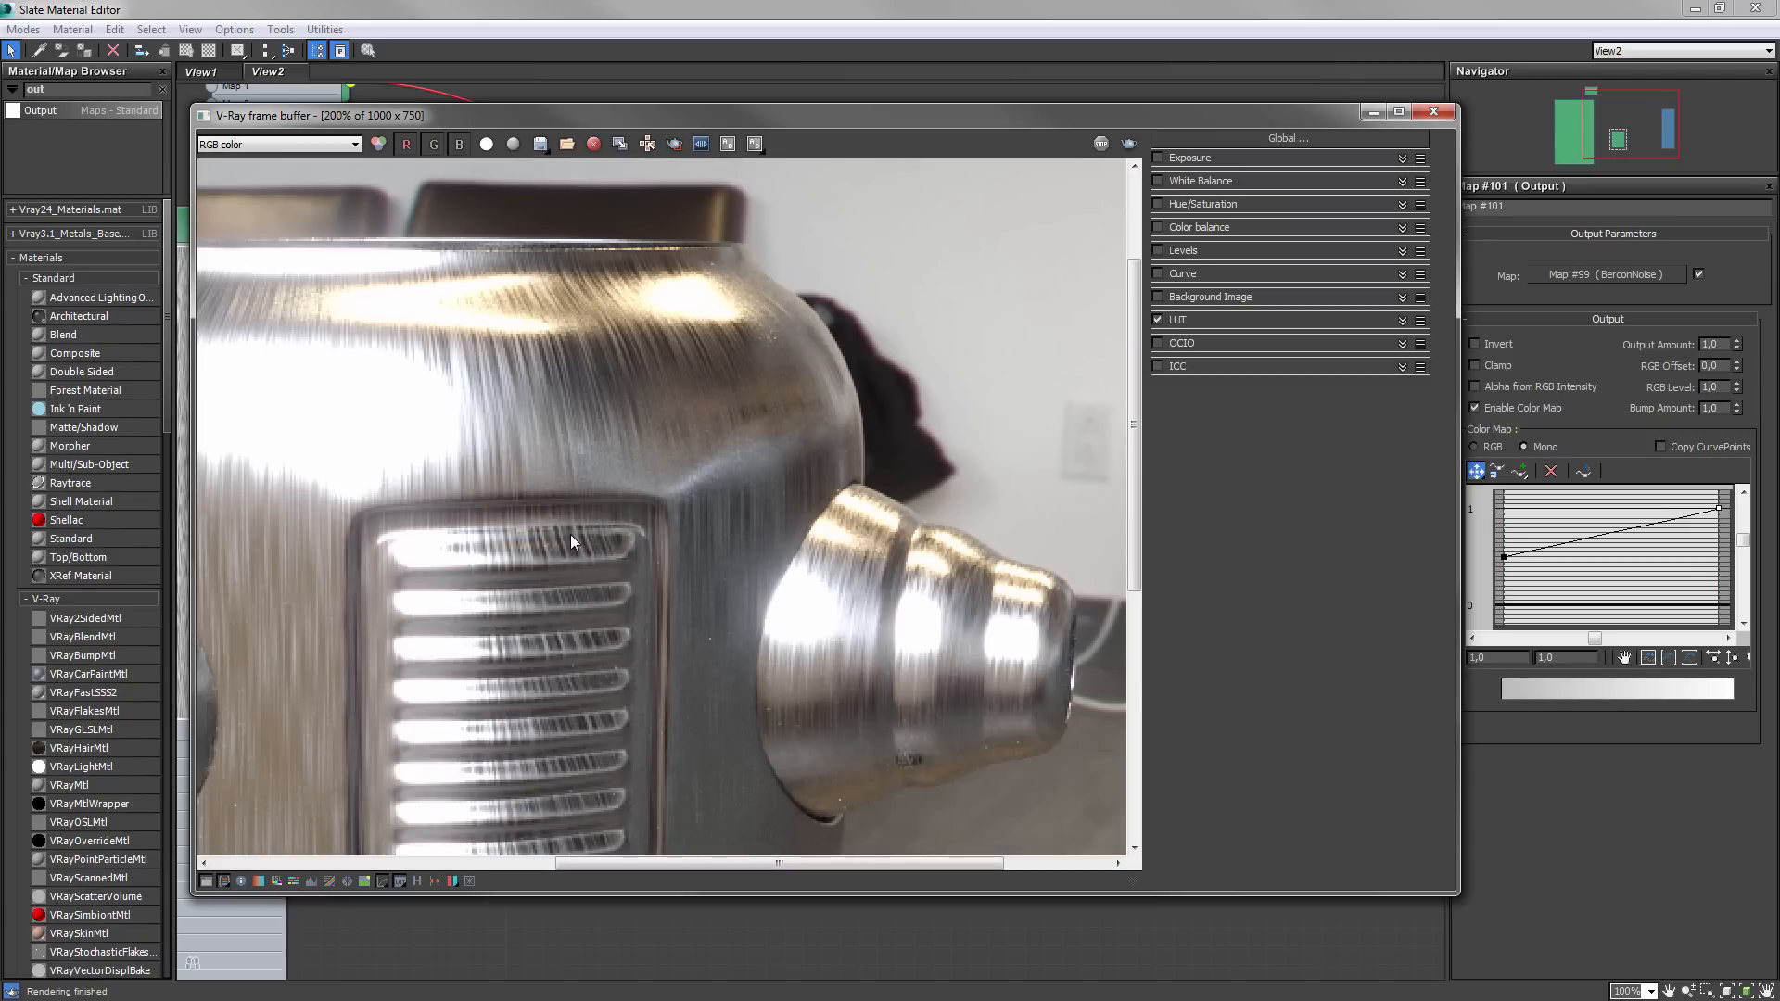
pyautogui.scroll(-1, 543, 553)
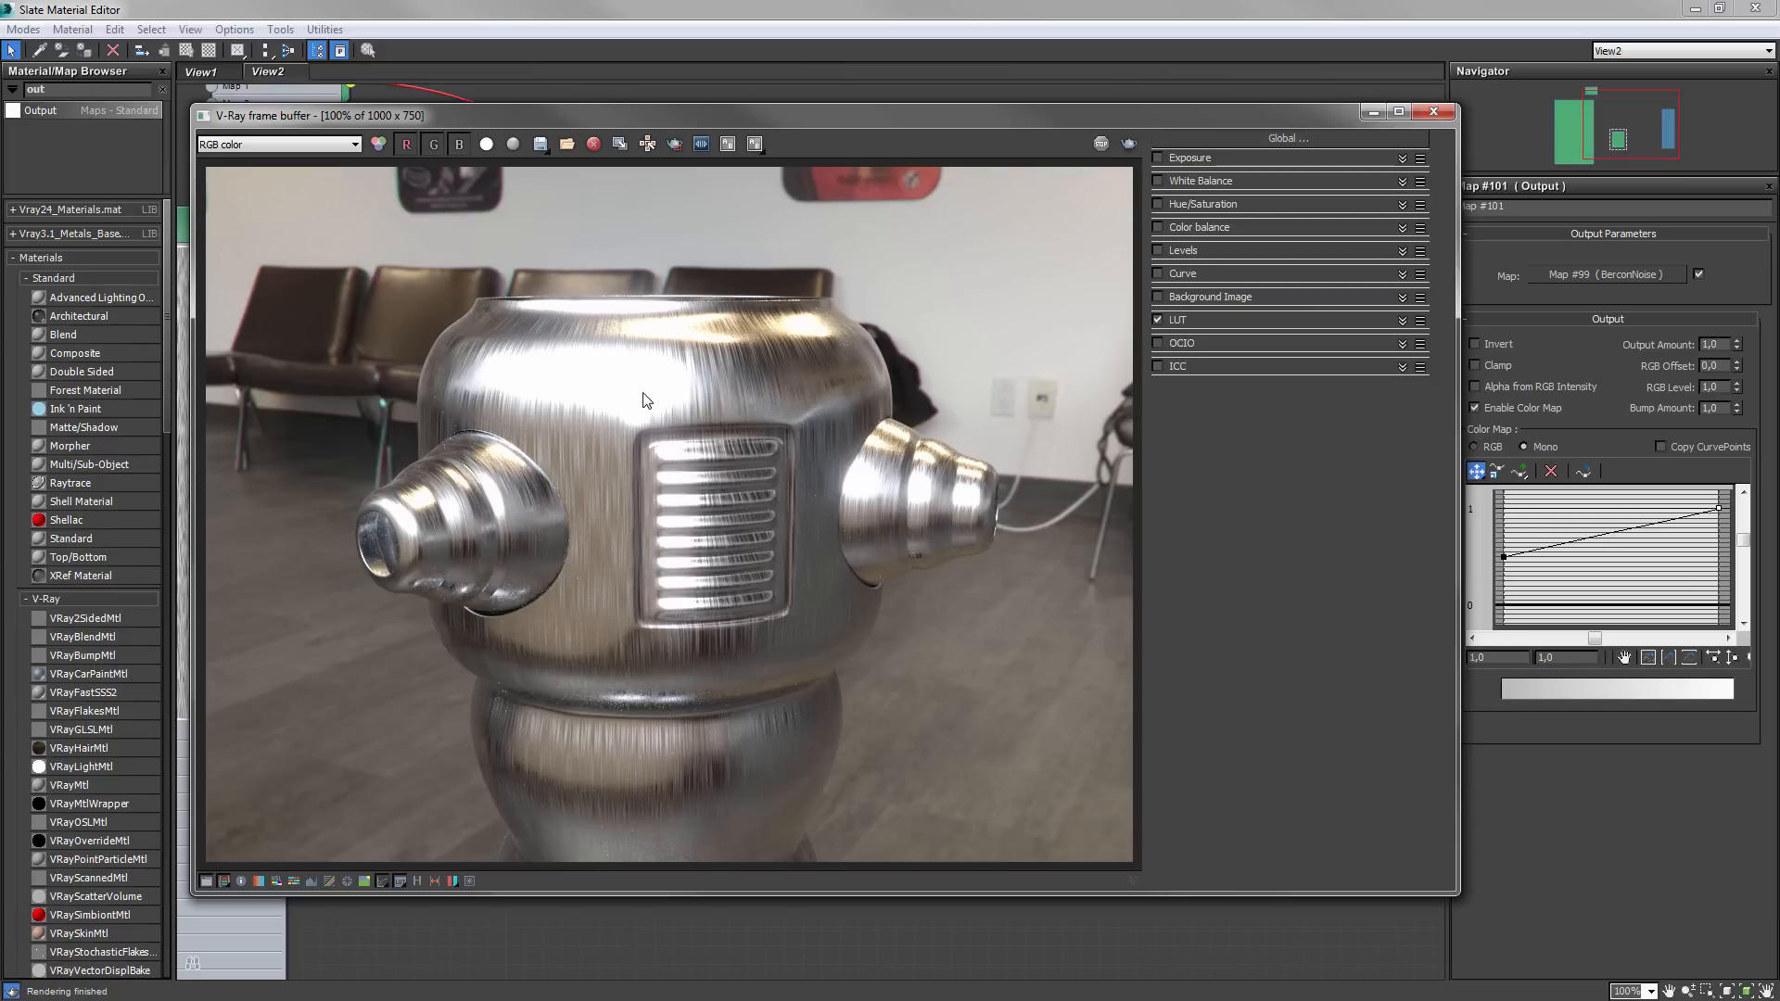
# - Reconnect the BerconNoise map to the iron material's bump slot and set the bump amount to 2
pyautogui.click(1434, 112)
pyautogui.moveTo(293, 629); pyautogui.dragTo(1231, 562)
pyautogui.click(1317, 345)
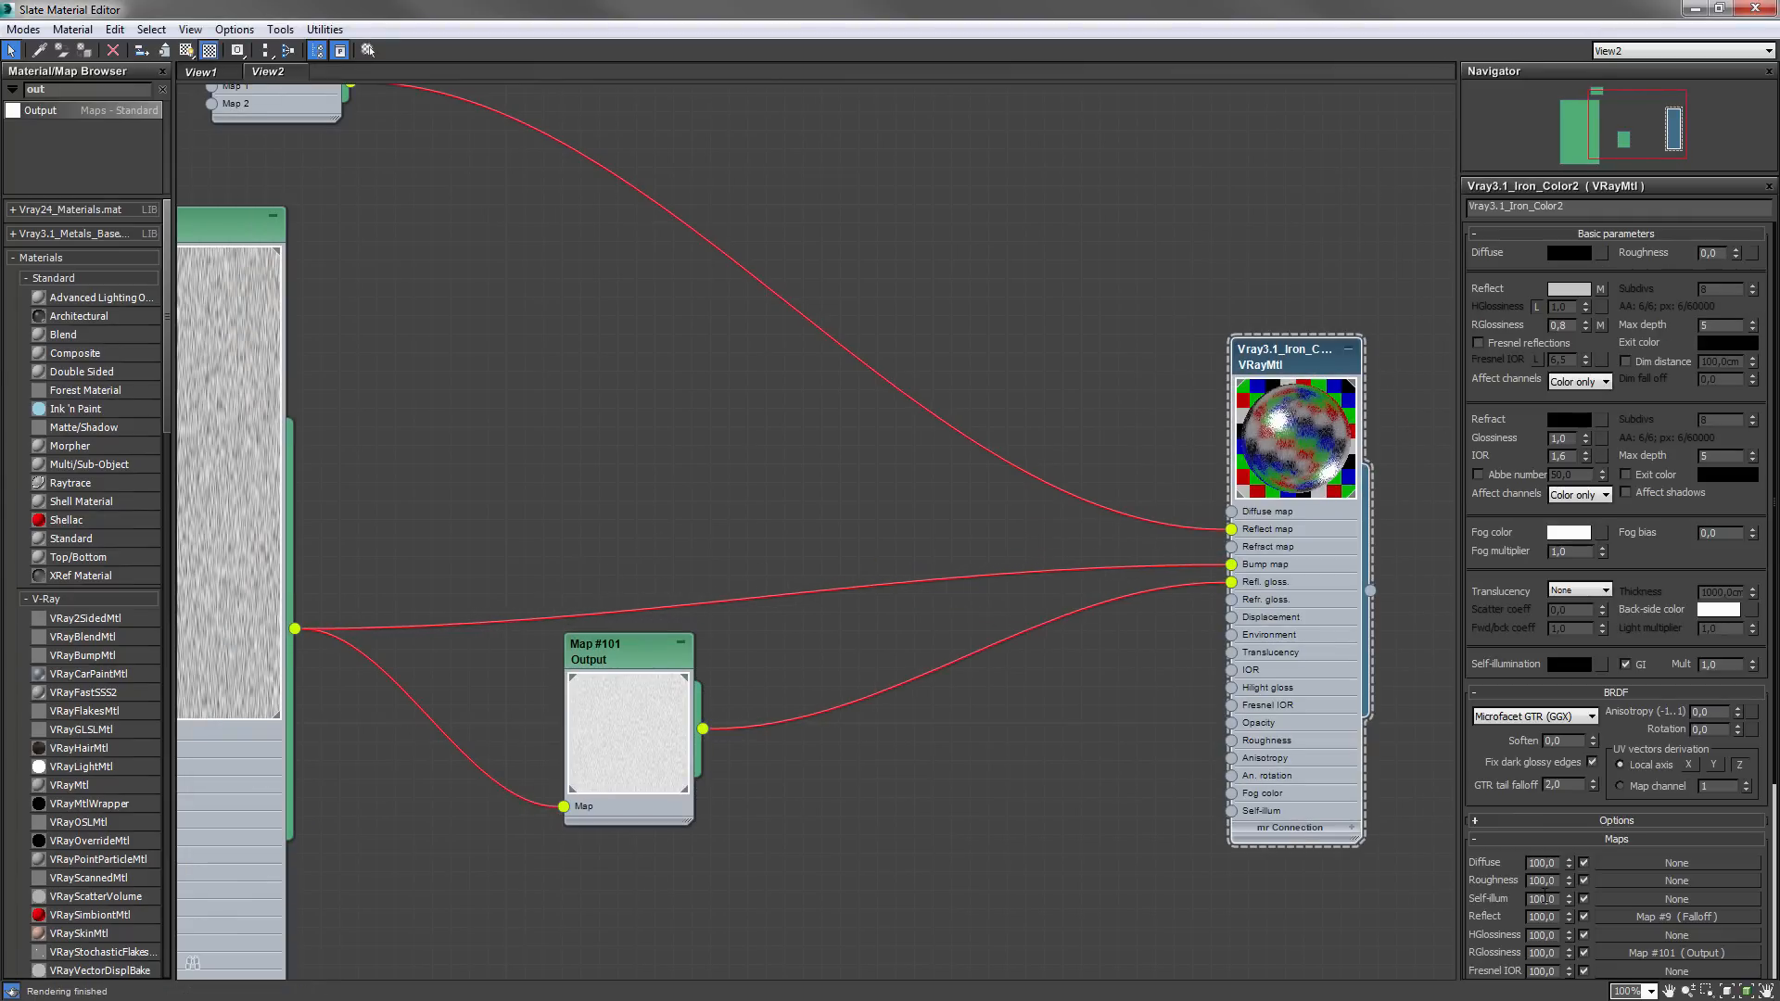
pyautogui.scroll(-3, 1576, 784)
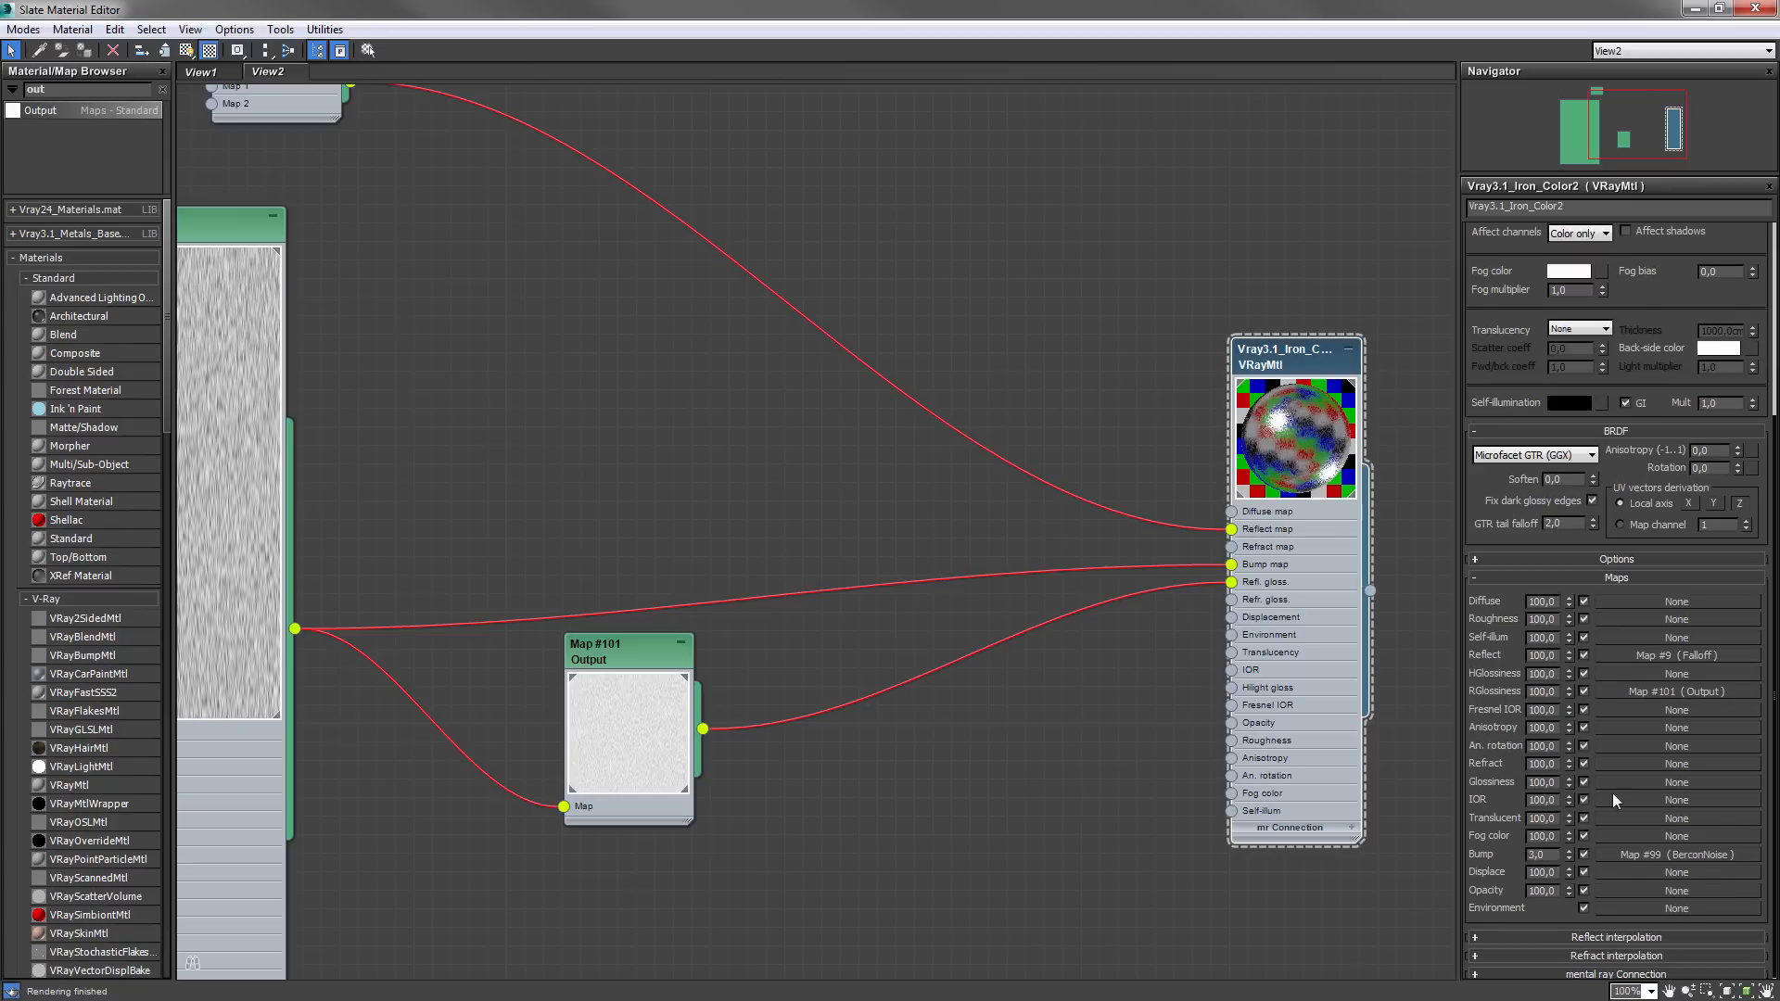
pyautogui.doubleClick(1542, 860)
pyautogui.write('2')
pyautogui.press('Return')
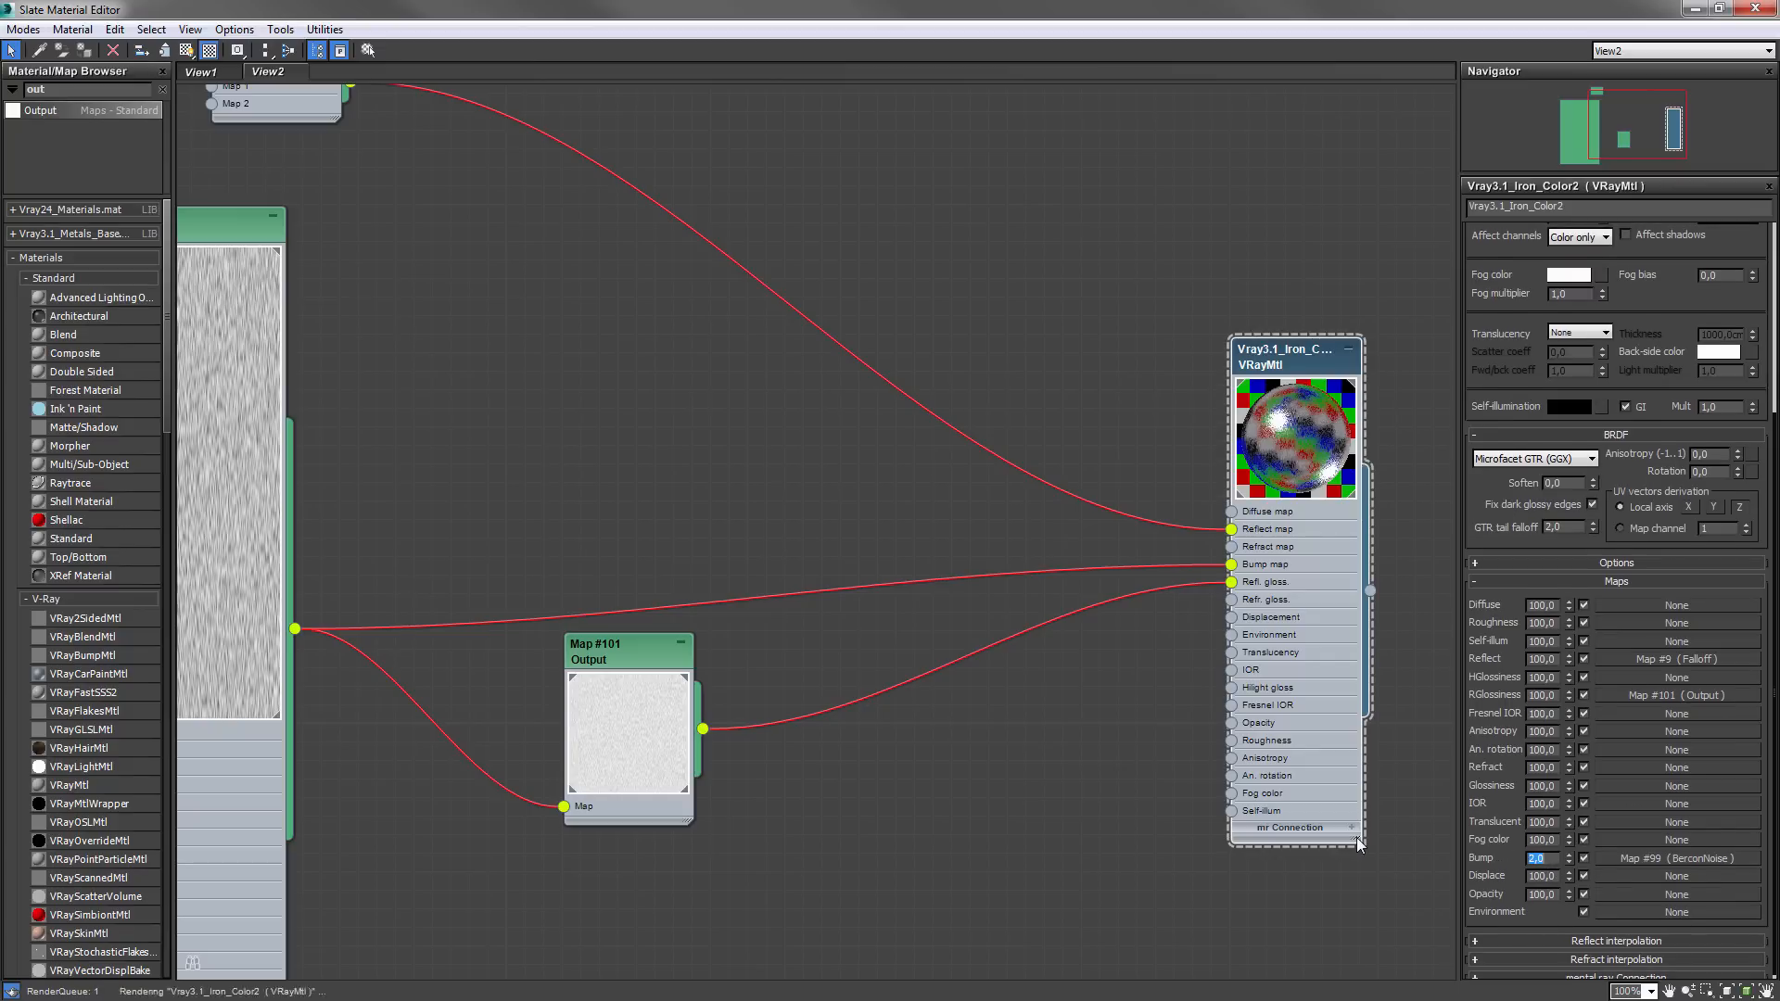
# - Set the Output map's color curve end point to 0.9 and its start point to 0.7
pyautogui.click(627, 650)
pyautogui.moveTo(627, 649); pyautogui.dragTo(645, 651)
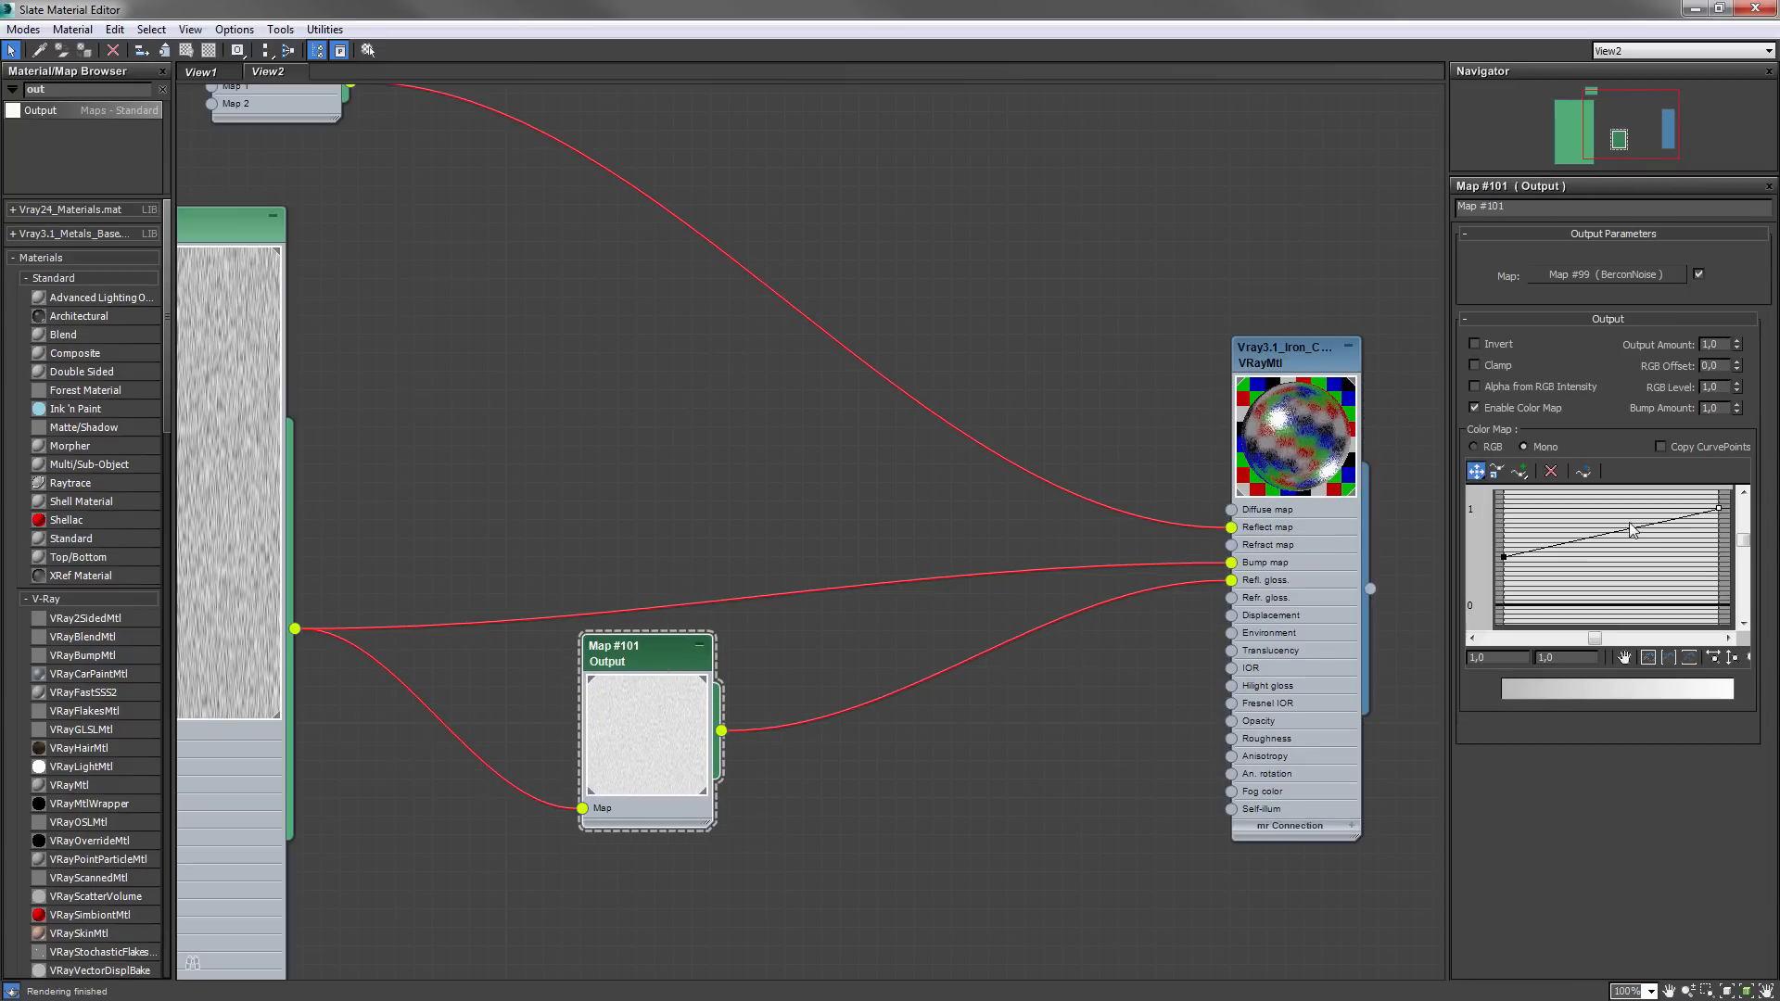
pyautogui.moveTo(1574, 659); pyautogui.dragTo(1288, 684)
pyautogui.write('0,9')
pyautogui.press('Return')
pyautogui.moveTo(1493, 531); pyautogui.dragTo(1517, 572)
pyautogui.moveTo(1583, 658); pyautogui.dragTo(1255, 703)
pyautogui.write('0,7')
pyautogui.press('Return')
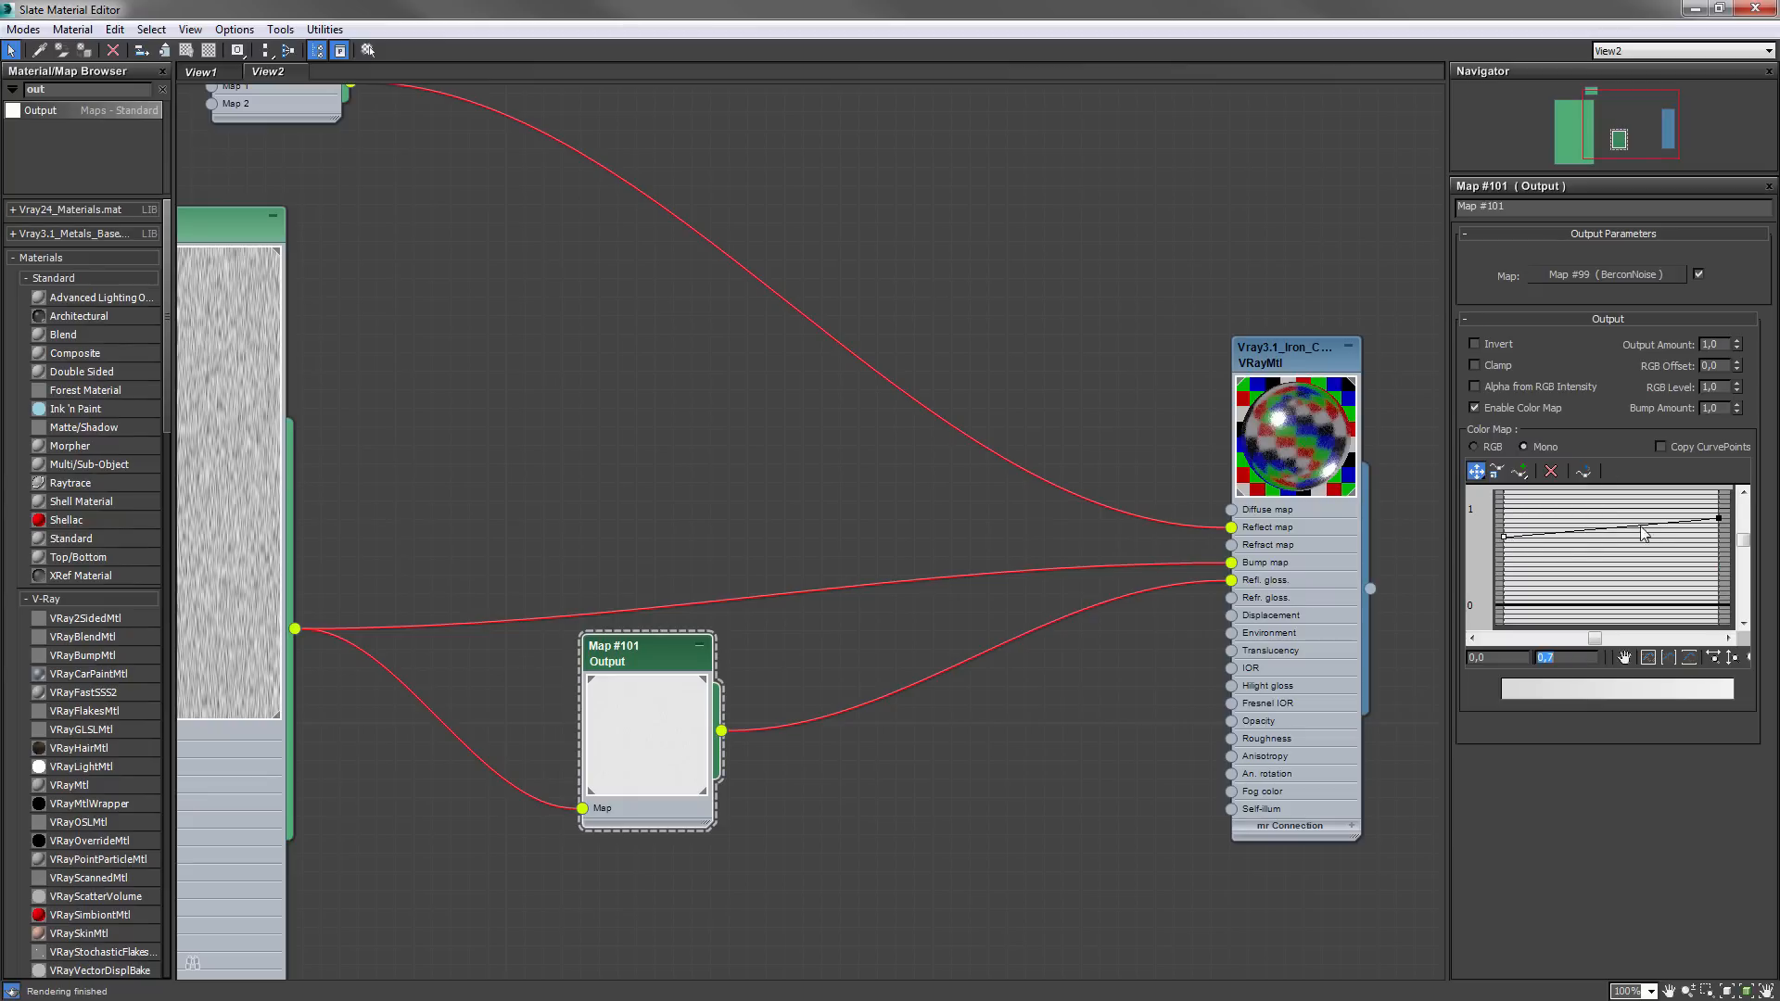
# - Fine-tune the color curve to about 0.63 at its start and about 0.85 at its end, and render the robot
pyautogui.moveTo(1502, 535); pyautogui.dragTo(1502, 544)
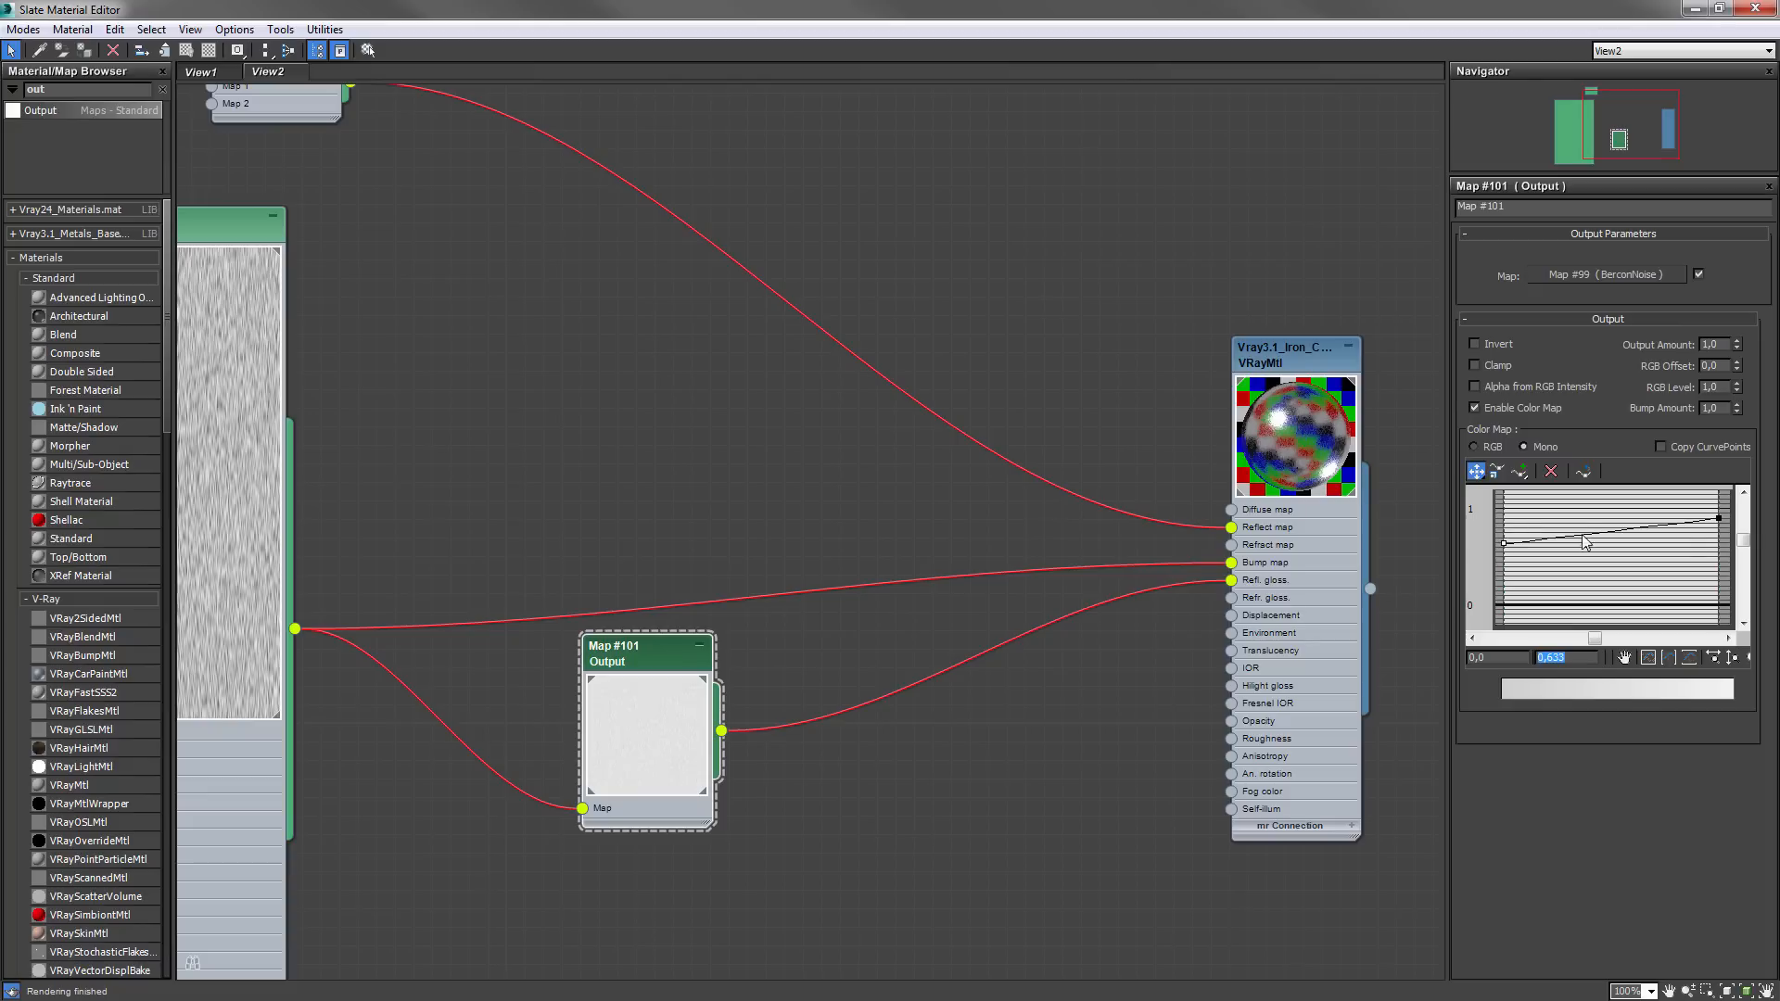
pyautogui.moveTo(1718, 517); pyautogui.dragTo(1719, 523)
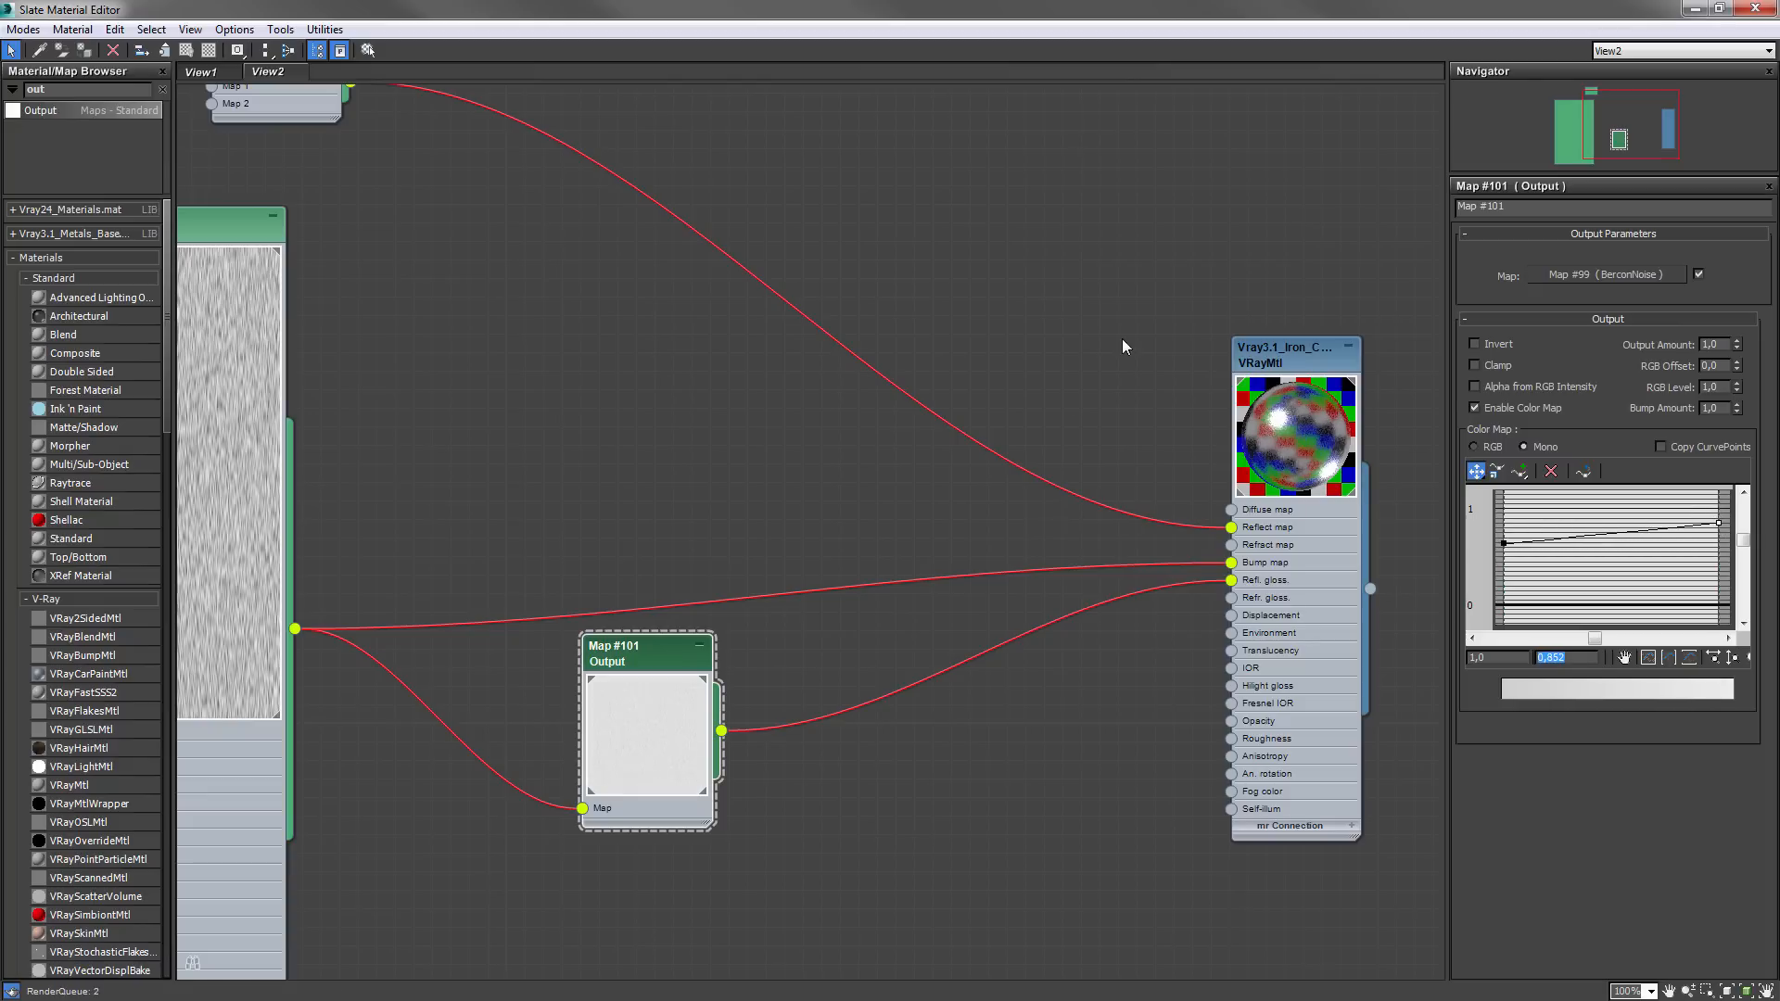
pyautogui.hotkey('shift', 'q')
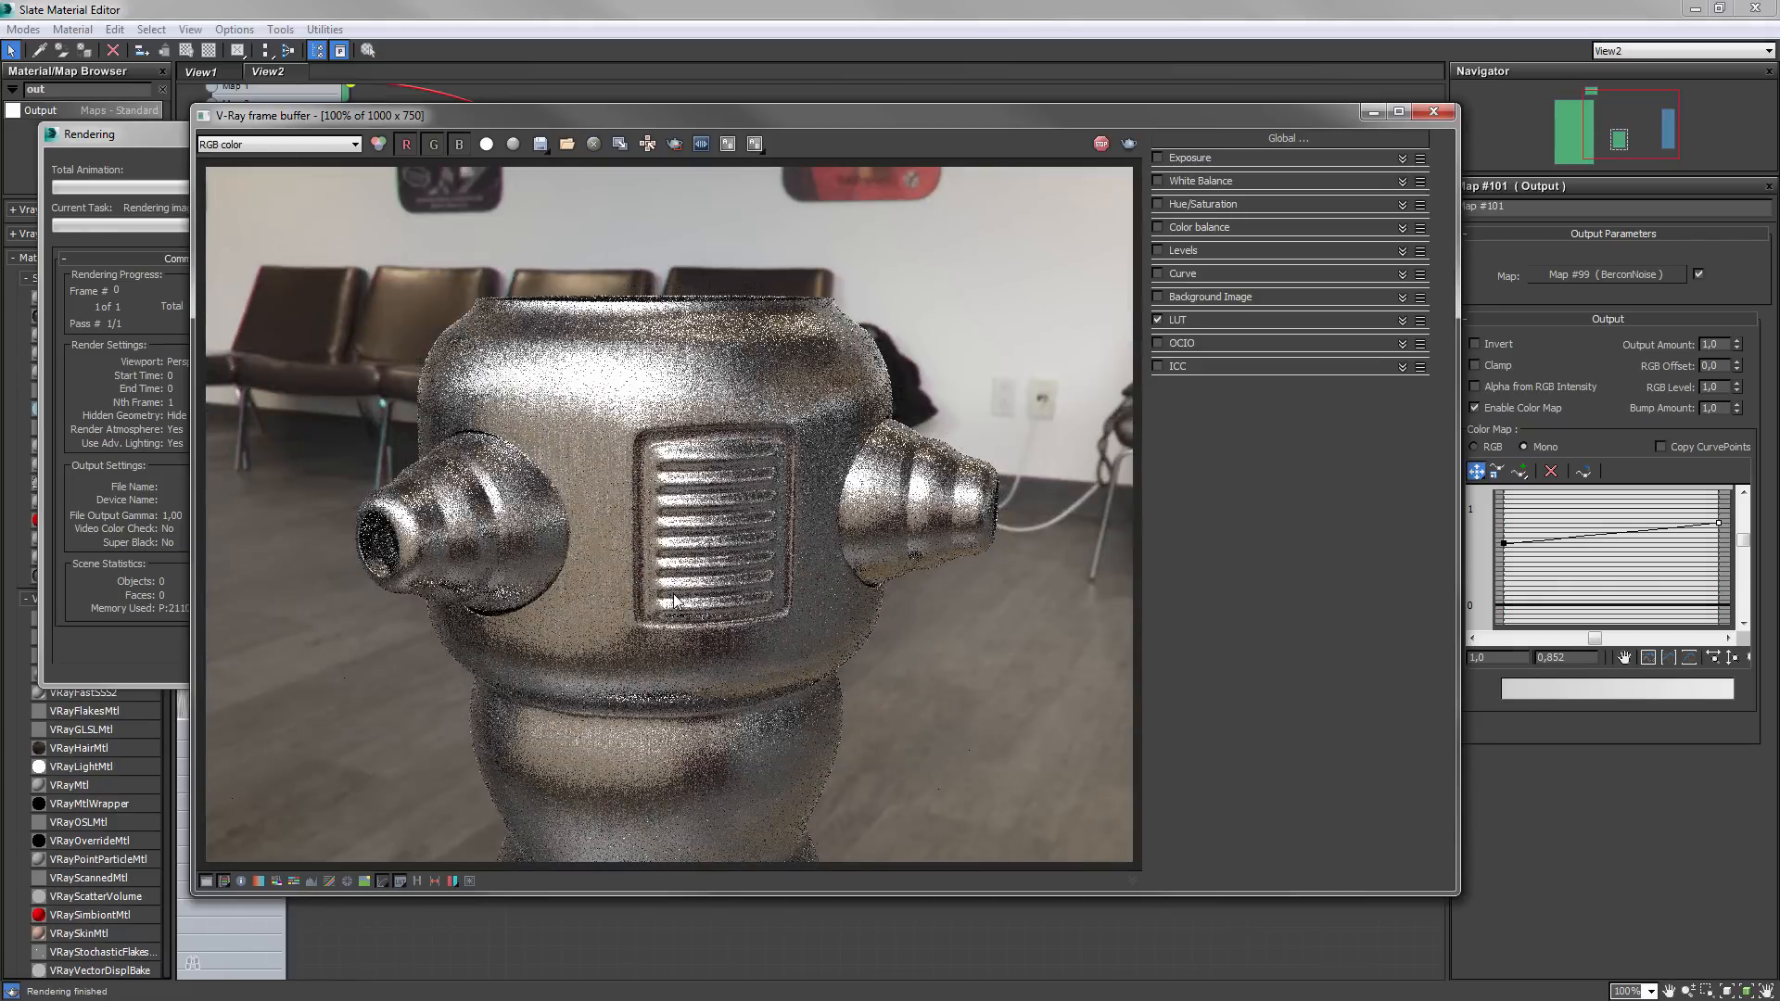
# - Examine the new render up close around the arm socket, vent grille and lower torso, and close the frame buffer
pyautogui.scroll(2, 664, 532)
pyautogui.moveTo(664, 532); pyautogui.dragTo(705, 300, button='middle')
pyautogui.moveTo(679, 565); pyautogui.dragTo(731, 584, button='middle')
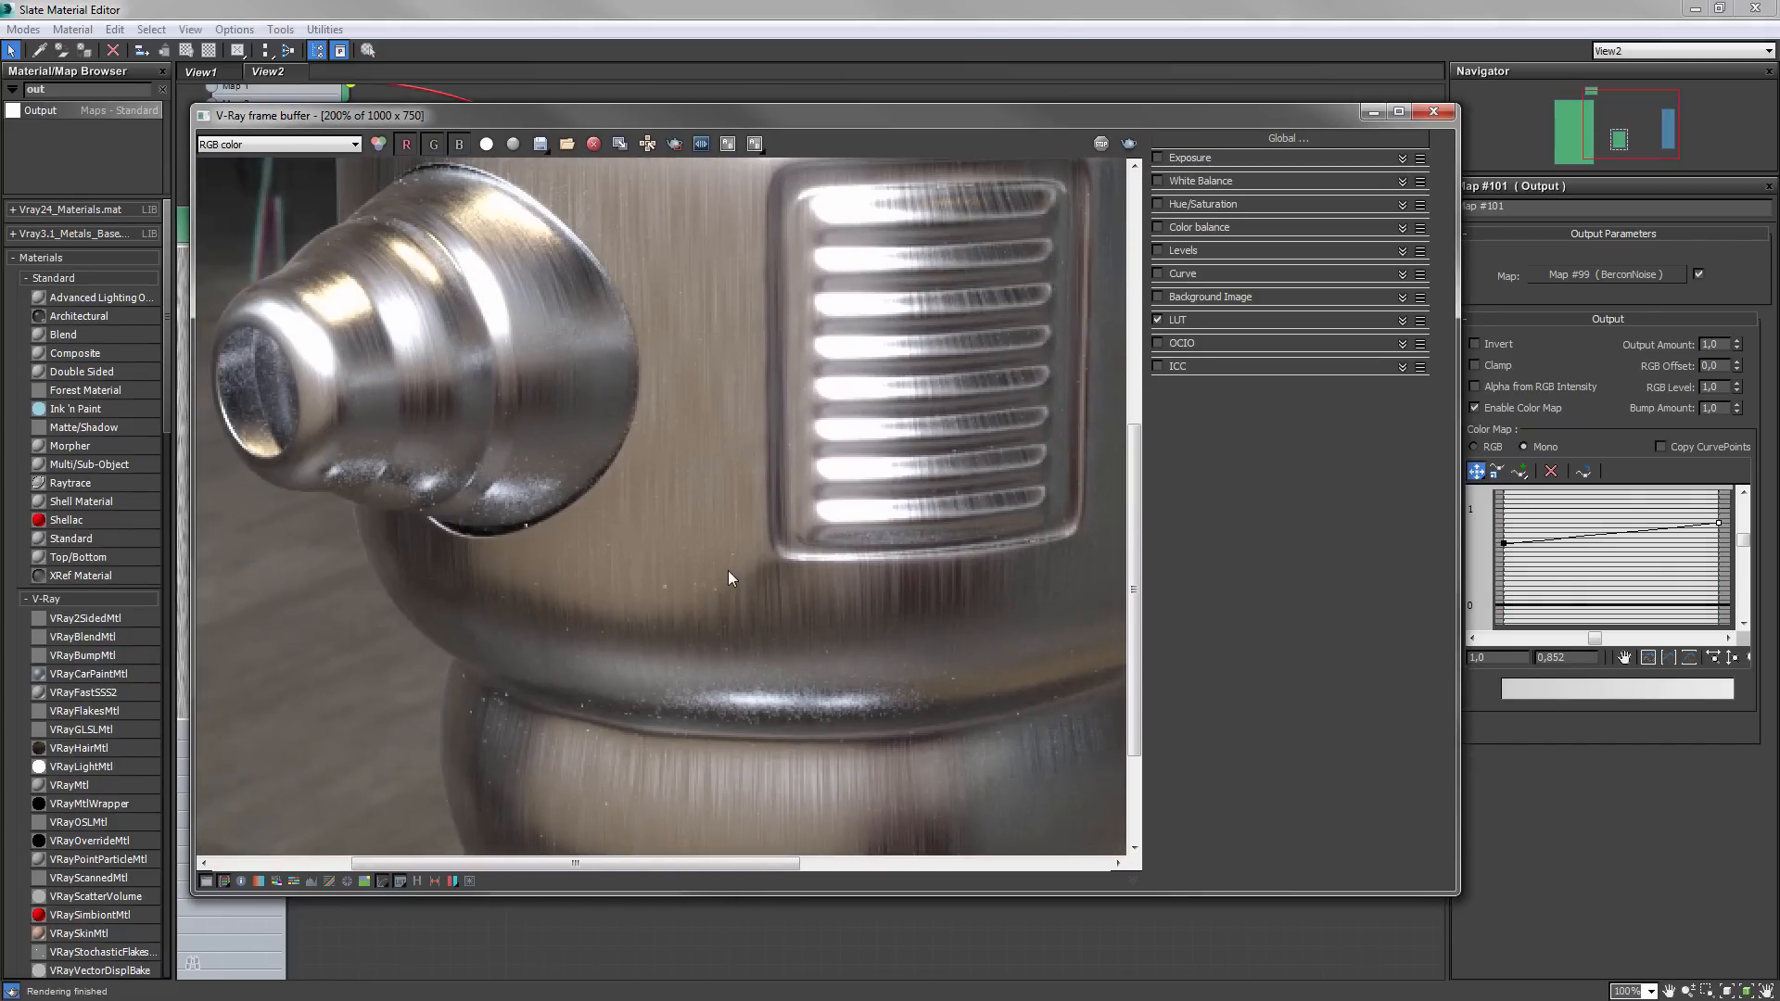
pyautogui.scroll(-2, 675, 610)
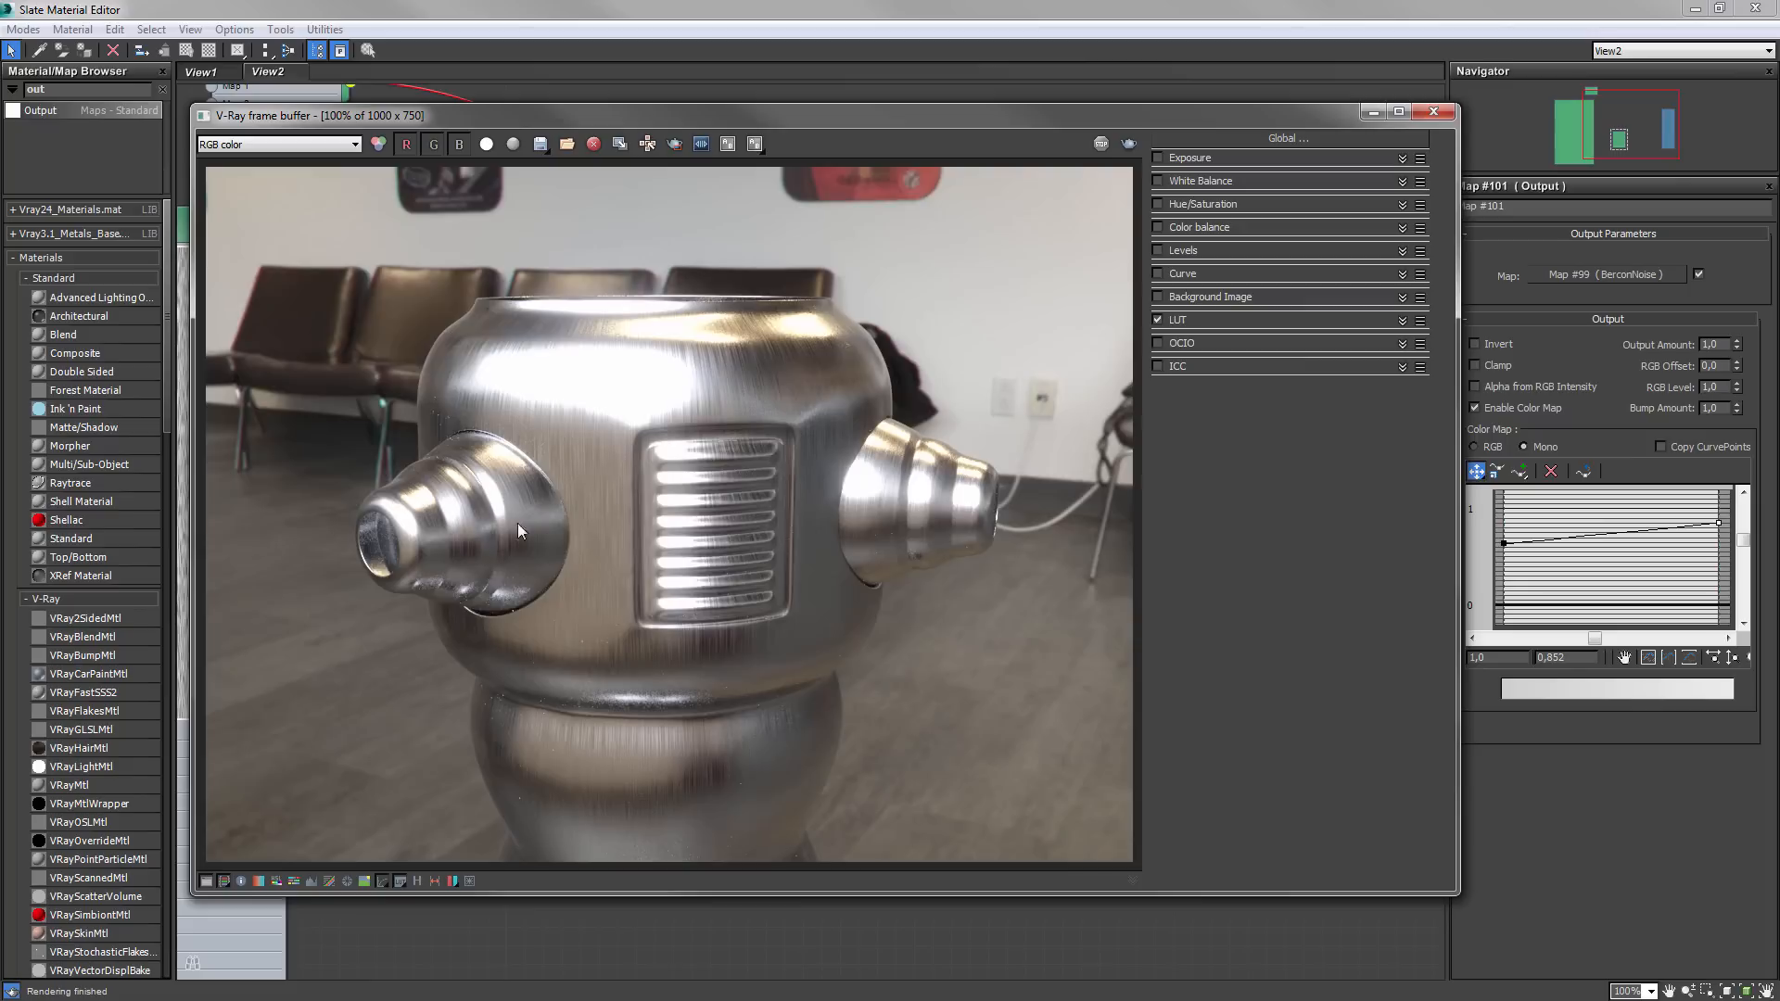
pyautogui.scroll(2, 517, 523)
pyautogui.moveTo(484, 515); pyautogui.dragTo(682, 445, button='middle')
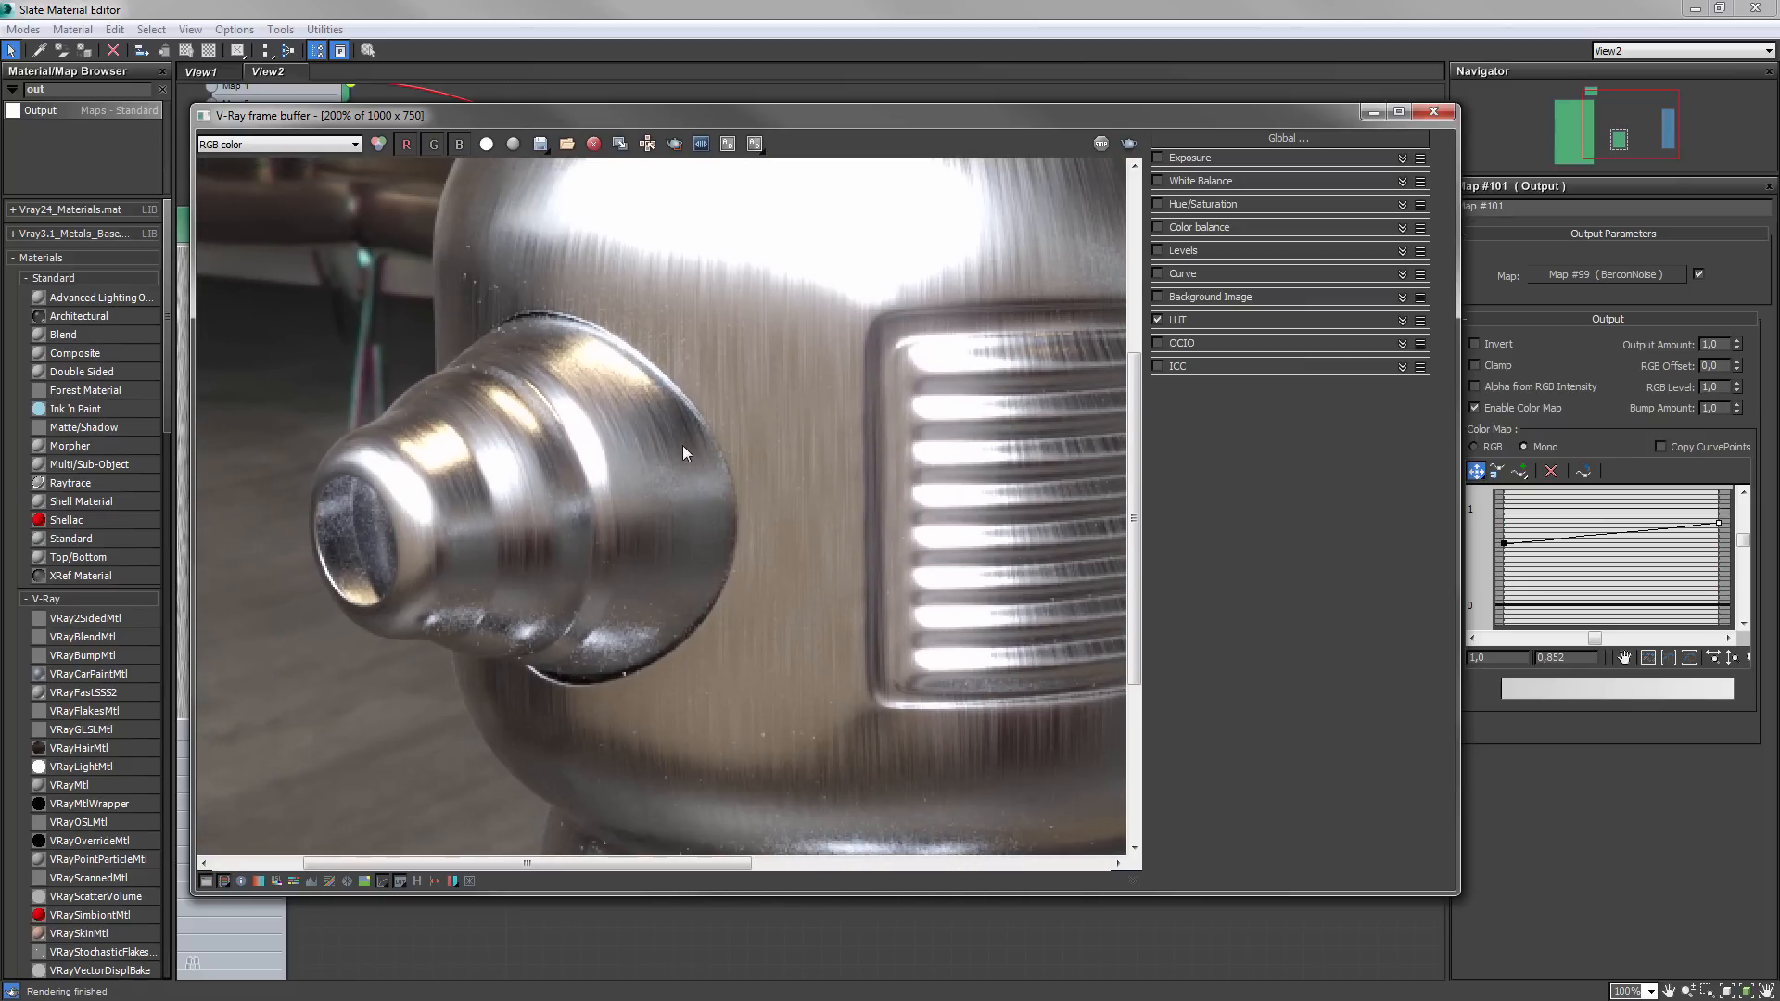
pyautogui.scroll(-2, 711, 468)
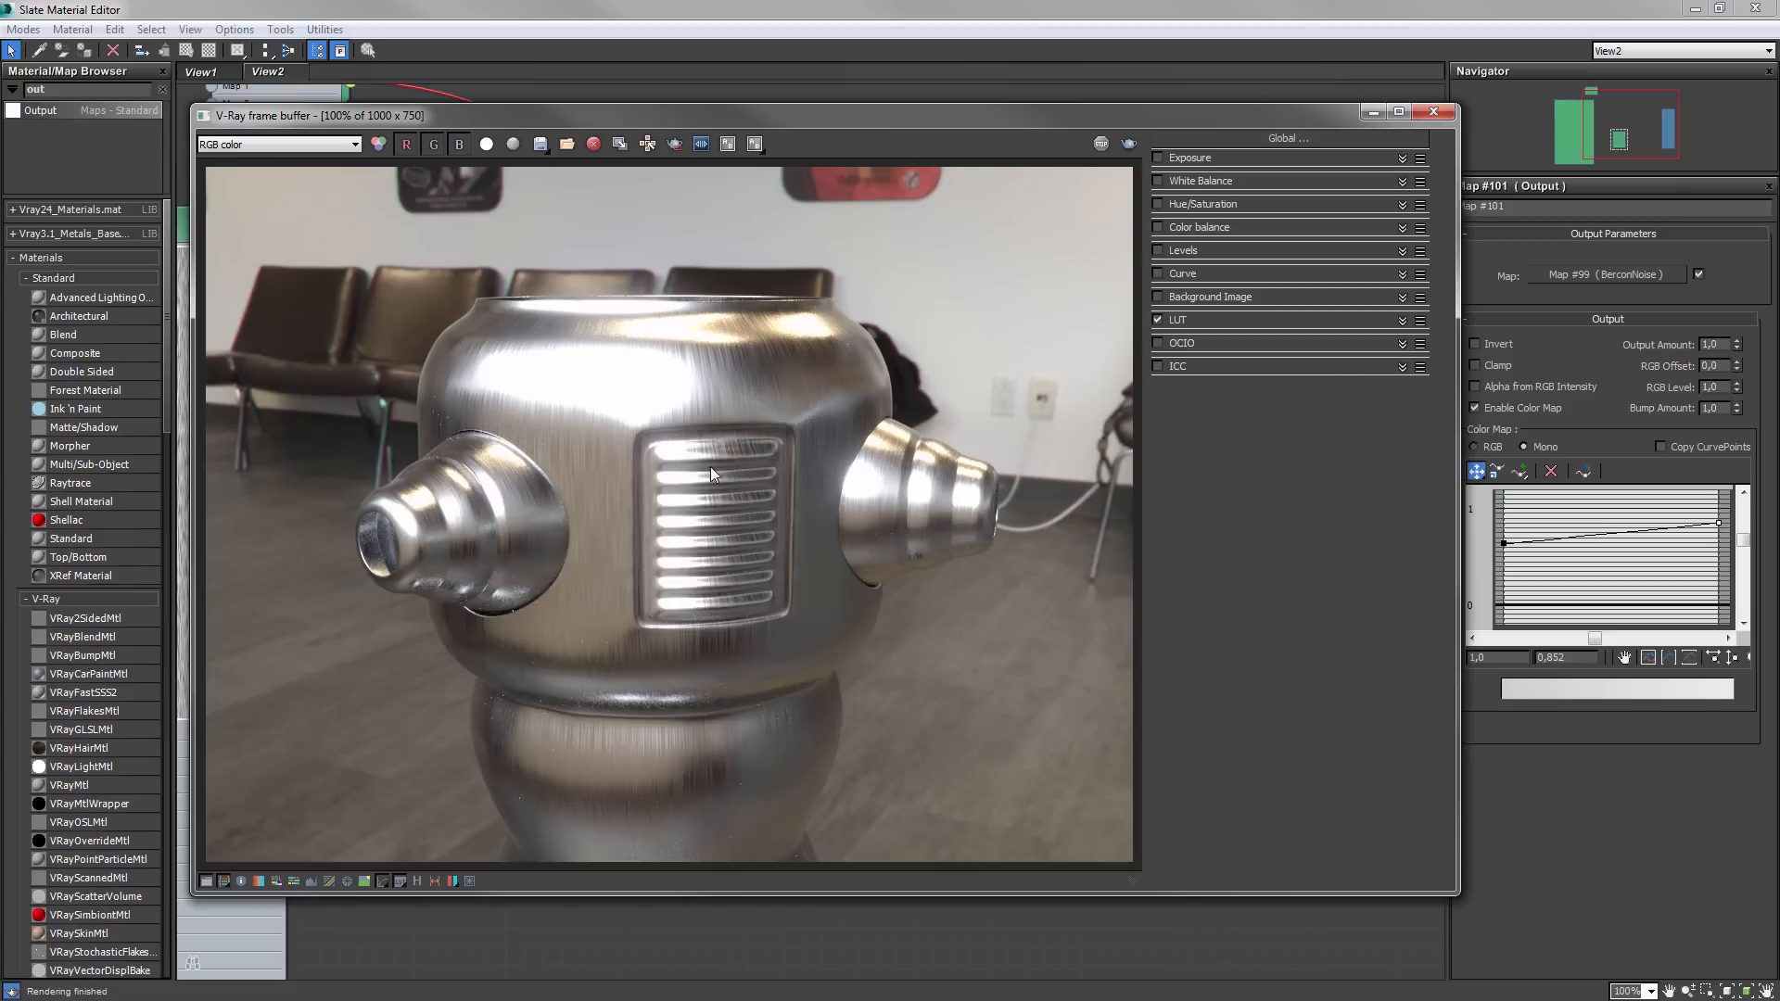
pyautogui.scroll(1, 797, 435)
pyautogui.scroll(-1, 686, 654)
pyautogui.scroll(1, 621, 686)
pyautogui.scroll(-1, 570, 683)
pyautogui.click(1433, 111)
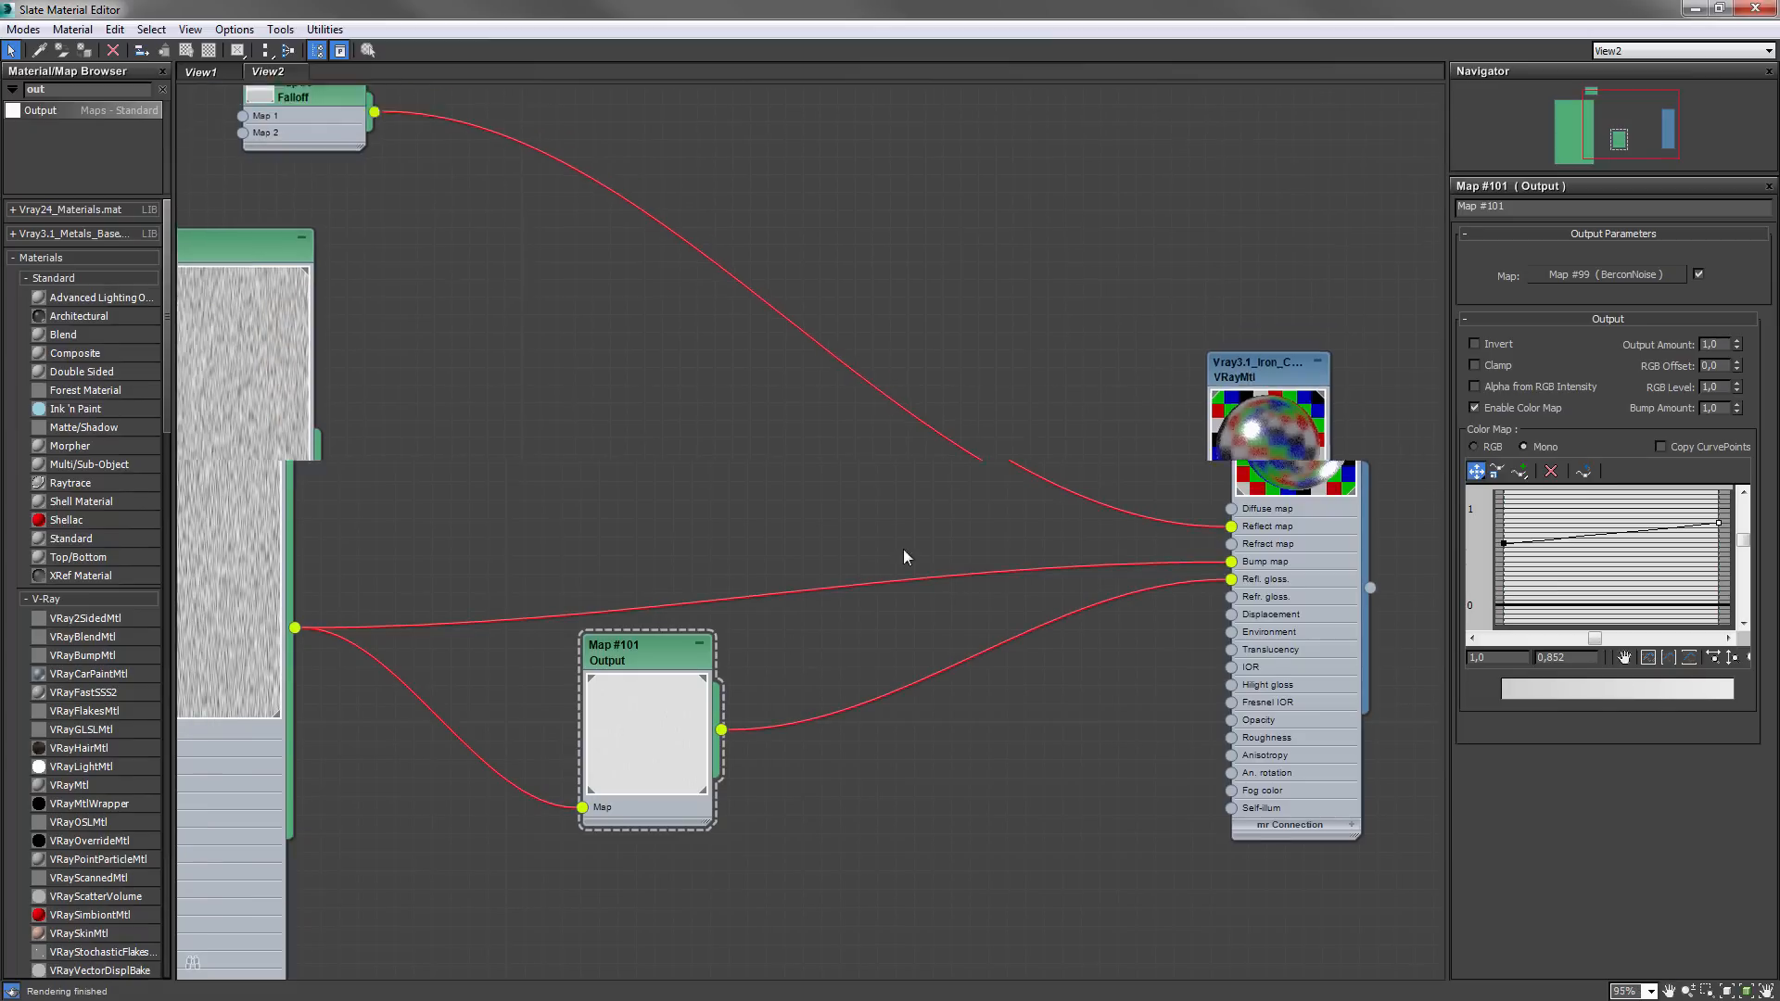
# - Move the Output node lower in the graph and open the iron material's parameters
pyautogui.scroll(-2, 815, 649)
pyautogui.moveTo(668, 666); pyautogui.dragTo(683, 709)
pyautogui.click(1206, 399)
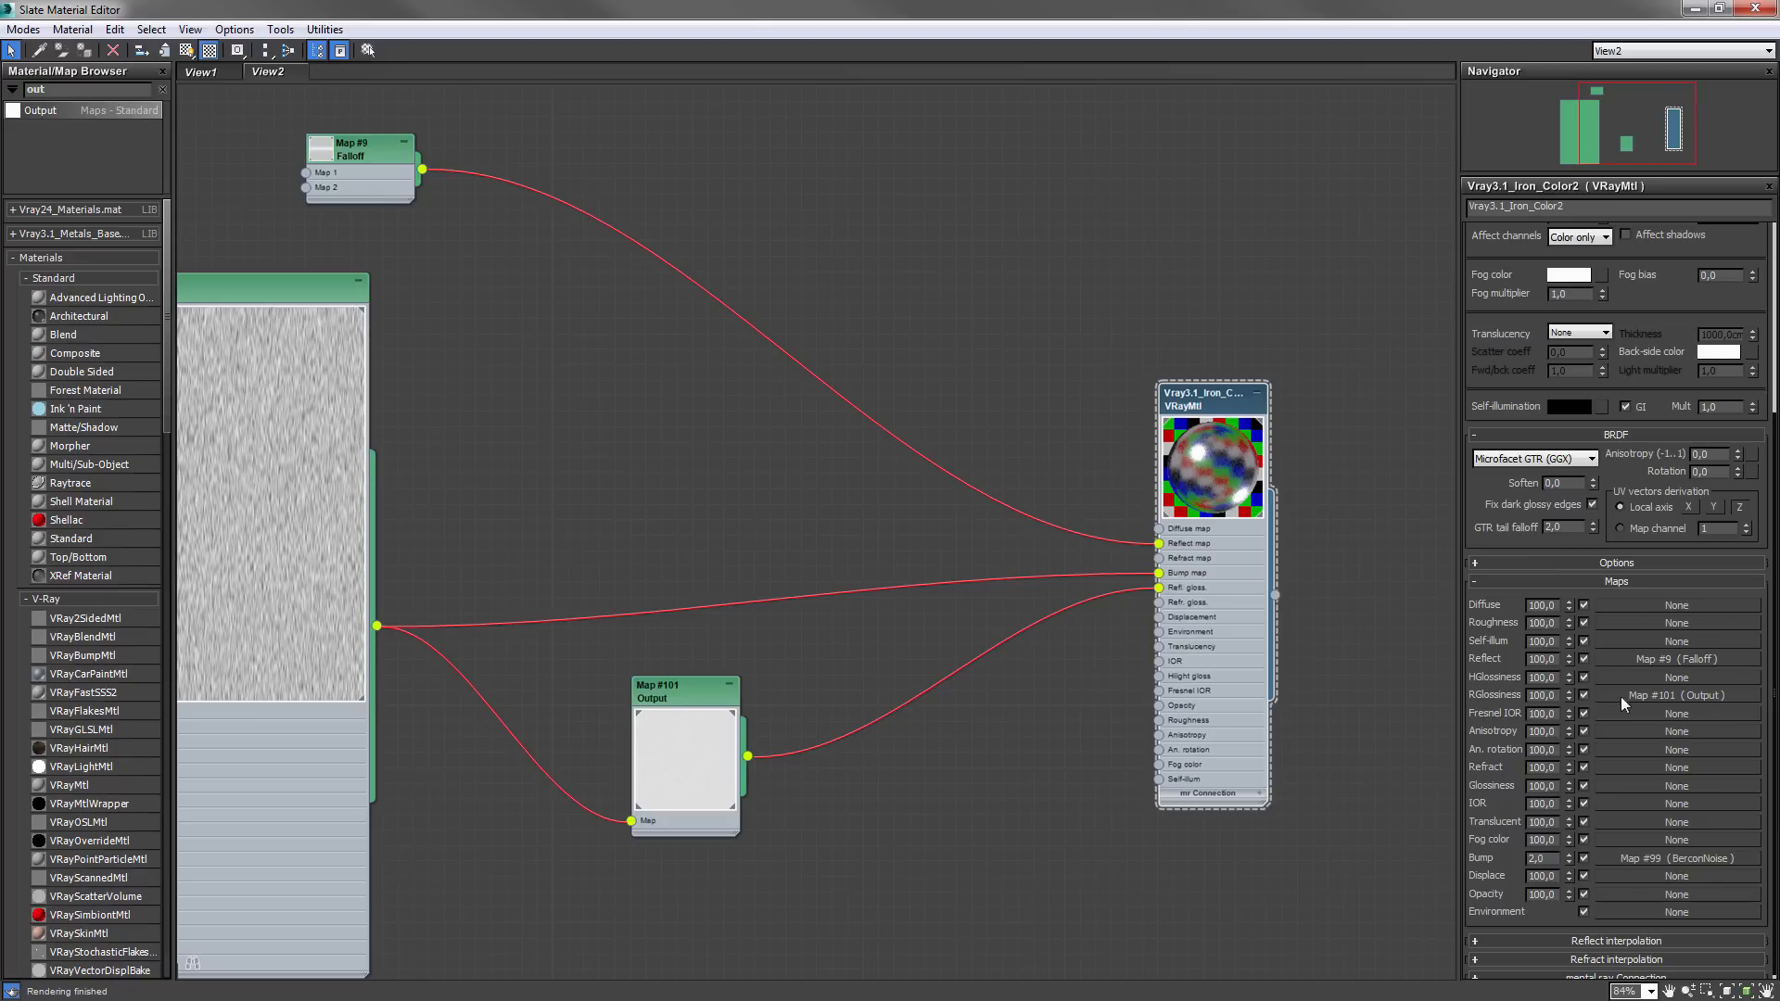
# - Try a reflection glossiness map amount of 50 on the iron material and set it back to 100
pyautogui.doubleClick(1559, 695)
pyautogui.write('50')
pyautogui.press('Return')
pyautogui.write('100')
pyautogui.press('Return')
# - Reposition the Output node and flatten its color curve, raising the start point and lowering the end point to 0.804
pyautogui.moveTo(689, 709); pyautogui.dragTo(720, 730)
pyautogui.doubleClick(714, 714)
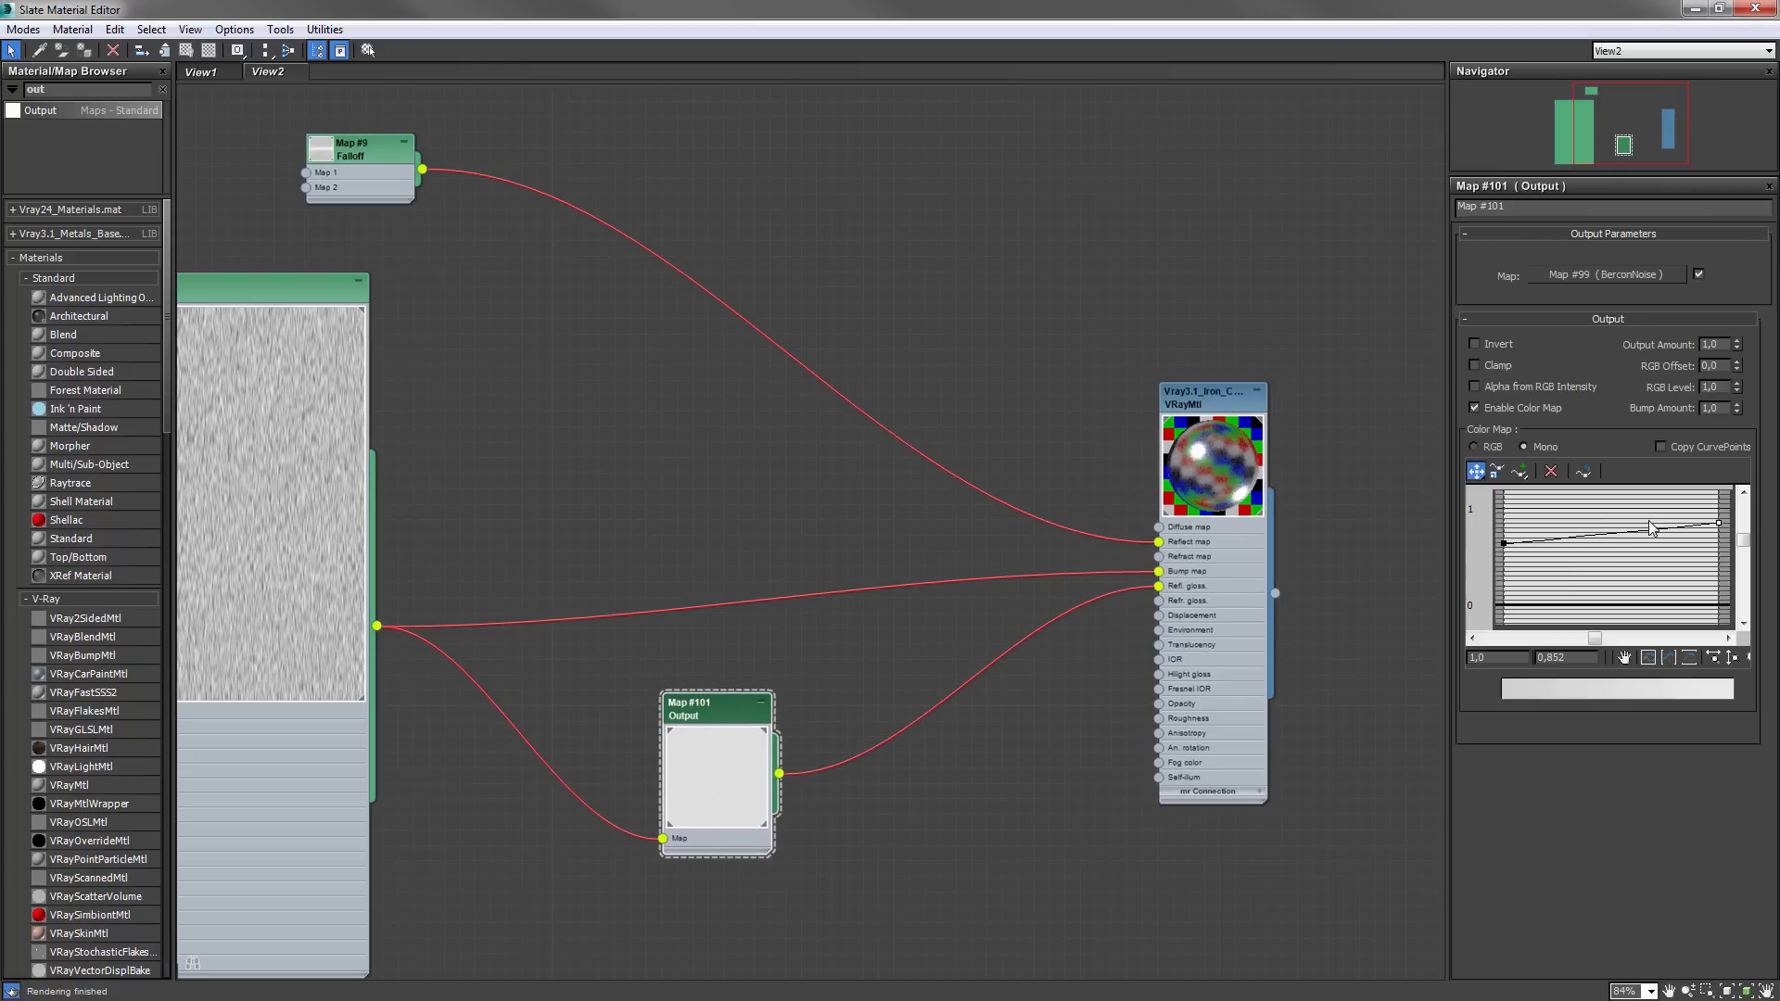
pyautogui.moveTo(1504, 543); pyautogui.dragTo(1719, 529)
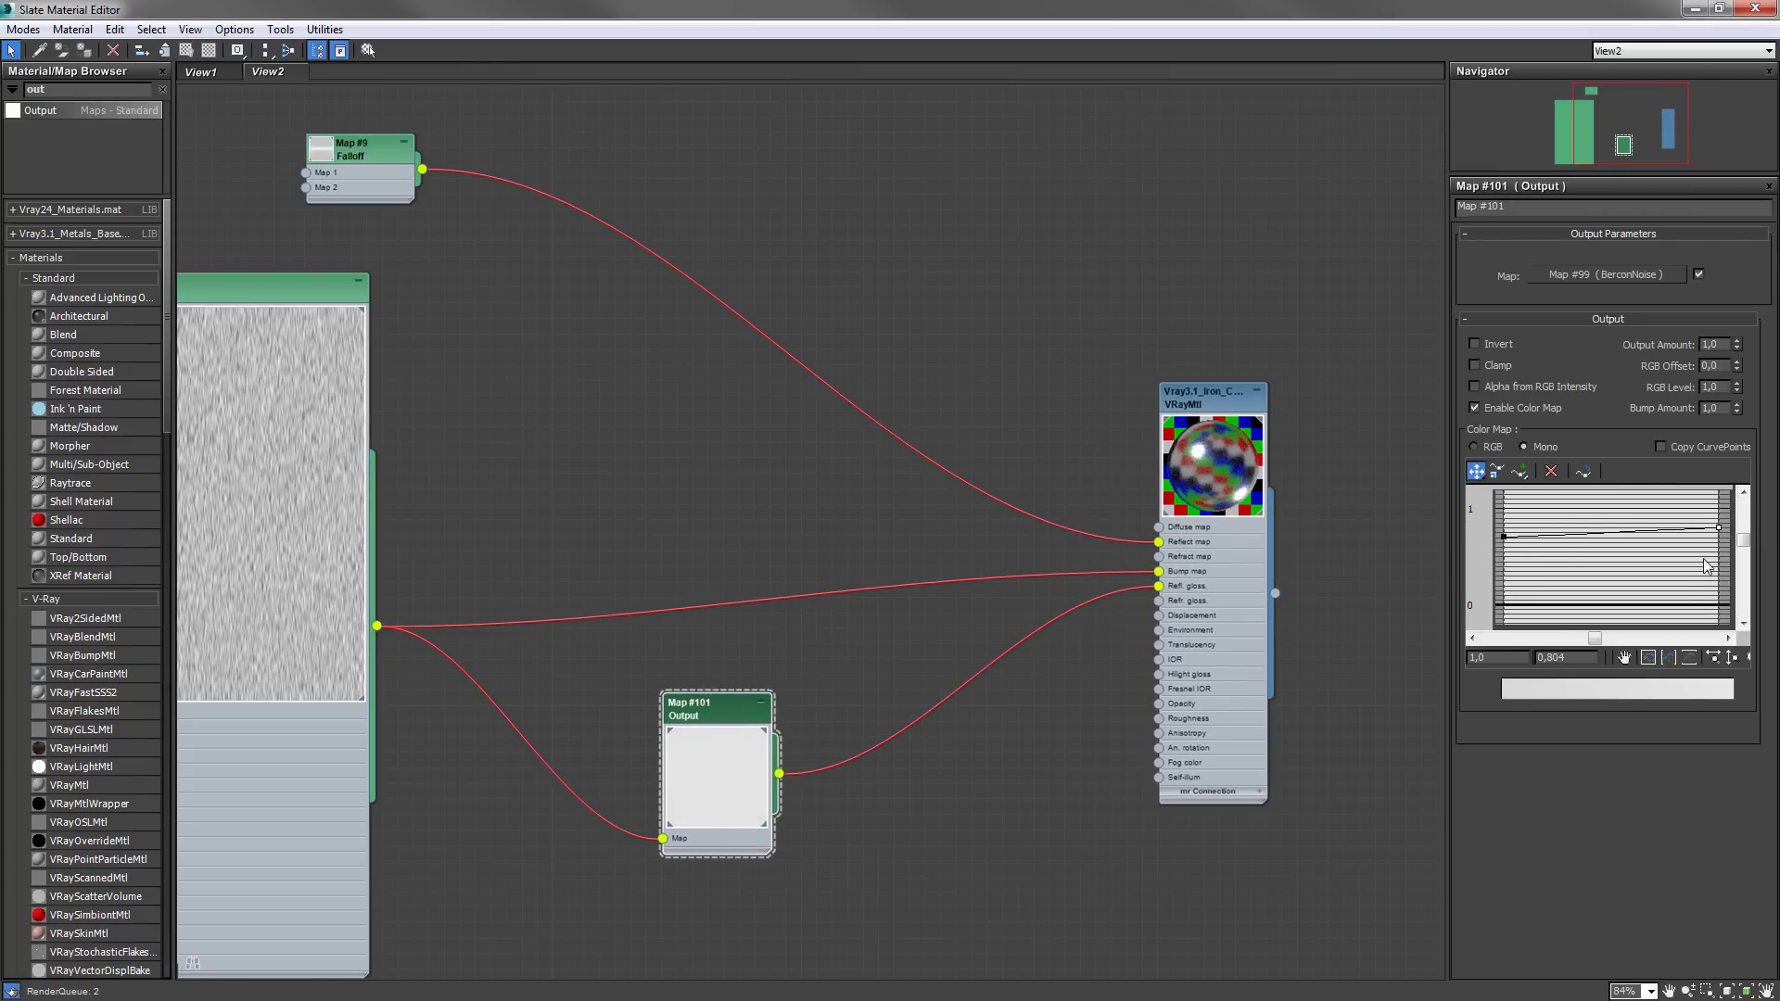
# - Tidy the node graph by repositioning the BerconNoise, Falloff, material and Output nodes with more space between them
pyautogui.moveTo(683, 603); pyautogui.dragTo(830, 509, button='middle')
pyautogui.scroll(-1, 829, 509)
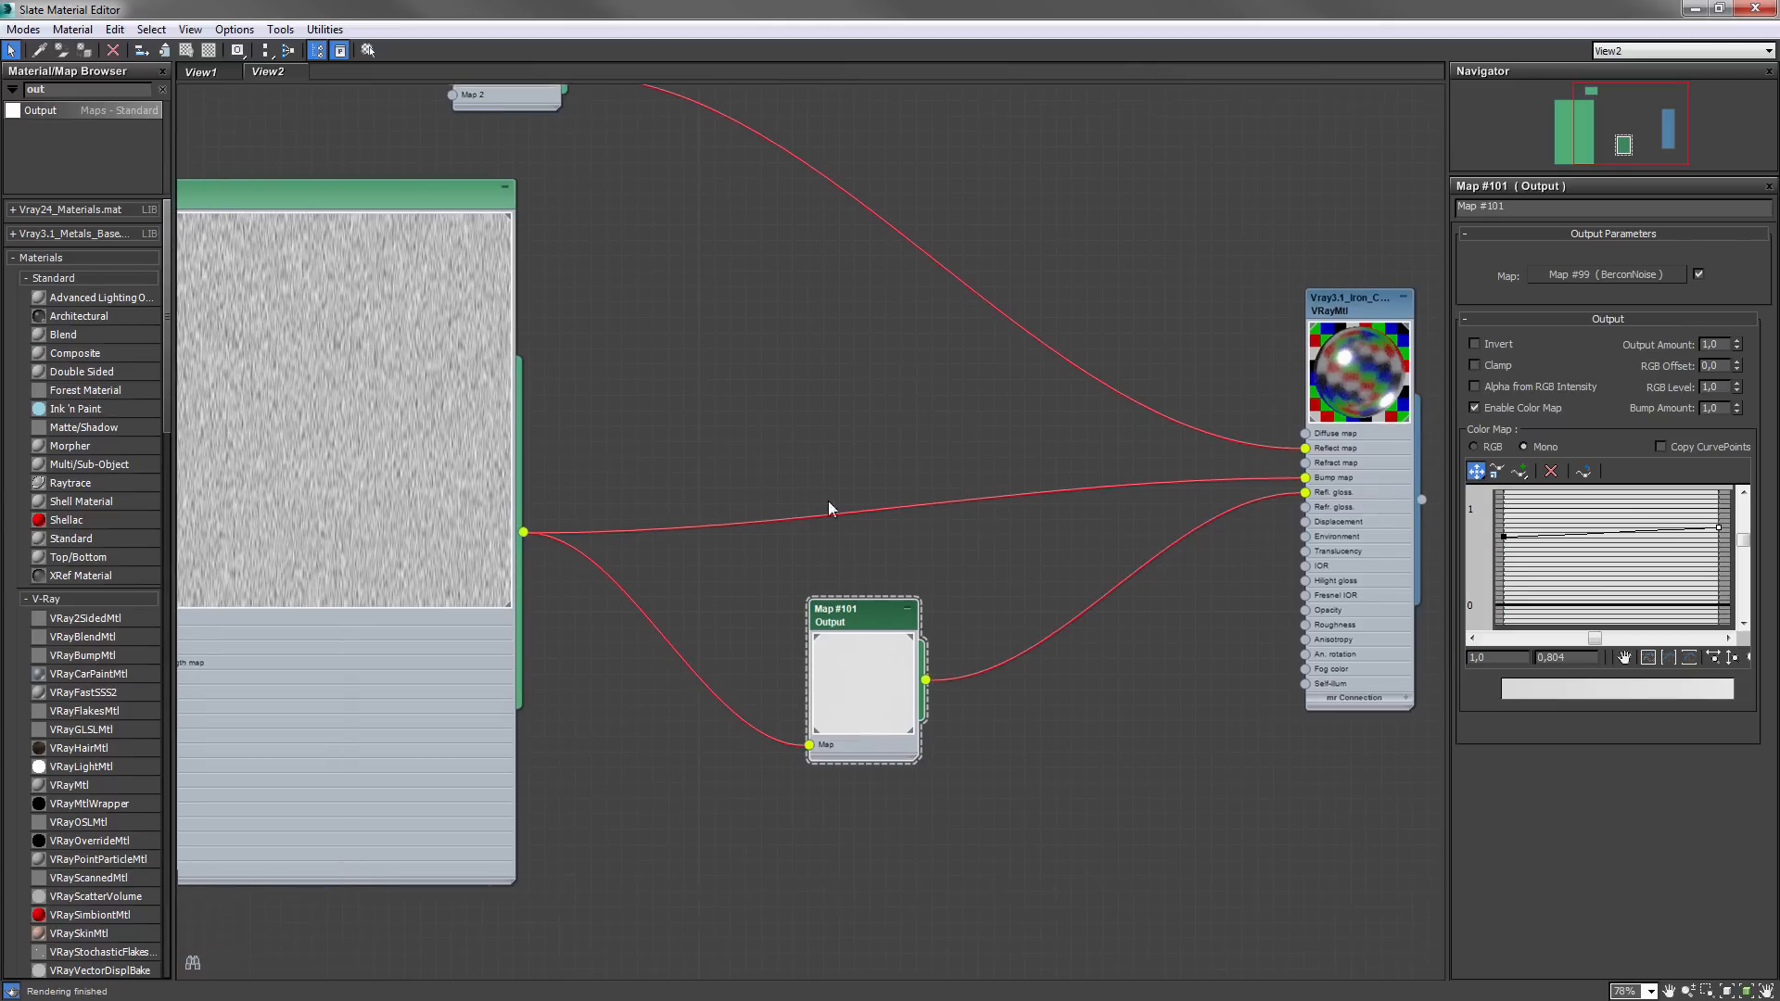
pyautogui.scroll(-4, 524, 357)
pyautogui.moveTo(476, 239); pyautogui.dragTo(548, 315, button='middle')
pyautogui.moveTo(535, 346); pyautogui.dragTo(557, 410)
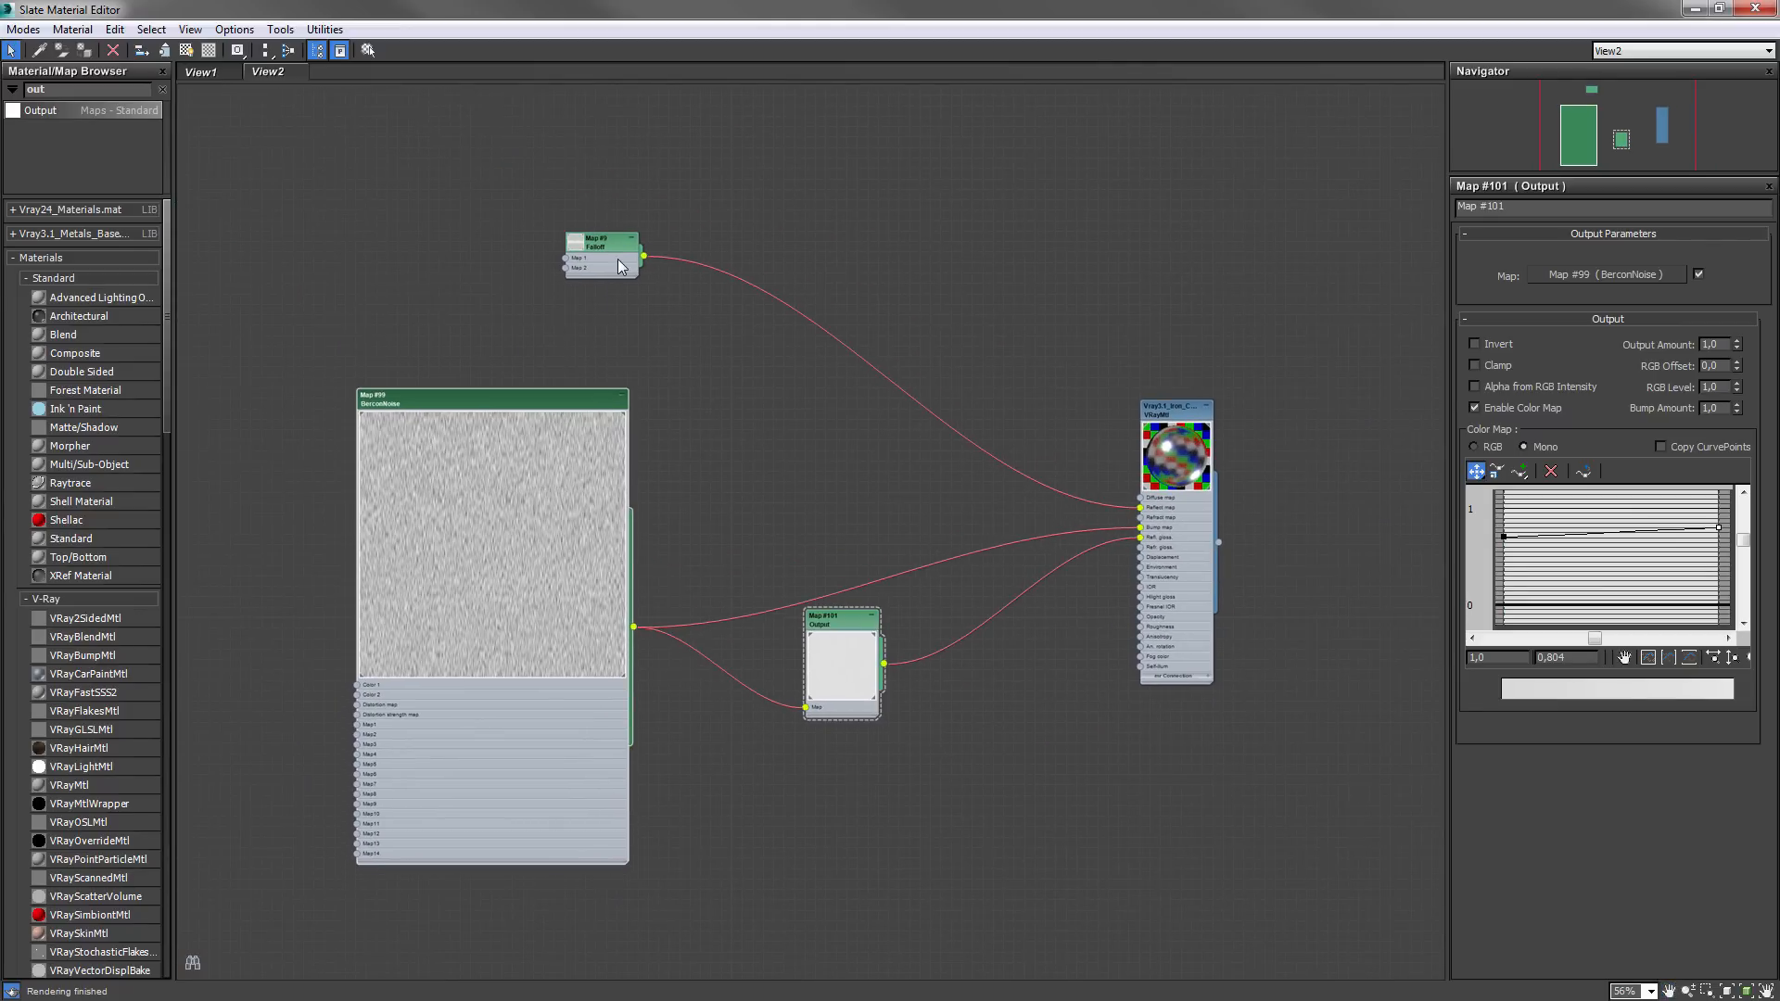
pyautogui.moveTo(621, 267); pyautogui.dragTo(600, 246)
pyautogui.moveTo(1188, 419); pyautogui.dragTo(1210, 419)
pyautogui.moveTo(527, 404); pyautogui.dragTo(506, 341)
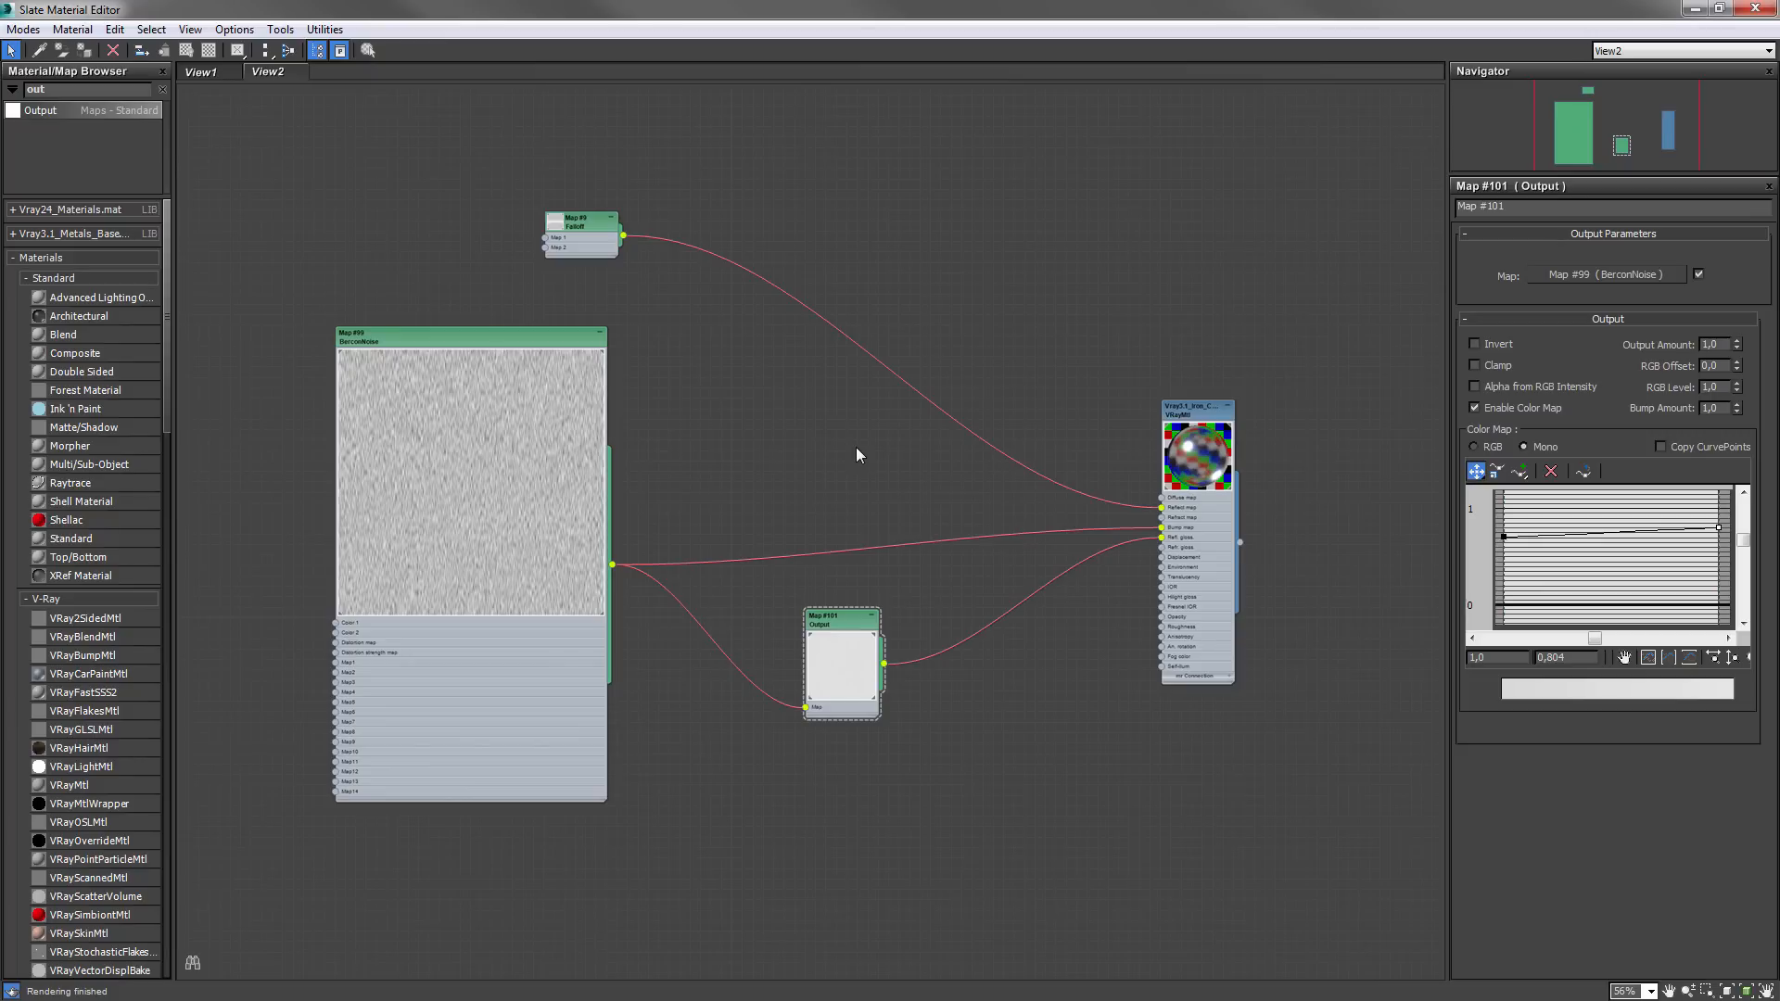
pyautogui.moveTo(820, 641); pyautogui.dragTo(825, 631)
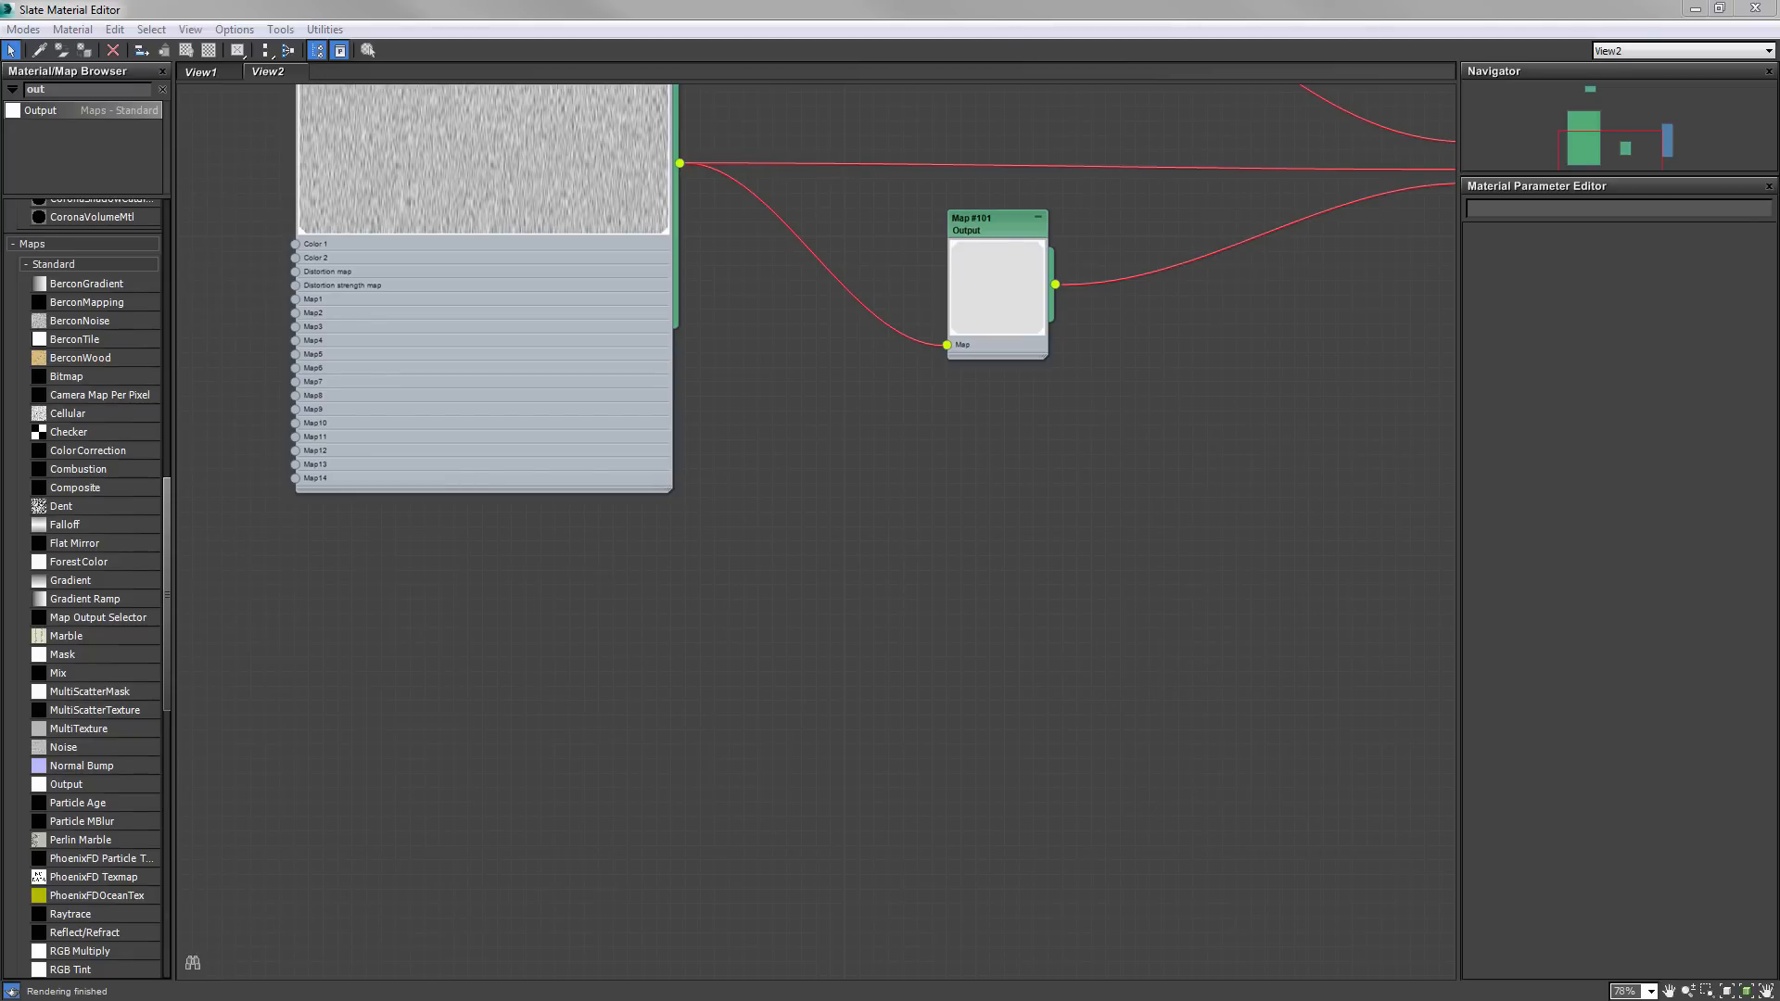
# - Place a fingerprint-smudge bitmap and a cloudy grunge bitmap below the BerconNoise node, with both previews enlarged
pyautogui.moveTo(627, 598); pyautogui.dragTo(614, 595)
pyautogui.moveTo(686, 711); pyautogui.dragTo(702, 853)
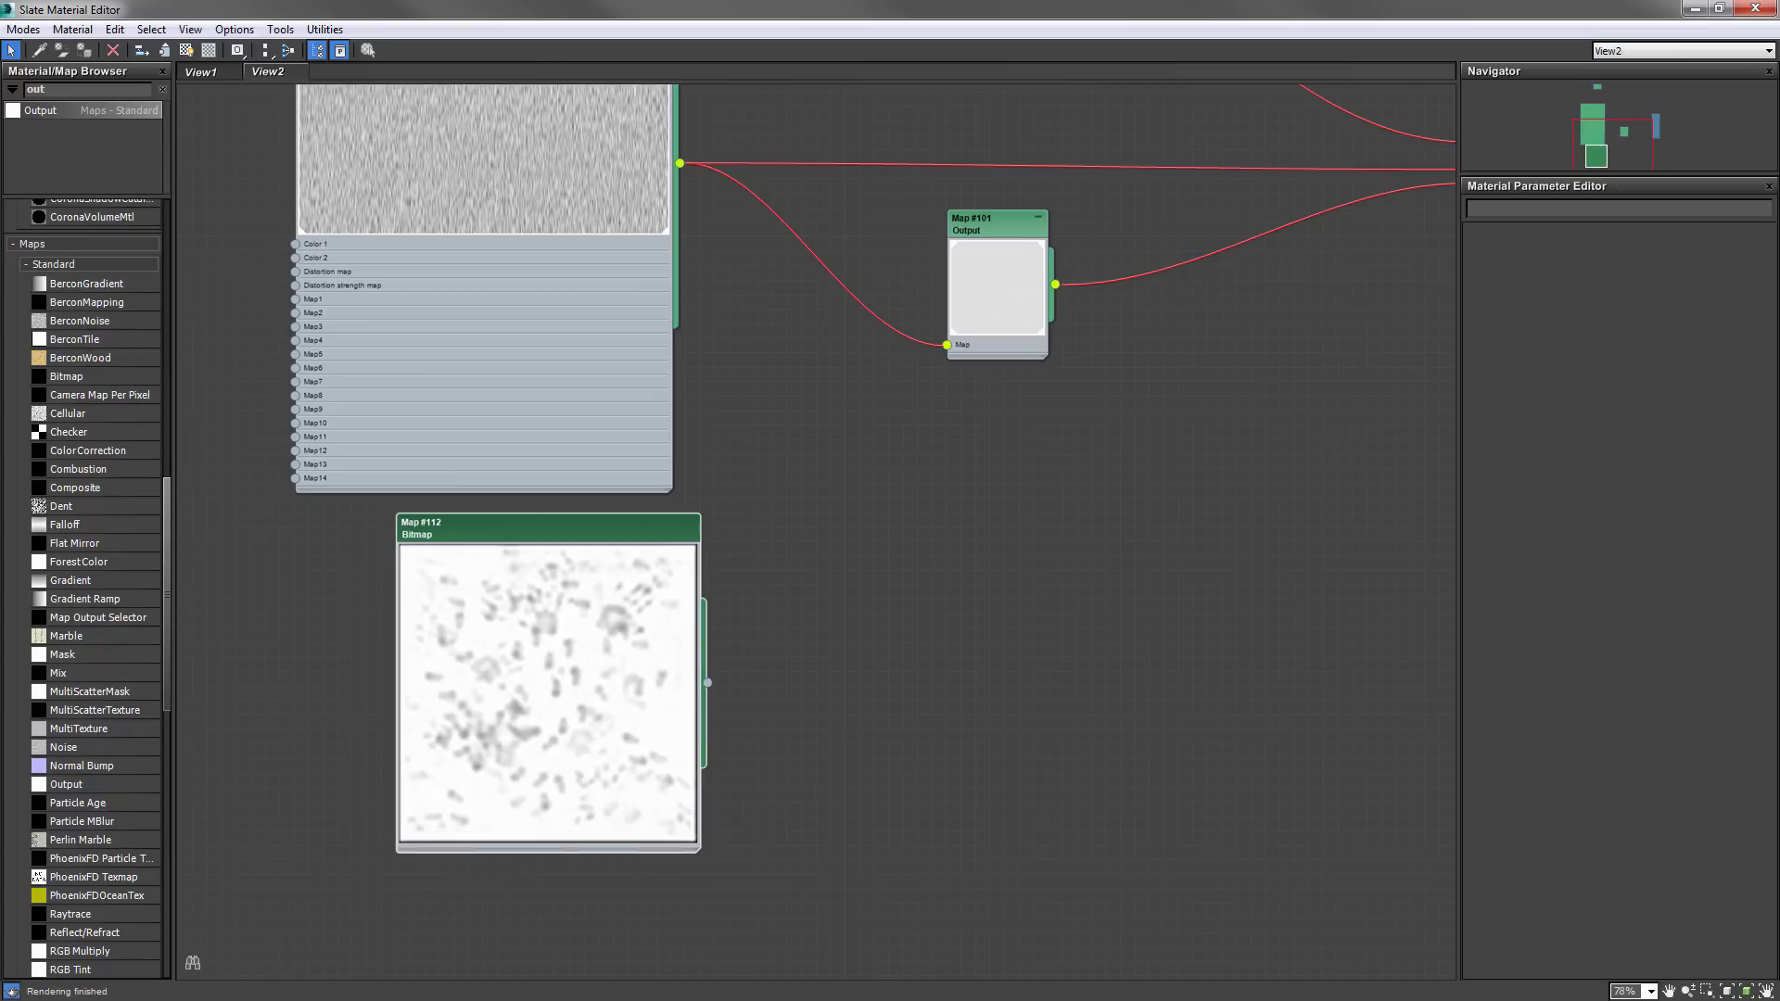
pyautogui.moveTo(739, 640); pyautogui.dragTo(739, 639)
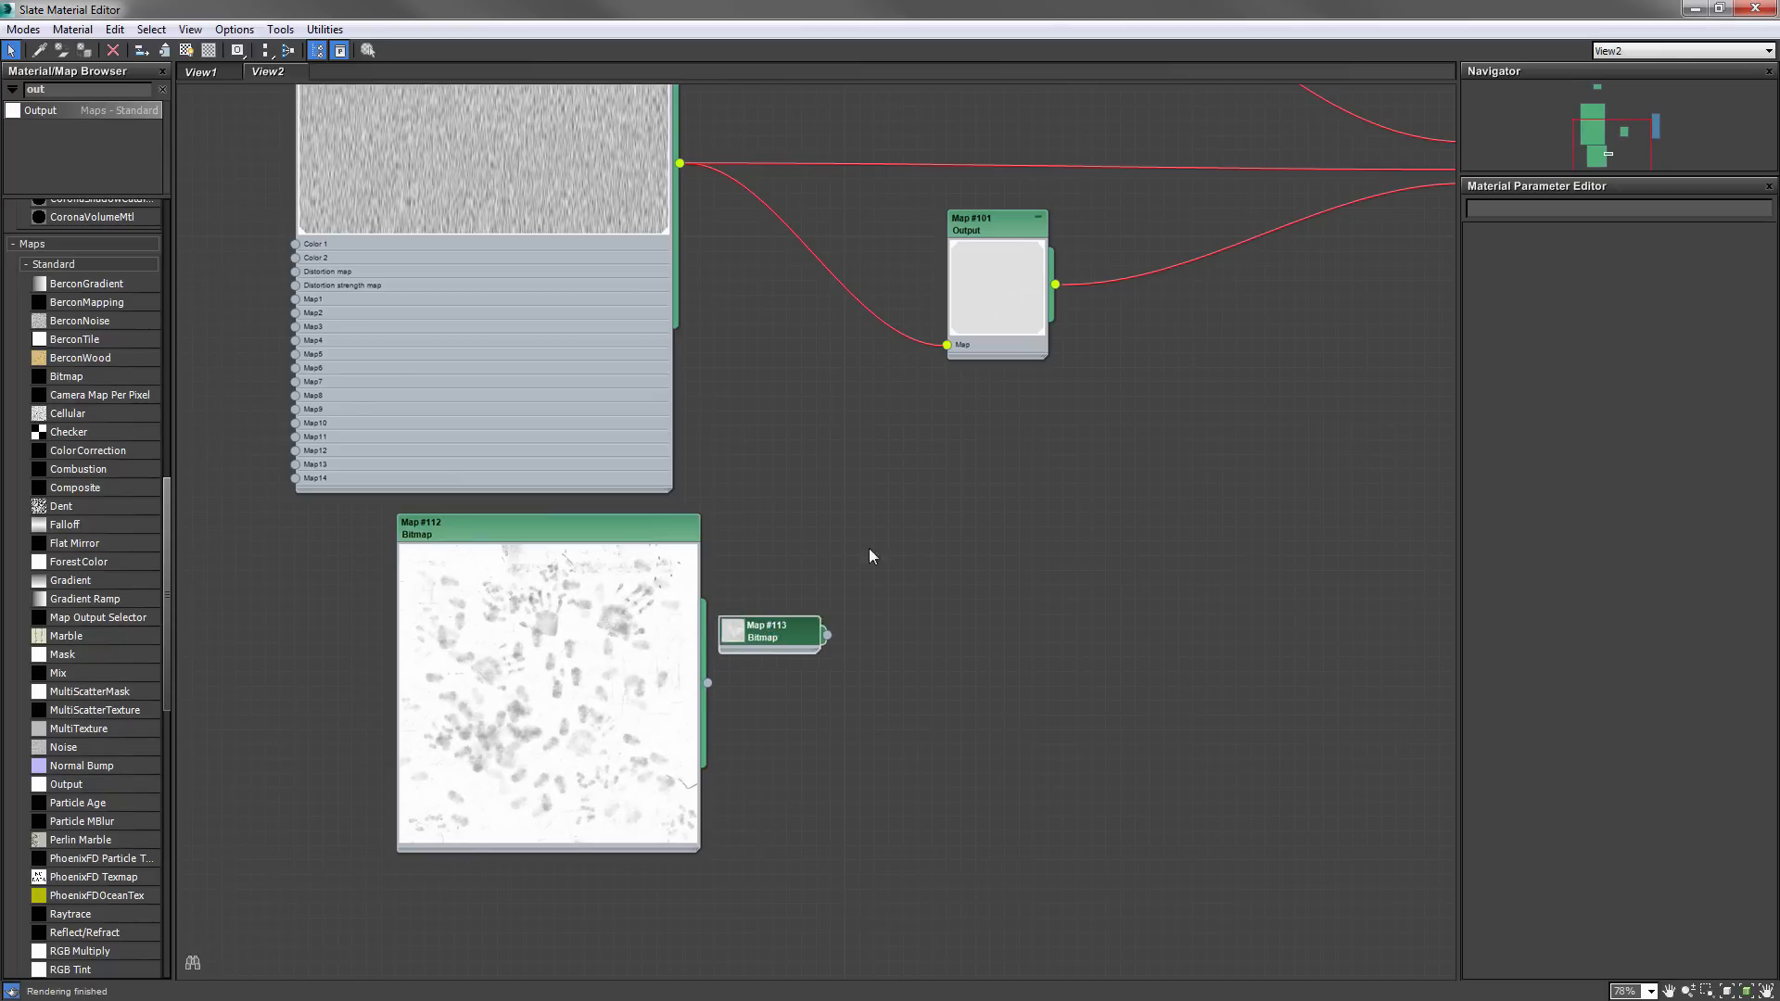
pyautogui.moveTo(903, 662); pyautogui.dragTo(1279, 878)
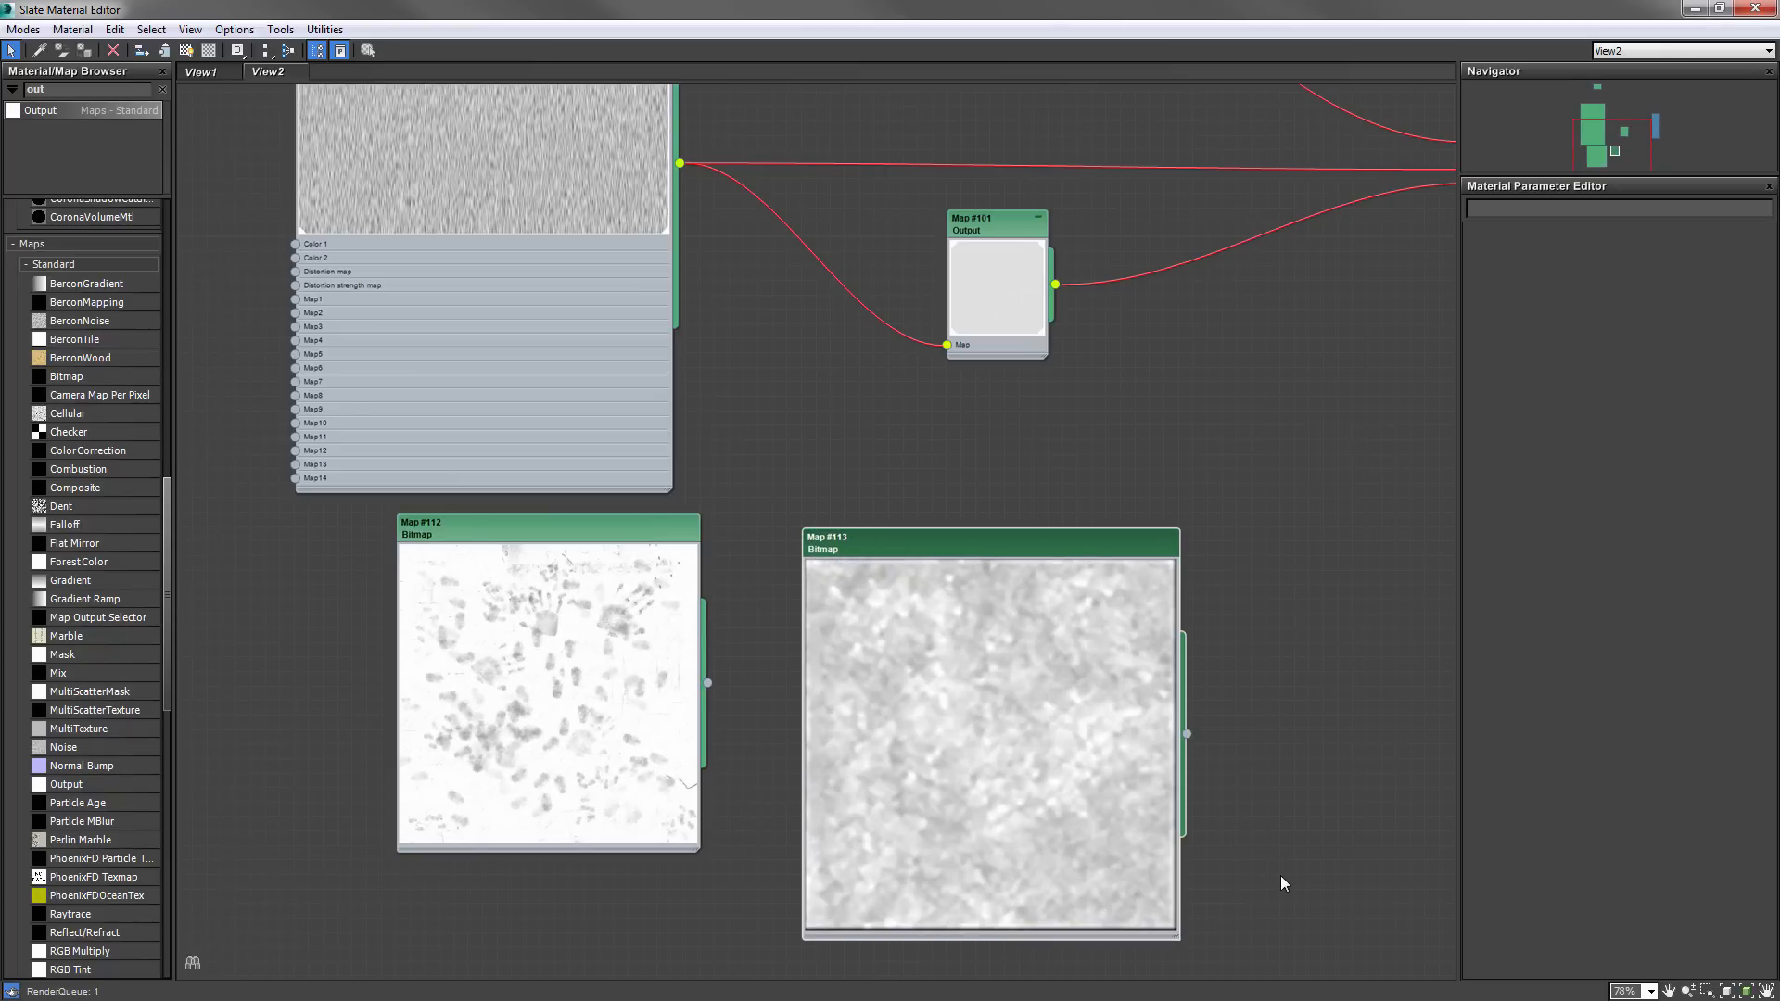
# - Align the two bitmap nodes side by side below BerconNoise and widen the fingerprint bitmap to match the noise node
pyautogui.moveTo(1021, 554); pyautogui.dragTo(979, 540)
pyautogui.moveTo(613, 545); pyautogui.dragTo(511, 544)
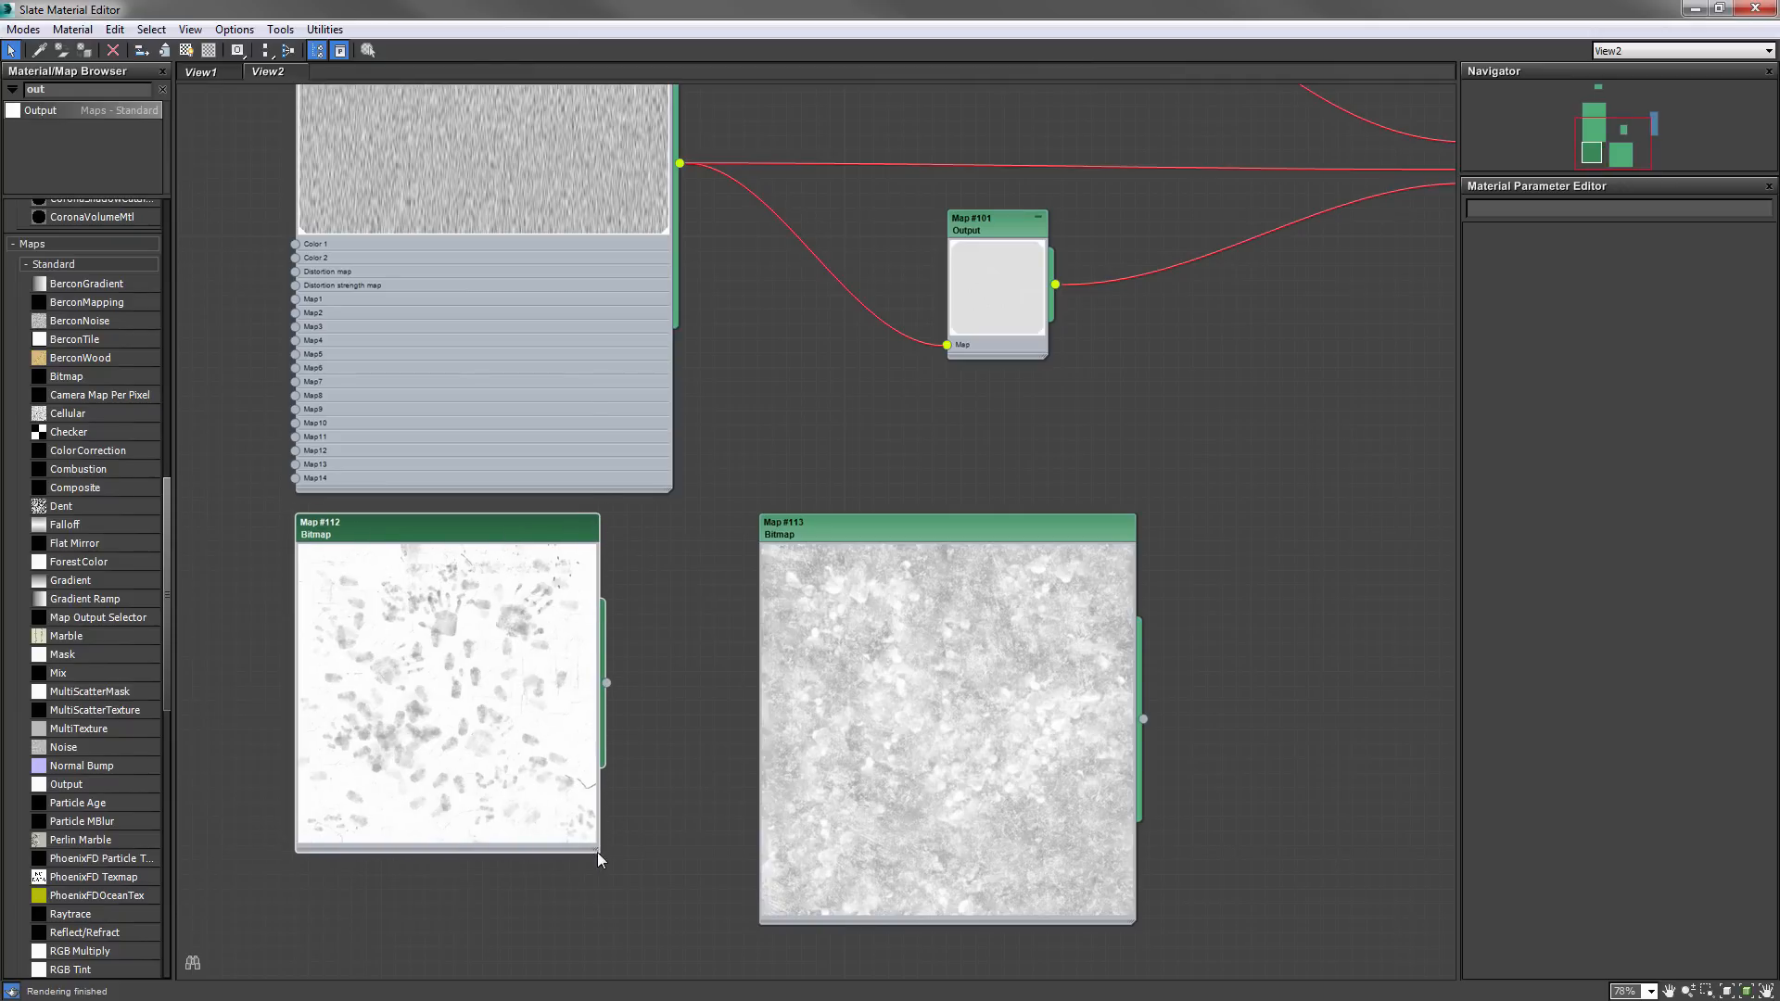
pyautogui.moveTo(598, 849); pyautogui.dragTo(673, 924)
pyautogui.moveTo(918, 528); pyautogui.dragTo(911, 539)
# - Delete the grunge bitmap, then shrink the fingerprint bitmap and move it closer to the Output node
pyautogui.scroll(-4, 912, 541)
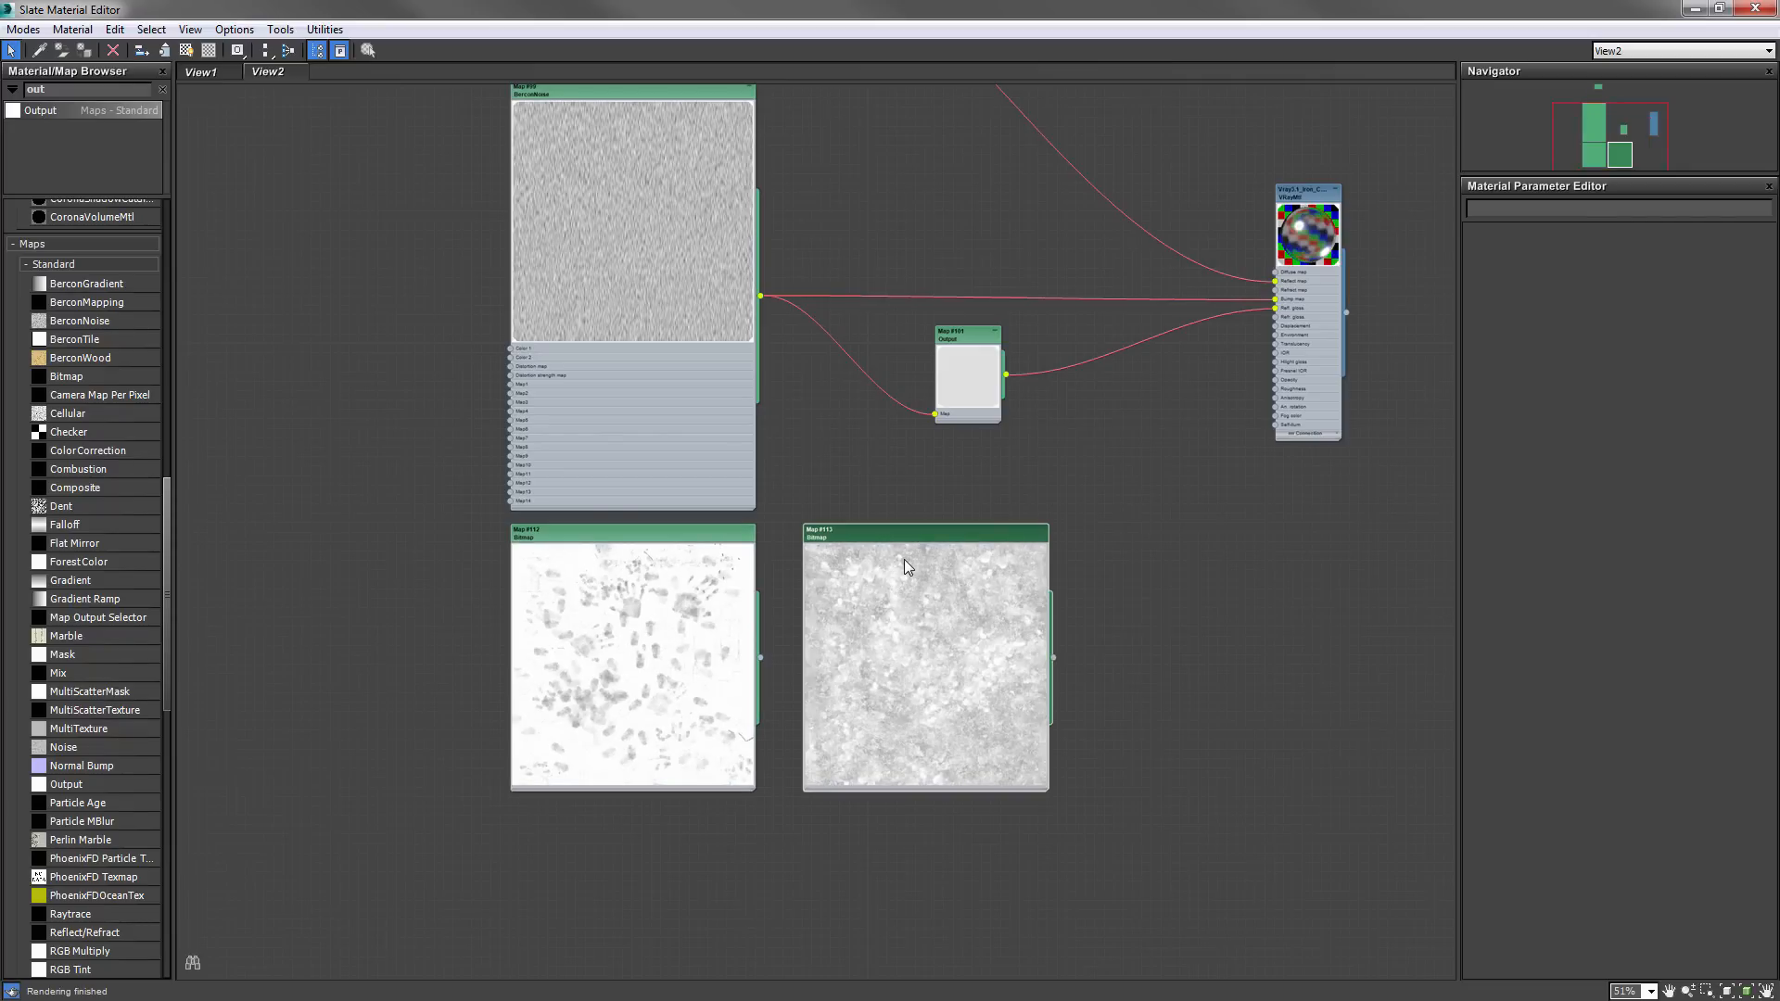
pyautogui.press('Delete')
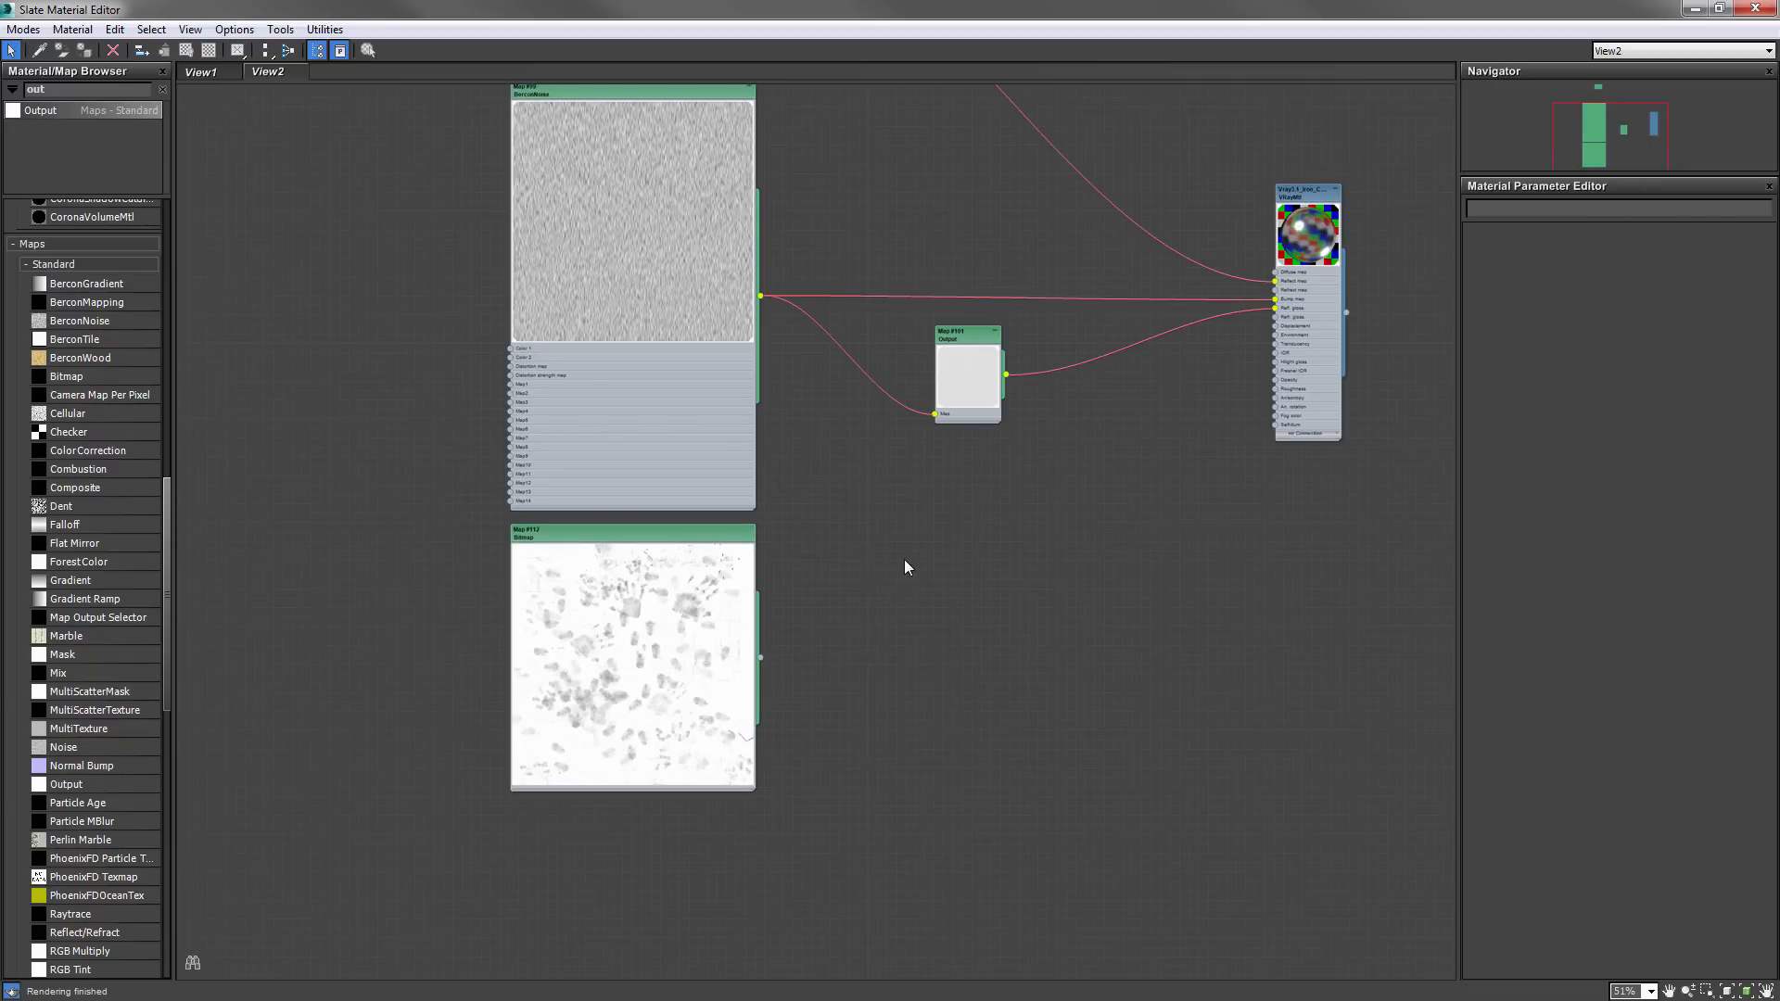
pyautogui.moveTo(753, 790); pyautogui.dragTo(653, 709)
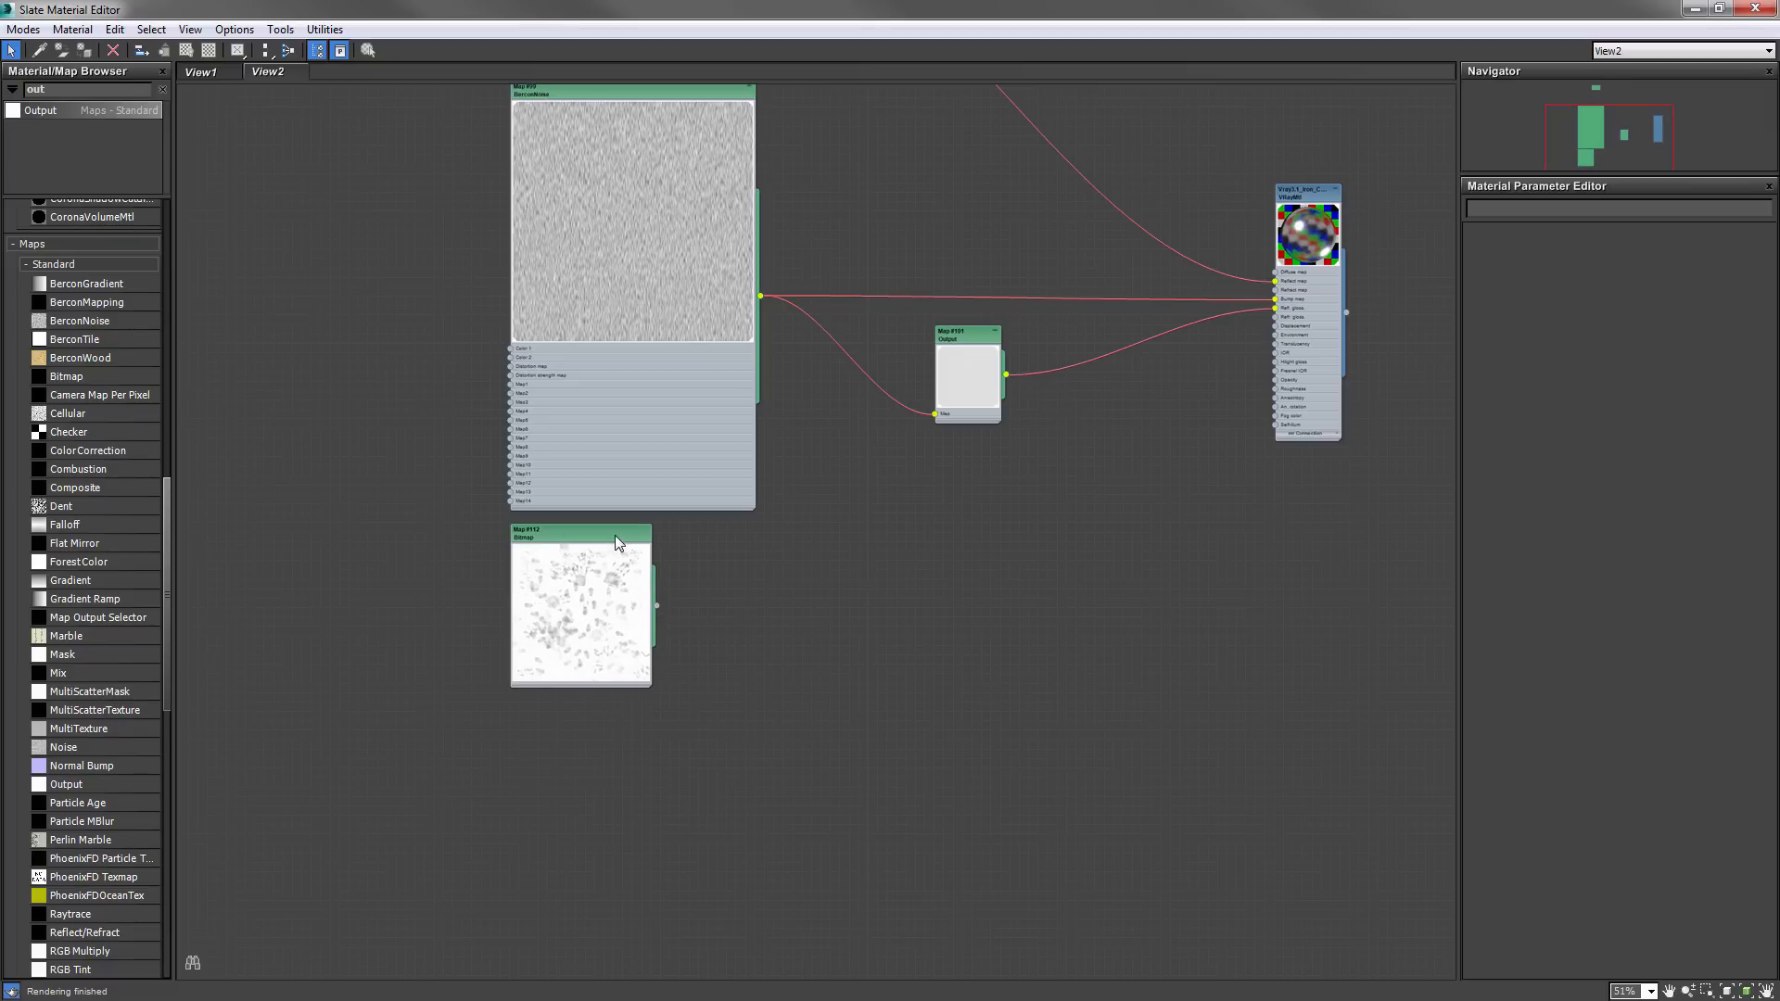
pyautogui.moveTo(563, 570); pyautogui.dragTo(865, 542)
# - Add a Composite map with the Output map in Layer 1 and connect it to the material's reflection glossiness
pyautogui.moveTo(1028, 547); pyautogui.dragTo(669, 681, button='middle')
pyautogui.scroll(6, 805, 437)
pyautogui.scroll(-1, 330, 757)
pyautogui.moveTo(336, 784); pyautogui.dragTo(525, 695, button='middle')
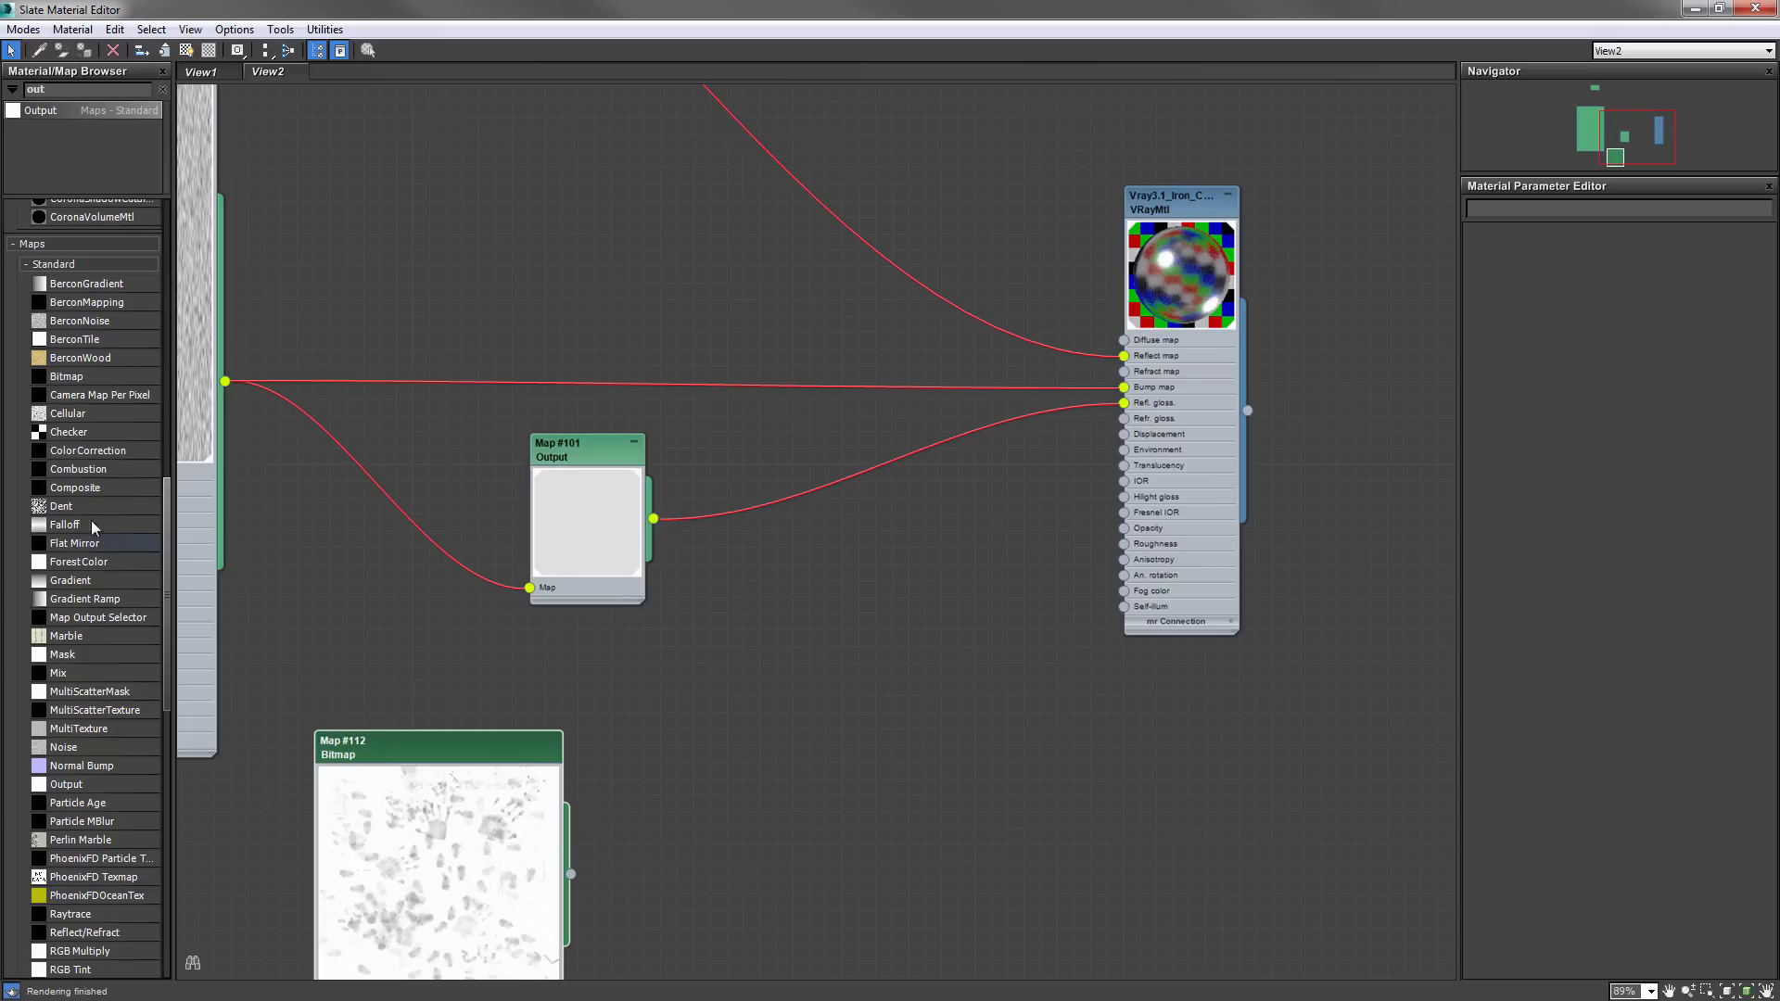
pyautogui.moveTo(84, 491); pyautogui.dragTo(834, 579)
pyautogui.scroll(3, 664, 492)
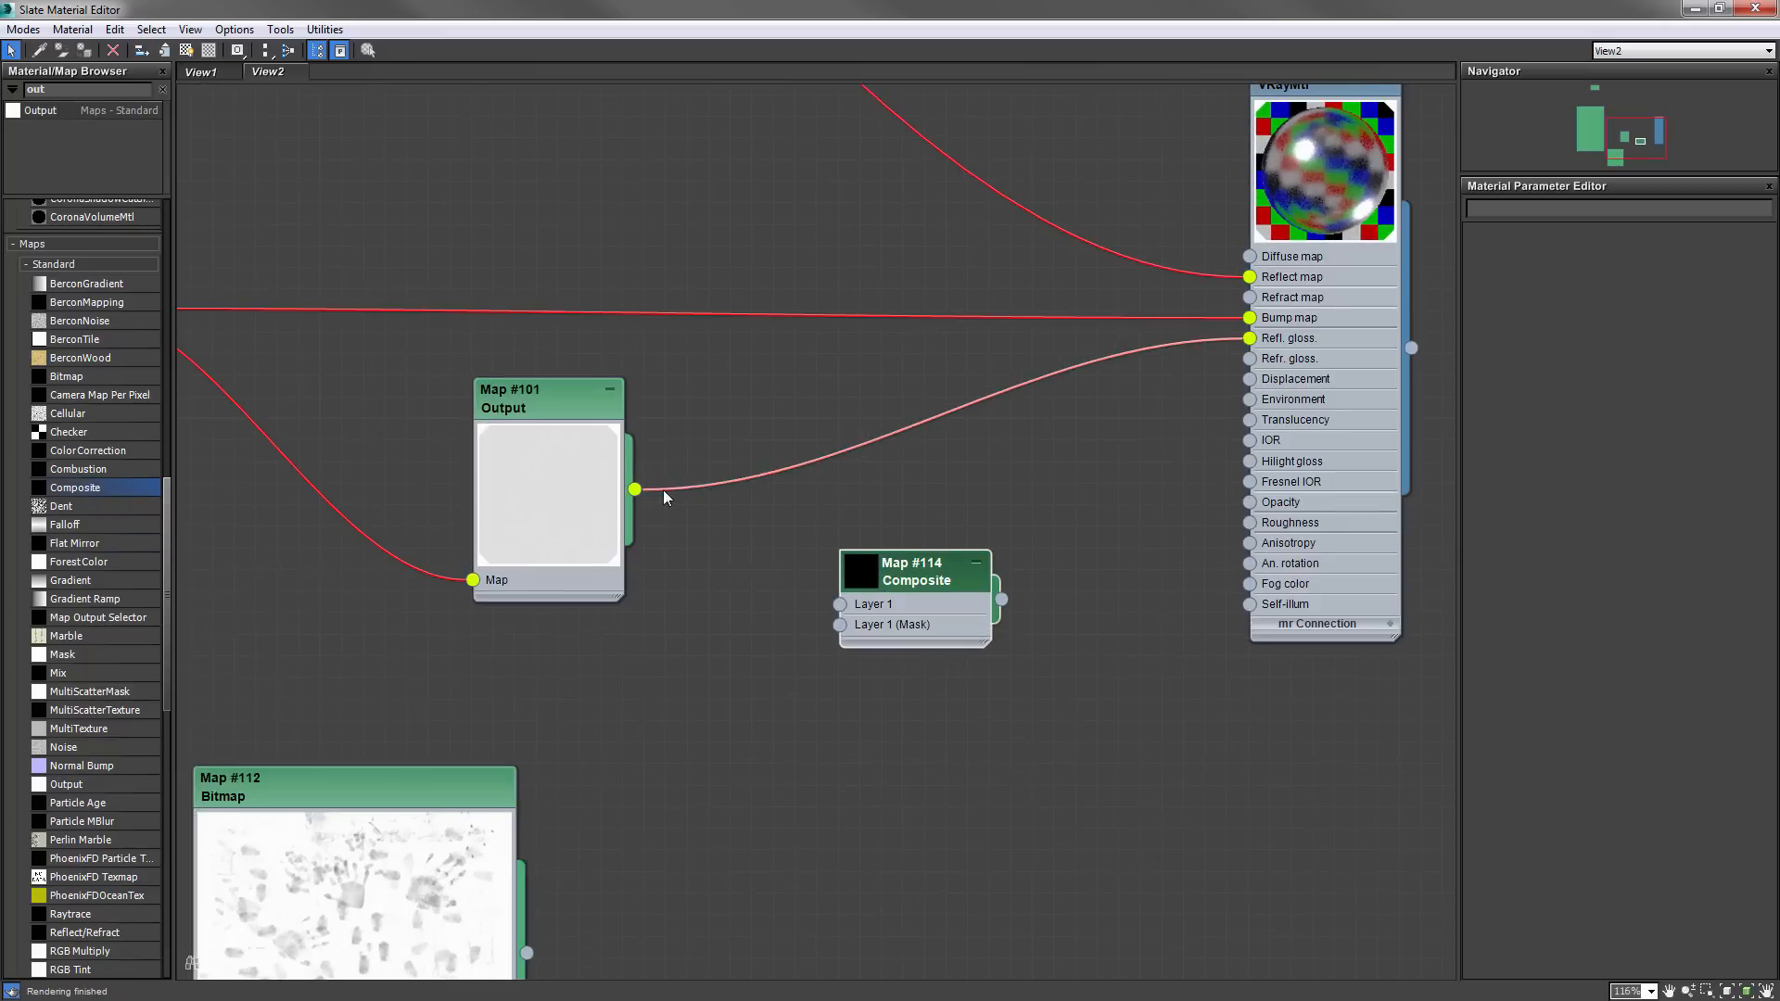
pyautogui.doubleClick(911, 584)
pyautogui.moveTo(629, 486); pyautogui.dragTo(773, 559)
pyautogui.doubleClick(862, 583)
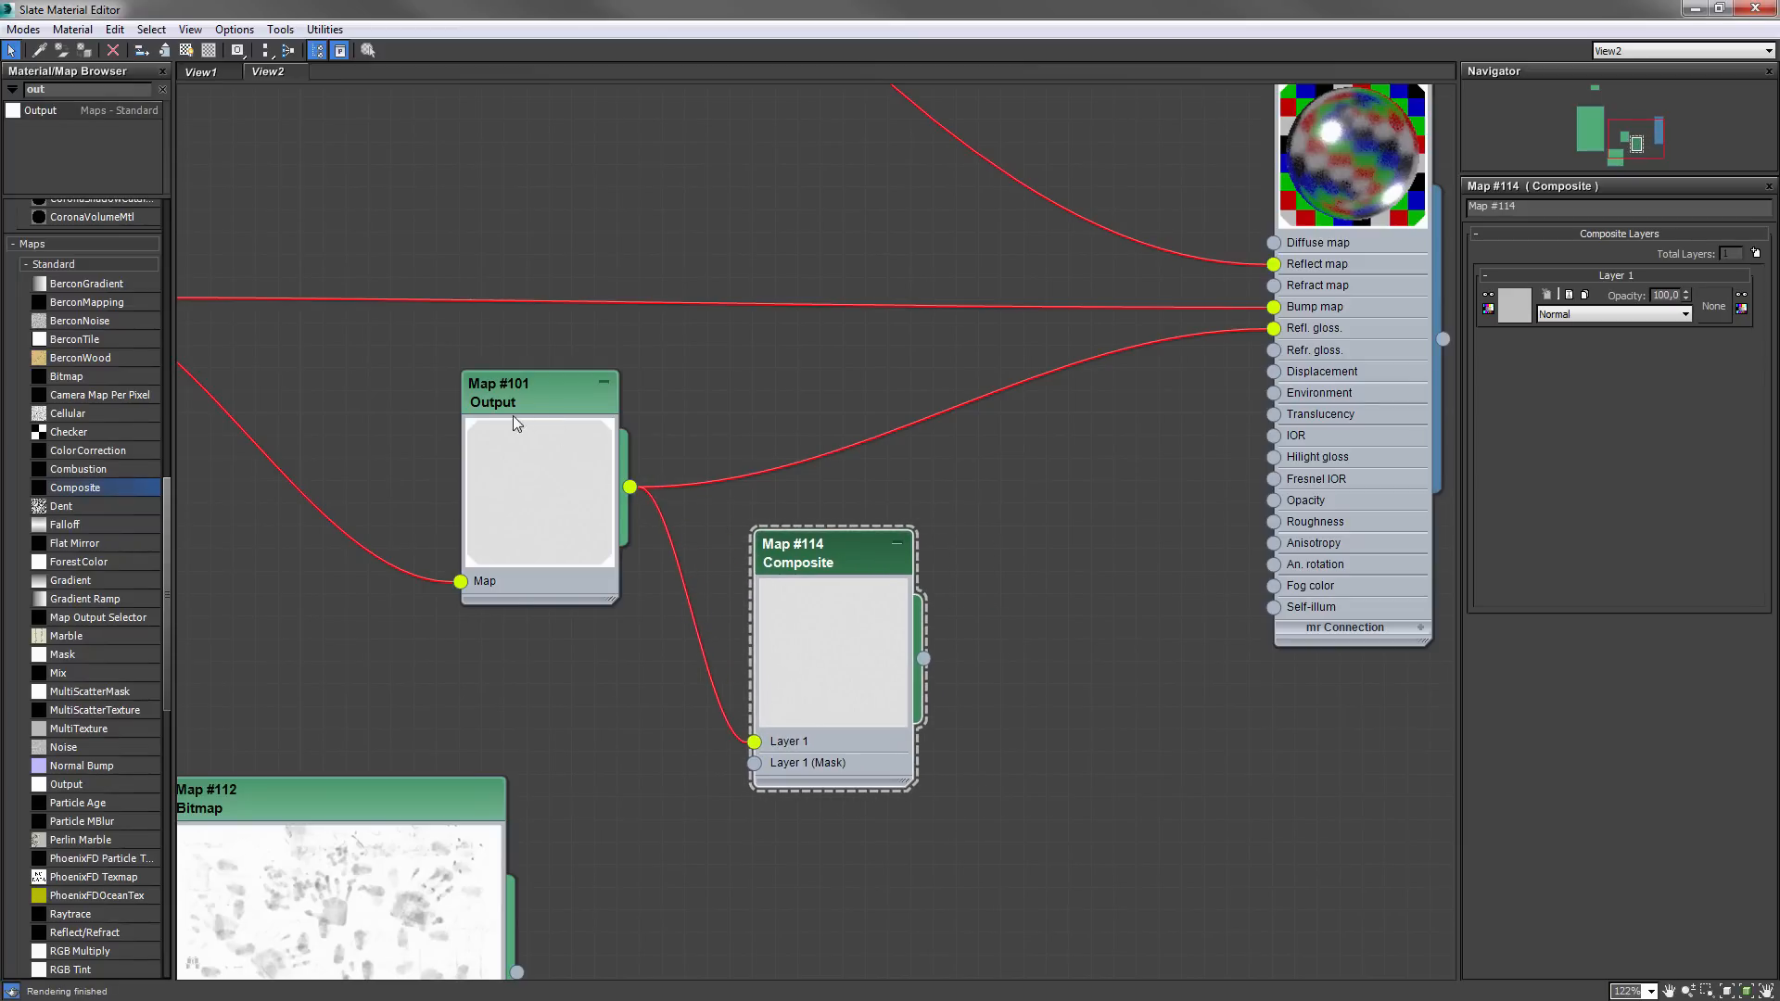
pyautogui.moveTo(925, 658); pyautogui.dragTo(1275, 328)
# - Add a second Composite layer, feed the fingerprint bitmap into it and set its blending mode to Multiply
pyautogui.click(1755, 252)
pyautogui.moveTo(566, 801); pyautogui.dragTo(770, 458, button='middle')
pyautogui.moveTo(727, 630); pyautogui.dragTo(965, 442)
pyautogui.moveTo(574, 525); pyautogui.dragTo(627, 519)
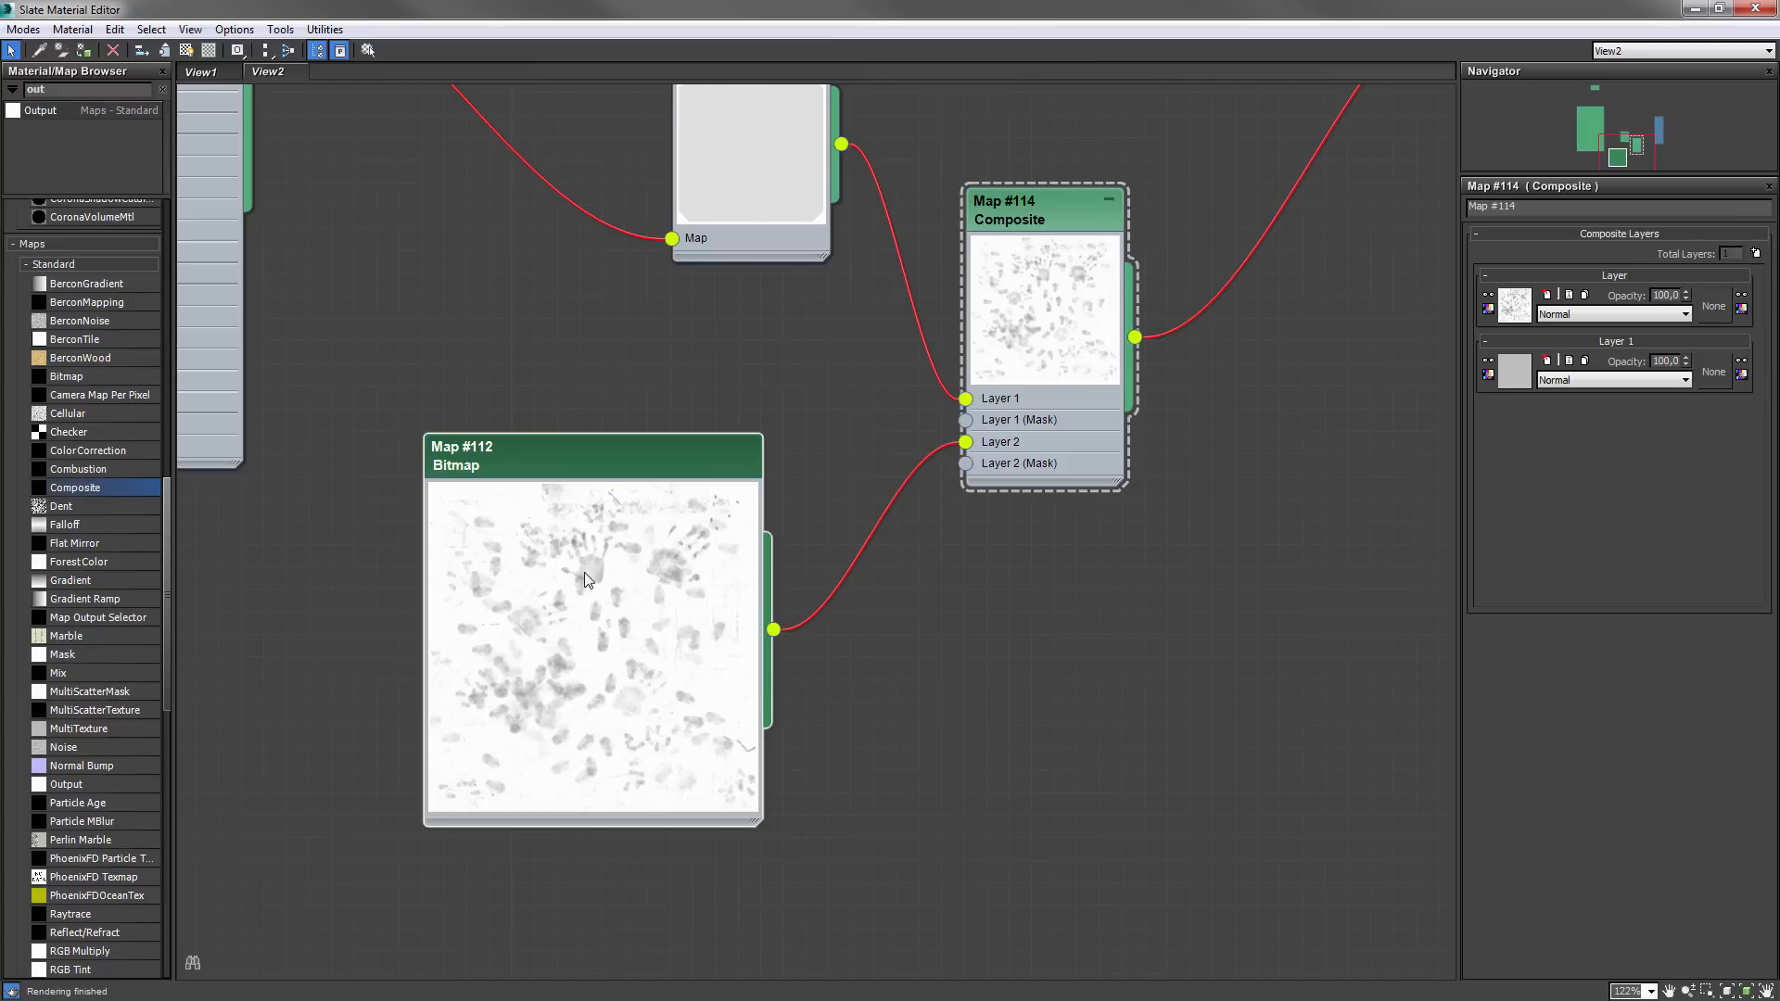
pyautogui.click(1576, 314)
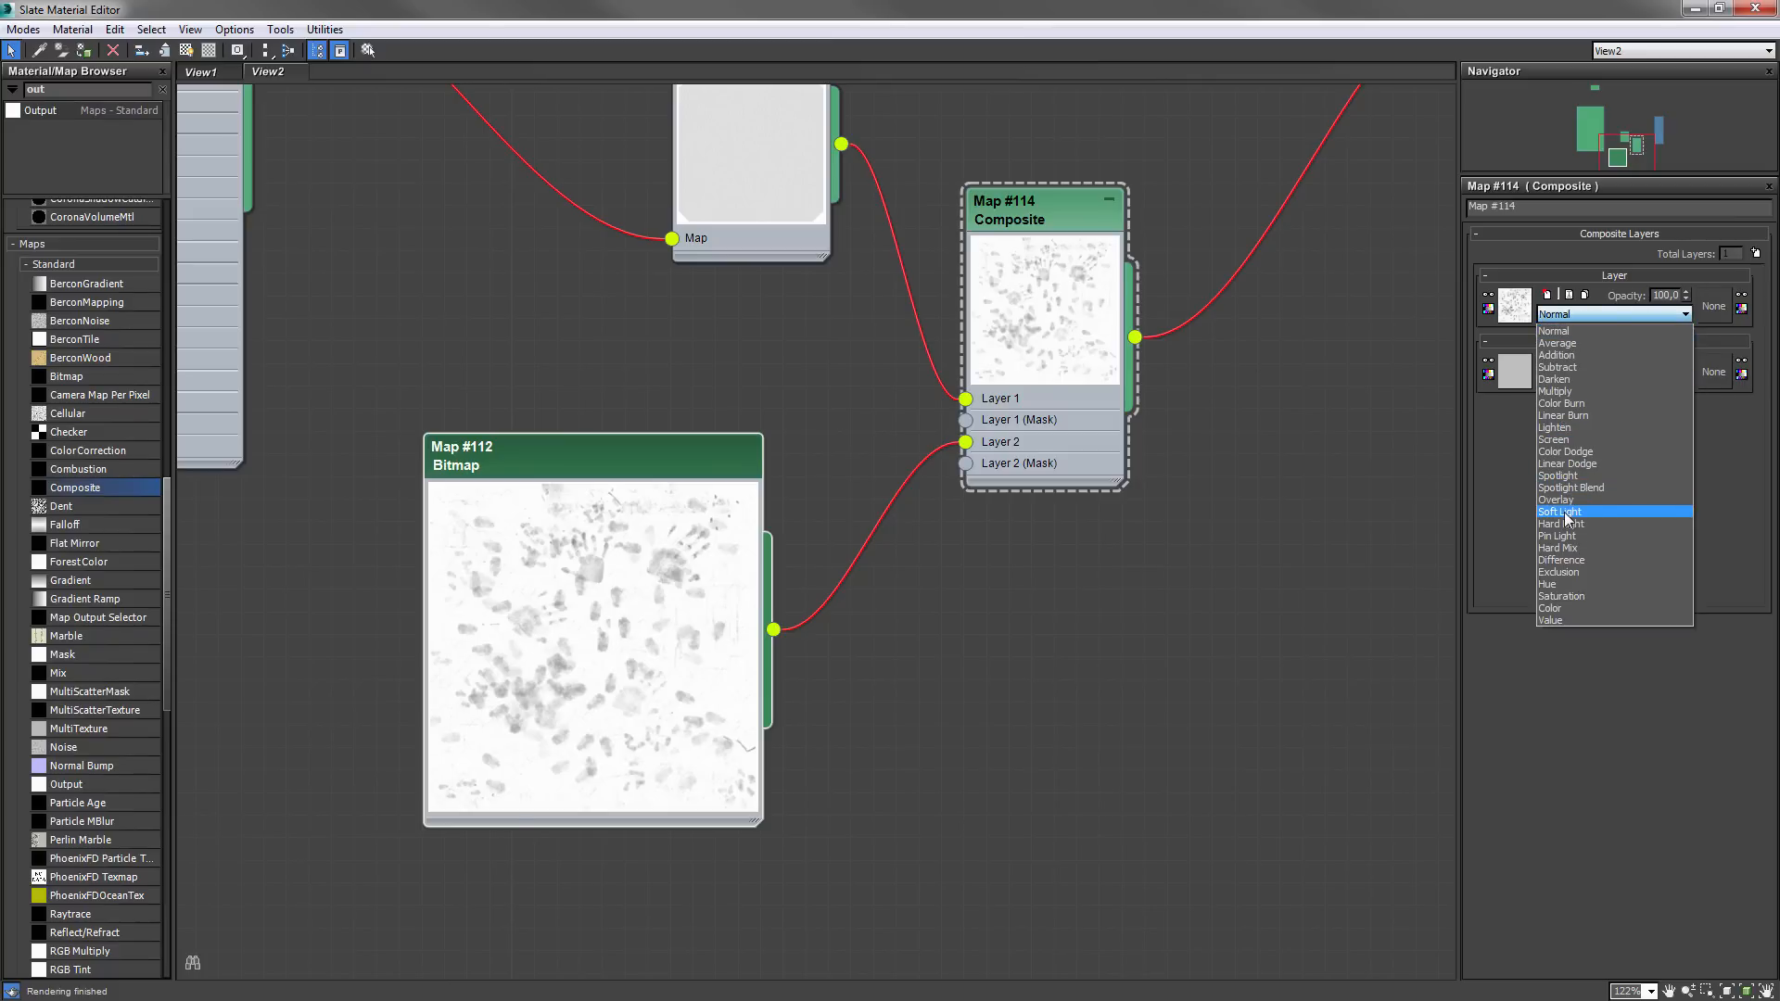
pyautogui.click(1577, 391)
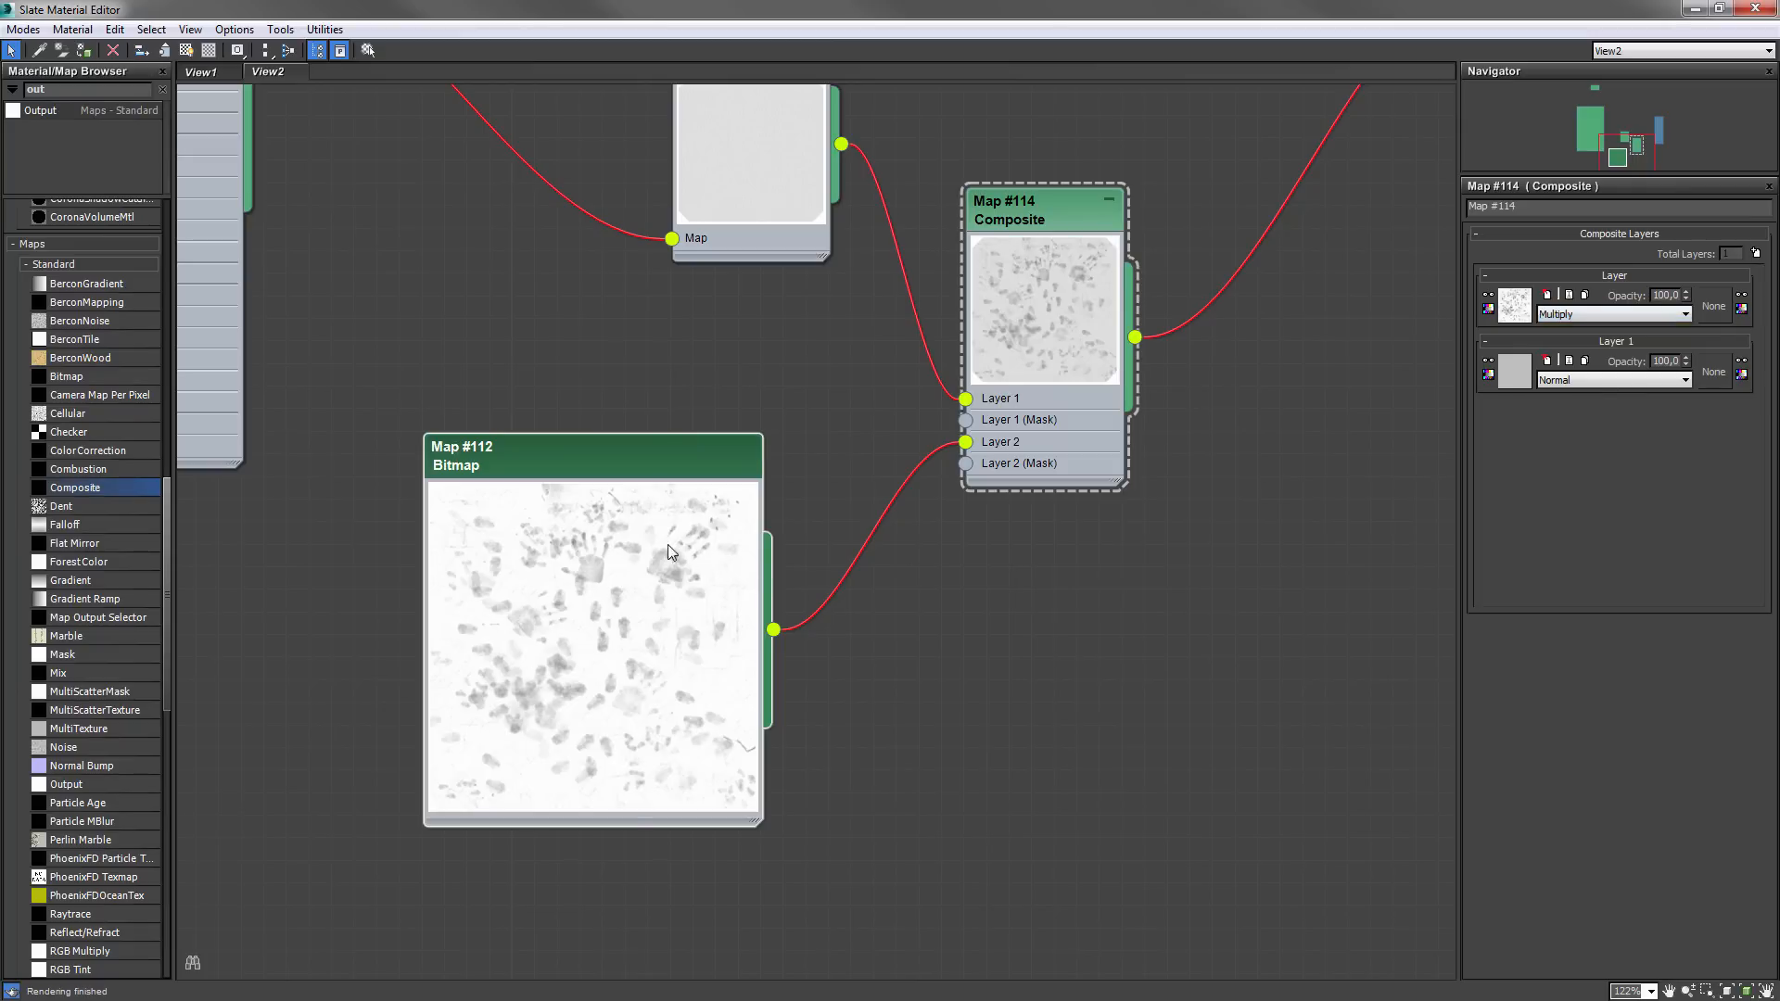
# - Rearrange the Output, Composite and fingerprint bitmap nodes neatly and shrink the bitmap's preview to a small thumbnail
pyautogui.moveTo(871, 347); pyautogui.dragTo(741, 631, button='middle')
pyautogui.moveTo(623, 349); pyautogui.dragTo(534, 383)
pyautogui.scroll(-3, 521, 380)
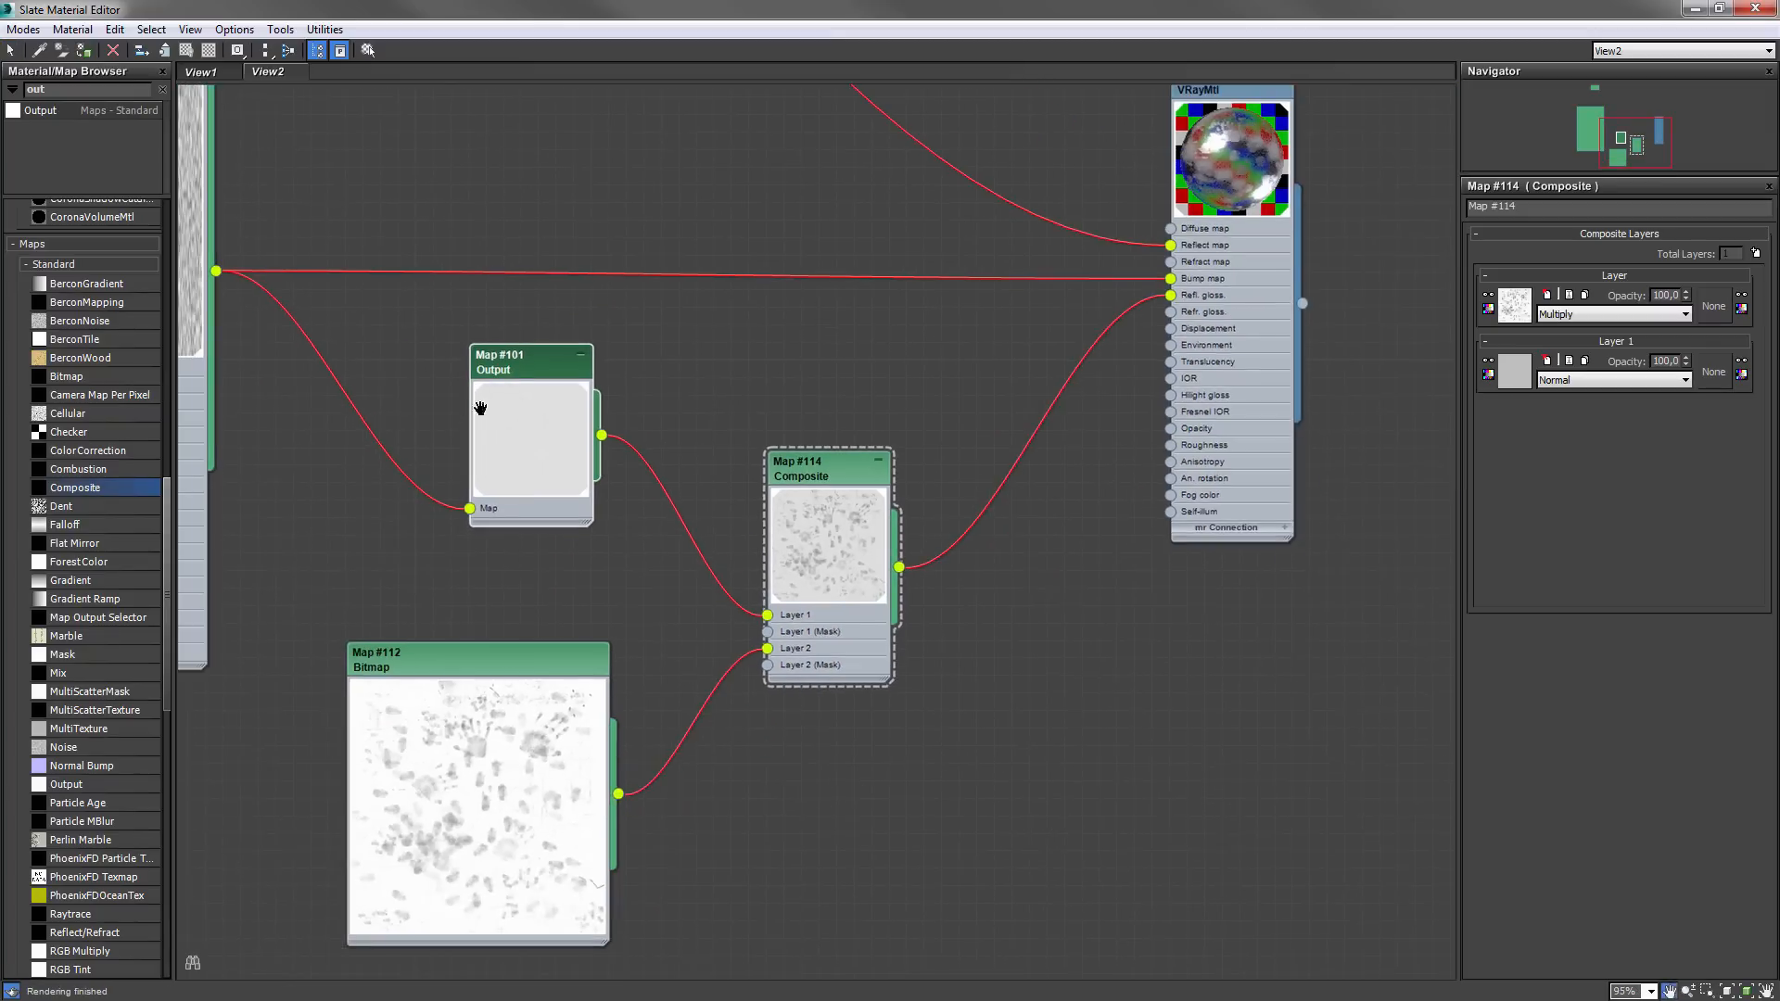
pyautogui.moveTo(481, 409); pyautogui.dragTo(705, 446, button='middle')
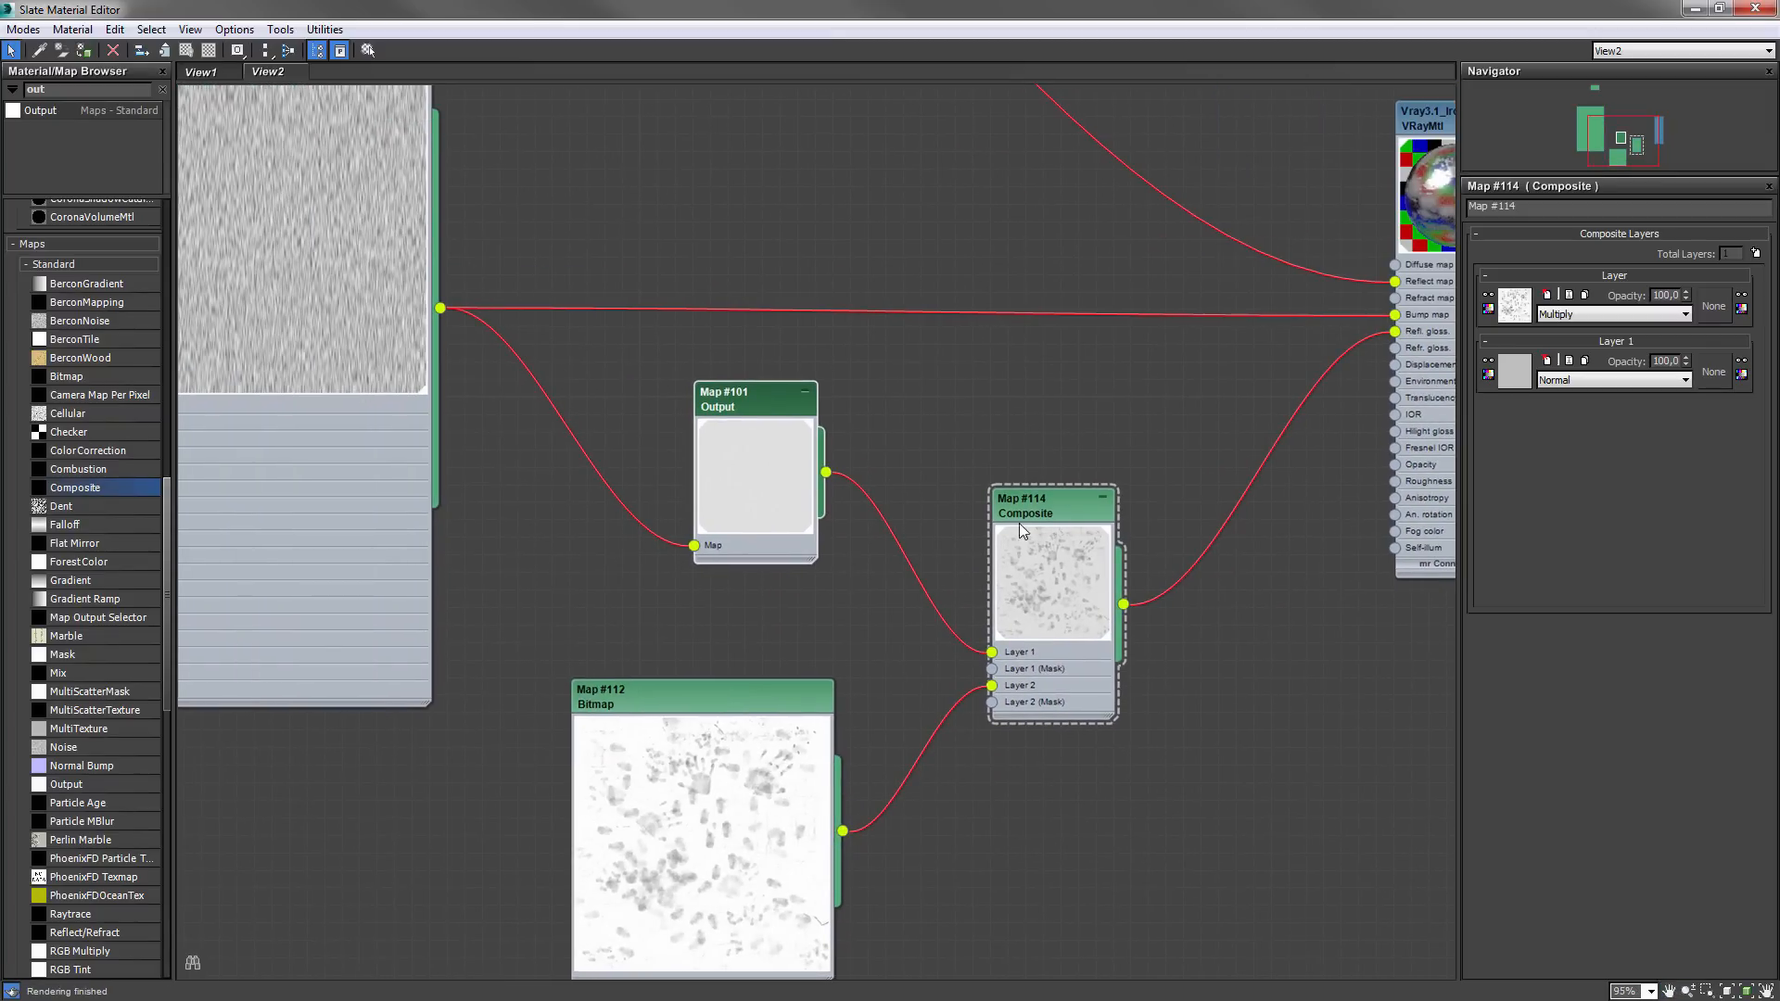
pyautogui.click(1038, 498)
pyautogui.moveTo(1071, 513); pyautogui.dragTo(1076, 478)
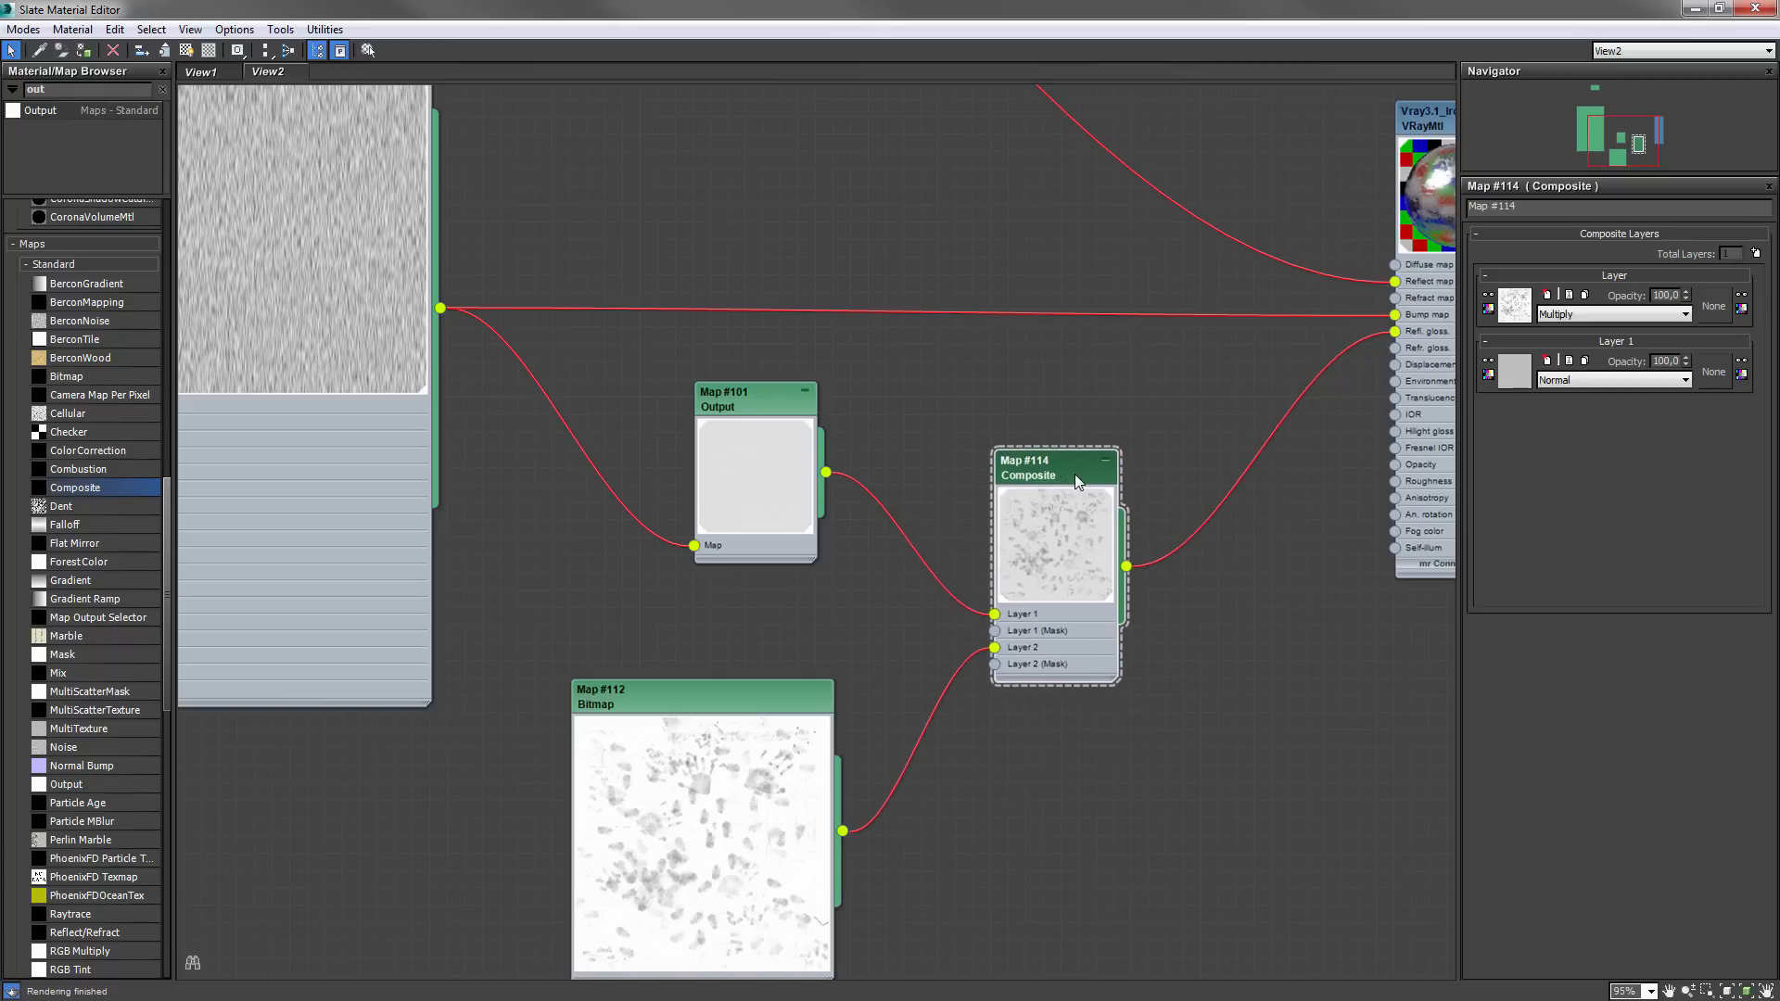
pyautogui.moveTo(731, 700); pyautogui.dragTo(784, 648)
pyautogui.moveTo(885, 927); pyautogui.dragTo(711, 754)
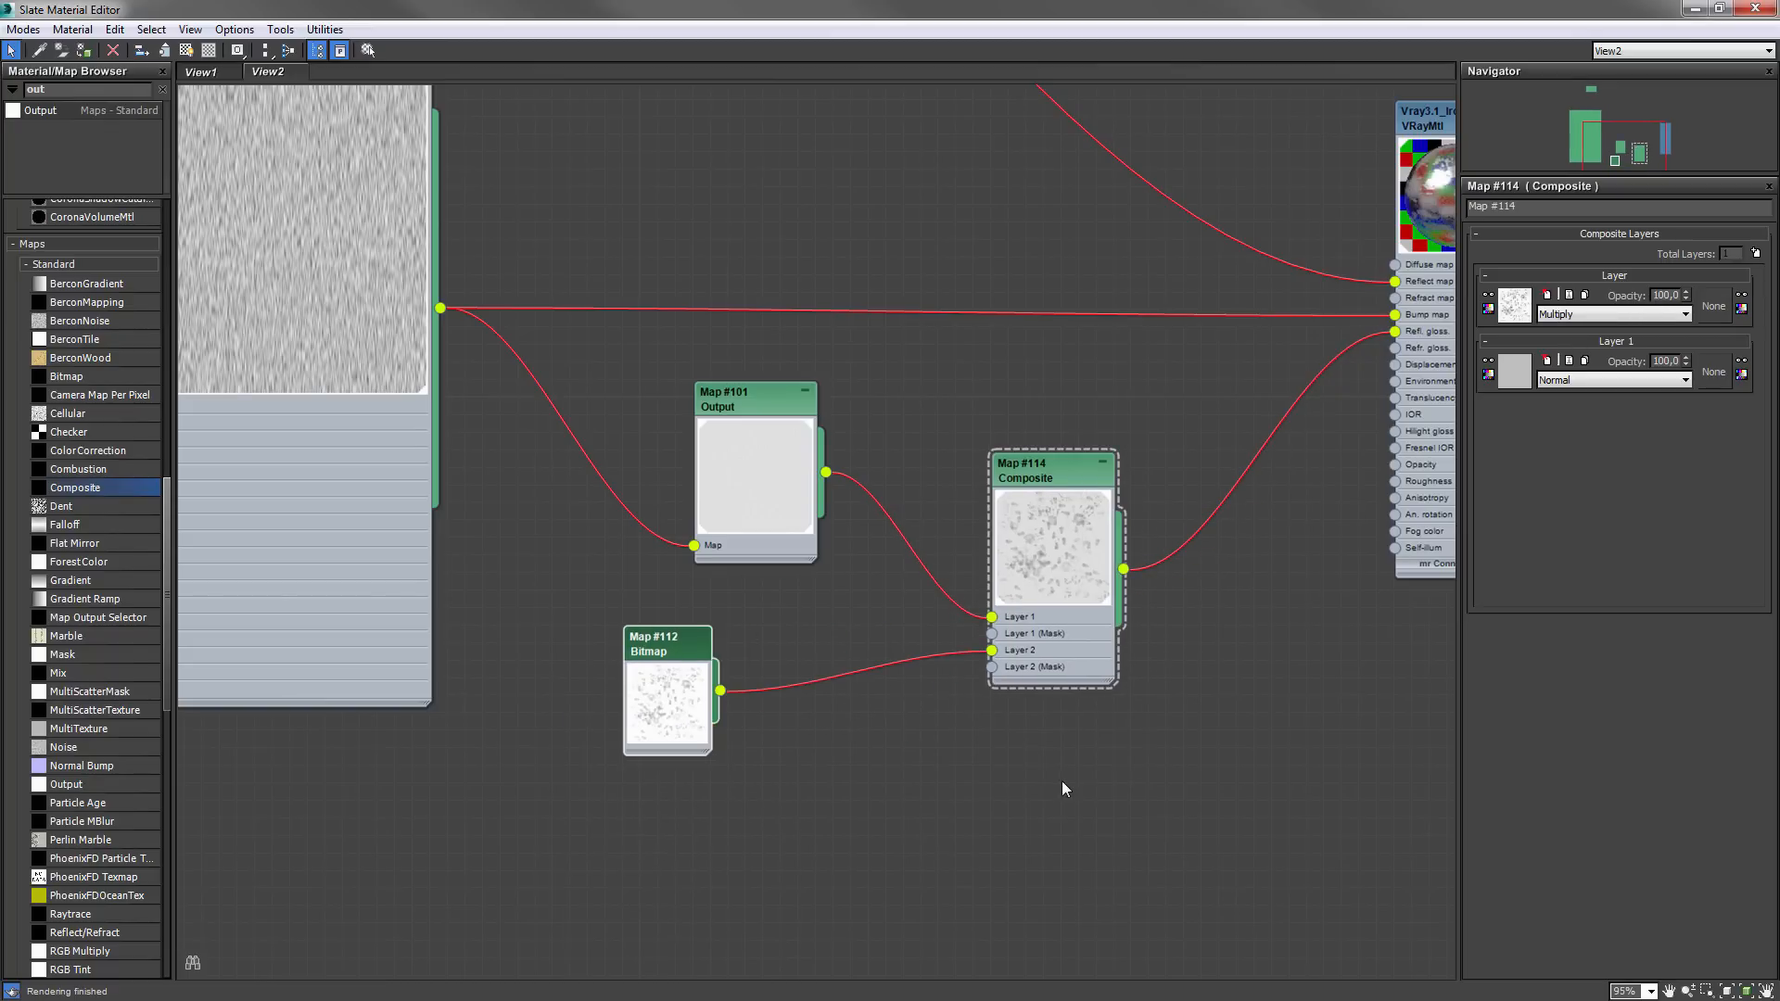
pyautogui.click(867, 797)
# - Render the robot and examine the fingerprint smudges up close around the vent grille, arm sockets and lower torso
pyautogui.hotkey('shift', 'q')
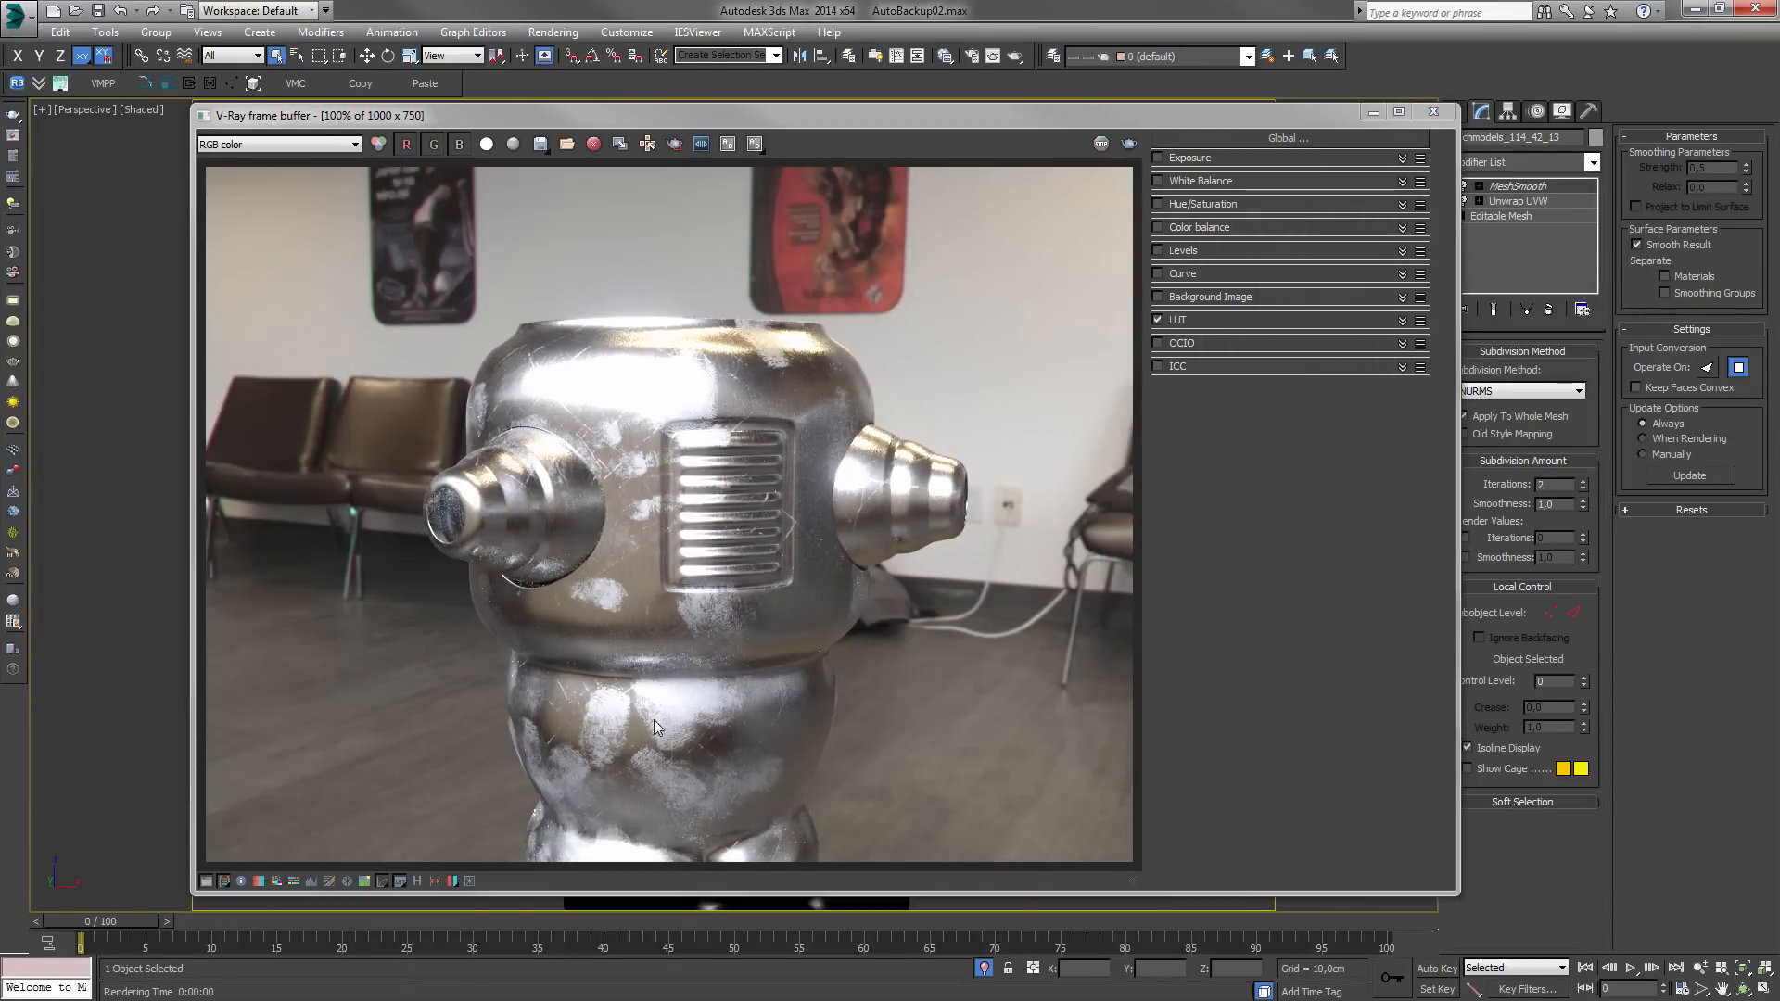
pyautogui.scroll(1, 665, 760)
pyautogui.moveTo(537, 415); pyautogui.dragTo(630, 649, button='middle')
pyautogui.moveTo(821, 608); pyautogui.dragTo(540, 445, button='middle')
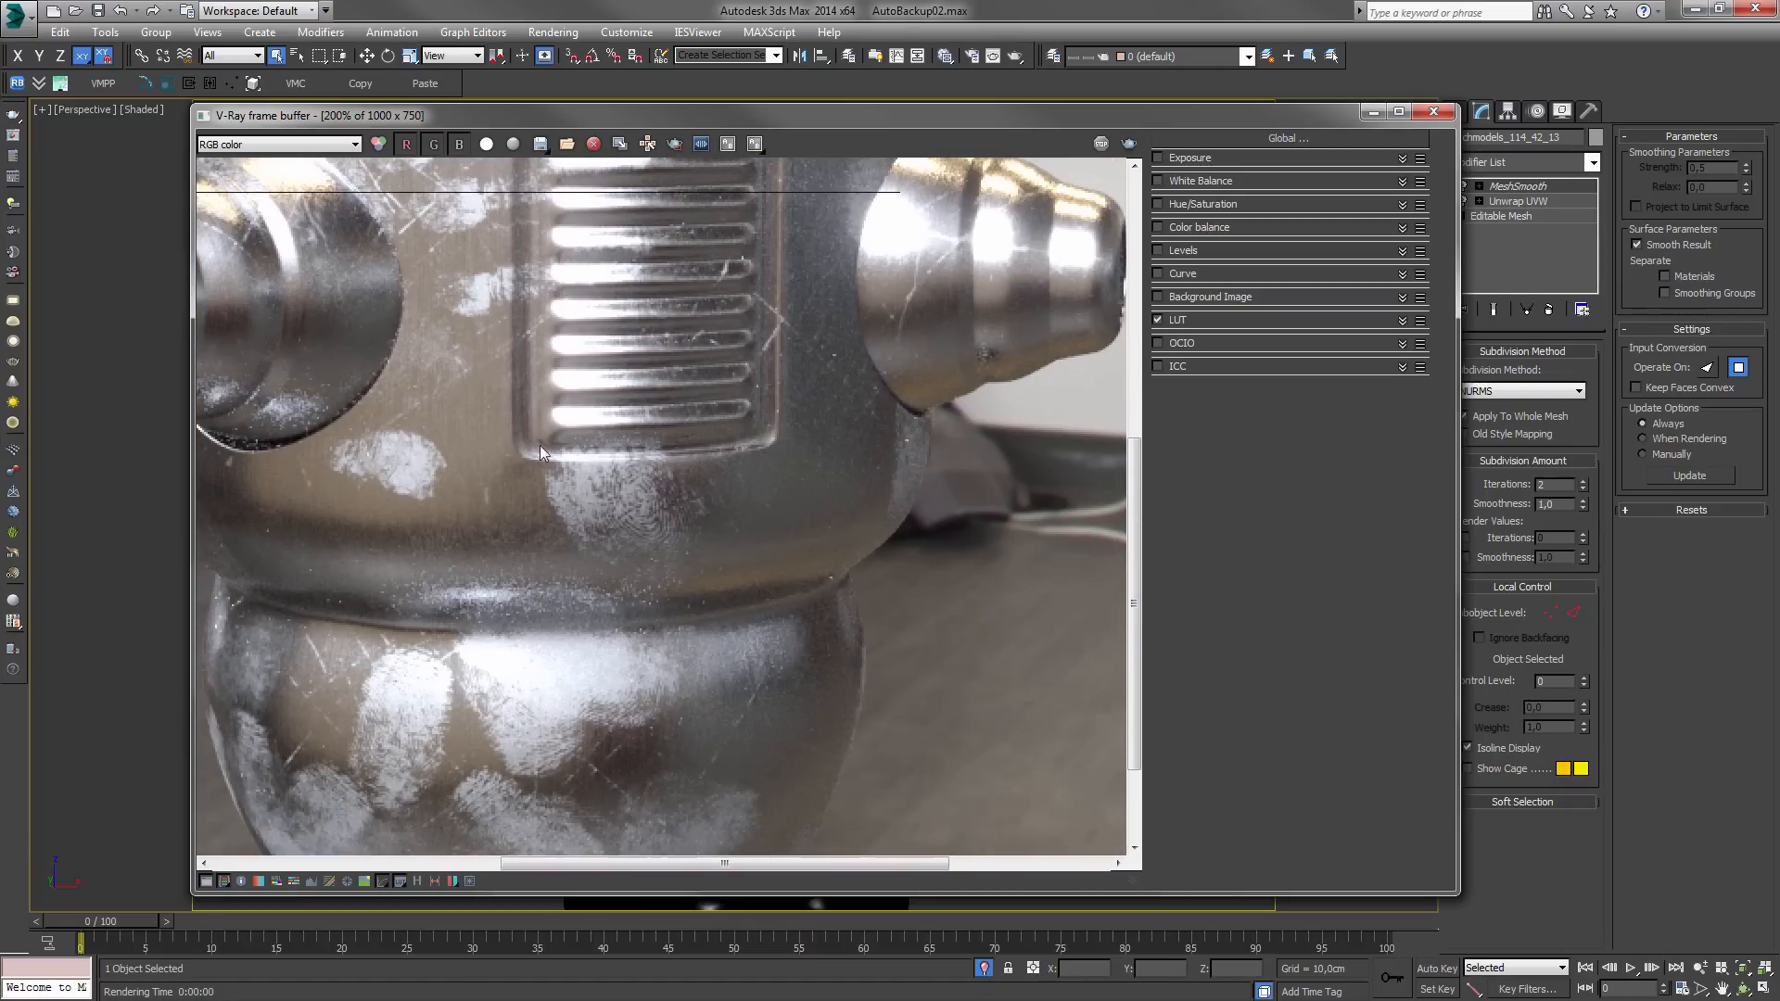
pyautogui.scroll(-1, 714, 599)
pyautogui.scroll(1, 698, 609)
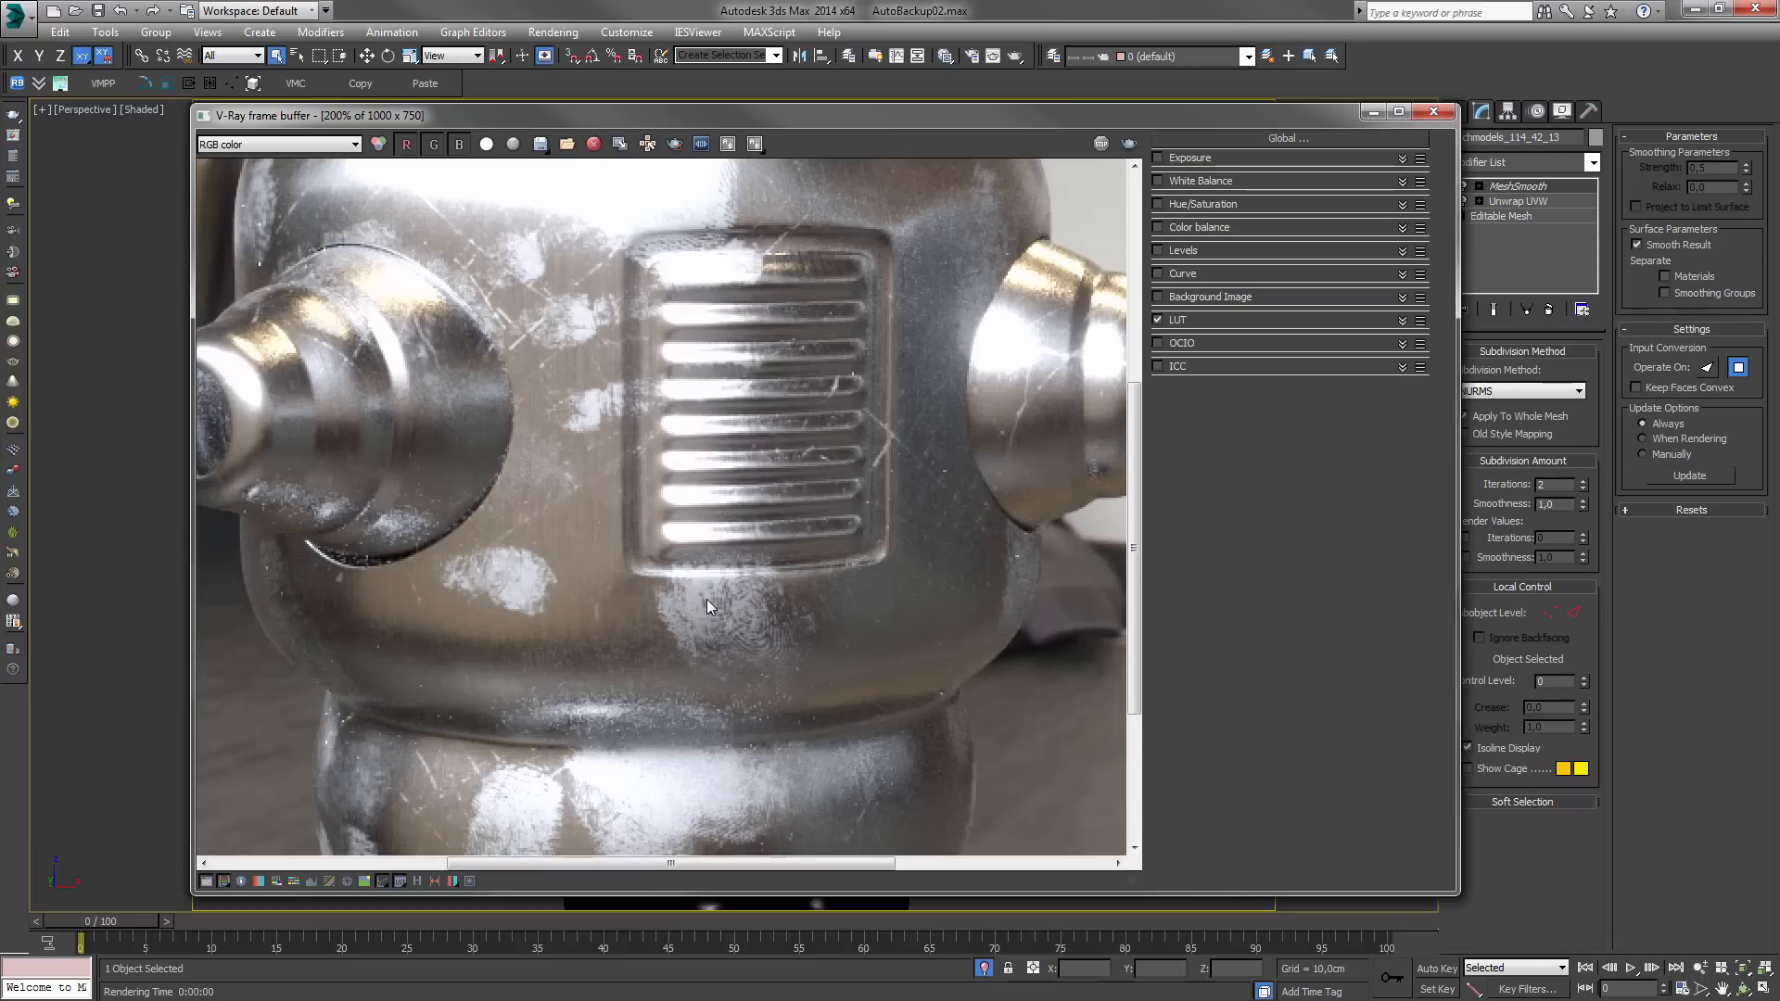
pyautogui.moveTo(812, 273); pyautogui.dragTo(799, 471, button='middle')
pyautogui.scroll(-1, 799, 469)
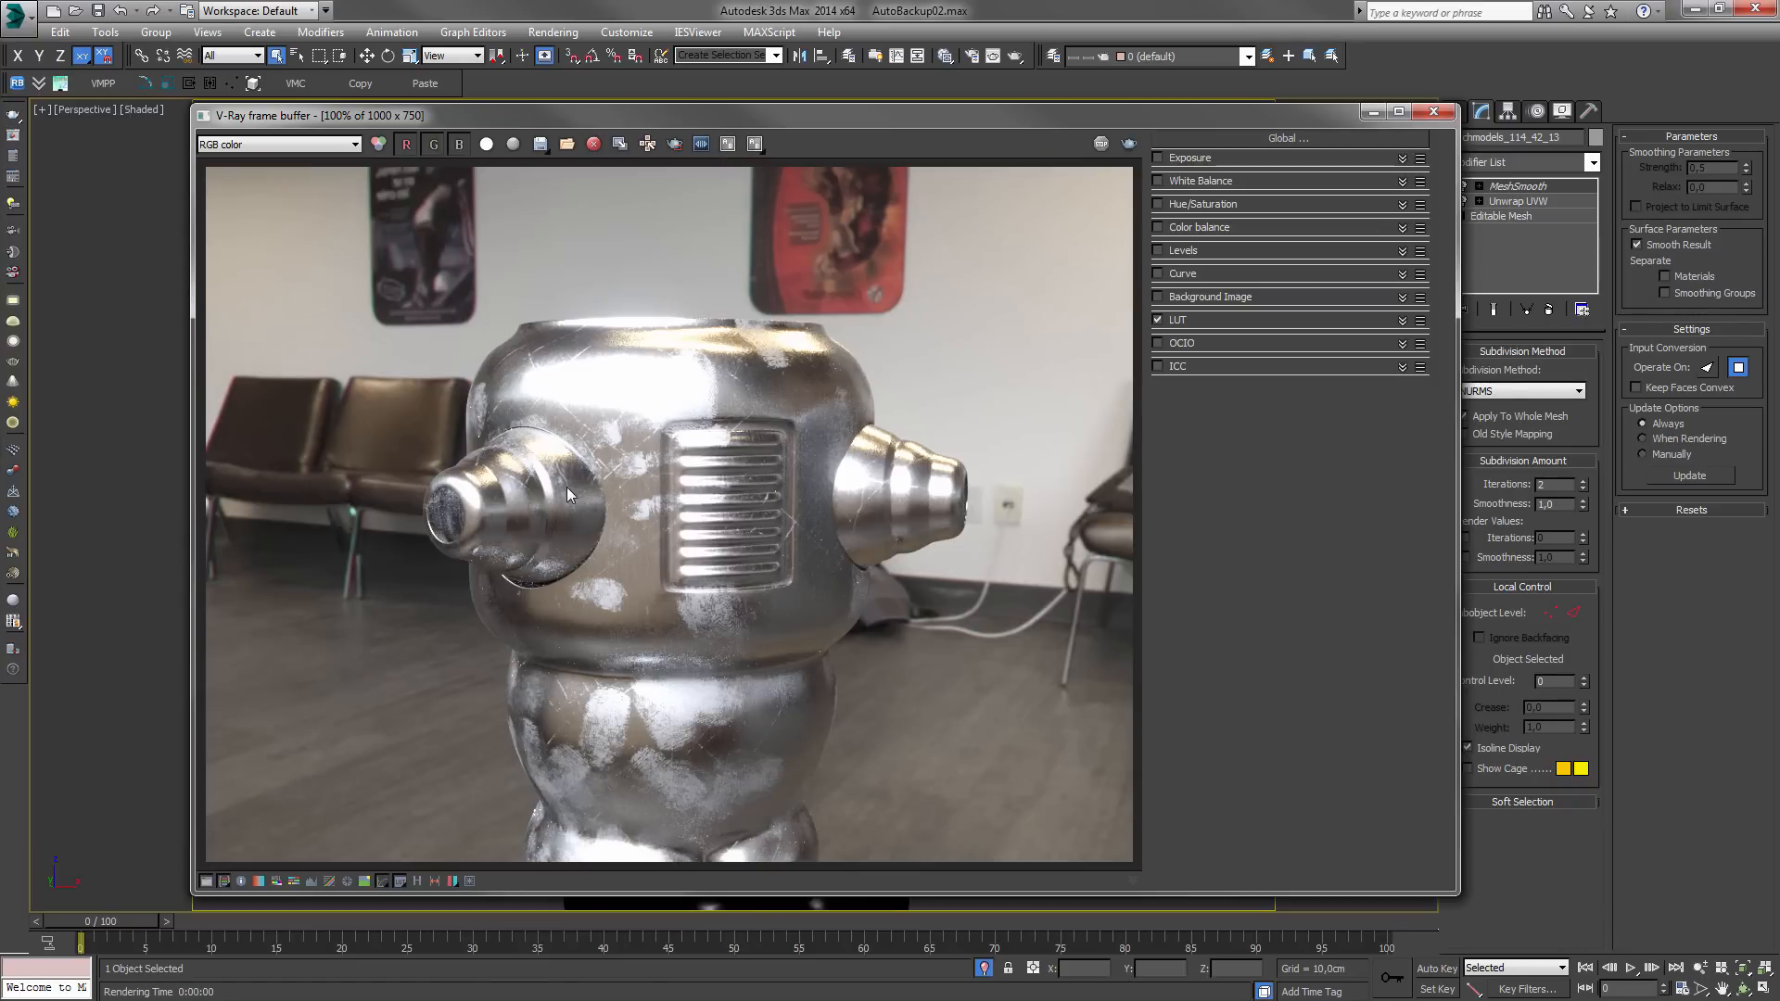
# - Return to the material editor, set the Composite's Layer 2 opacity to 20 and render the robot
pyautogui.middleClick(68, 449)
pyautogui.press('m')
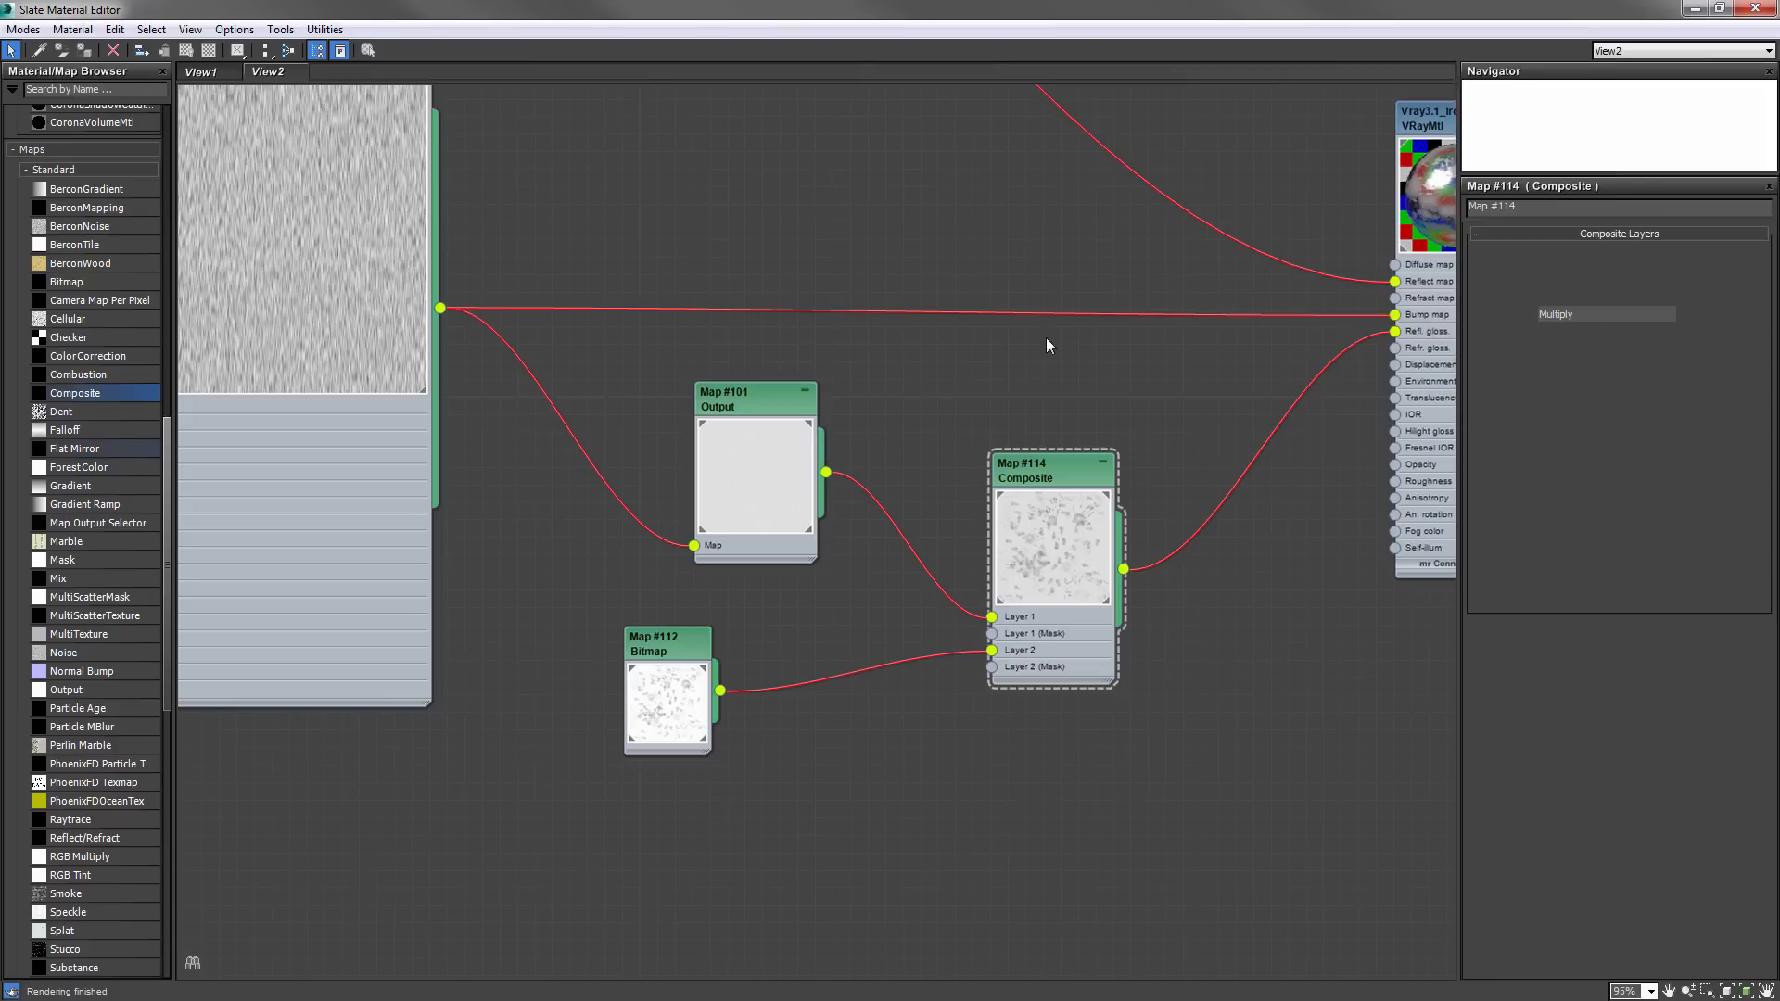
pyautogui.click(1070, 474)
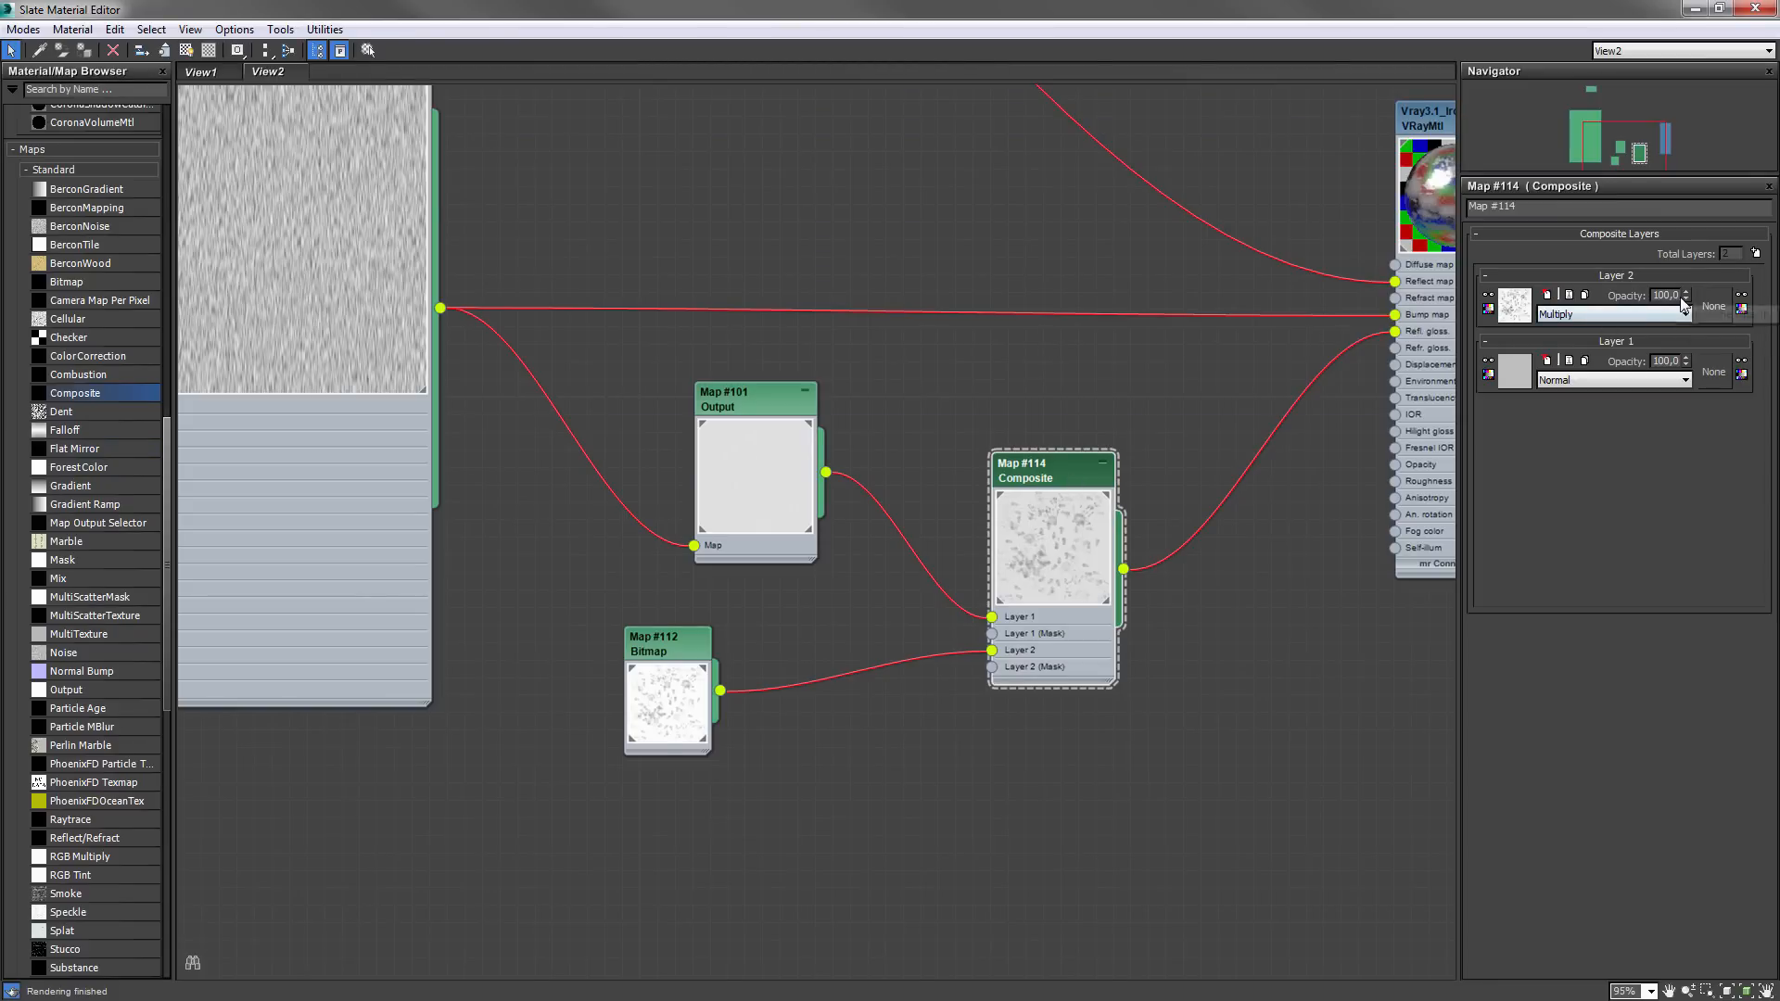
pyautogui.moveTo(1677, 295); pyautogui.dragTo(1565, 297)
pyautogui.write('20')
pyautogui.press('Return')
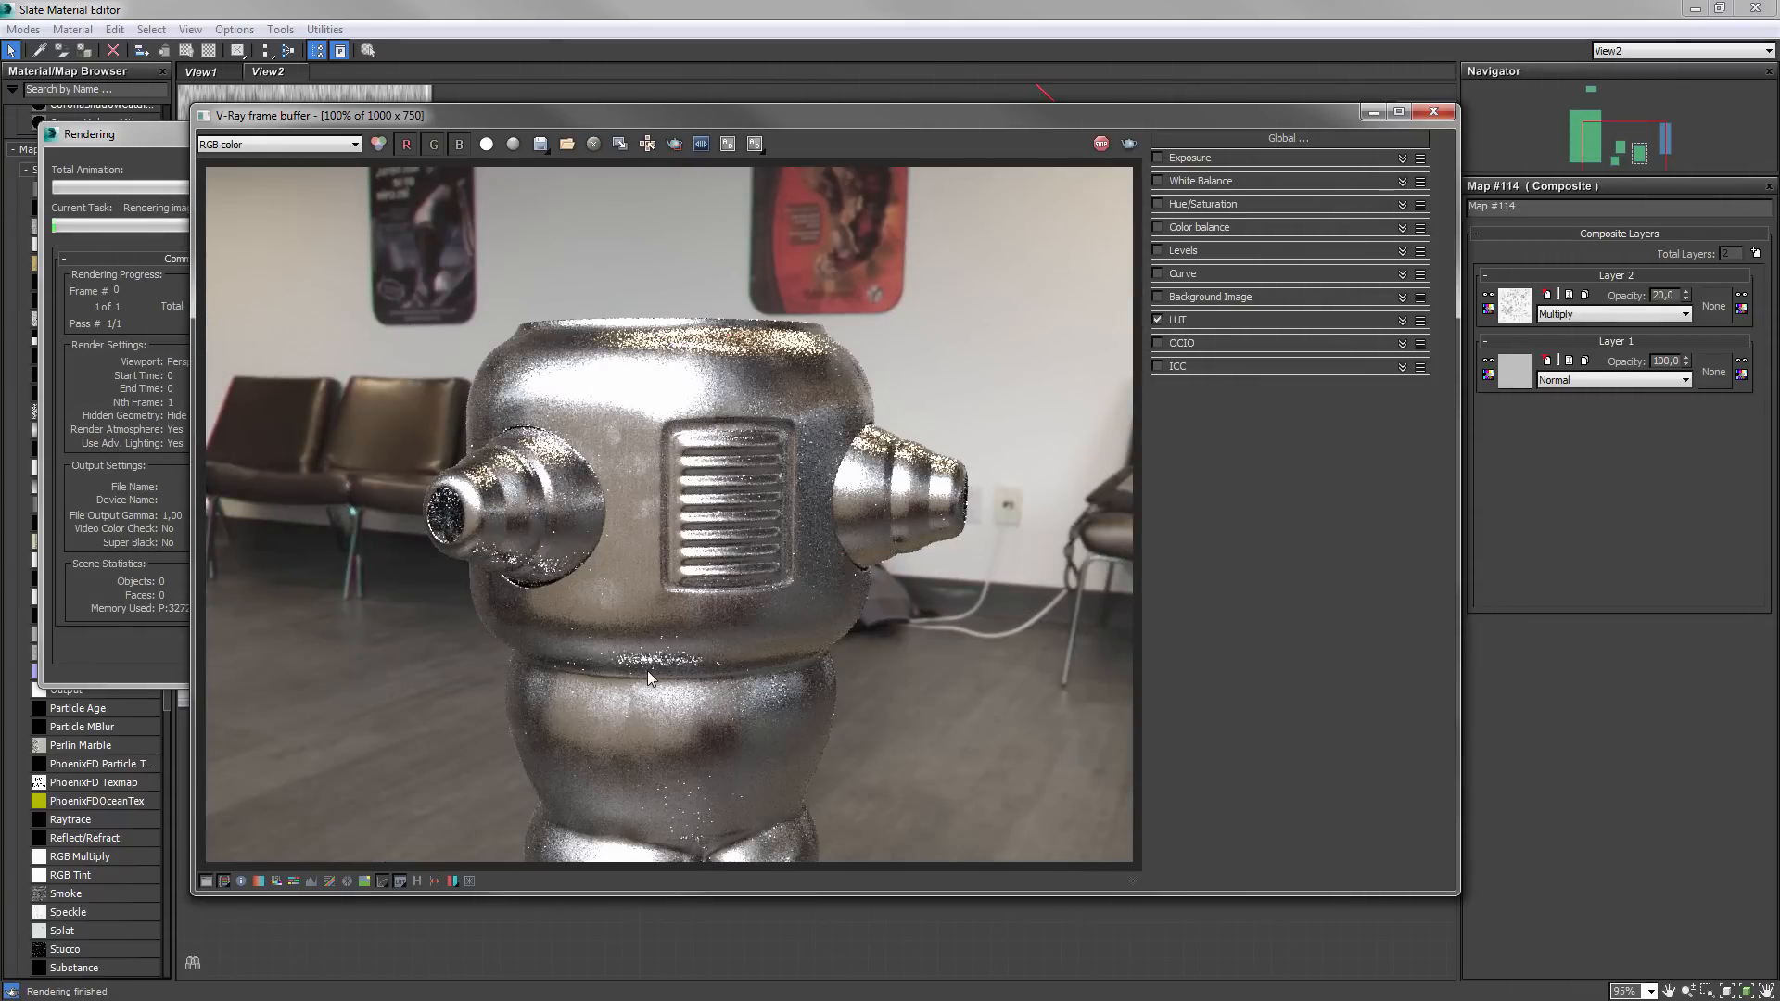
# - Stop the running render and examine the smudge strength around the arm socket, vent grille and lower torso
pyautogui.scroll(2, 632, 484)
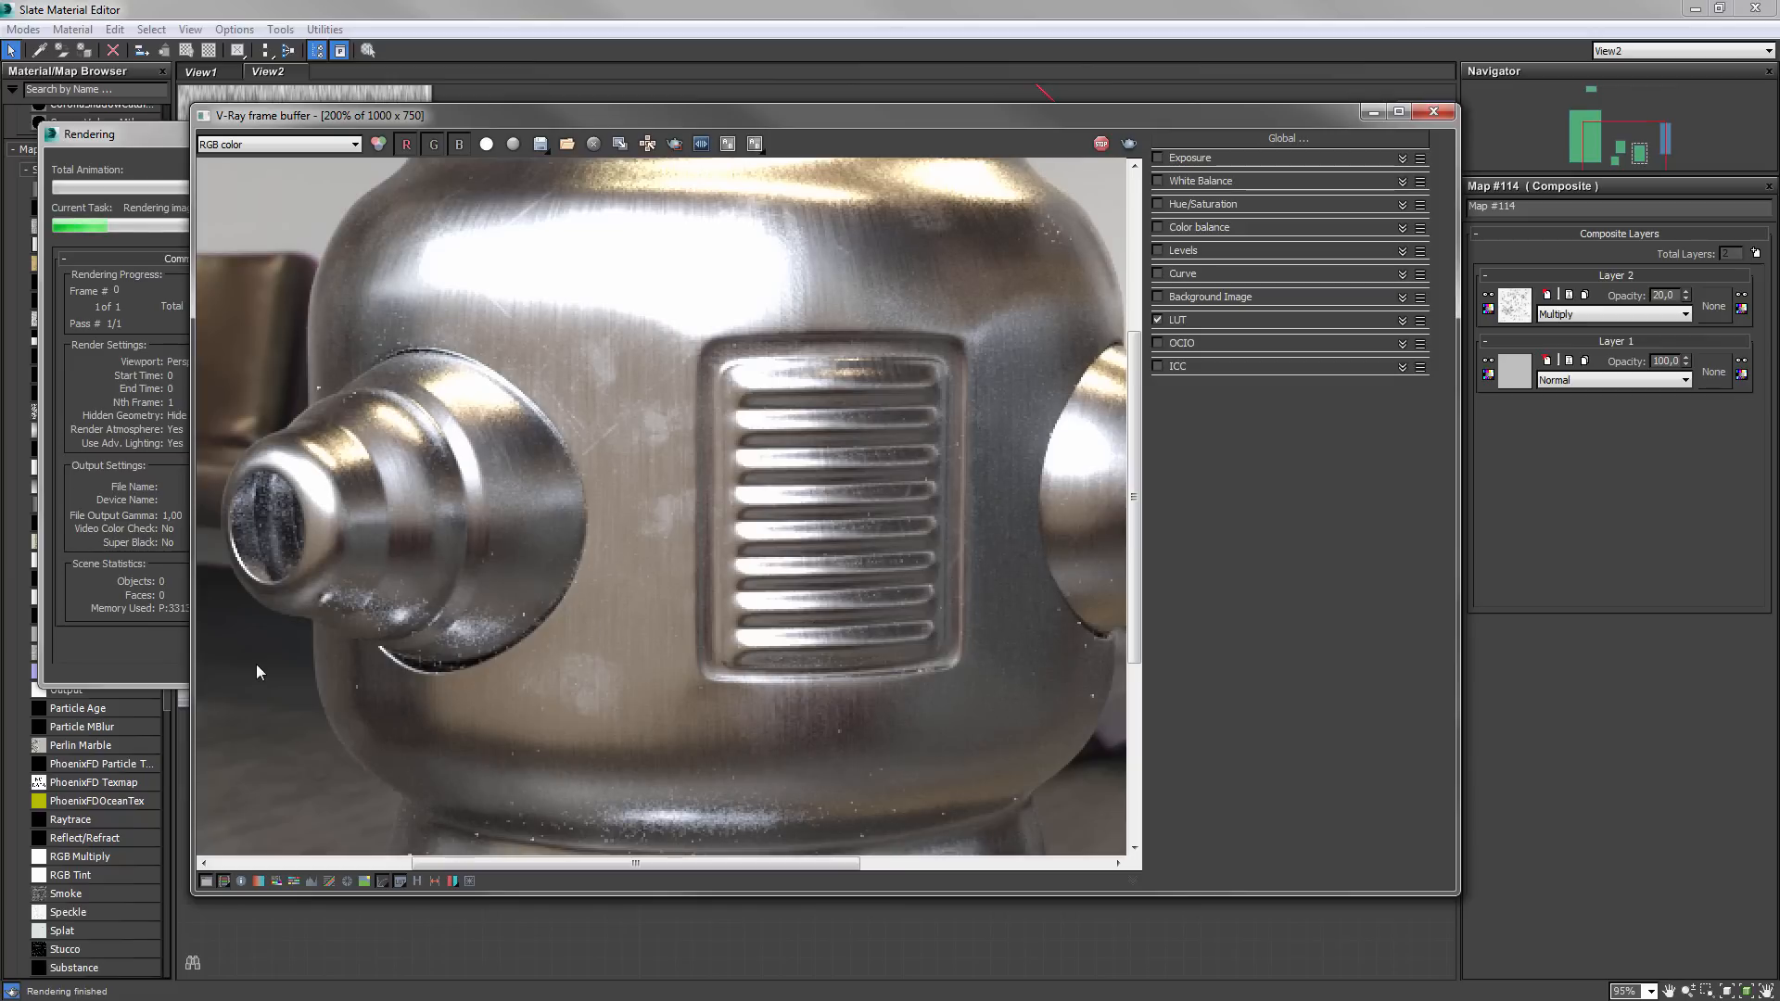
pyautogui.click(120, 152)
pyautogui.click(346, 167)
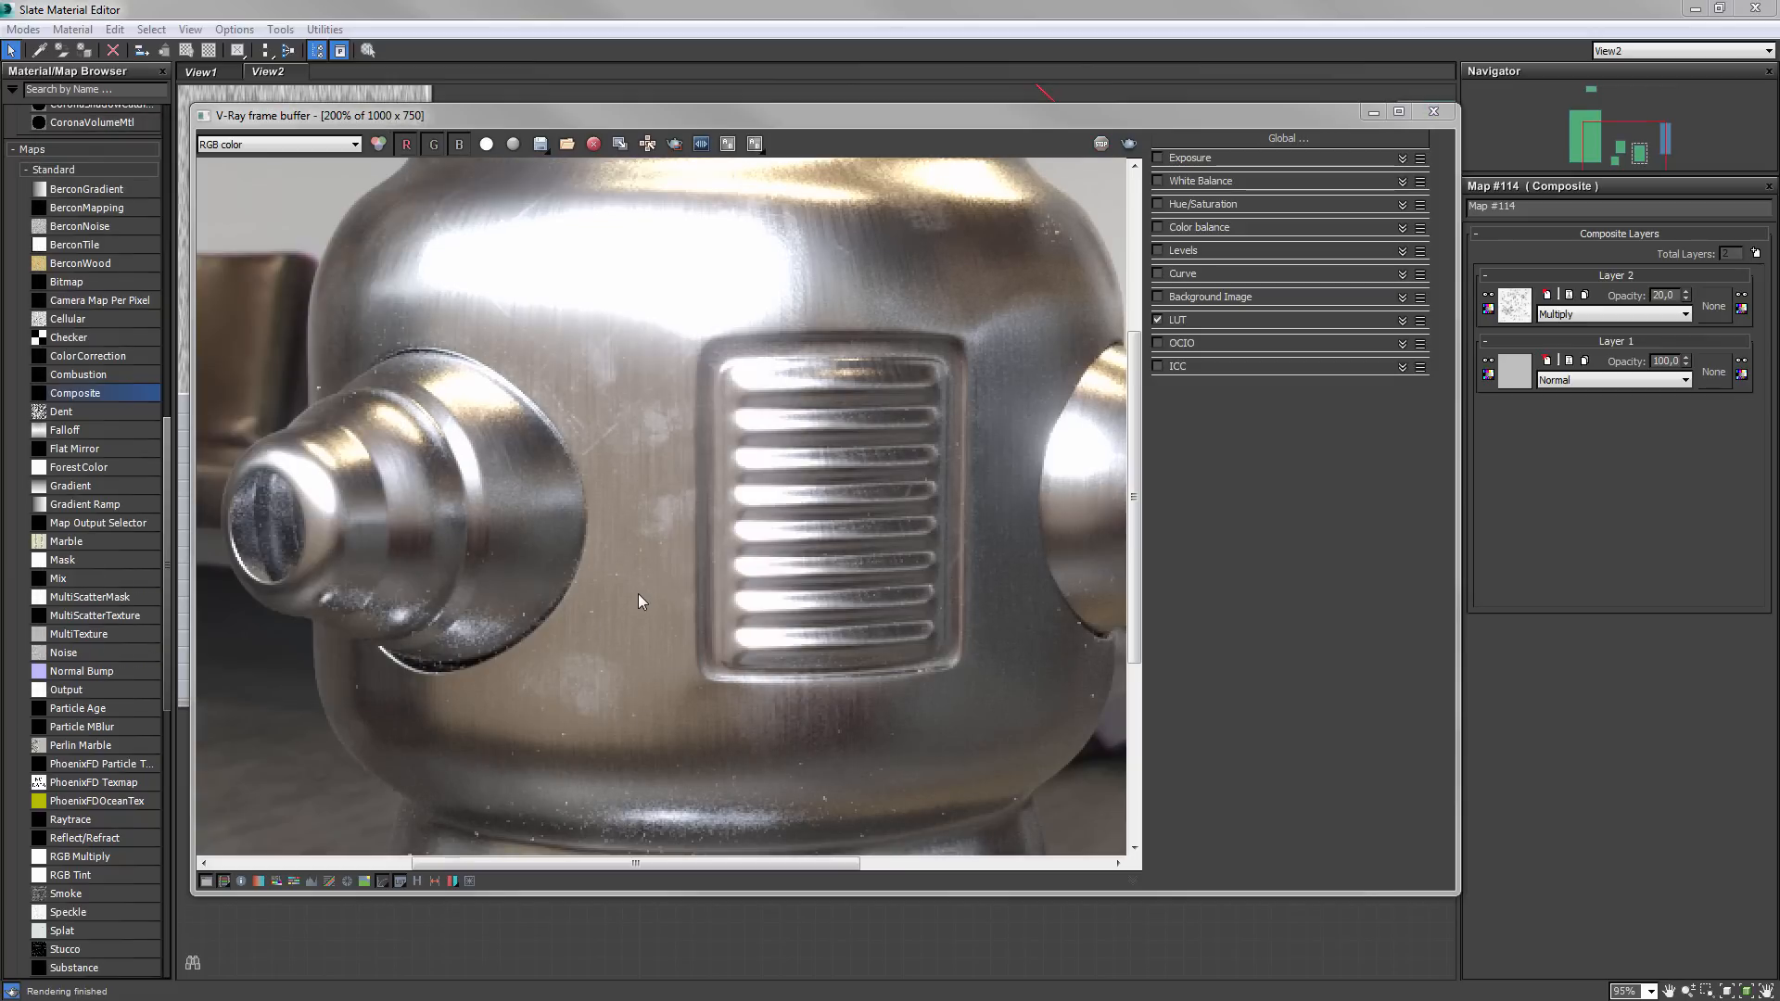
pyautogui.moveTo(868, 597); pyautogui.dragTo(758, 355, button='middle')
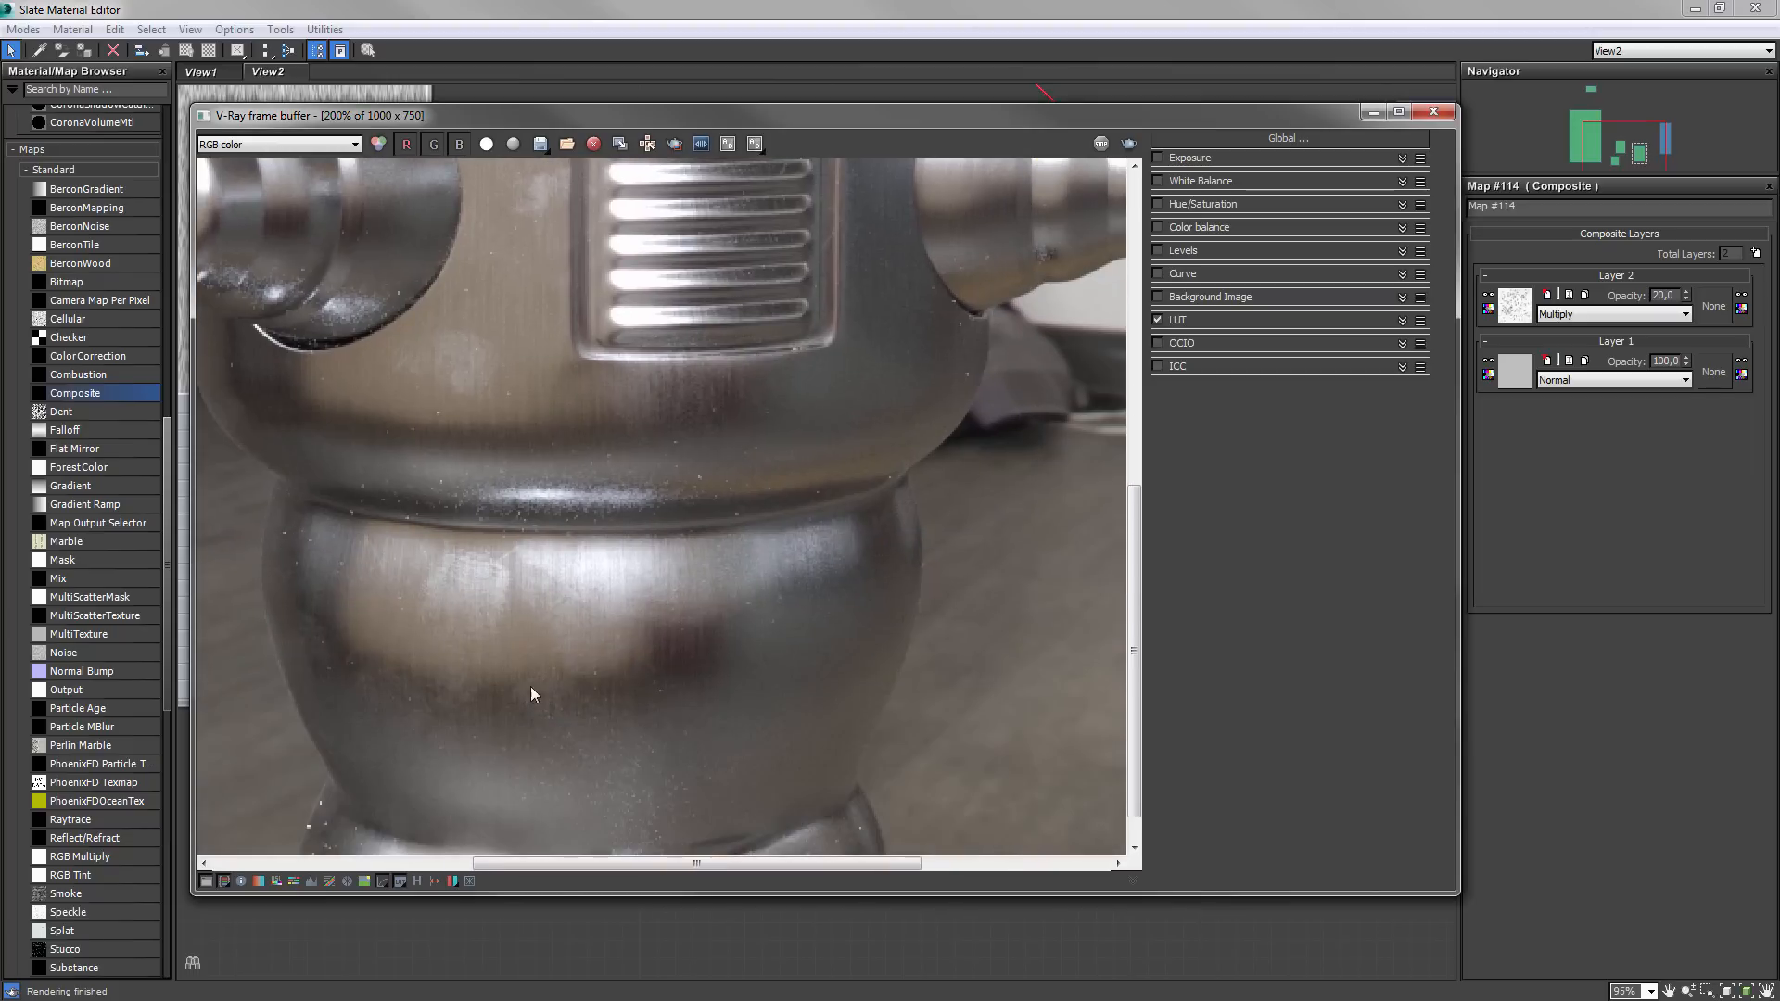
pyautogui.moveTo(531, 693); pyautogui.dragTo(542, 573, button='middle')
# - Compare the whole rendered robot with a close view of the metal between the arm socket and vent grille
pyautogui.doubleClick(573, 624)
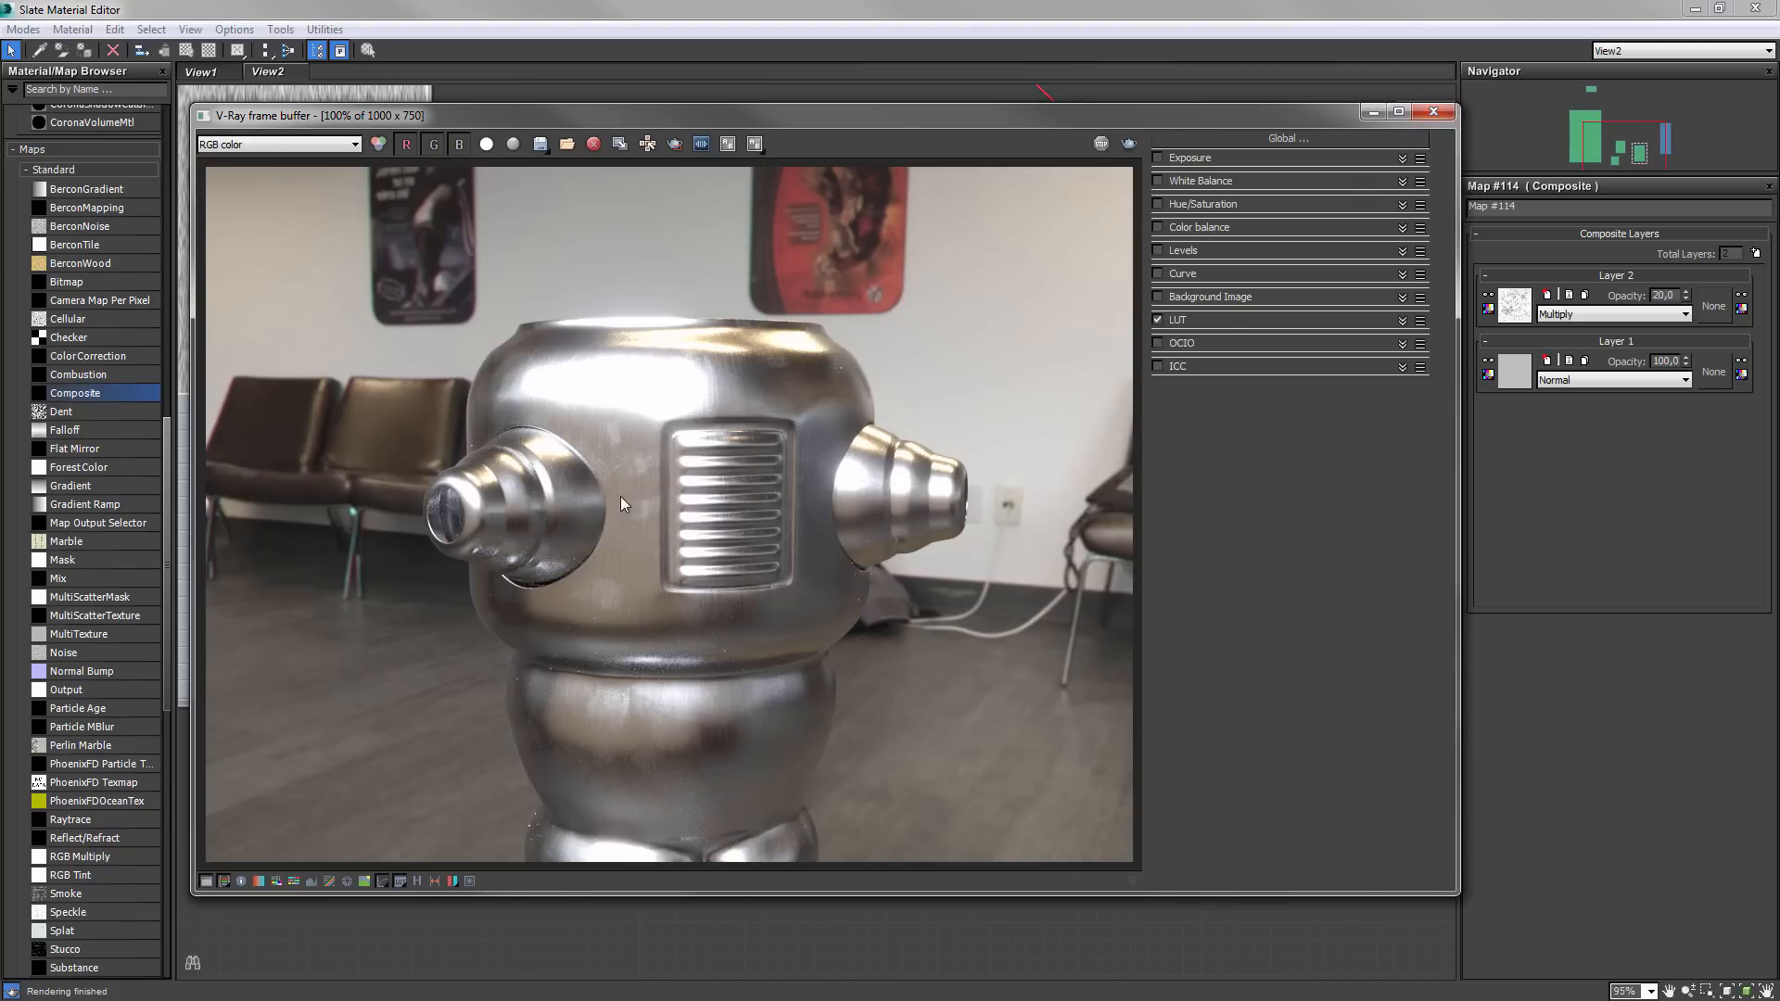
pyautogui.doubleClick(597, 563)
pyautogui.doubleClick(597, 564)
pyautogui.doubleClick(587, 559)
pyautogui.doubleClick(773, 488)
pyautogui.scroll(2, 586, 550)
pyautogui.scroll(-1, 717, 503)
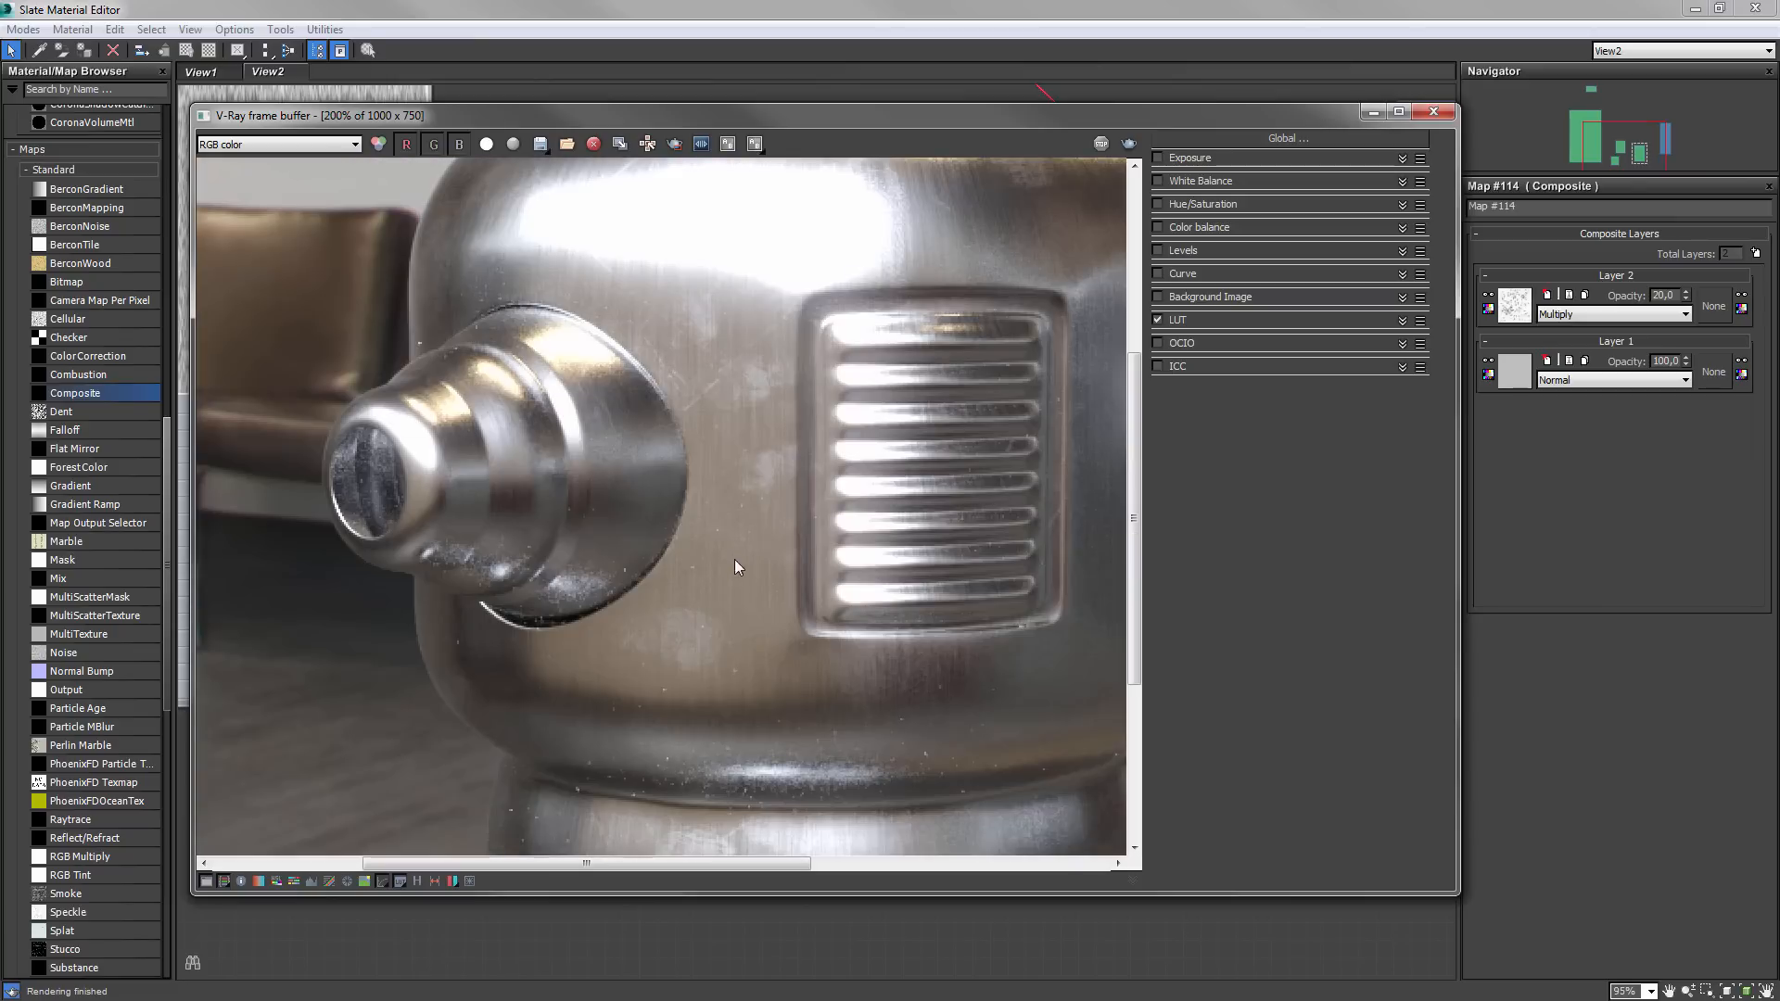
# - Leave the render and open the reflection Falloff map, shifting its mix curve's lower handle toward the dark end for a more gradual rise
pyautogui.scroll(1, 826, 442)
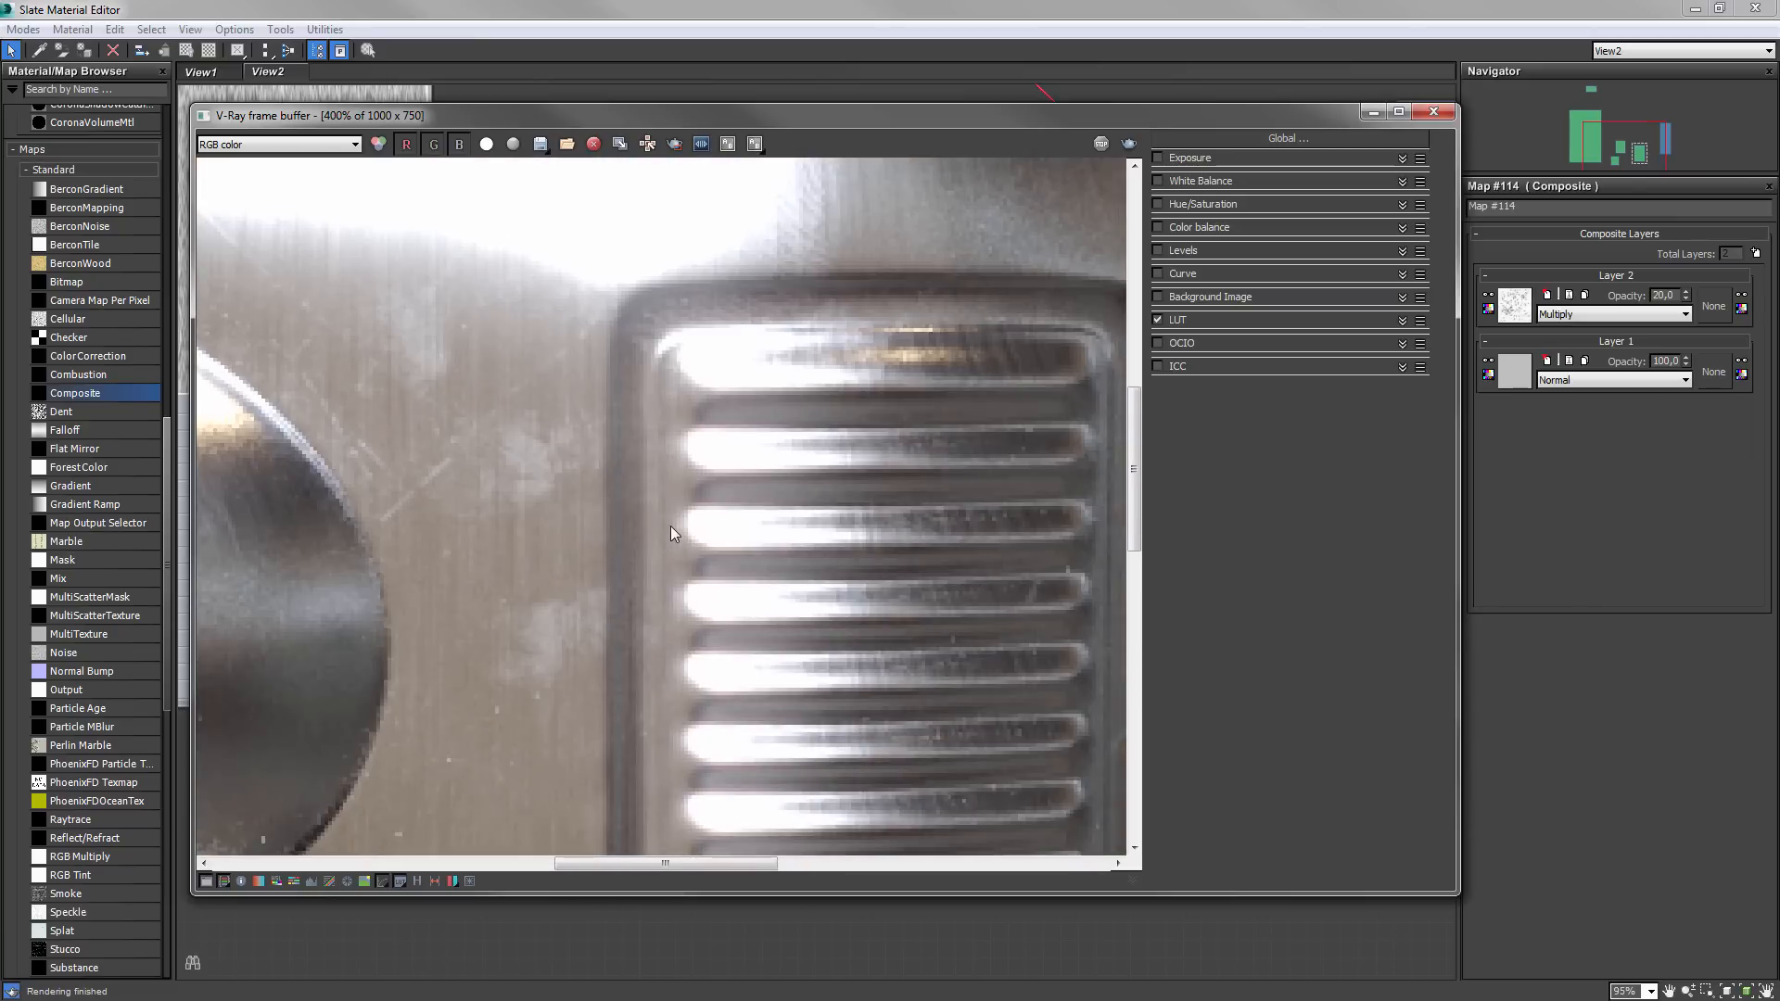
pyautogui.scroll(-1, 670, 527)
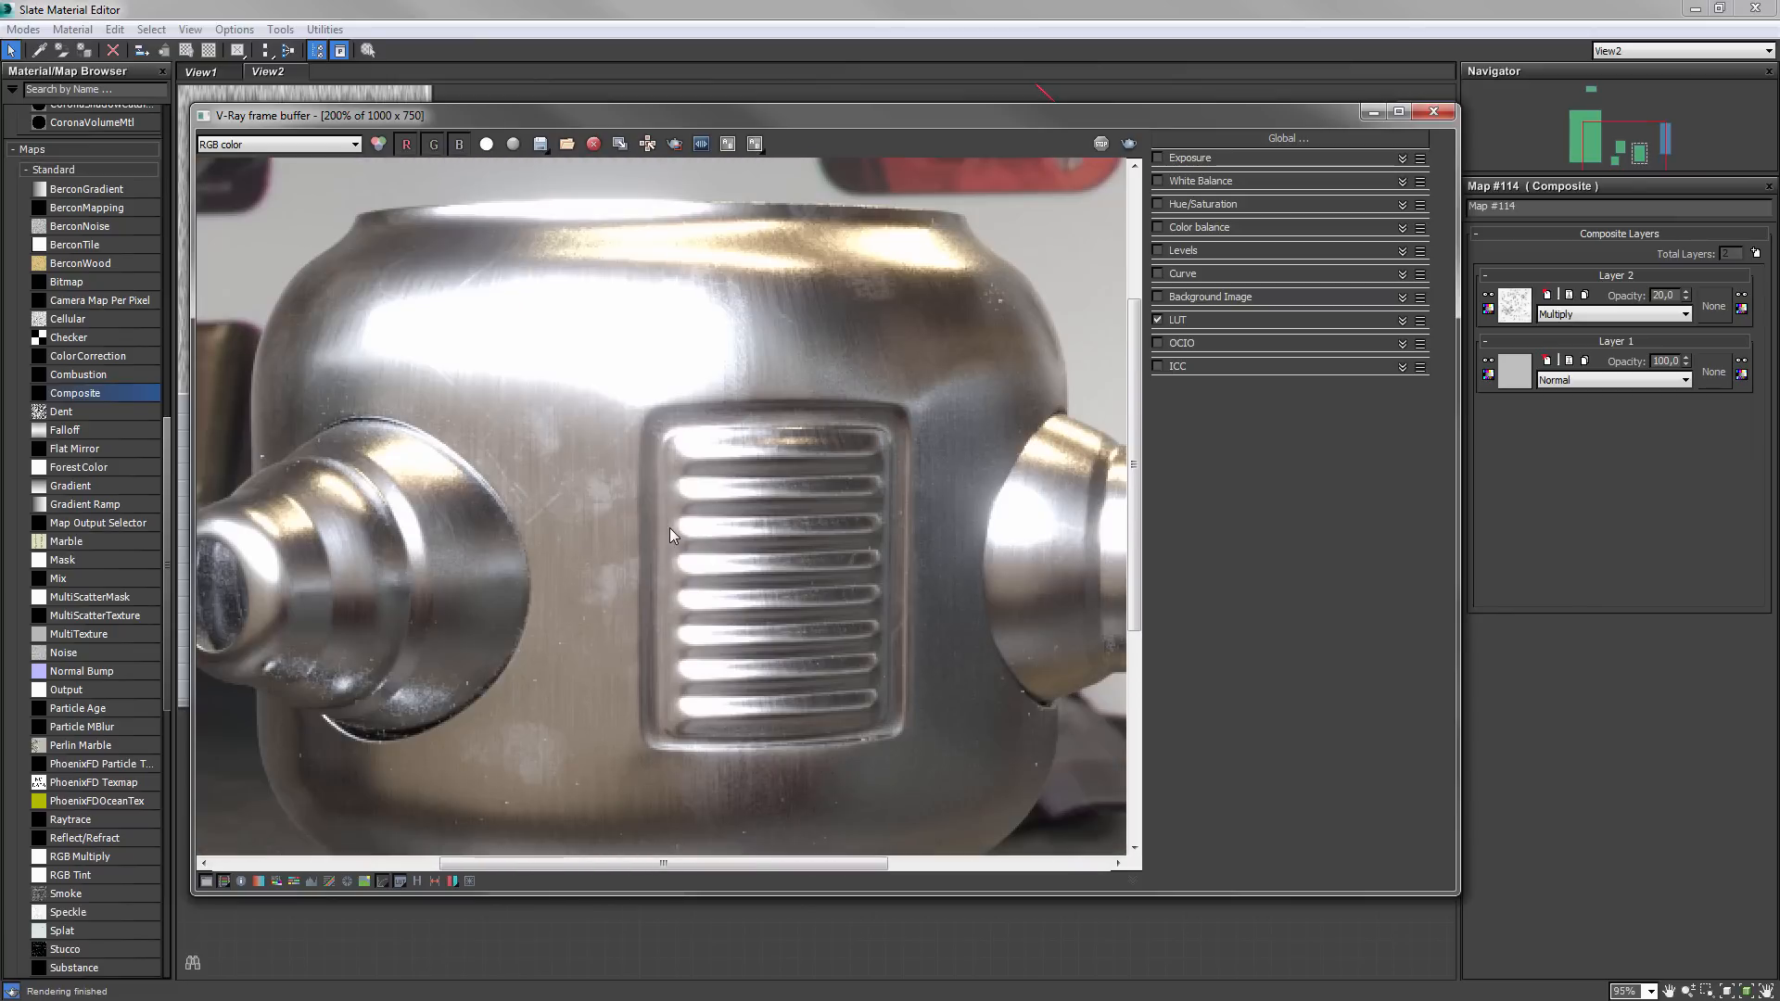
pyautogui.click(1433, 112)
pyautogui.moveTo(883, 210); pyautogui.dragTo(686, 551, button='middle')
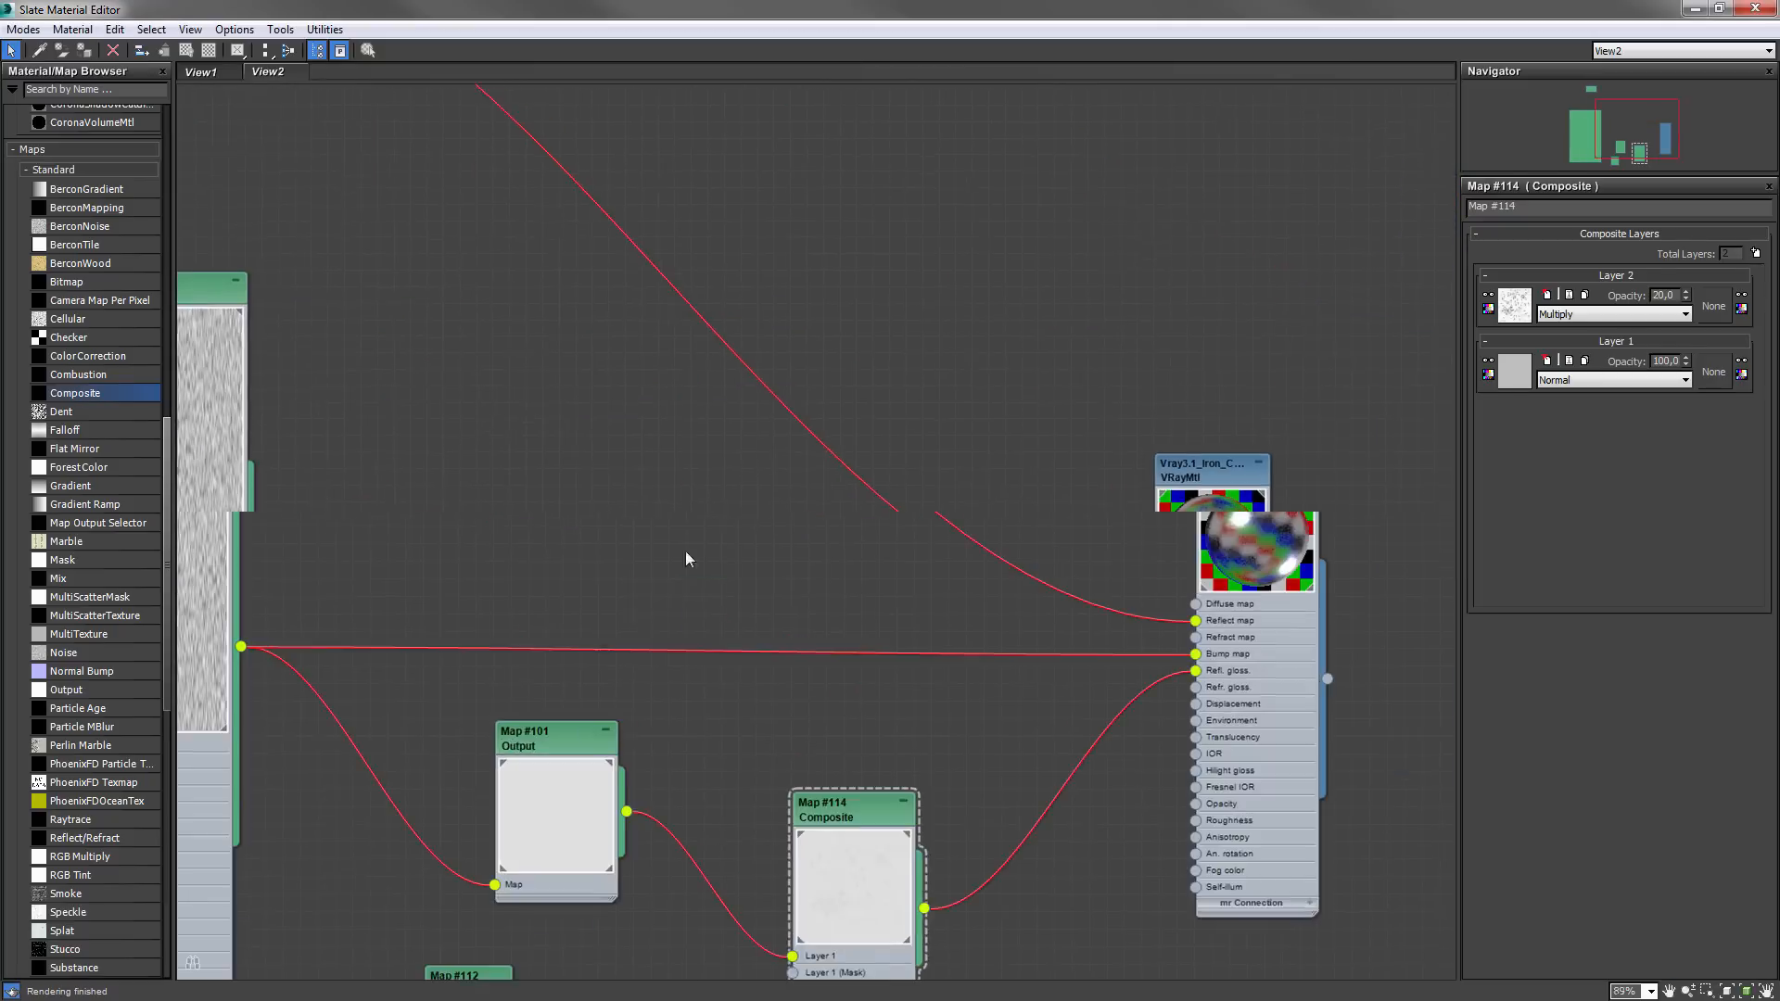
pyautogui.scroll(-4, 686, 551)
pyautogui.scroll(-1, 749, 431)
pyautogui.scroll(2, 458, 256)
pyautogui.moveTo(513, 263); pyautogui.dragTo(646, 270)
pyautogui.scroll(3, 645, 271)
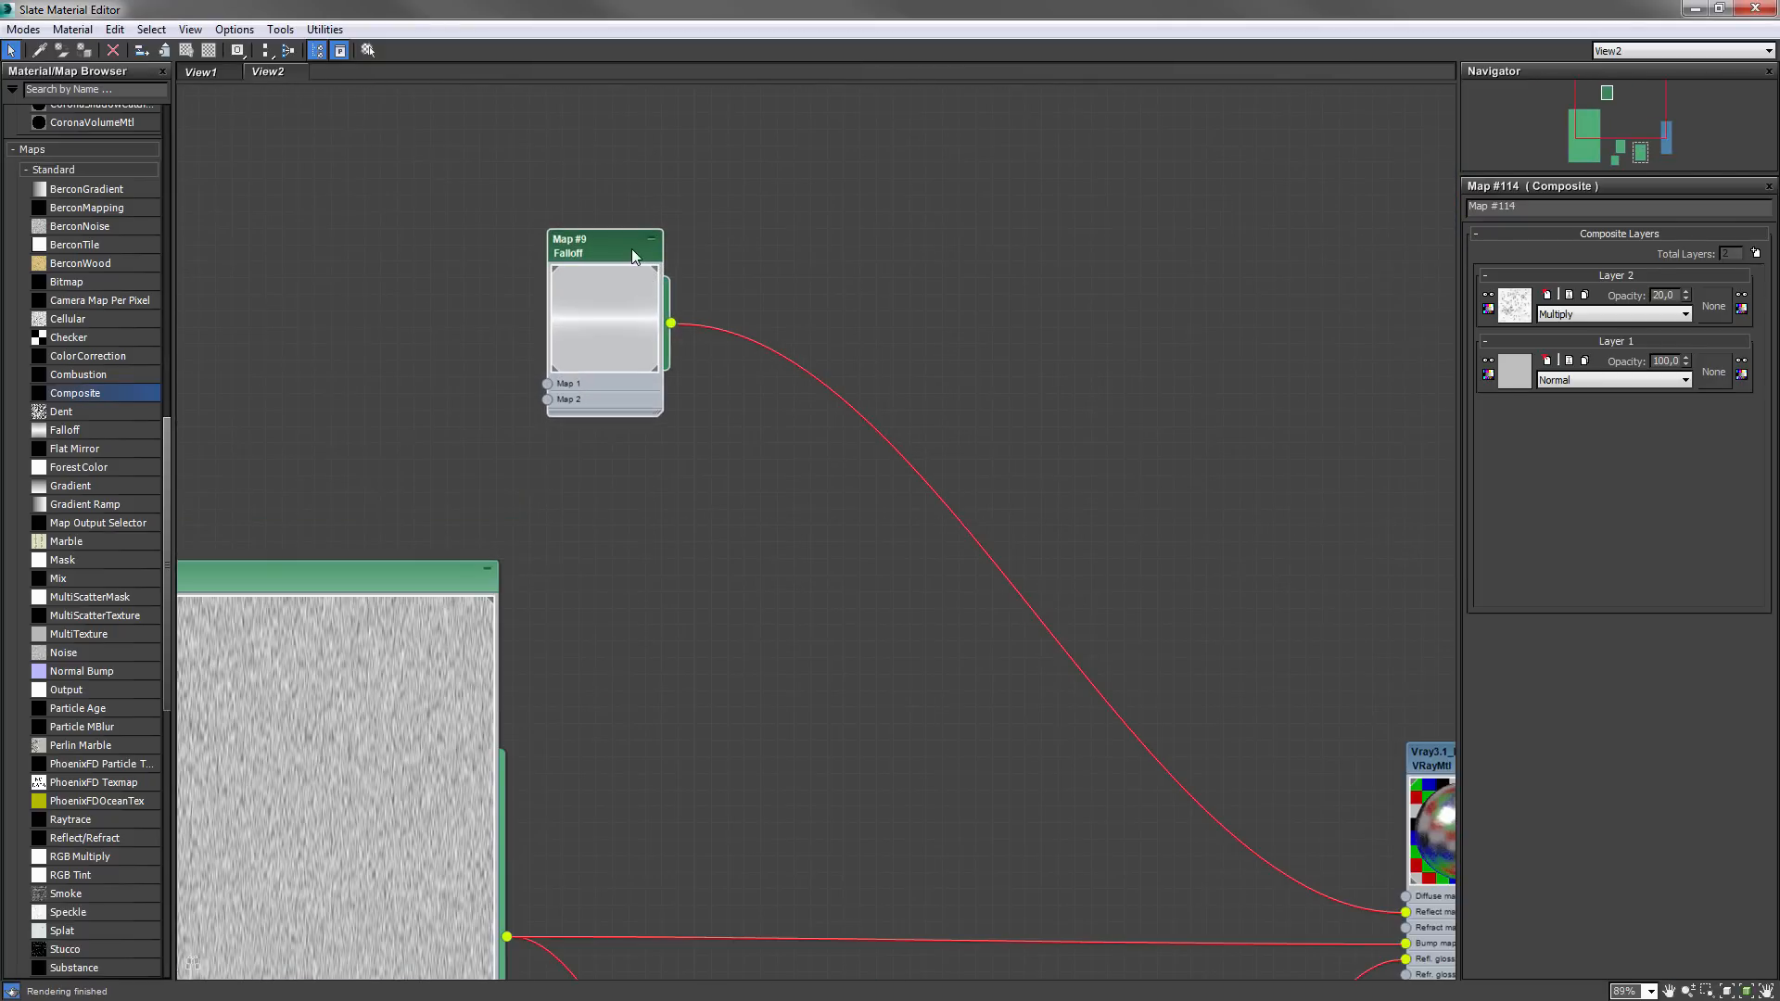
pyautogui.doubleClick(631, 249)
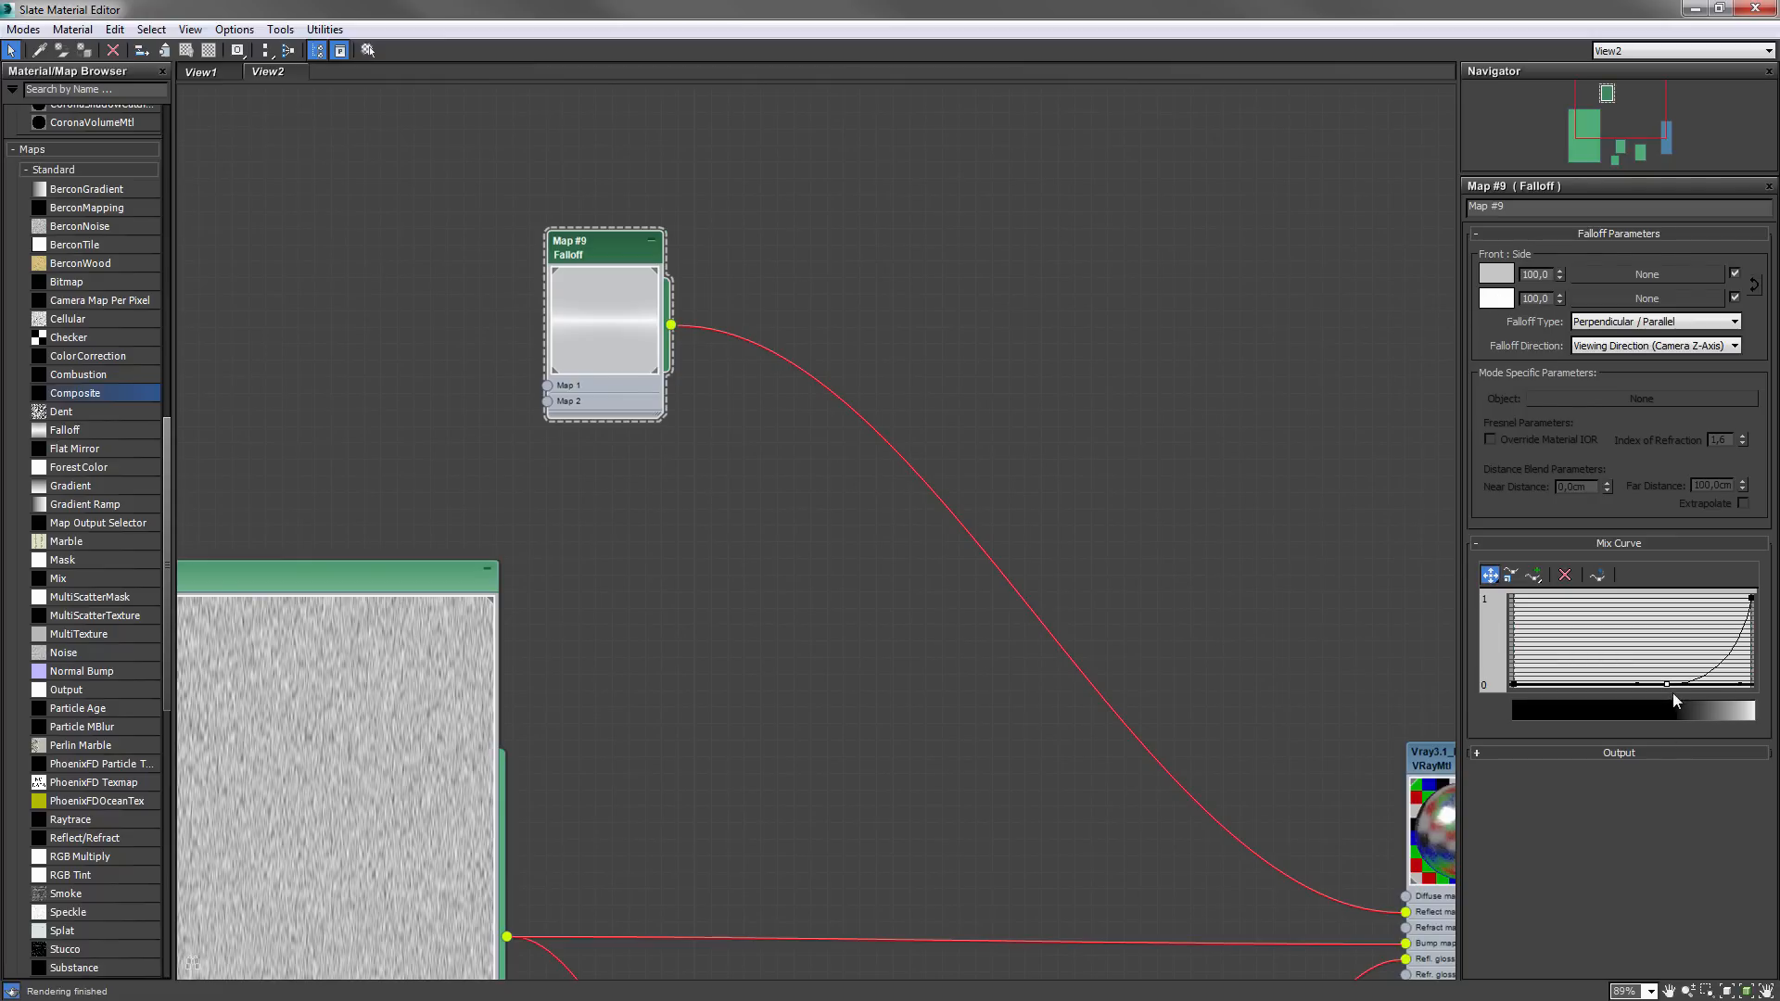
pyautogui.moveTo(1667, 685); pyautogui.dragTo(1639, 687)
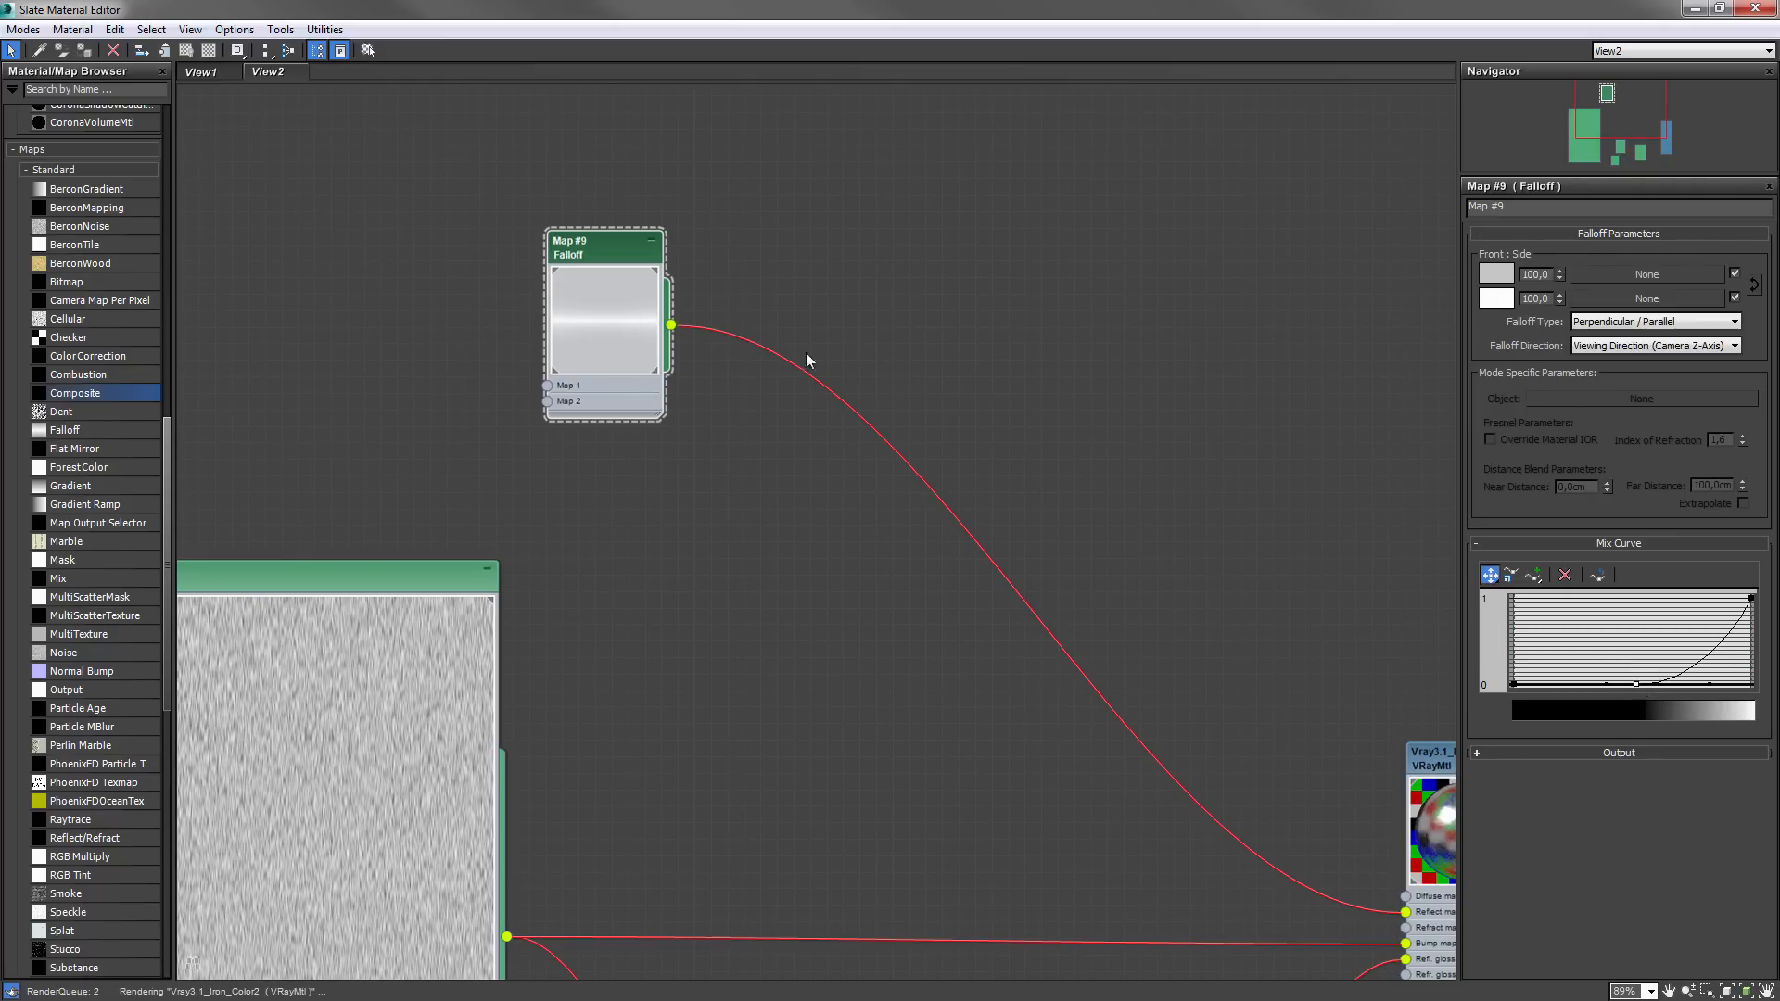
# - Add a new Composite map to the node view beside the Falloff map
pyautogui.moveTo(806, 354); pyautogui.dragTo(1176, 452, button='middle')
pyautogui.moveTo(85, 399); pyautogui.dragTo(595, 354)
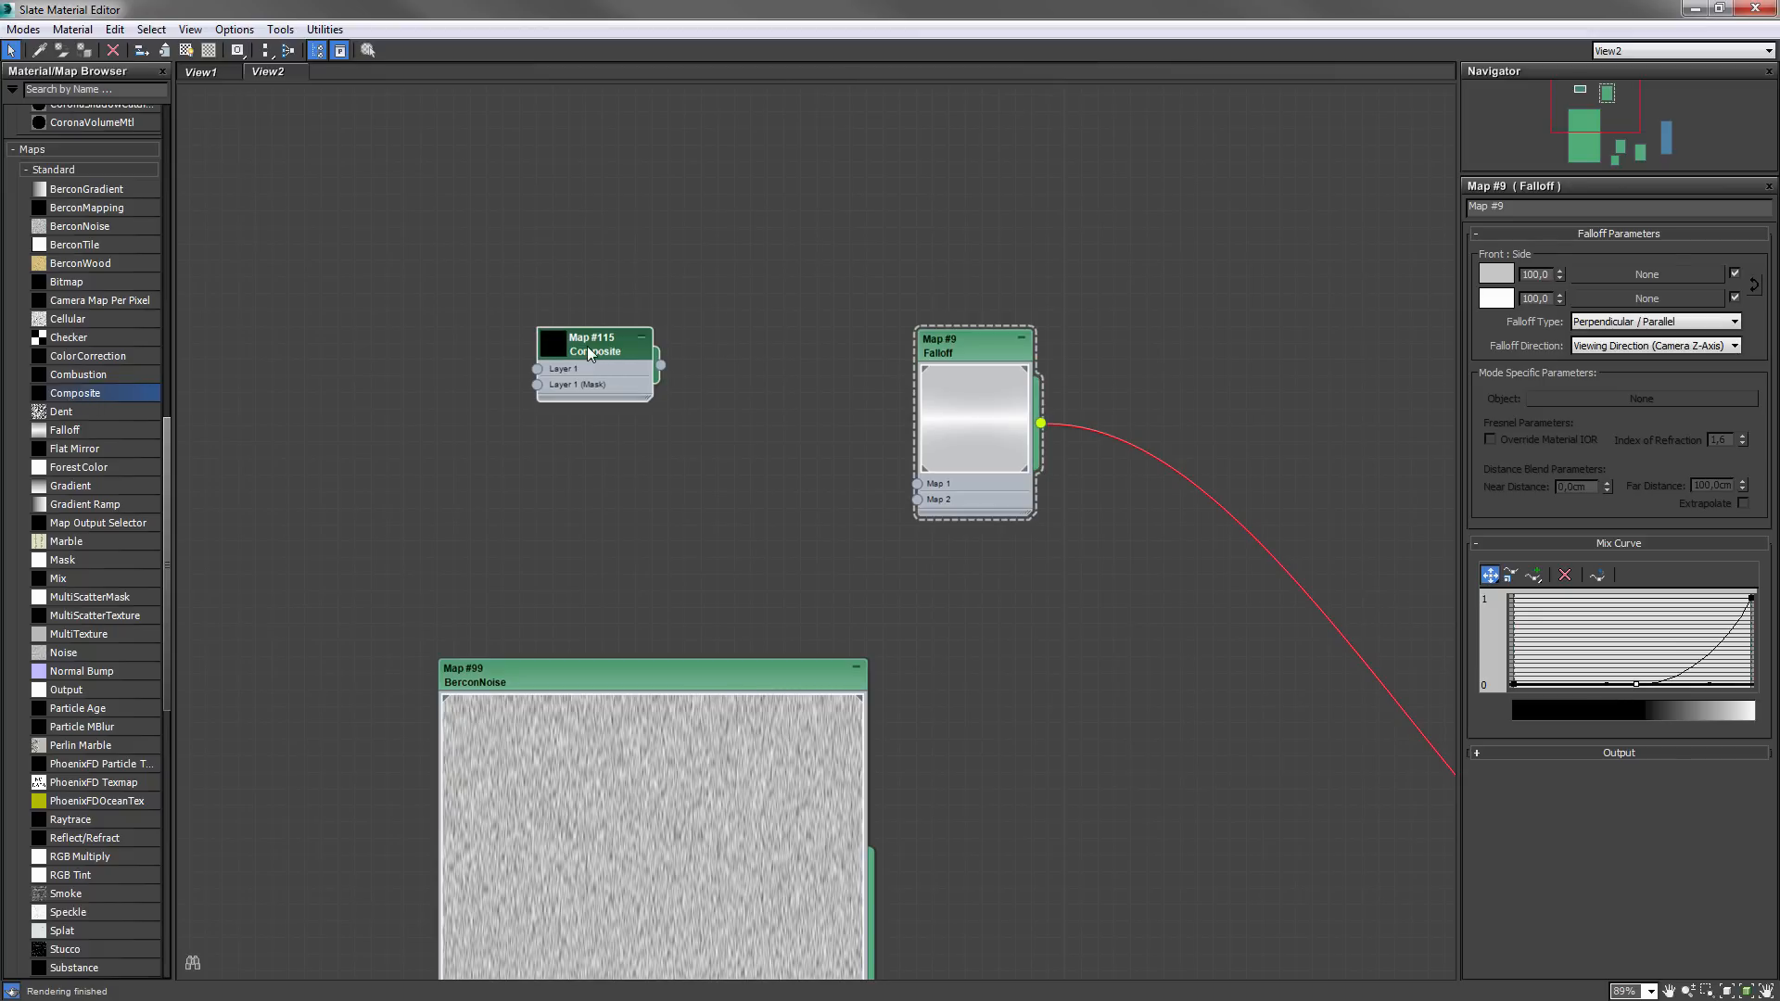
pyautogui.doubleClick(586, 347)
# - Copy the Falloff's front colour into a new VRayColor map connected to Layer 1 of the new Composite
pyautogui.doubleClick(992, 344)
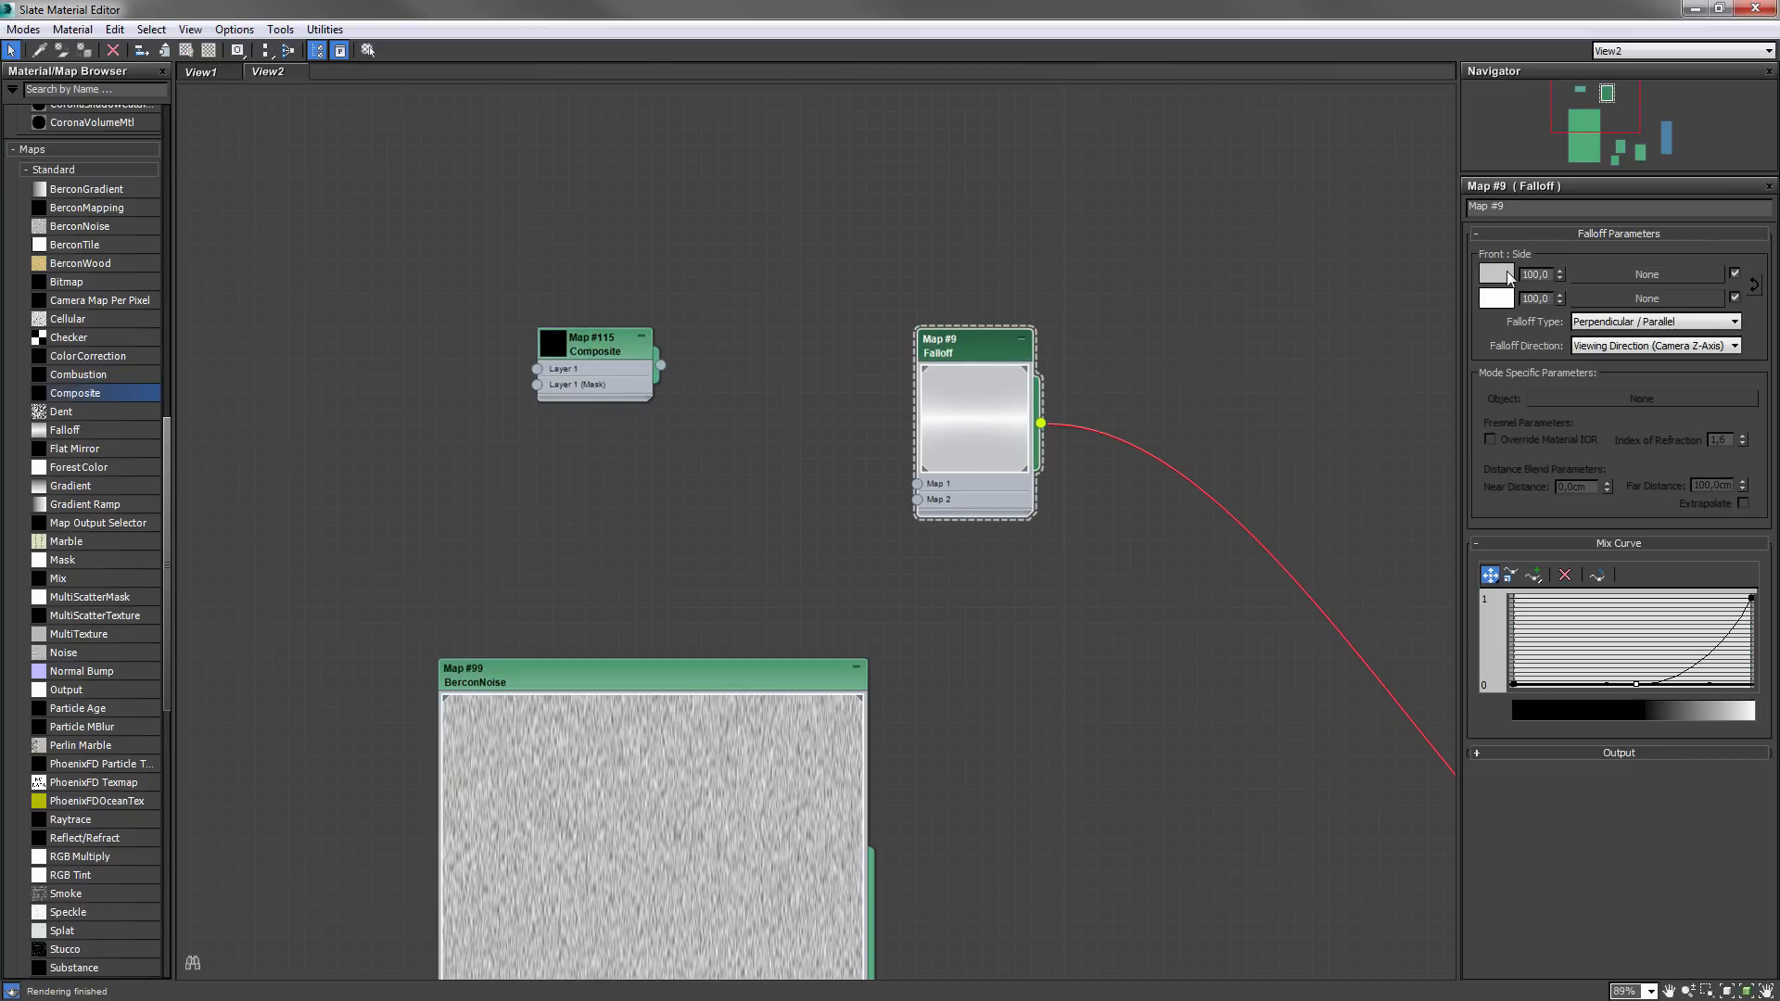
pyautogui.moveTo(164, 462); pyautogui.dragTo(223, 751)
pyautogui.moveTo(82, 402); pyautogui.dragTo(537, 369)
pyautogui.doubleClick(408, 345)
pyautogui.rightClick(1715, 383)
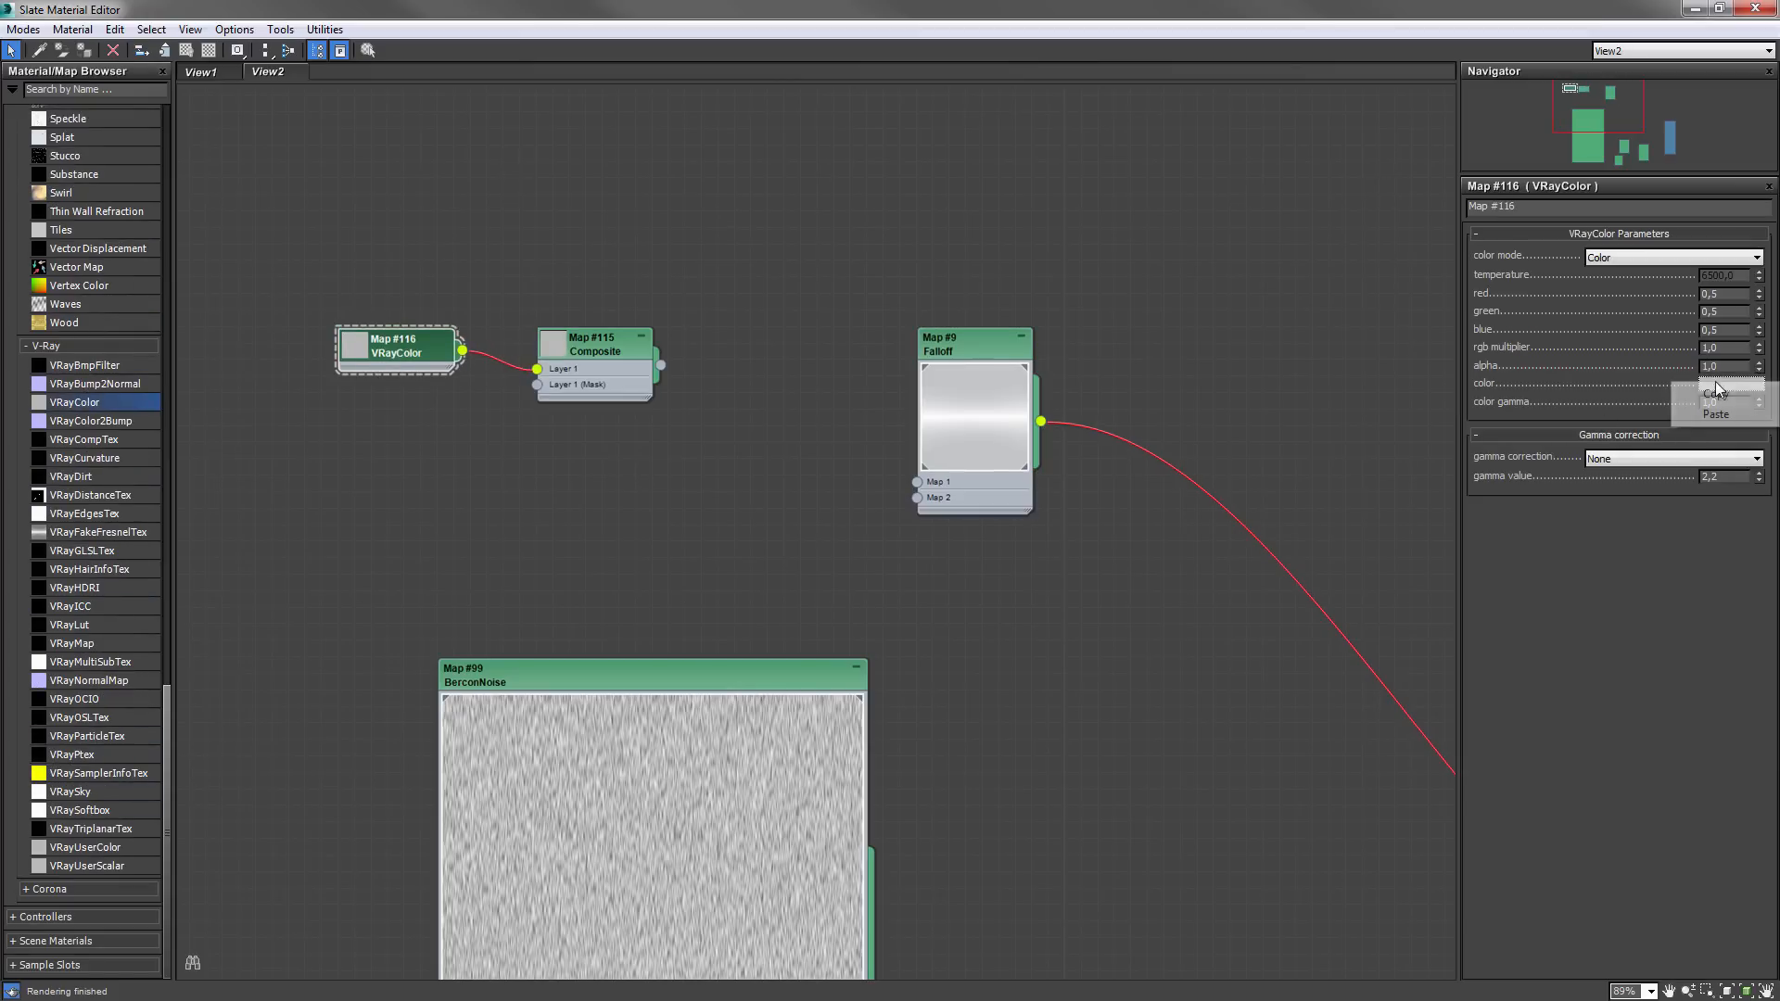
pyautogui.click(1710, 414)
# - Connect the Composite to the Falloff's Map 1, then enlarge its node preview and add a second layer
pyautogui.moveTo(660, 365); pyautogui.dragTo(917, 483)
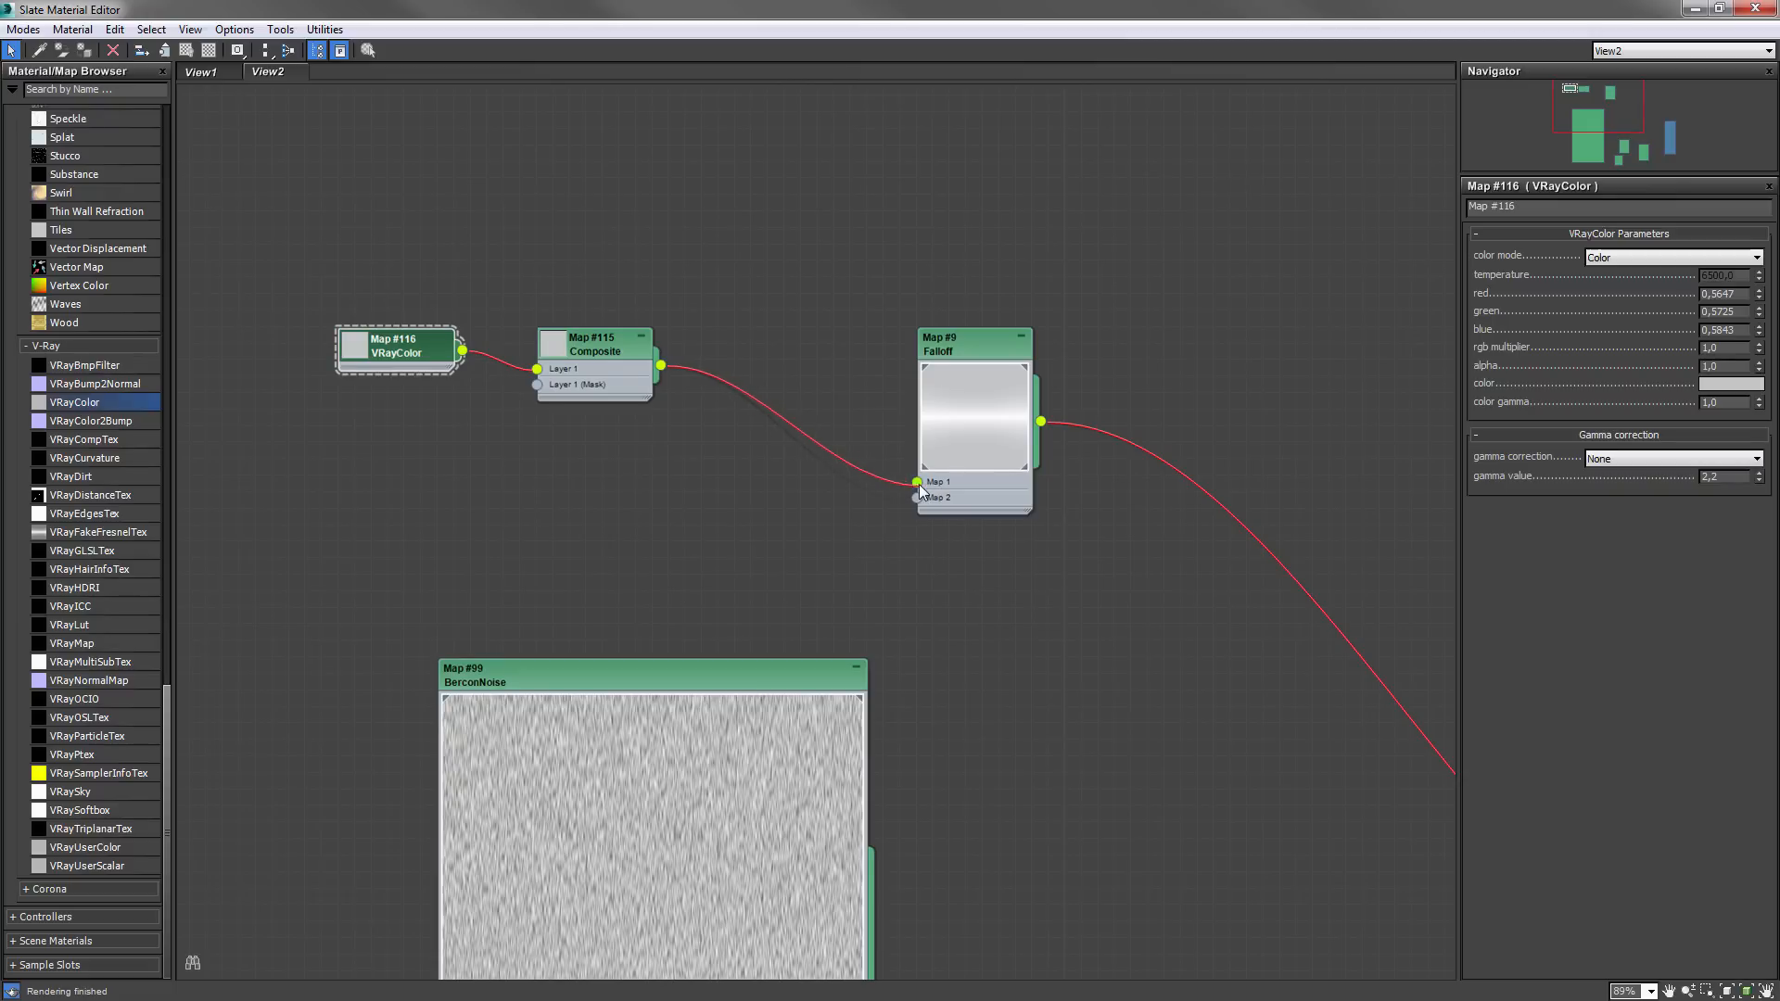
pyautogui.doubleClick(982, 342)
pyautogui.doubleClick(621, 350)
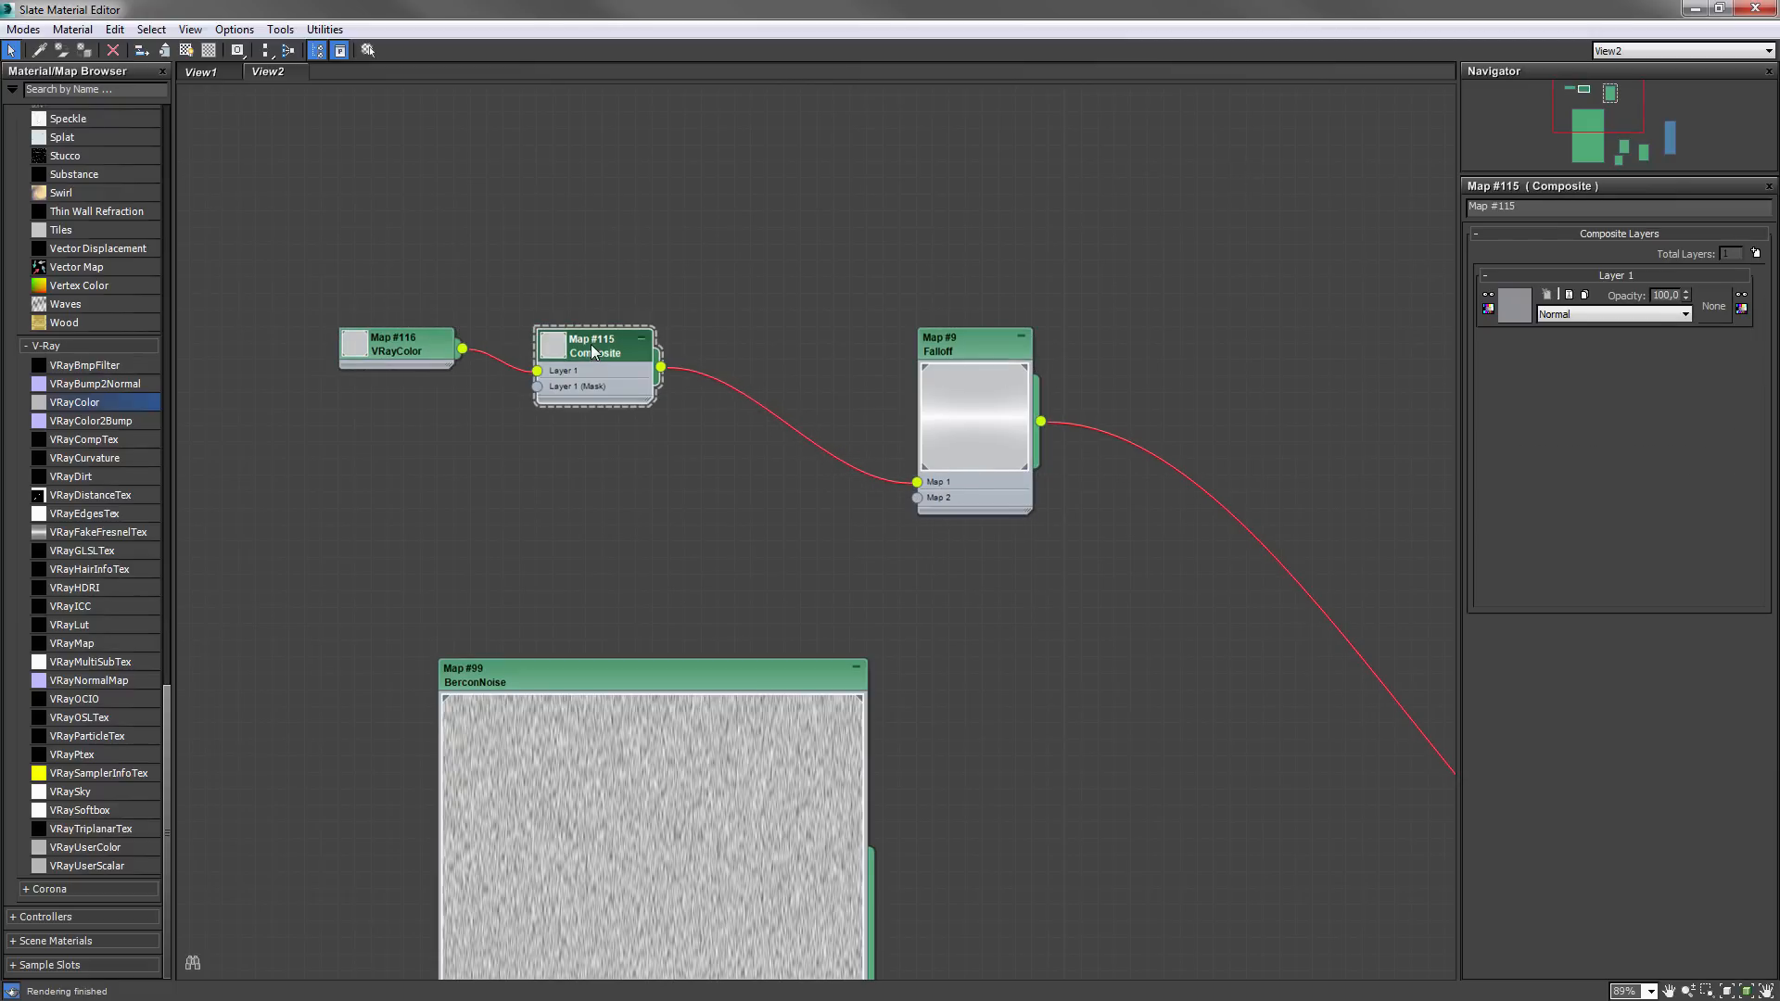
pyautogui.doubleClick(561, 345)
pyautogui.moveTo(601, 338); pyautogui.dragTo(720, 305)
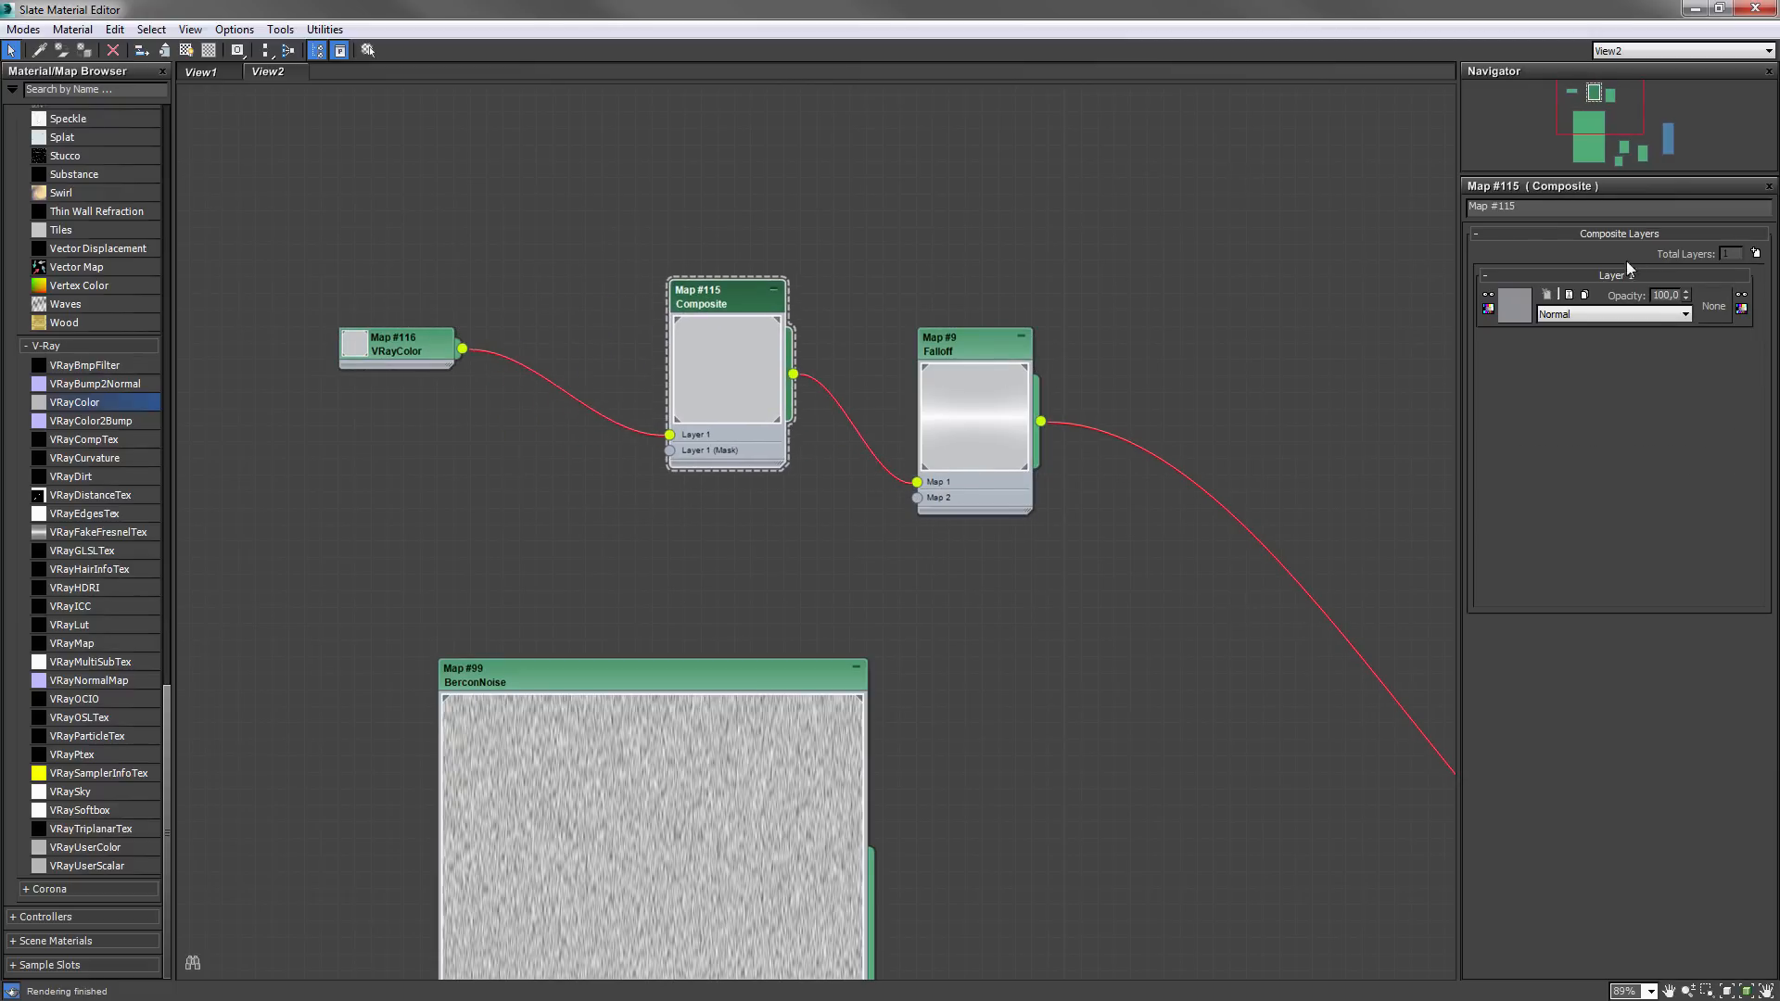
pyautogui.click(1754, 252)
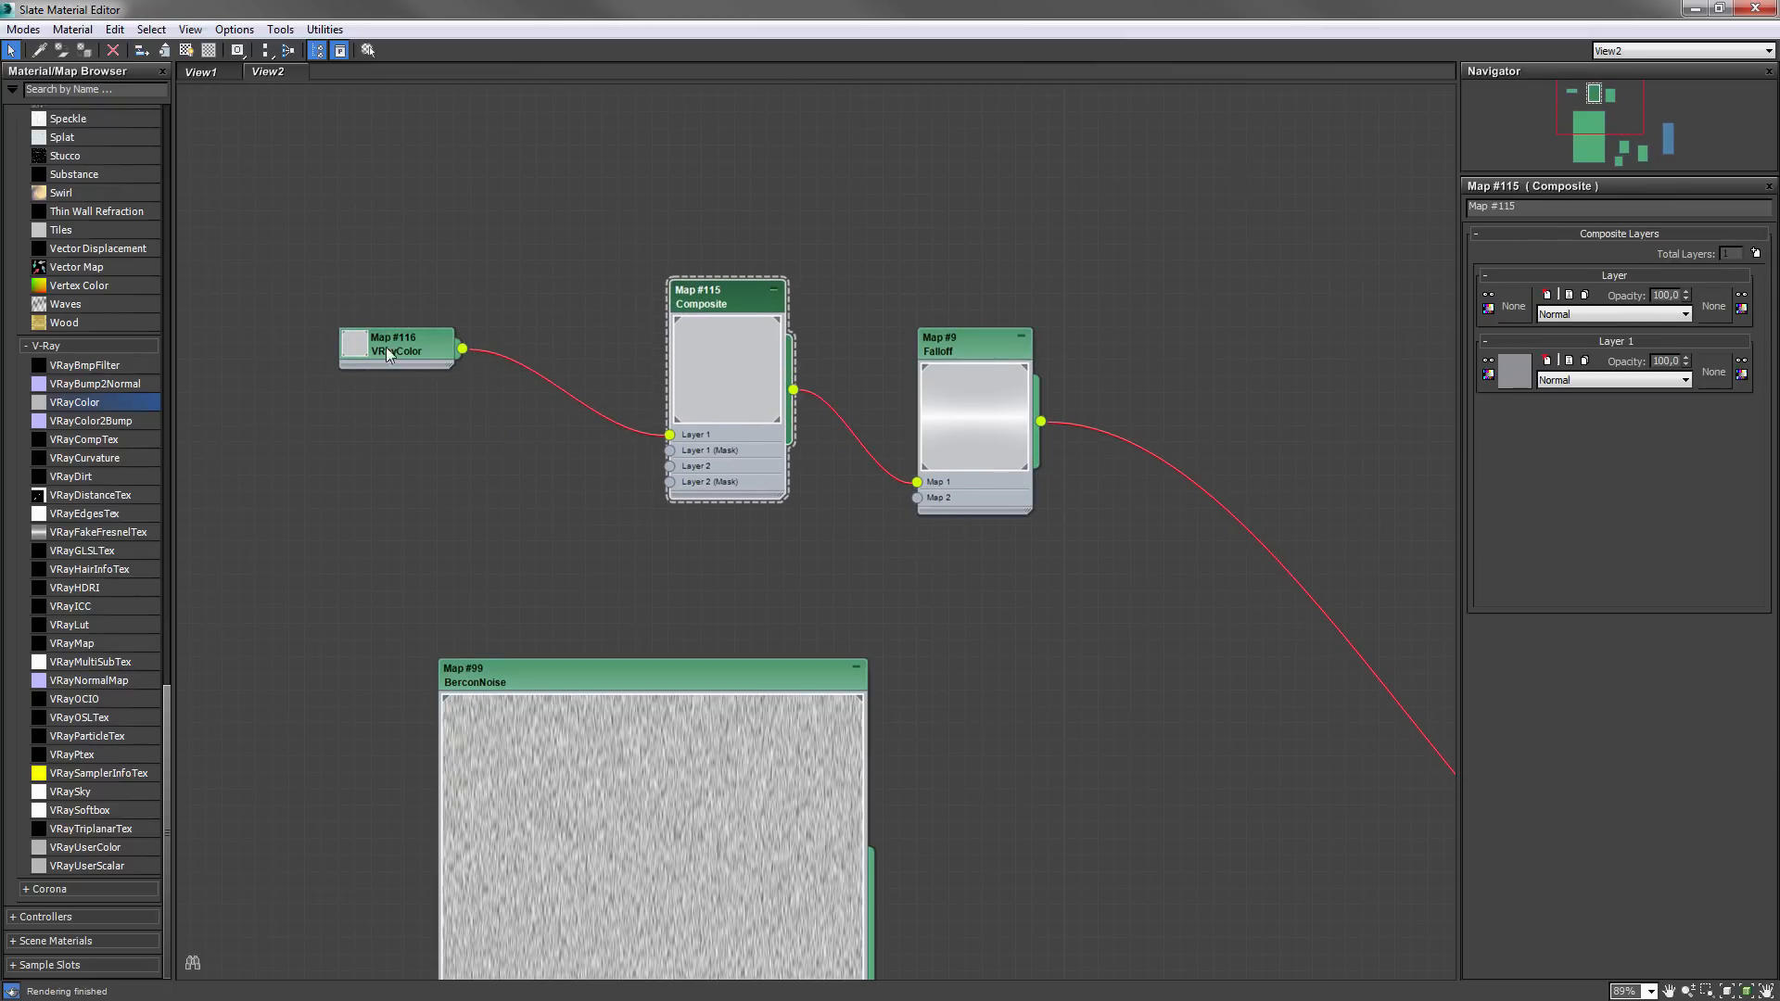
# - Add the grunge bitmap below the VRayColor map, enlarge its preview and space out the surrounding nodes
pyautogui.moveTo(386, 347); pyautogui.dragTo(386, 281)
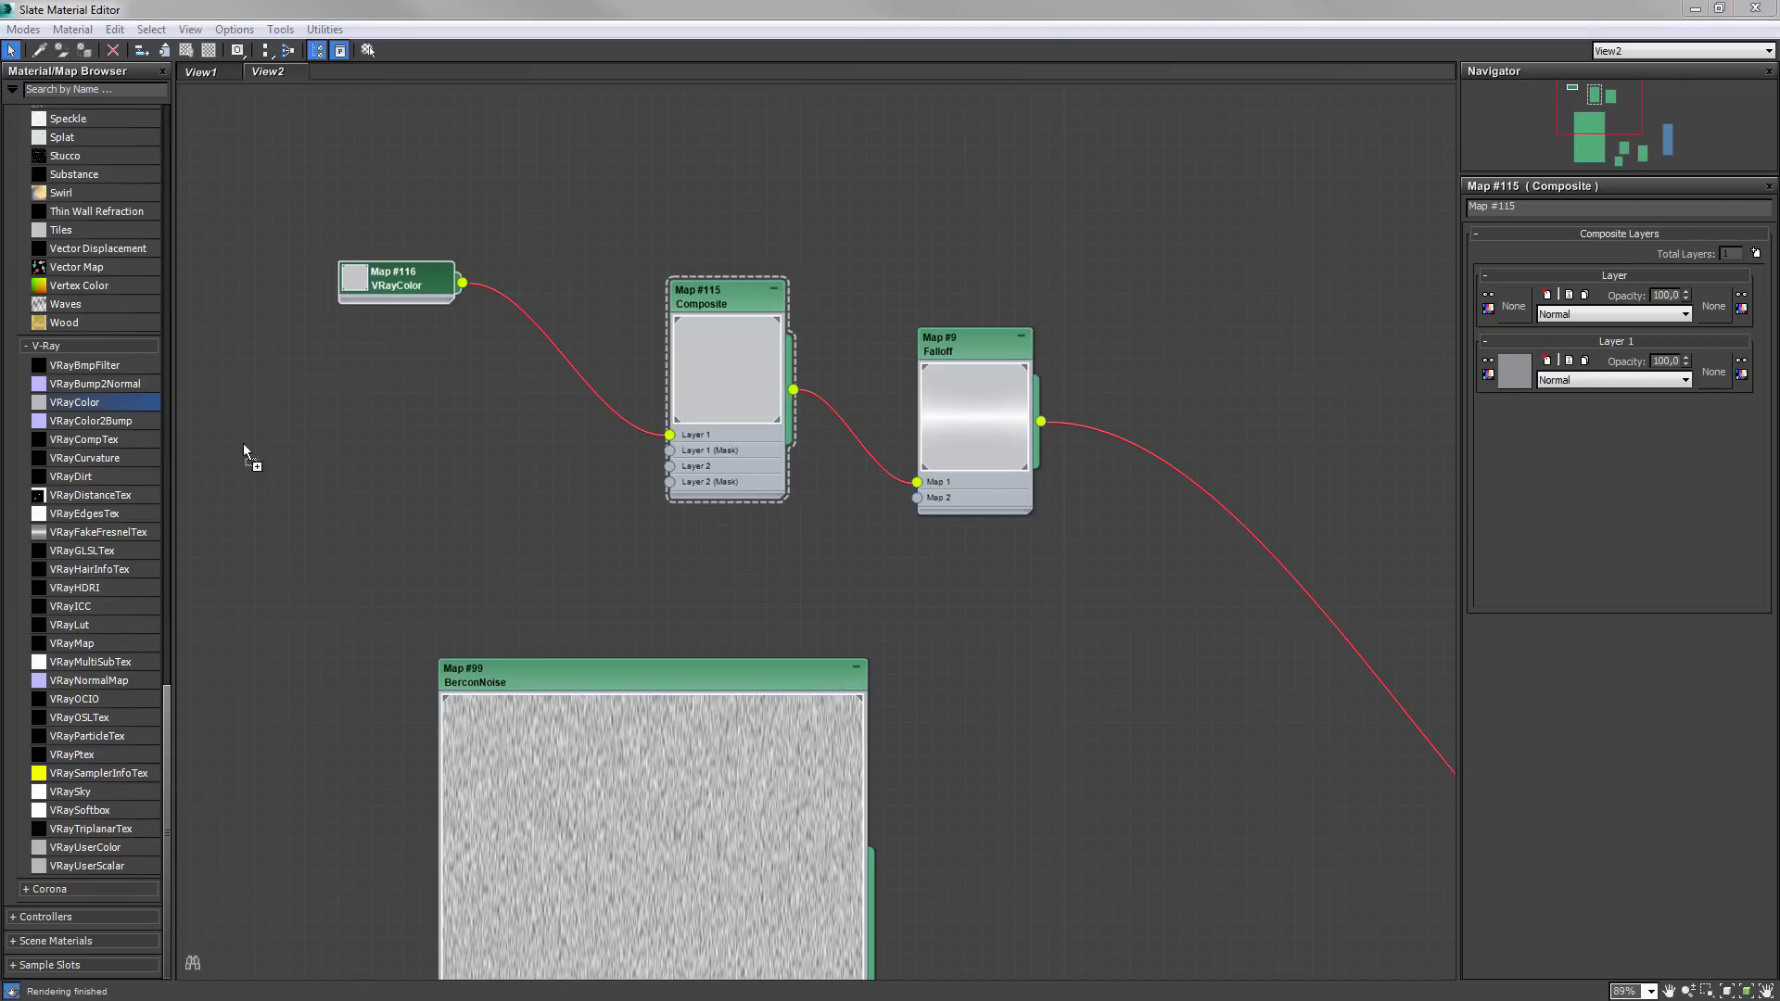
pyautogui.moveTo(243, 443); pyautogui.dragTo(402, 426)
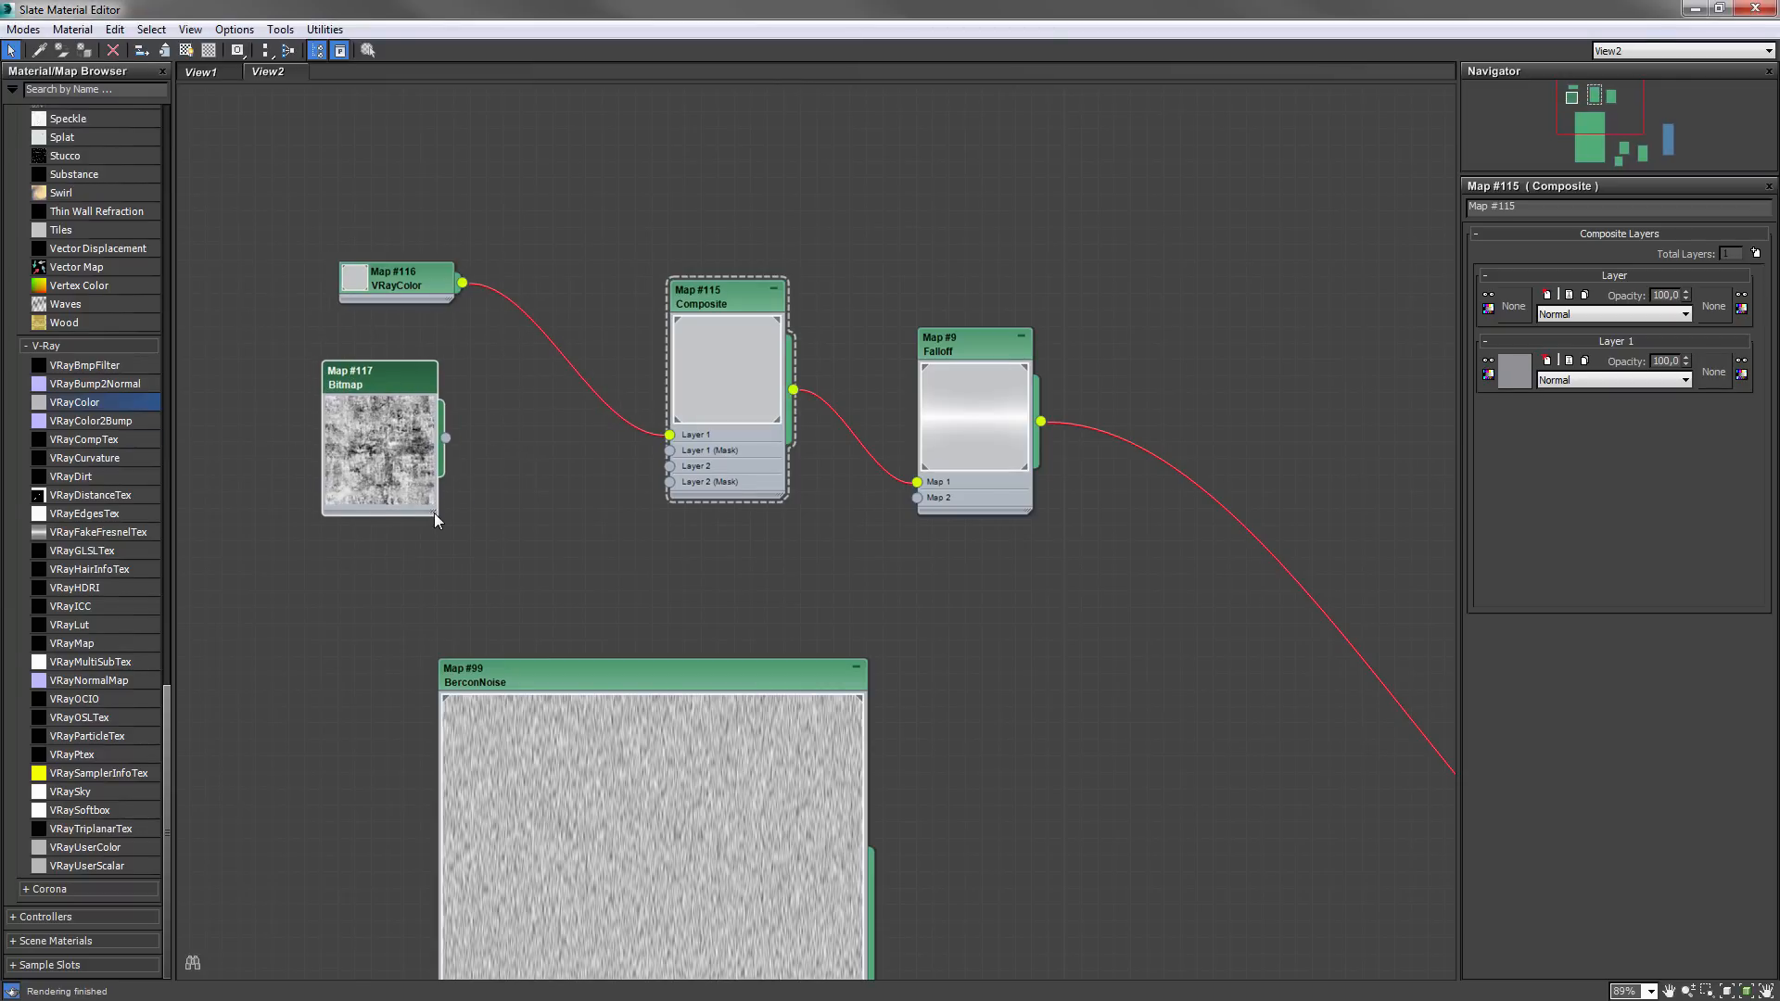
pyautogui.moveTo(434, 513); pyautogui.dragTo(684, 762)
pyautogui.moveTo(682, 340); pyautogui.dragTo(765, 273)
pyautogui.moveTo(399, 276); pyautogui.dragTo(513, 192)
pyautogui.moveTo(551, 468); pyautogui.dragTo(468, 336)
# - Connect the grunge bitmap to the Composite's Layer 2 and set that layer's blend mode to Multiply
pyautogui.moveTo(712, 445); pyautogui.dragTo(752, 400)
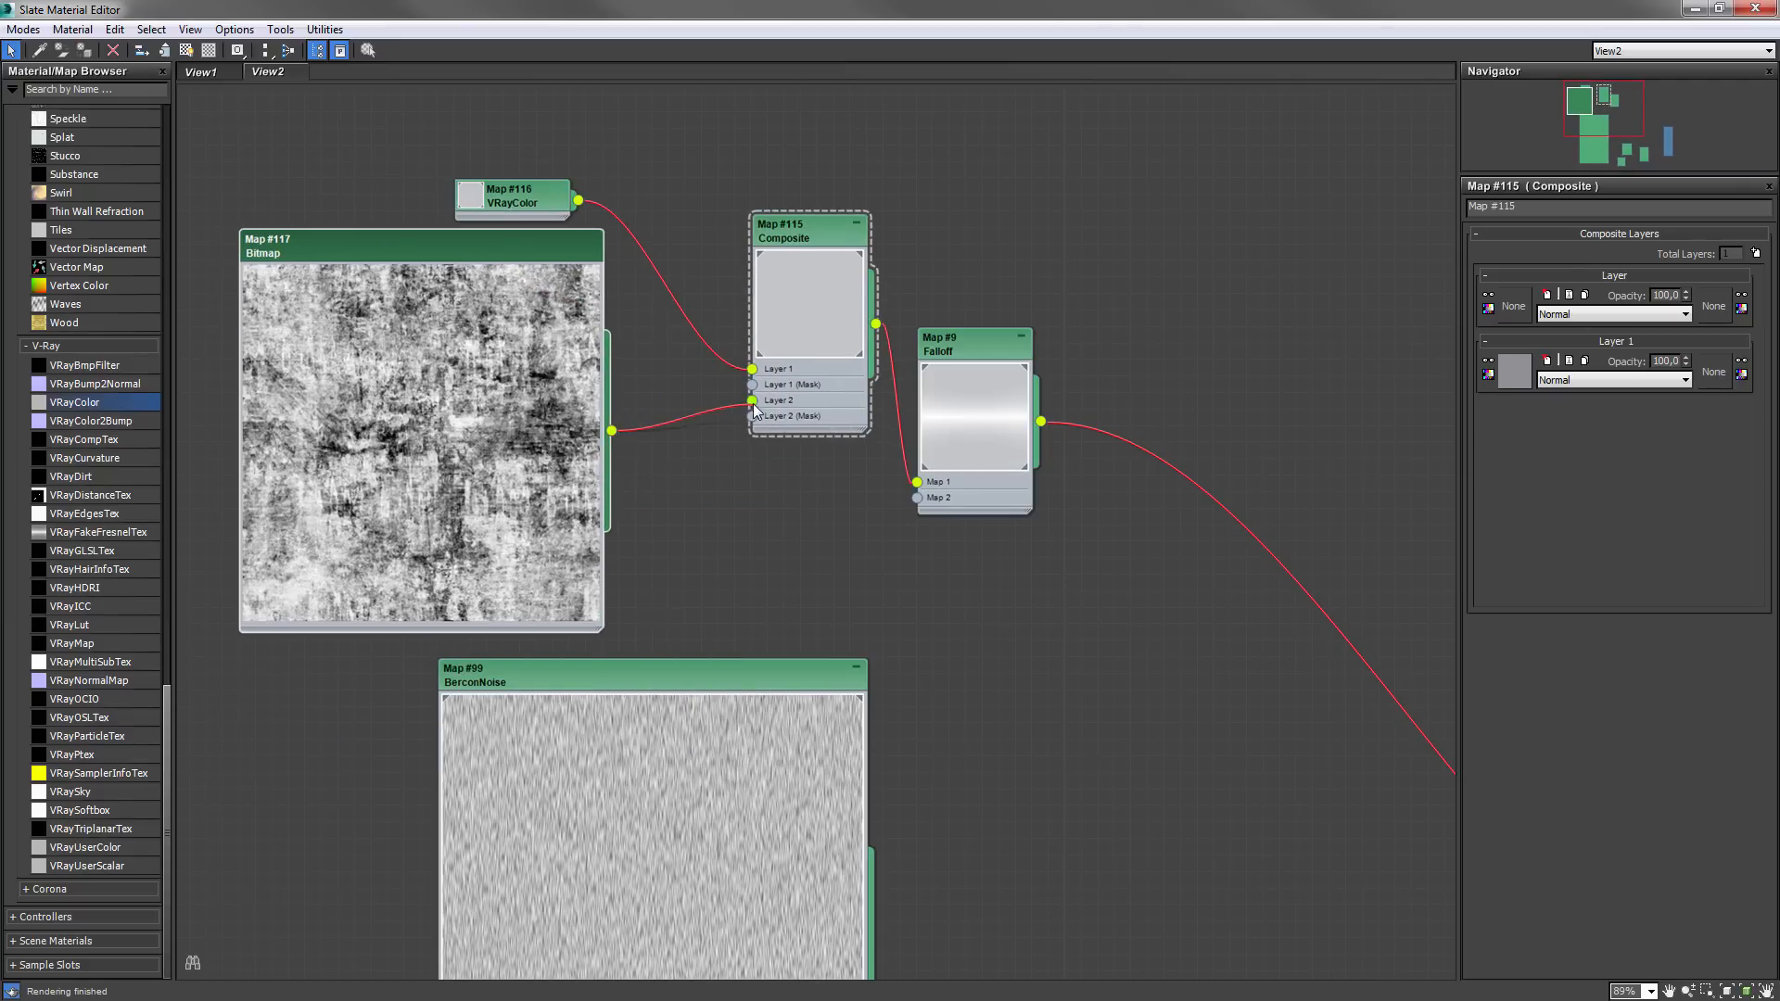
pyautogui.click(1550, 315)
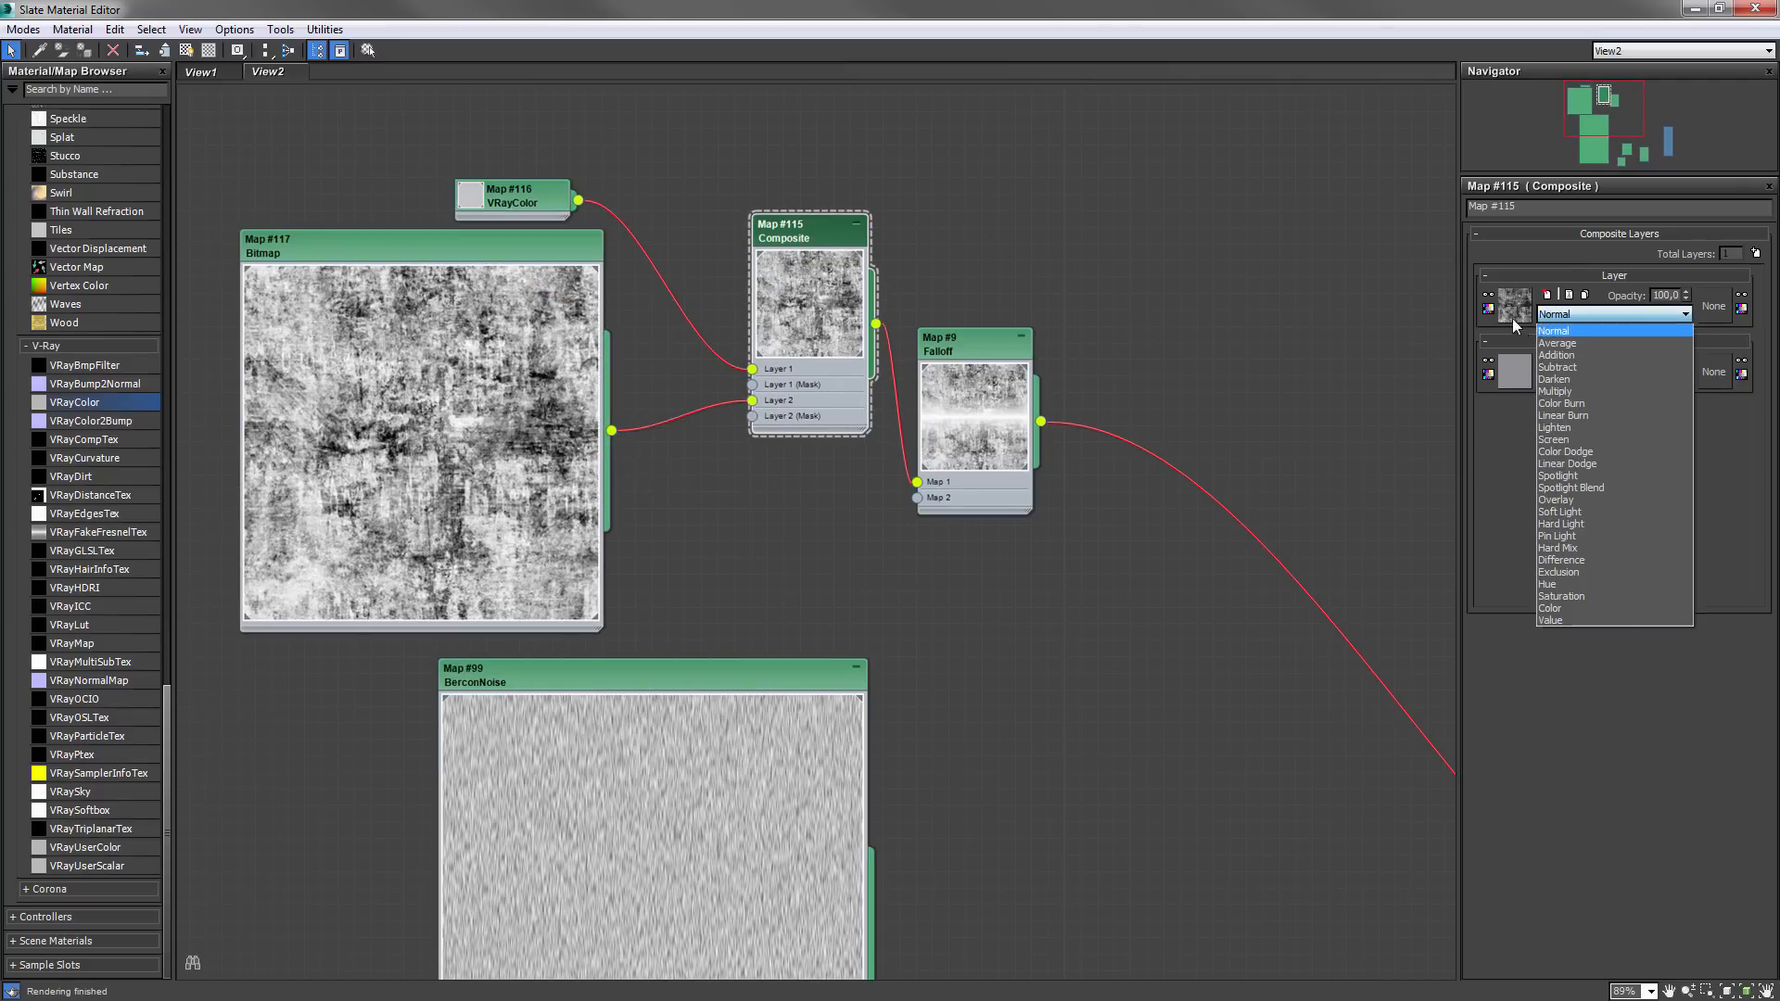
pyautogui.click(1576, 391)
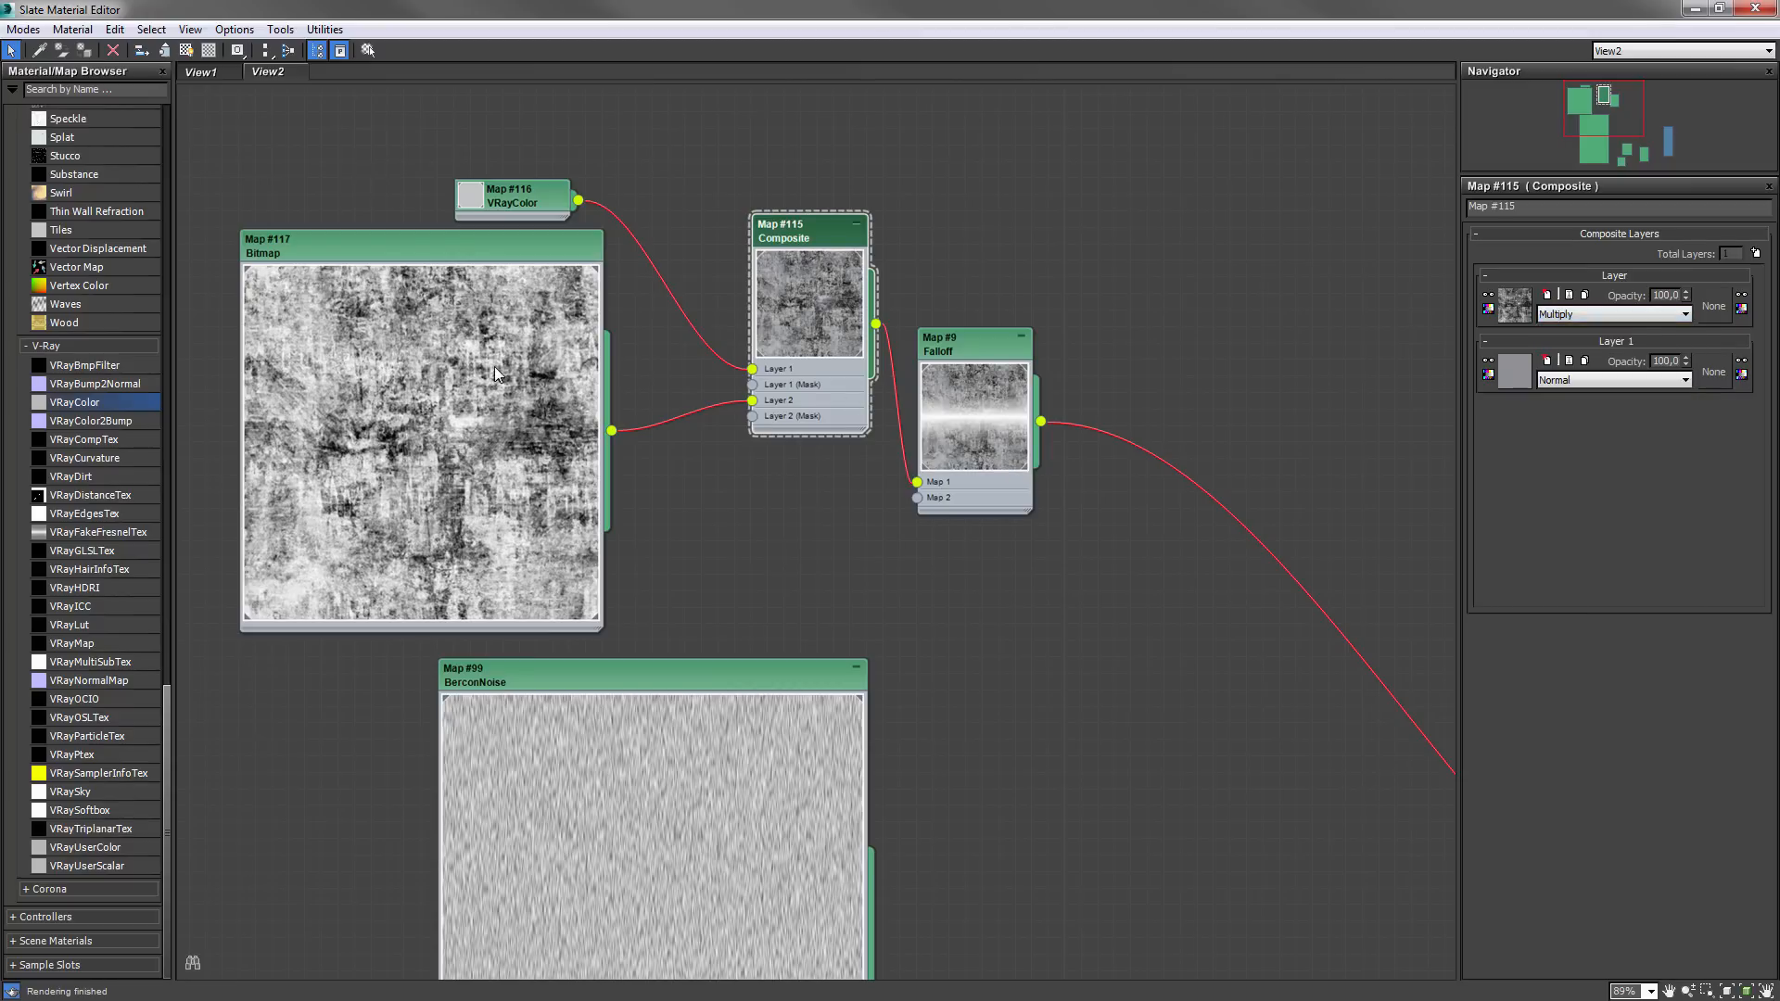
# - Enlarge the VRayColor node's preview and place the node above the grunge bitmap
pyautogui.moveTo(510, 206); pyautogui.dragTo(509, 157)
pyautogui.moveTo(509, 160); pyautogui.dragTo(573, 315, button='middle')
pyautogui.scroll(1, 559, 312)
pyautogui.doubleClick(532, 304)
pyautogui.moveTo(610, 297); pyautogui.dragTo(575, 180)
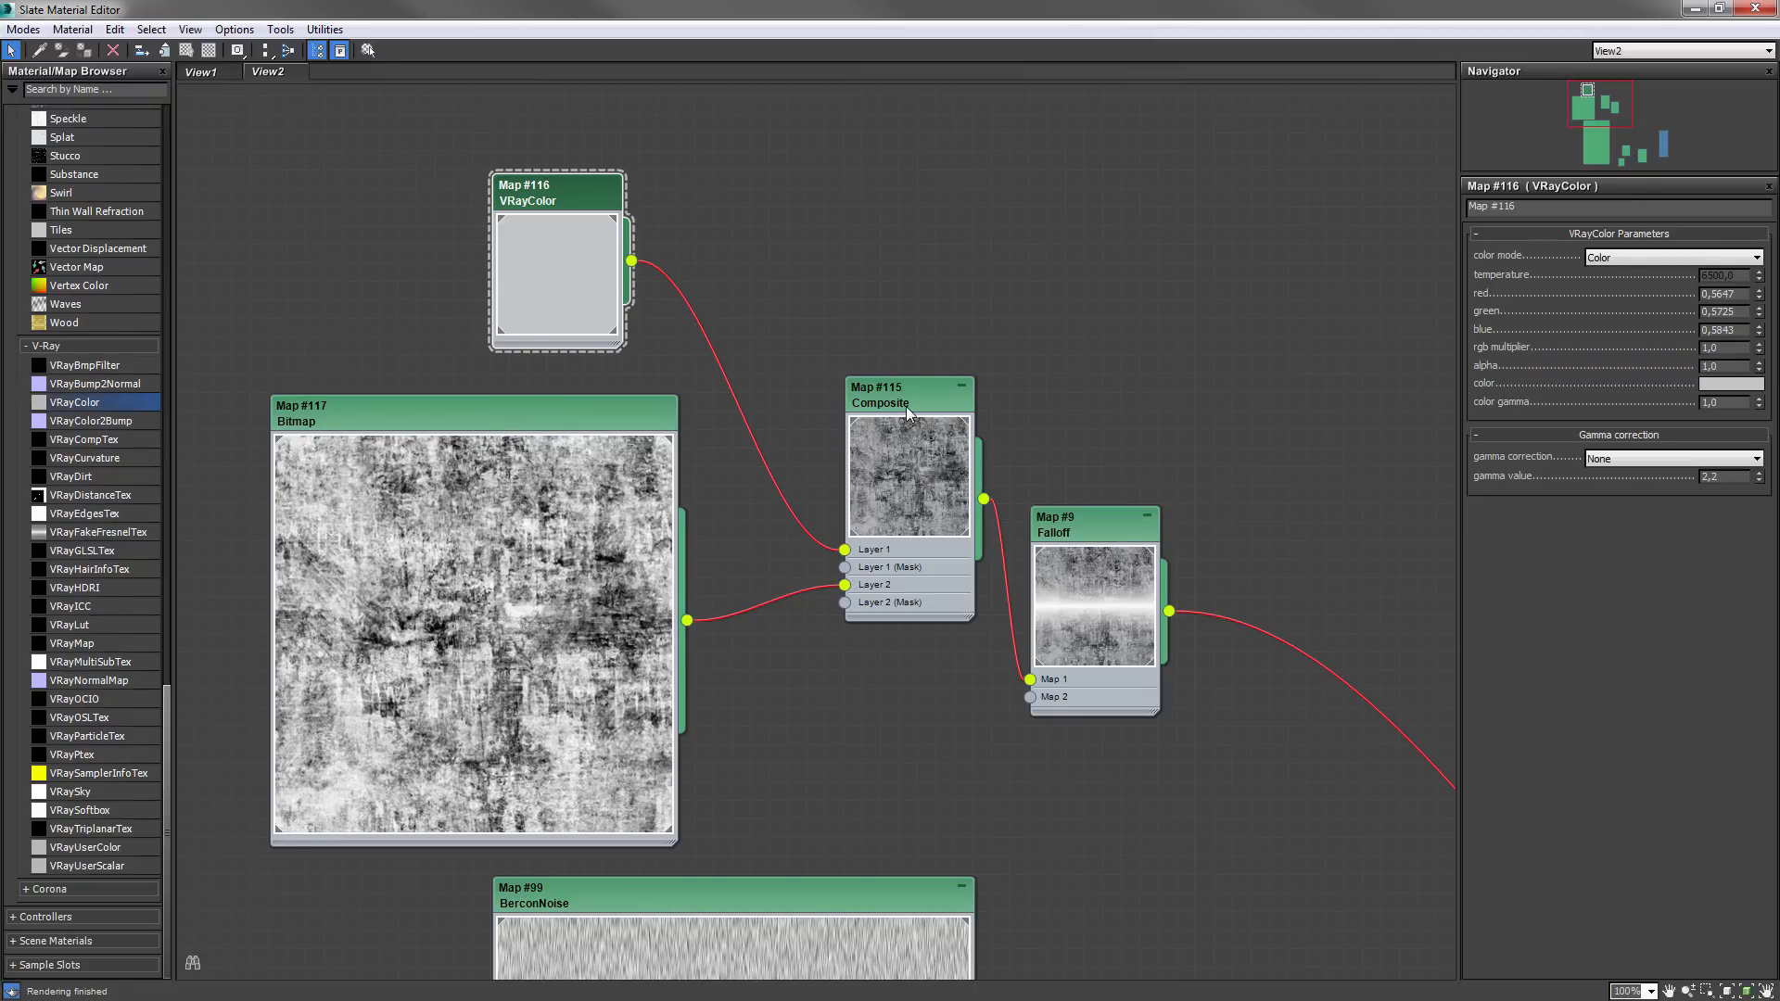
pyautogui.moveTo(505, 169); pyautogui.dragTo(593, 216)
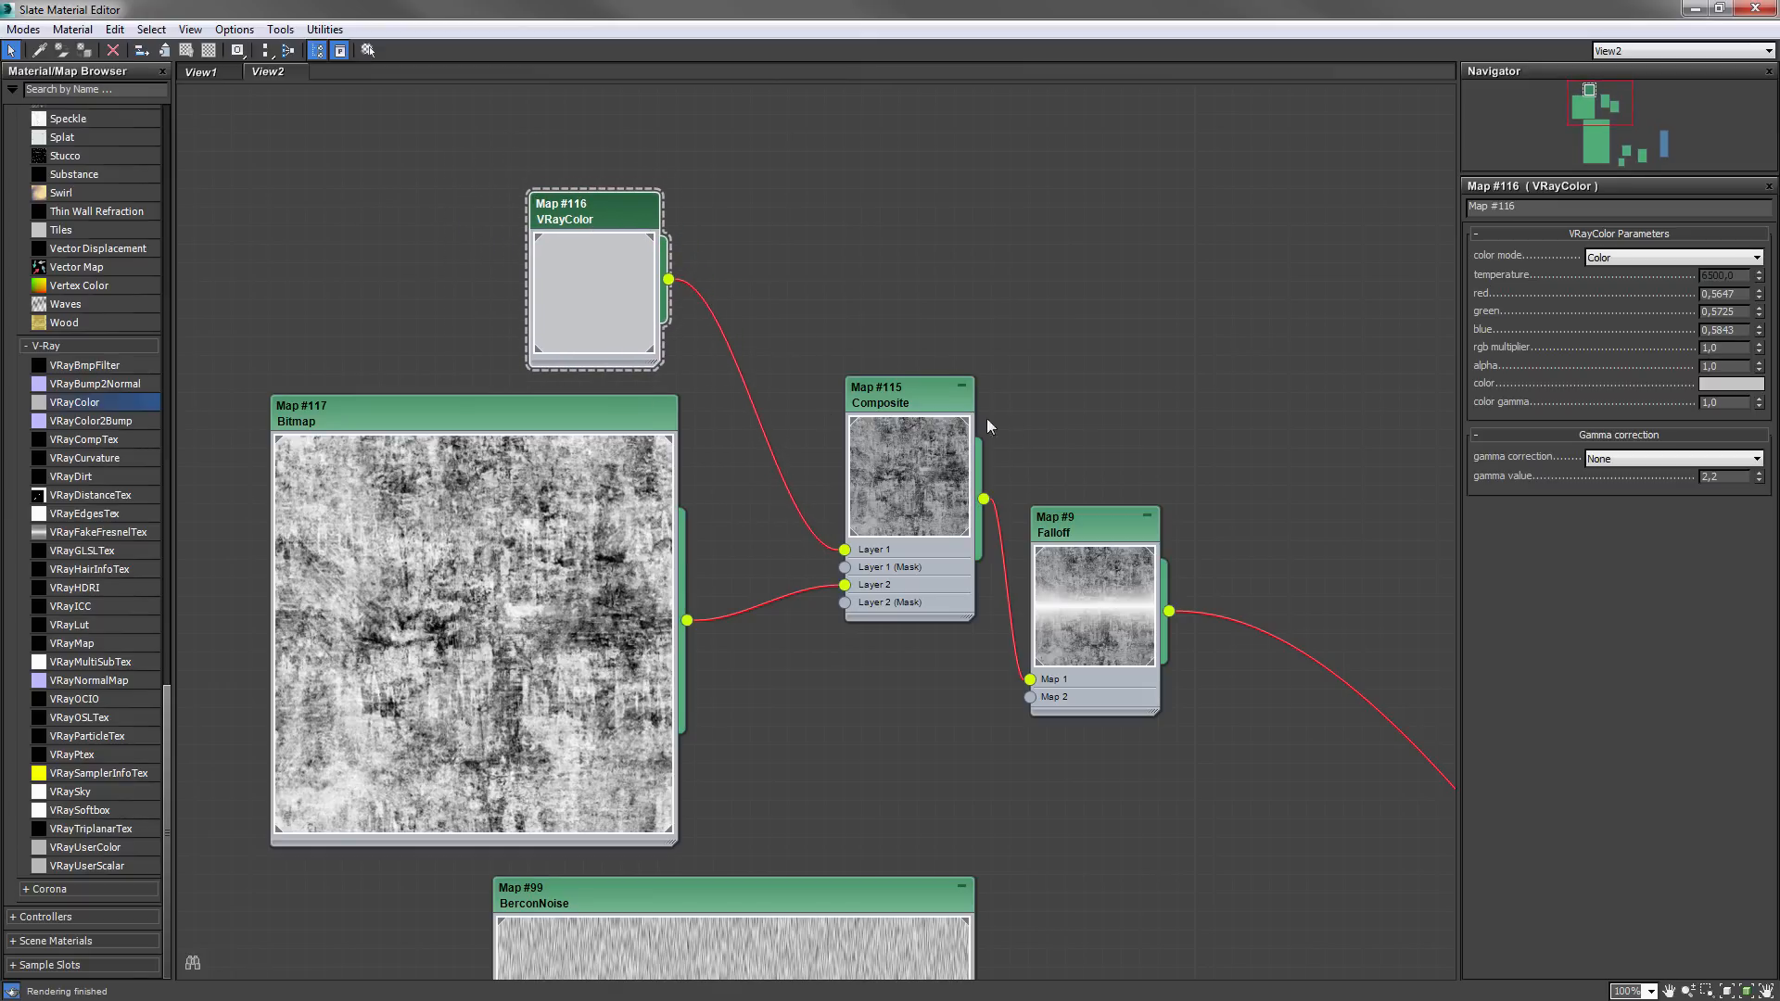
# - Set the reflection Composite's Layer 2 opacity to 20 and enlarge the Falloff map's preview to inspect the blend
pyautogui.click(907, 403)
pyautogui.doubleClick(1666, 295)
pyautogui.write('20,0')
pyautogui.moveTo(957, 509); pyautogui.dragTo(535, 376, button='middle')
pyautogui.scroll(1, 535, 376)
pyautogui.moveTo(729, 543); pyautogui.dragTo(1148, 866)
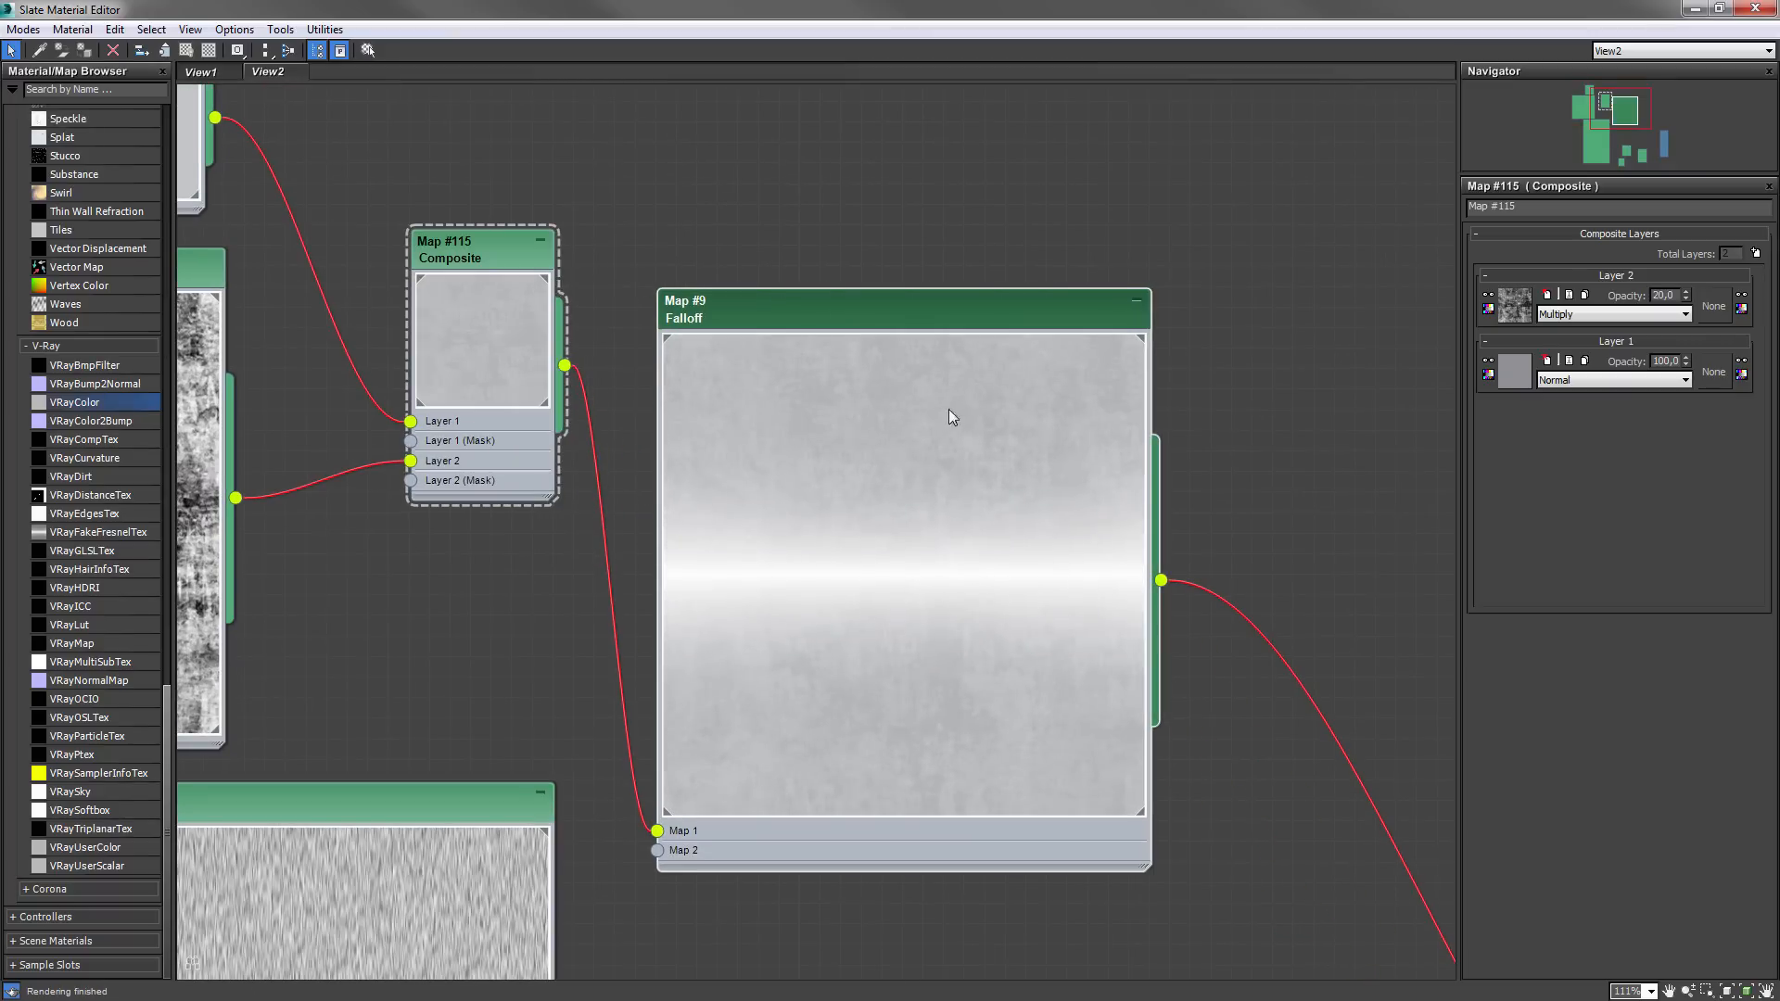
pyautogui.moveTo(737, 434); pyautogui.dragTo(898, 413, button='middle')
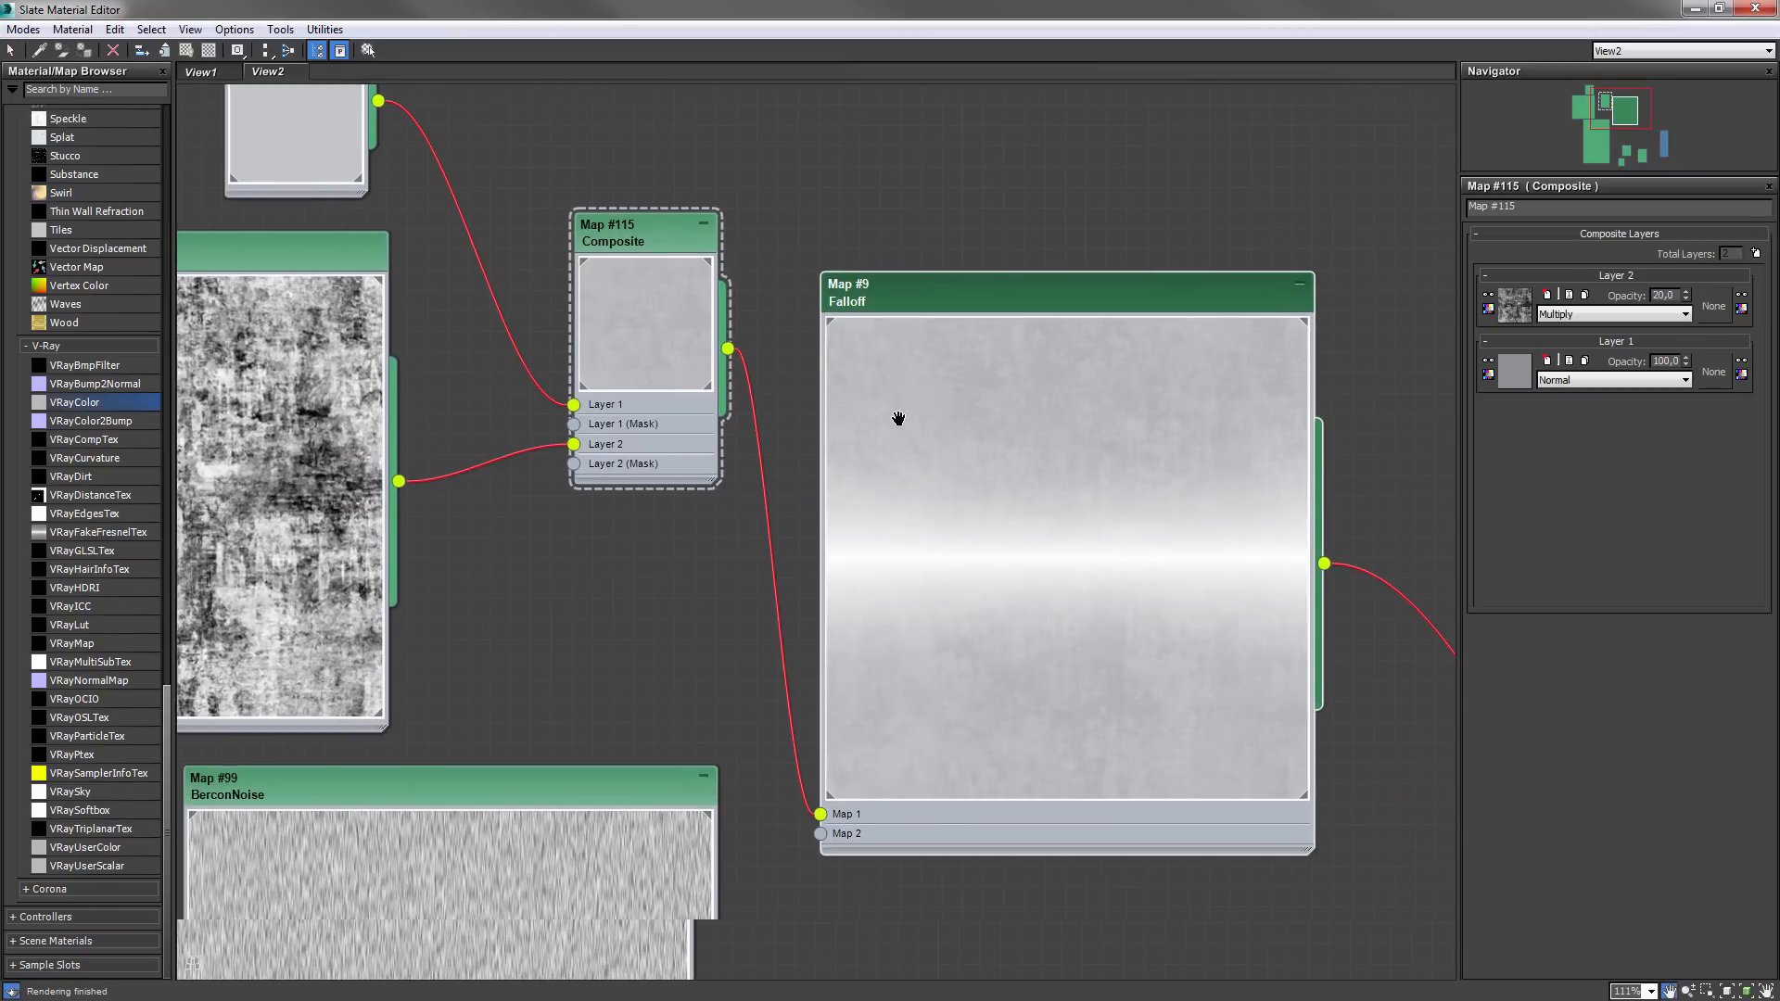
pyautogui.scroll(-3, 899, 413)
pyautogui.moveTo(411, 385); pyautogui.dragTo(496, 459, button='middle')
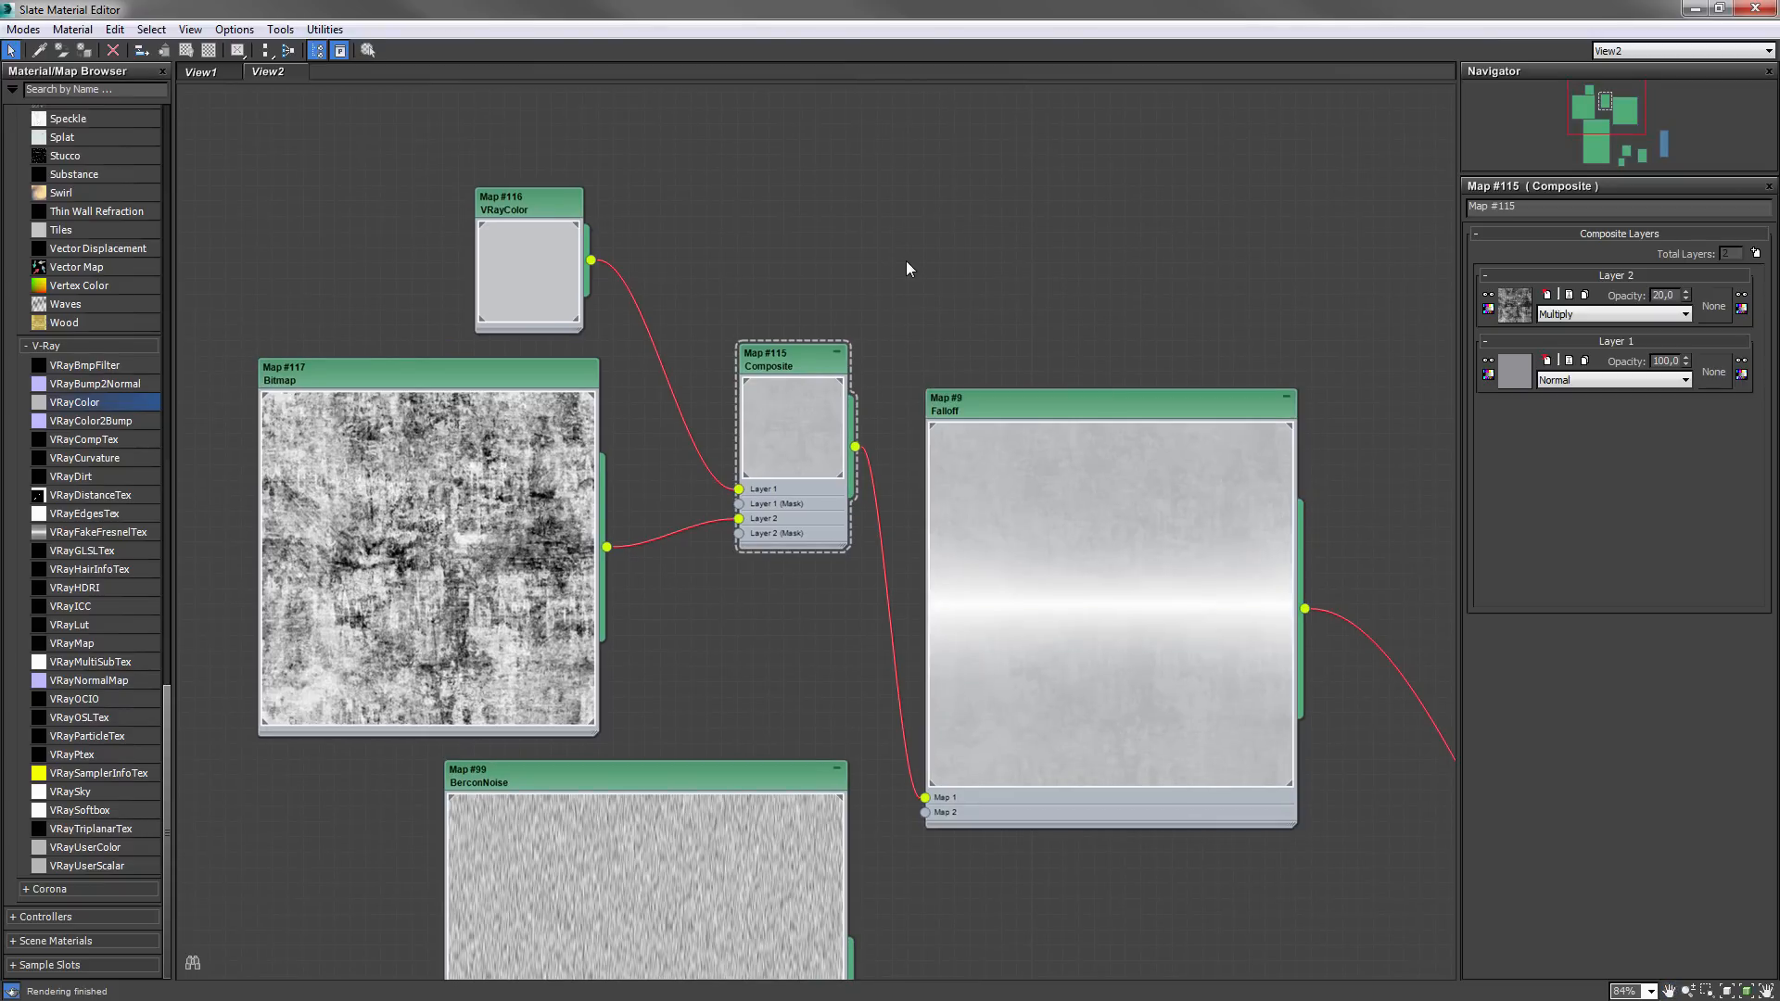
# - Render the robot and examine the grunge's effect on the metal around the arm socket, vent grille and lower torso
pyautogui.hotkey('shift', 'q')
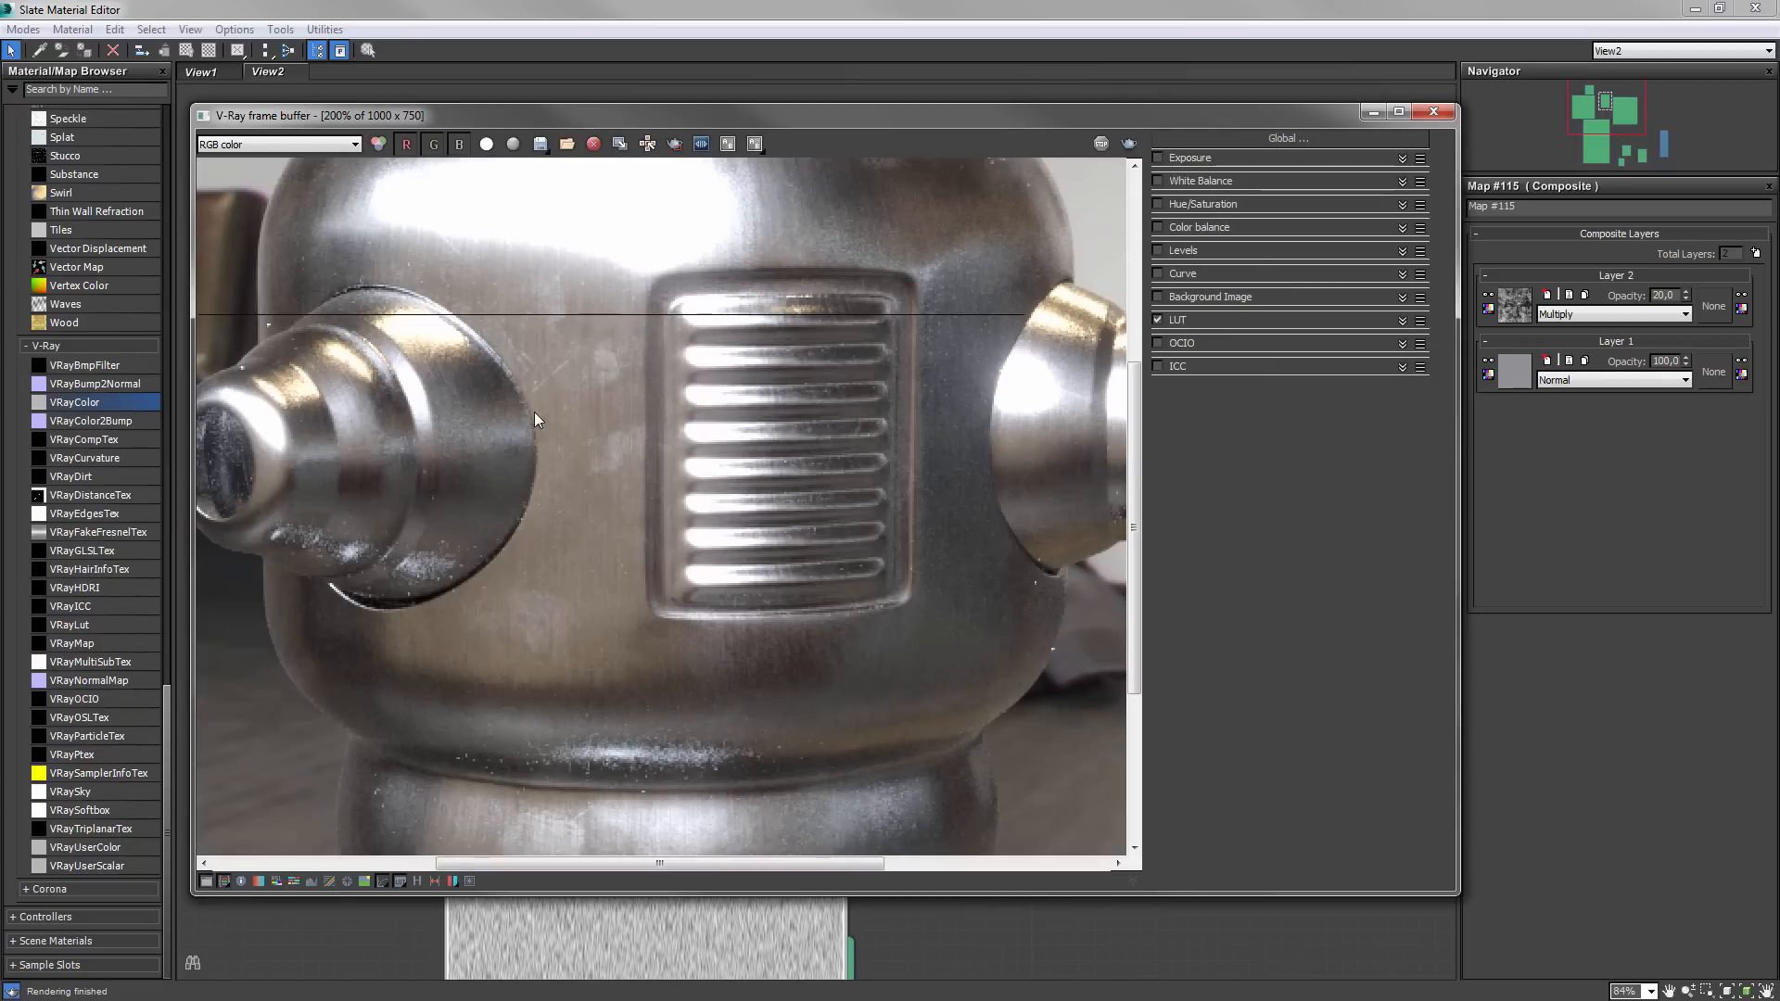
pyautogui.moveTo(465, 597); pyautogui.dragTo(534, 296, button='middle')
pyautogui.moveTo(703, 439); pyautogui.dragTo(705, 712, button='middle')
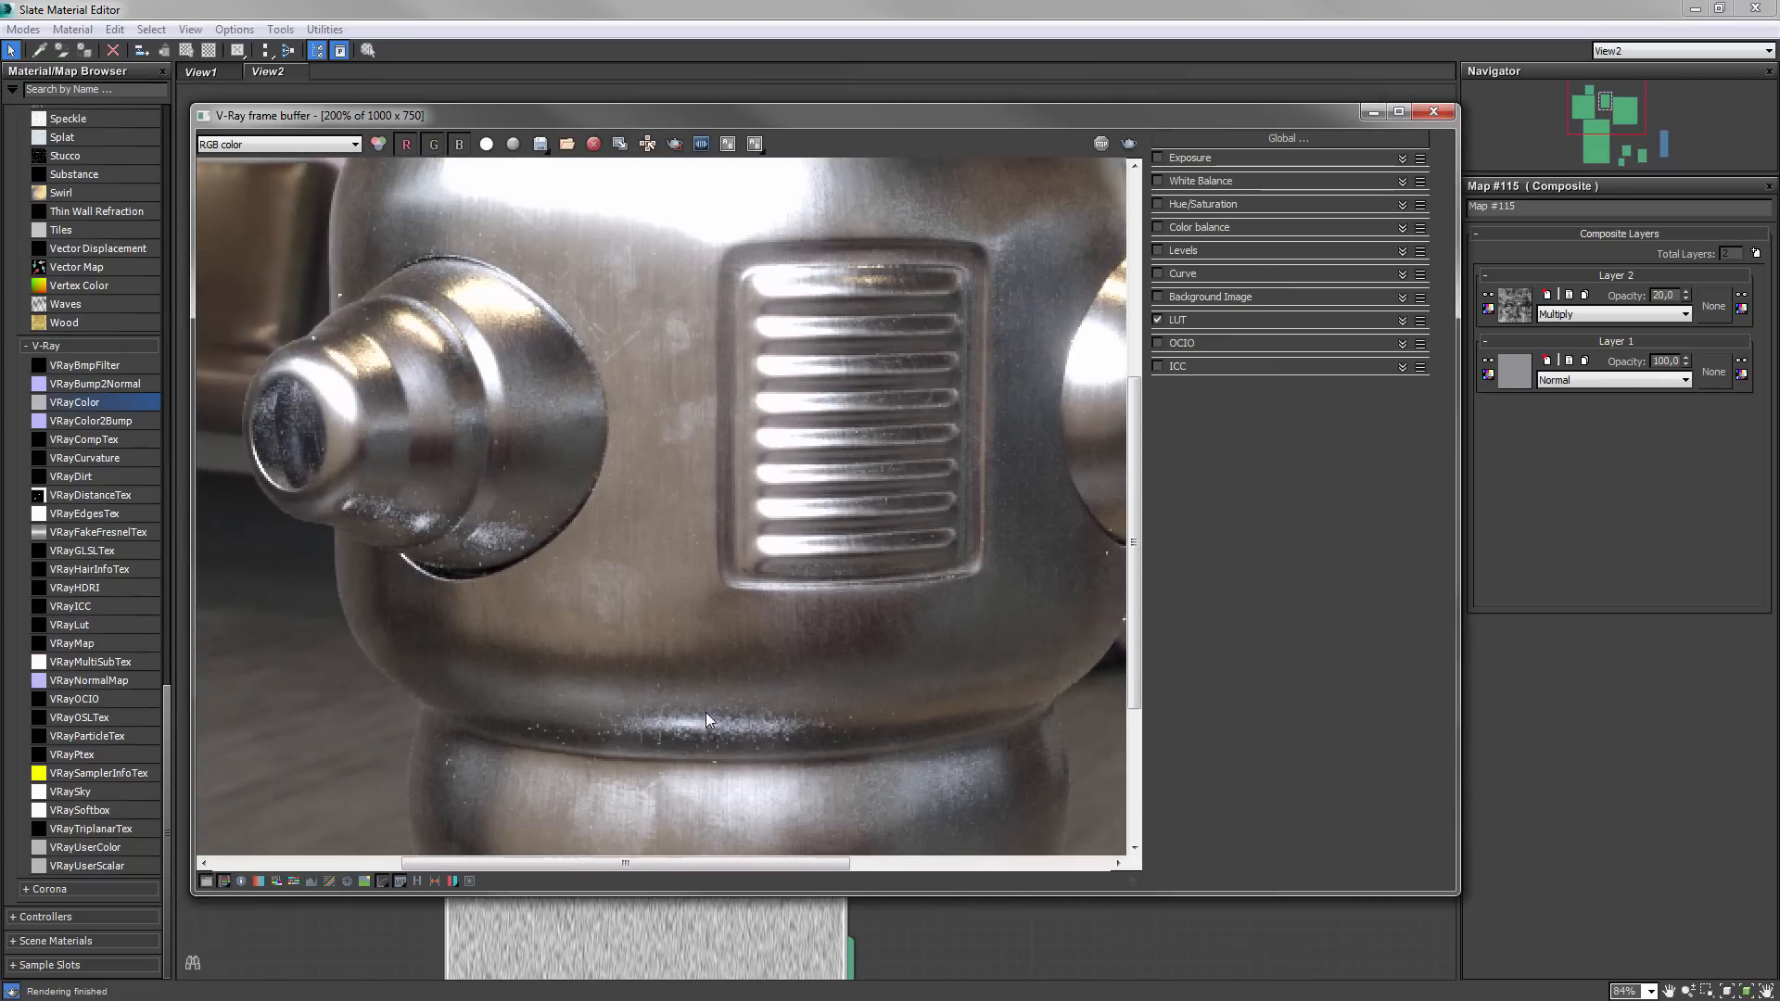
pyautogui.moveTo(714, 318); pyautogui.dragTo(616, 469, button='middle')
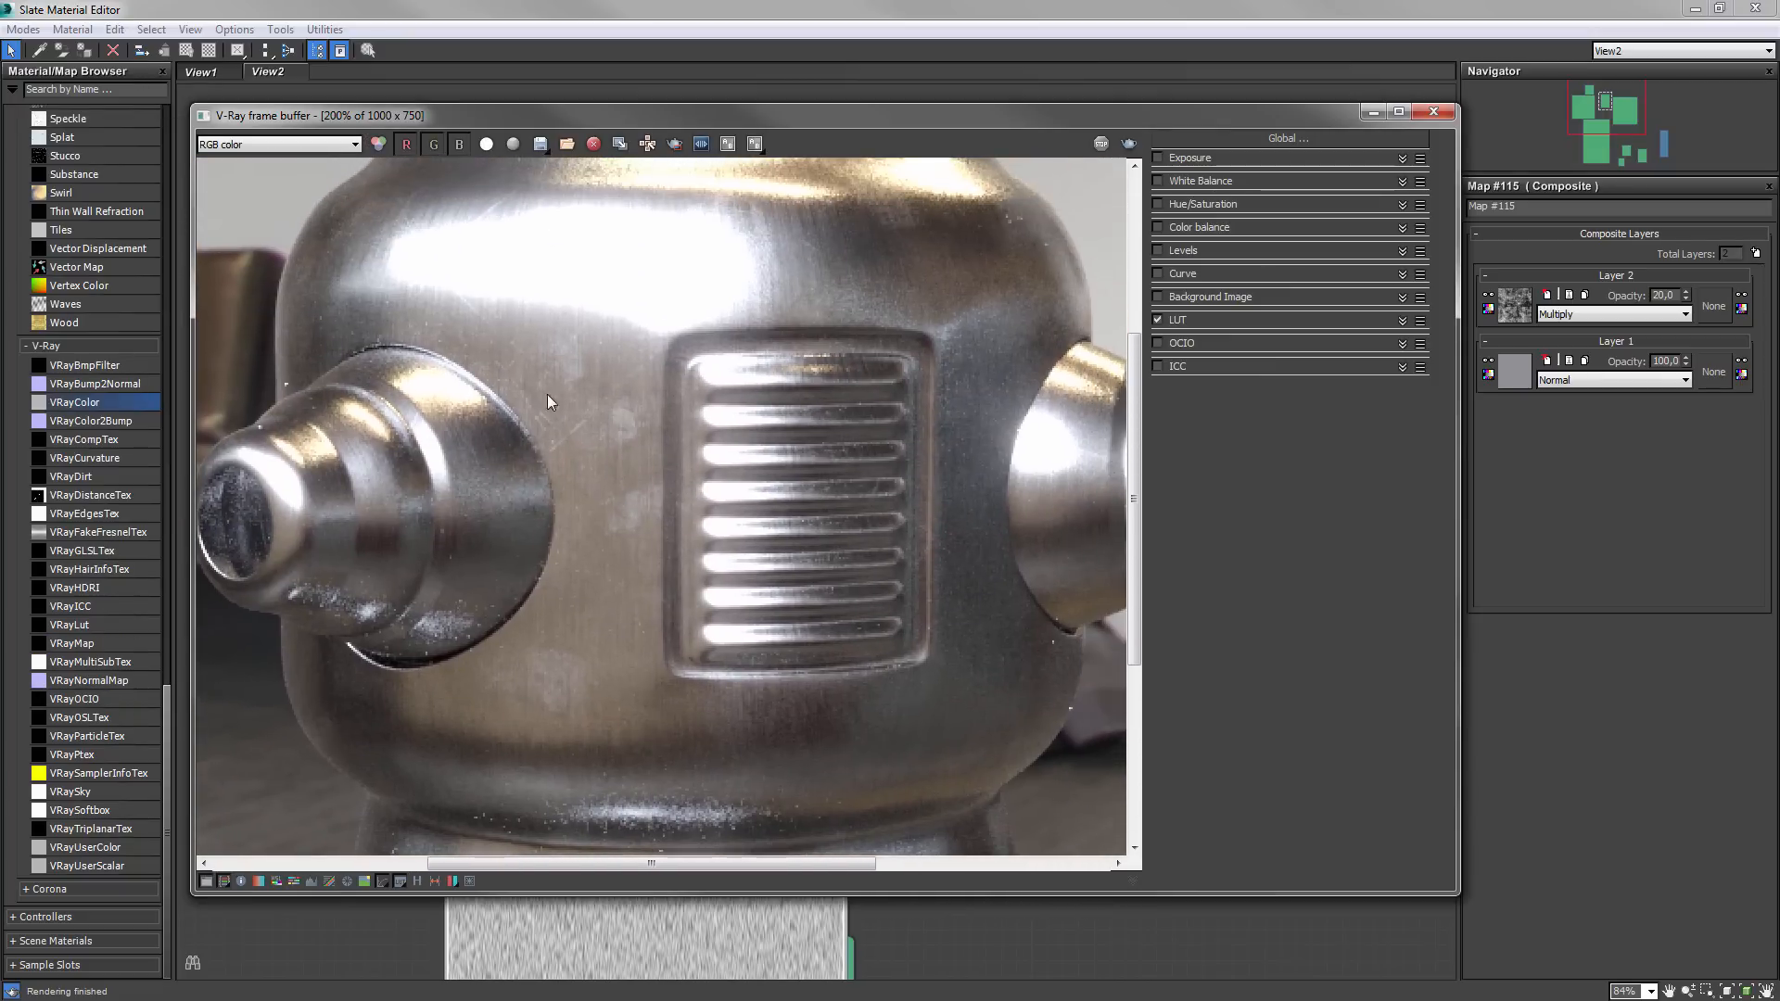
# - Return to the material editor, raise the grunge layer's opacity to 50 and render the robot again
pyautogui.click(1433, 112)
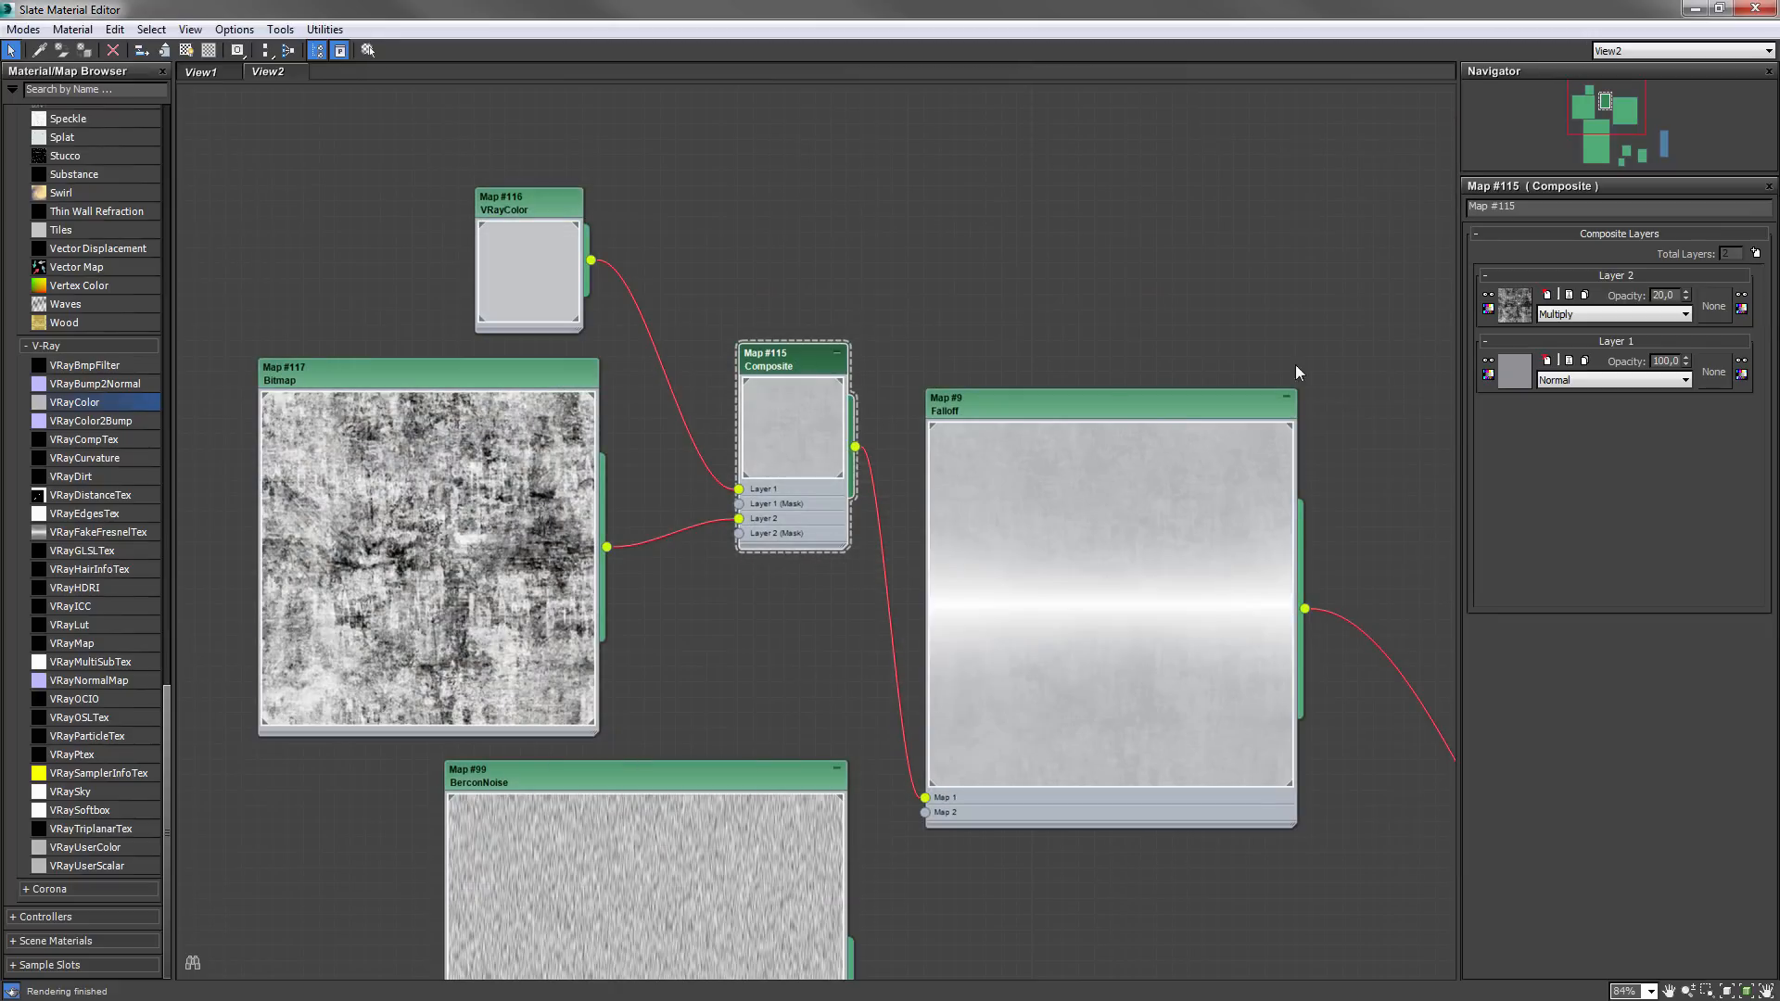
pyautogui.write('50')
pyautogui.press('Return')
pyautogui.hotkey('shift', 'q')
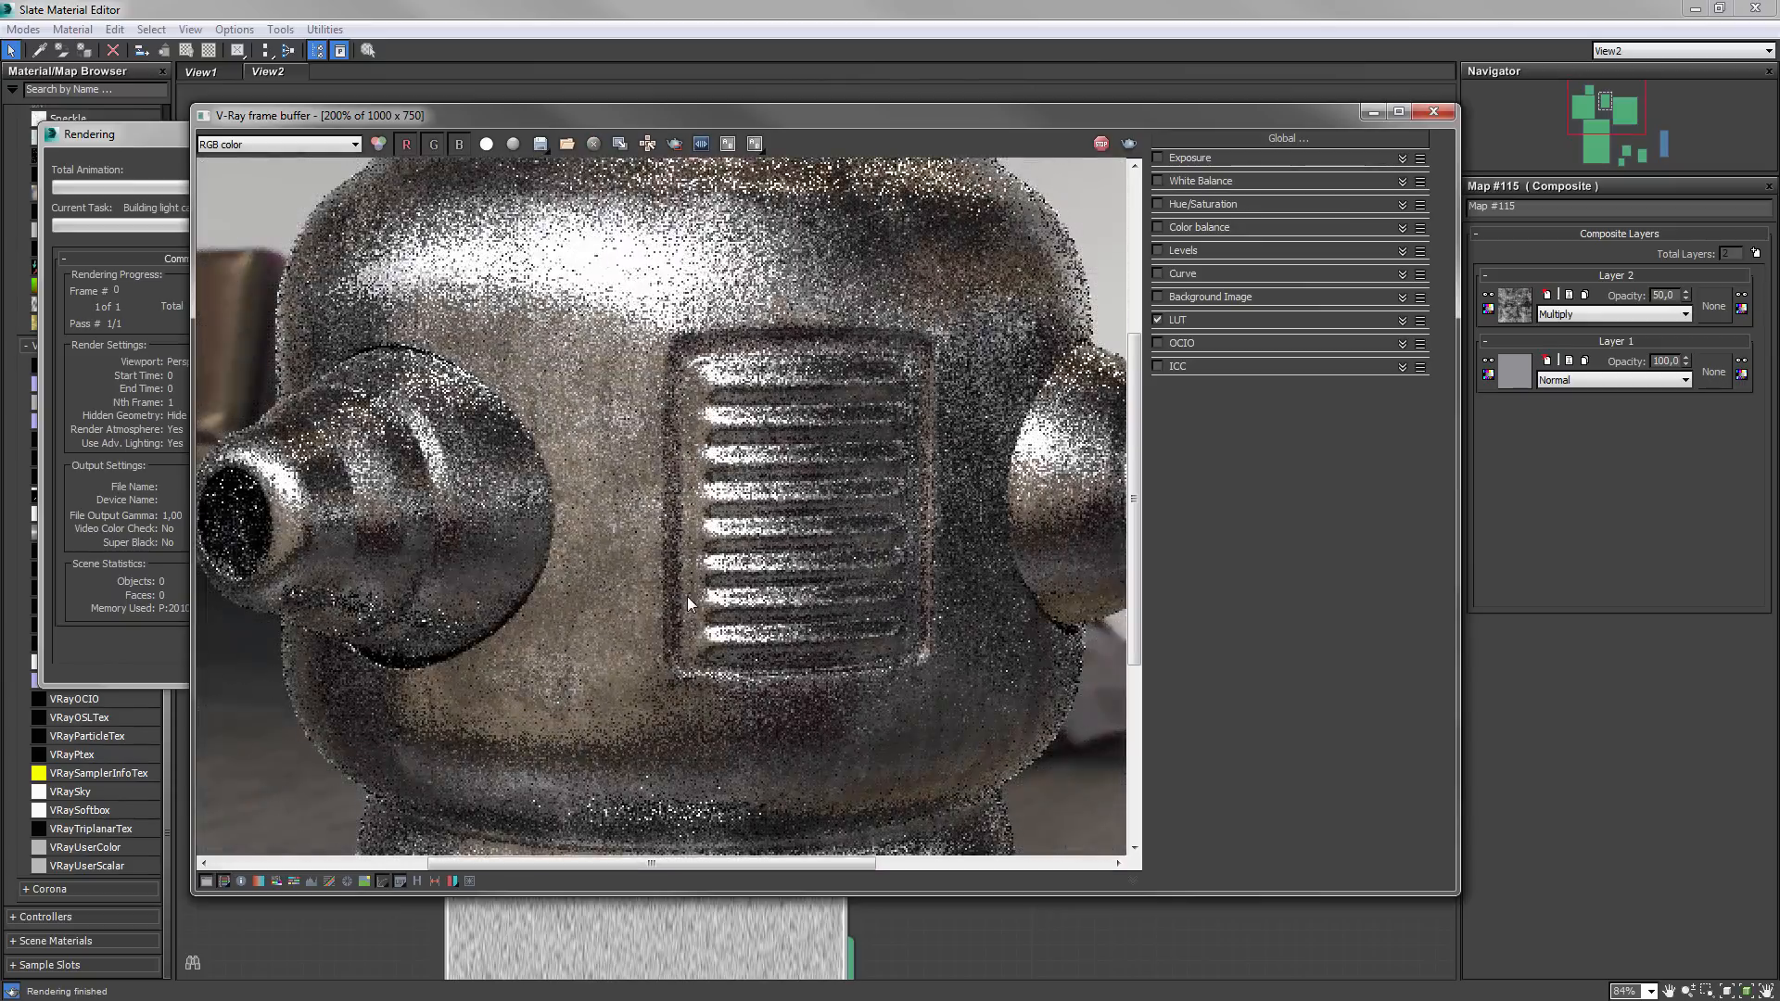
# - Compare the whole robot with close views of the torso to judge the stronger grunge in the reflections
pyautogui.scroll(3, 637, 626)
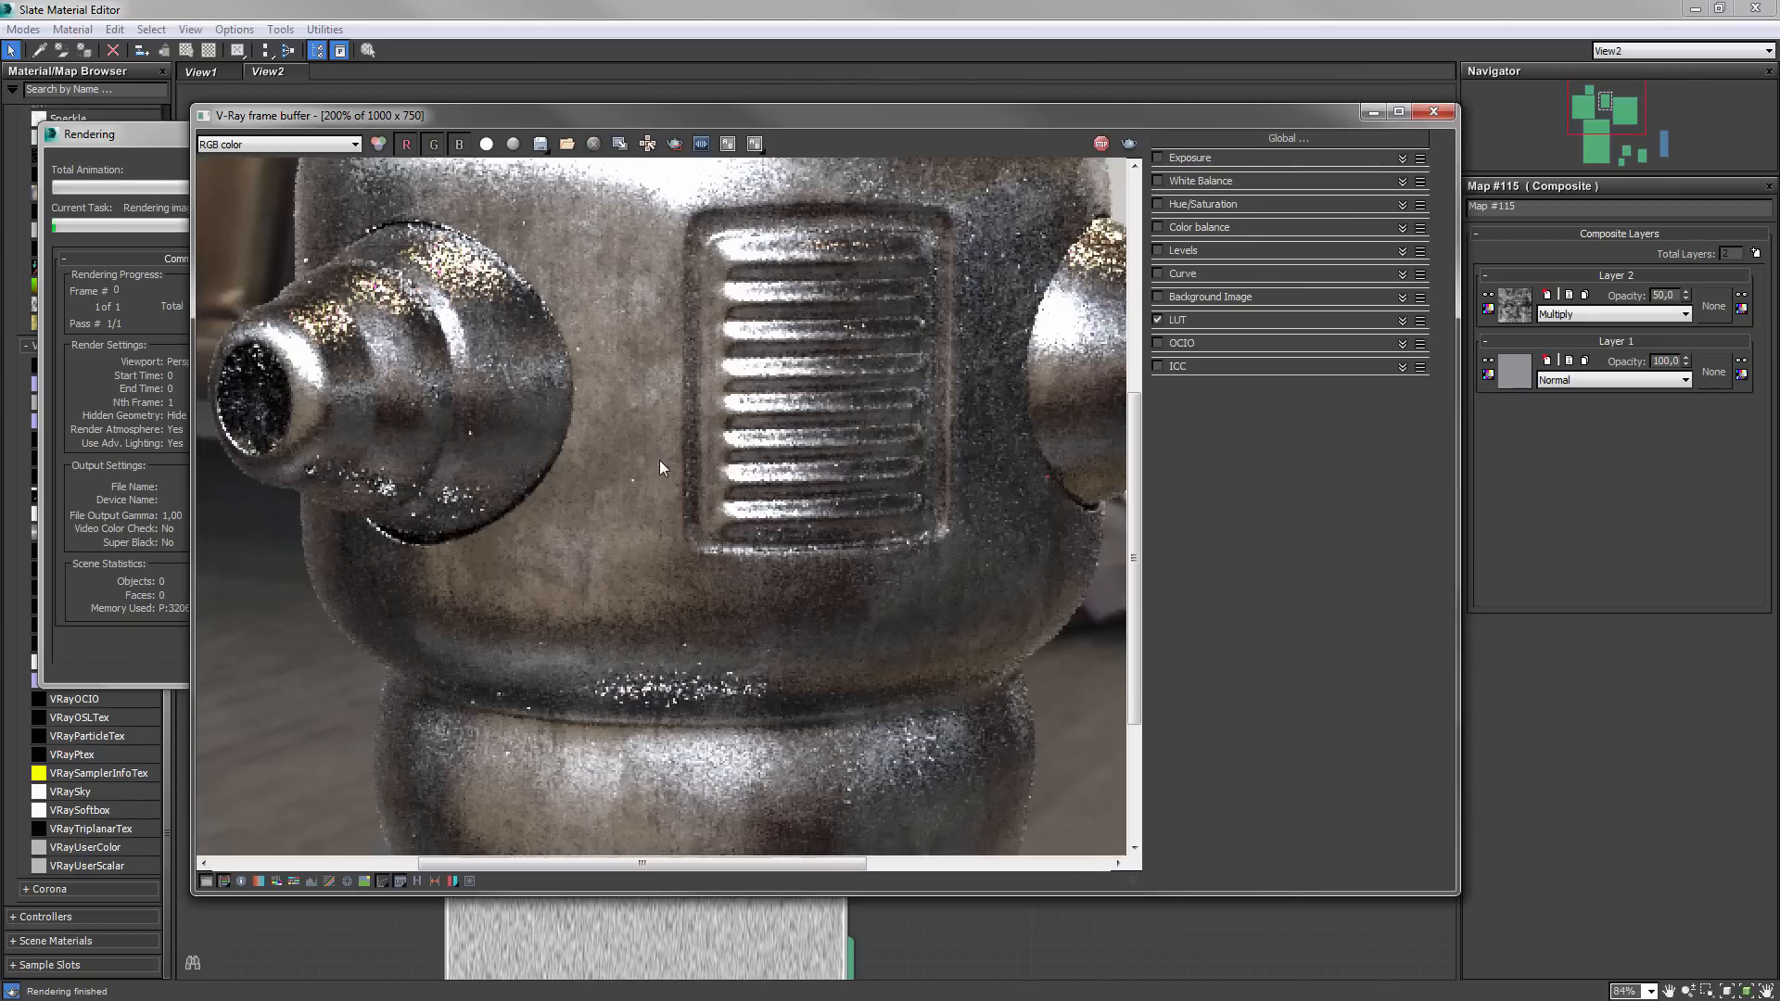
pyautogui.scroll(-3, 669, 571)
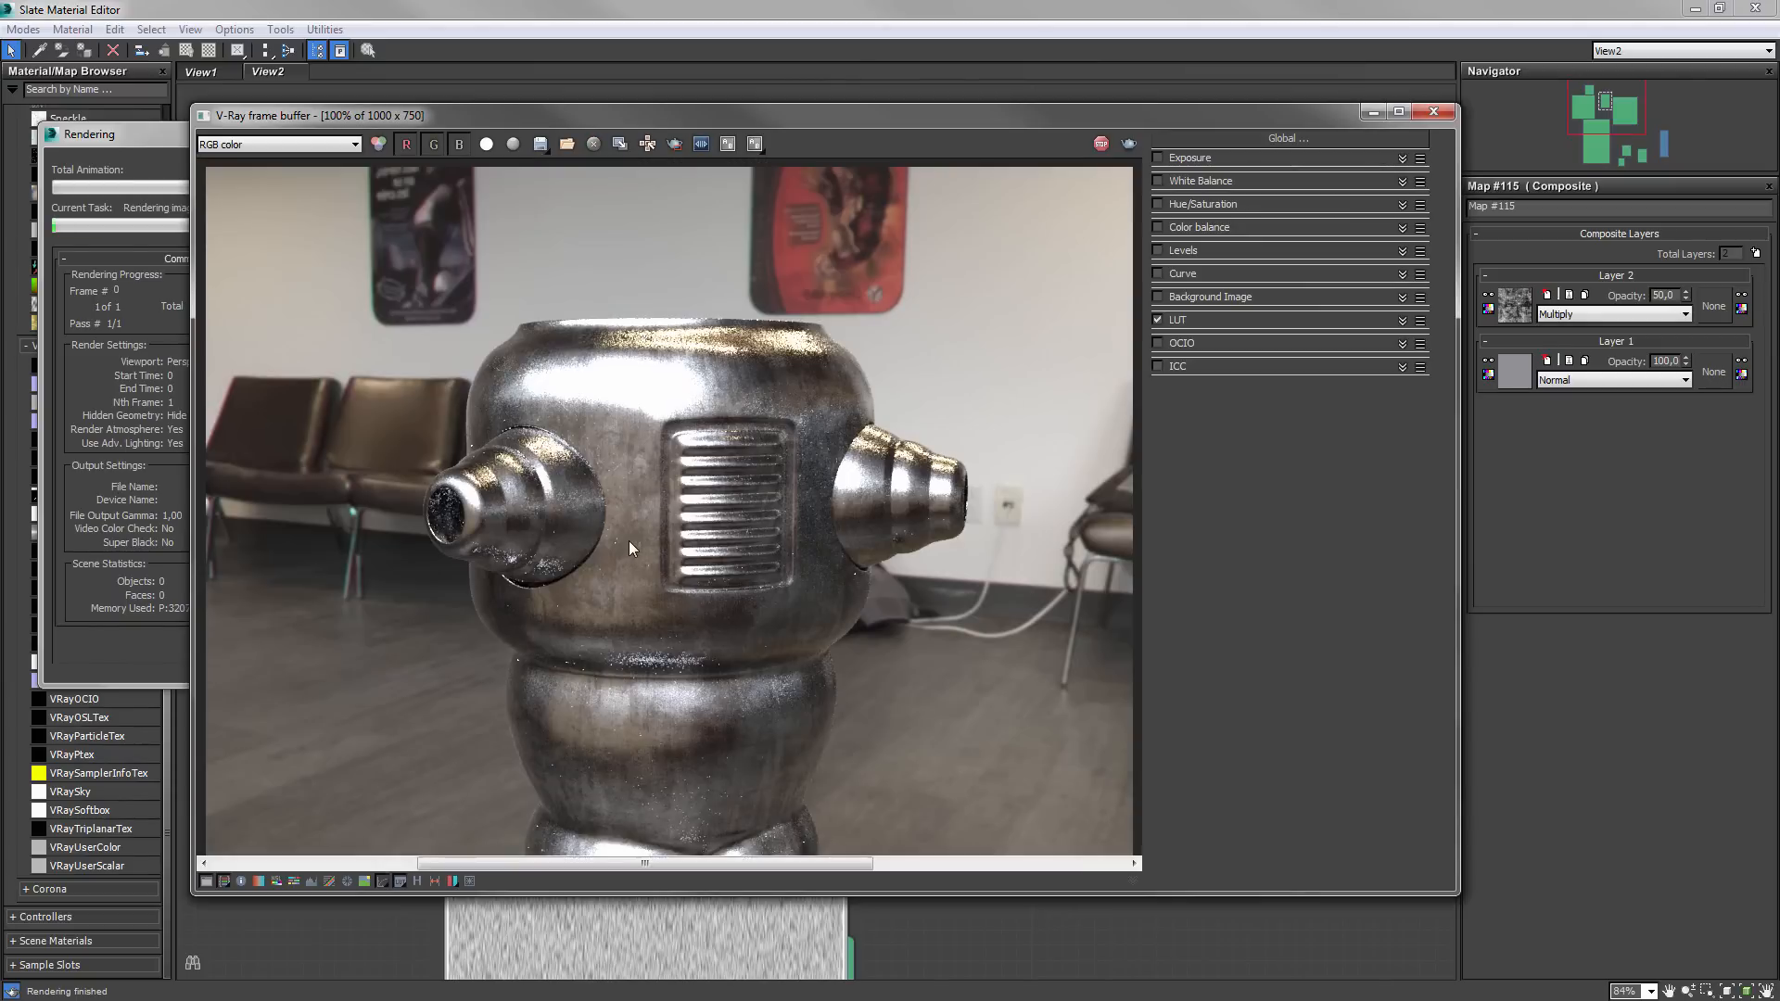
pyautogui.scroll(3, 628, 542)
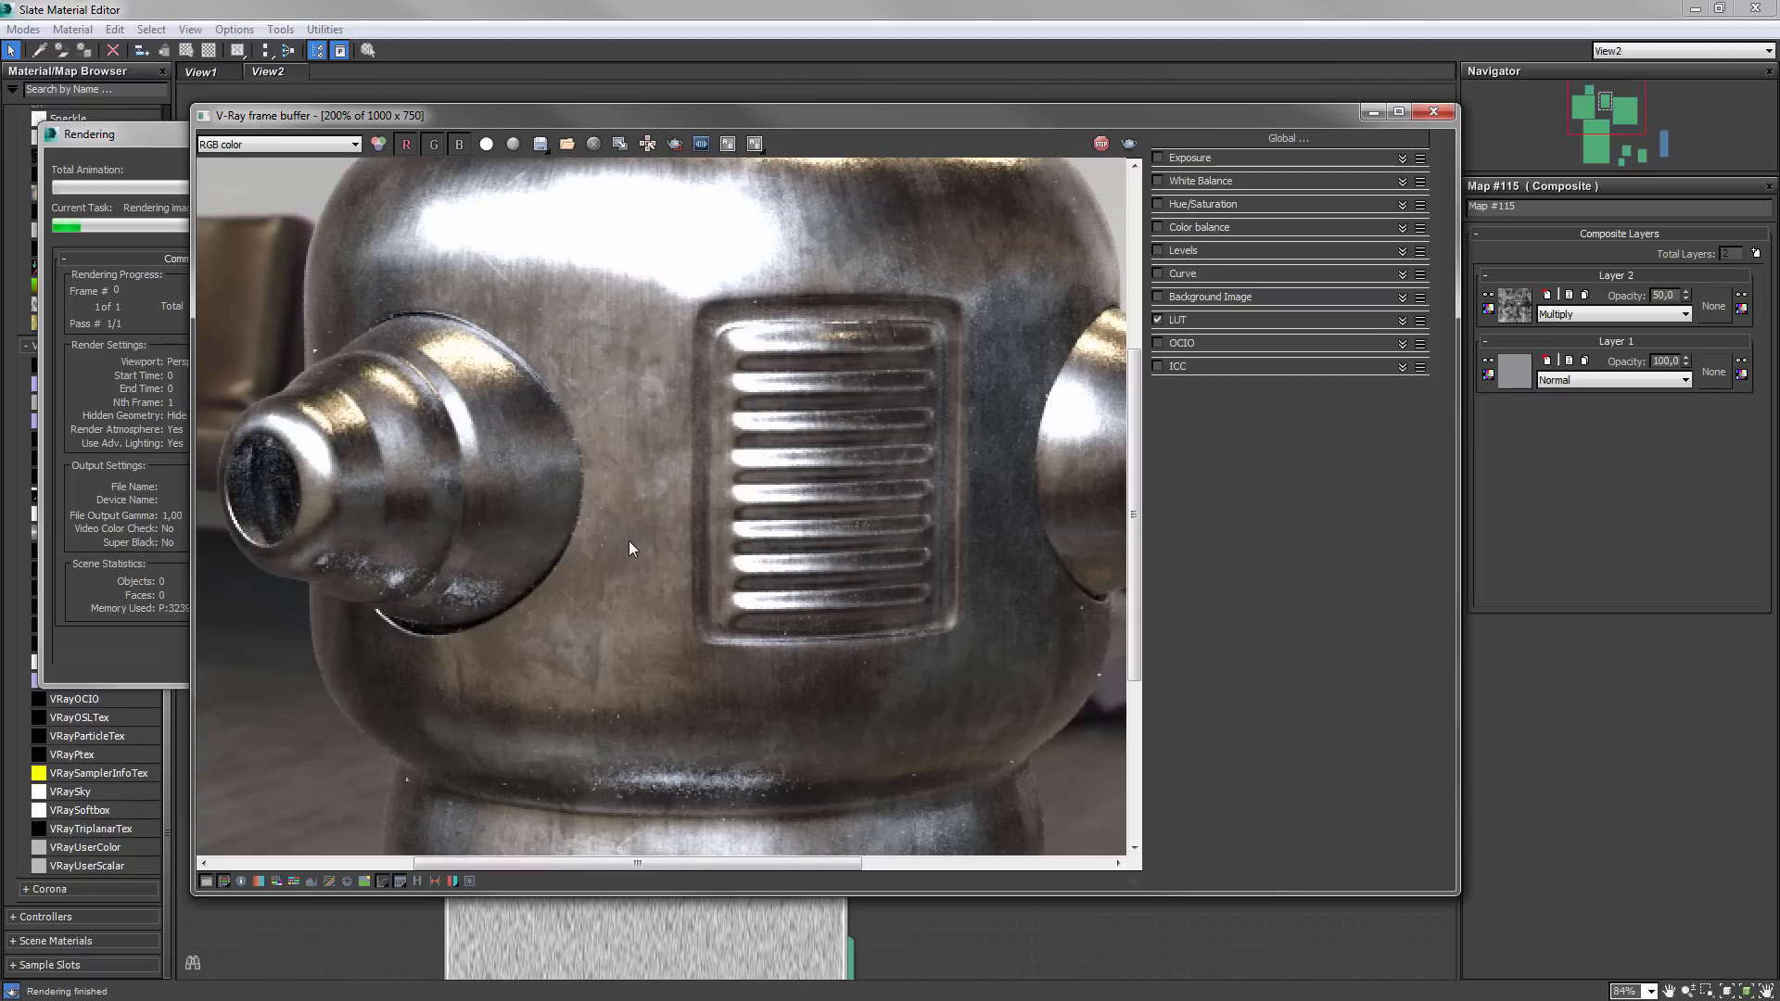
pyautogui.scroll(-1, 805, 501)
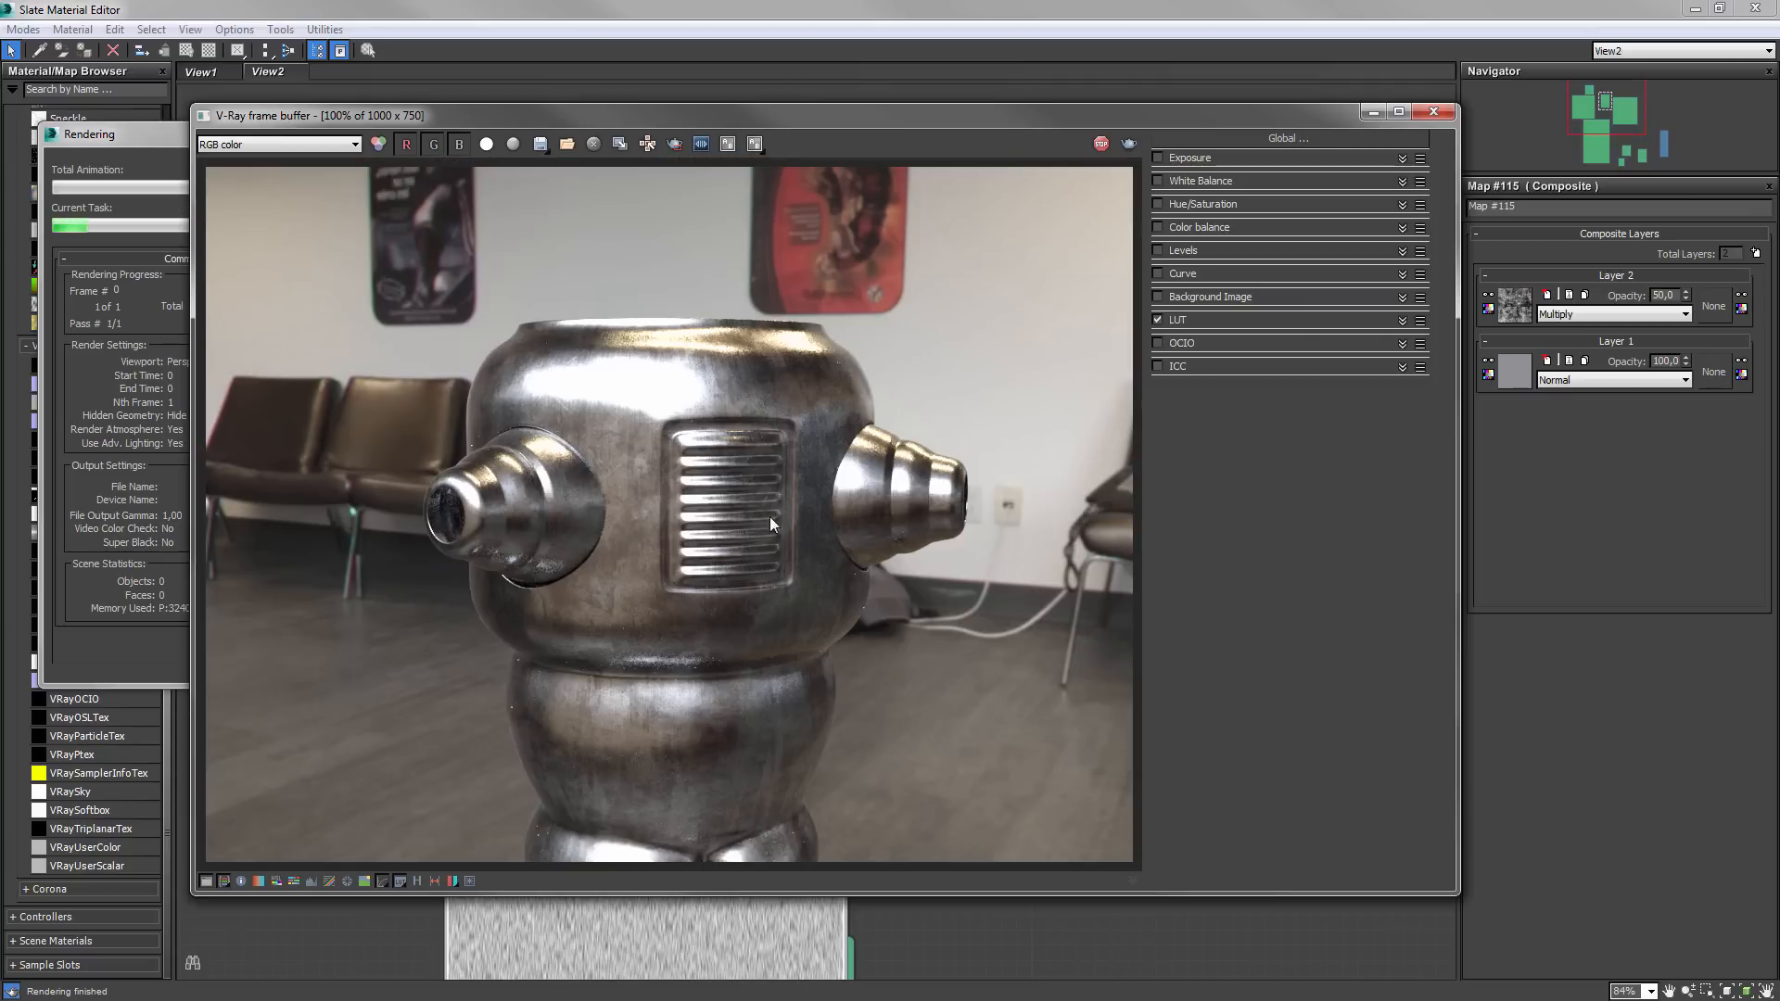
pyautogui.scroll(1, 684, 645)
pyautogui.moveTo(676, 593); pyautogui.dragTo(638, 516, button='middle')
pyautogui.scroll(-1, 638, 516)
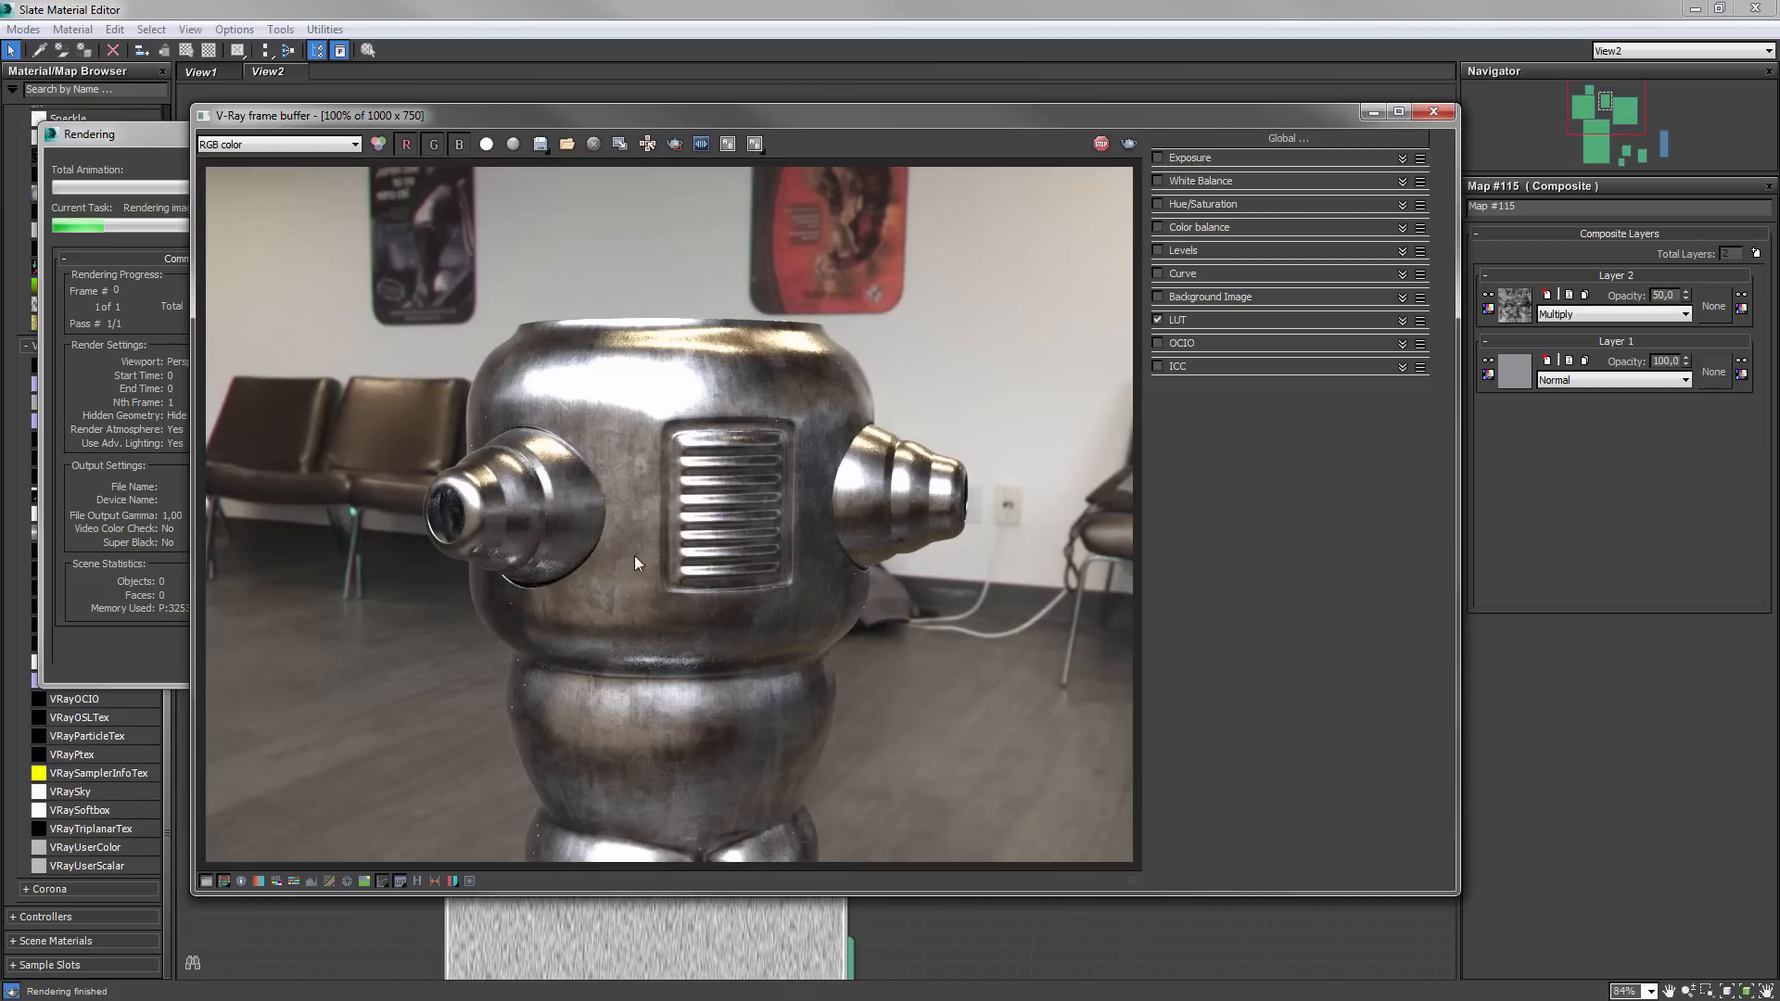
pyautogui.scroll(1, 620, 796)
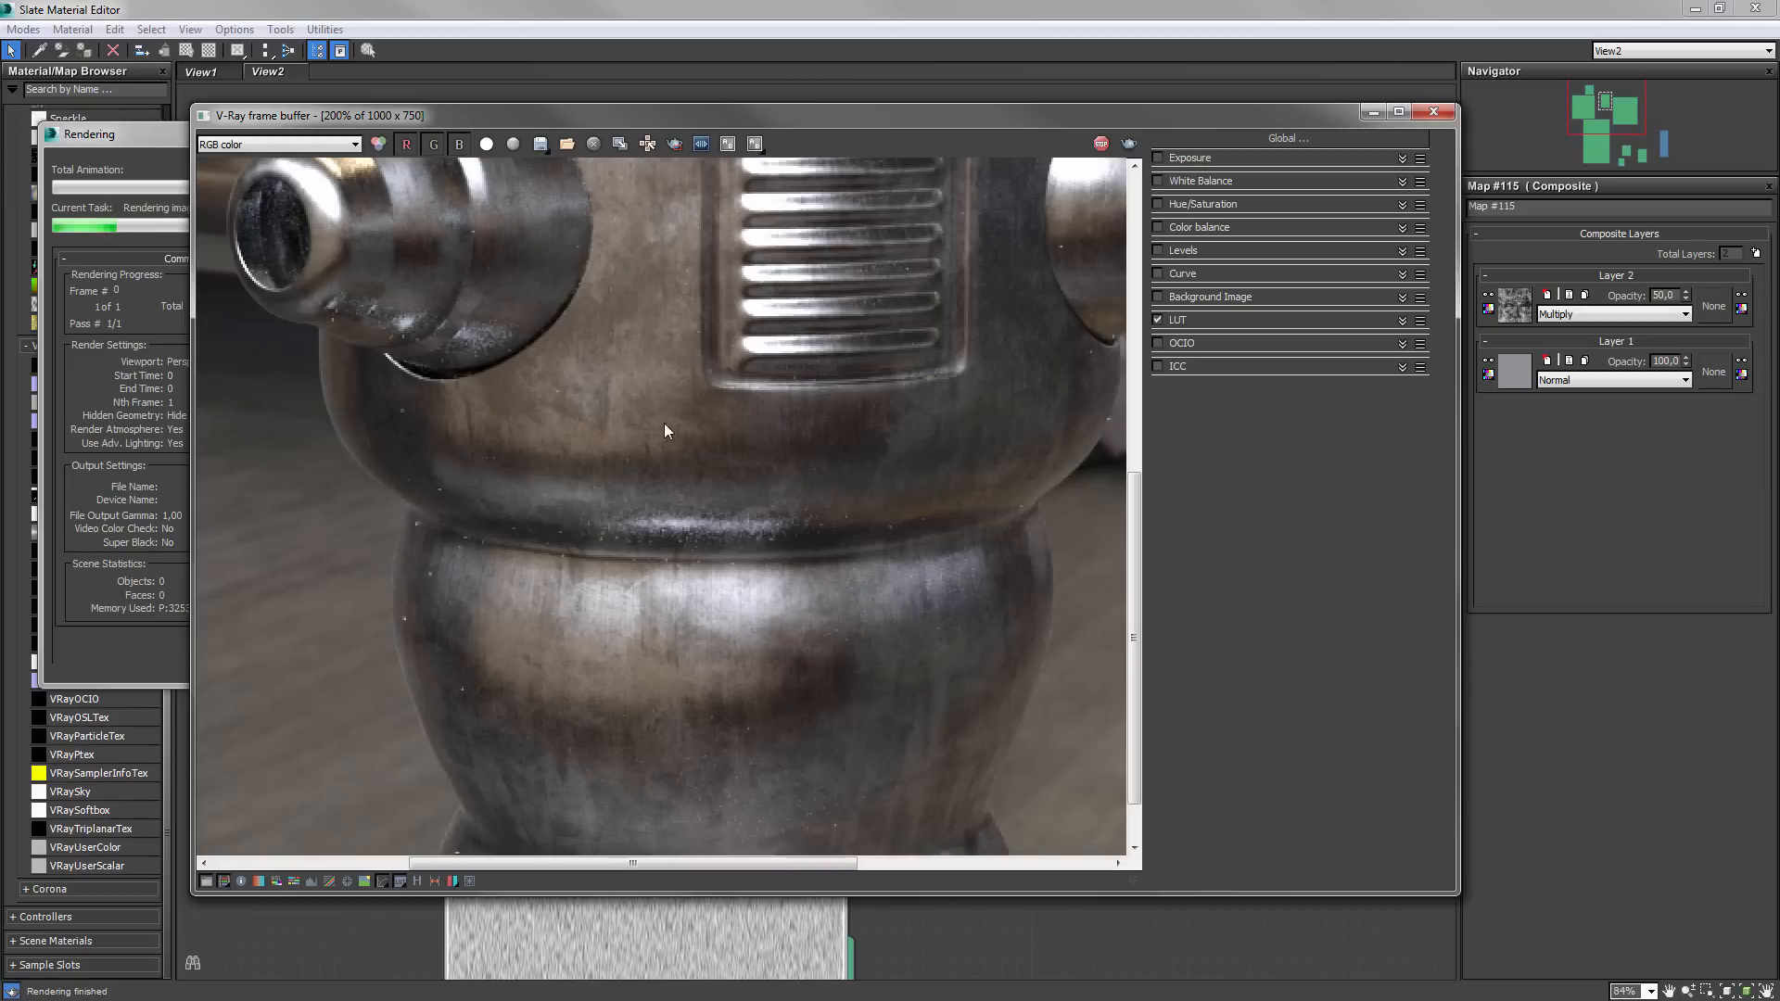
pyautogui.scroll(-1, 699, 620)
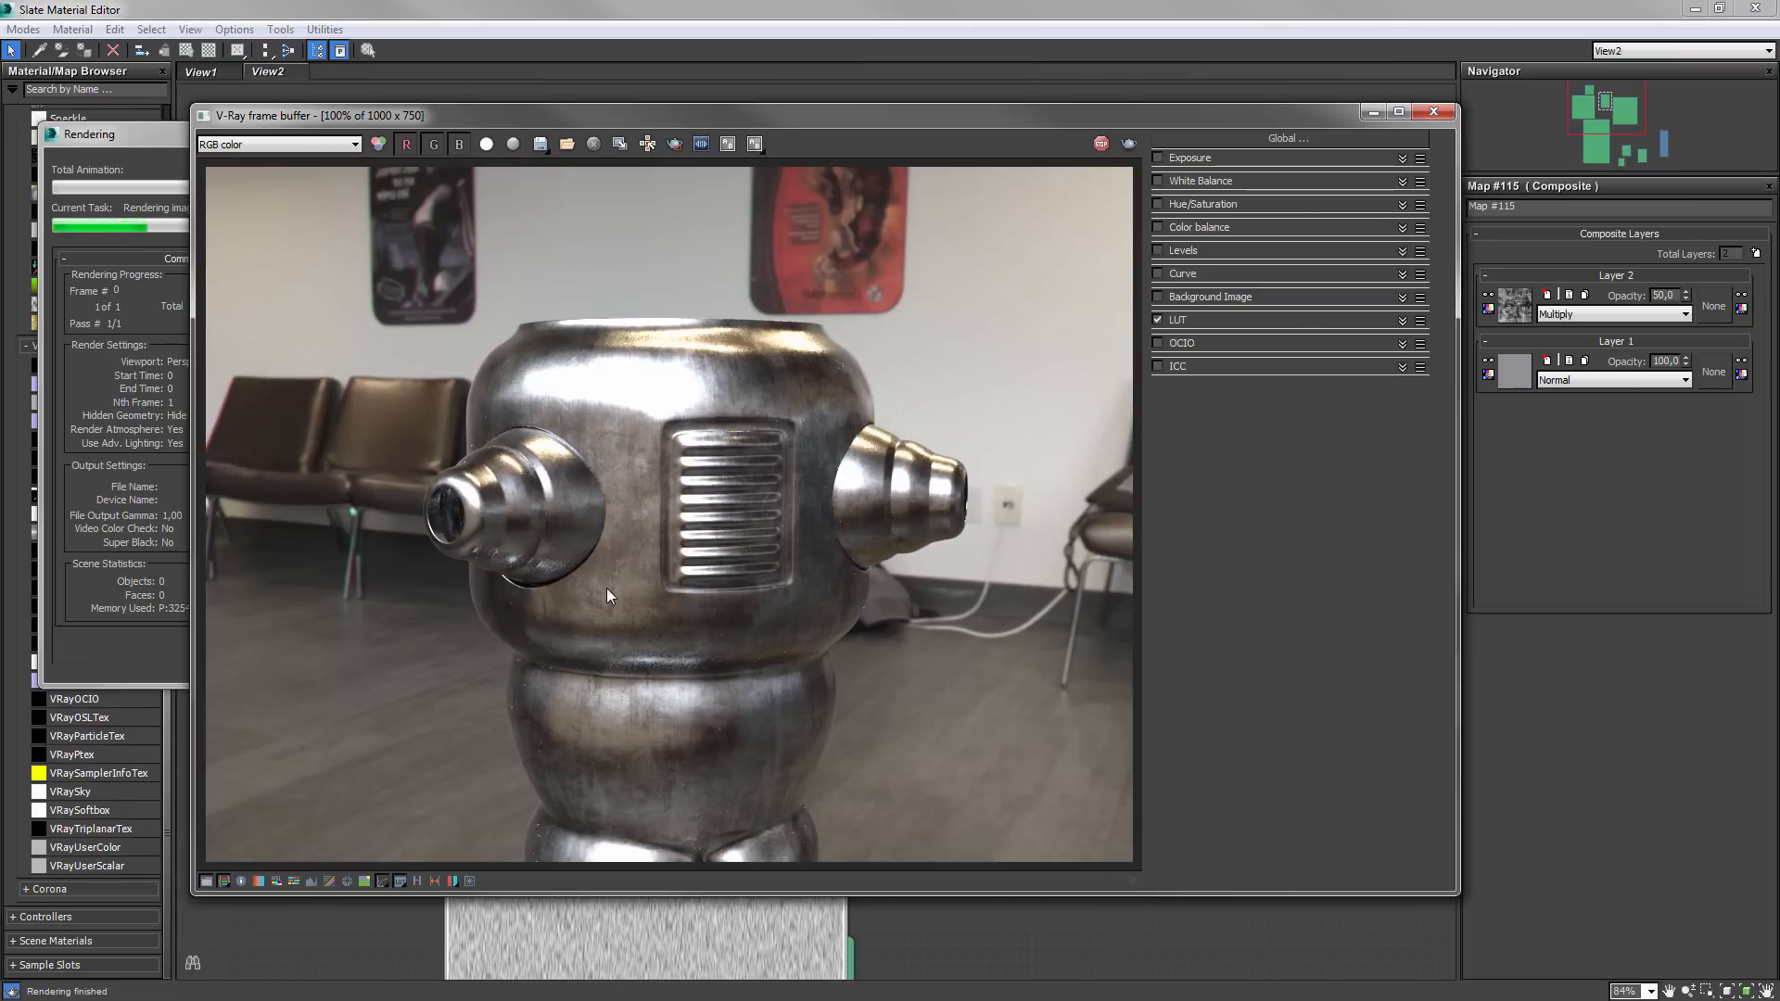
# - Examine the torso close up in the current render, stop rendering and return to the material editor
pyautogui.scroll(1, 612, 519)
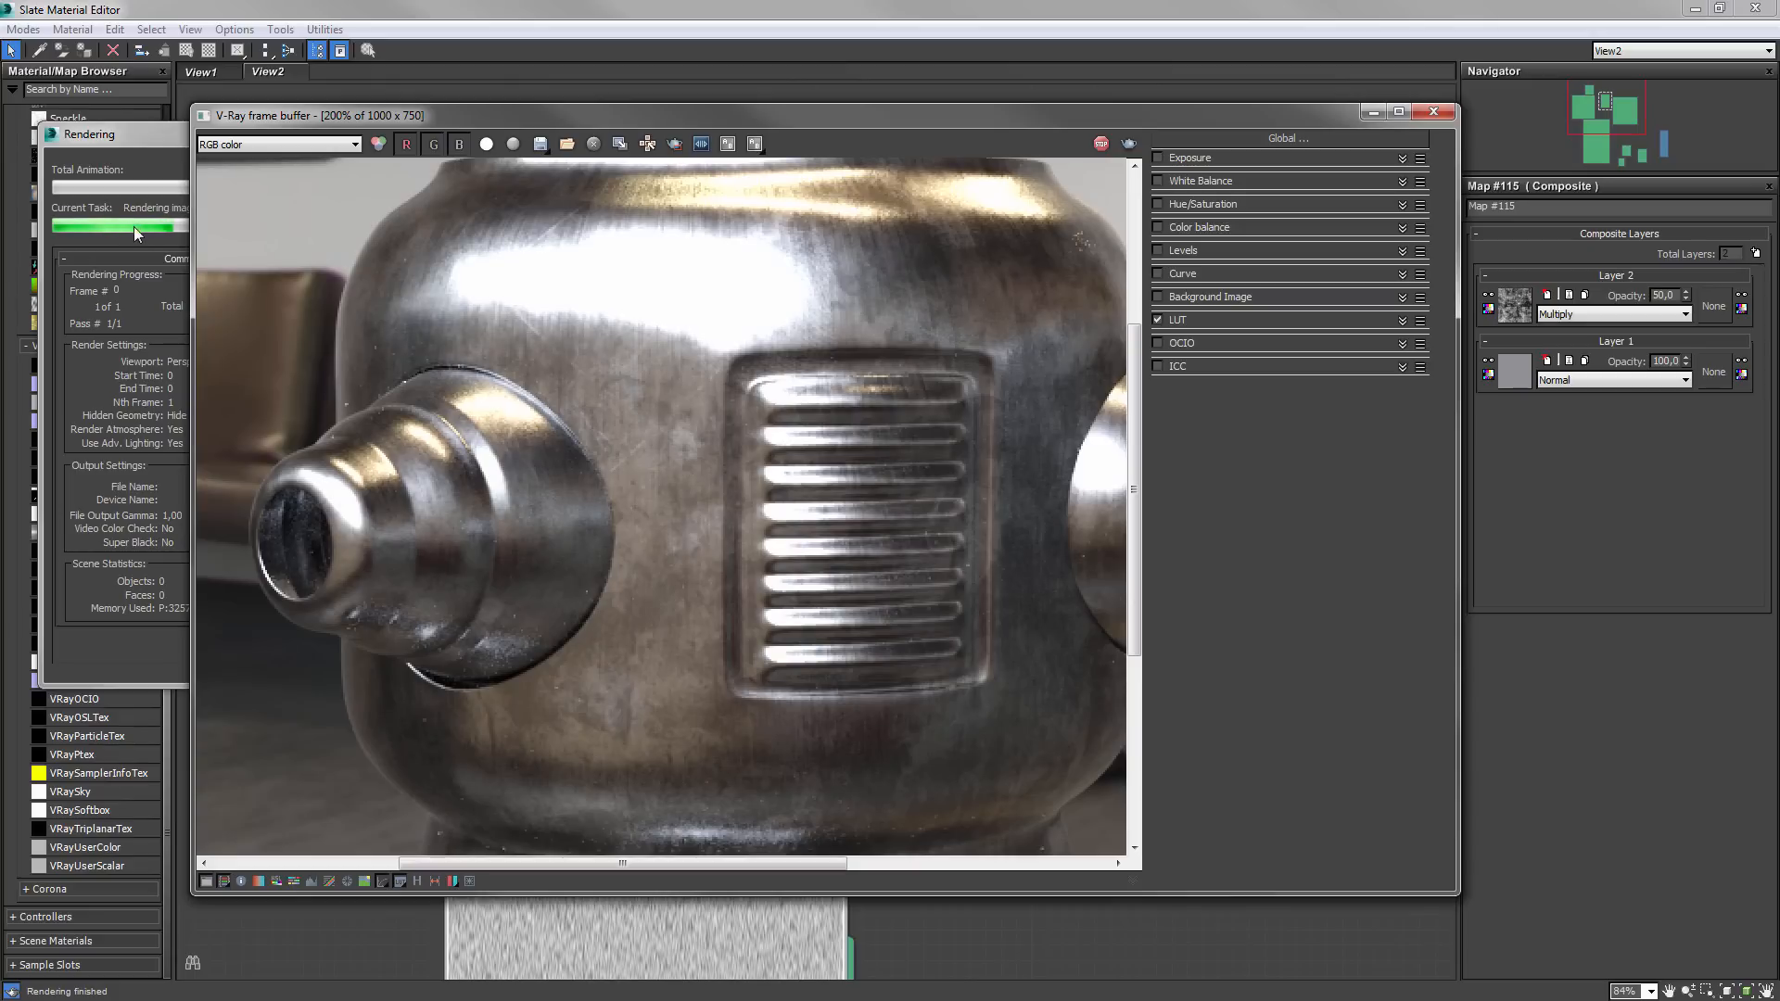
pyautogui.click(131, 141)
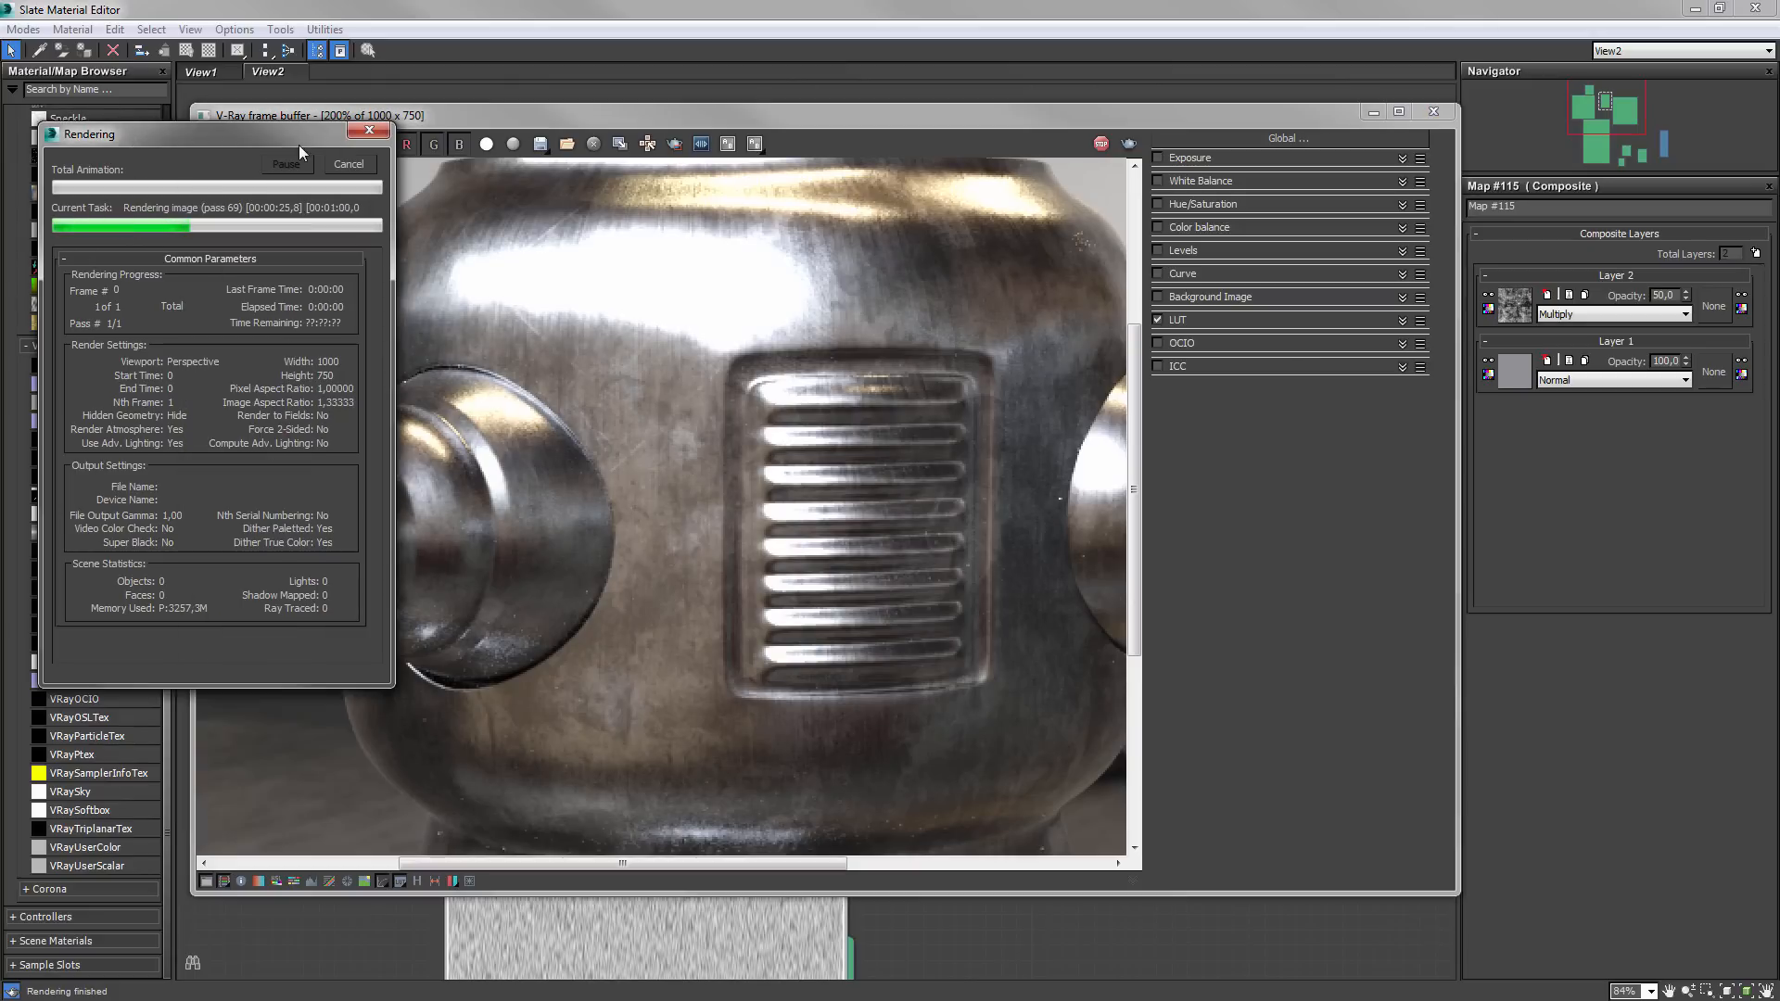
pyautogui.click(738, 413)
pyautogui.scroll(-3, 651, 488)
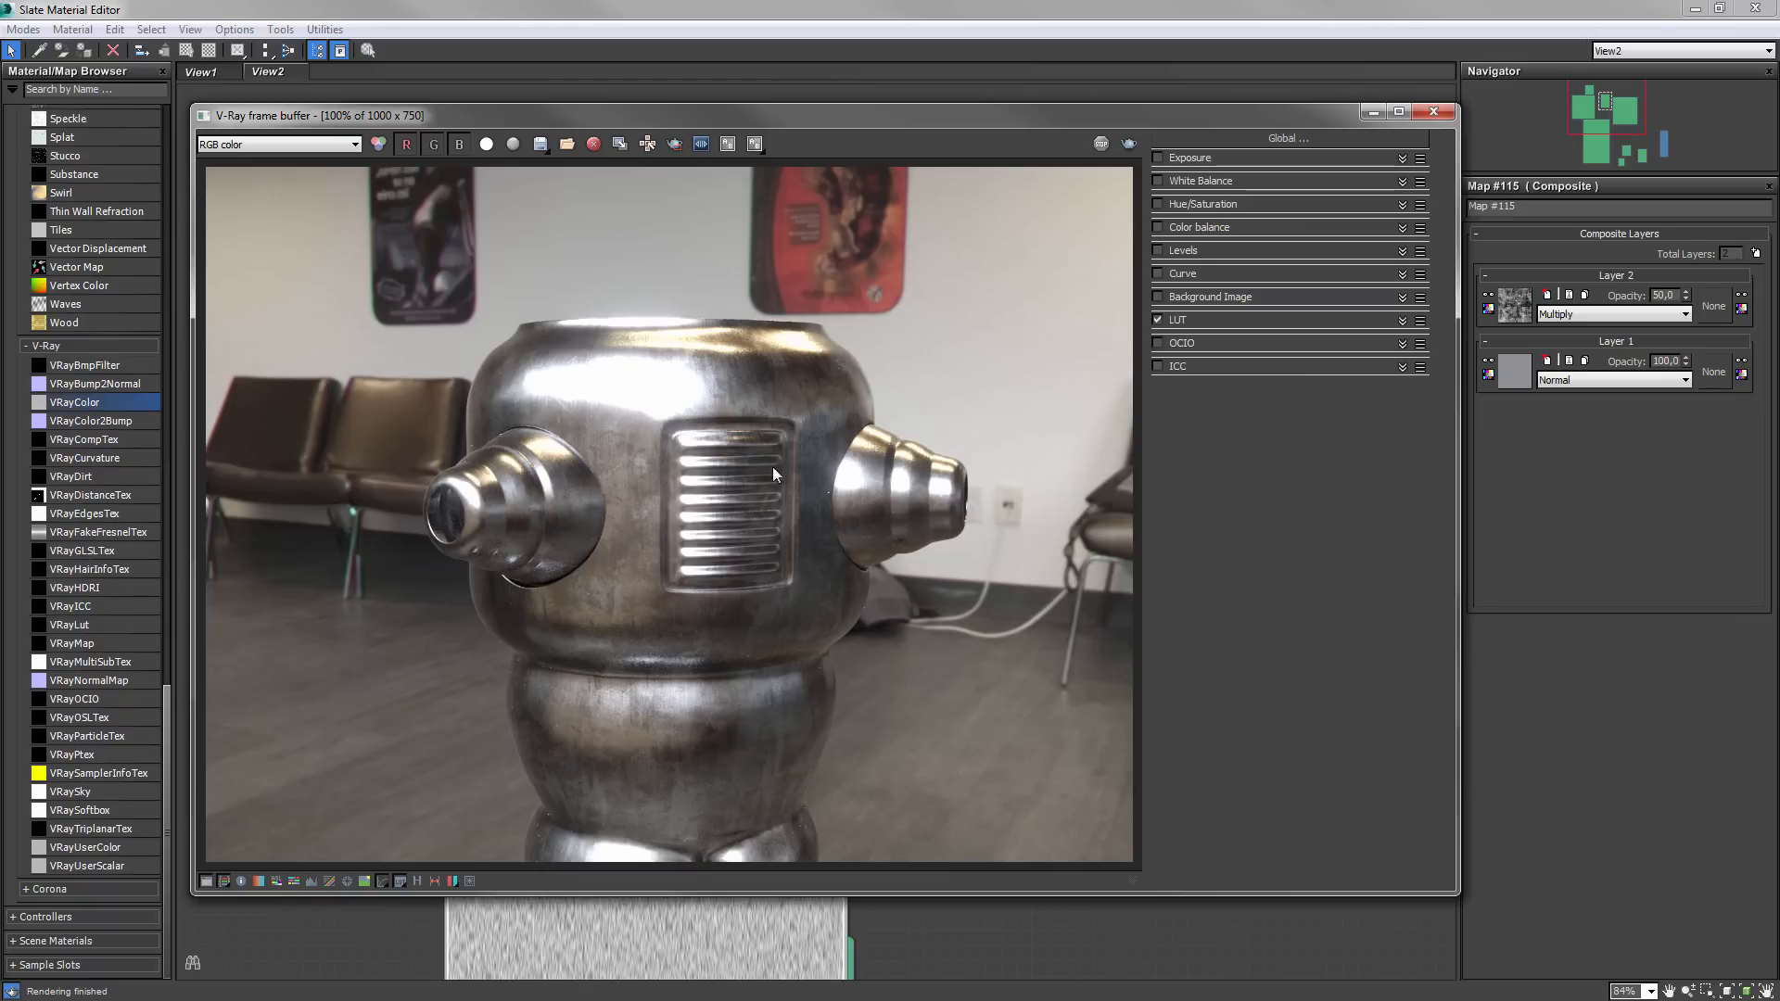
pyautogui.click(1433, 111)
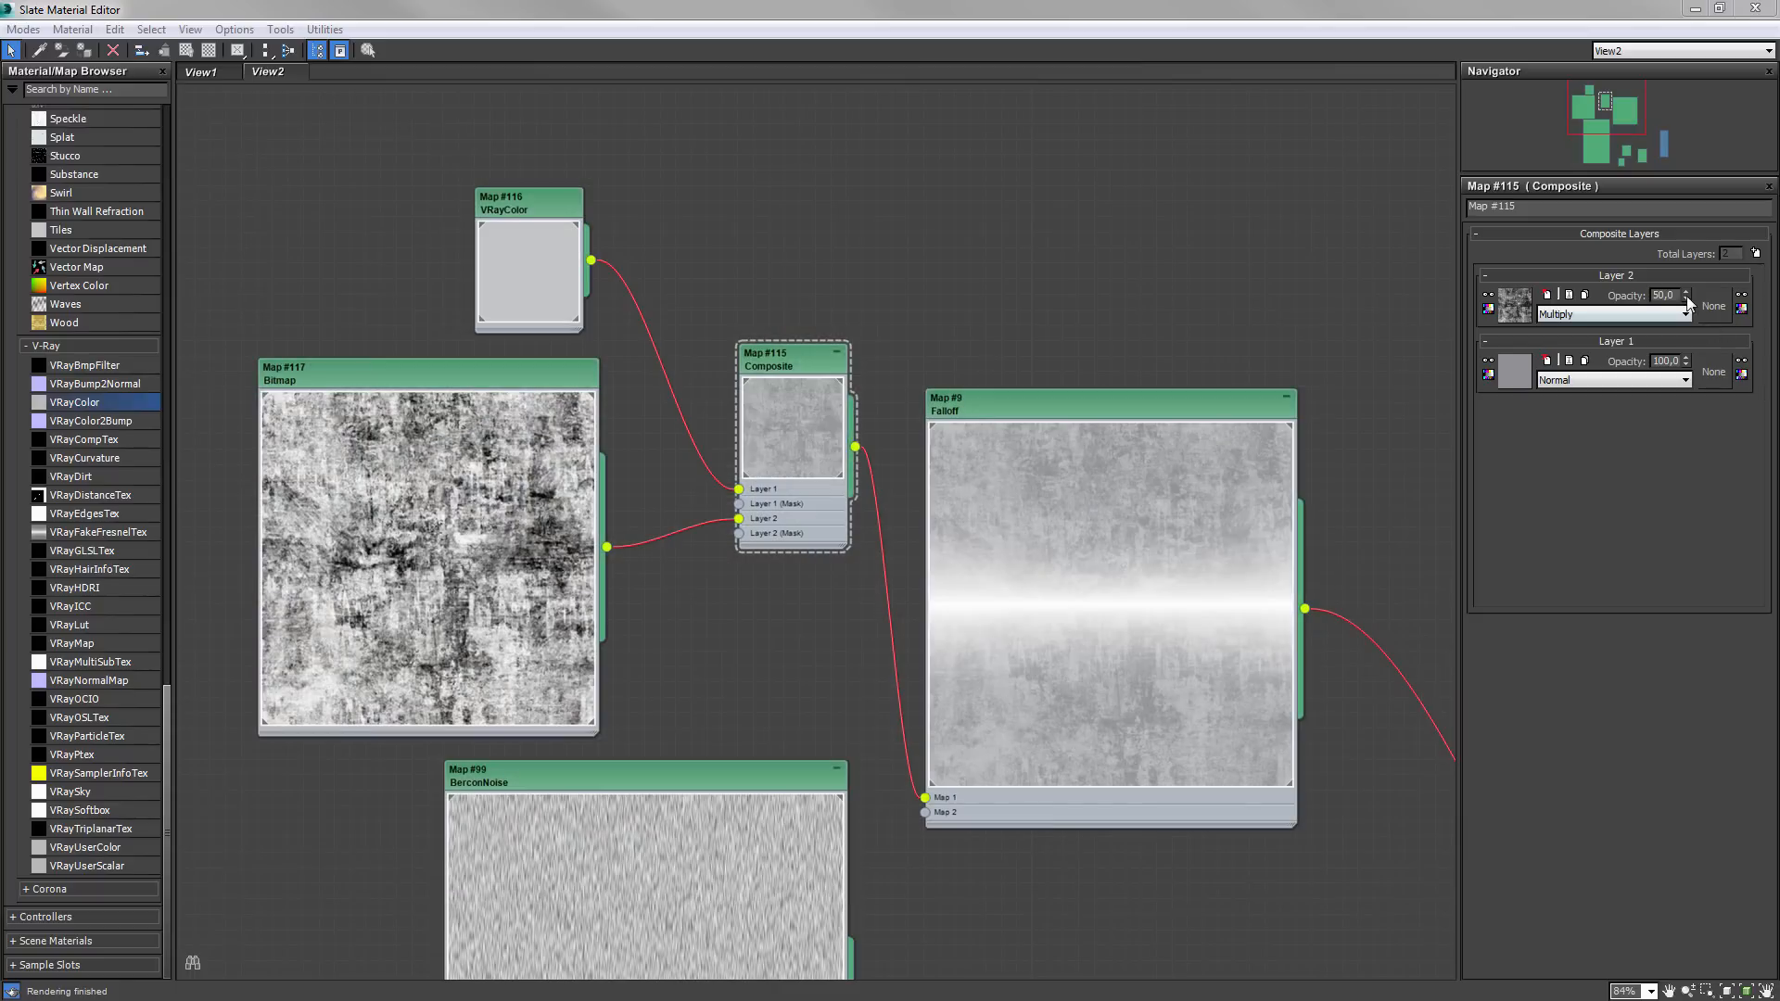
# - Set the reflection Composite's Layer 2 opacity to 30 and render the robot again
pyautogui.doubleClick(1664, 295)
pyautogui.write('30')
pyautogui.press('Return')
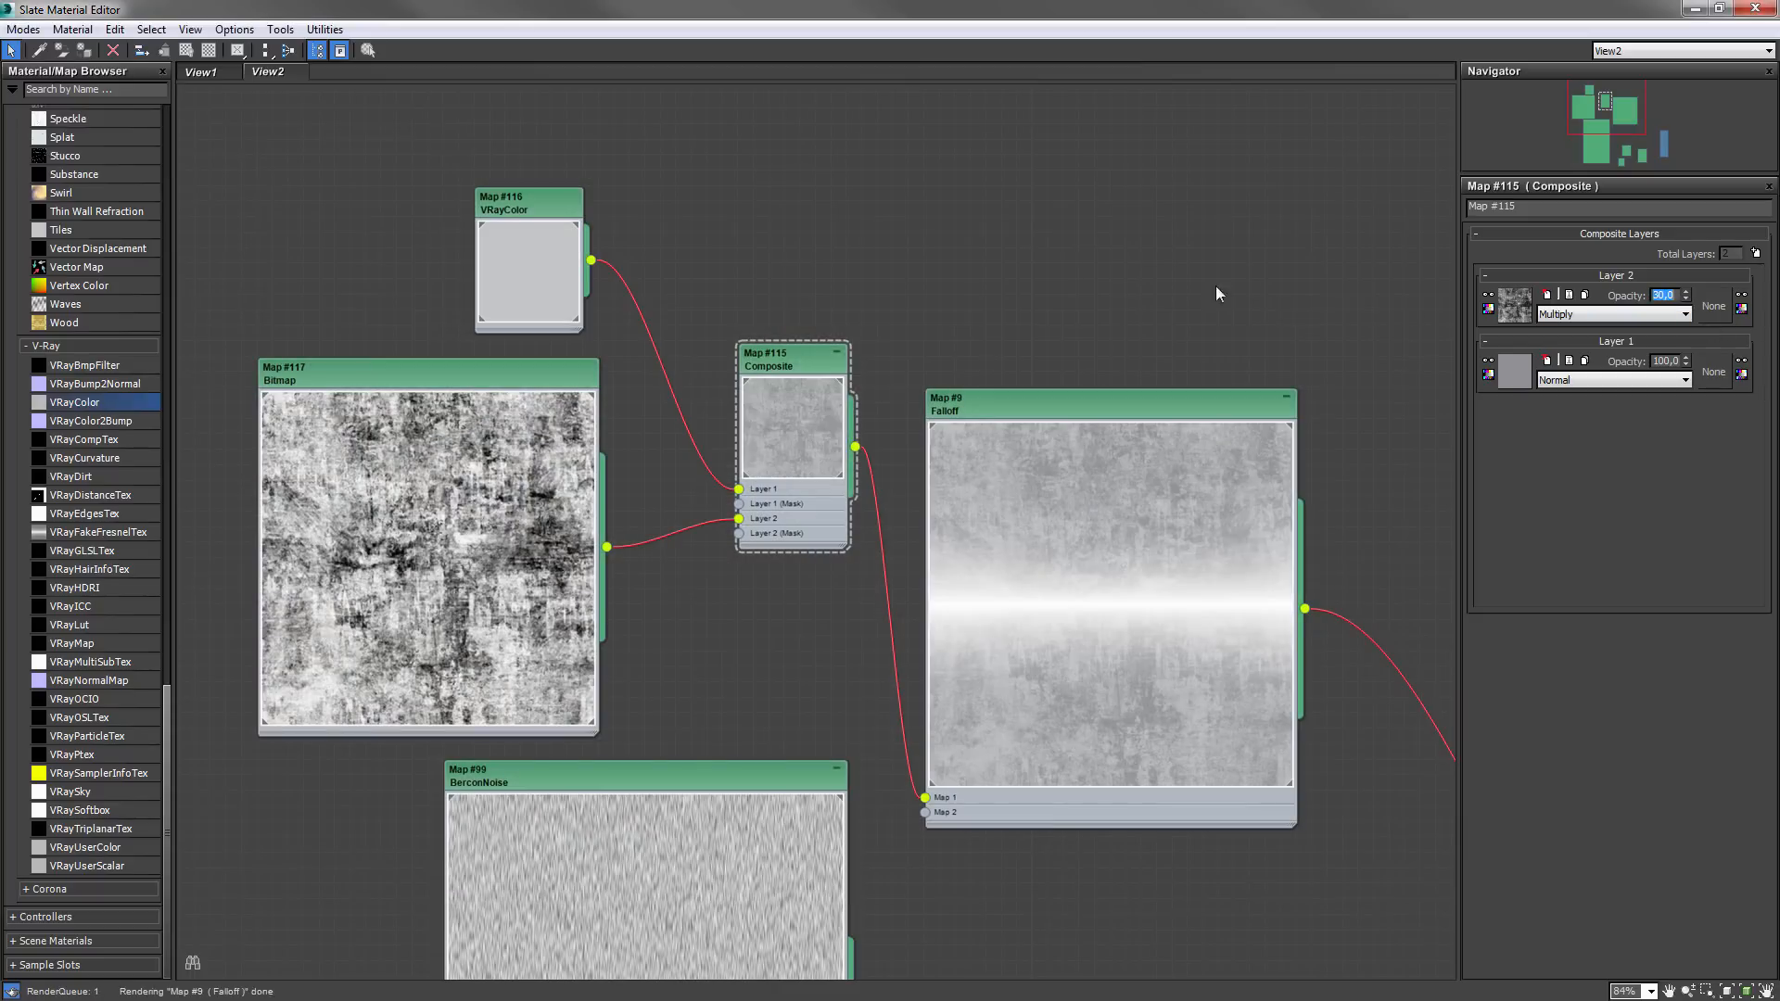
pyautogui.hotkey('shift', 'q')
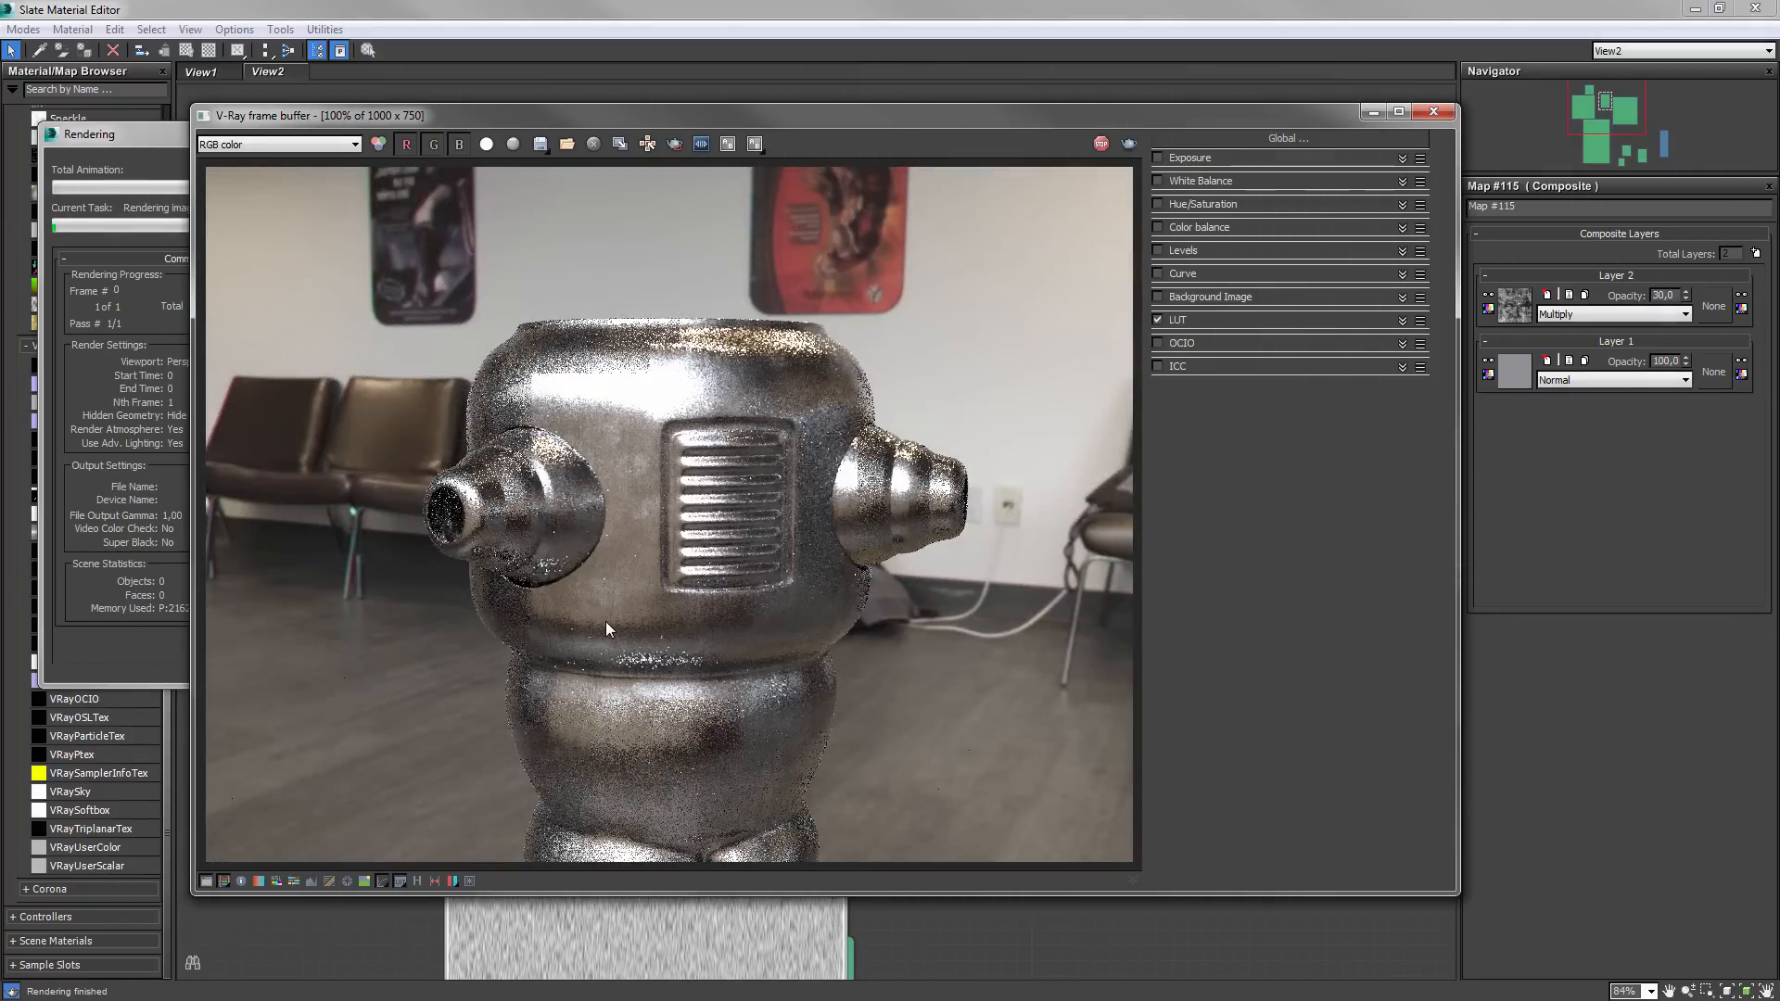
# - Examine the softened grunge on the metal between the arm socket and vent grille, then across the whole torso
pyautogui.scroll(1, 604, 616)
pyautogui.scroll(-3, 606, 608)
pyautogui.scroll(1, 629, 558)
pyautogui.scroll(1, 628, 558)
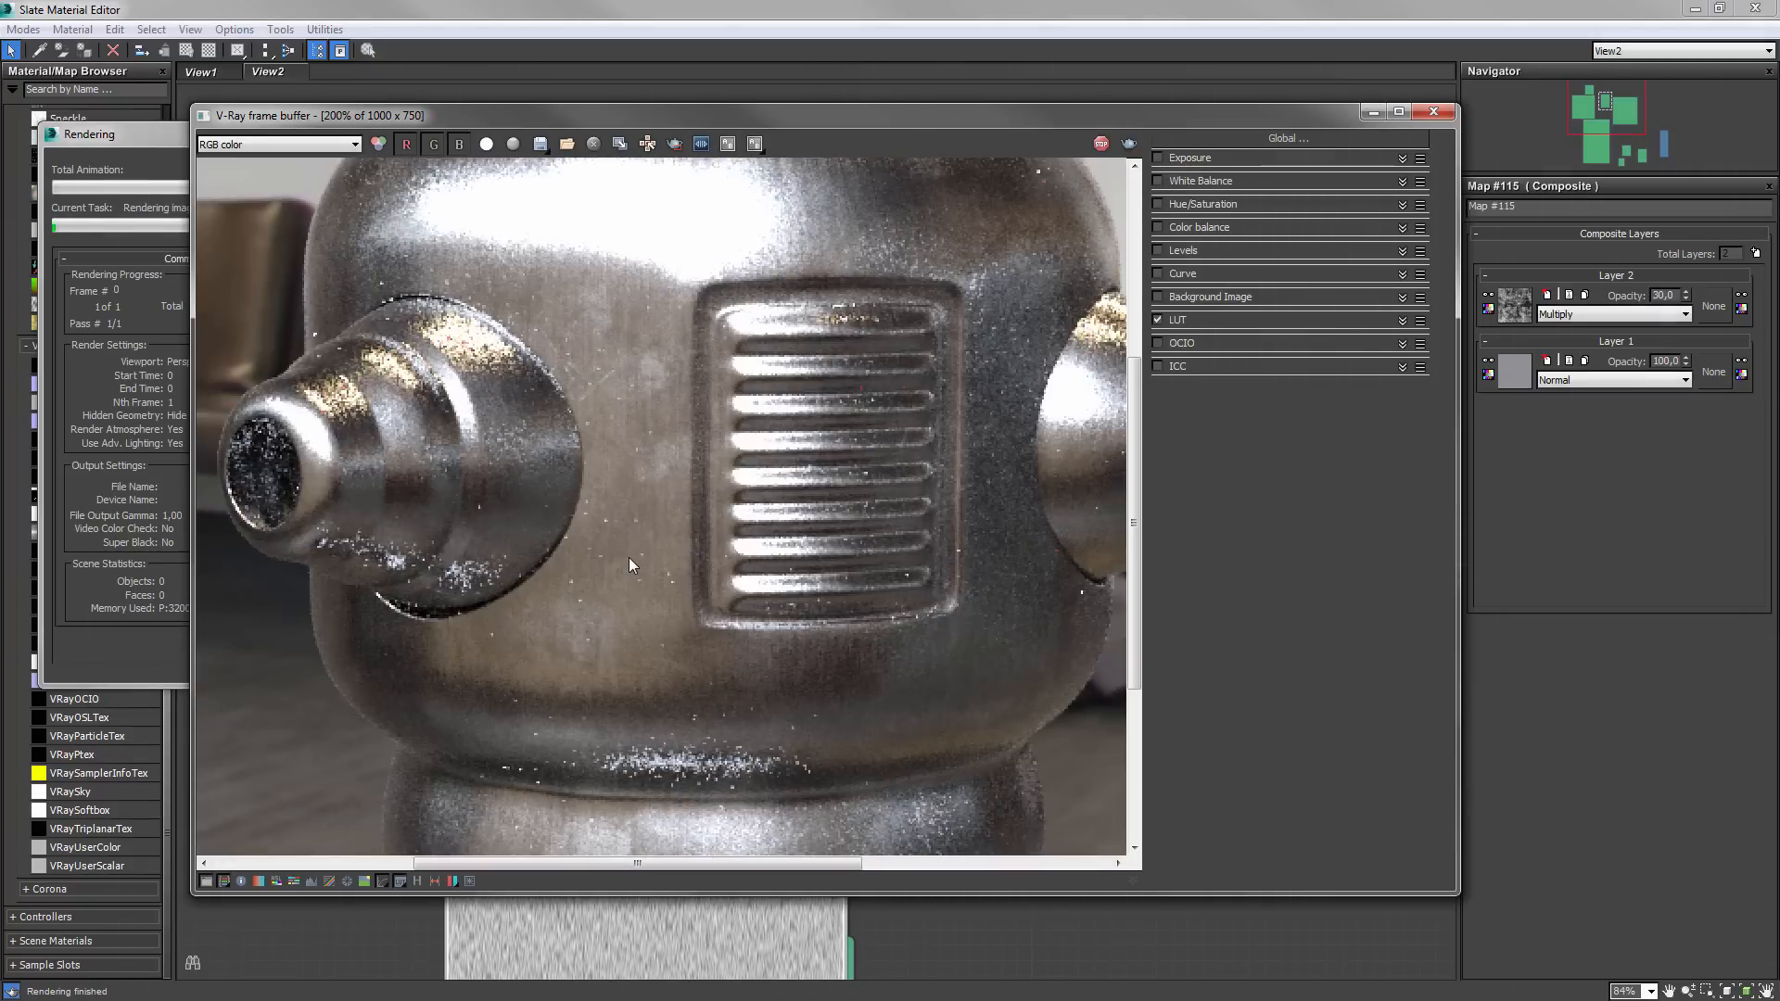
pyautogui.scroll(-1, 621, 505)
pyautogui.scroll(1, 624, 520)
pyautogui.scroll(1, 621, 315)
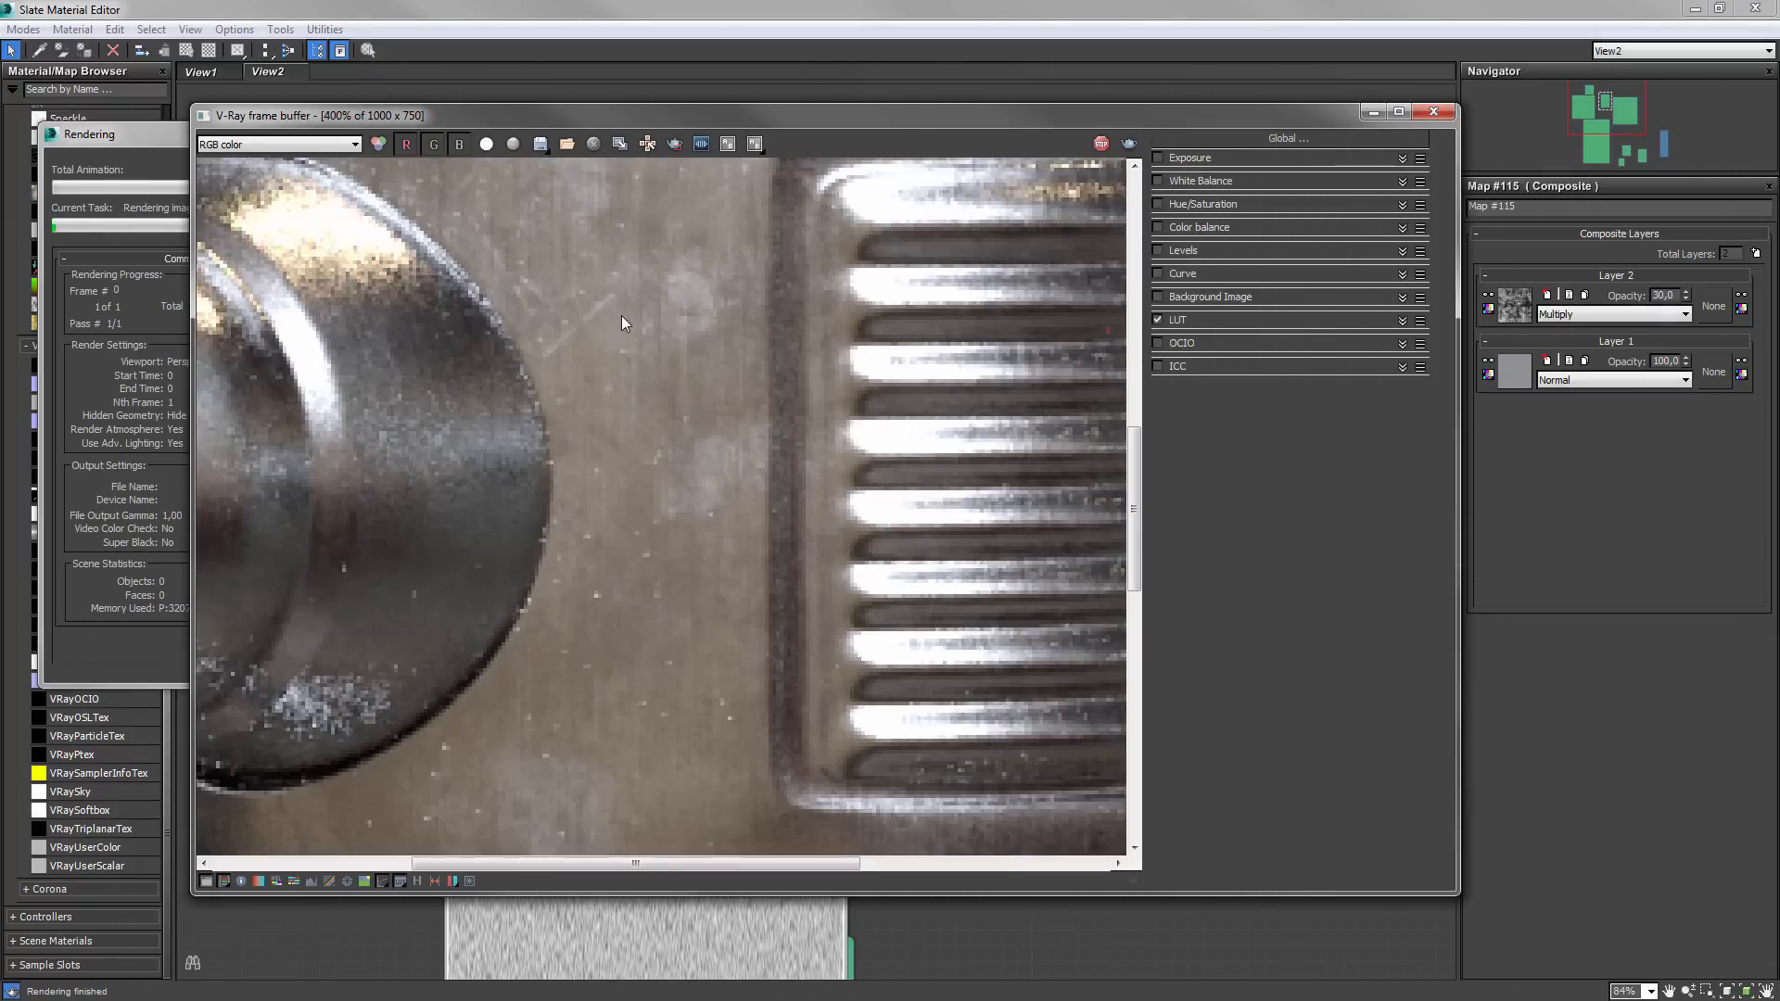
pyautogui.scroll(-1, 612, 352)
pyautogui.scroll(1, 626, 306)
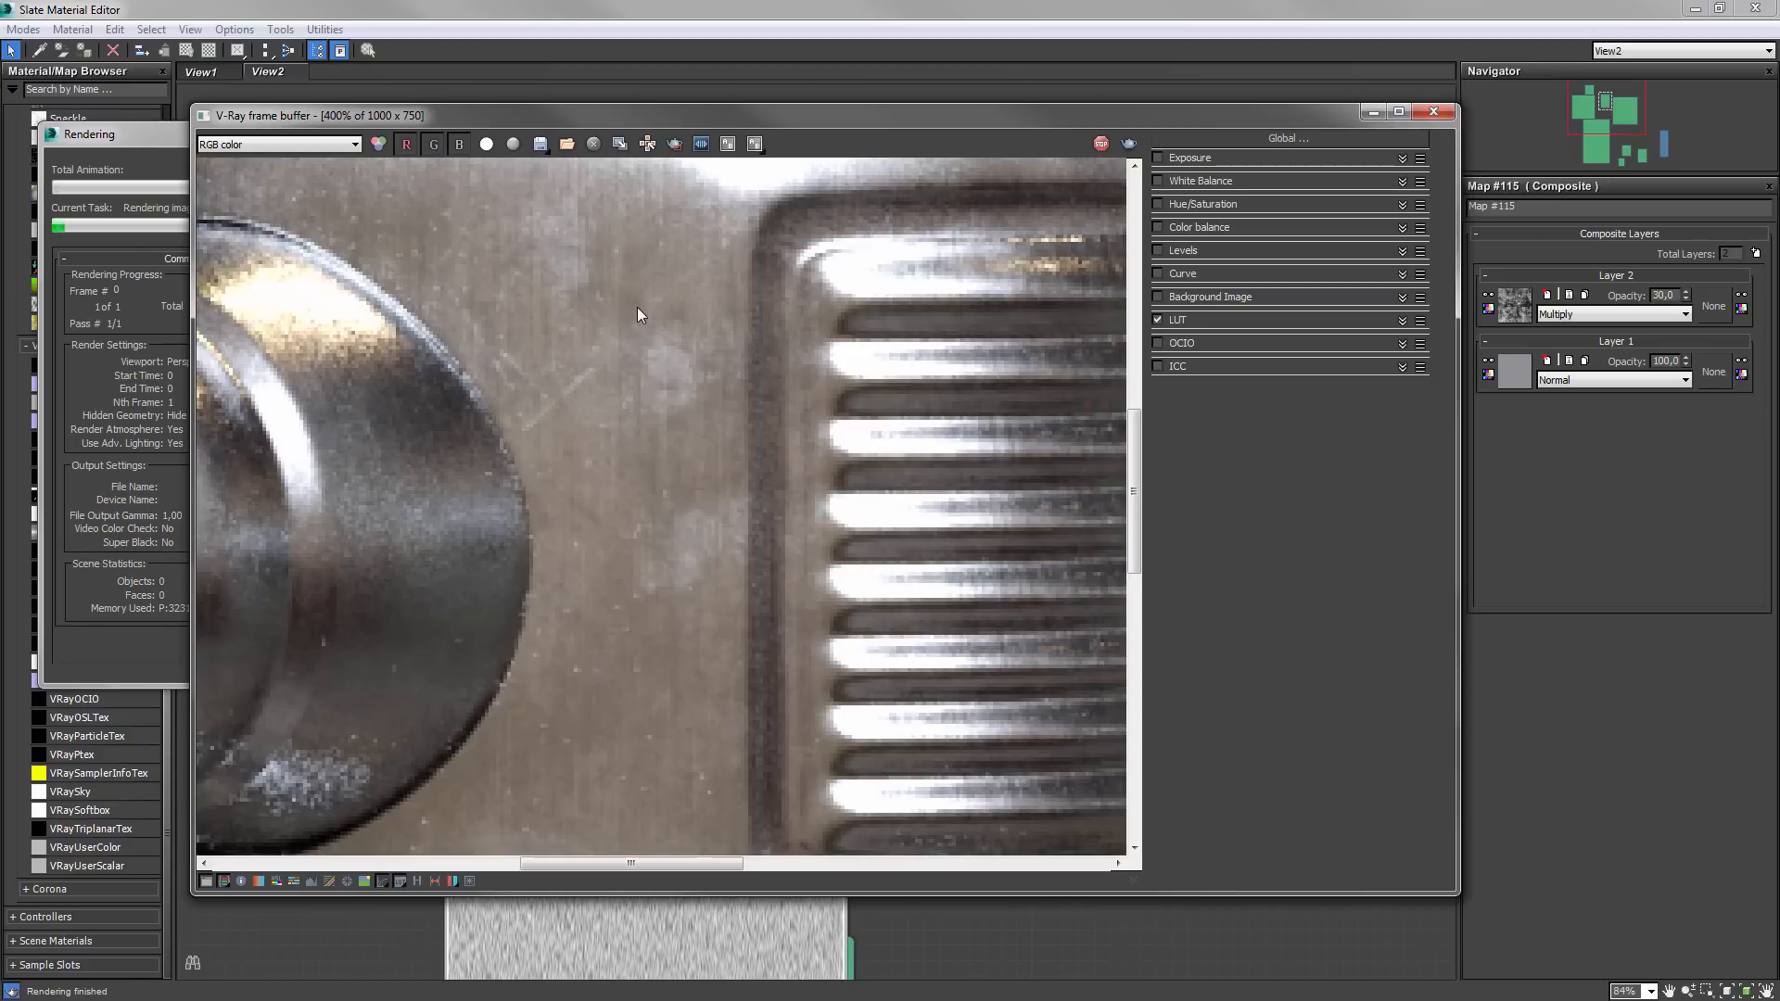
pyautogui.scroll(-1, 631, 359)
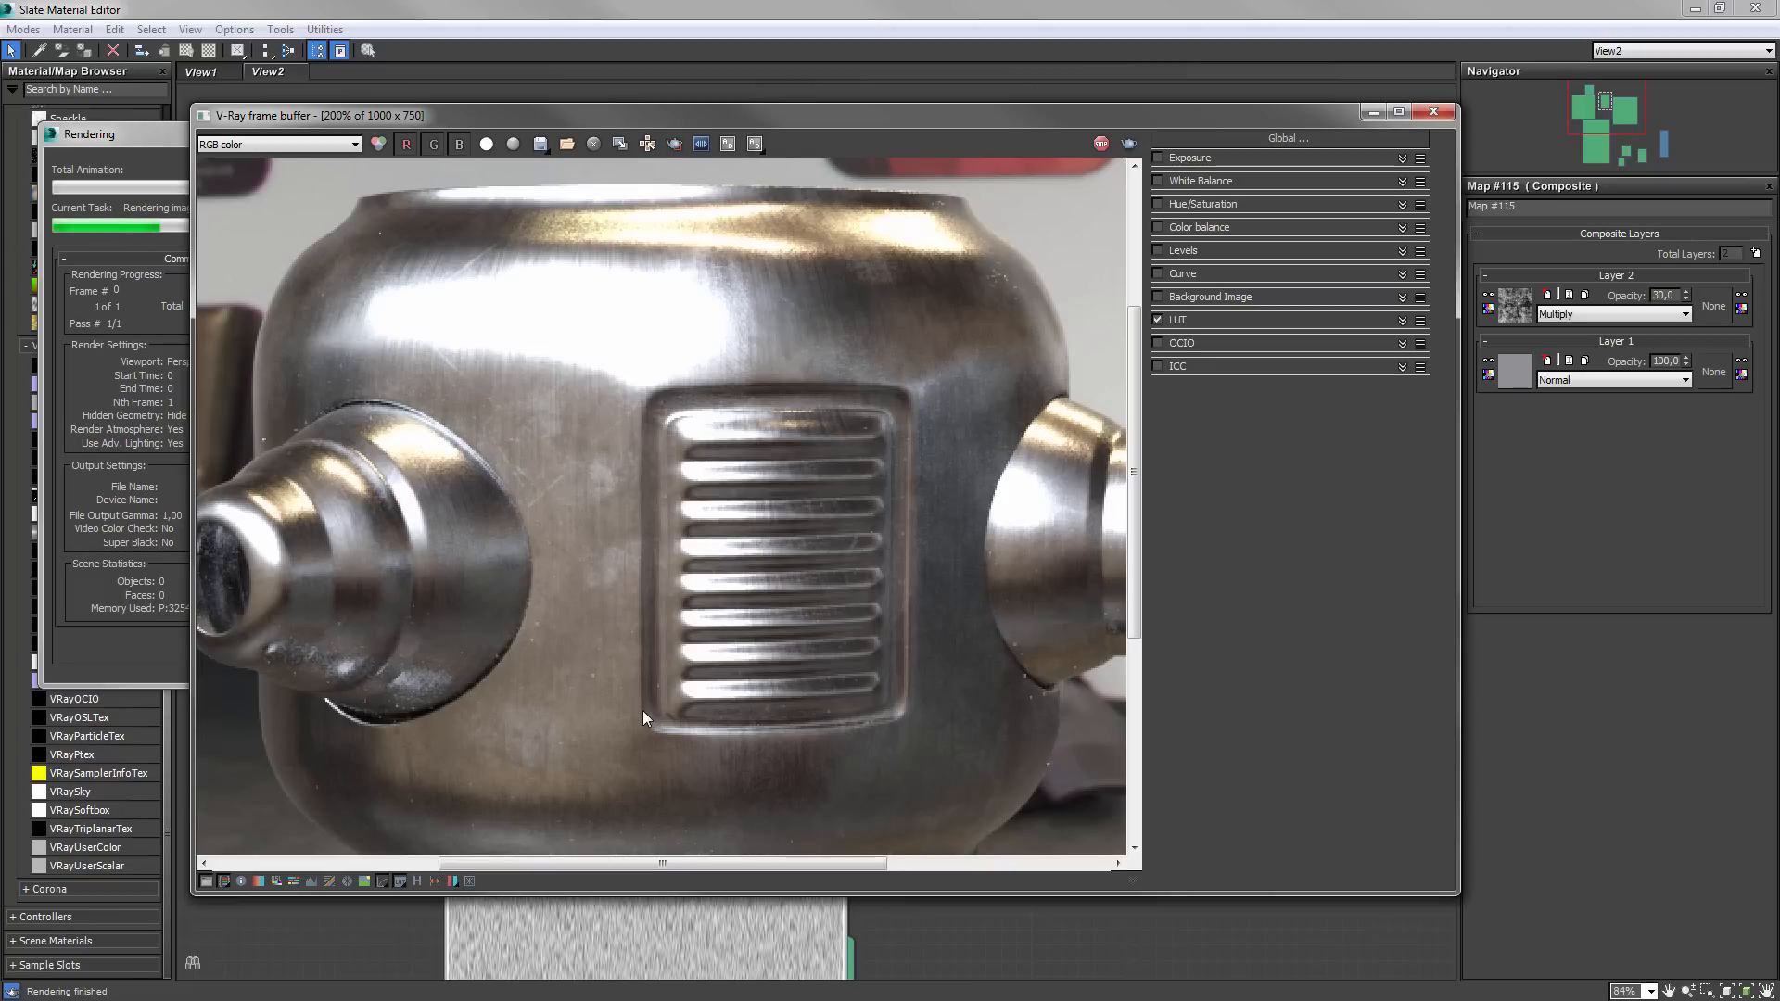
pyautogui.hotkey('shift', 'e')
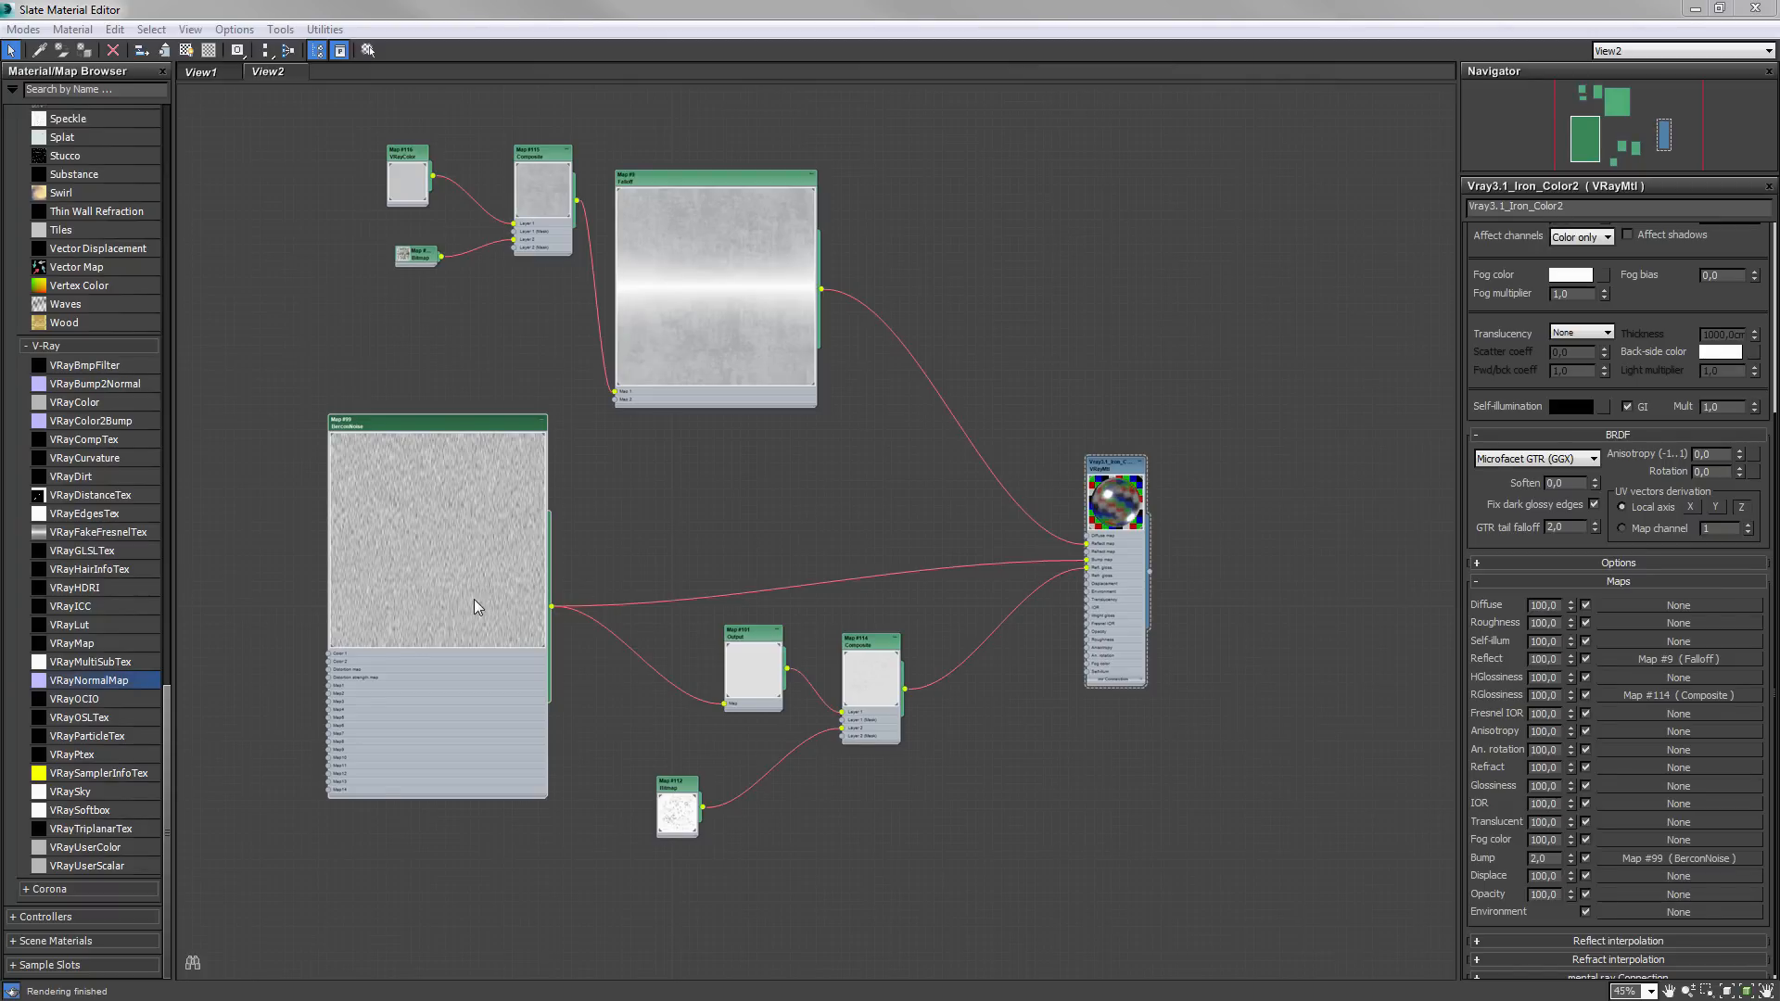
# - Add a VRayNormalMap node in the empty space beneath the Falloff map
pyautogui.moveTo(108, 682); pyautogui.dragTo(668, 450)
pyautogui.scroll(1, 753, 486)
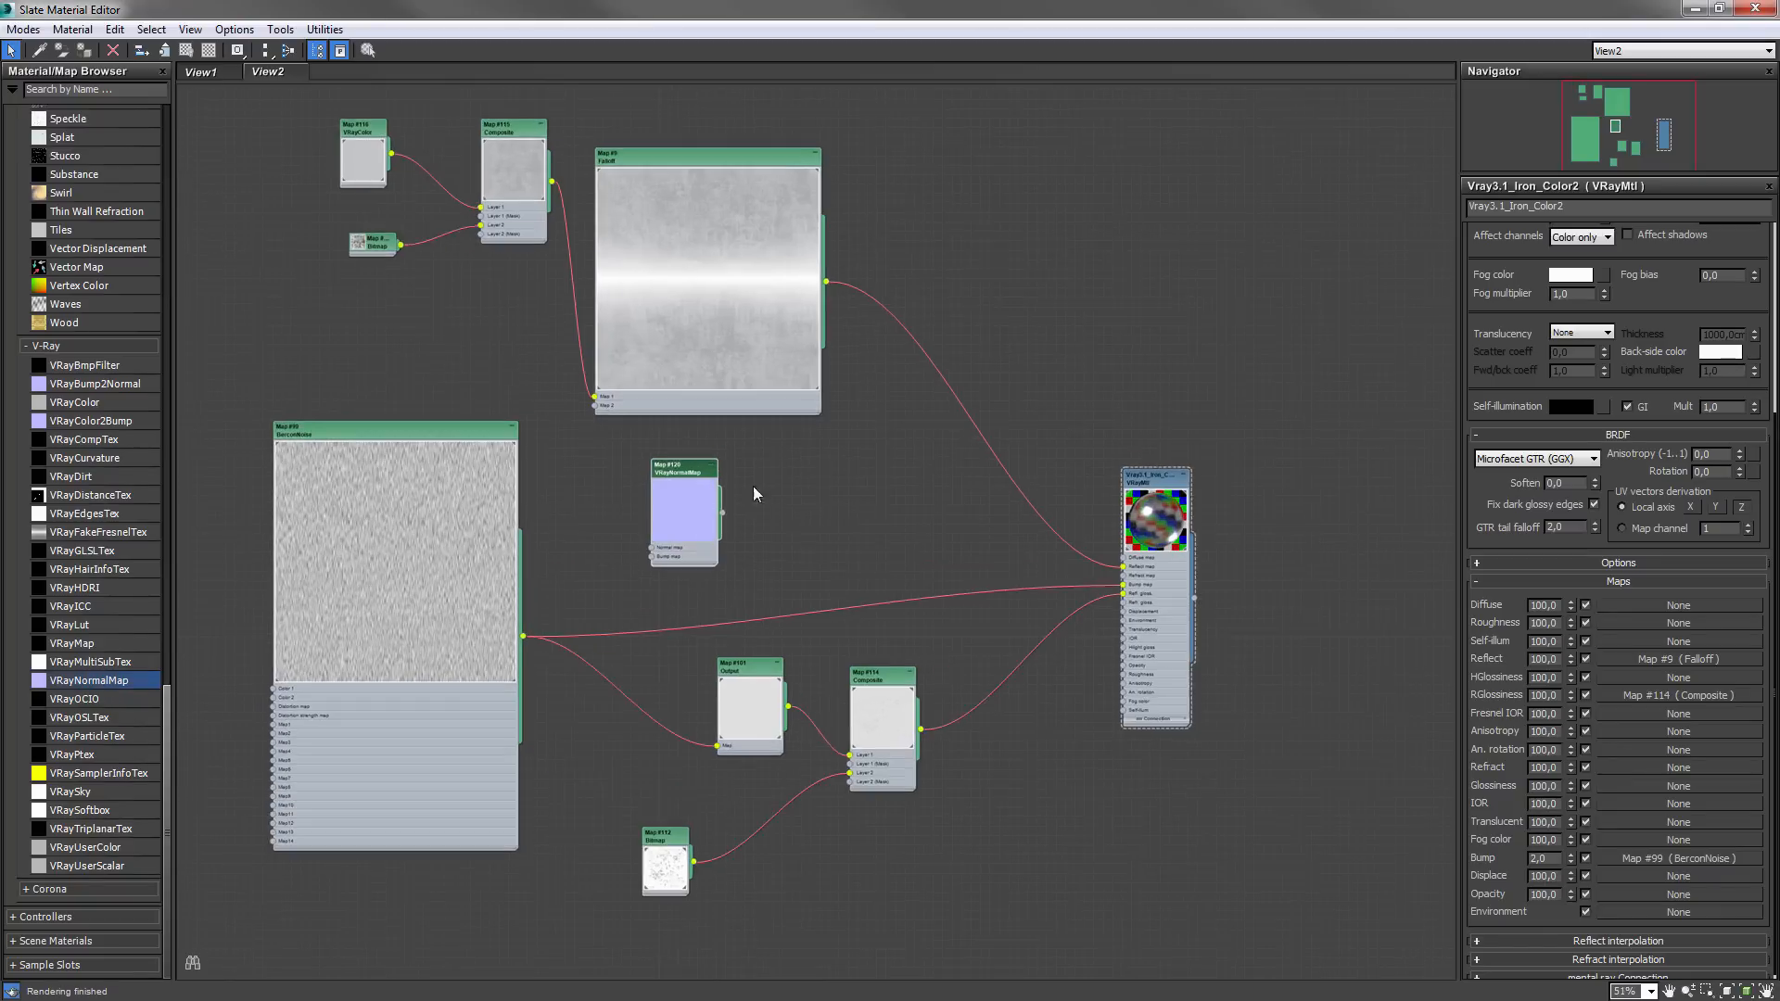
pyautogui.scroll(4, 753, 494)
pyautogui.moveTo(1033, 641); pyautogui.dragTo(988, 636, button='middle')
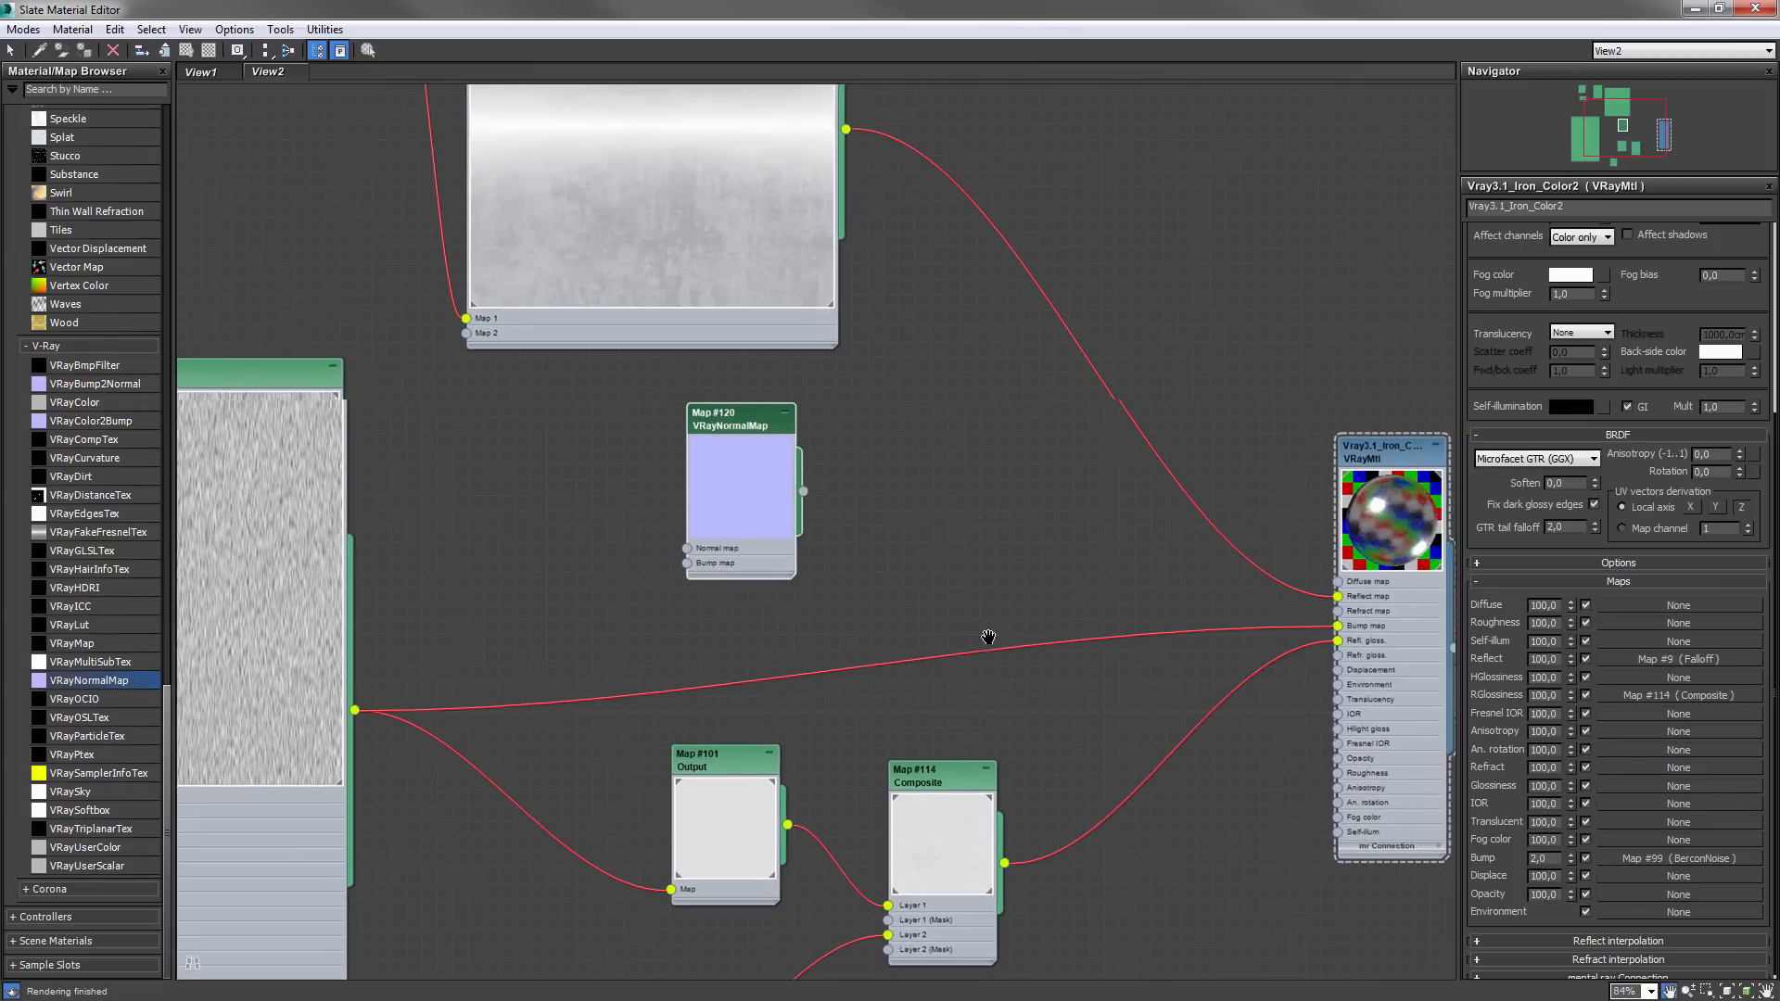
# - Replace the BerconNoise link to the material's Bump map with the VRayNormalMap and place that node closer to the material
pyautogui.scroll(-2, 992, 603)
pyautogui.moveTo(341, 484); pyautogui.dragTo(358, 479)
pyautogui.moveTo(1129, 638); pyautogui.dragTo(972, 603, button='middle')
pyautogui.scroll(2, 1140, 547)
pyautogui.moveTo(1146, 498); pyautogui.dragTo(1142, 473)
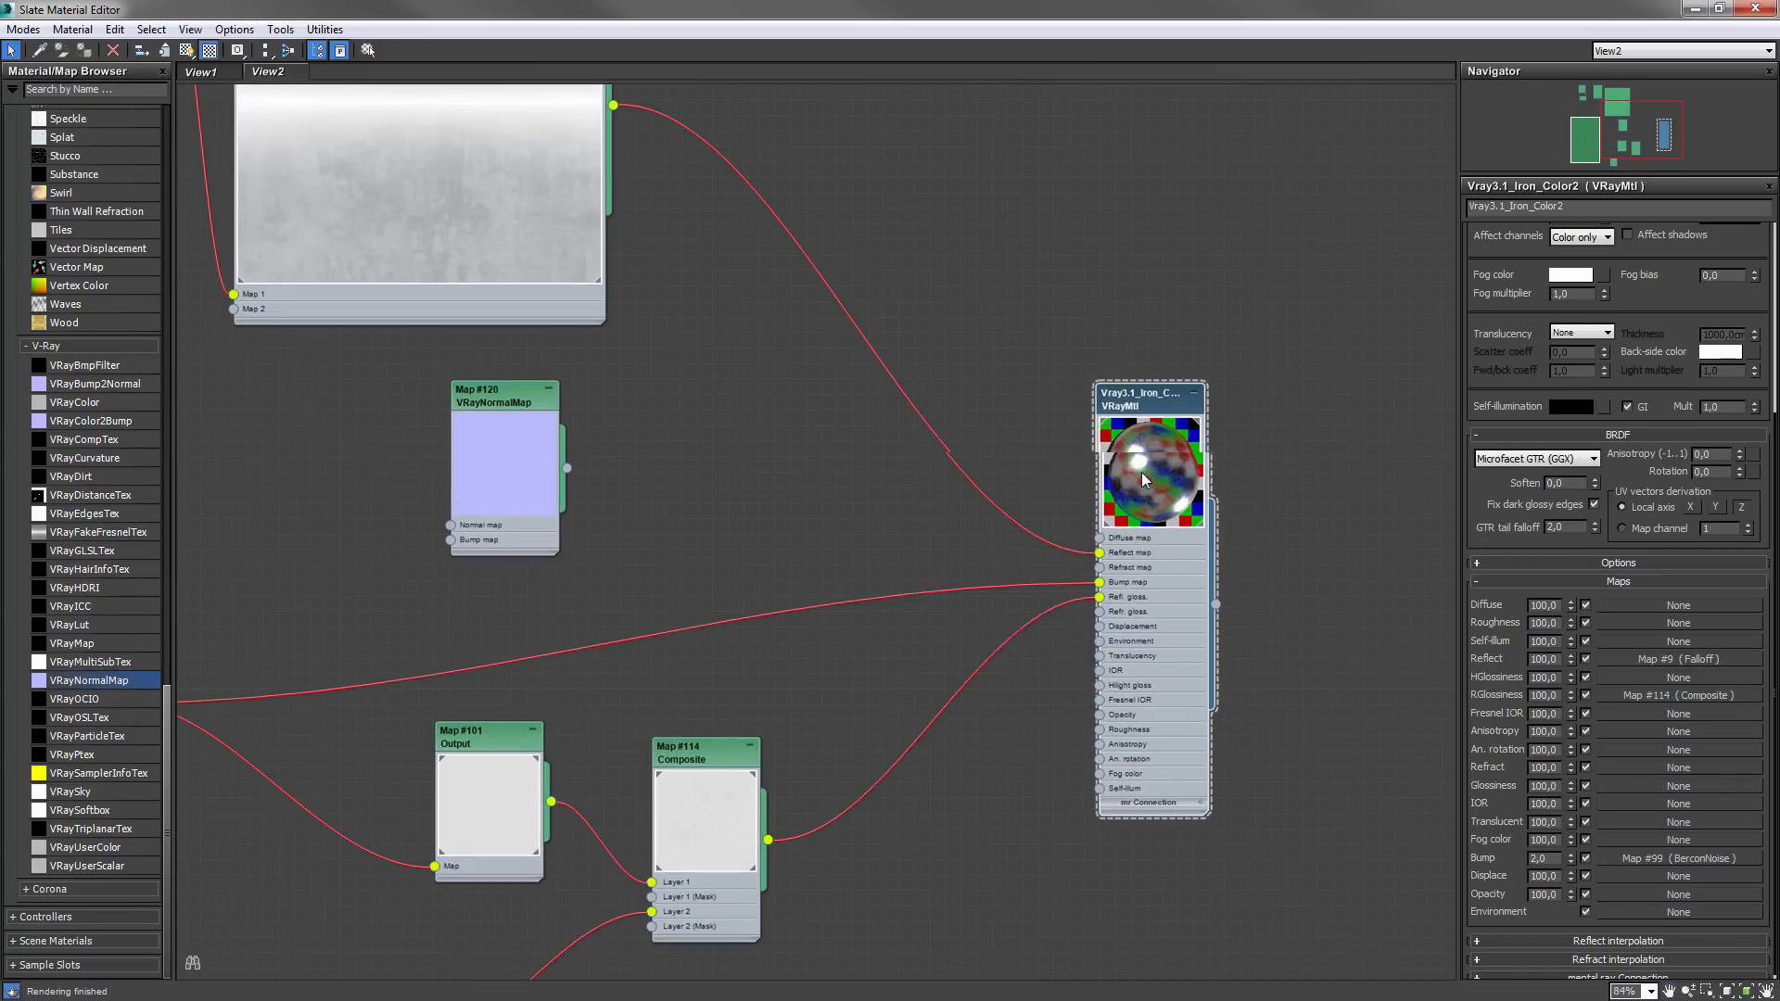
pyautogui.scroll(2, 917, 542)
pyautogui.press('Delete')
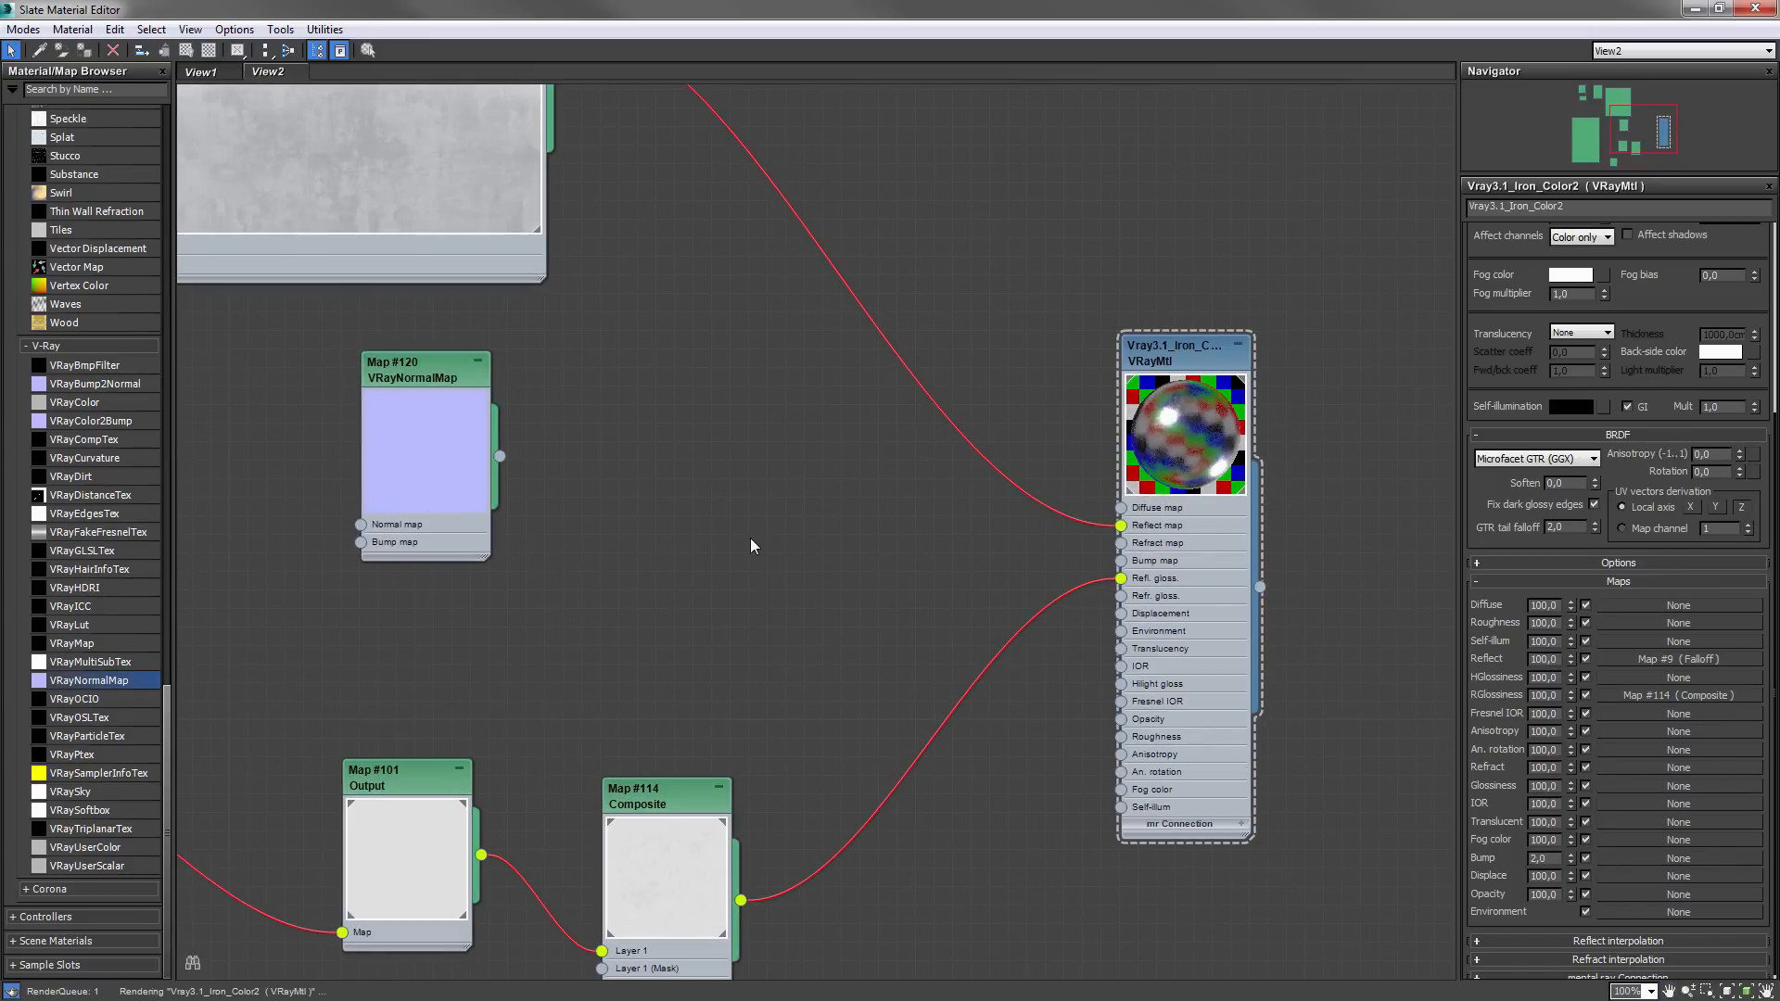
pyautogui.moveTo(454, 443); pyautogui.dragTo(1121, 560)
pyautogui.moveTo(472, 522); pyautogui.dragTo(535, 534, button='middle')
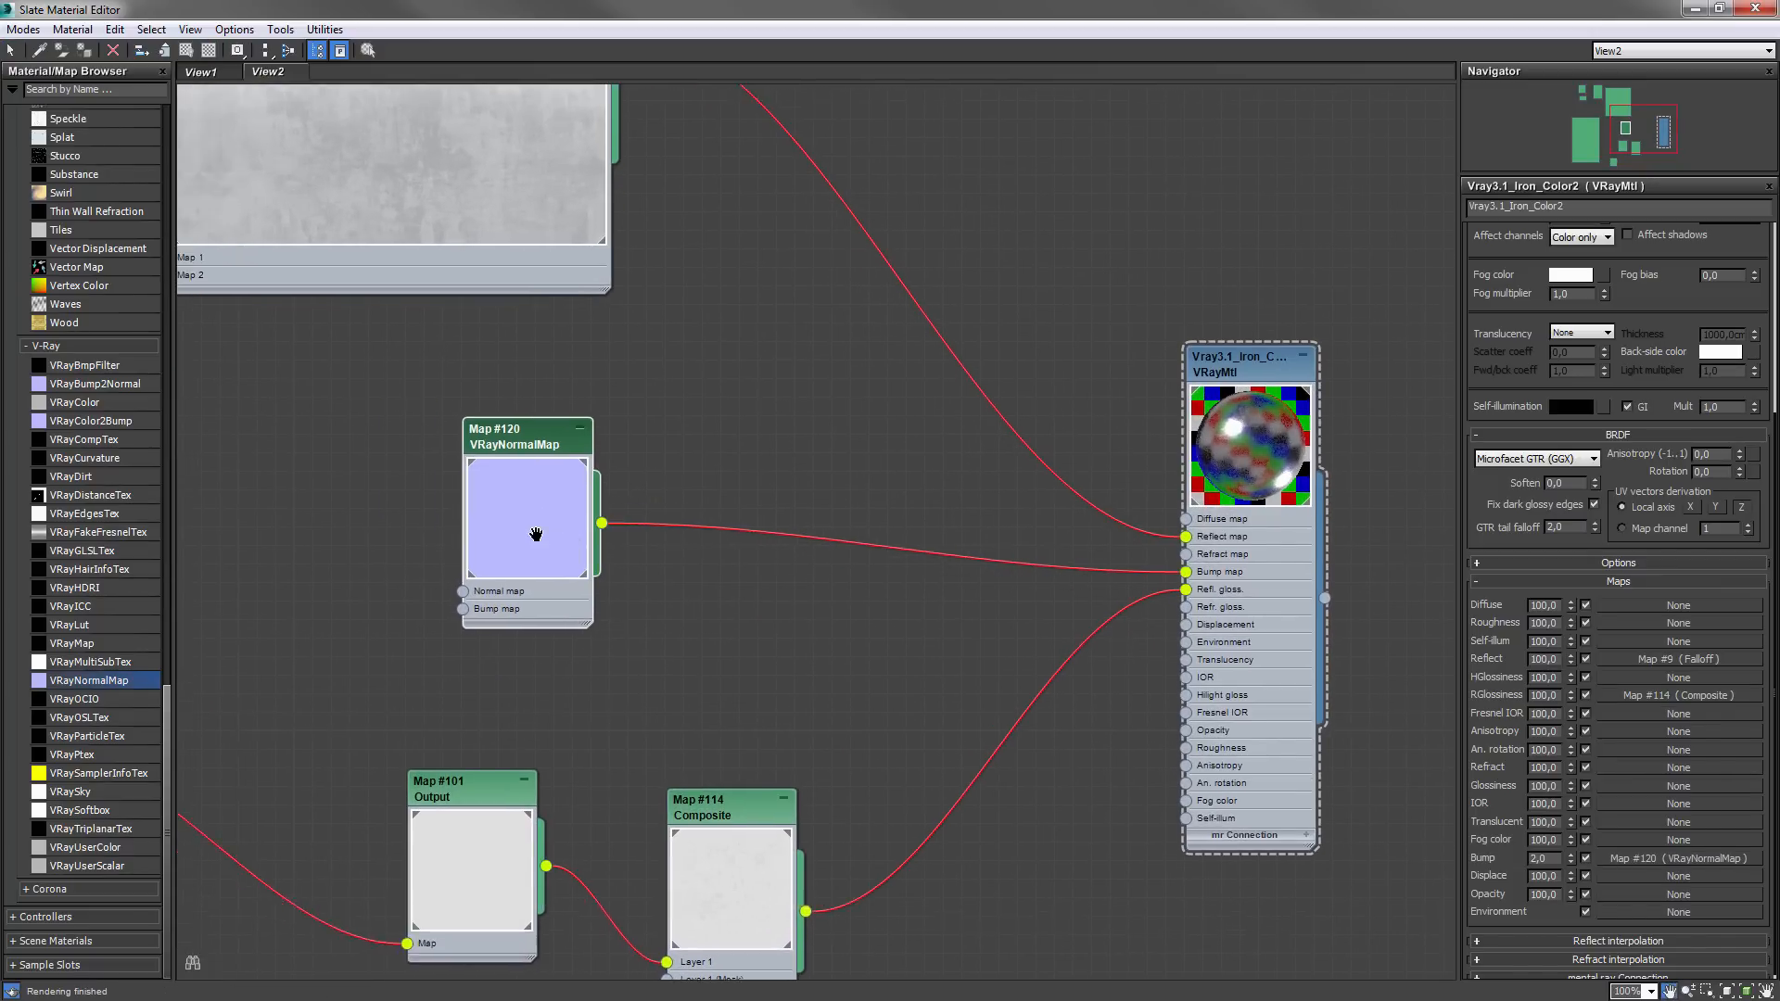
pyautogui.scroll(-2, 536, 534)
pyautogui.moveTo(536, 534); pyautogui.dragTo(695, 534)
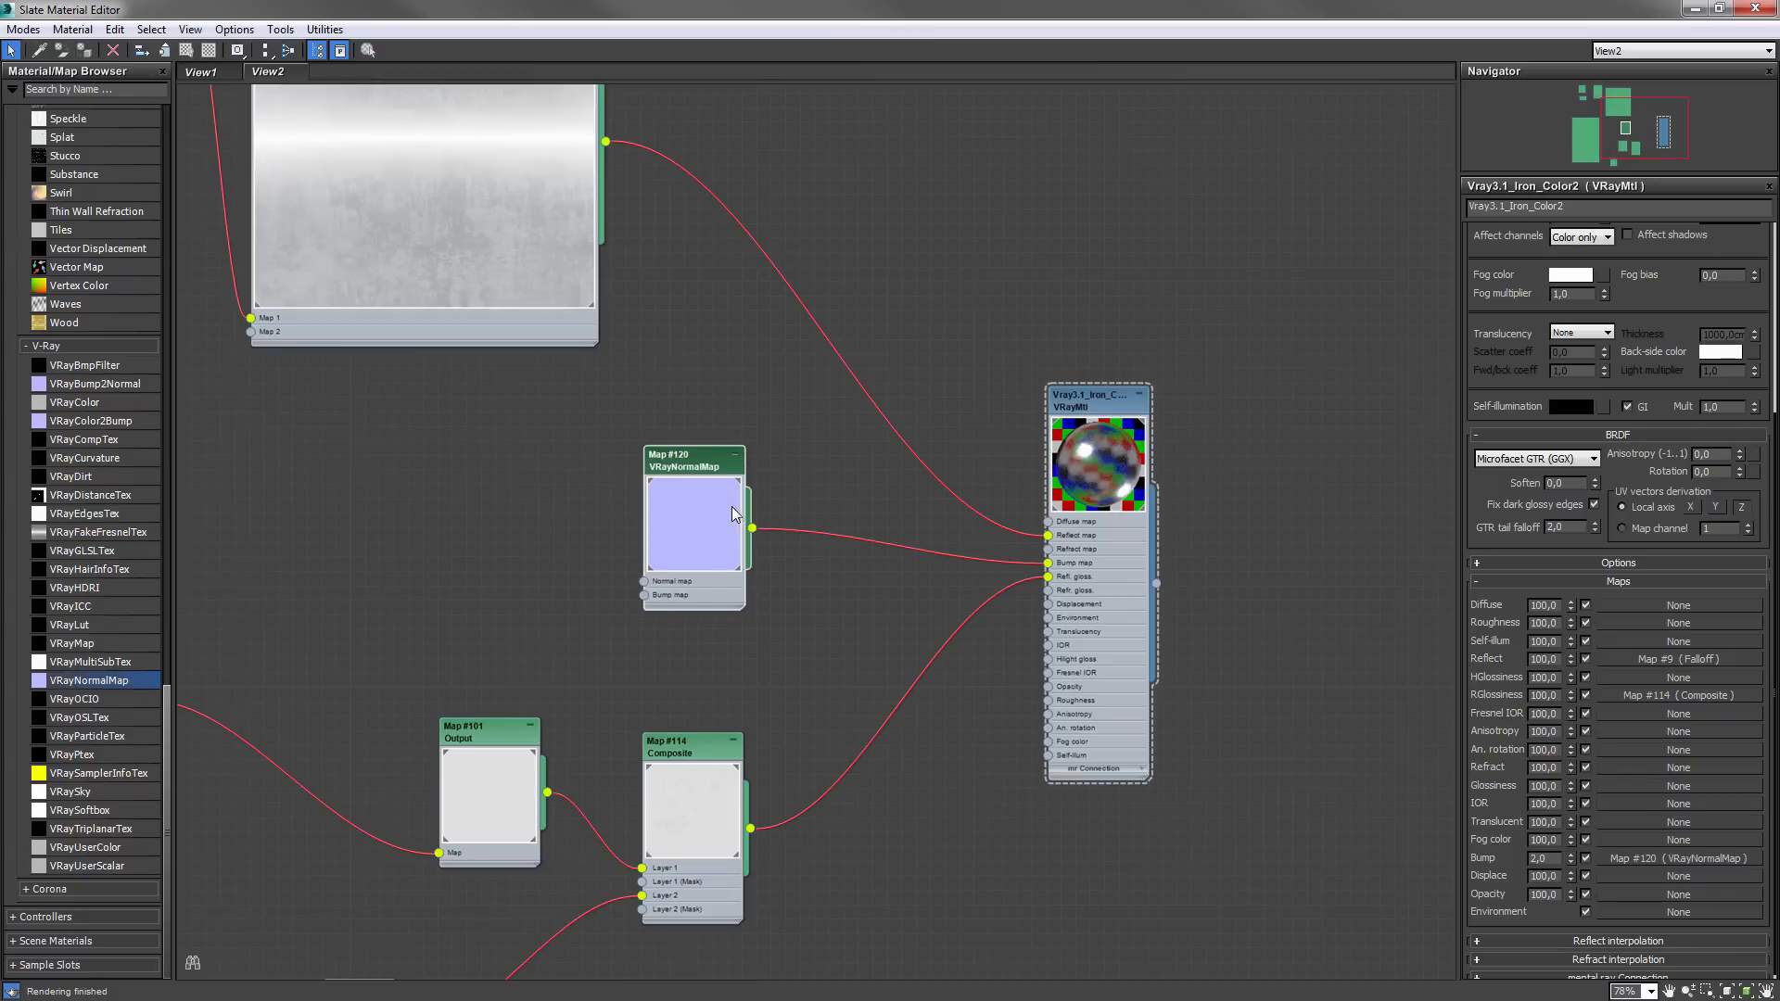
# - Set the Bump amount of the Vray3.1_Iron_Color2 material to 100
pyautogui.doubleClick(693, 460)
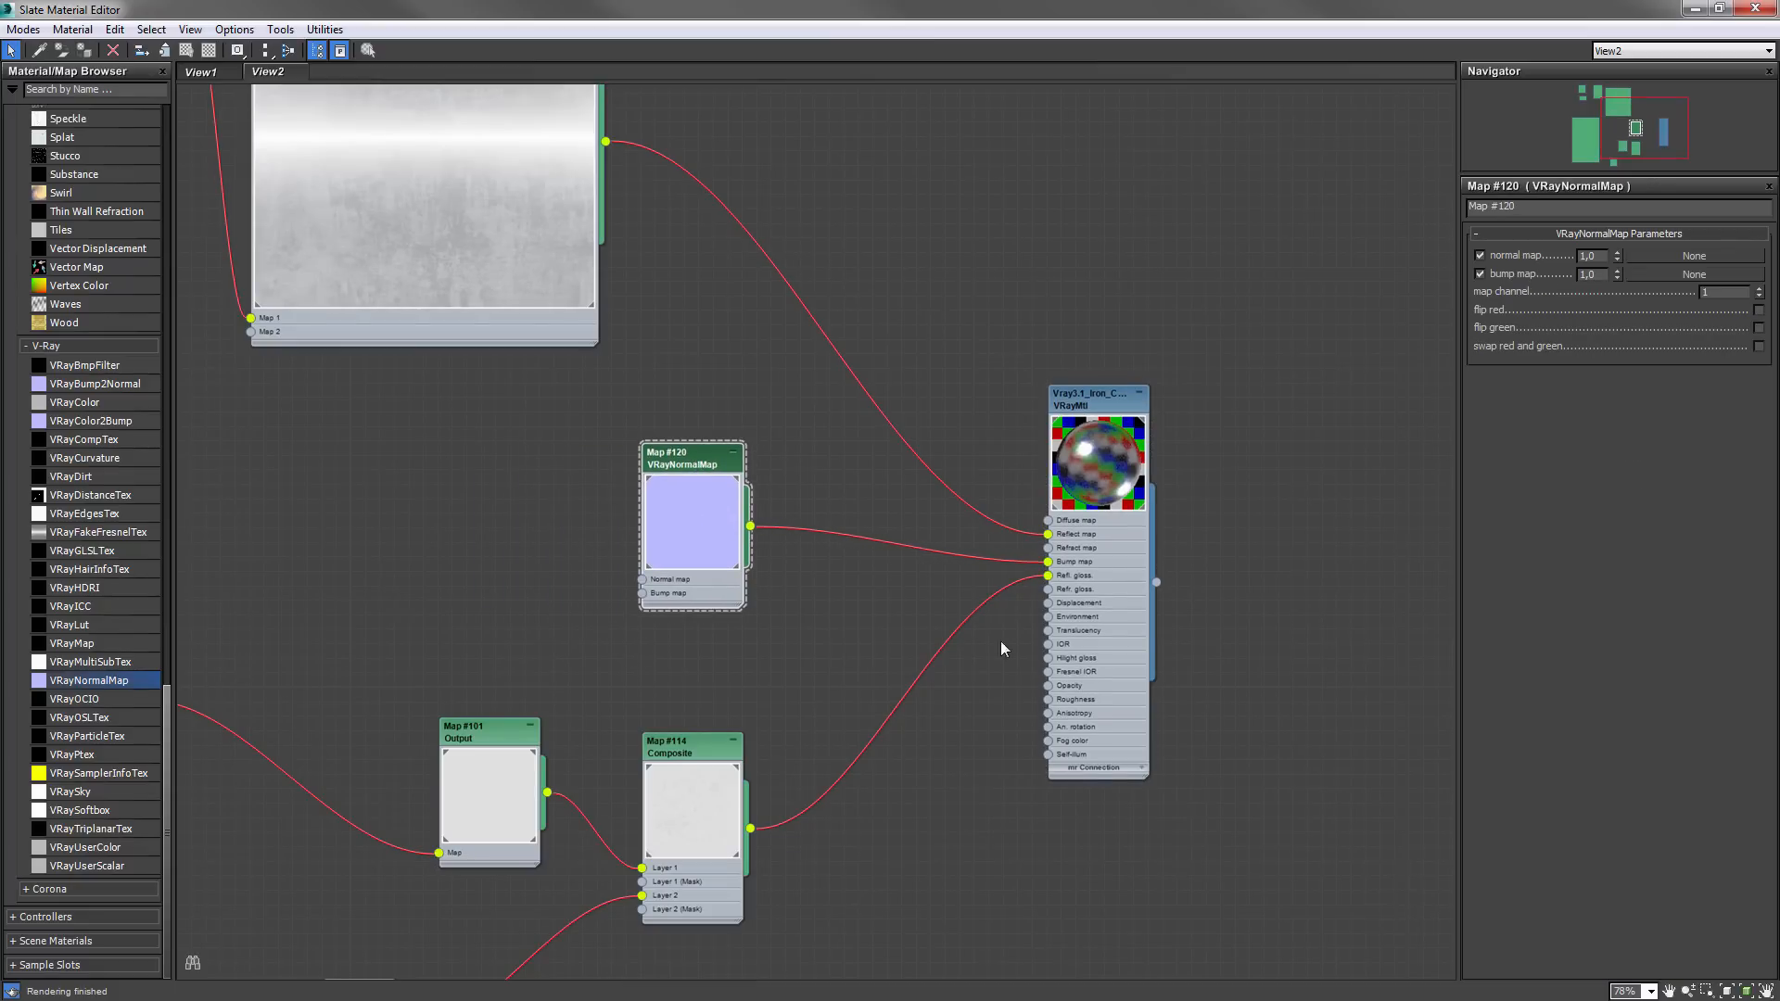
pyautogui.doubleClick(1118, 404)
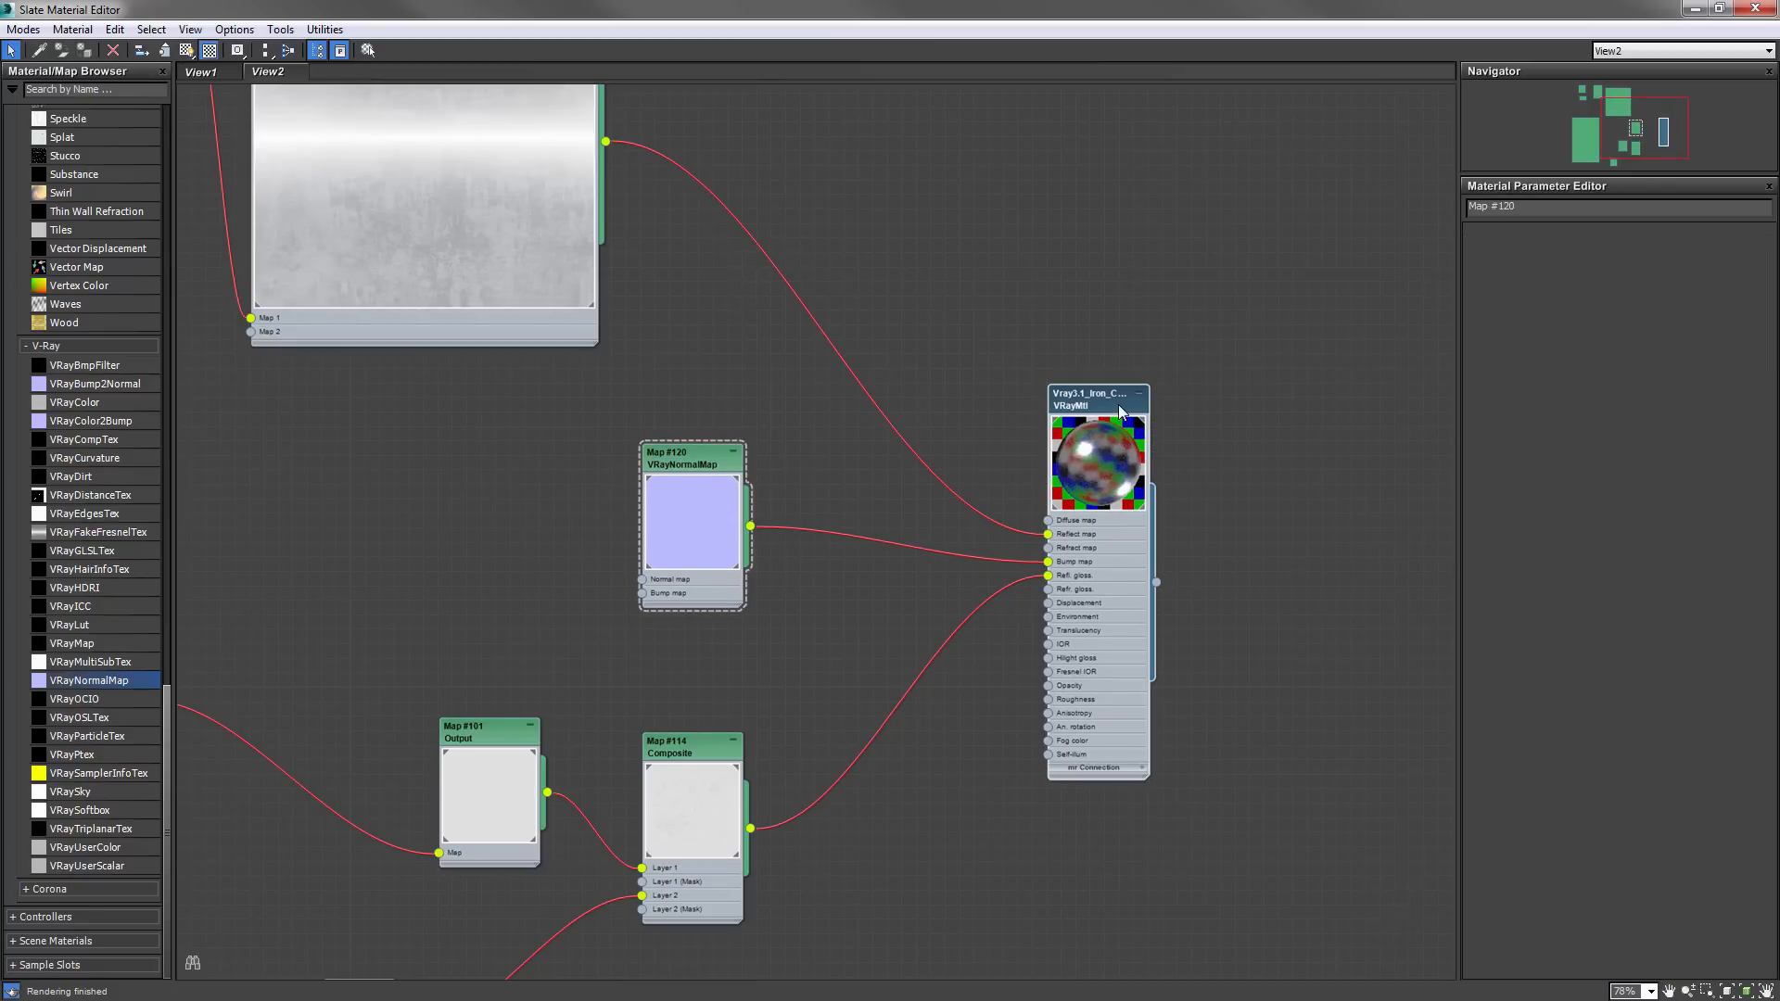
pyautogui.moveTo(1549, 850); pyautogui.dragTo(1474, 861)
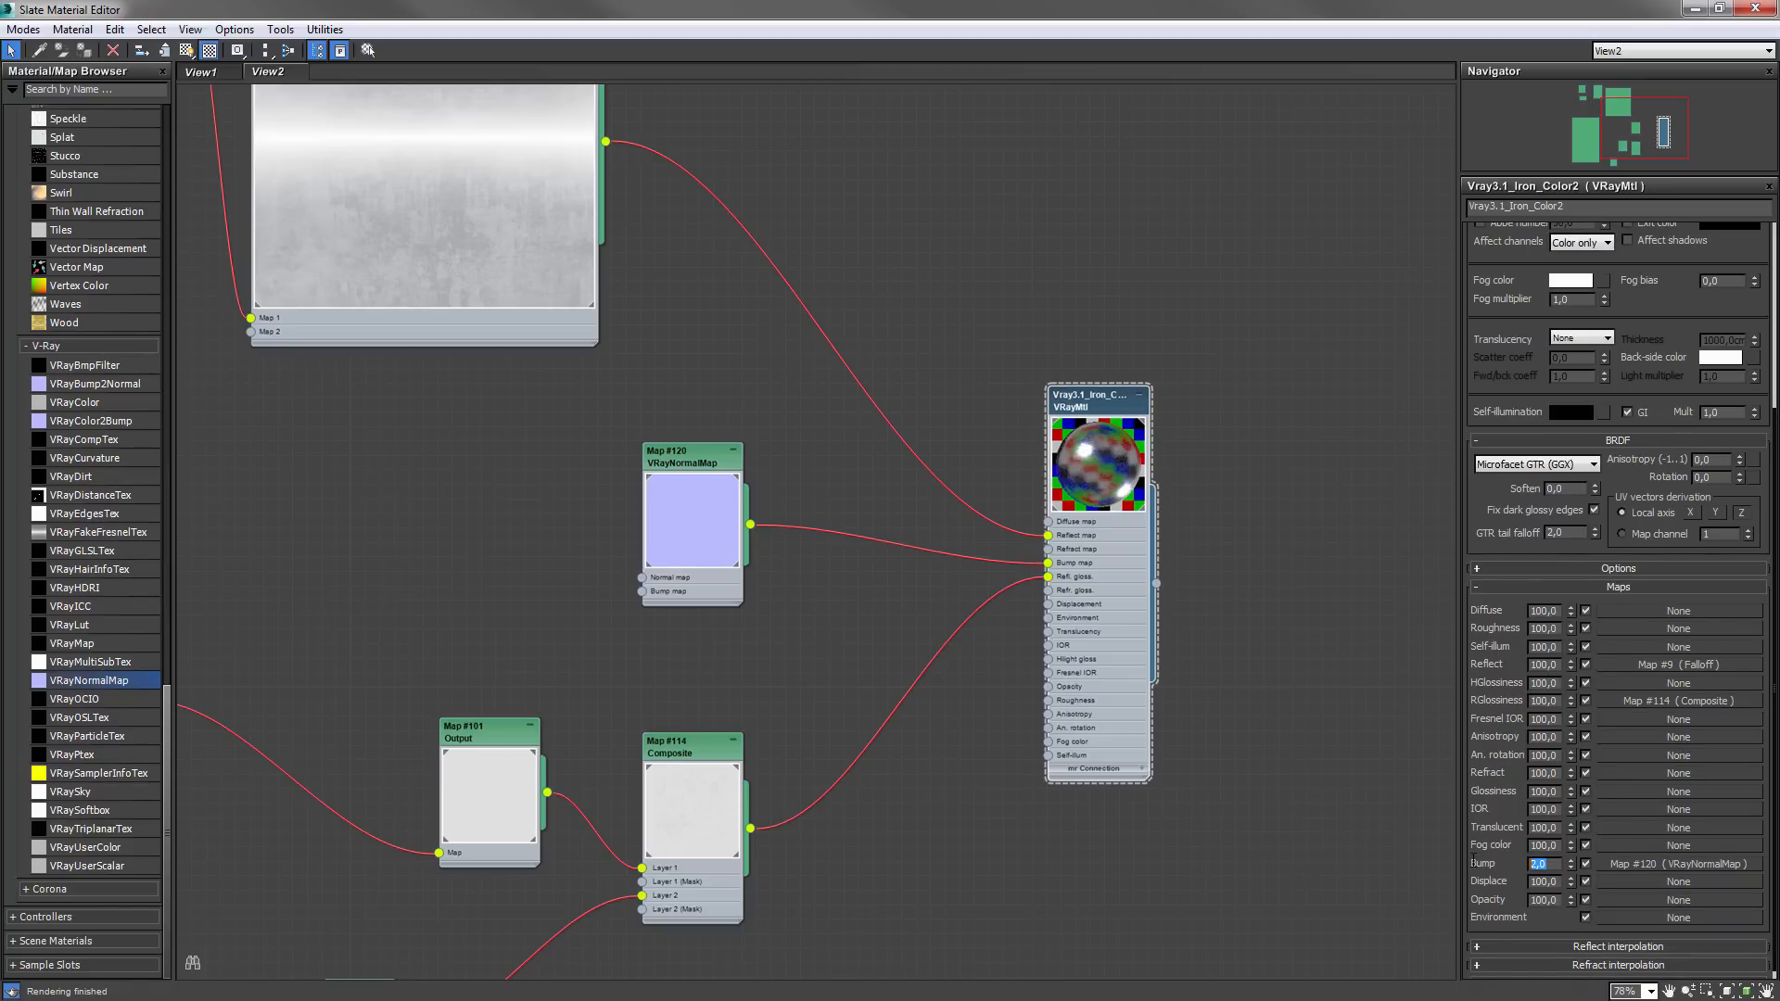
pyautogui.write('100')
pyautogui.press('Return')
# - Connect BerconNoise to the VRayNormalMap's Bump map input and set its bump map multiplier to 0,02
pyautogui.moveTo(646, 542); pyautogui.dragTo(990, 513, button='middle')
pyautogui.moveTo(487, 670); pyautogui.dragTo(986, 562)
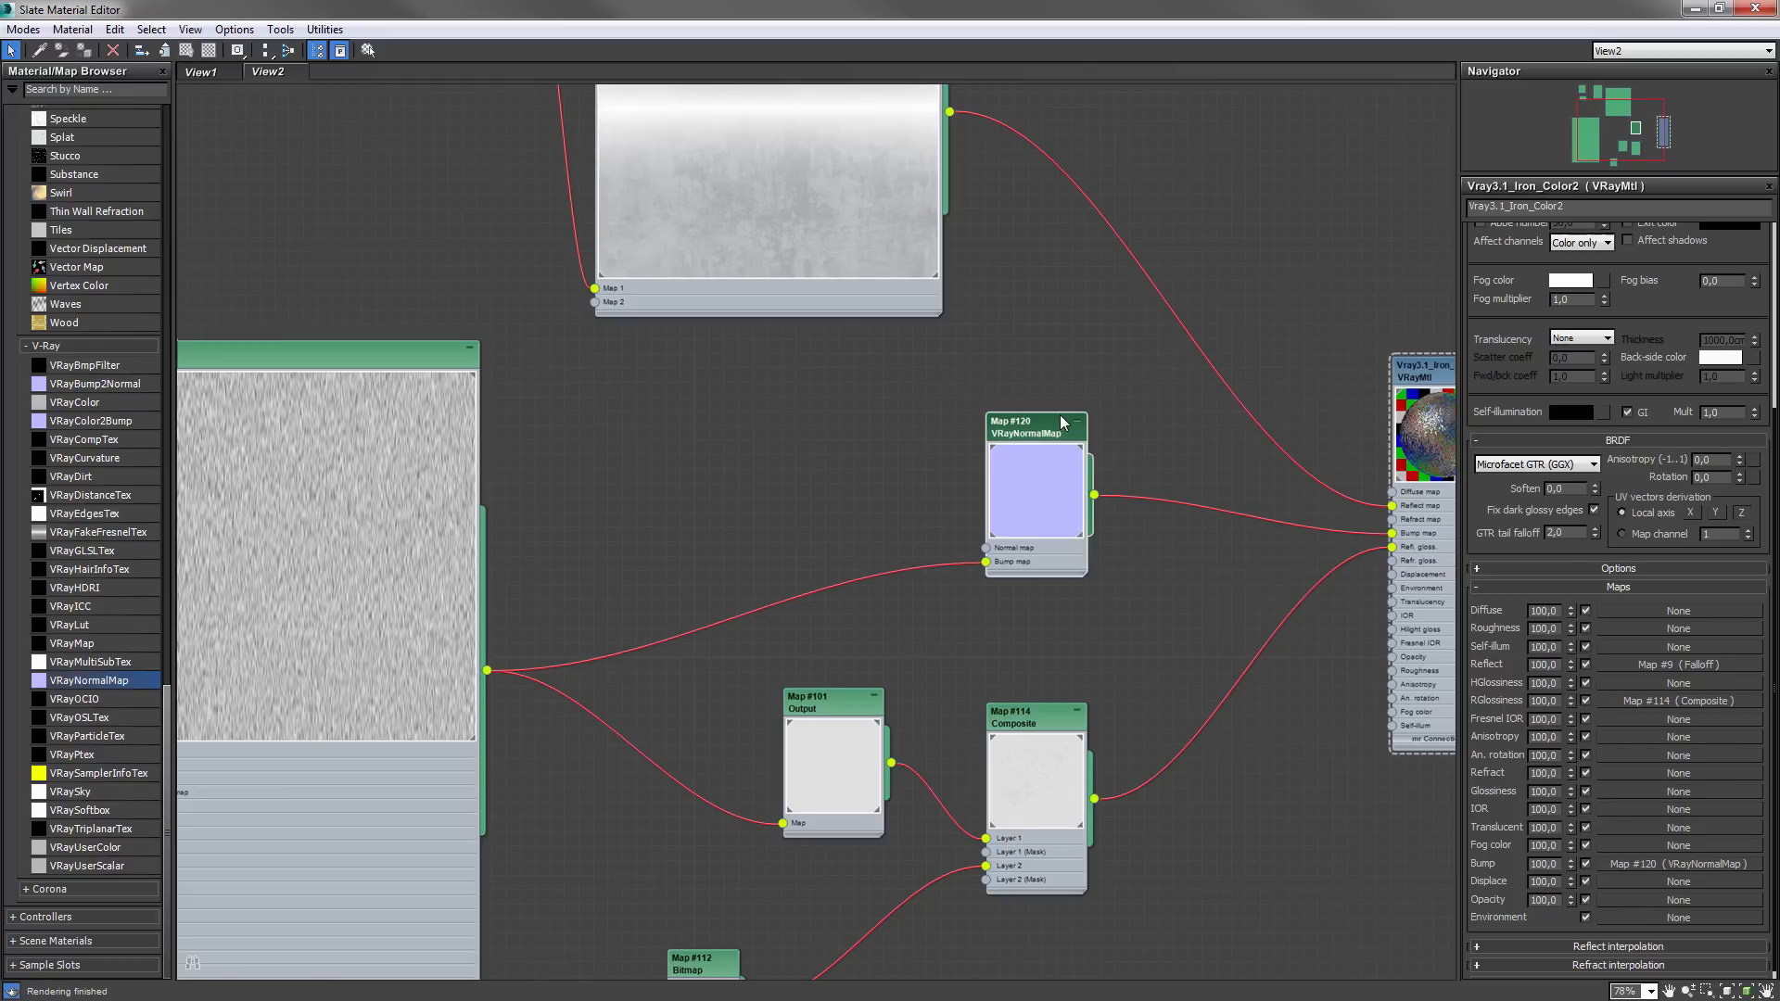
pyautogui.doubleClick(1061, 417)
pyautogui.moveTo(1596, 276); pyautogui.dragTo(1480, 273)
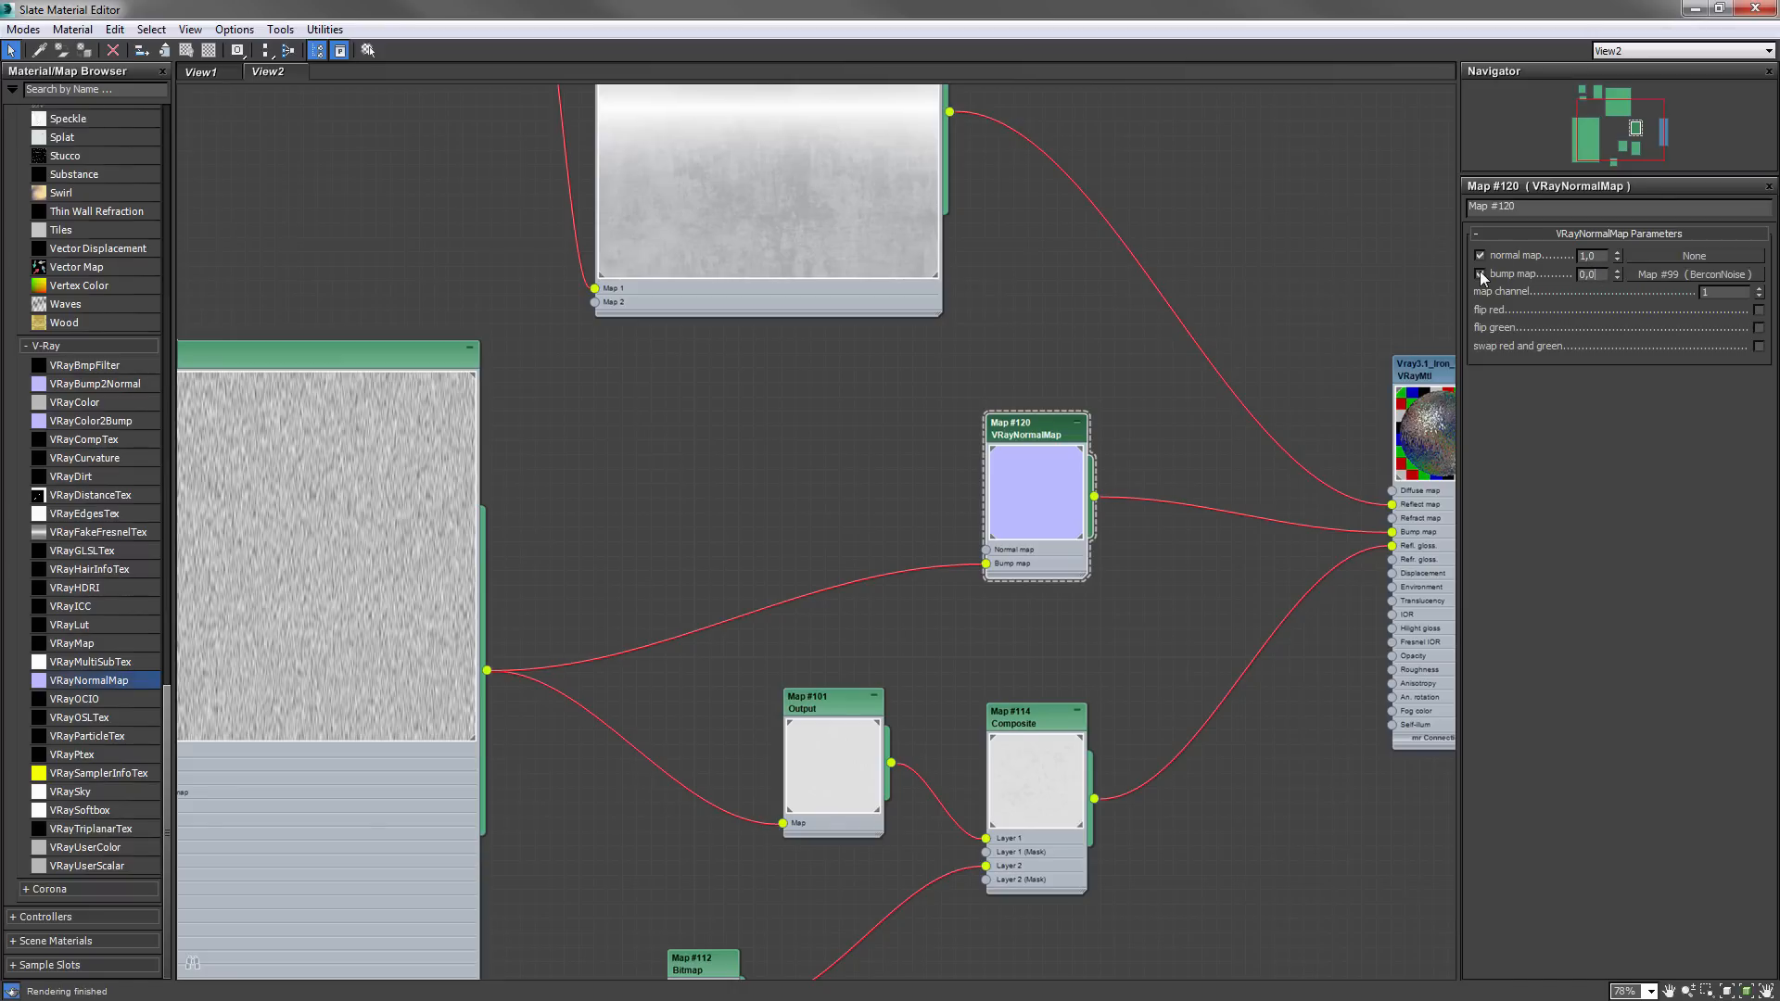
# - Add scratchmap_normal.png as a Bitmap node beside the VRayNormalMap and inspect its scratches in the enlarged preview and full image
pyautogui.moveTo(375, 386); pyautogui.dragTo(348, 512)
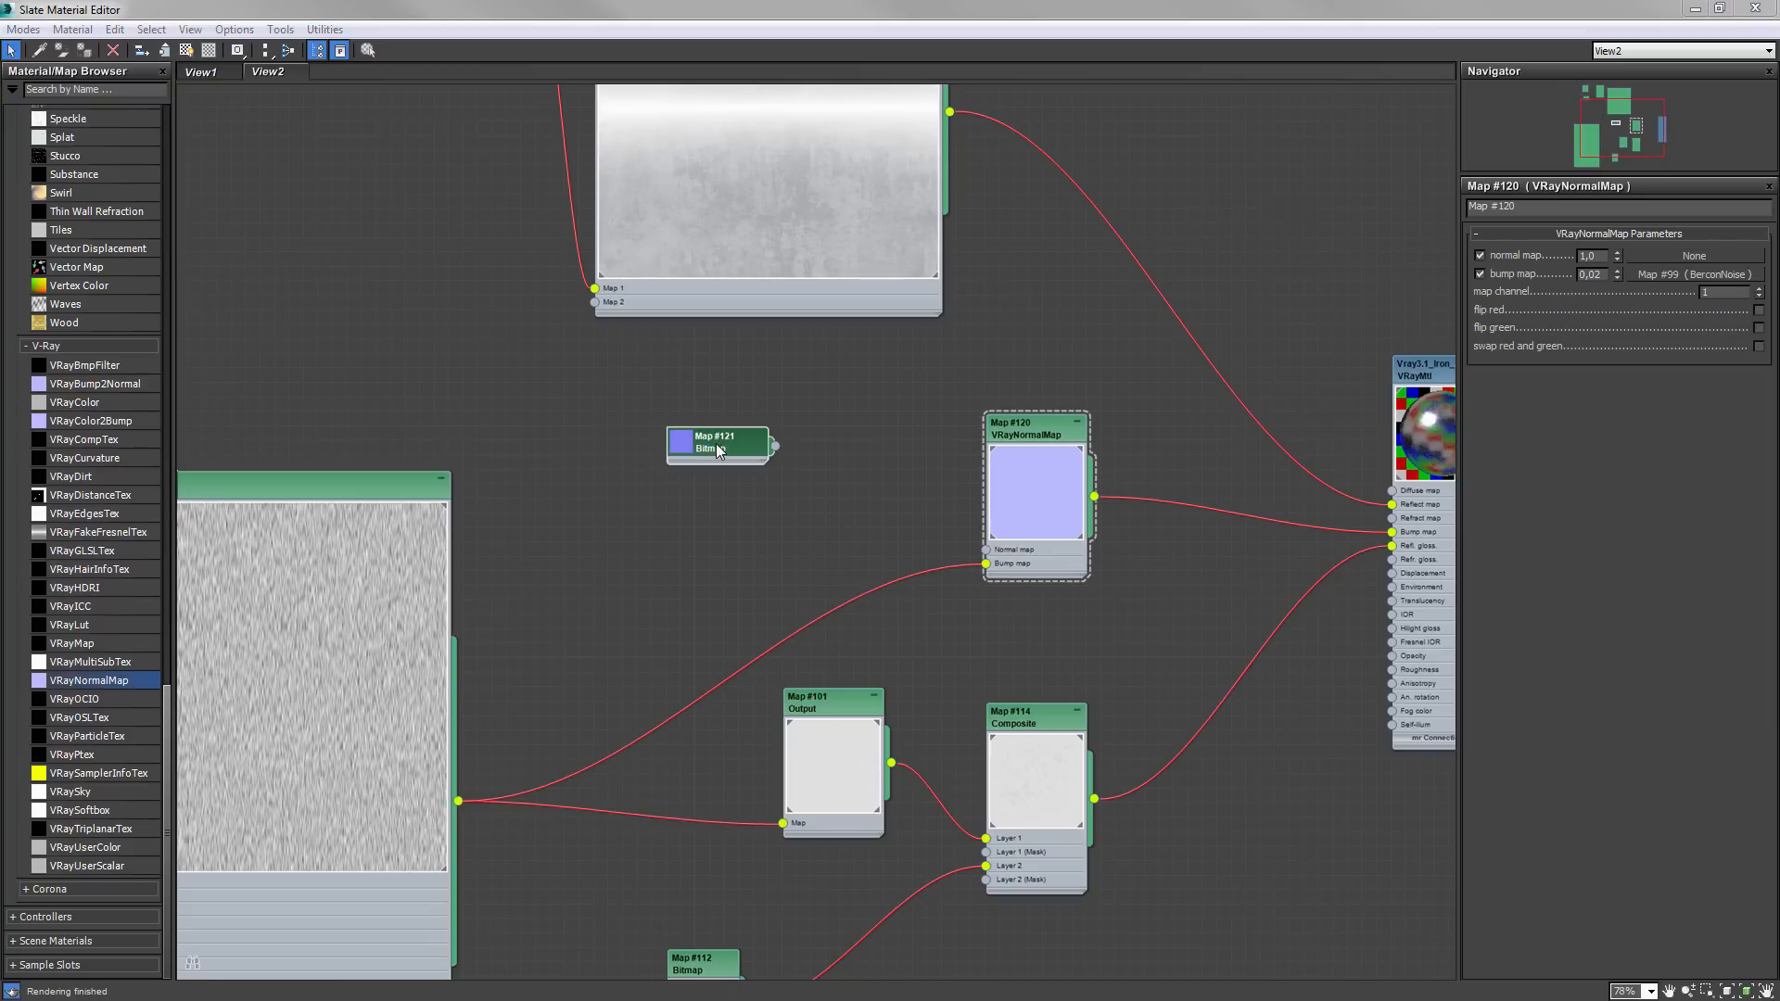
pyautogui.doubleClick(681, 456)
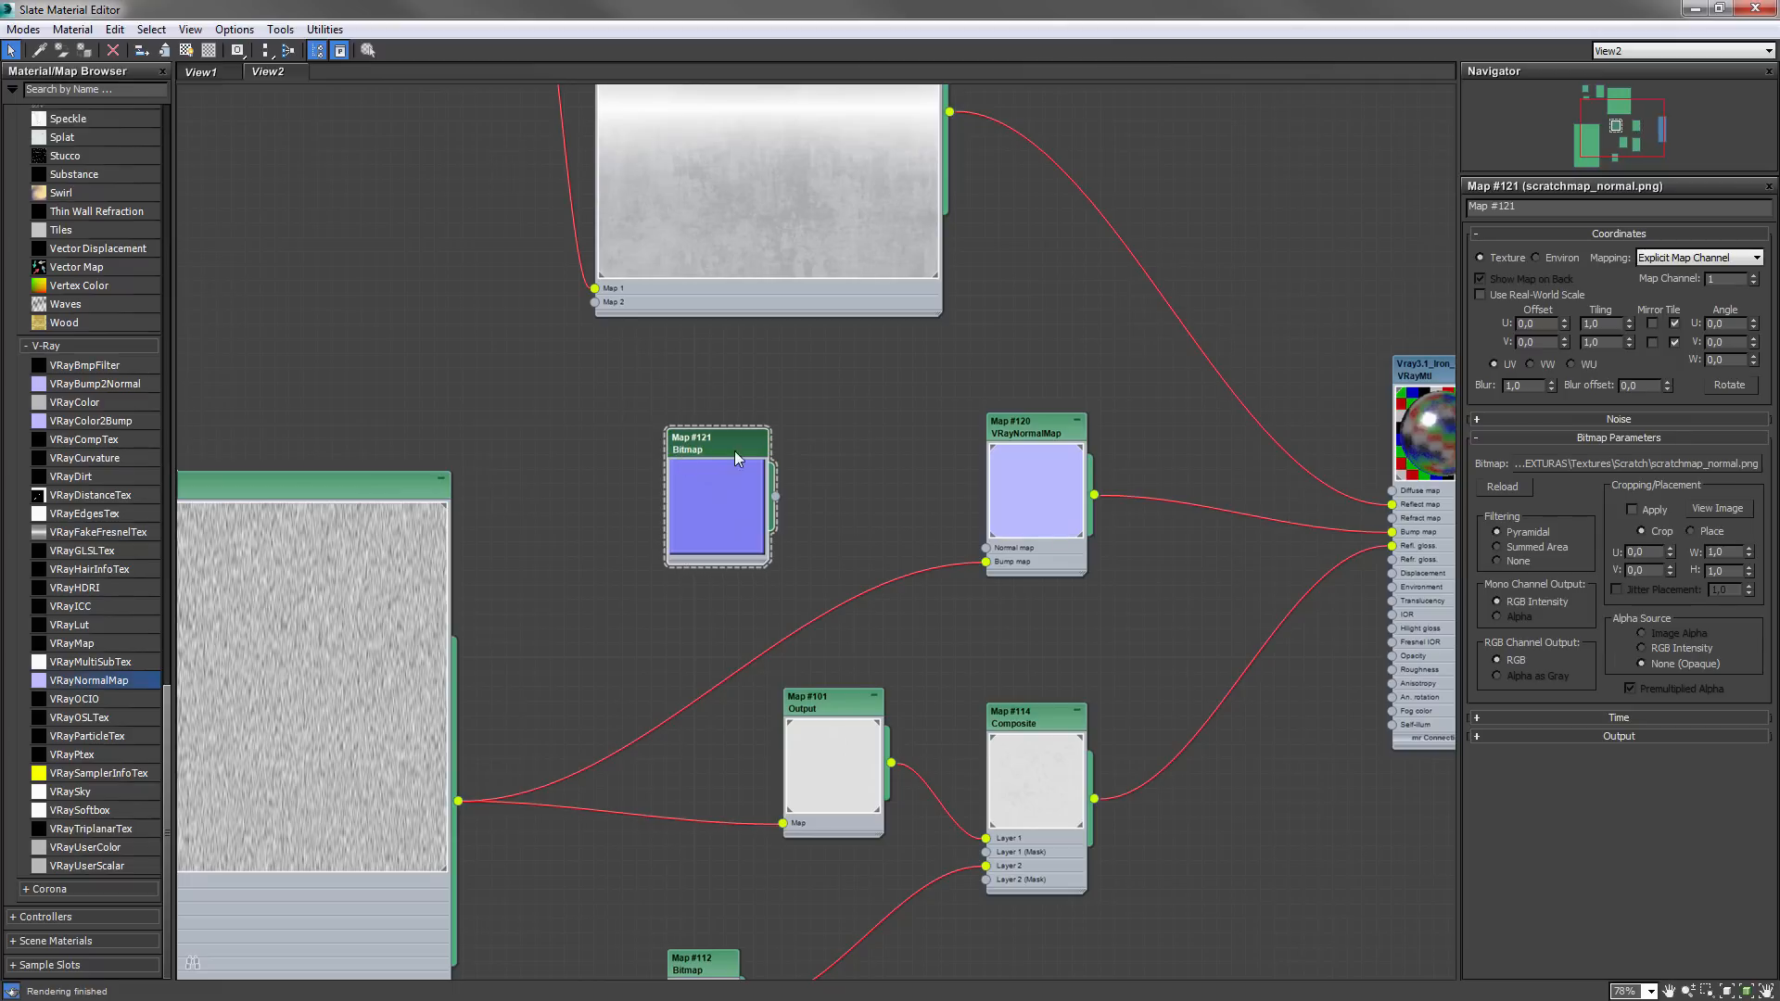
pyautogui.moveTo(683, 458); pyautogui.dragTo(542, 378)
pyautogui.moveTo(635, 485); pyautogui.dragTo(826, 674)
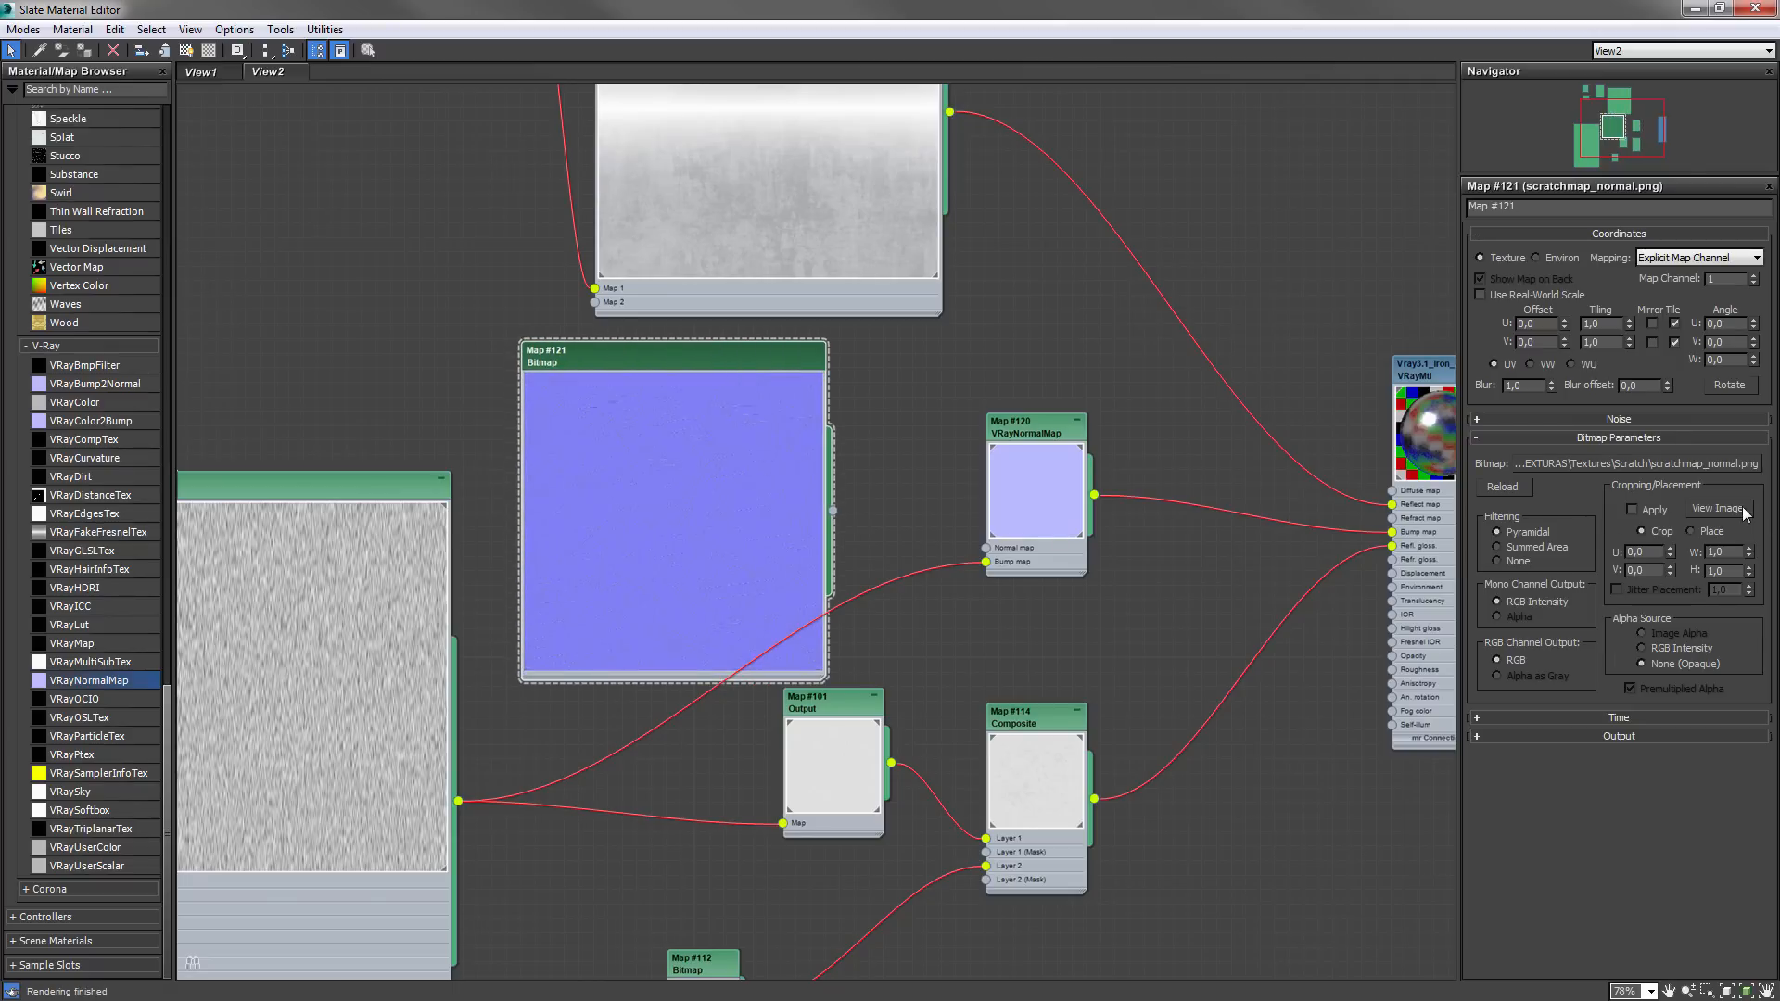
pyautogui.scroll(3, 652, 454)
pyautogui.scroll(5, 653, 453)
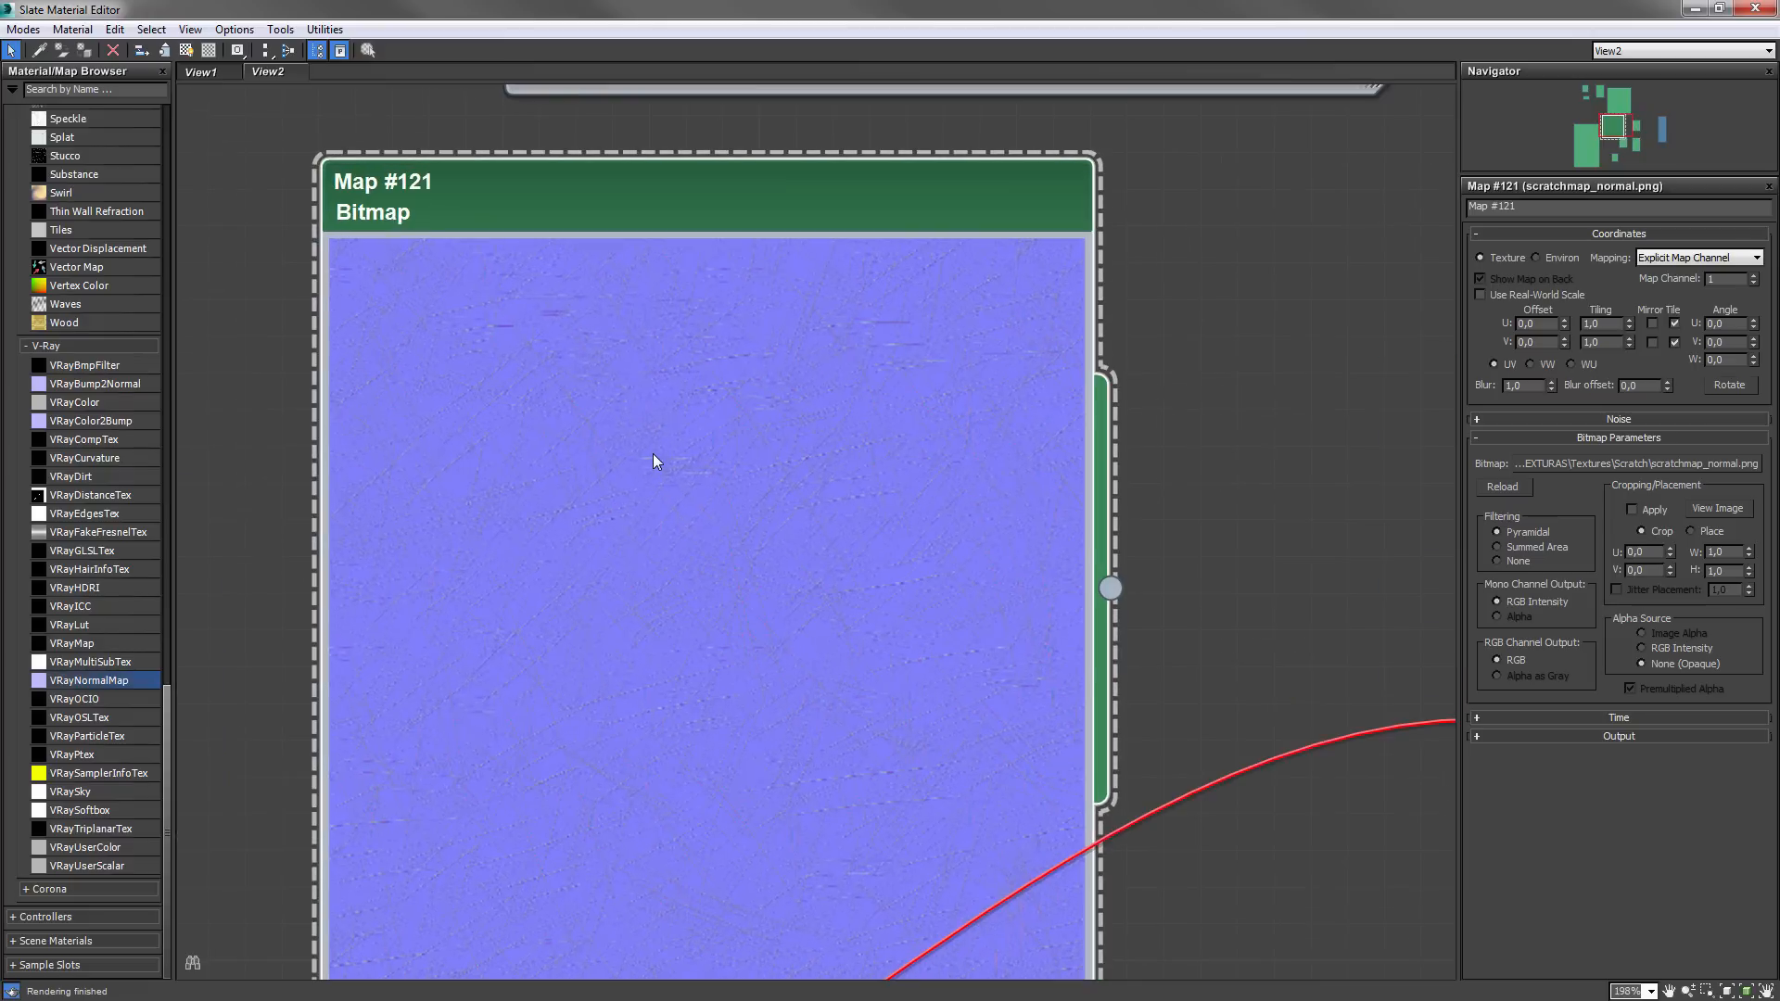
pyautogui.click(1736, 509)
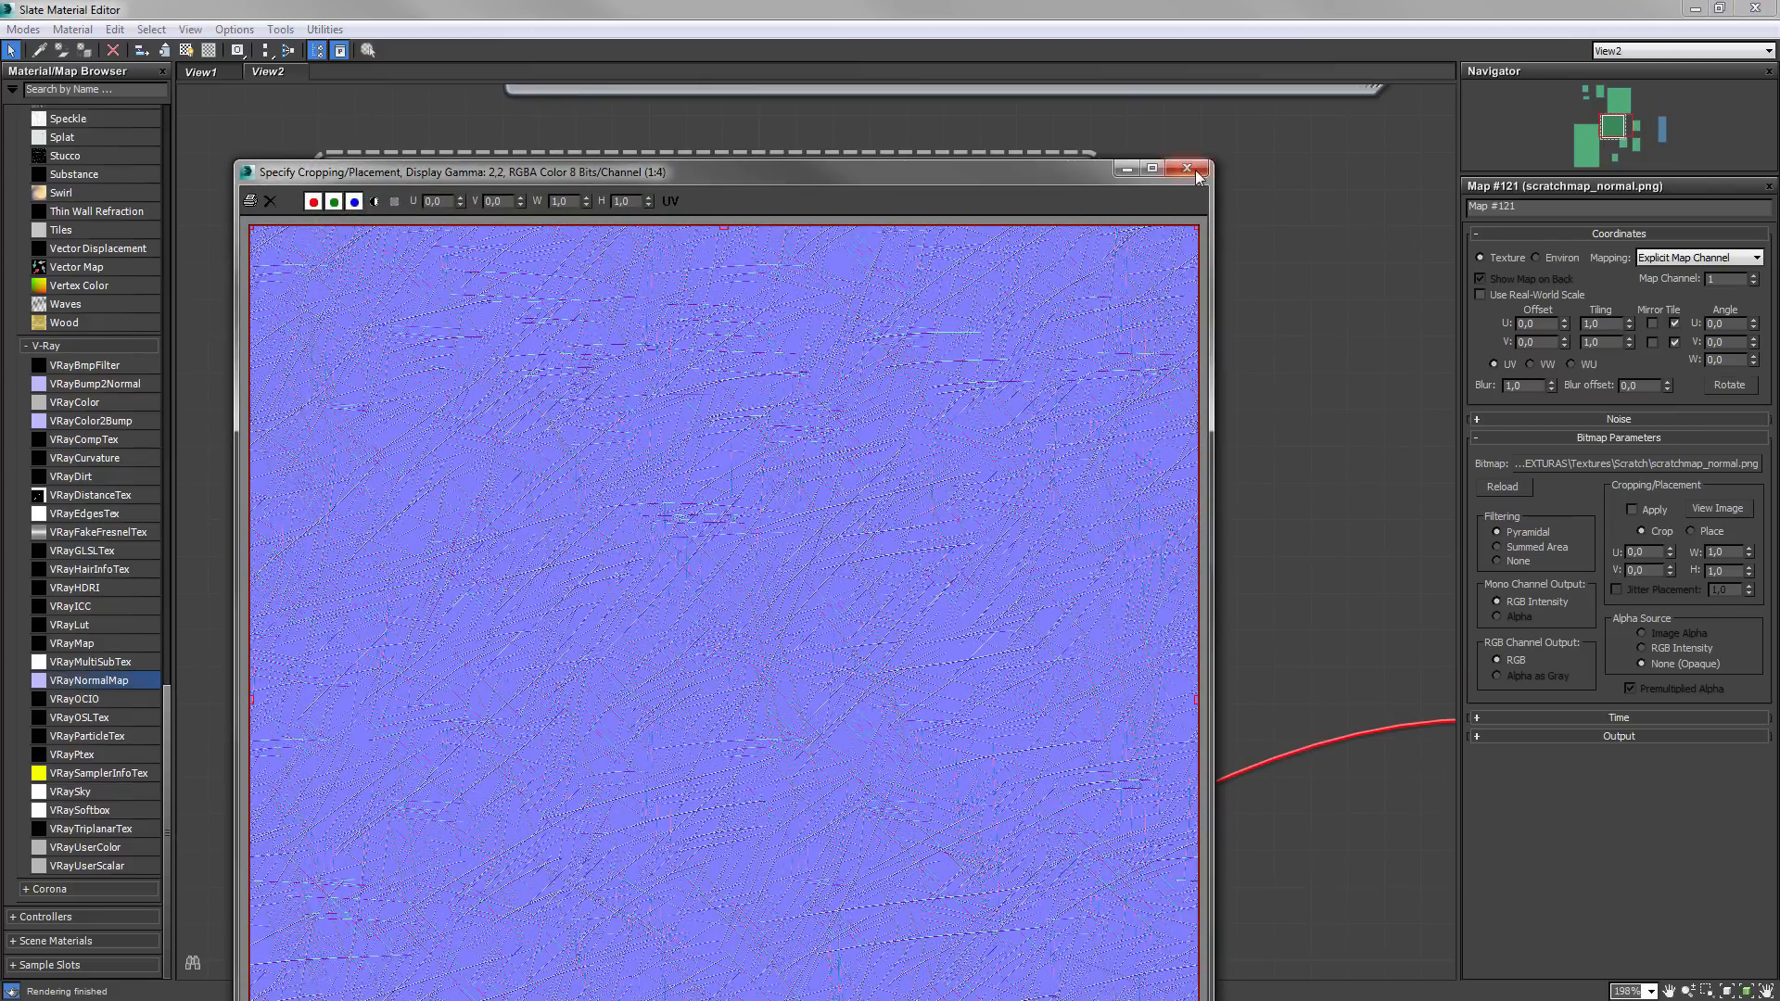
pyautogui.click(1189, 169)
# - Reload scratchmap_normal.png with the gamma override at 1,0 and set the bitmap's filtering to None
pyautogui.click(1654, 466)
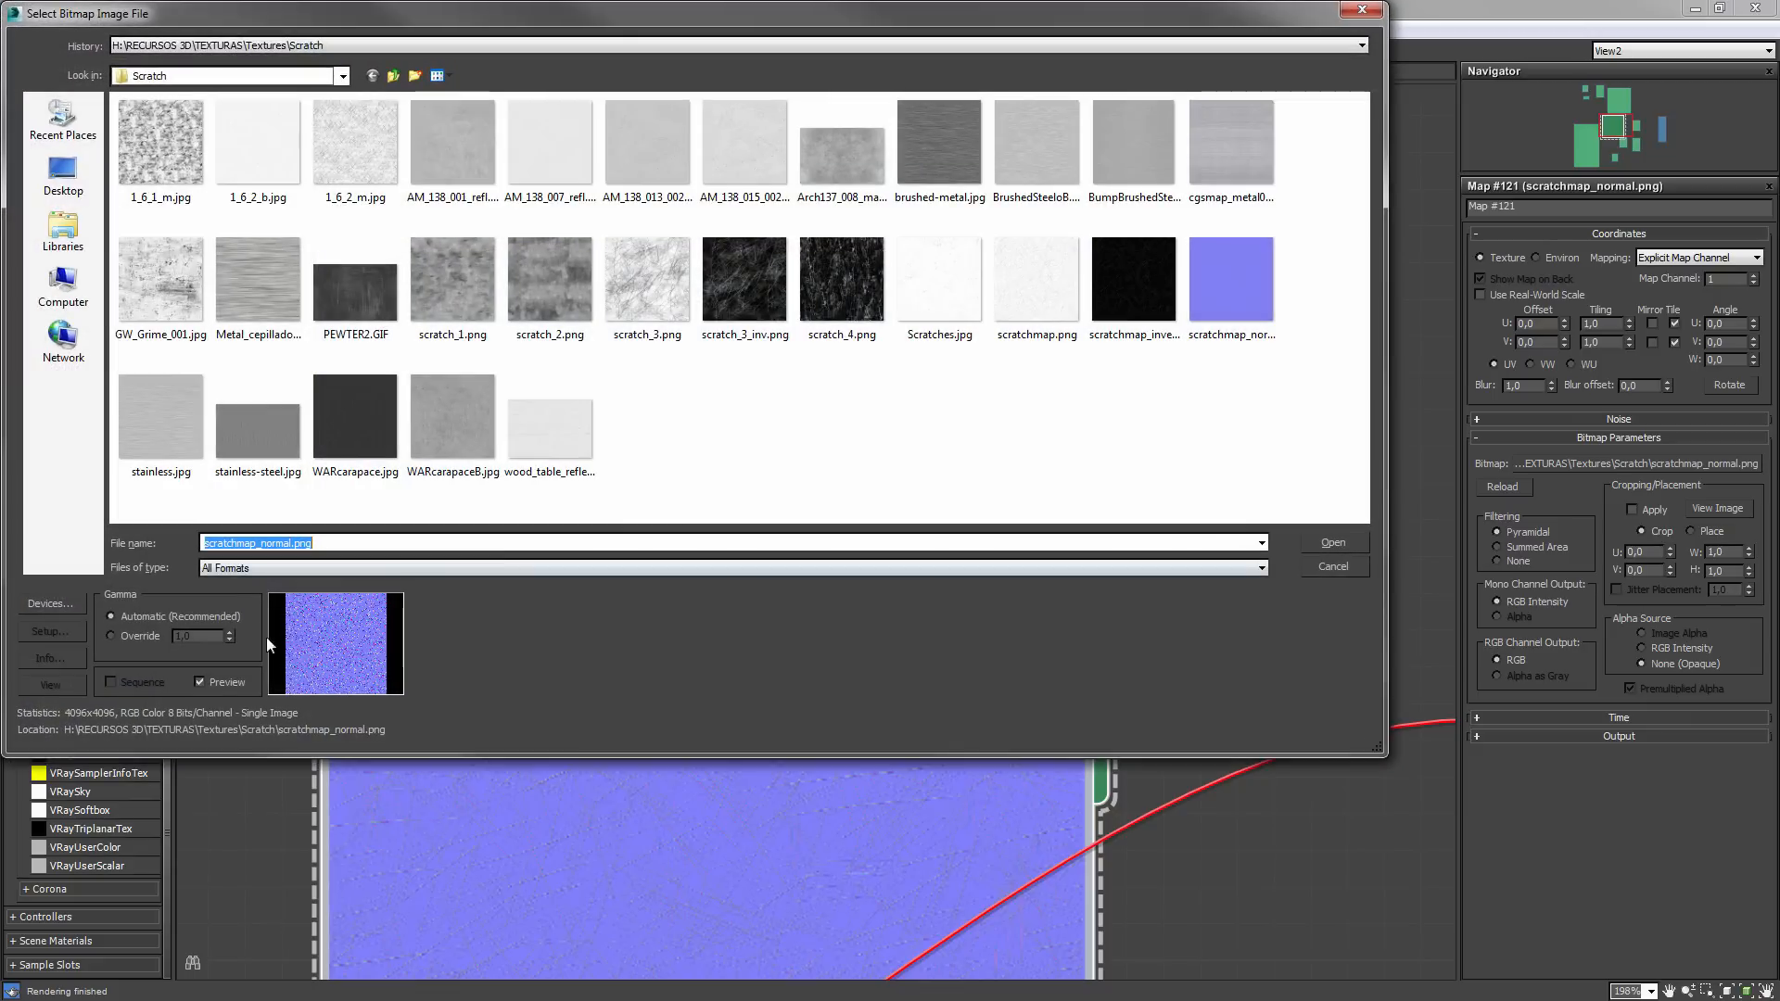
pyautogui.click(133, 640)
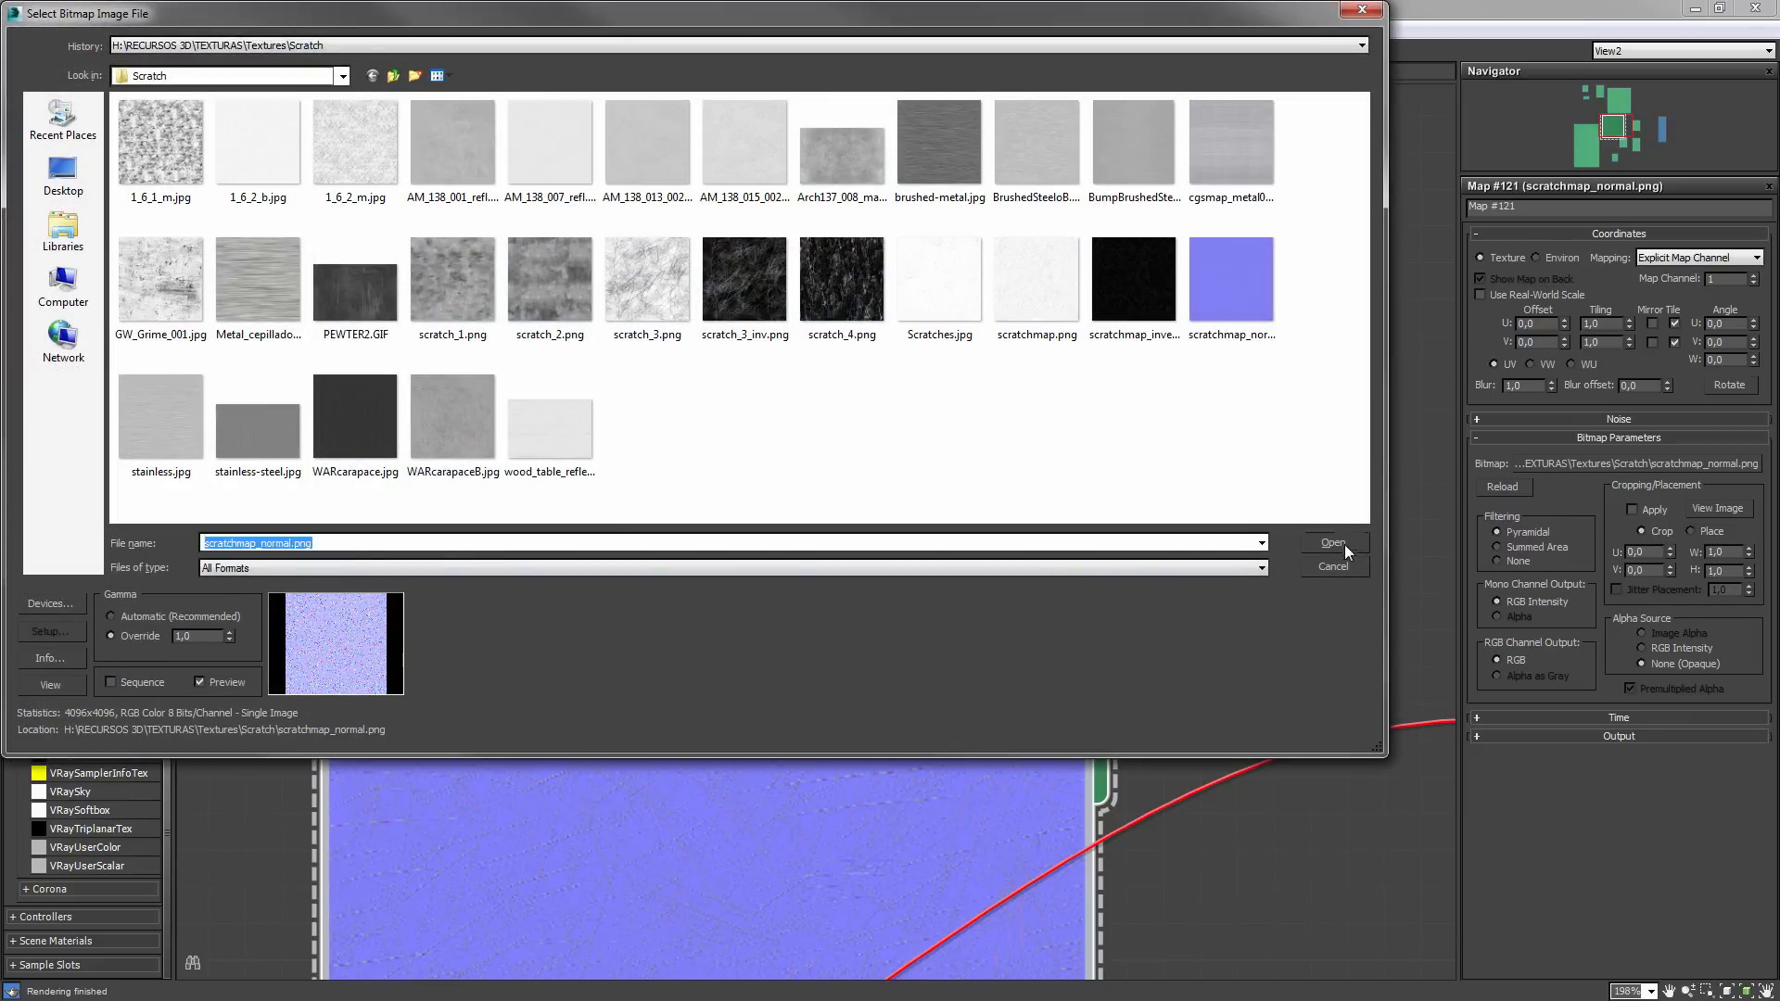
pyautogui.click(1344, 543)
pyautogui.click(1513, 560)
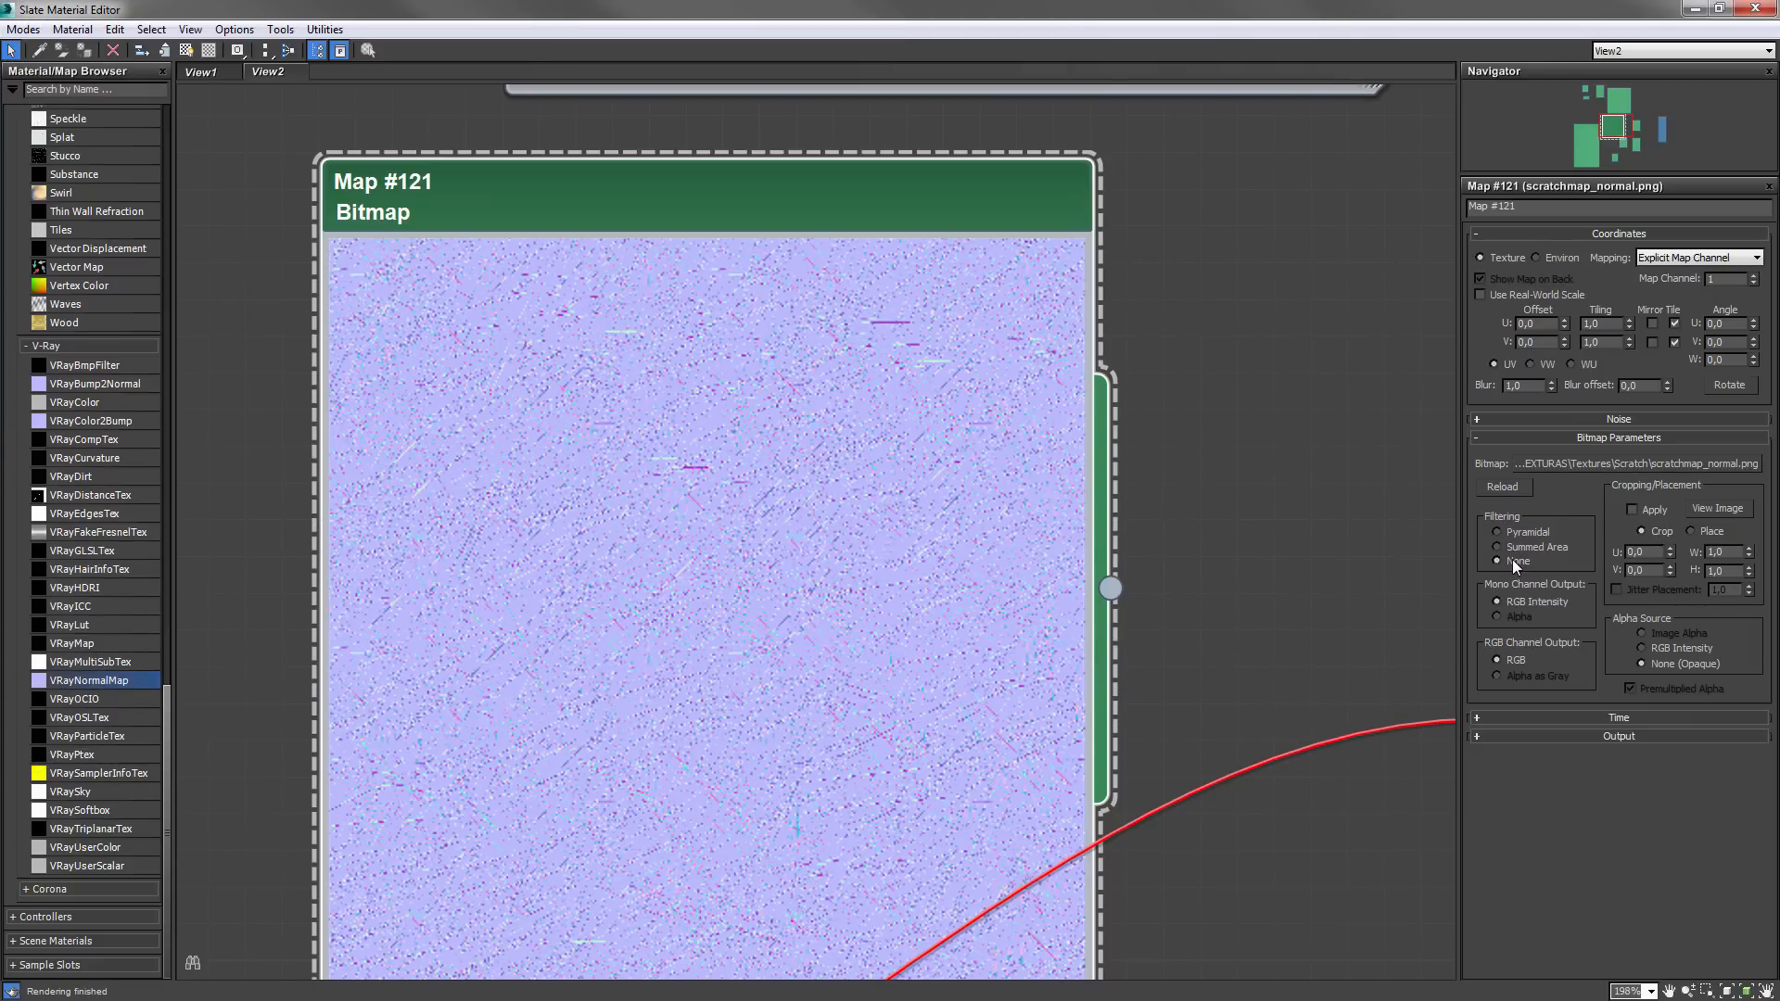
# - Shrink the scratch bitmap's preview, connect it to the VRayNormalMap's Normal map input and check the resulting material settings
pyautogui.scroll(-2, 766, 218)
pyautogui.scroll(-2, 766, 218)
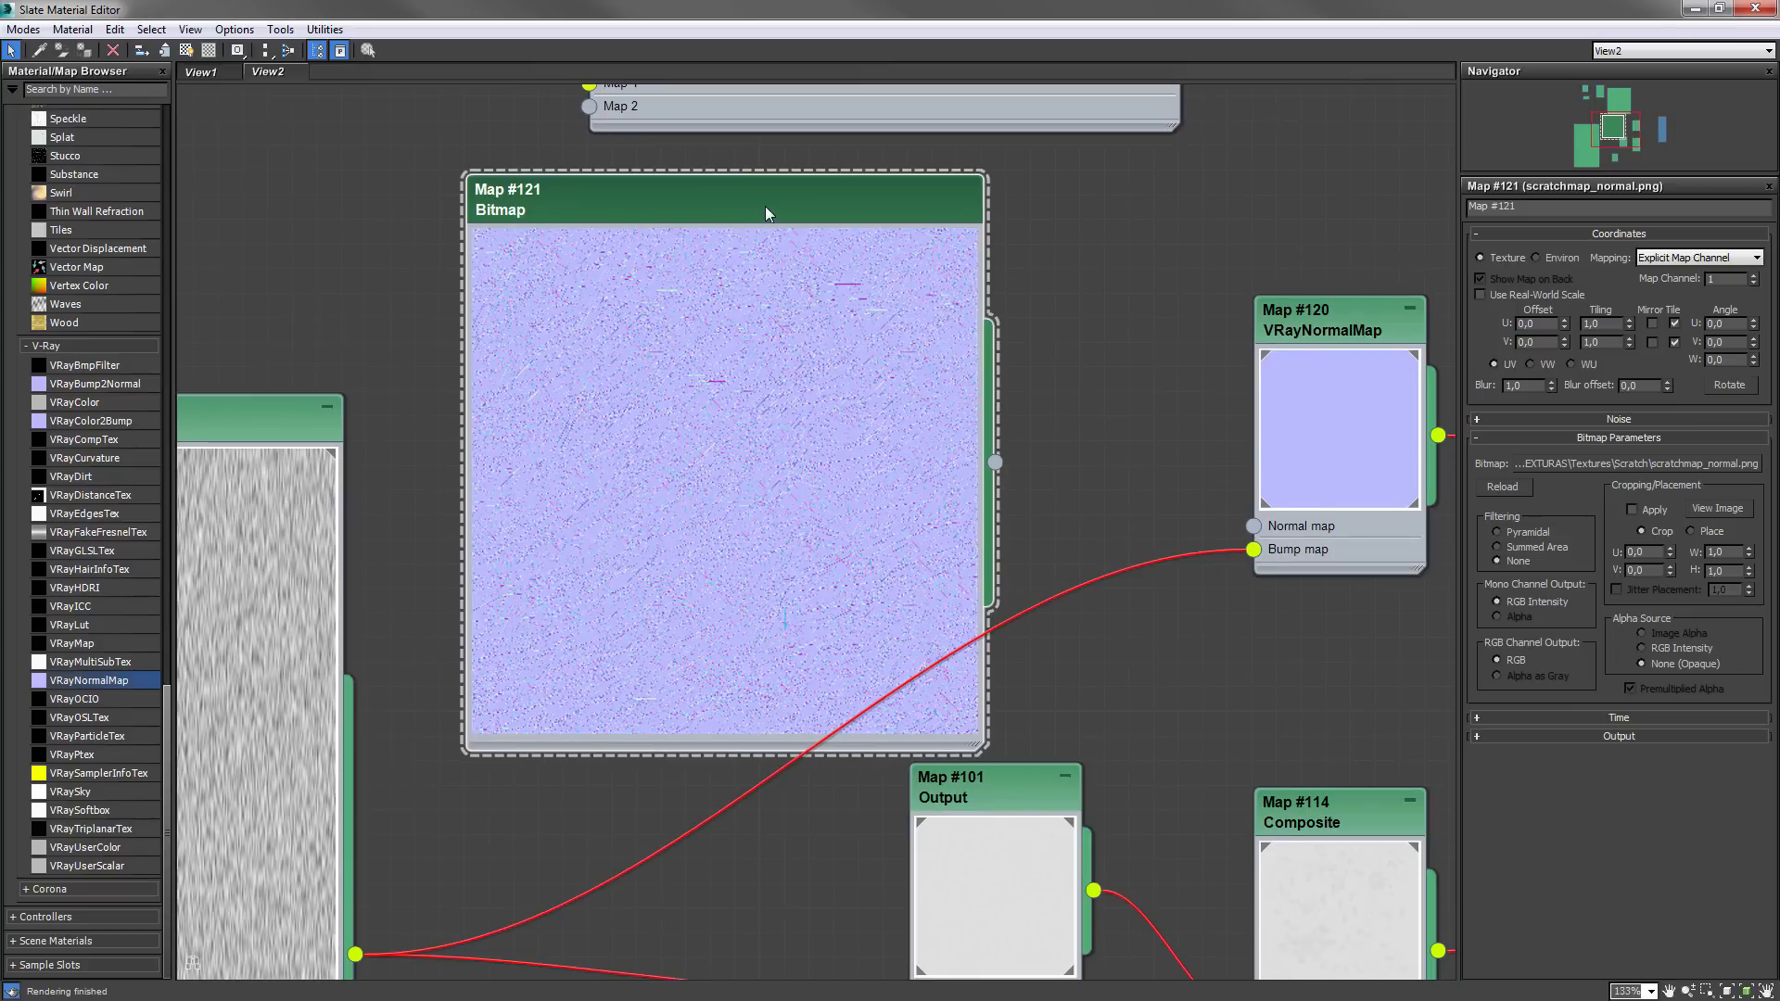
pyautogui.moveTo(933, 644); pyautogui.dragTo(762, 464)
pyautogui.moveTo(646, 215); pyautogui.dragTo(725, 270)
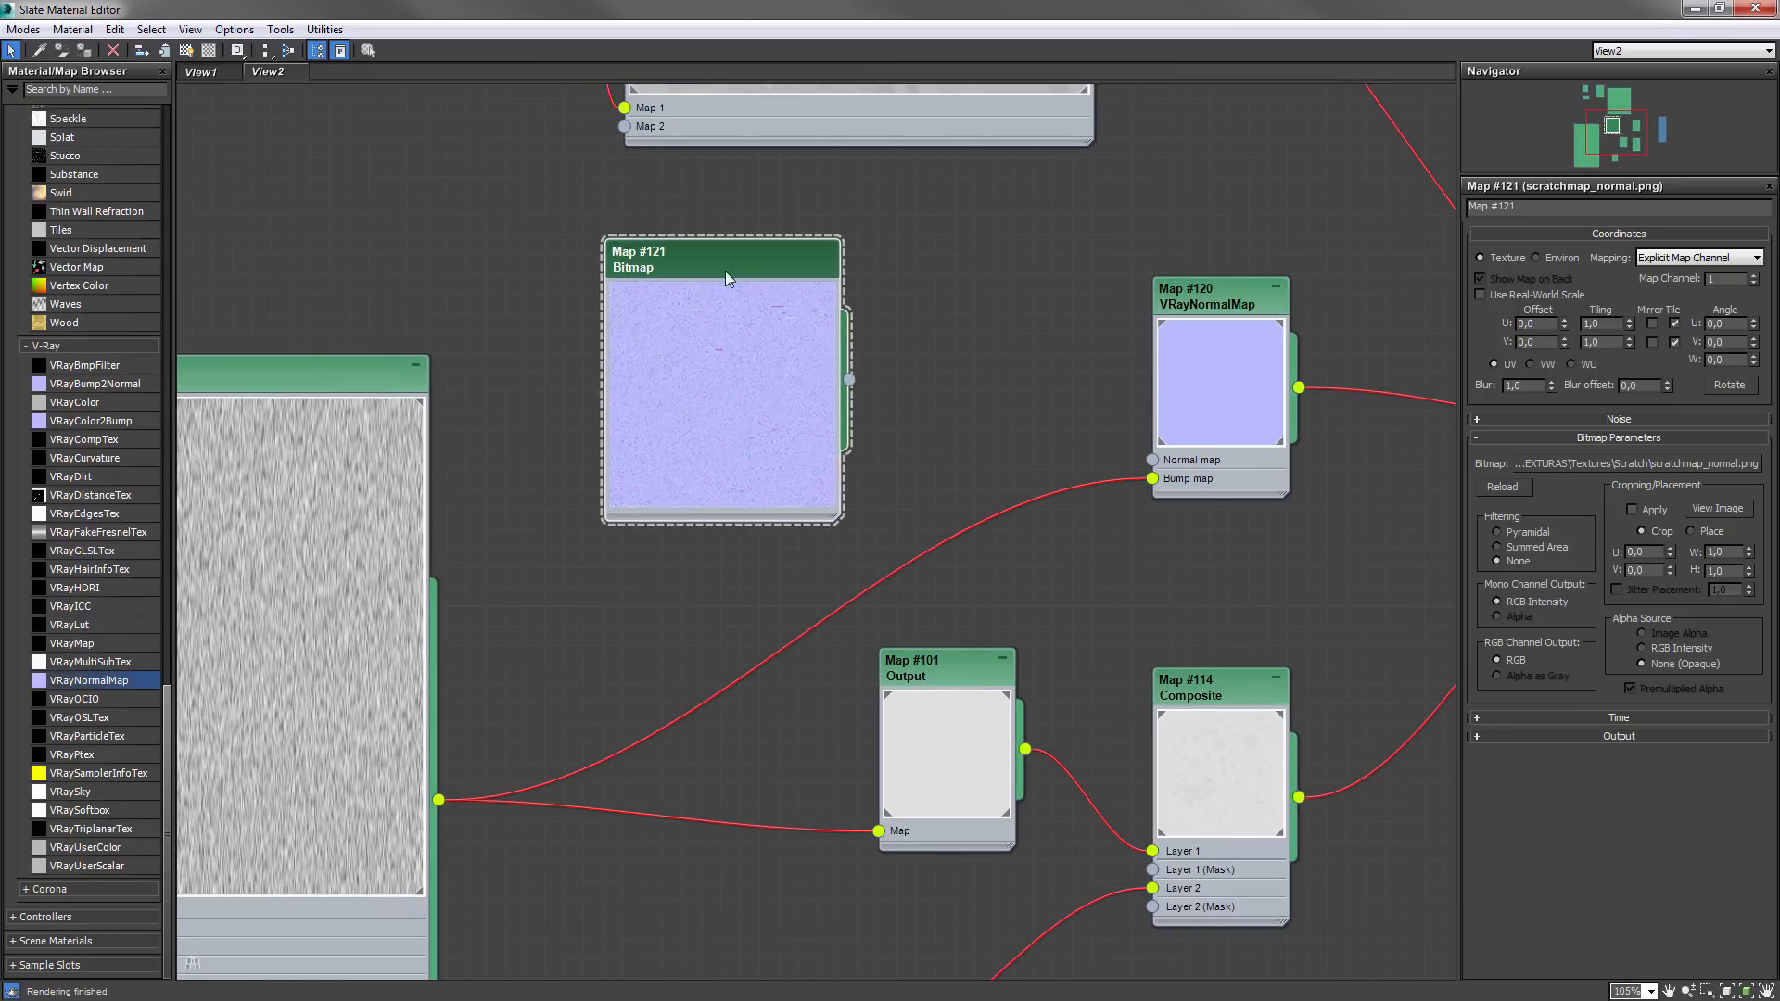
pyautogui.scroll(1, 858, 376)
pyautogui.moveTo(851, 382); pyautogui.dragTo(1184, 470)
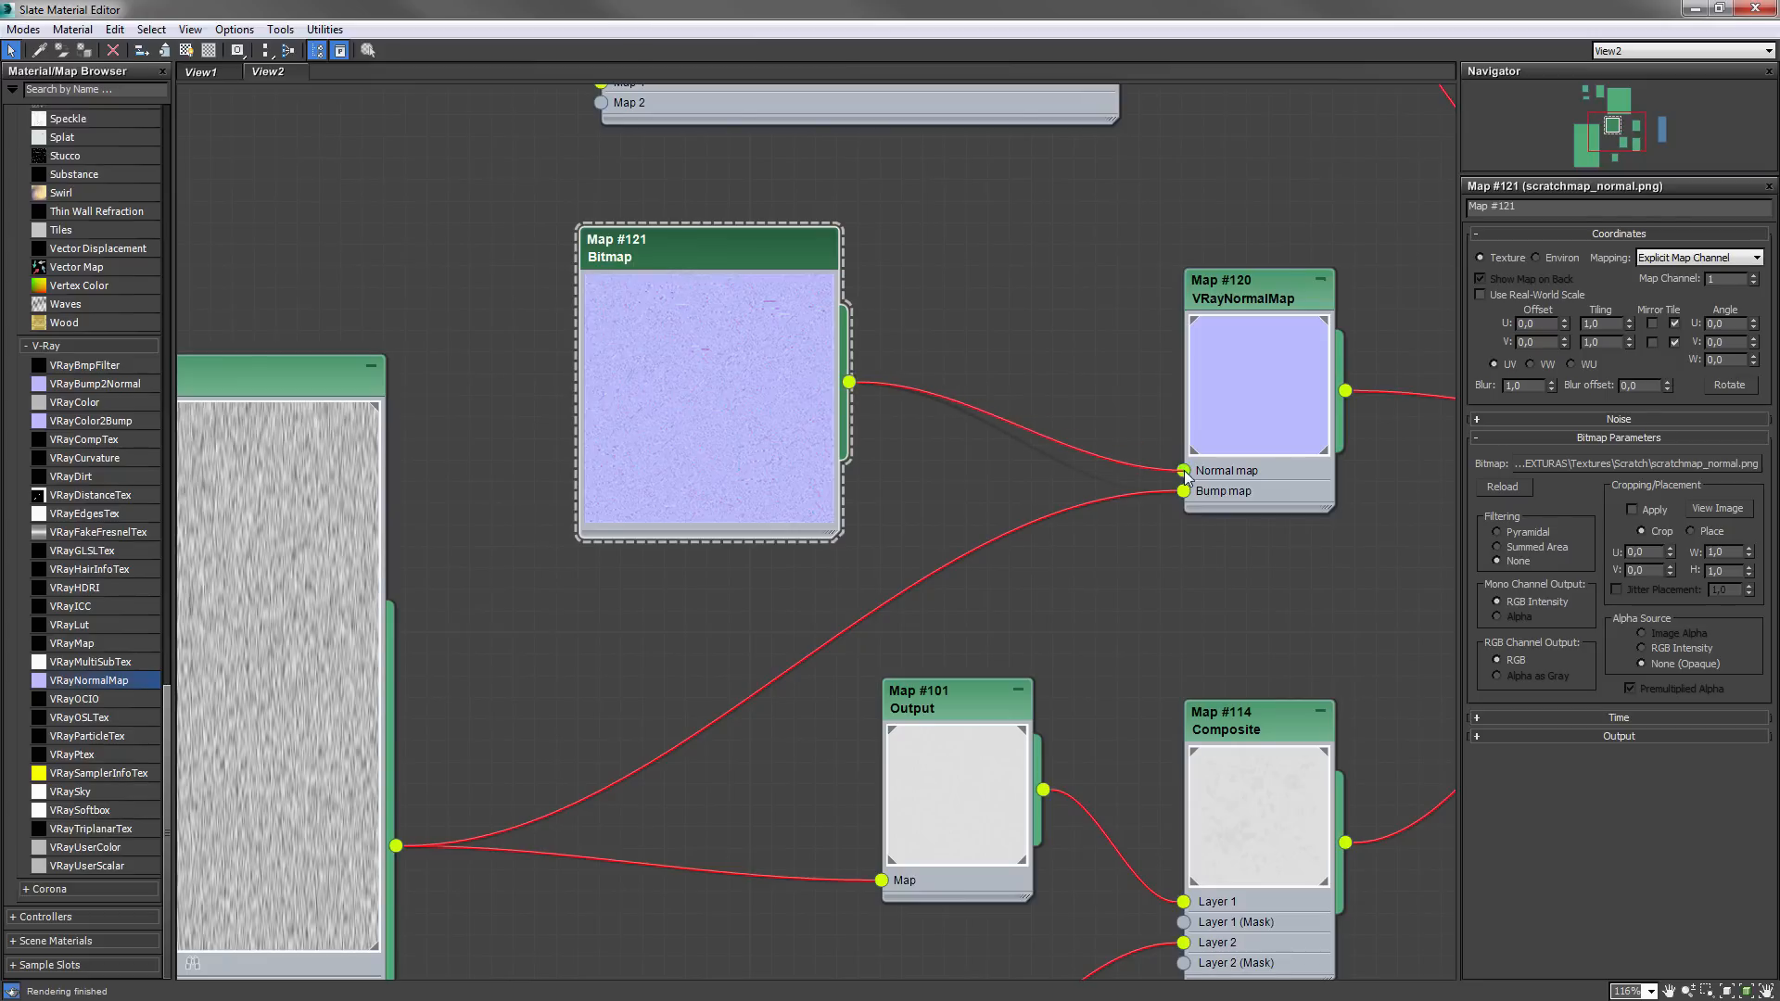
pyautogui.click(1200, 352)
pyautogui.moveTo(1287, 211); pyautogui.dragTo(754, 481, button='middle')
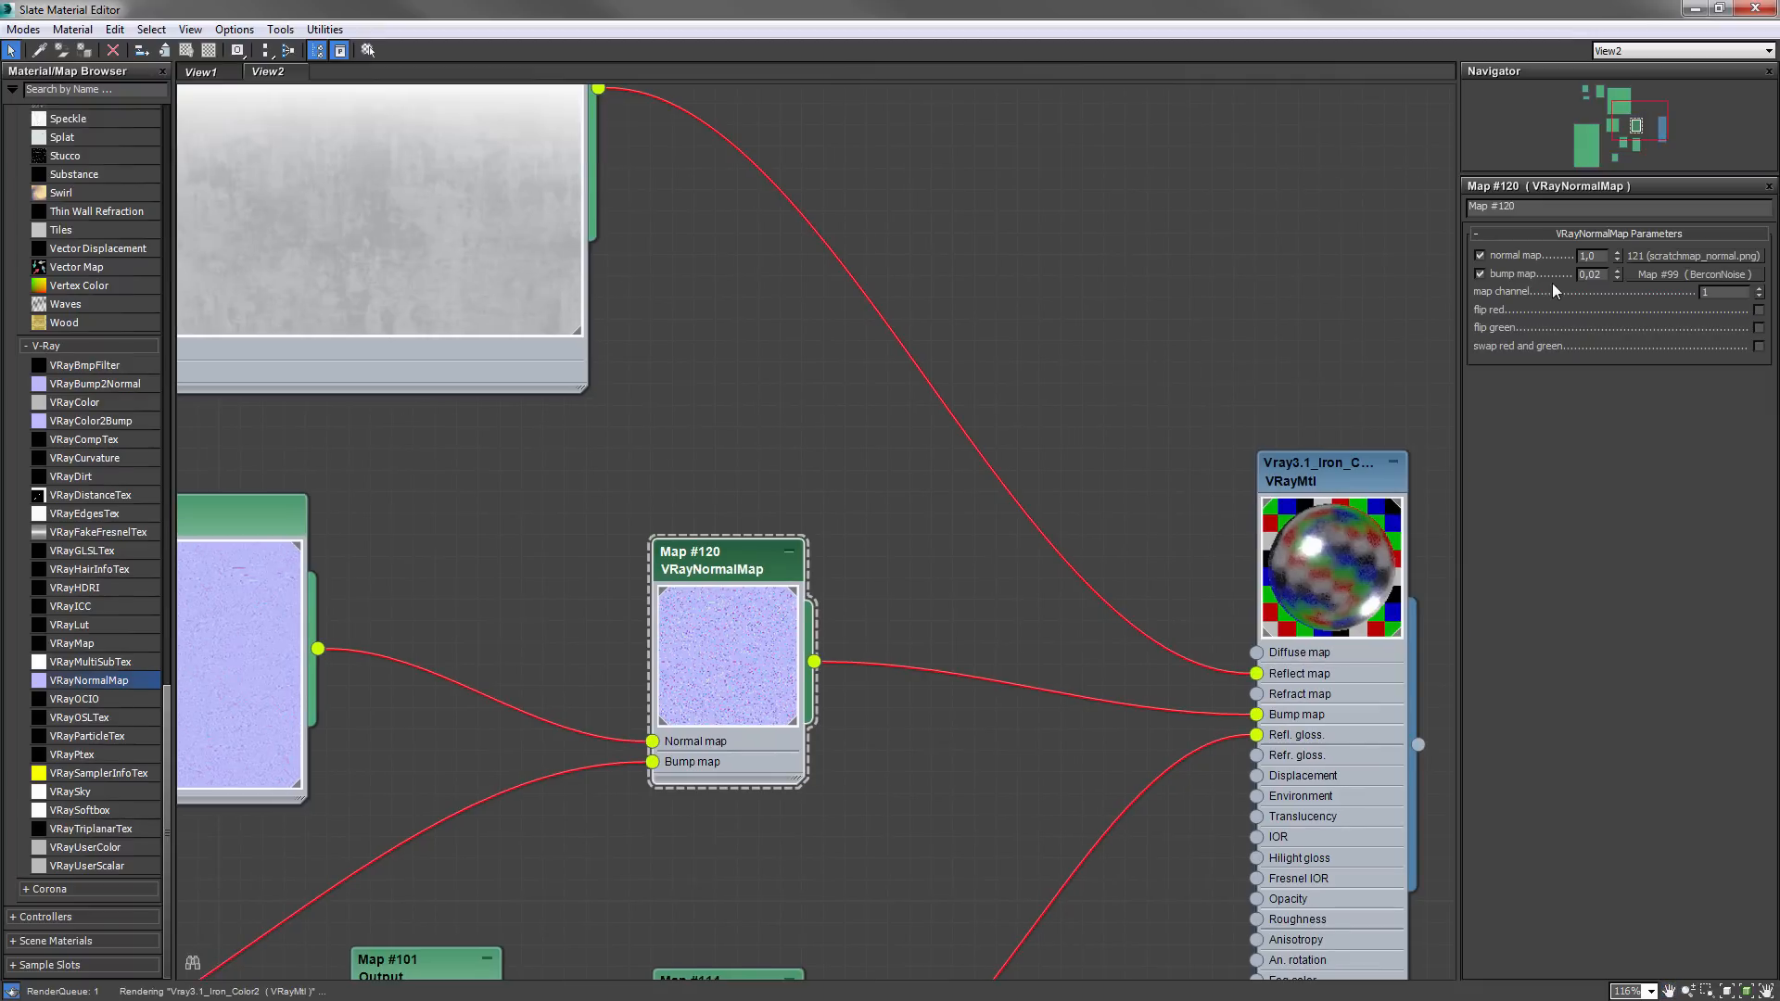
pyautogui.click(1288, 489)
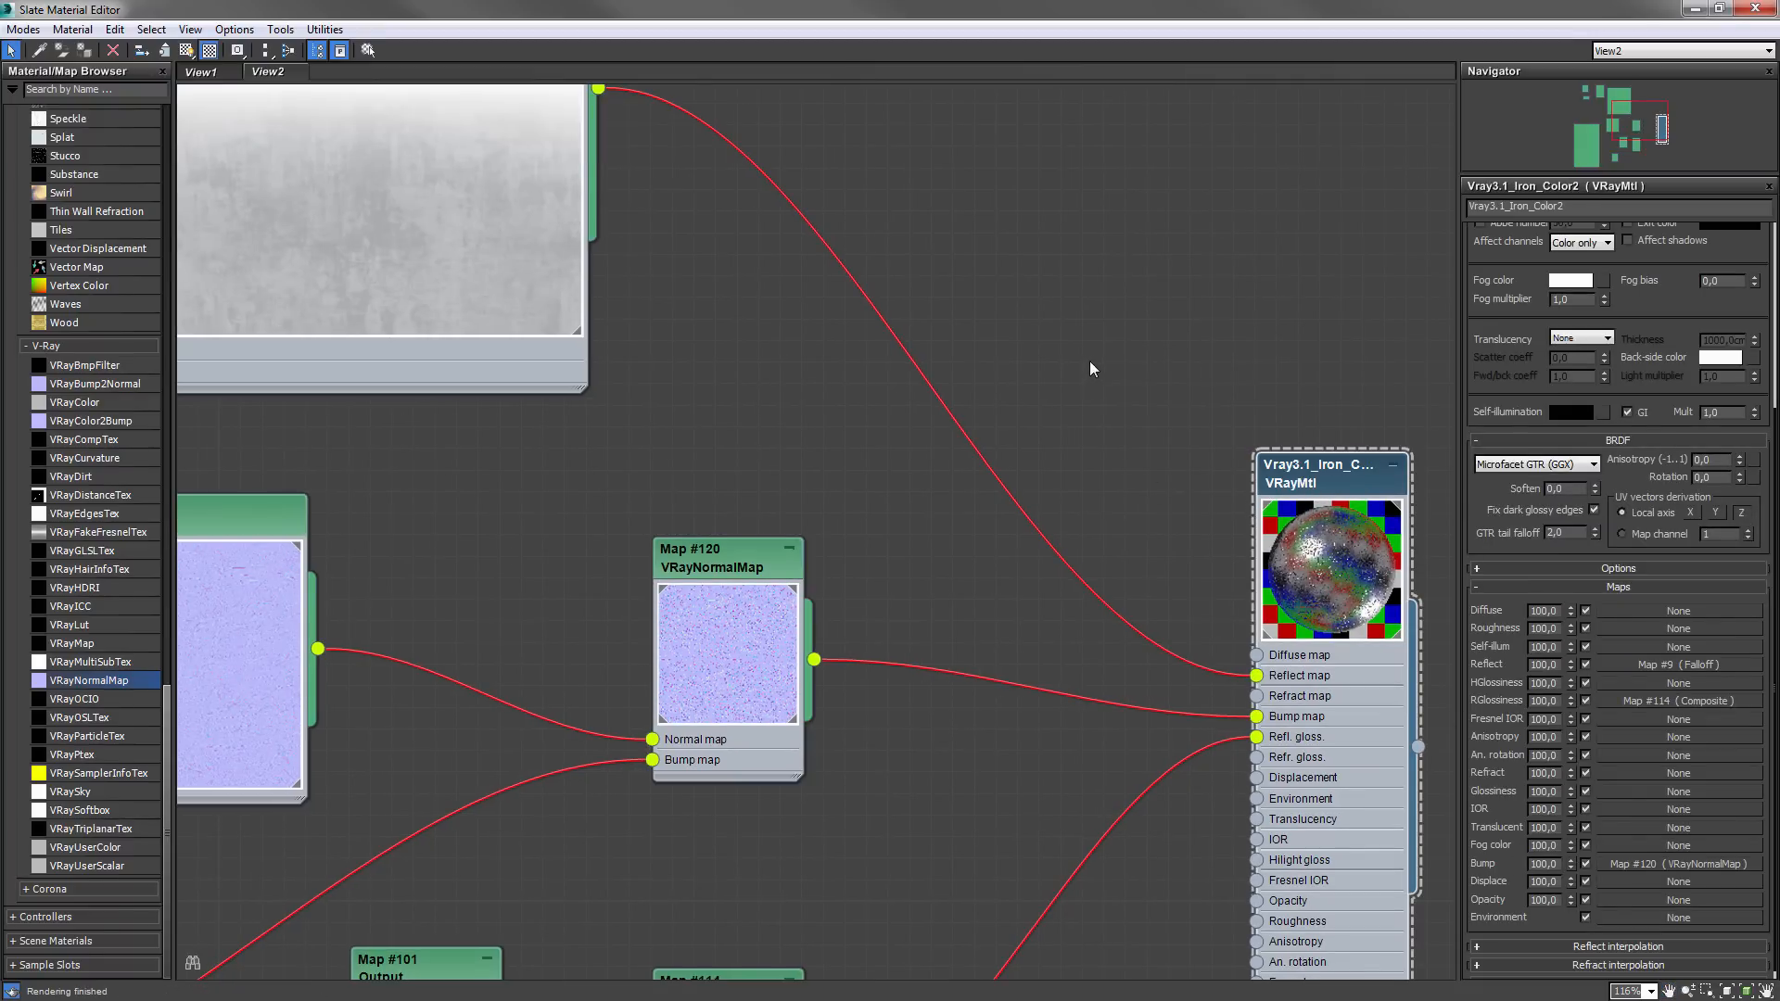
# - Render the robot and inspect the scratches up close in the frame buffer with the exposure correction turned off
pyautogui.scroll(-4, 1066, 371)
pyautogui.moveTo(1020, 455); pyautogui.dragTo(1009, 486, button='middle')
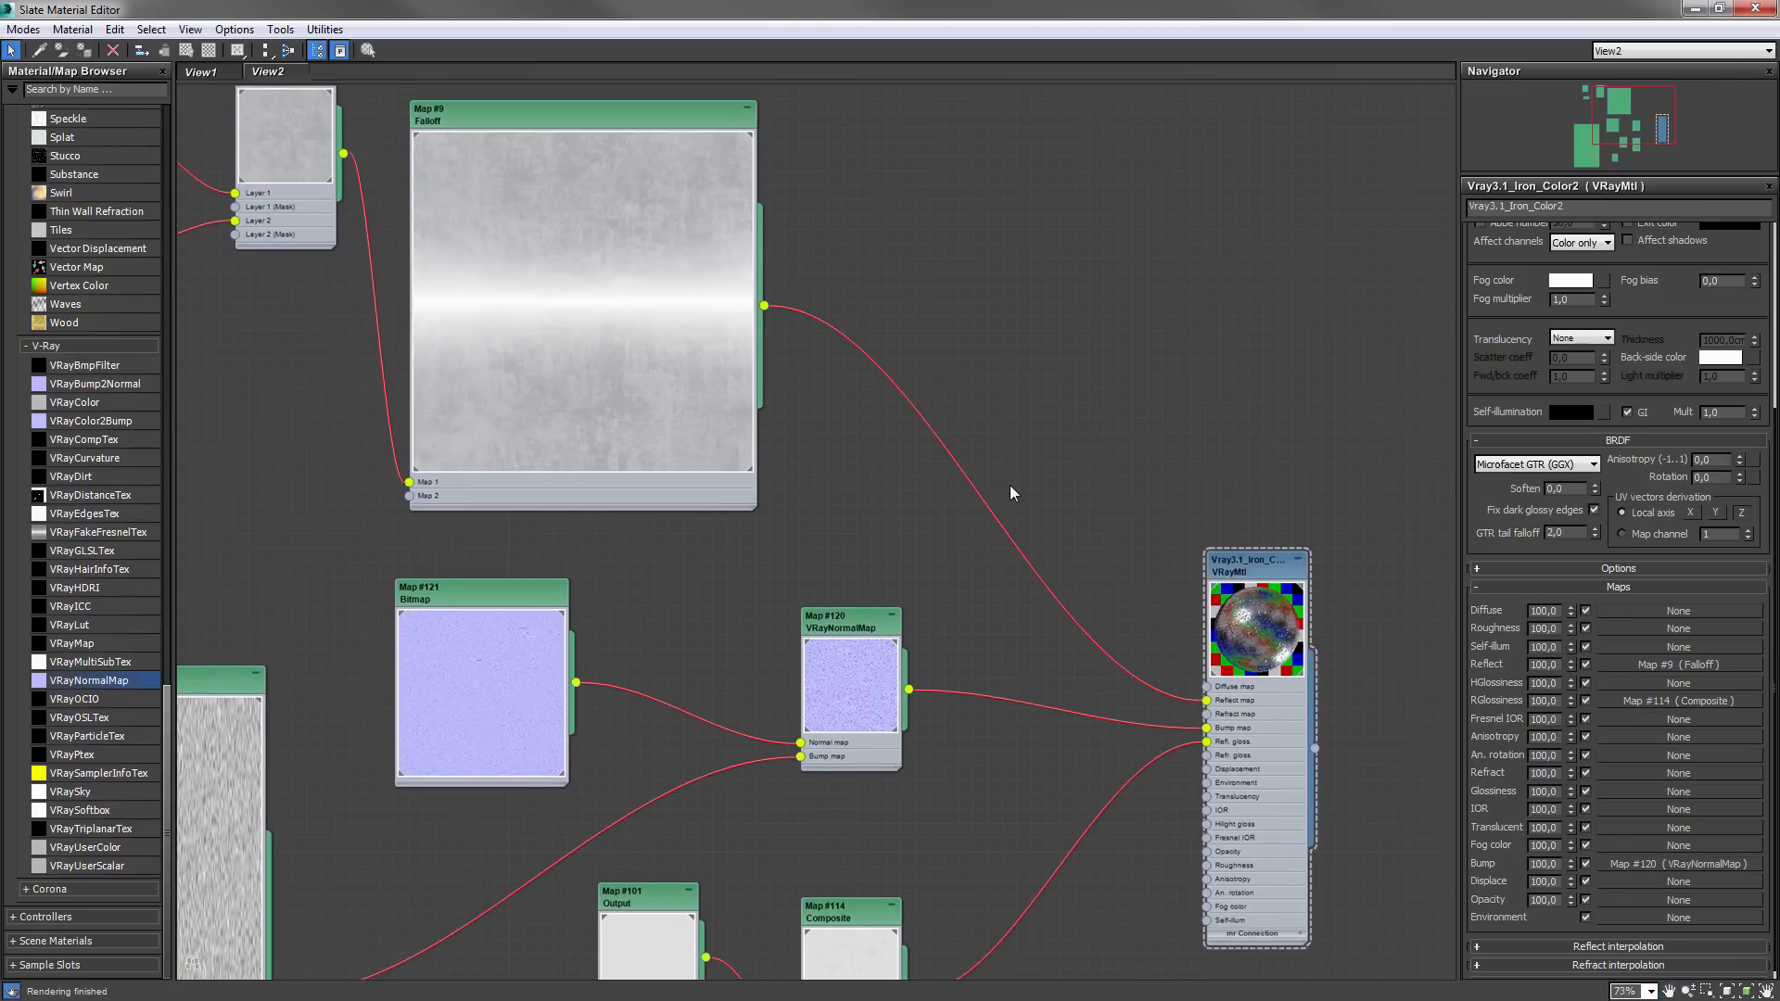
pyautogui.scroll(-1, 1009, 486)
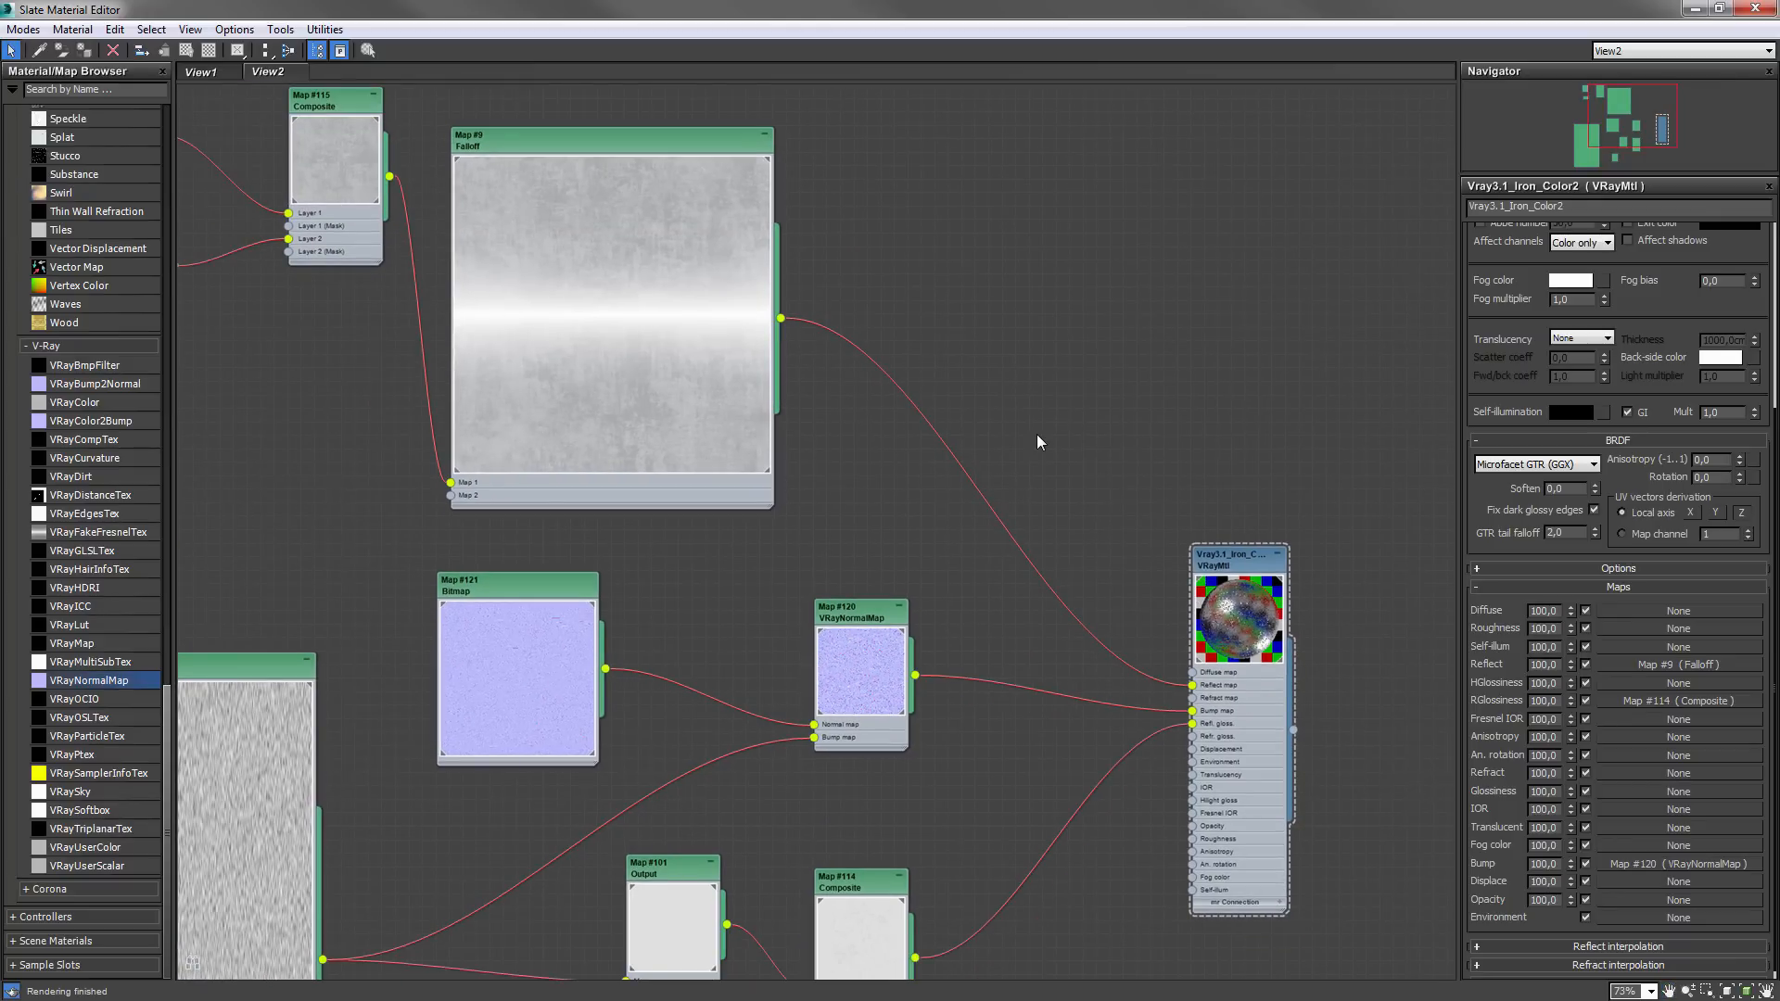
pyautogui.hotkey('shift', 'q')
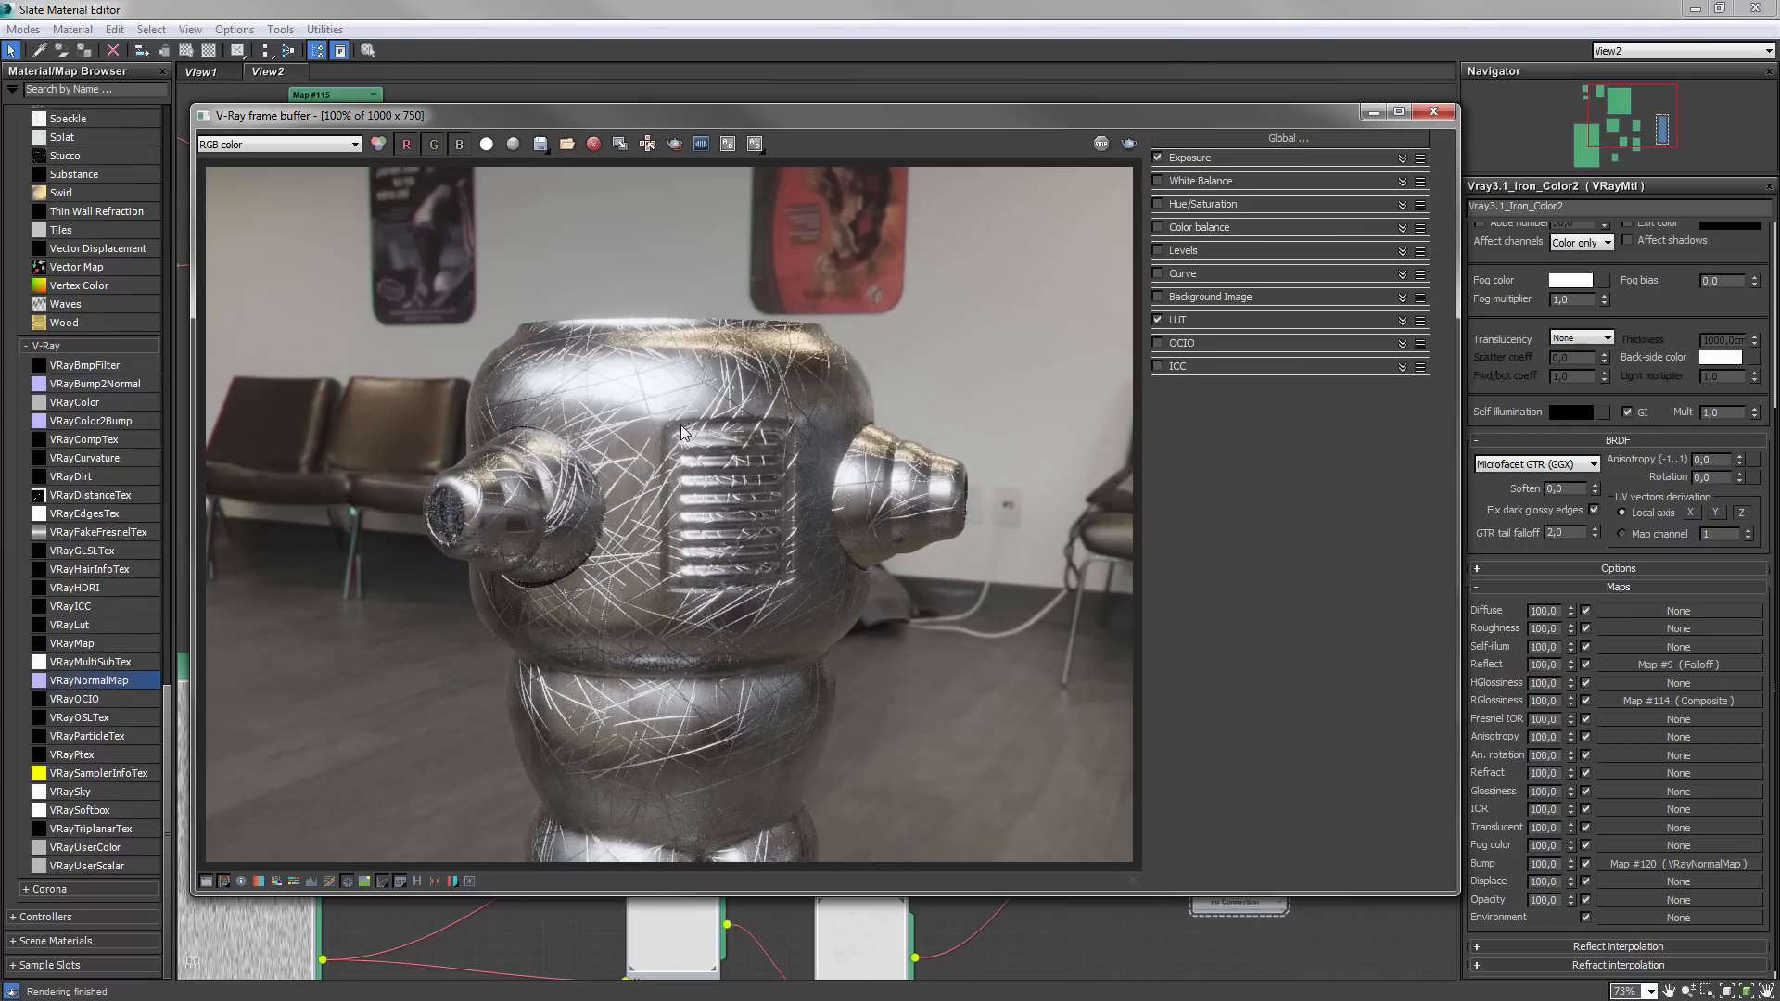
pyautogui.scroll(2, 668, 426)
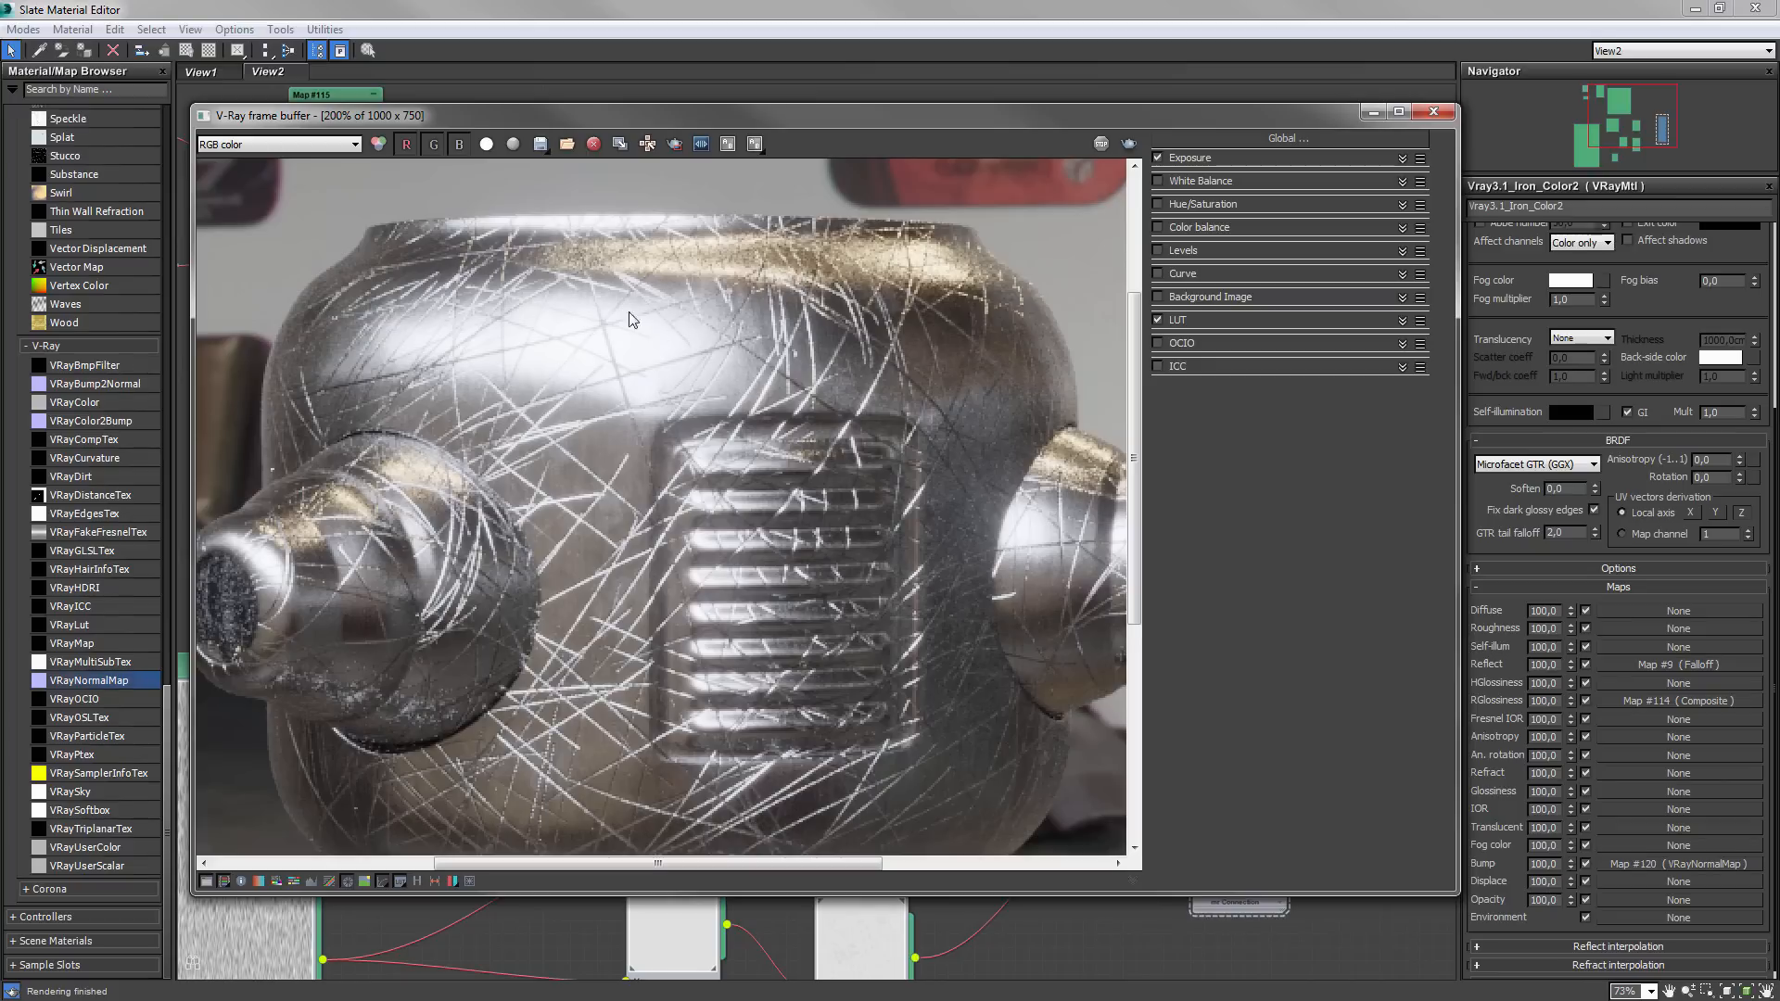
pyautogui.click(1158, 158)
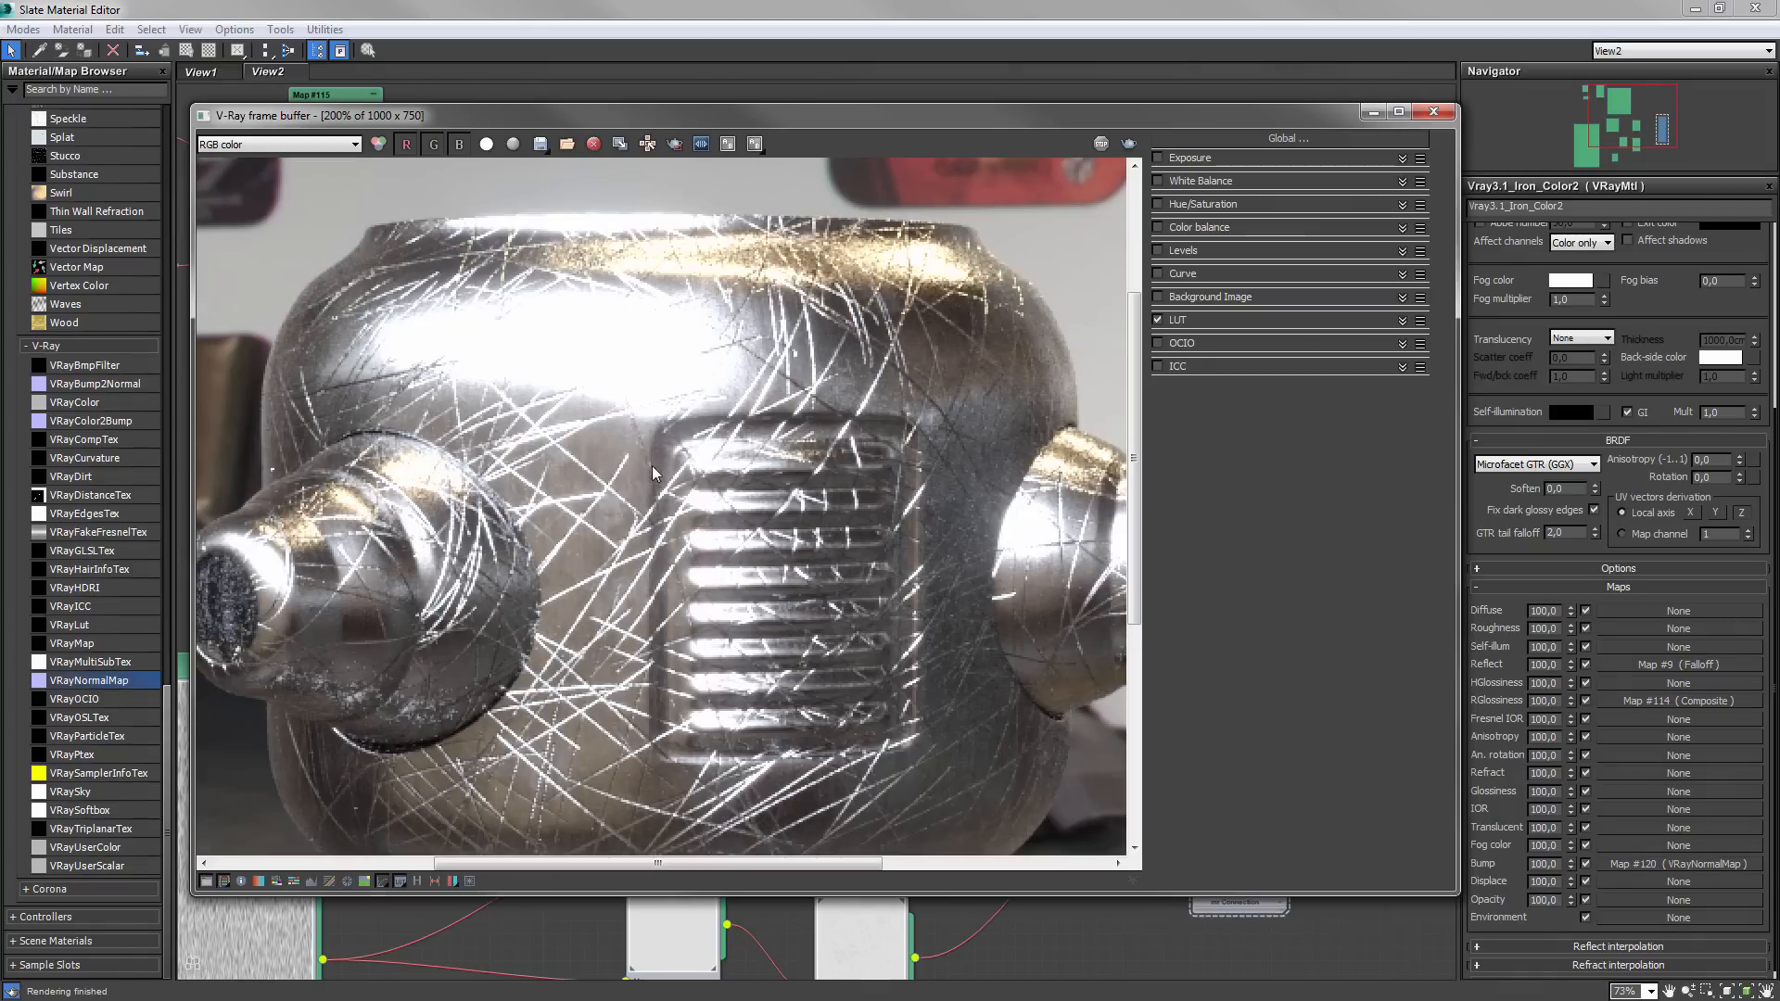
pyautogui.click(1433, 112)
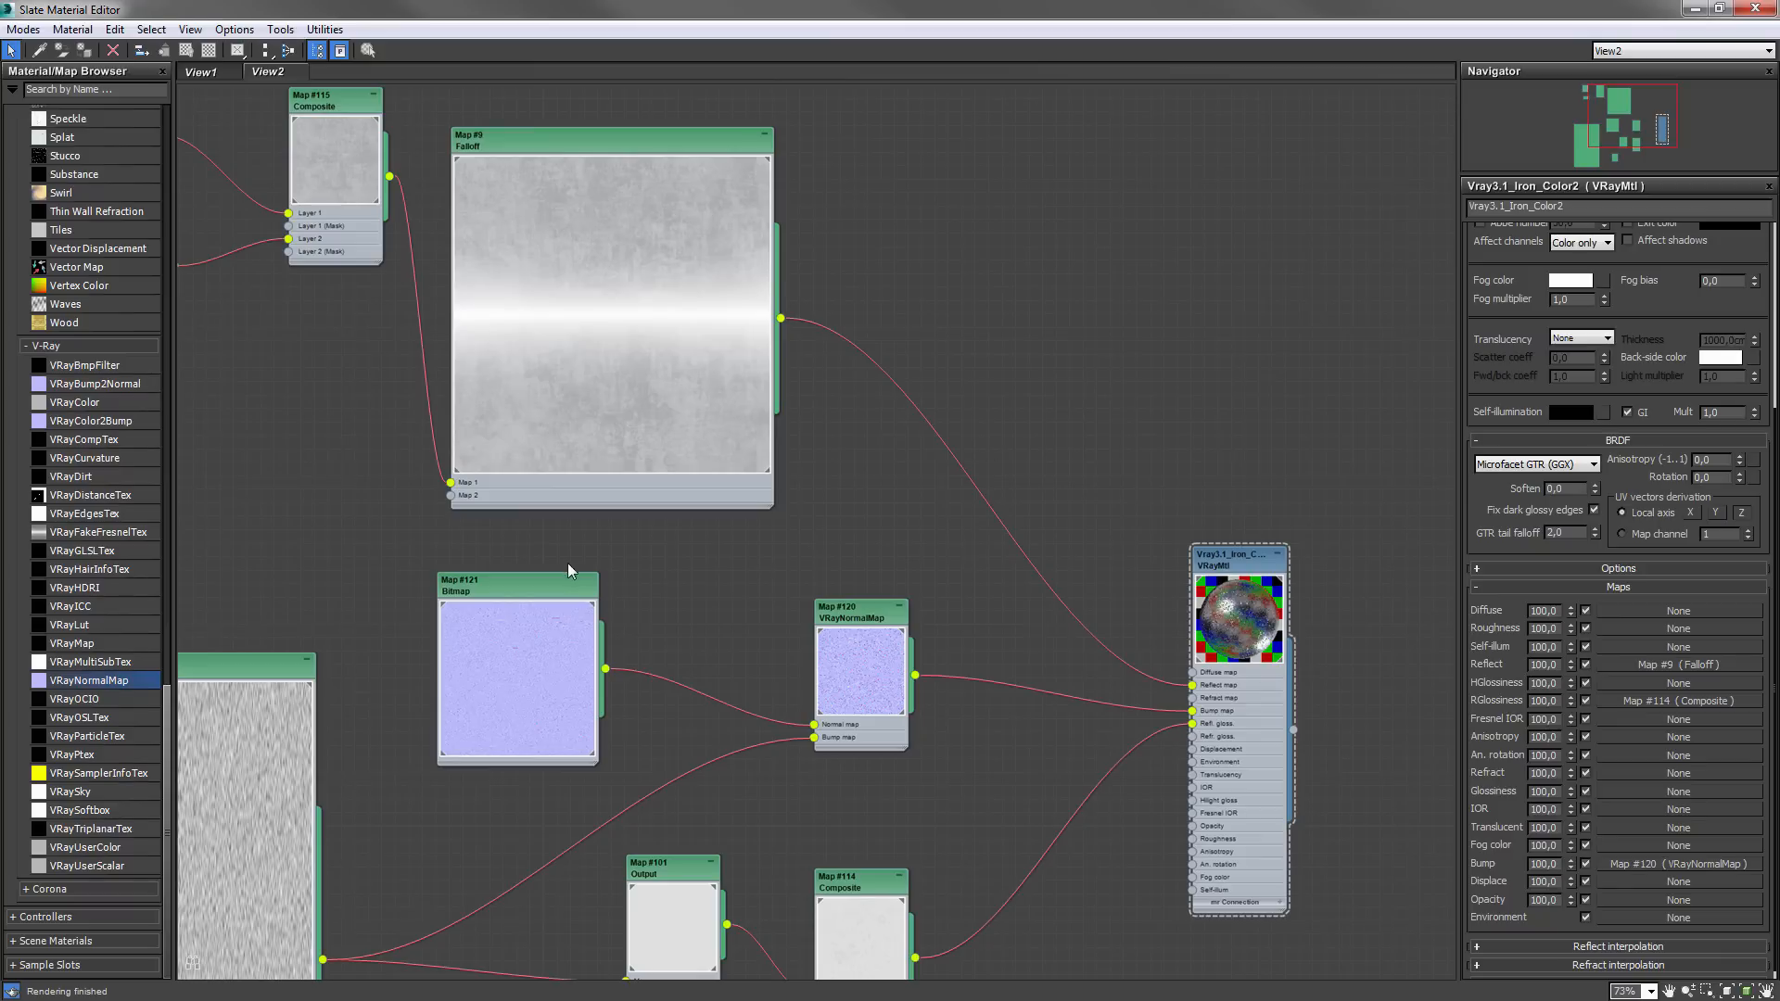
# - Set the scratchmap_normal.png bitmap's U and V tiling to 8,0 and move its node slightly up
pyautogui.doubleClick(515, 588)
pyautogui.click(1591, 323)
pyautogui.write('8')
pyautogui.press('Tab')
pyautogui.write('8')
pyautogui.press('Return')
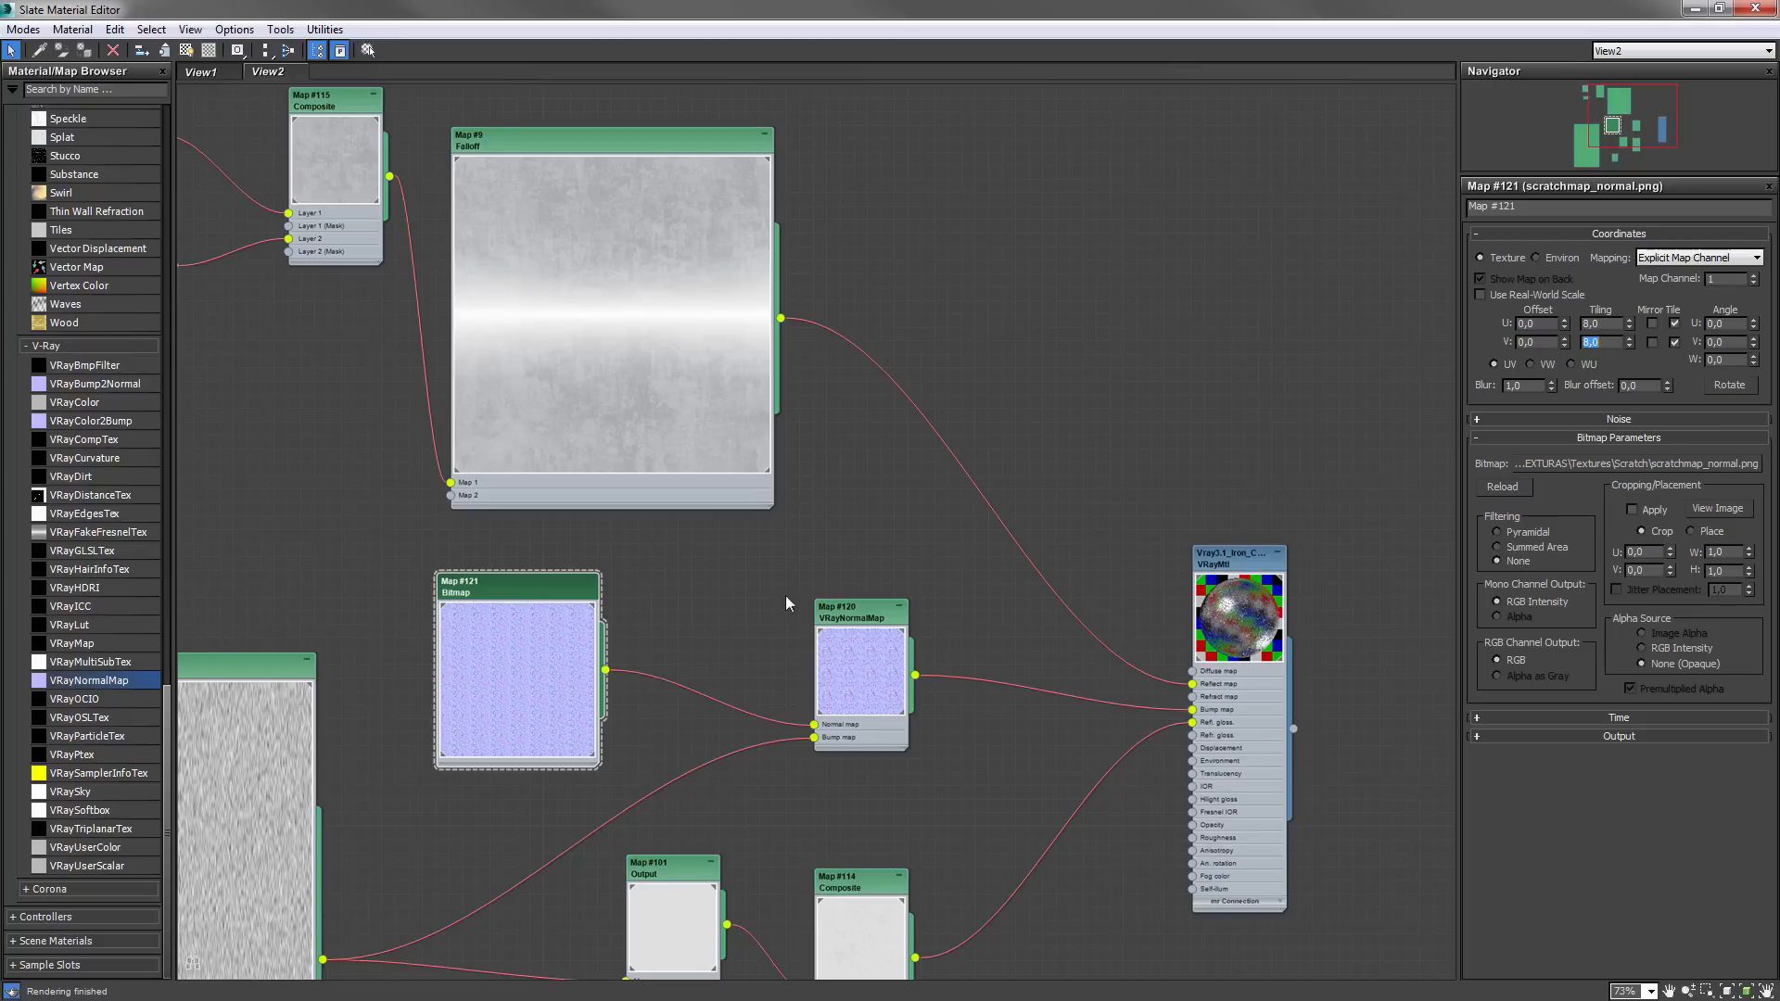
pyautogui.moveTo(522, 593); pyautogui.dragTo(511, 567)
# - Set the VRayNormalMap's normal map multiplier to 0,3
pyautogui.doubleClick(861, 612)
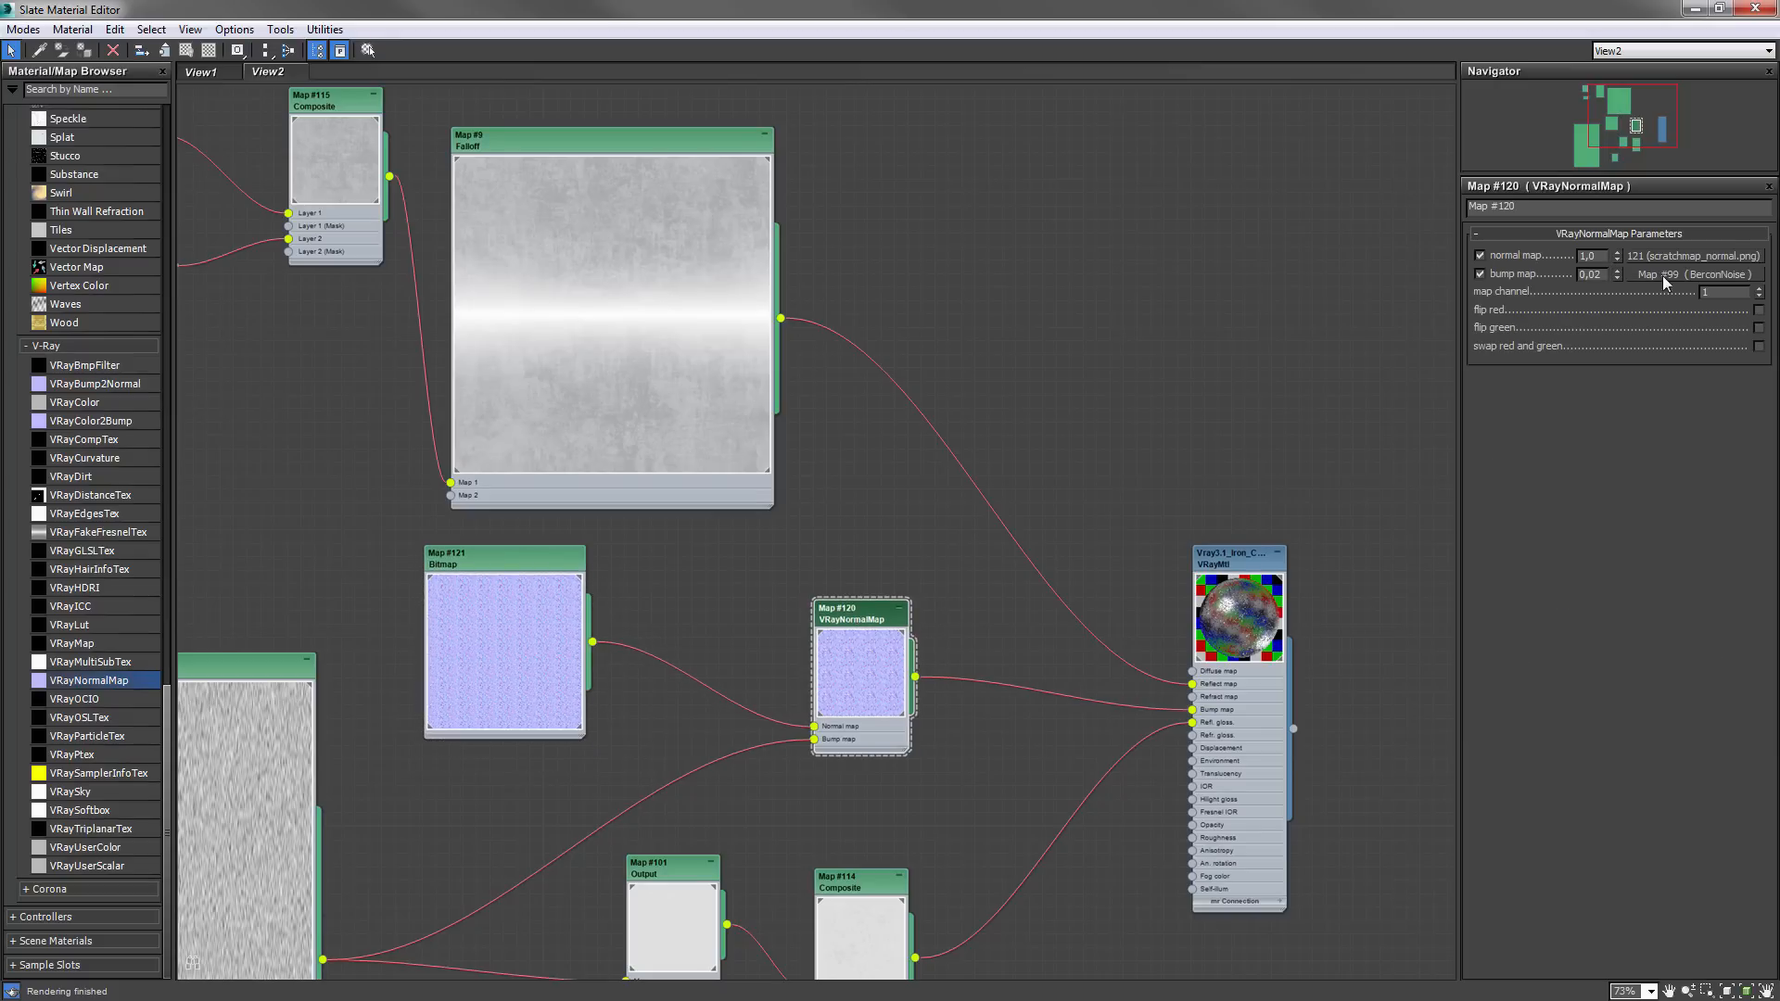
pyautogui.doubleClick(1588, 256)
pyautogui.write('0,3')
pyautogui.press('Return')
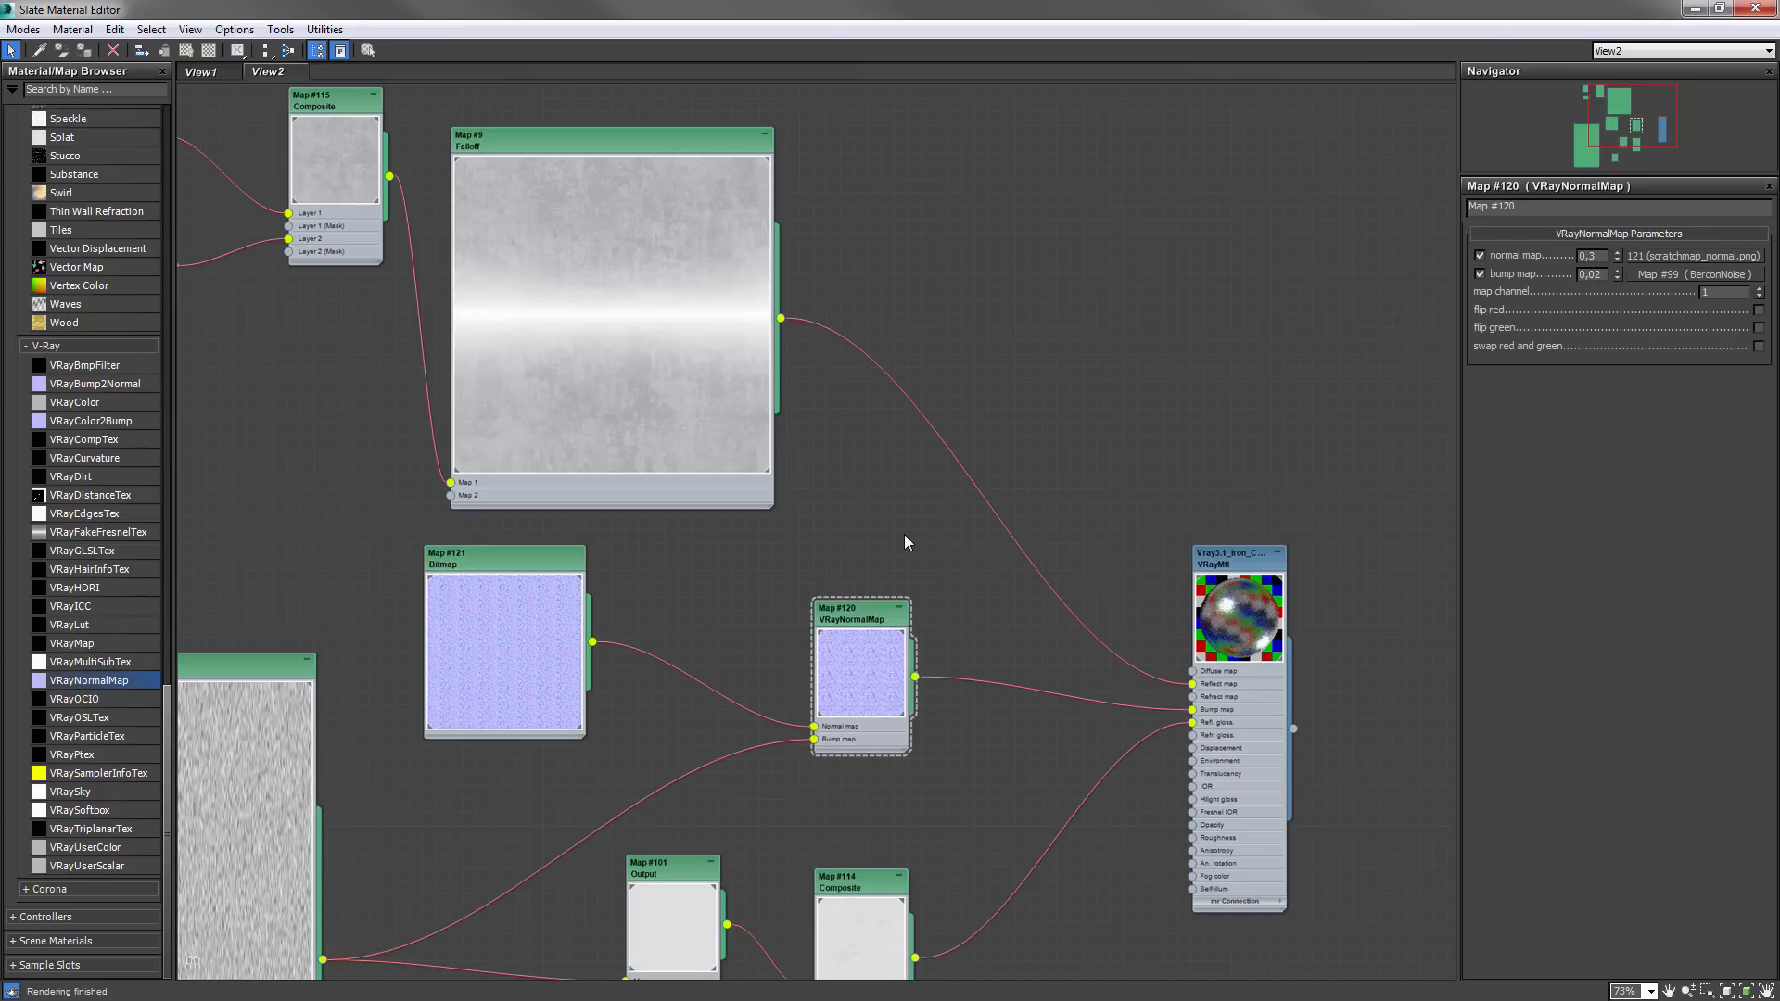
# - Render the robot again and examine the scratches on the torso, both arm sockets and the chest vents
pyautogui.hotkey('shift', 'q')
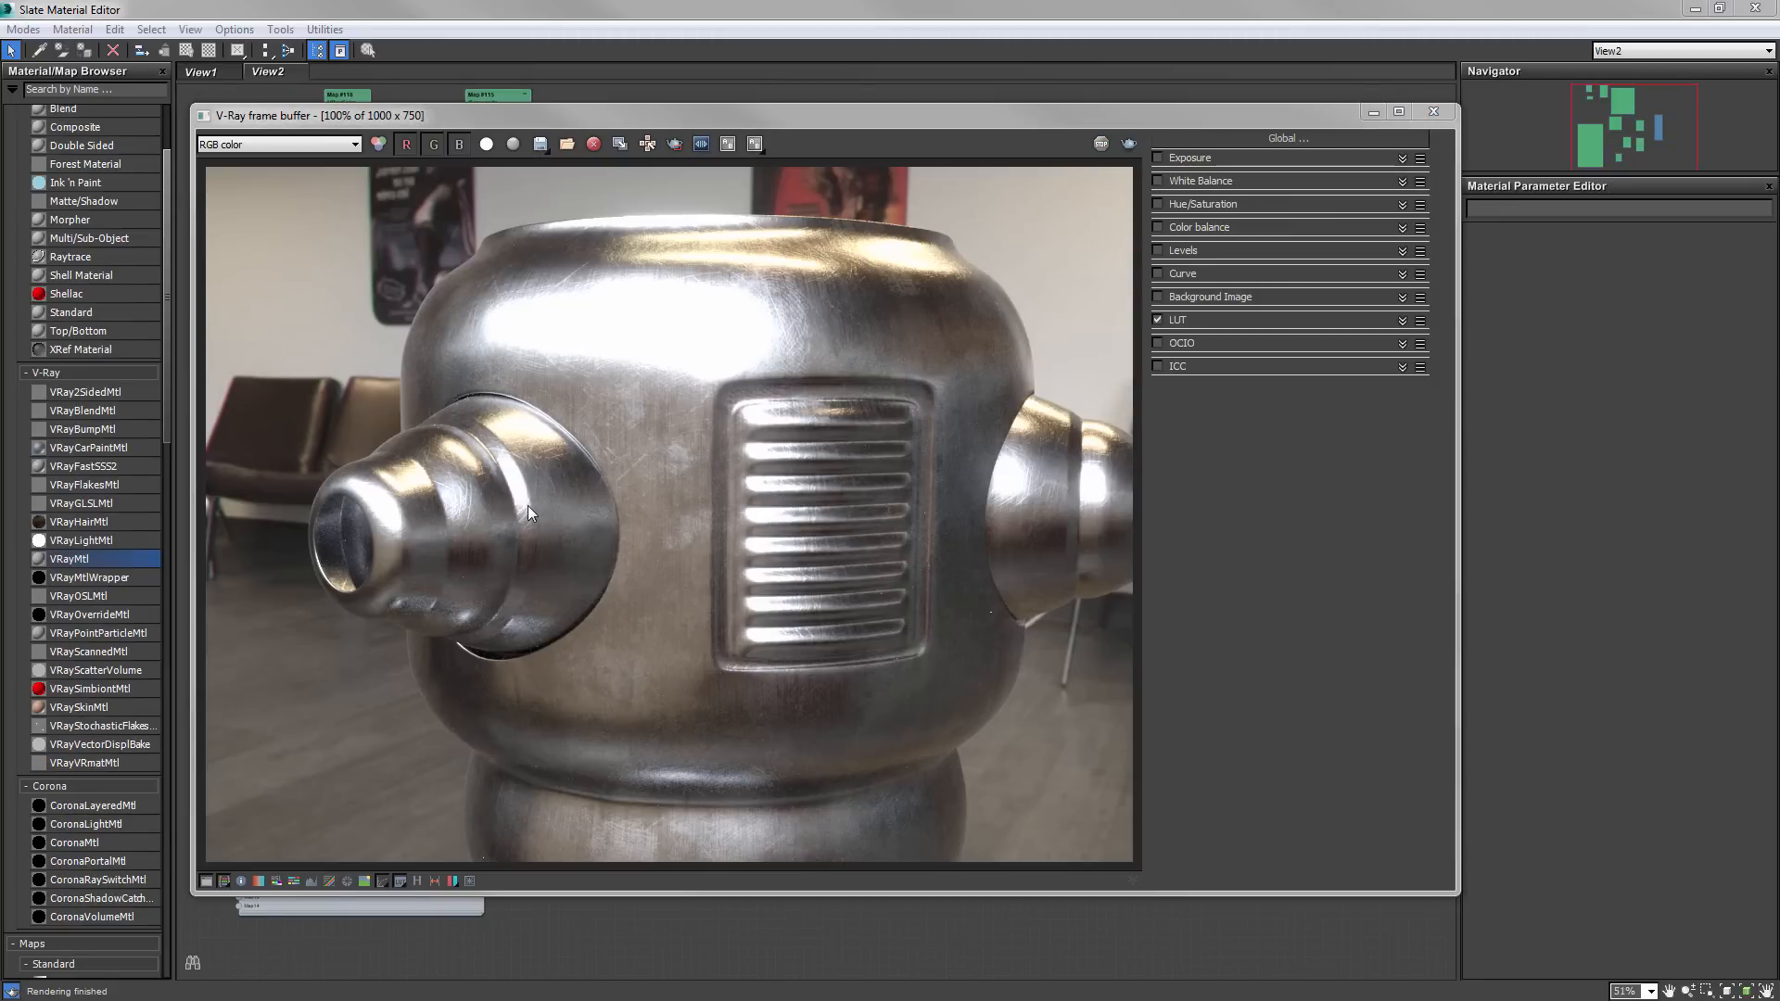
pyautogui.click(479, 549)
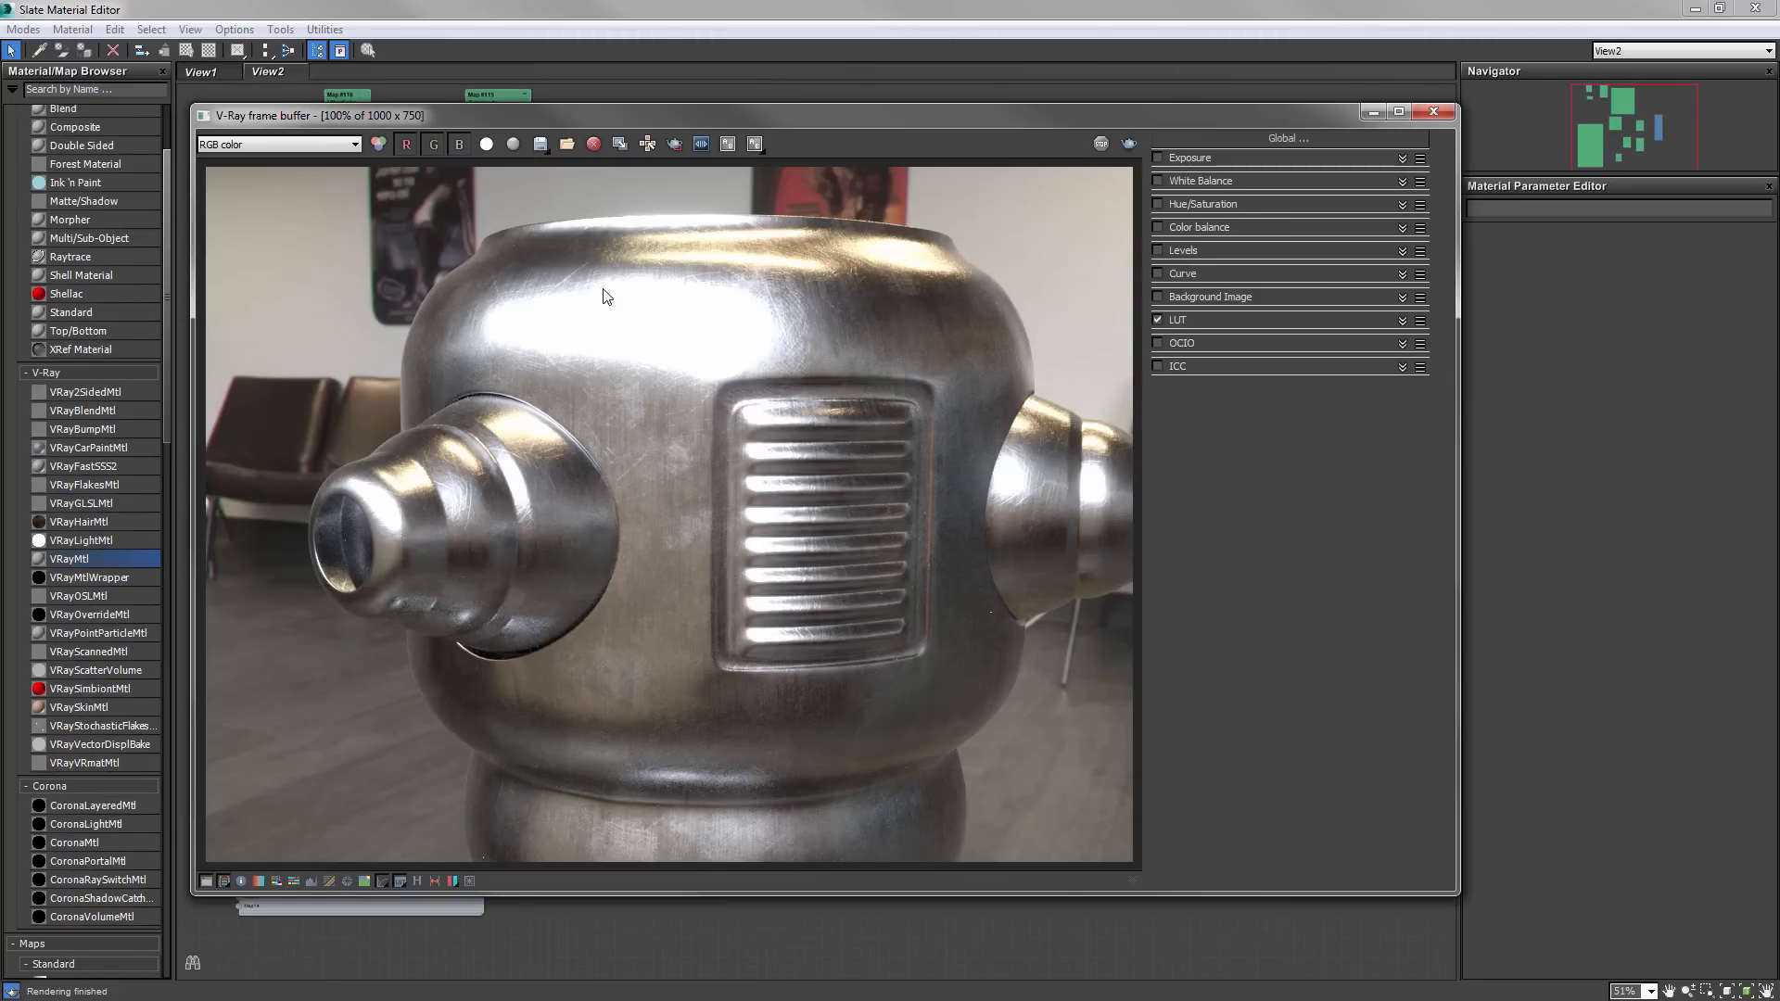
pyautogui.scroll(1, 603, 290)
pyautogui.moveTo(784, 358); pyautogui.dragTo(739, 405, button='middle')
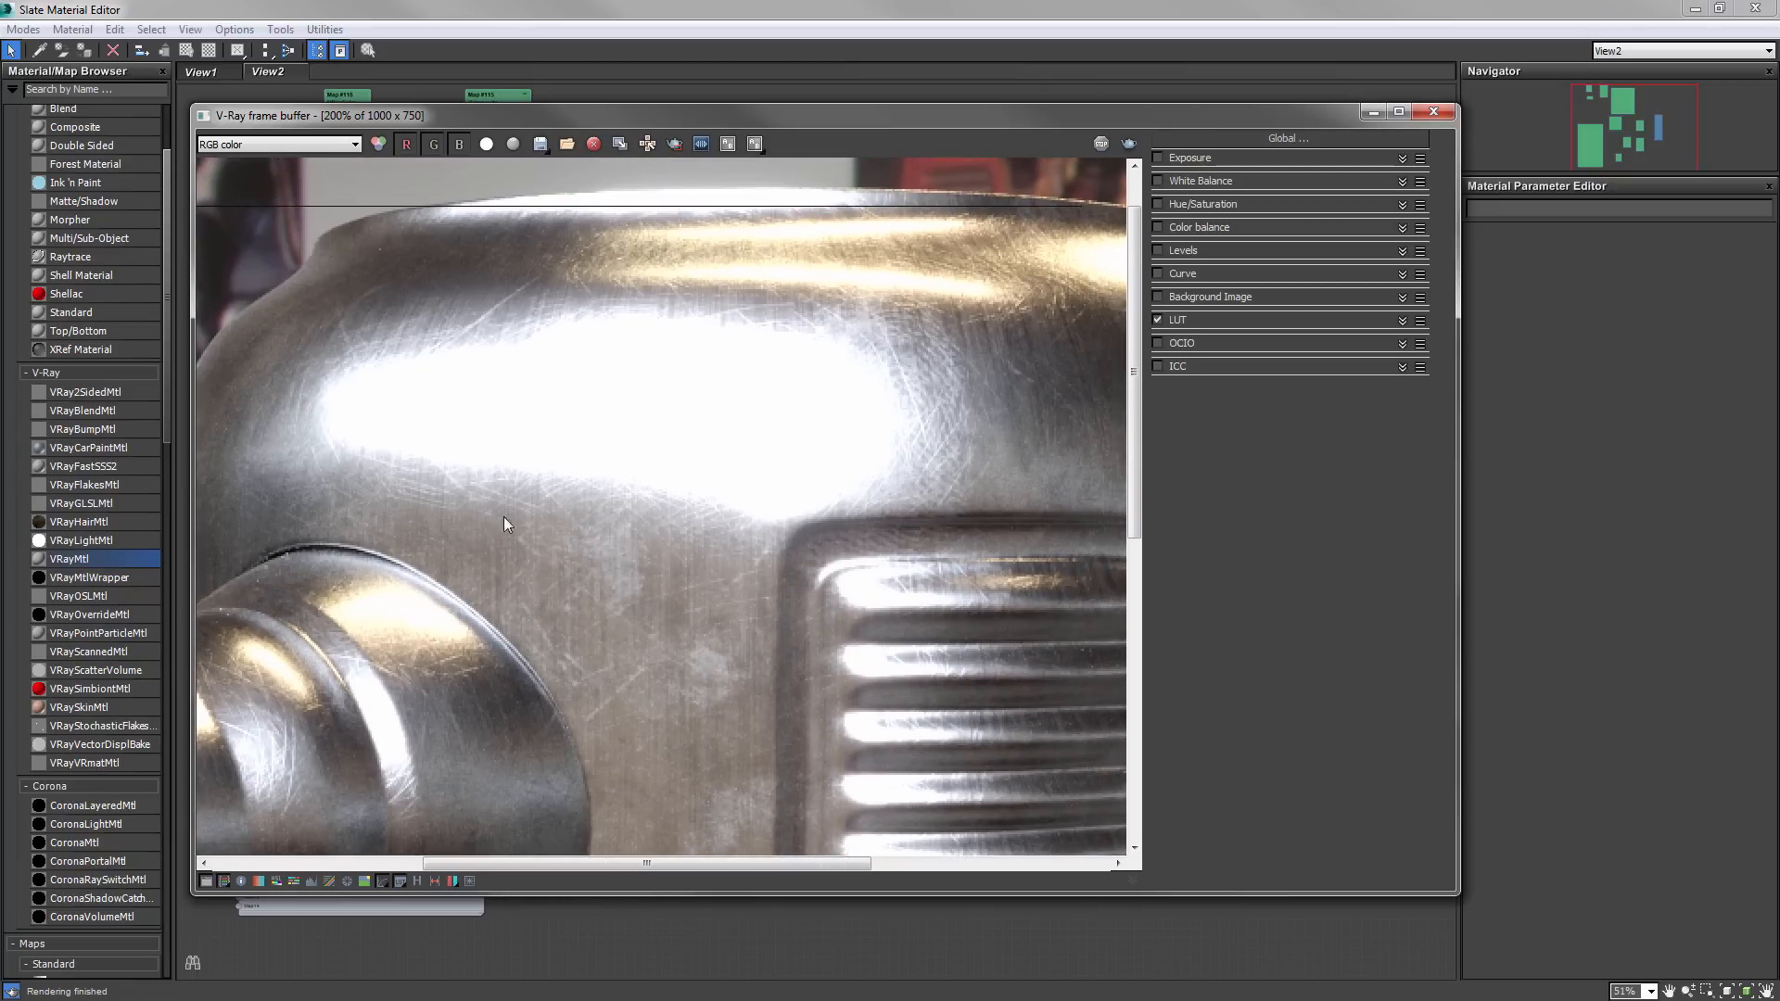
pyautogui.moveTo(548, 684); pyautogui.dragTo(875, 519, button='middle')
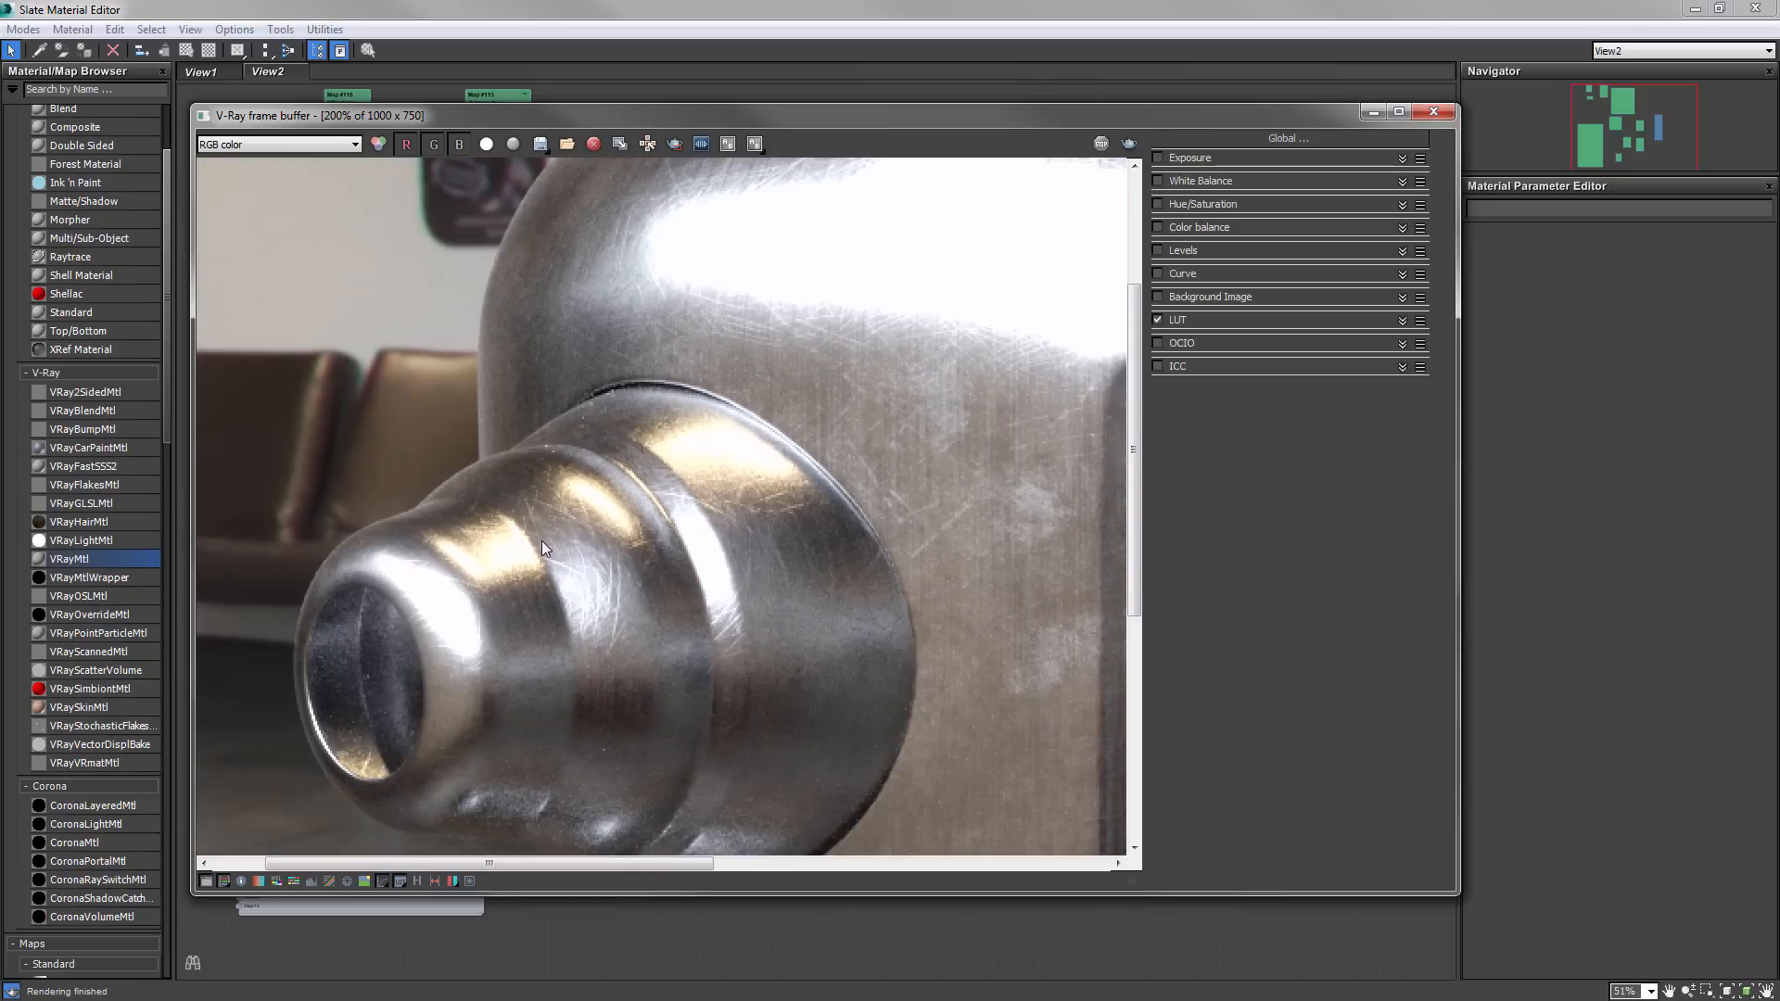
pyautogui.moveTo(1117, 640); pyautogui.dragTo(353, 593, button='middle')
pyautogui.moveTo(720, 549); pyautogui.dragTo(700, 522, button='middle')
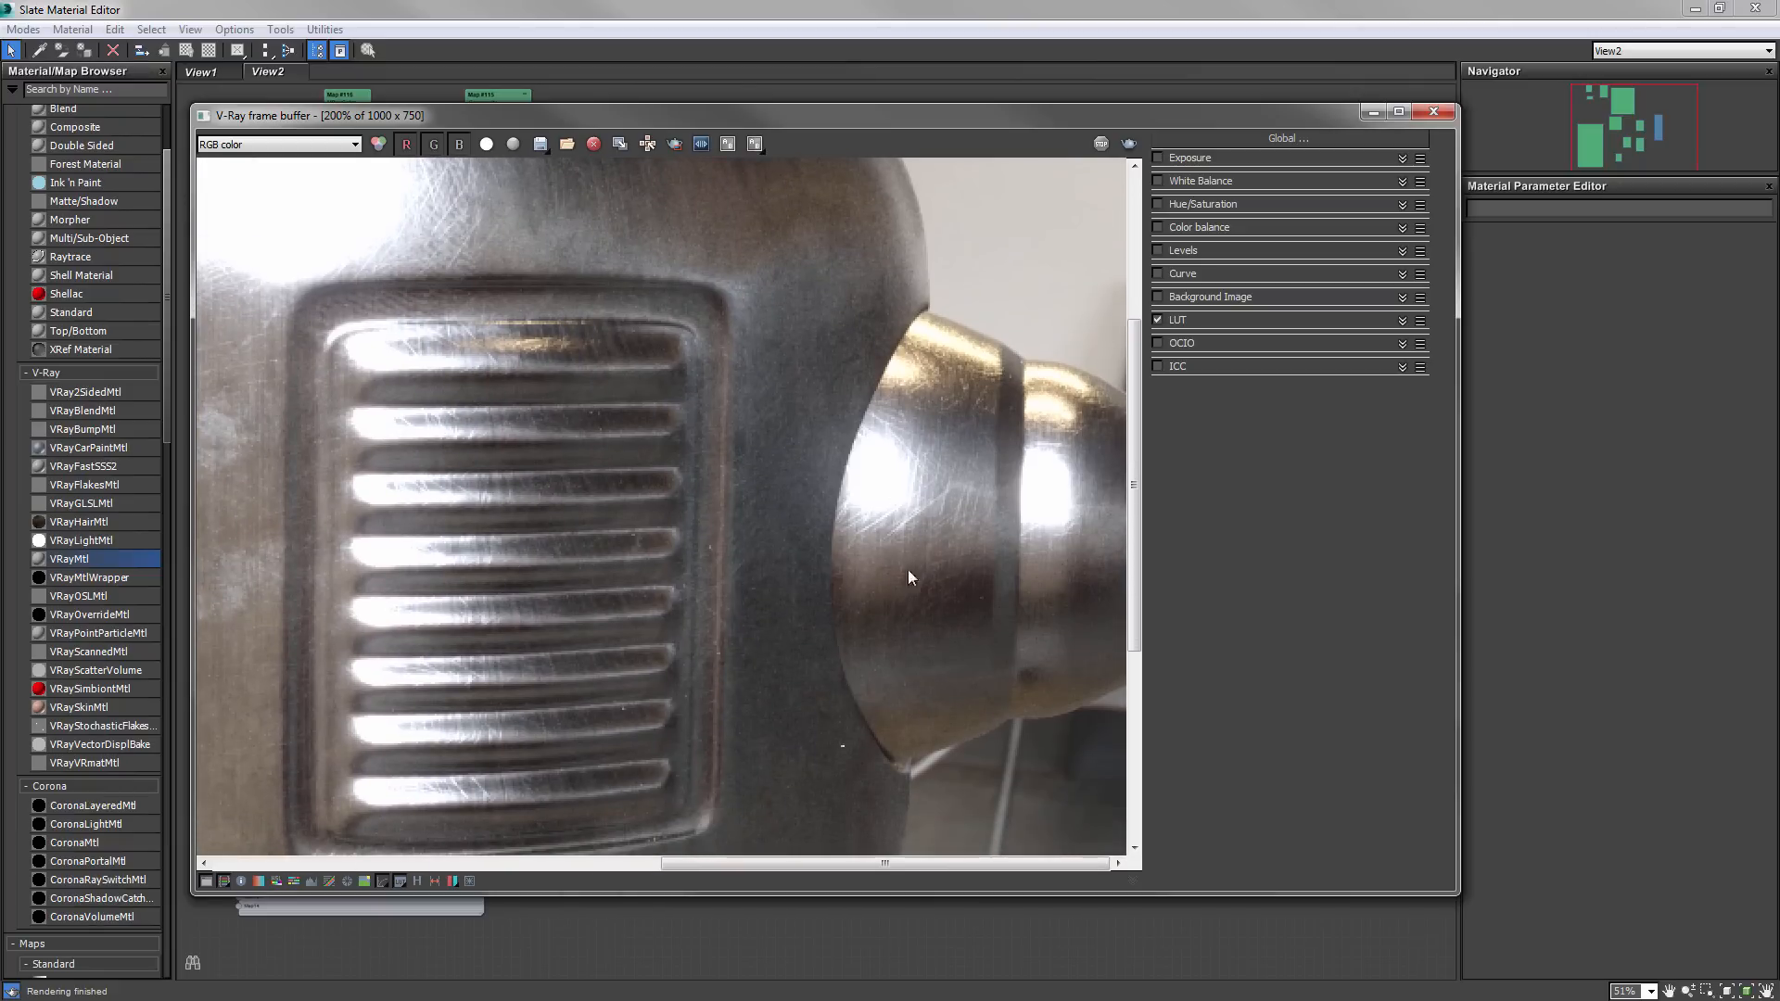
pyautogui.scroll(1, 799, 686)
pyautogui.scroll(-1, 972, 510)
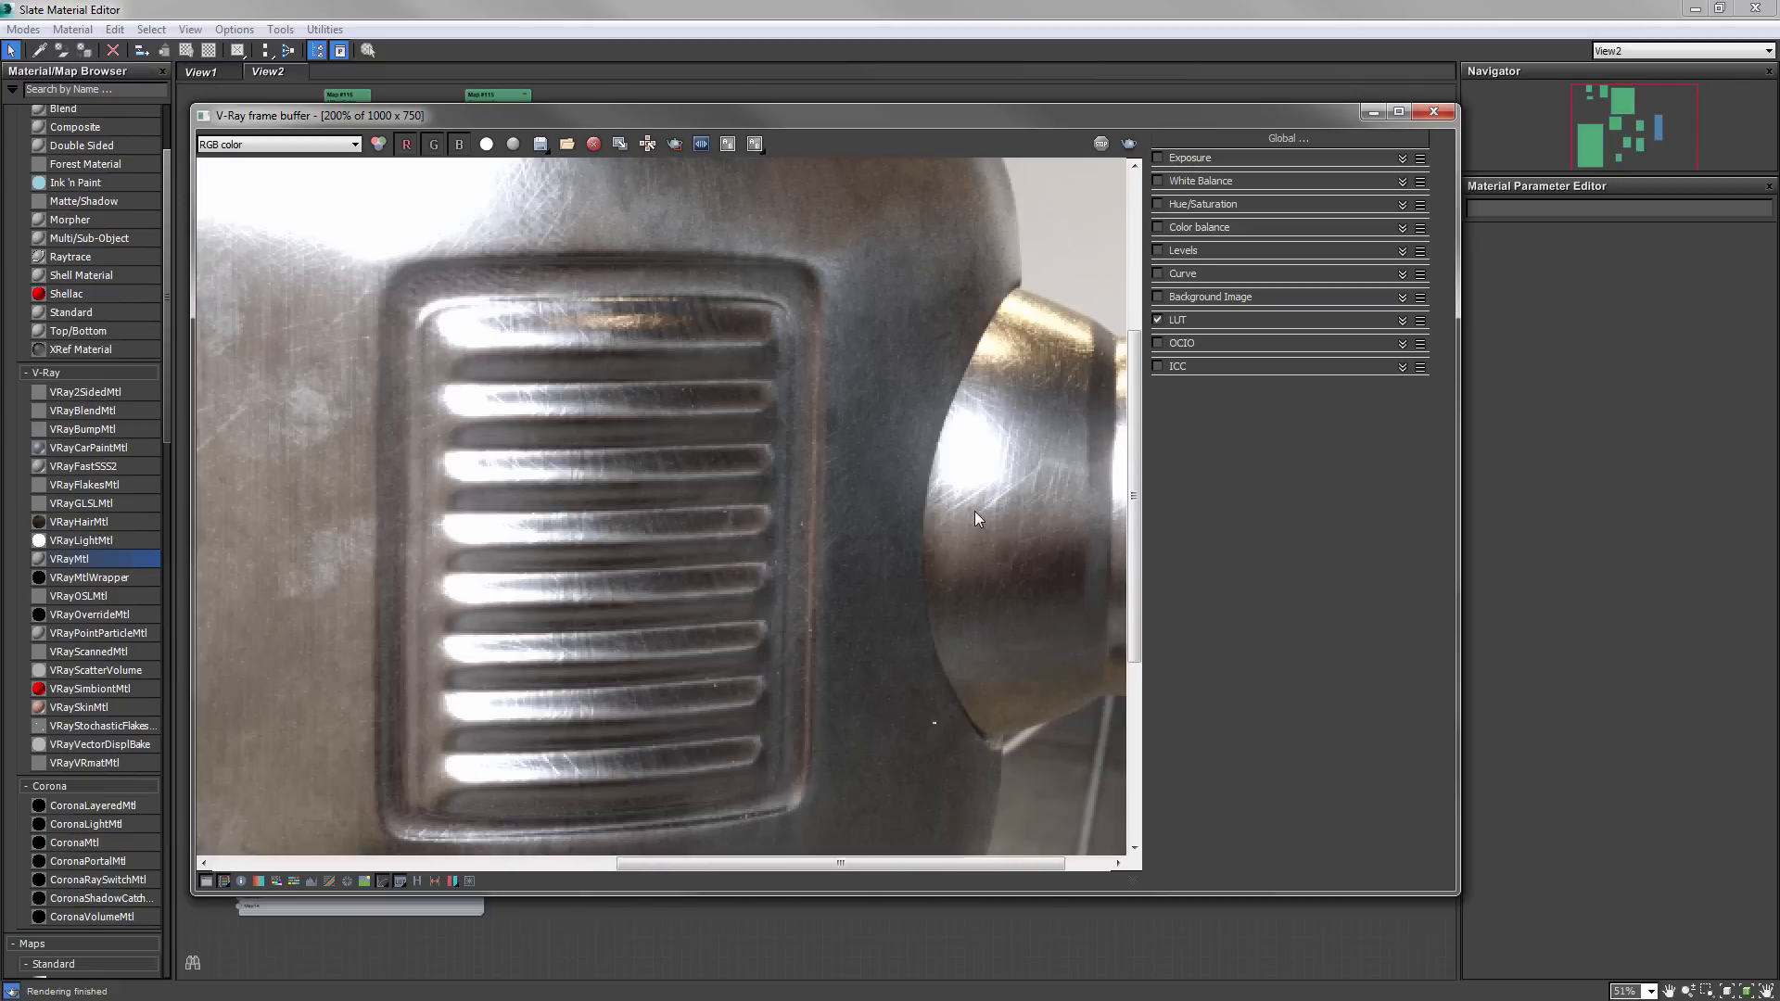
pyautogui.scroll(-2, 749, 450)
pyautogui.scroll(2, 687, 558)
pyautogui.scroll(-1, 834, 306)
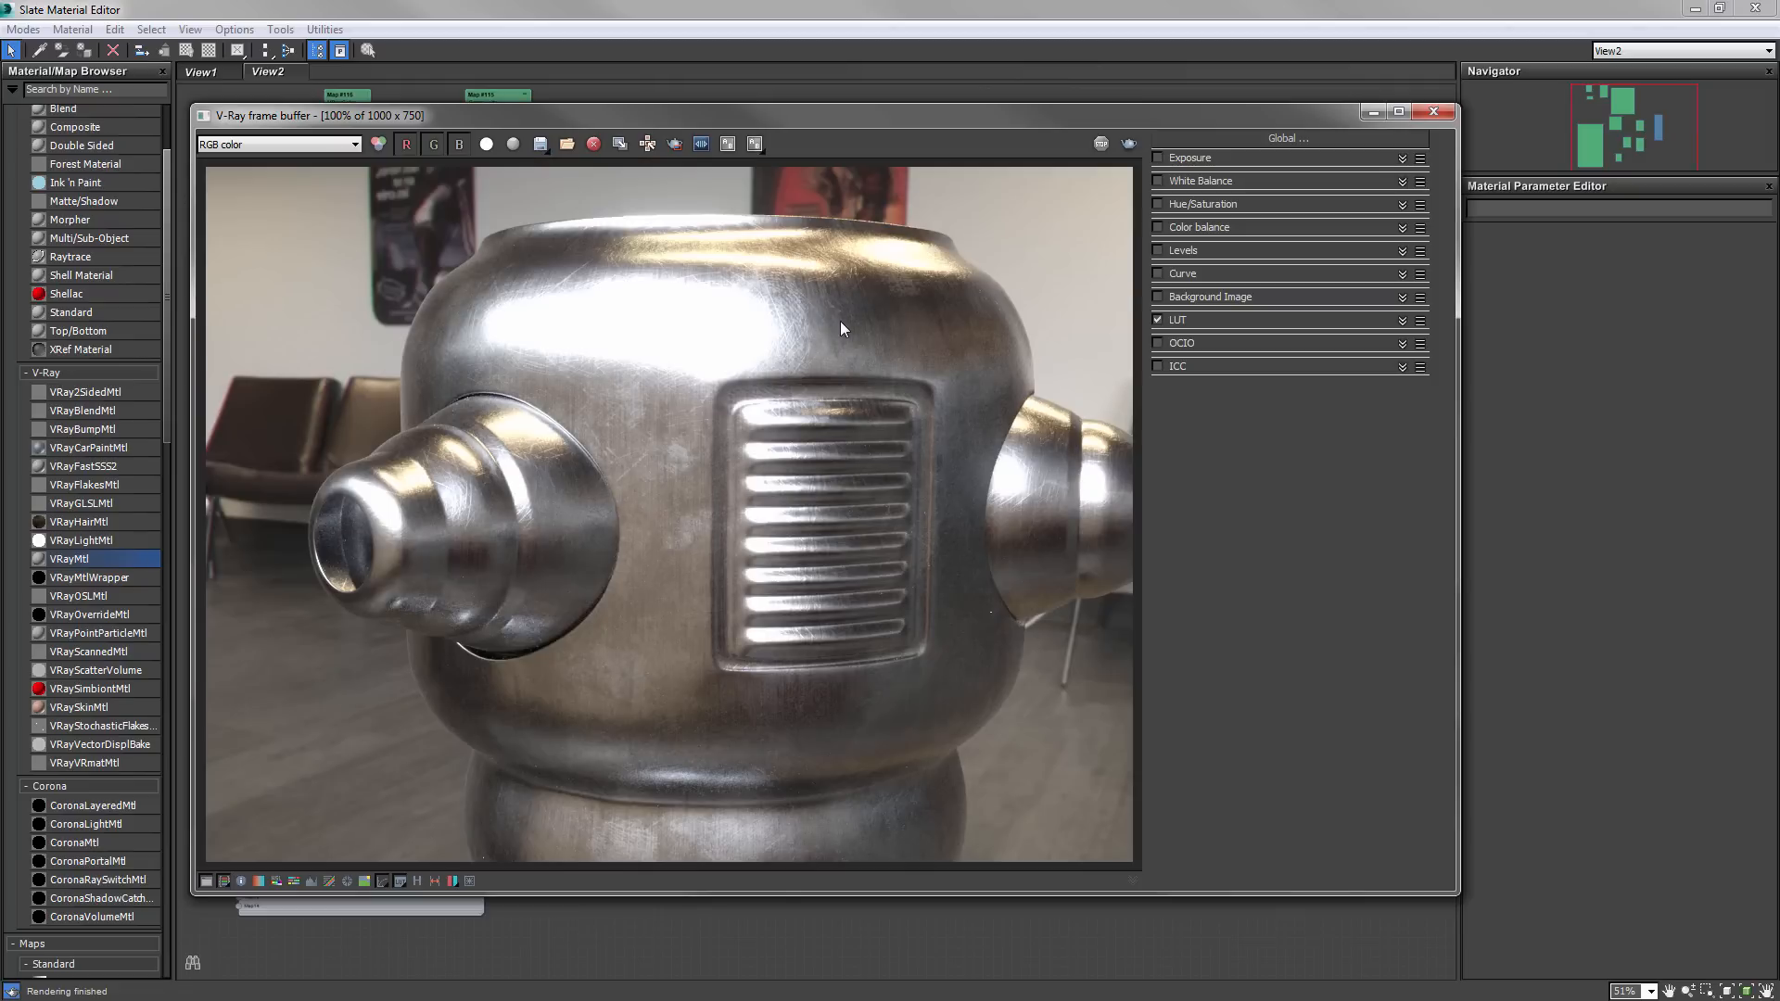
# - Turn the exposure correction back on in the frame buffer and examine the highlights and arm sockets up close
pyautogui.click(1157, 158)
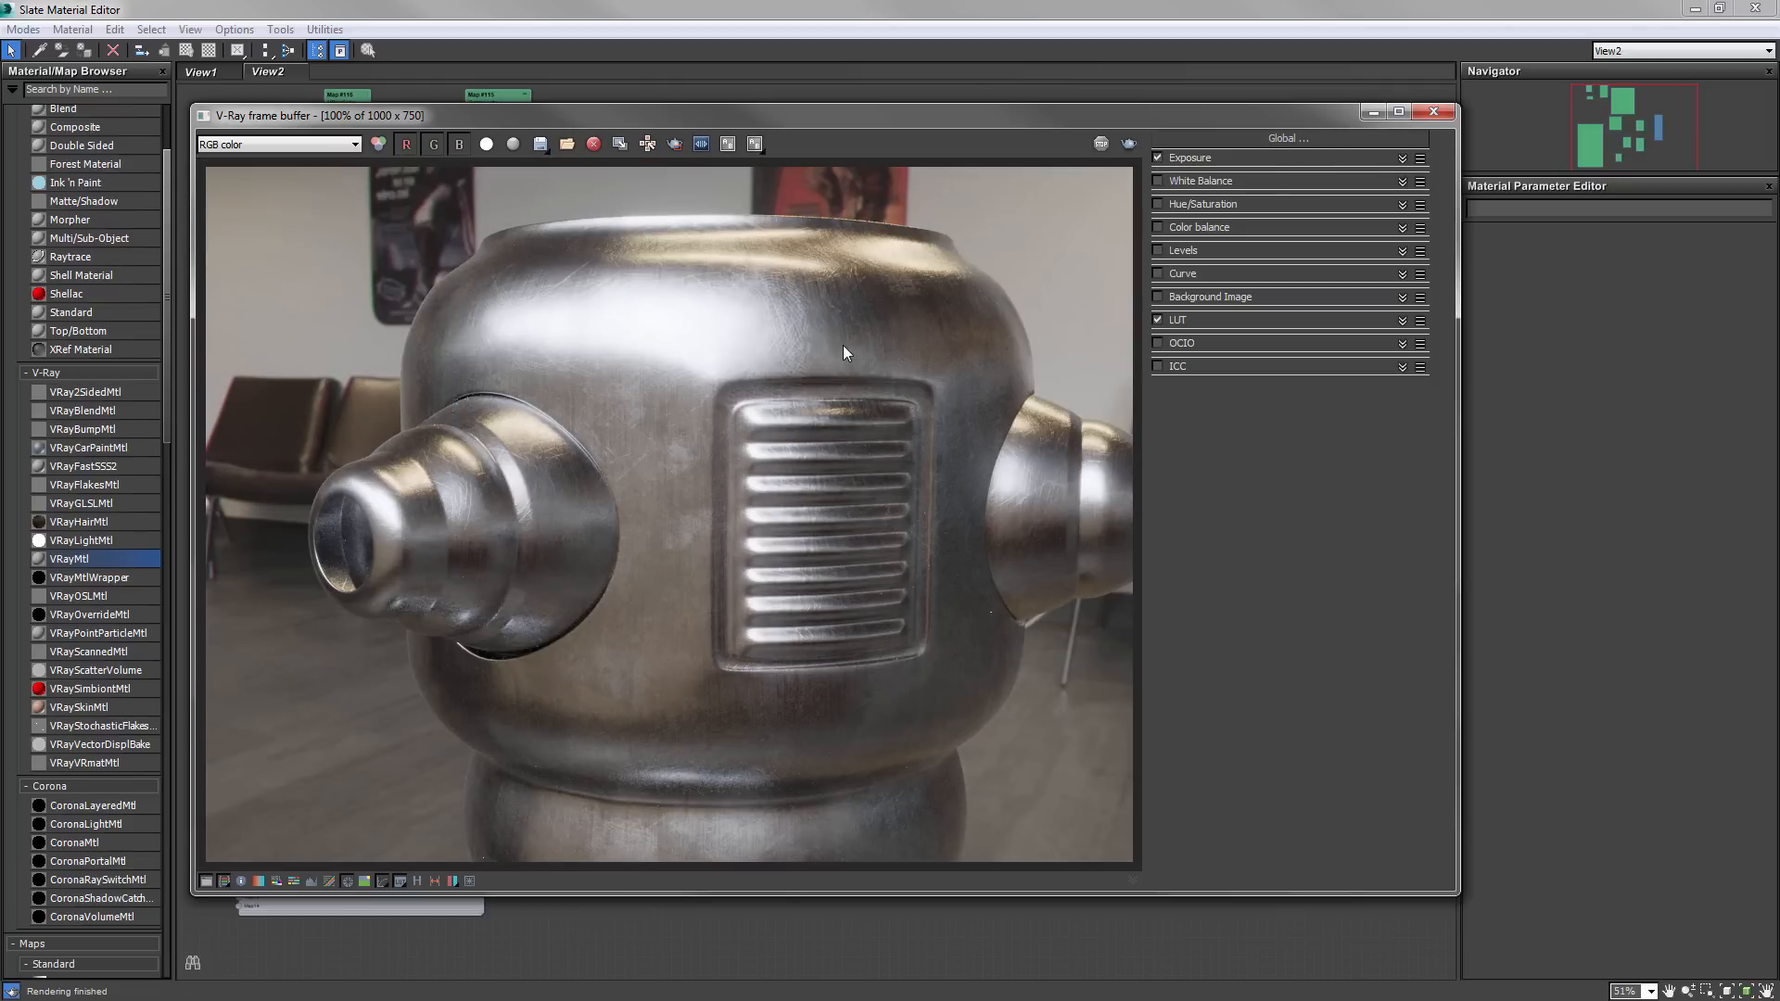
pyautogui.scroll(2, 753, 314)
pyautogui.moveTo(723, 585); pyautogui.dragTo(990, 553, button='middle')
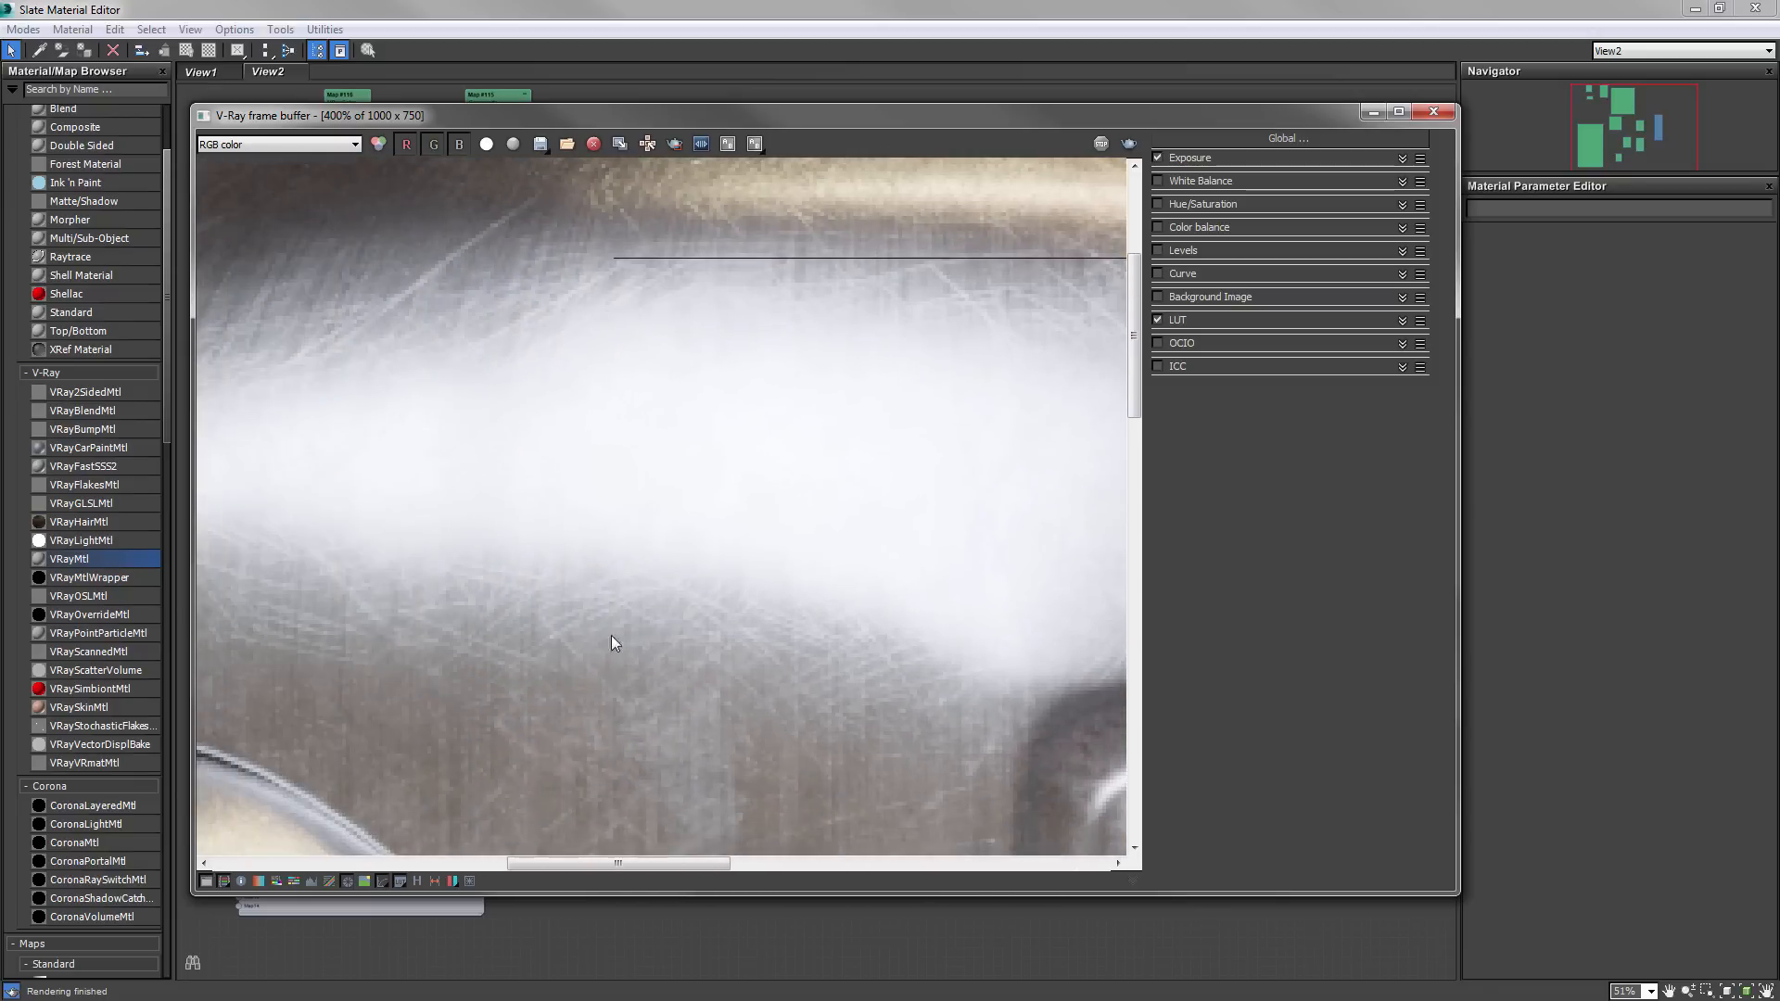
pyautogui.moveTo(610, 636); pyautogui.dragTo(808, 629, button='middle')
pyautogui.scroll(-4, 695, 544)
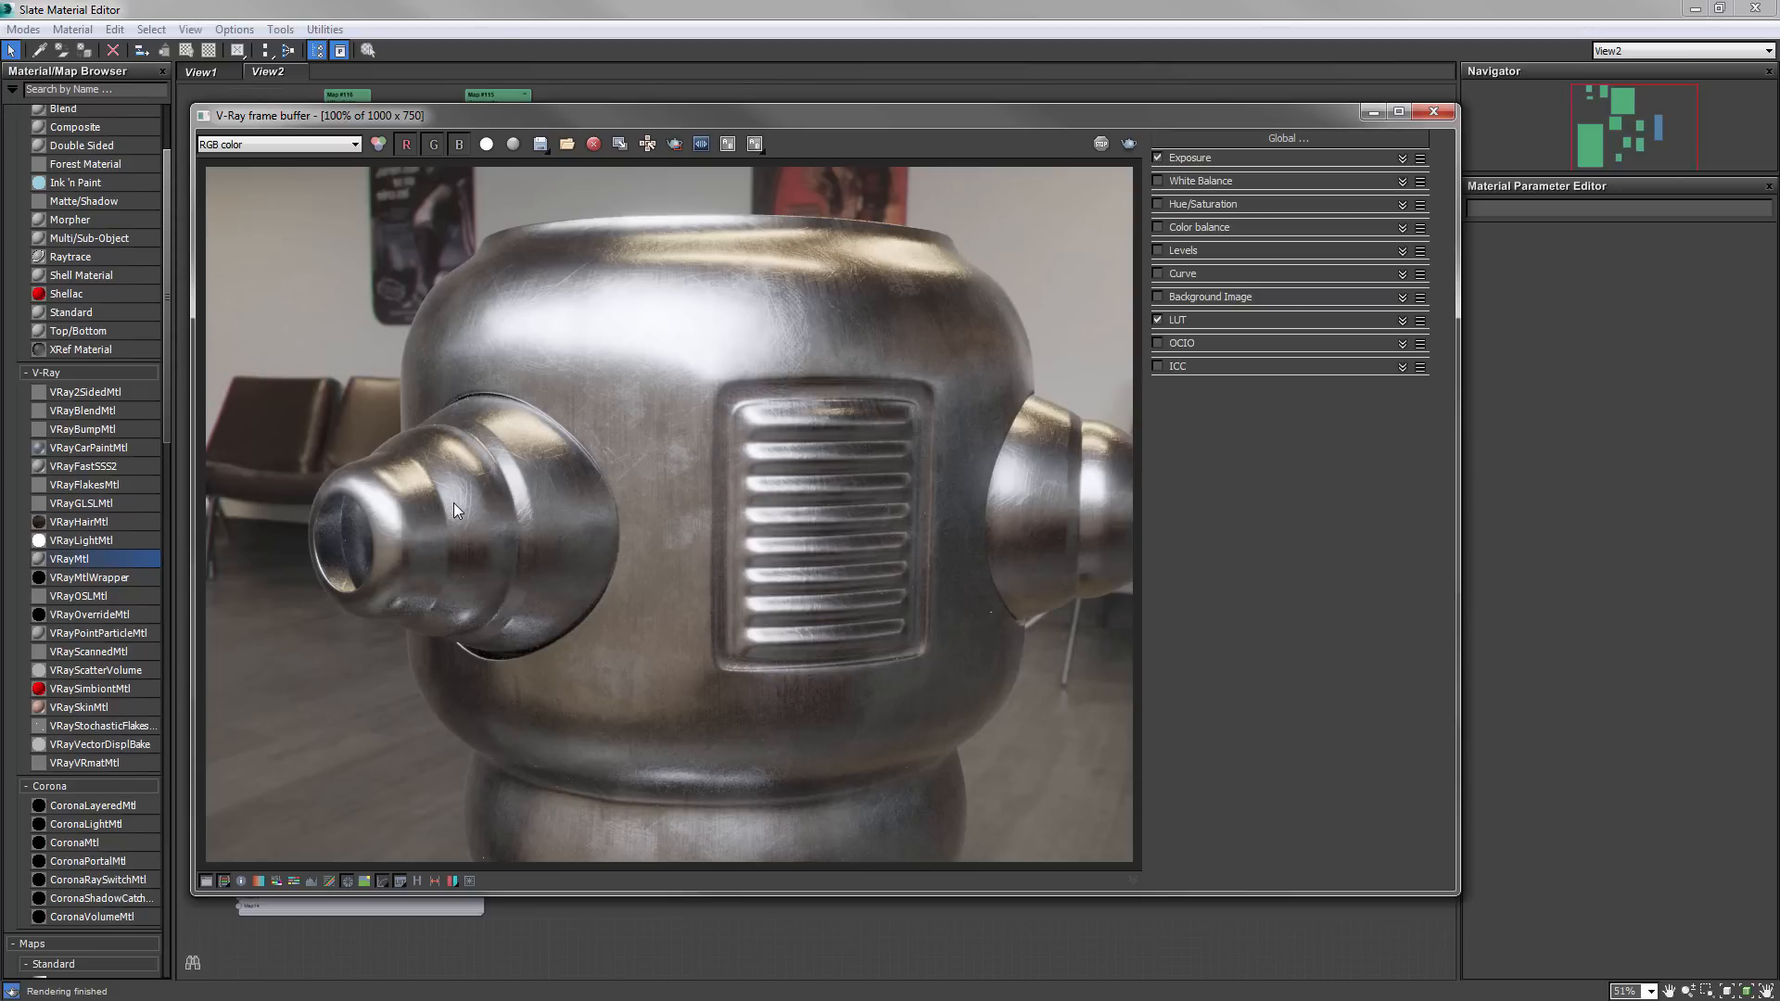
pyautogui.scroll(2, 453, 503)
pyautogui.scroll(-1, 453, 502)
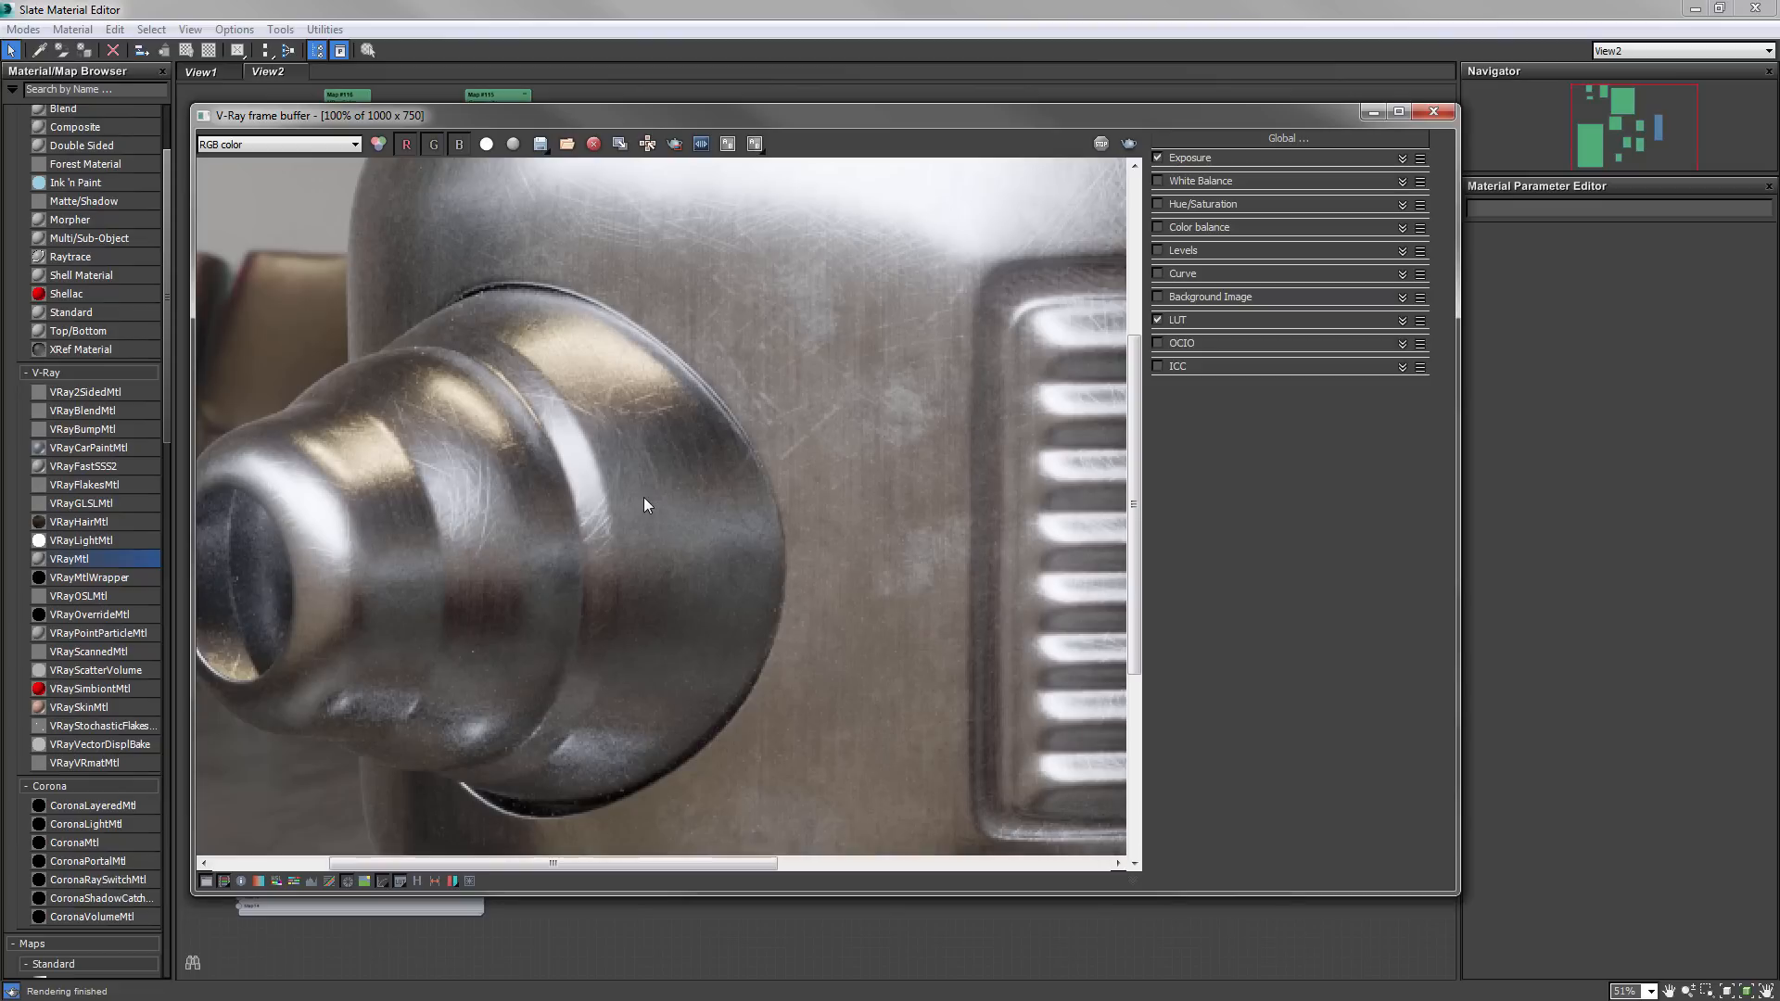
pyautogui.scroll(-1, 644, 497)
pyautogui.scroll(2, 1057, 491)
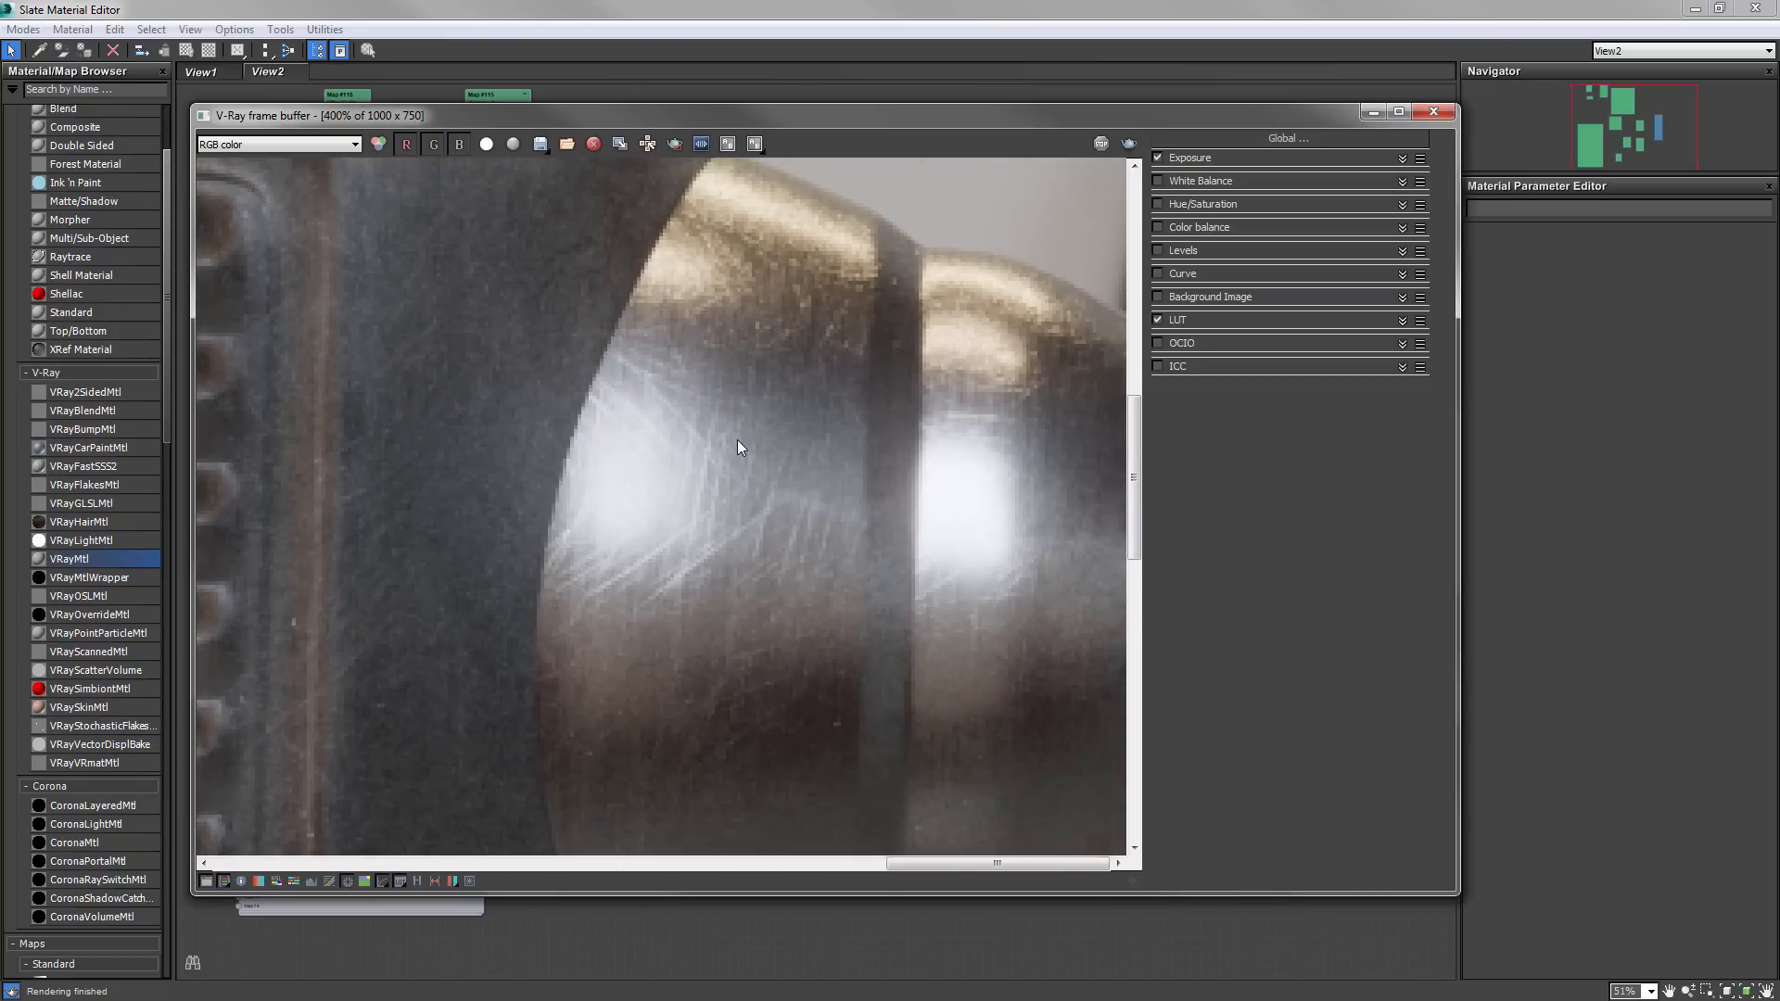
pyautogui.scroll(-1, 652, 471)
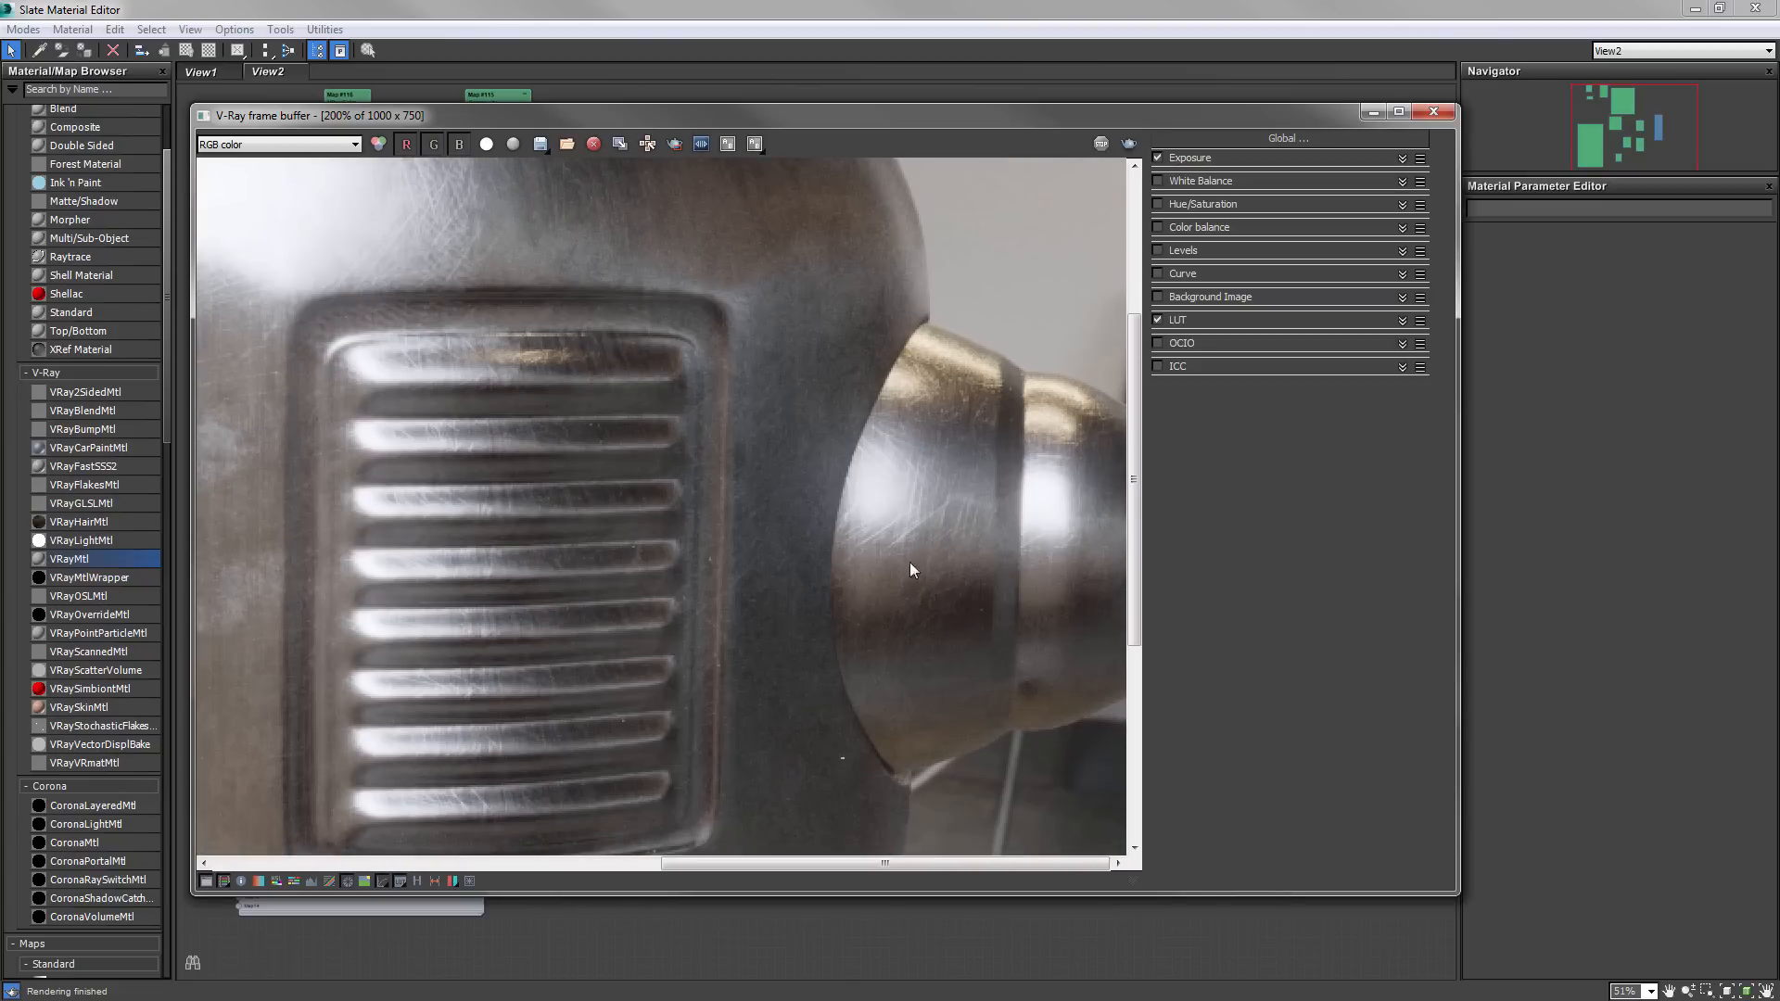
pyautogui.scroll(-1, 953, 545)
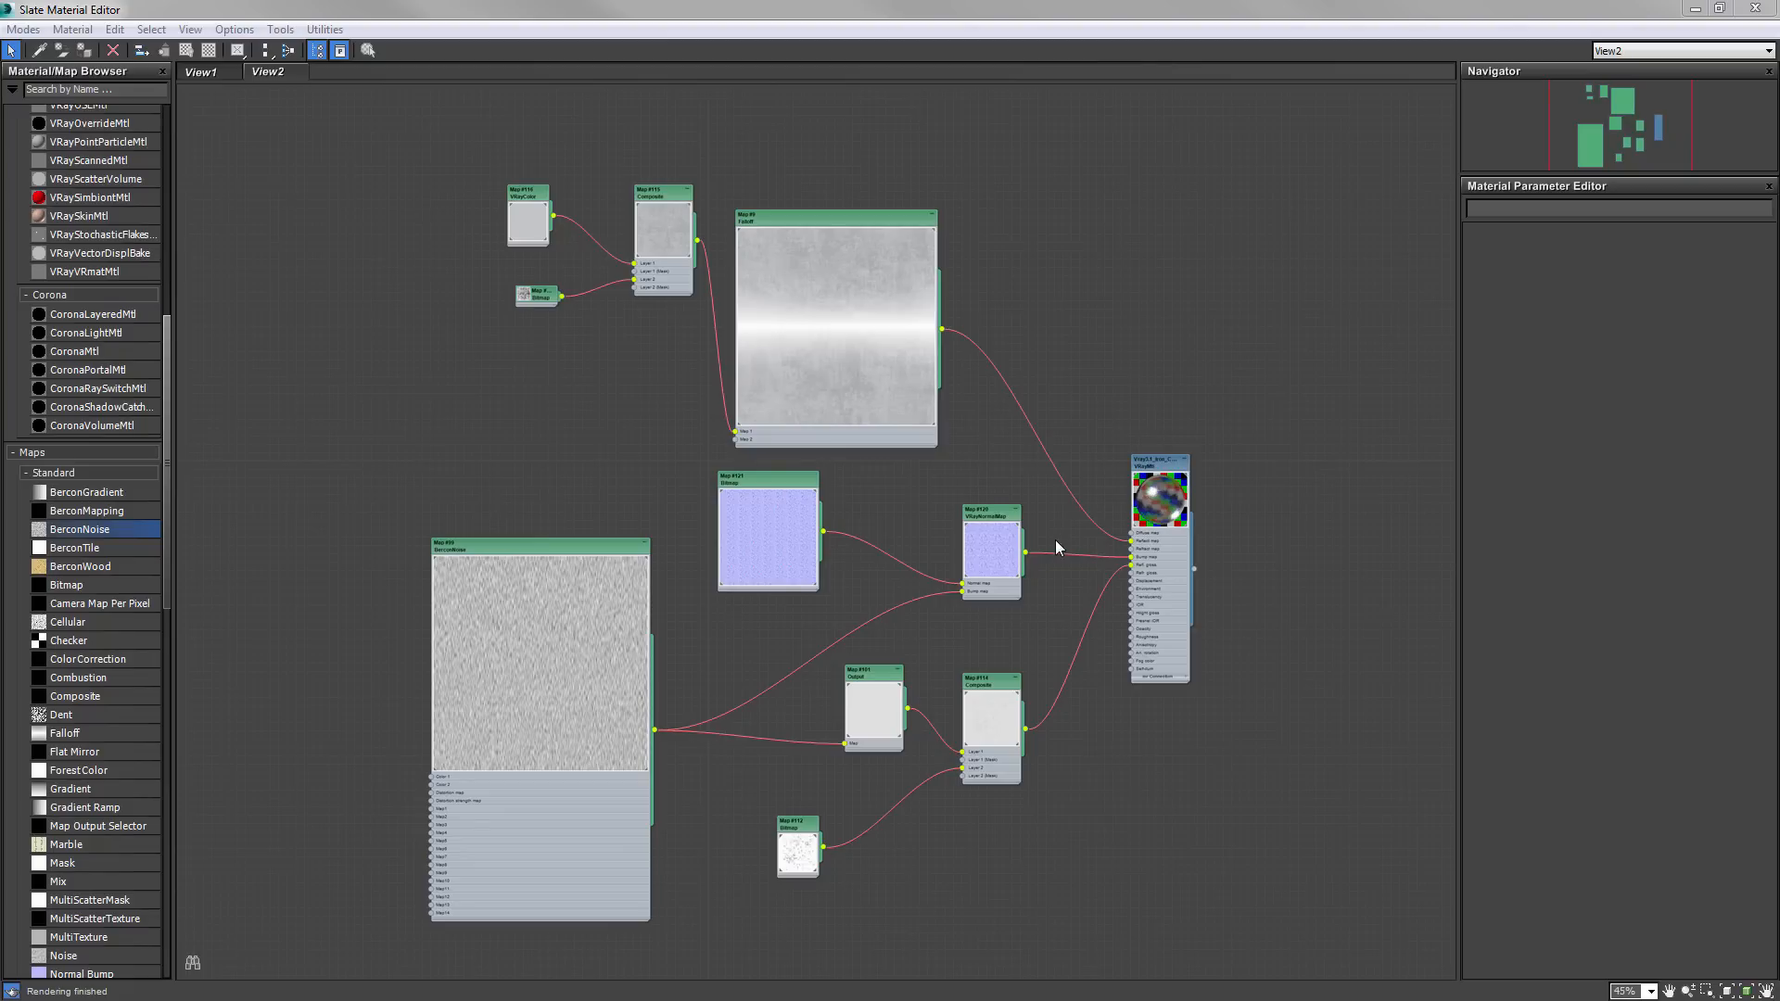
# - Add a VRayBlendMtl beside the iron material and connect the iron VRayMtl to its Base input
pyautogui.moveTo(1015, 511); pyautogui.dragTo(916, 465, button='middle')
pyautogui.moveTo(165, 547); pyautogui.dragTo(183, 217)
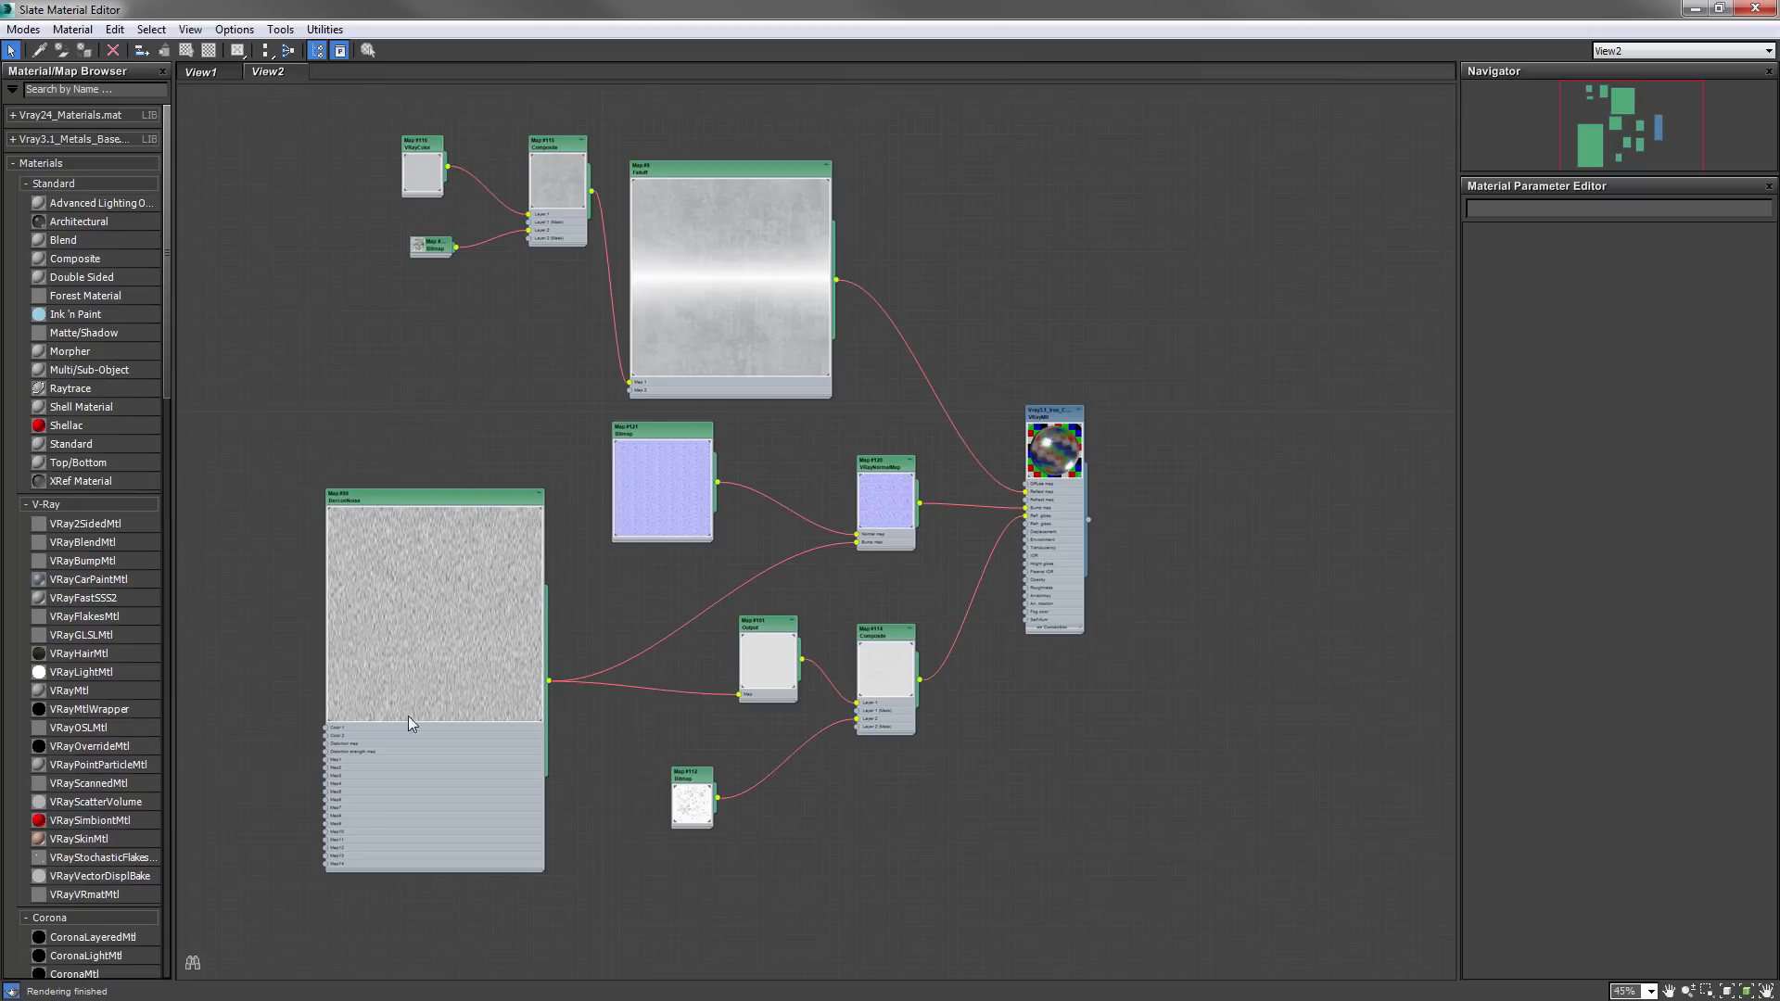
pyautogui.moveTo(1049, 424); pyautogui.dragTo(1065, 425)
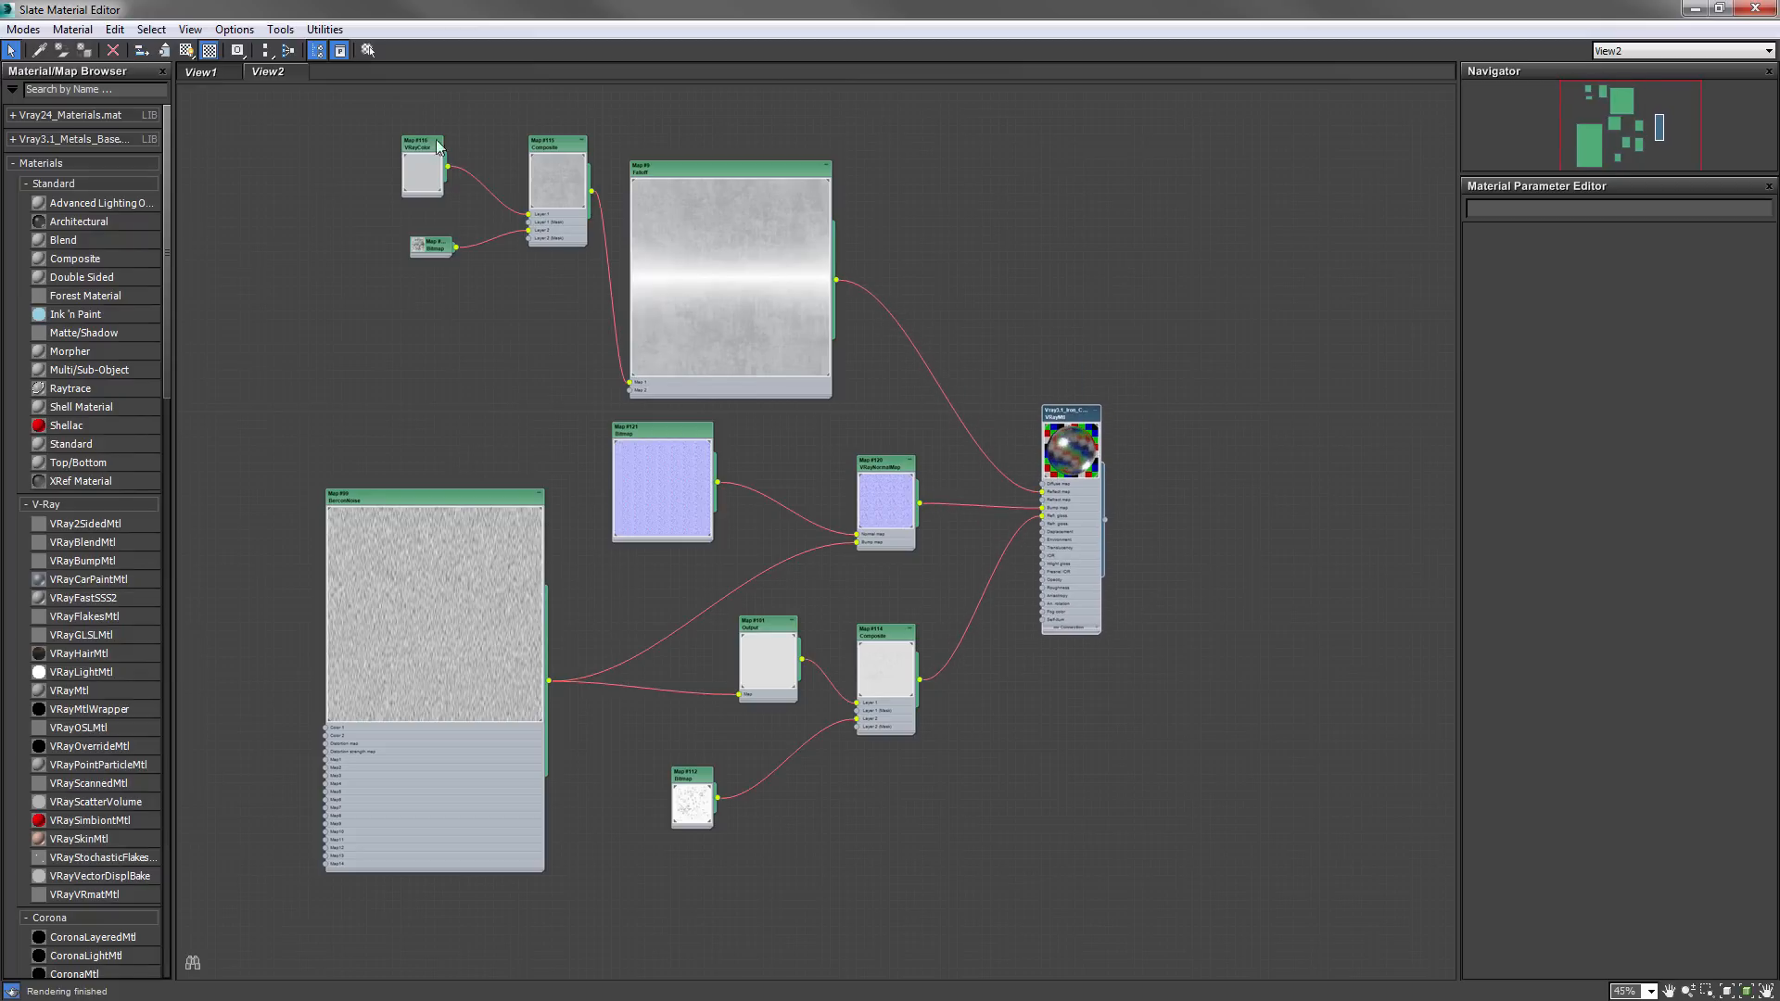
pyautogui.moveTo(72, 543); pyautogui.dragTo(632, 571)
pyautogui.moveTo(1298, 521); pyautogui.dragTo(1299, 521)
pyautogui.scroll(2, 1104, 516)
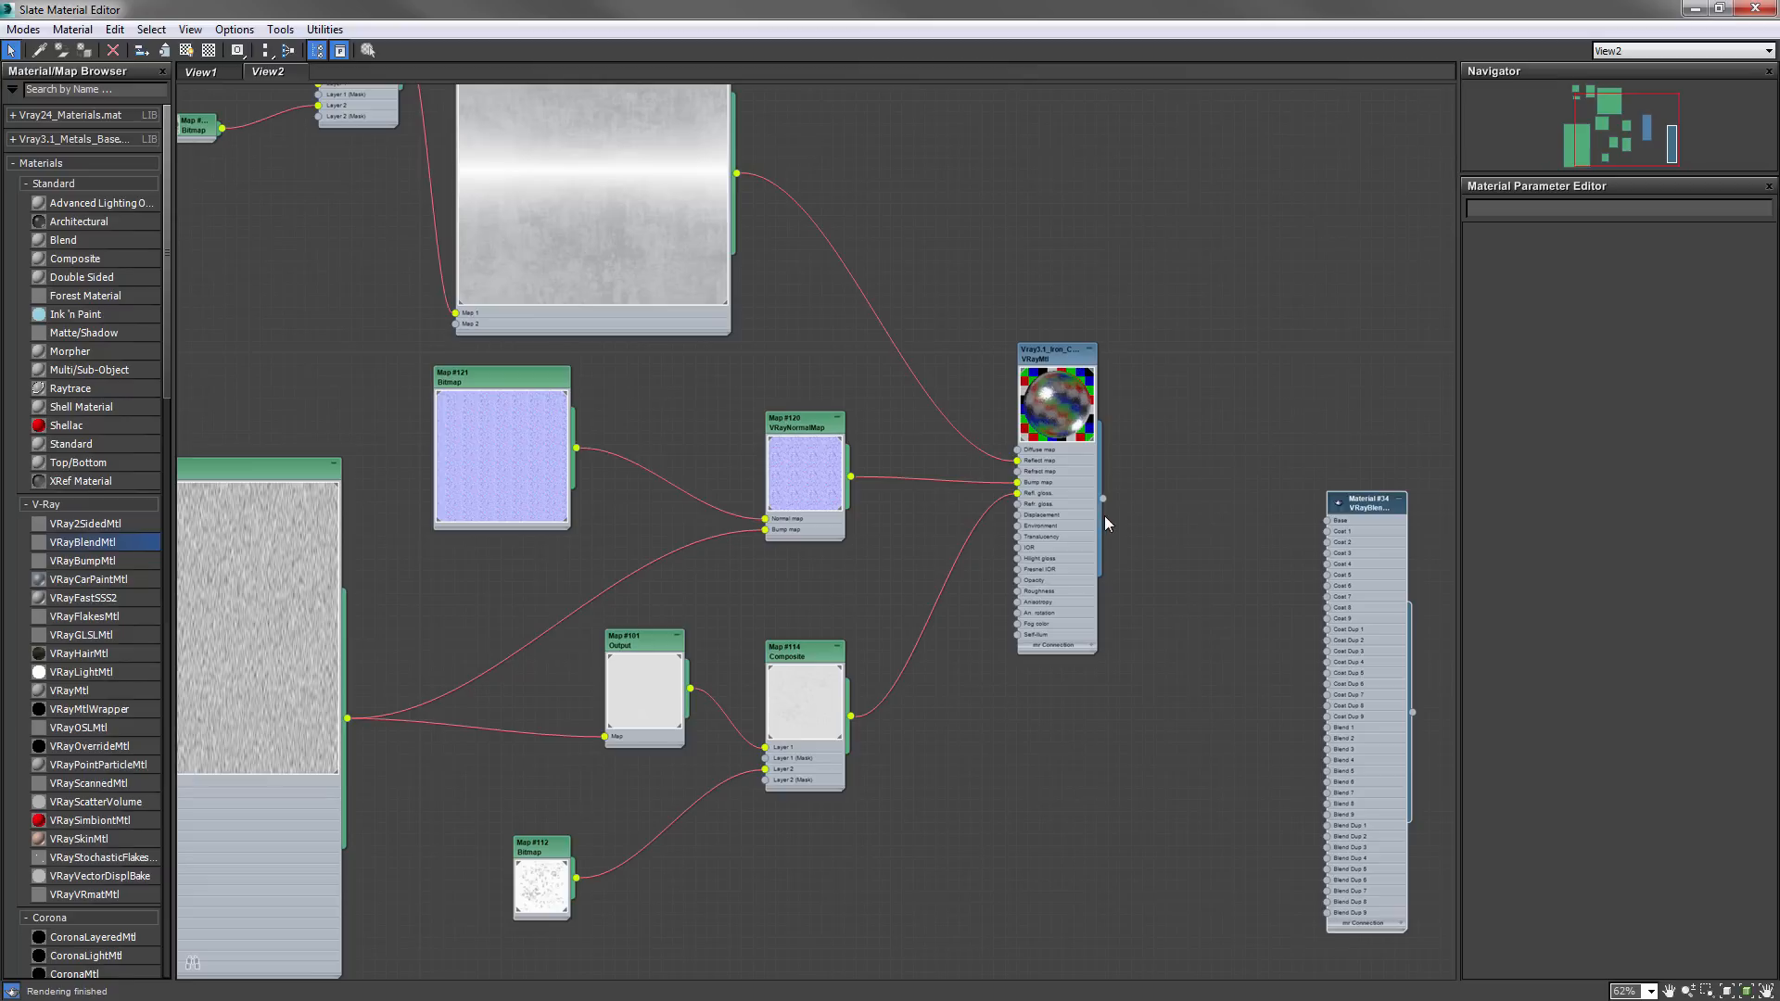
pyautogui.moveTo(1103, 496); pyautogui.dragTo(1327, 521)
# - Add a new VRayMtl below the iron material, open its parameters and enlarge its preview
pyautogui.moveTo(1359, 575); pyautogui.dragTo(1217, 438, button='middle')
pyautogui.moveTo(119, 694); pyautogui.dragTo(918, 568)
pyautogui.doubleClick(897, 572)
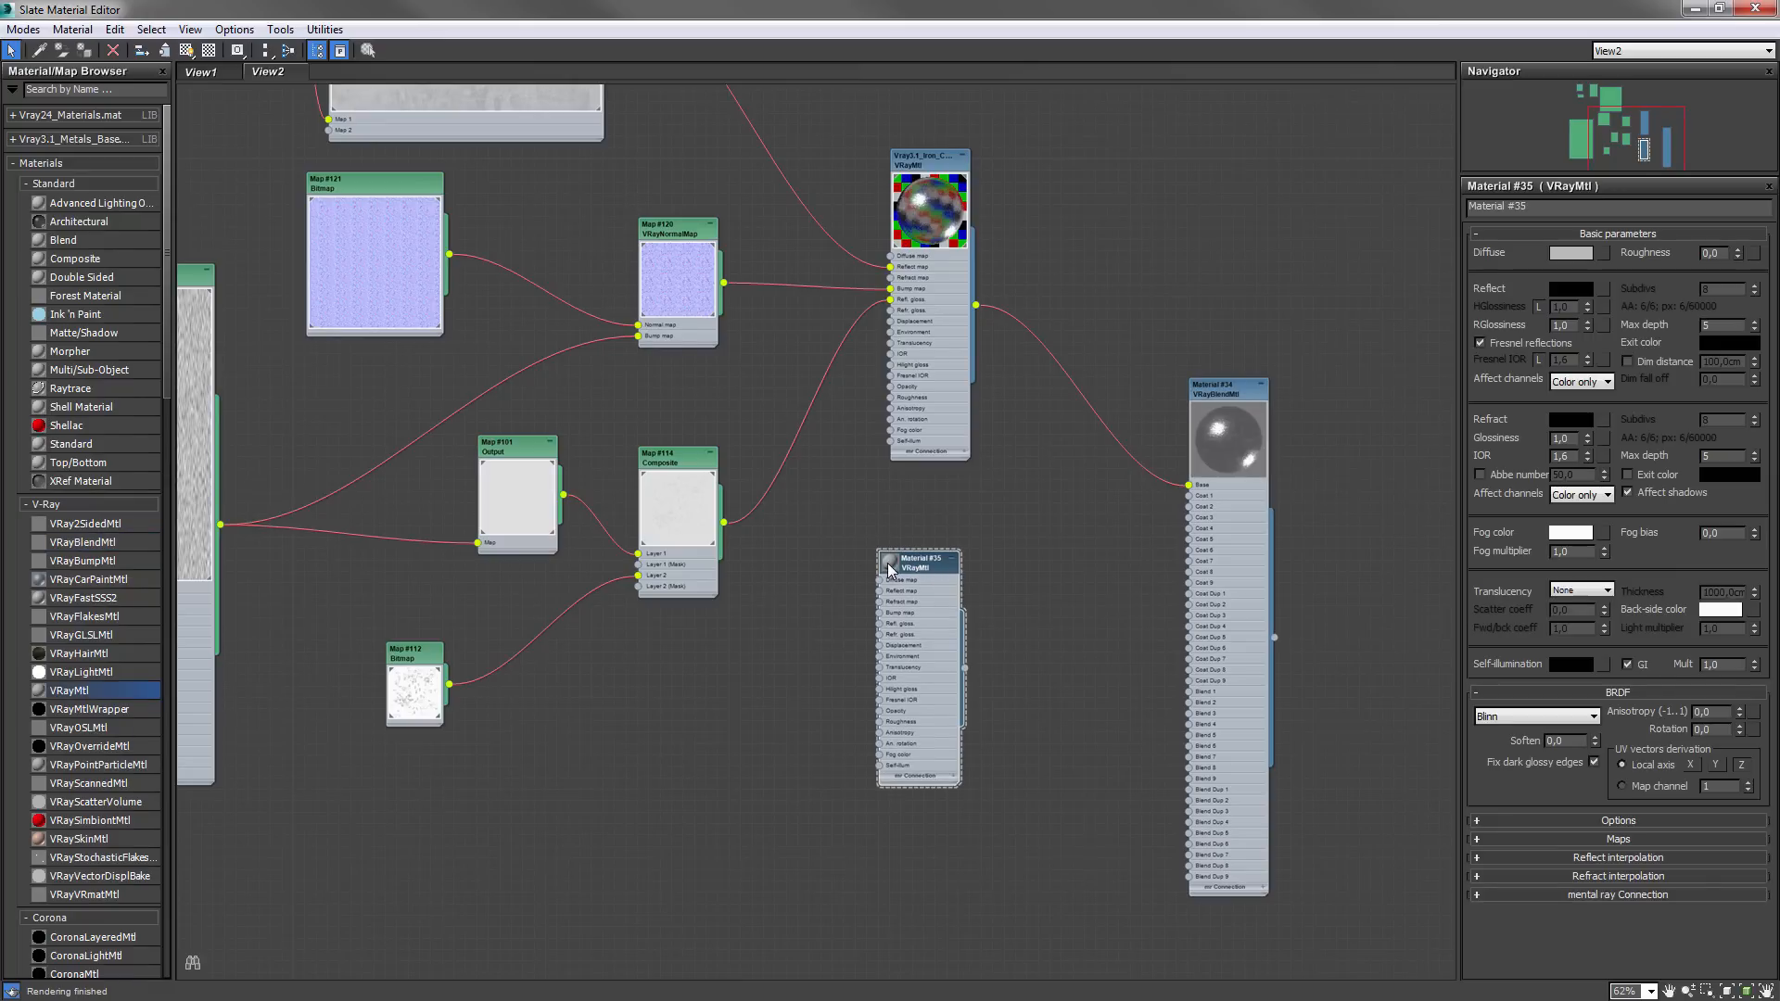
pyautogui.doubleClick(887, 565)
pyautogui.click(1566, 255)
pyautogui.click(716, 276)
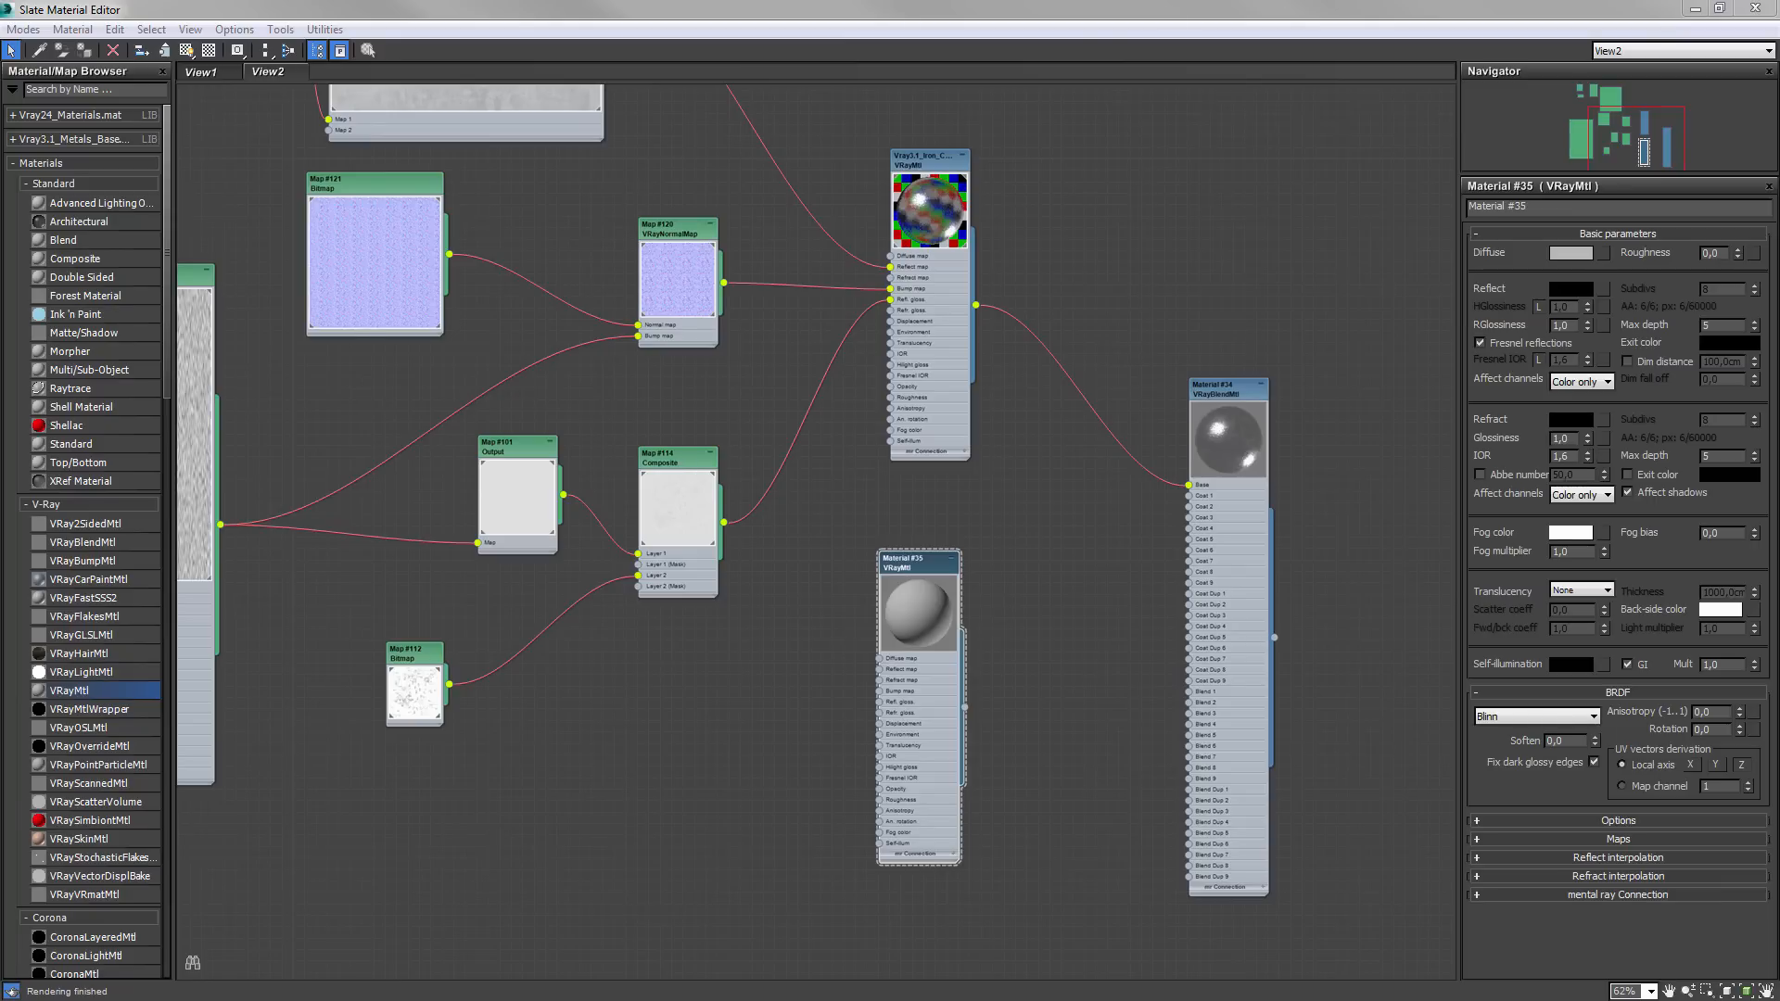
# - Add Metal_Black_.jpg as a Bitmap node beside the new VRayMtl and view its full image
pyautogui.doubleClick(760, 770)
pyautogui.moveTo(760, 771); pyautogui.dragTo(706, 708)
pyautogui.doubleClick(706, 708)
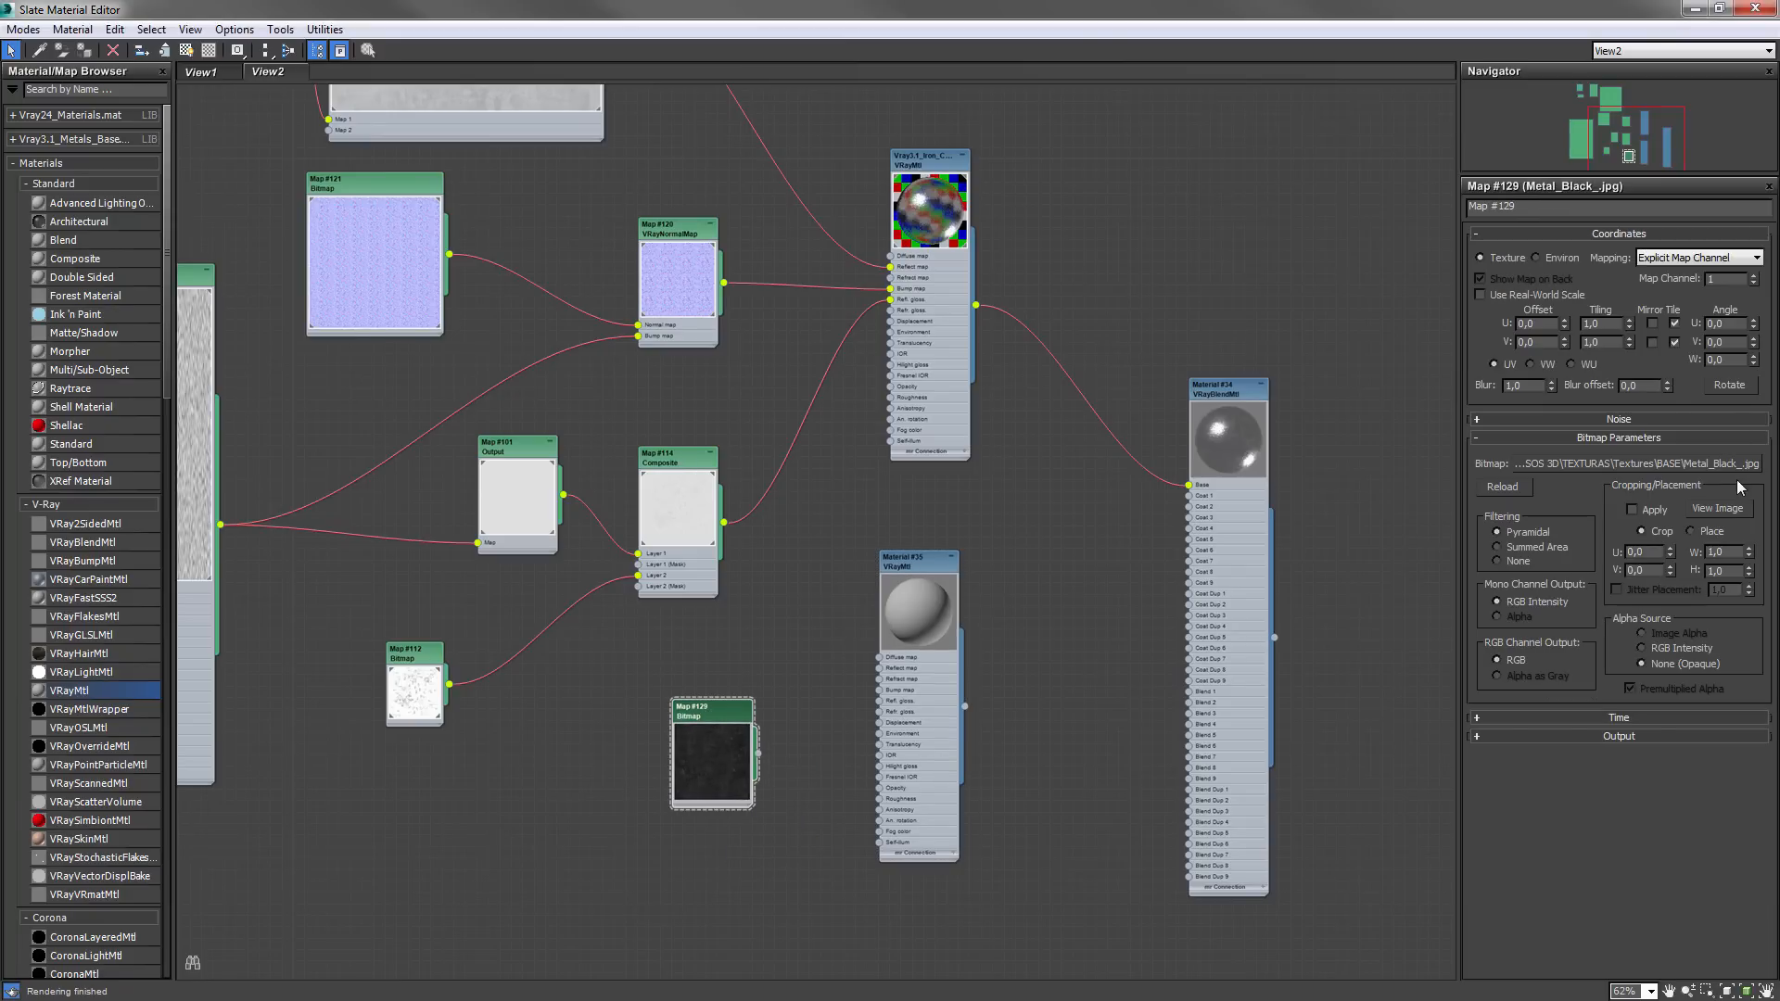
pyautogui.click(1717, 508)
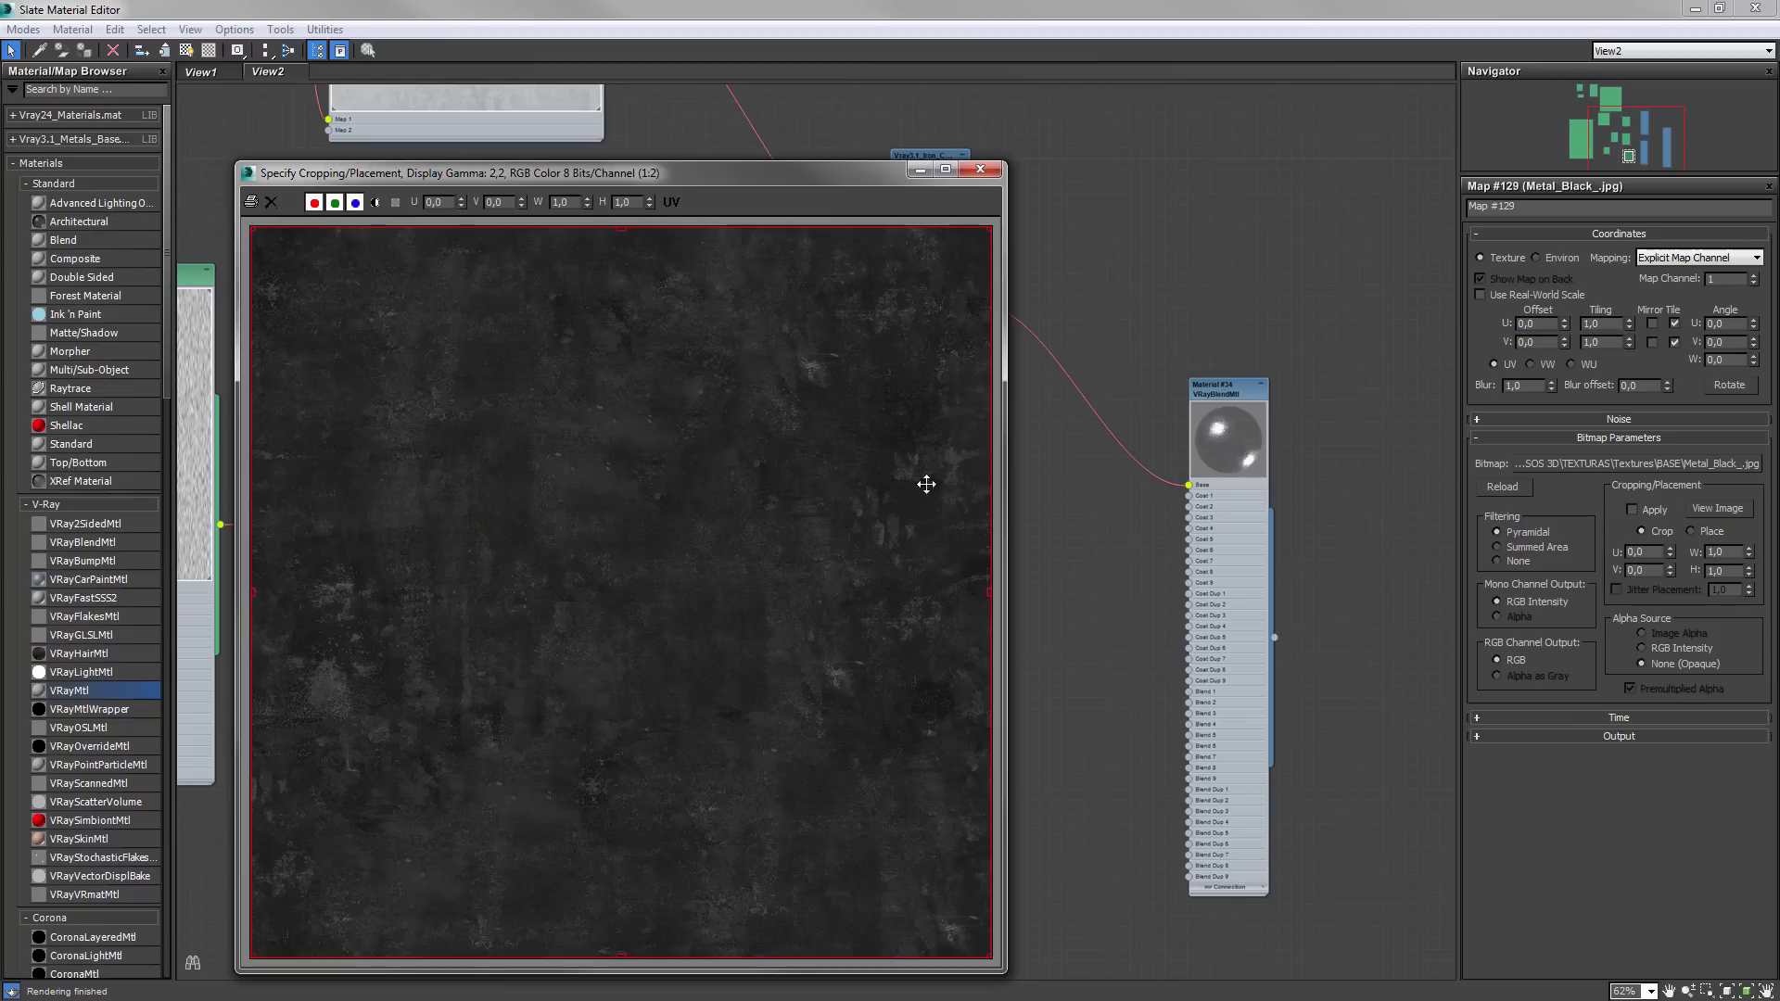
pyautogui.click(980, 169)
# - Connect the Metal_Black_.jpg bitmap to the new VRayMtl's Diffuse map and align the two nodes
pyautogui.moveTo(758, 752); pyautogui.dragTo(941, 566)
pyautogui.doubleClick(941, 566)
pyautogui.moveTo(727, 712); pyautogui.dragTo(693, 642)
pyautogui.moveTo(908, 571); pyautogui.dragTo(907, 594)
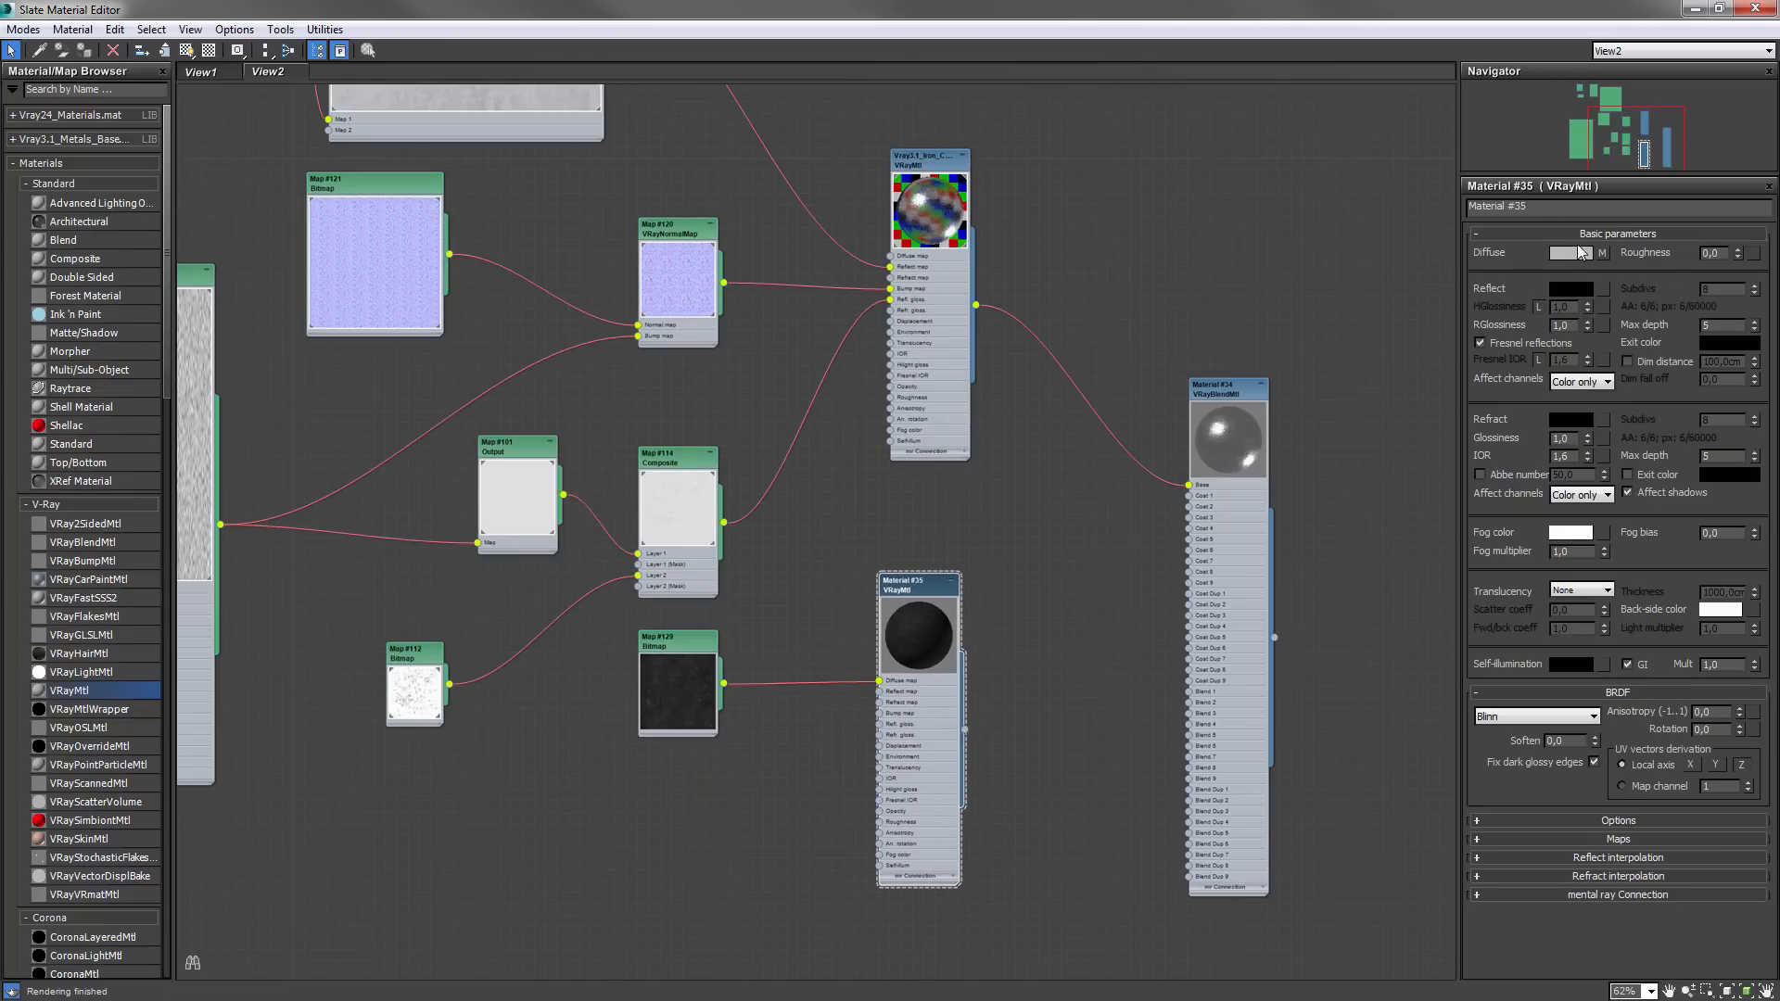
# - Set the dark material's reflection colour to white (255) and RGlossiness to 0,7, and show the checkered background in its preview
pyautogui.click(1585, 291)
pyautogui.moveTo(525, 199); pyautogui.dragTo(527, 117)
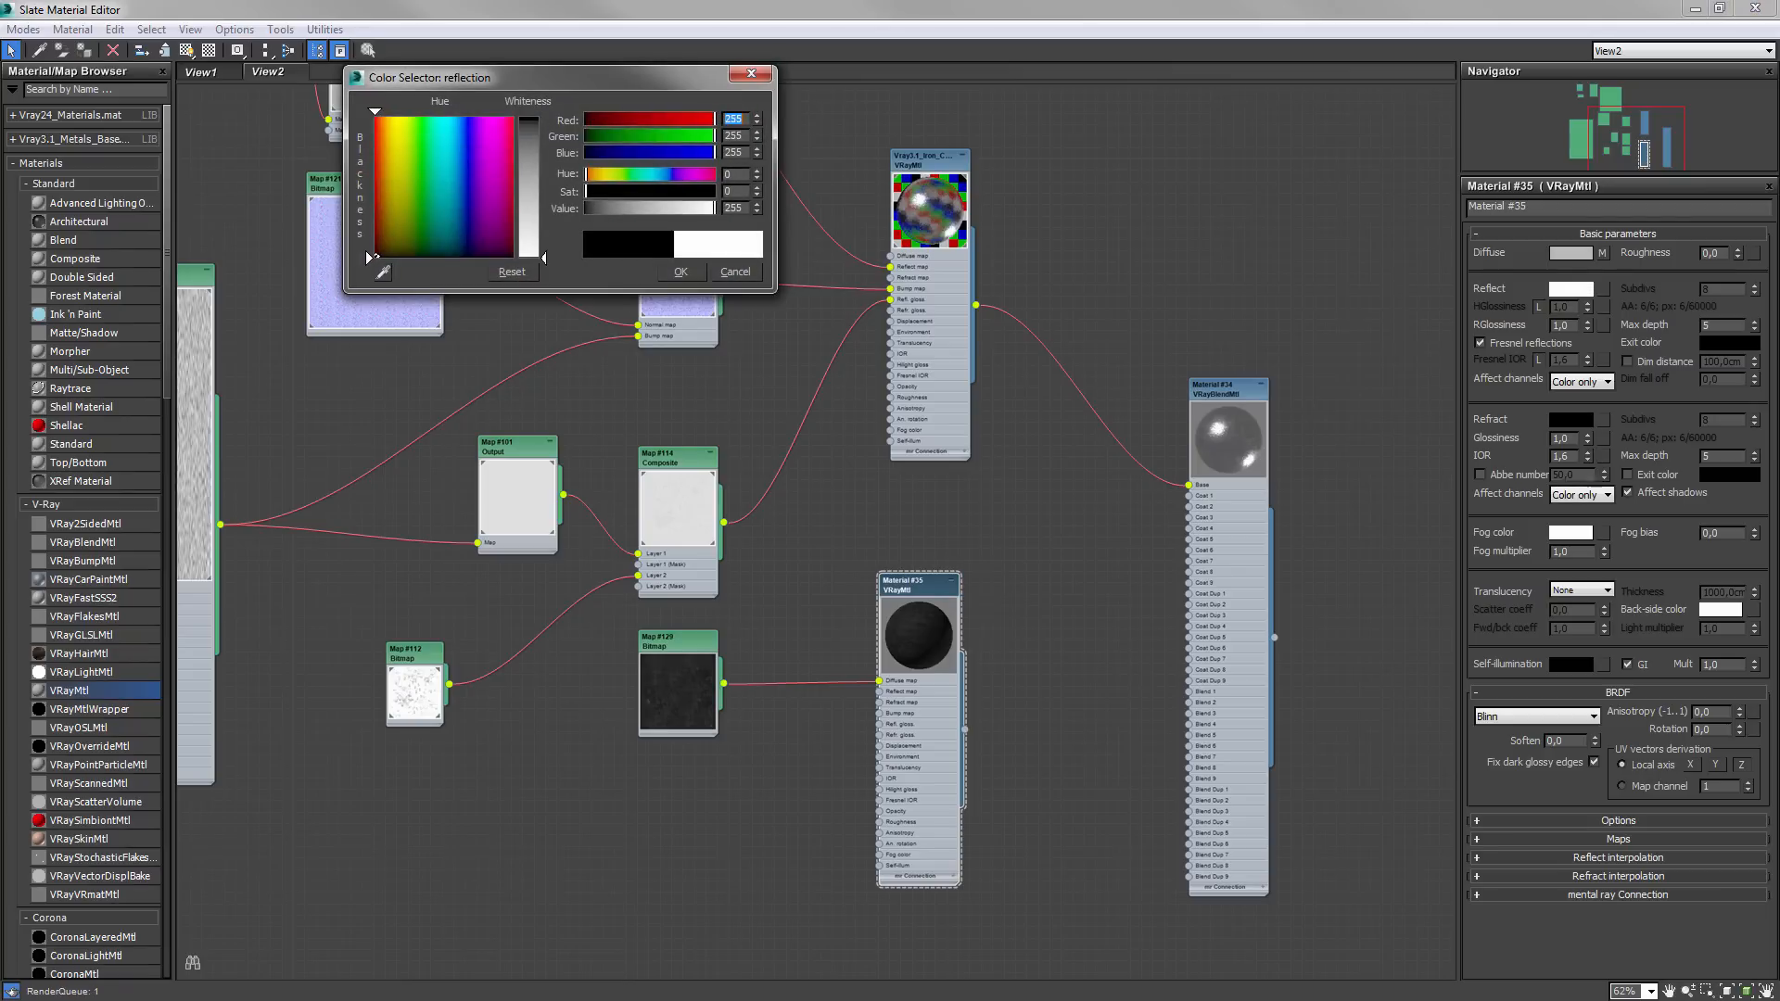
pyautogui.click(680, 272)
pyautogui.doubleClick(1556, 326)
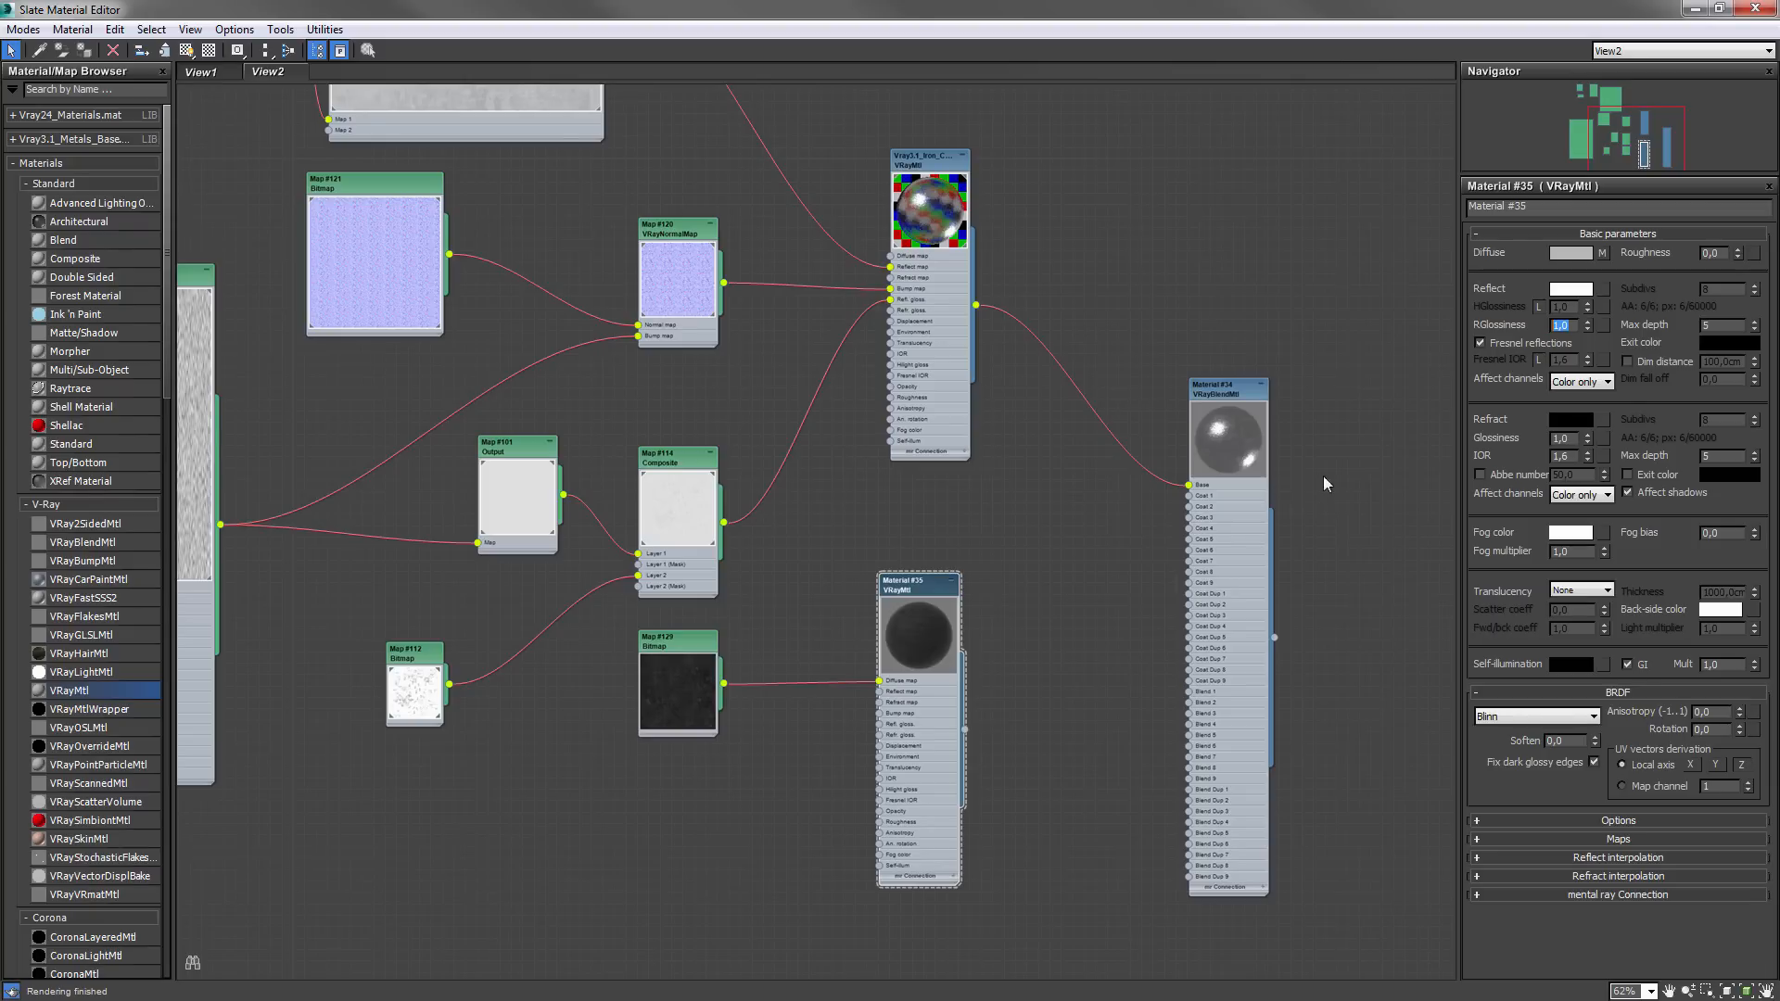
pyautogui.write('0,7')
pyautogui.press('Return')
pyautogui.click(928, 594)
pyautogui.click(210, 51)
# - Set the dark material's BRDF to Microfacet GTR (GGX) and its IOR to 1,5
pyautogui.click(1537, 716)
pyautogui.click(1548, 770)
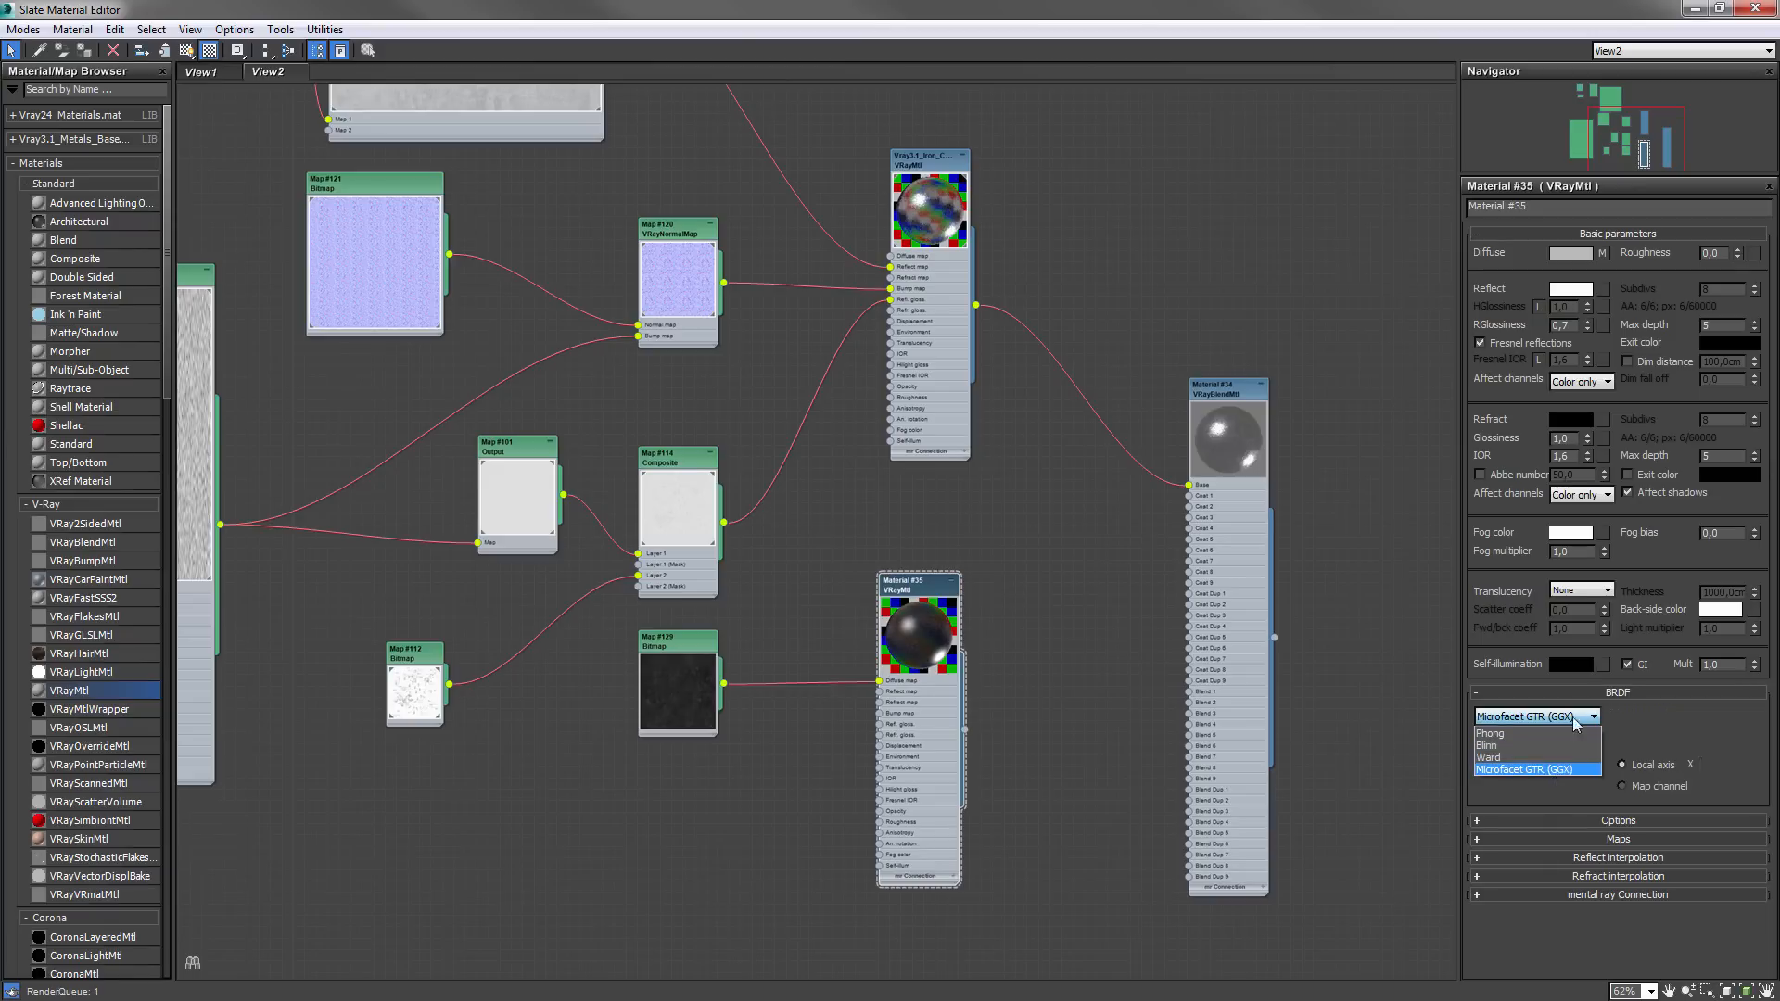
pyautogui.click(1574, 456)
pyautogui.write('1,5')
pyautogui.press('Return')
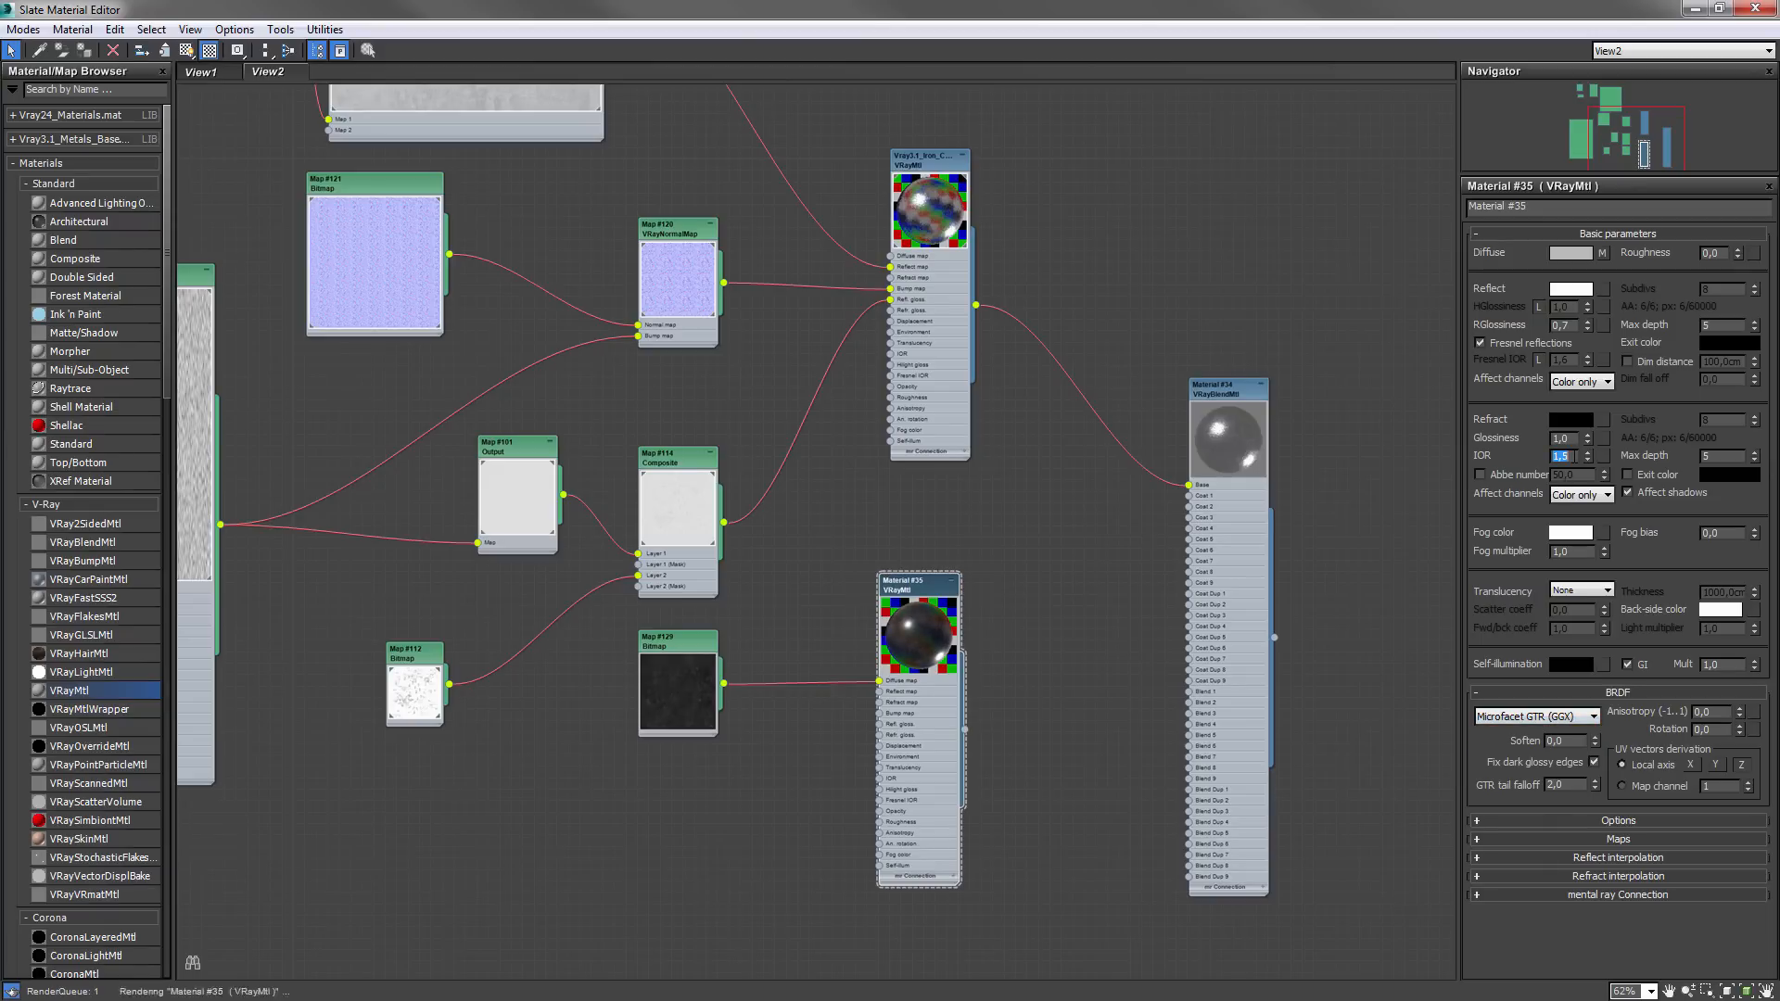
# - Set the dark material's RGlossiness to 0,6
pyautogui.moveTo(1576, 326); pyautogui.dragTo(1552, 328)
pyautogui.write('0,6')
pyautogui.press('Return')
# - Connect the dark VRayMtl to the VRayBlendMtl's Coat 1 input and move its diffuse bitmap node closer to it
pyautogui.scroll(1, 1118, 639)
pyautogui.moveTo(1118, 640); pyautogui.dragTo(1021, 587, button='middle')
pyautogui.moveTo(839, 691); pyautogui.dragTo(1102, 531)
pyautogui.moveTo(505, 654); pyautogui.dragTo(612, 651)
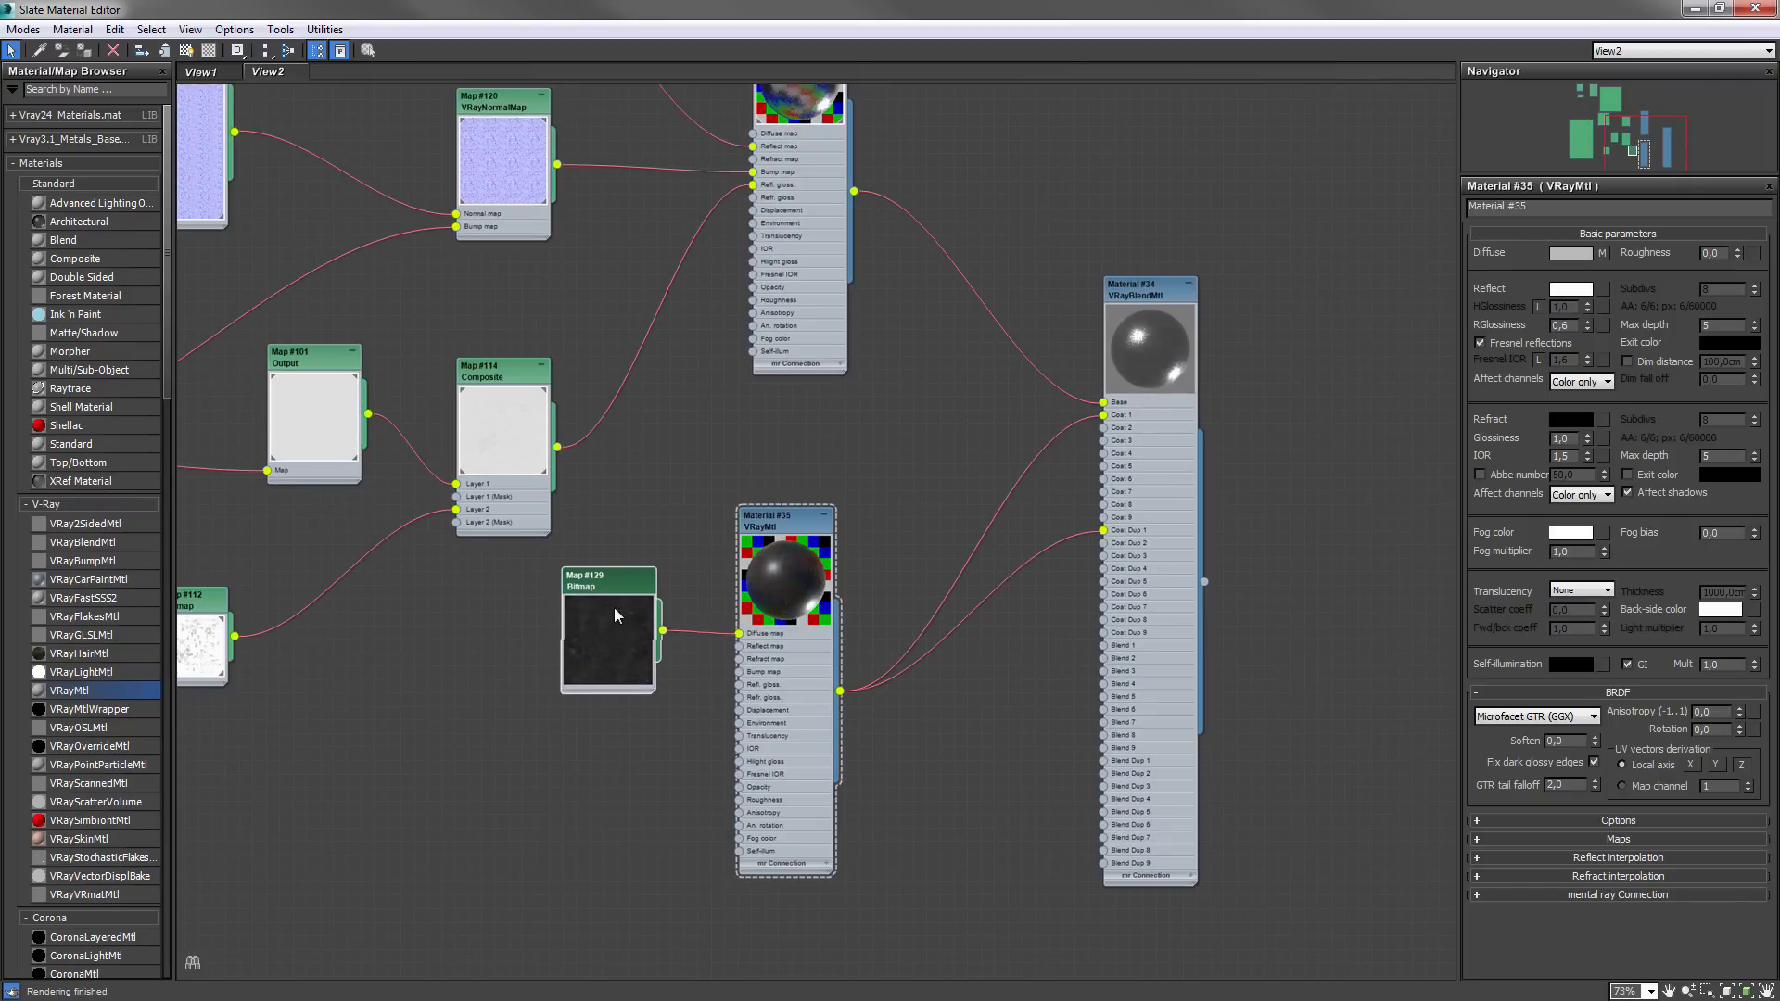
# - Add a VRayDirt map below the dark VRayMtl and connect it to the VRayBlendMtl's Blend 1 input
pyautogui.moveTo(170, 376); pyautogui.dragTo(209, 903)
pyautogui.moveTo(74, 576); pyautogui.dragTo(730, 925)
pyautogui.moveTo(881, 655); pyautogui.dragTo(780, 295, button='middle')
pyautogui.moveTo(645, 576); pyautogui.dragTo(700, 564)
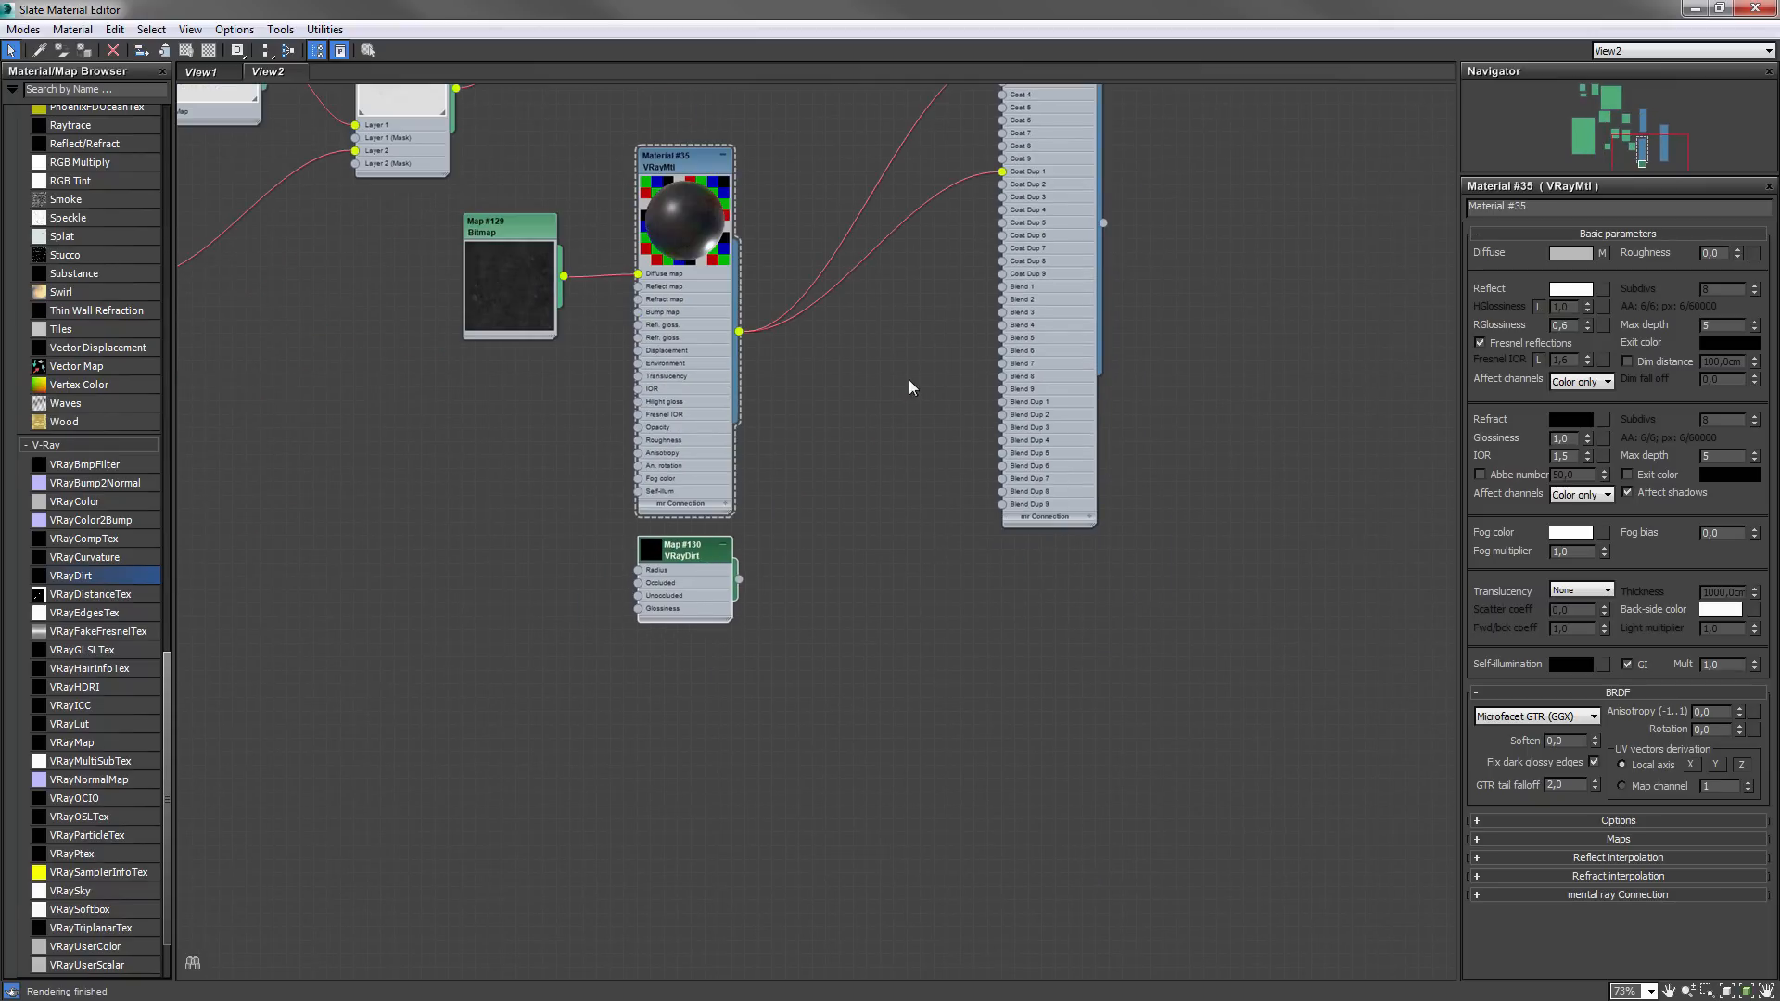
pyautogui.moveTo(908, 378); pyautogui.dragTo(920, 619, button='middle')
pyautogui.moveTo(1075, 283); pyautogui.dragTo(1103, 526)
pyautogui.scroll(2, 743, 961)
pyautogui.moveTo(753, 799); pyautogui.dragTo(1109, 878)
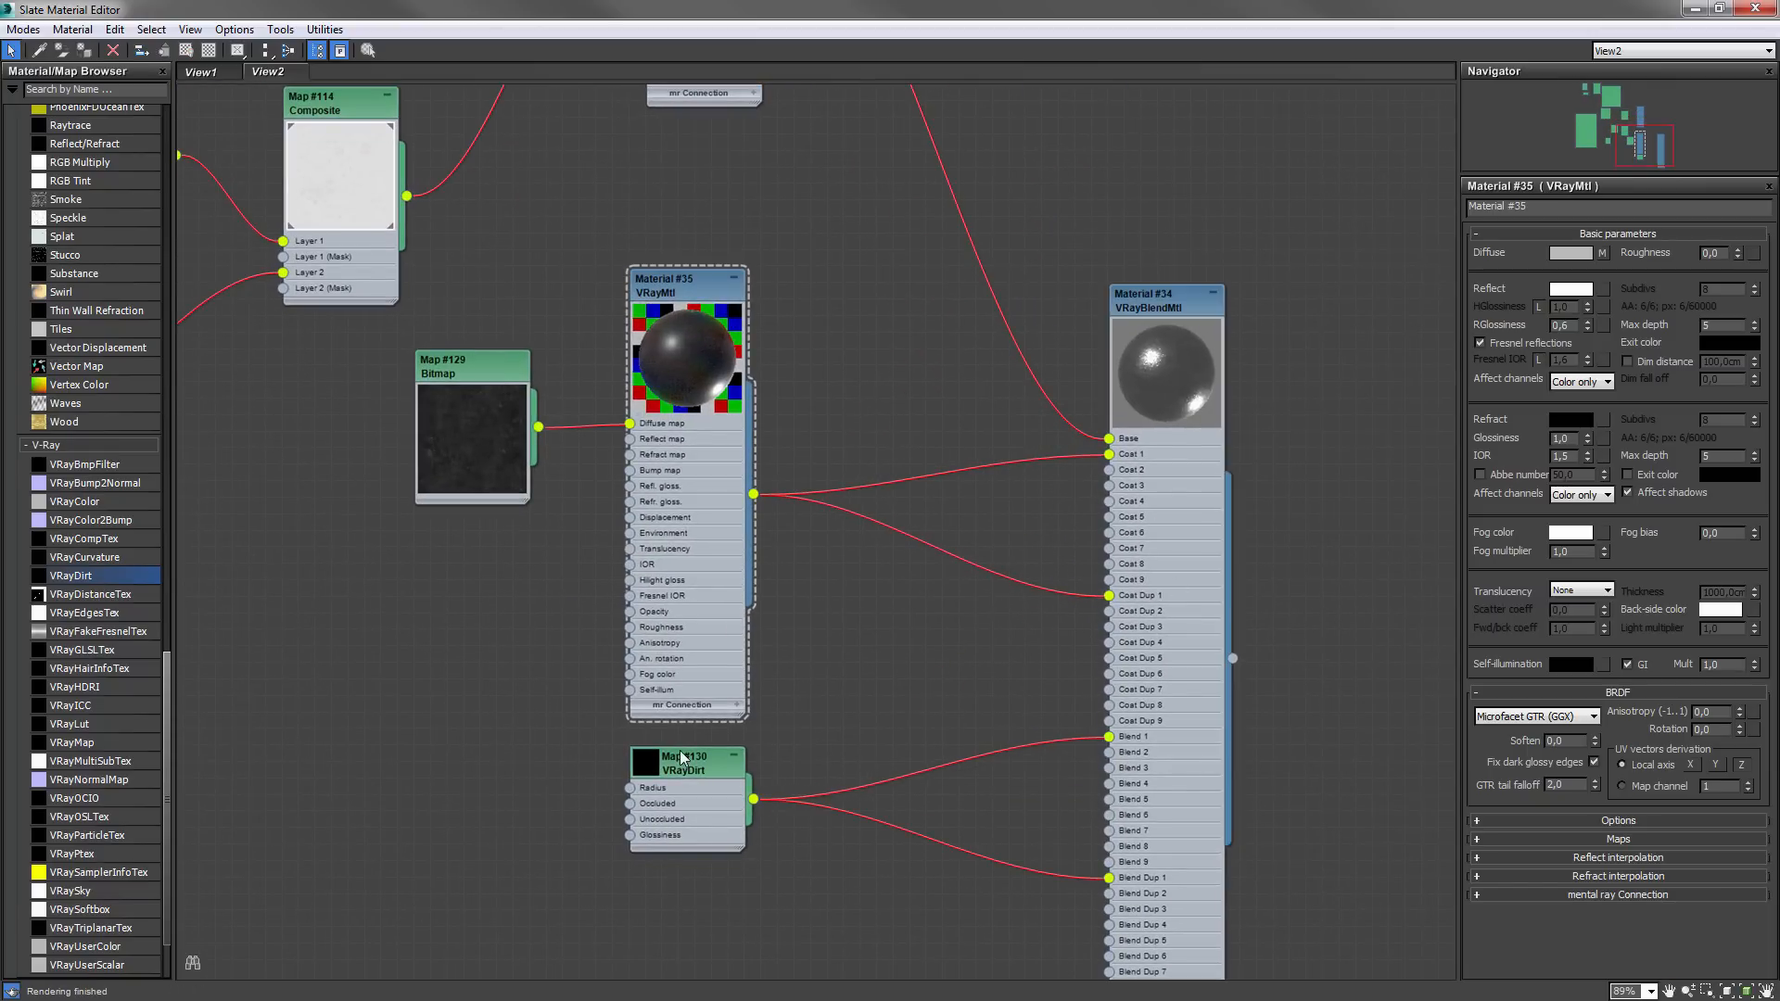
# - Set the VRayDirt map's radius to 2,0cm and its subdivs to 16
pyautogui.doubleClick(681, 756)
pyautogui.moveTo(1344, 291); pyautogui.dragTo(1410, 208, button='middle')
pyautogui.write('2')
pyautogui.press('Return')
pyautogui.doubleClick(1730, 346)
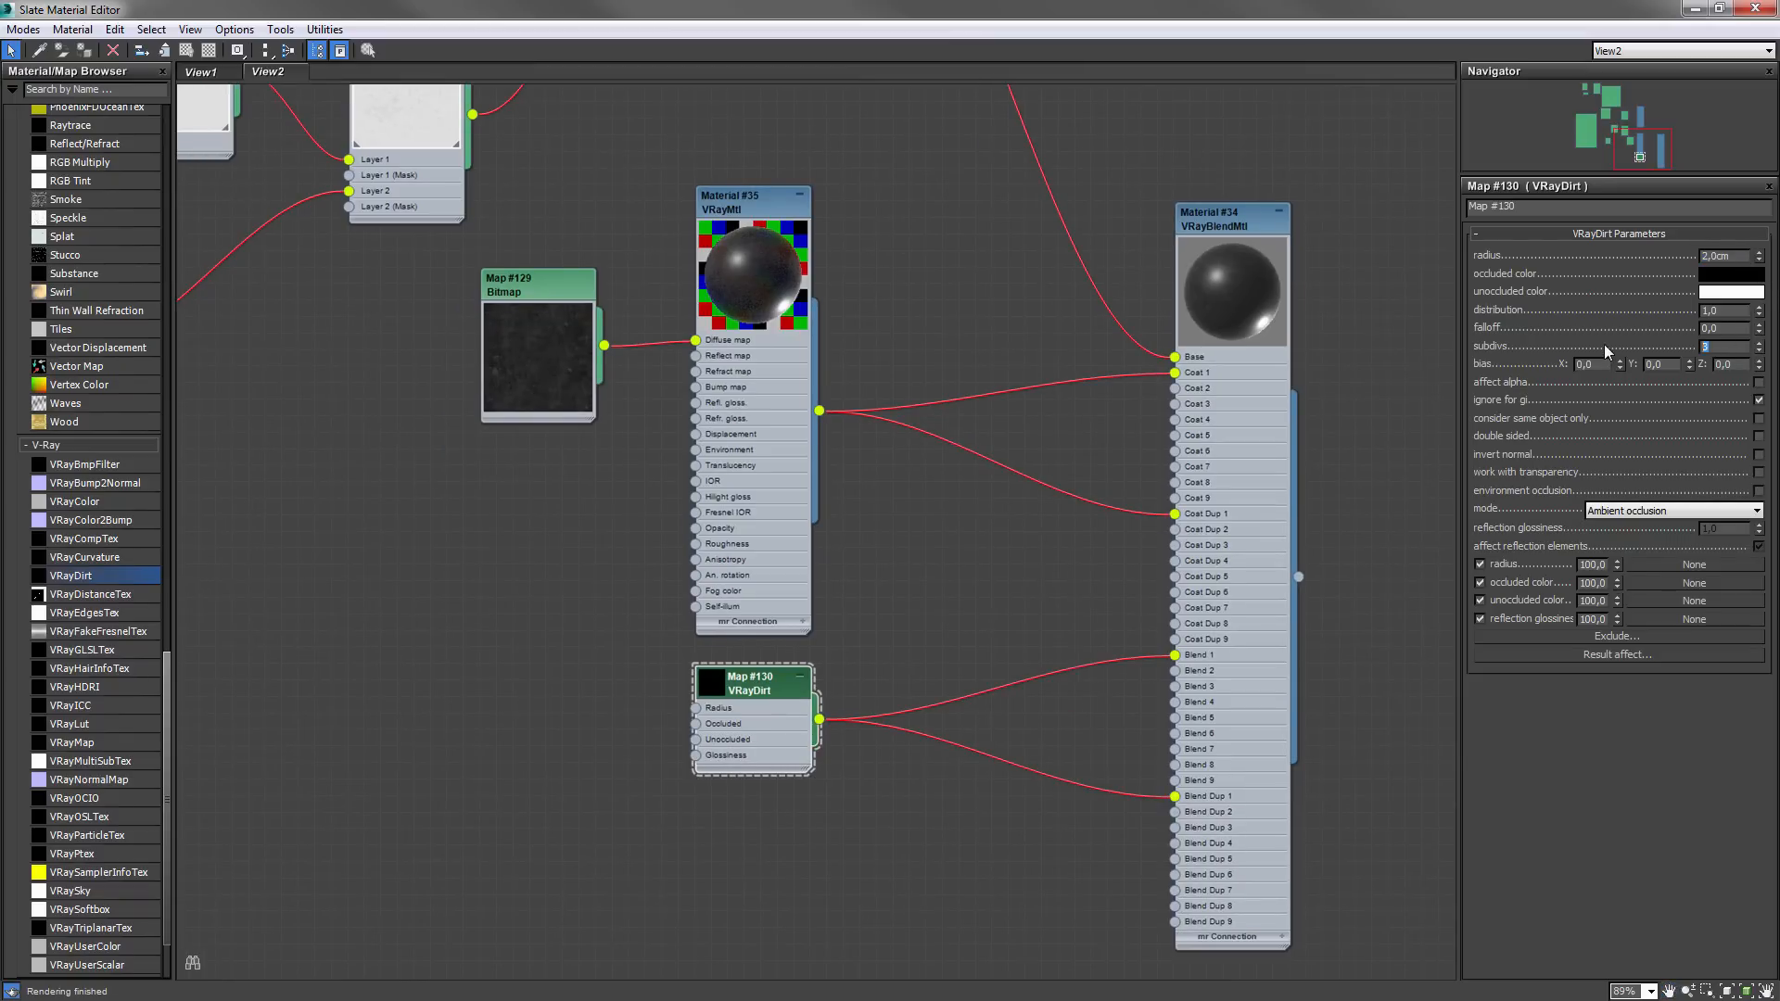
pyautogui.write('16')
pyautogui.press('Return')
# - Set the VRayDirt map's unoccluded color to black
pyautogui.click(1729, 292)
pyautogui.moveTo(712, 207); pyautogui.dragTo(588, 207)
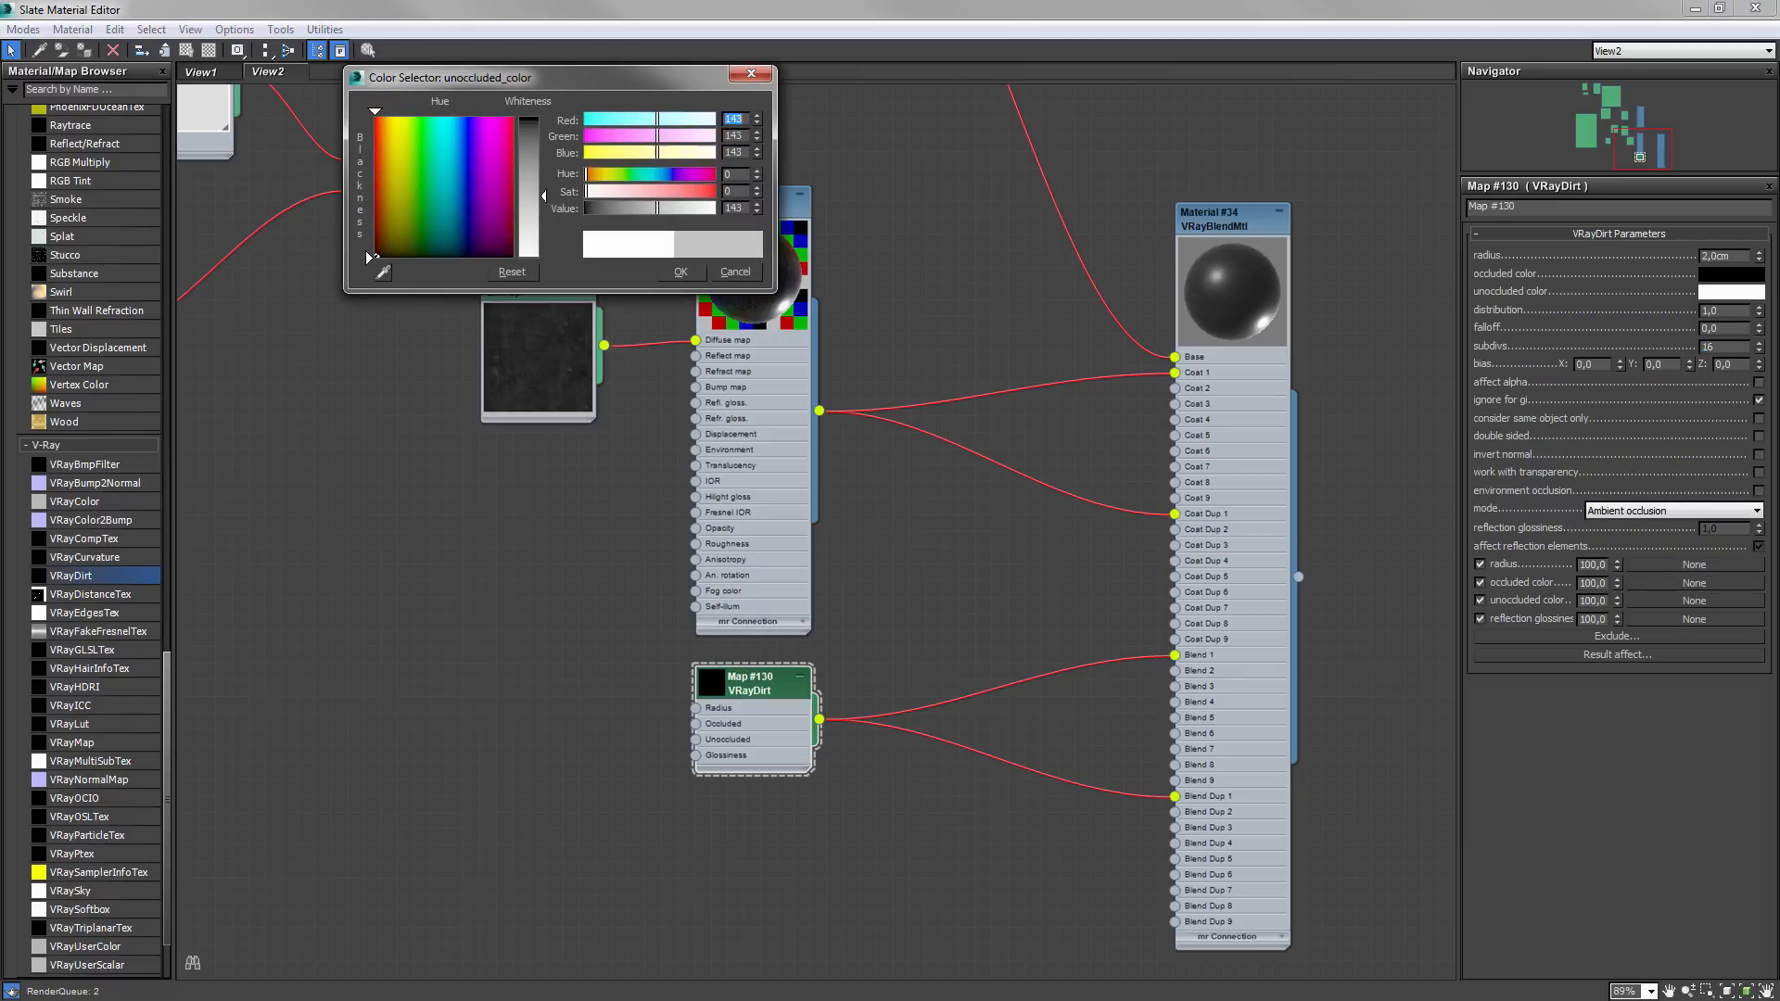
pyautogui.click(686, 272)
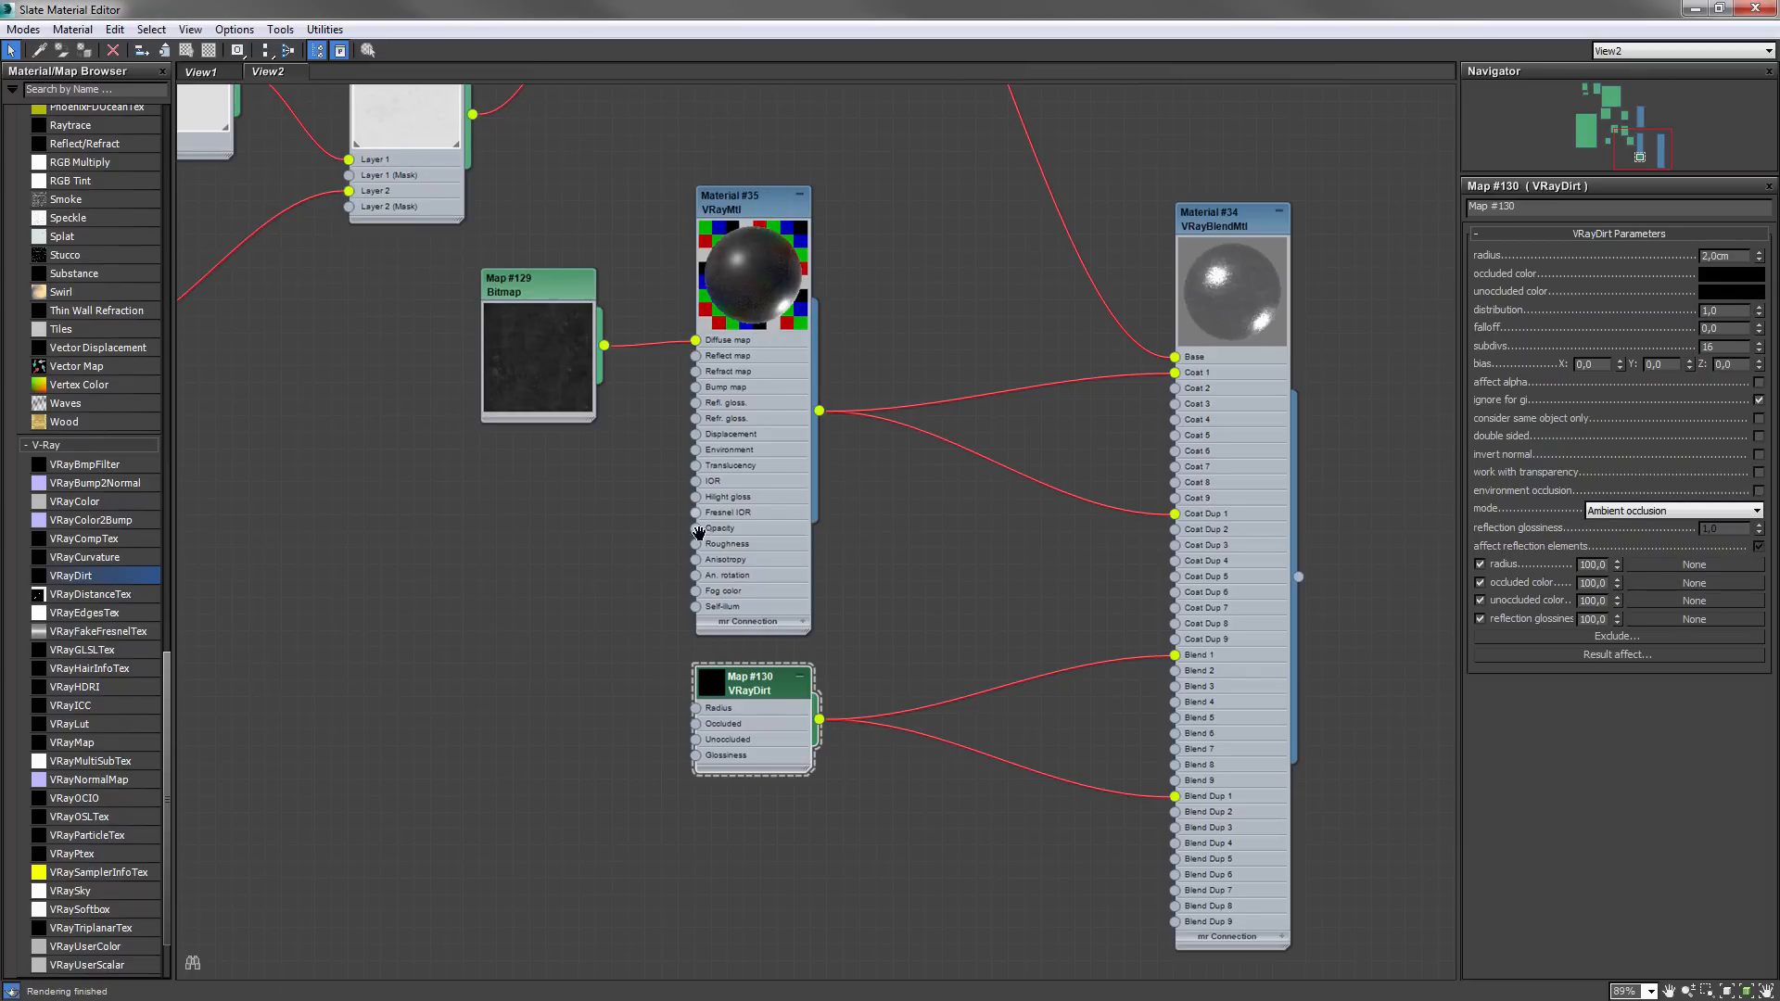
# - Add a VRayColor node beside the VRayDirt map and connect it to the Occluded input
pyautogui.moveTo(698, 534); pyautogui.dragTo(787, 487, button='middle')
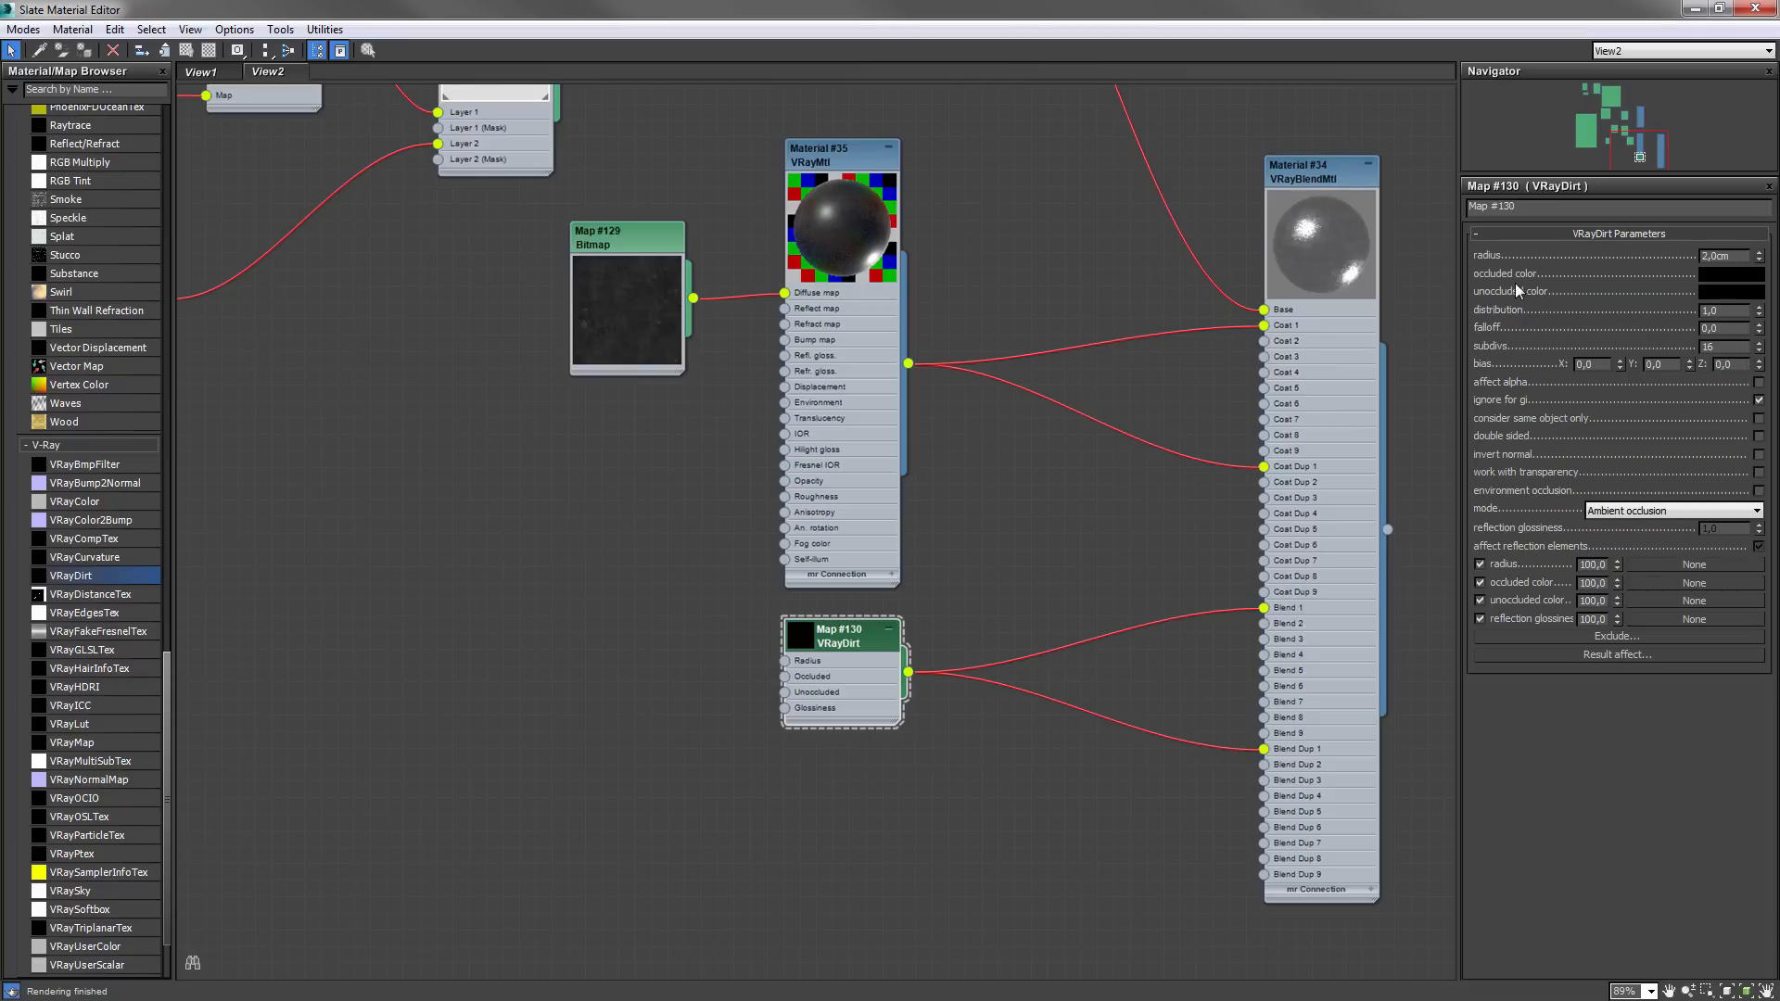
pyautogui.moveTo(74, 501); pyautogui.dragTo(461, 589)
pyautogui.moveTo(562, 646); pyautogui.dragTo(784, 676)
# - Set the VRayColor node's color to white (255) and its rgb multiplier to 2,0
pyautogui.doubleClick(478, 599)
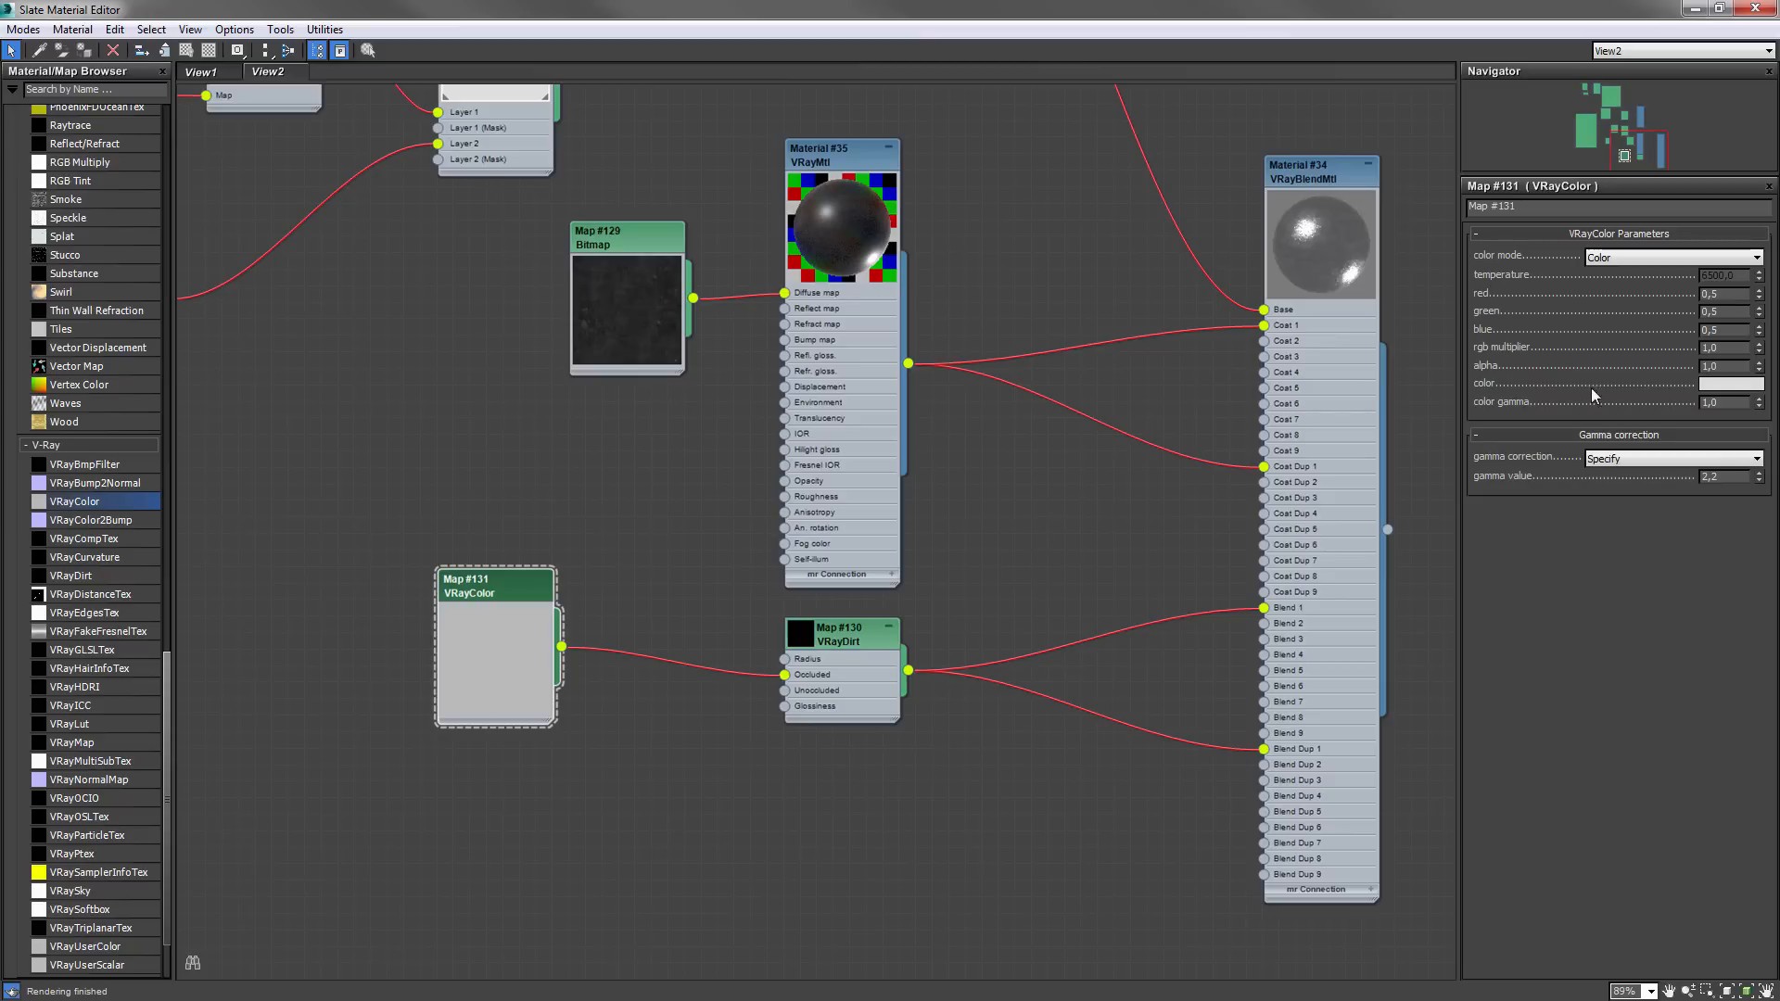
pyautogui.click(1730, 384)
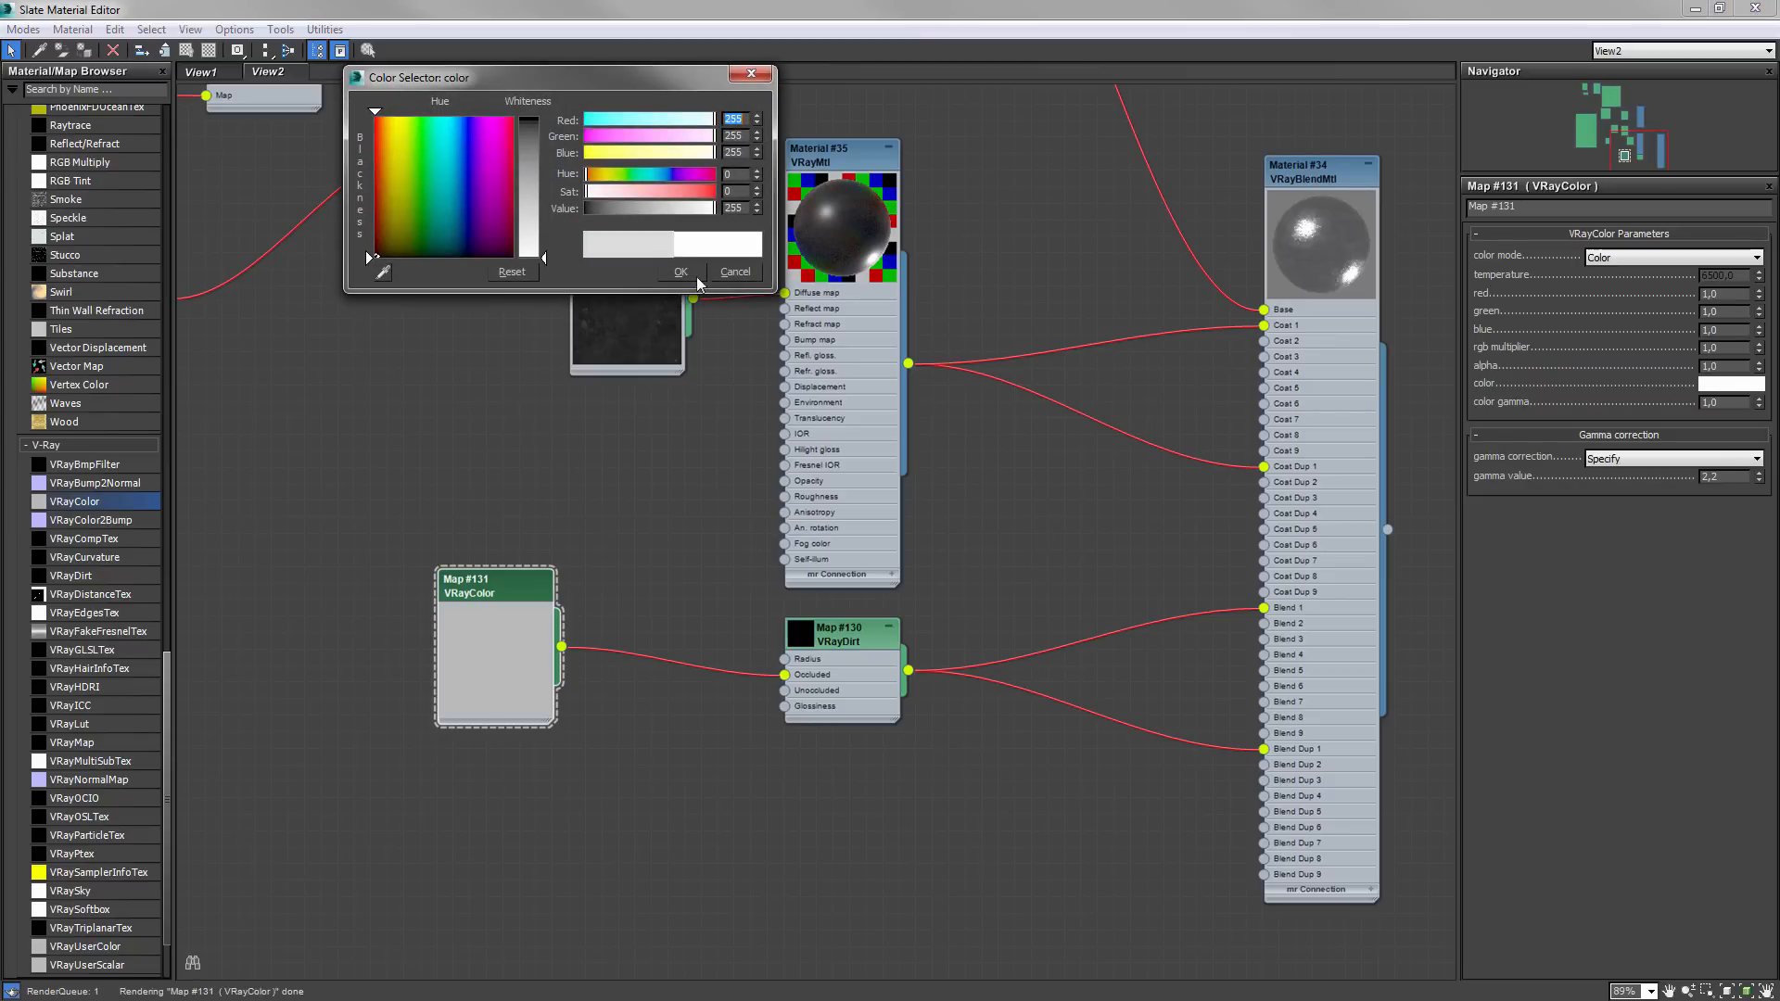
pyautogui.click(681, 271)
pyautogui.doubleClick(1730, 348)
pyautogui.write('3')
pyautogui.press('Return')
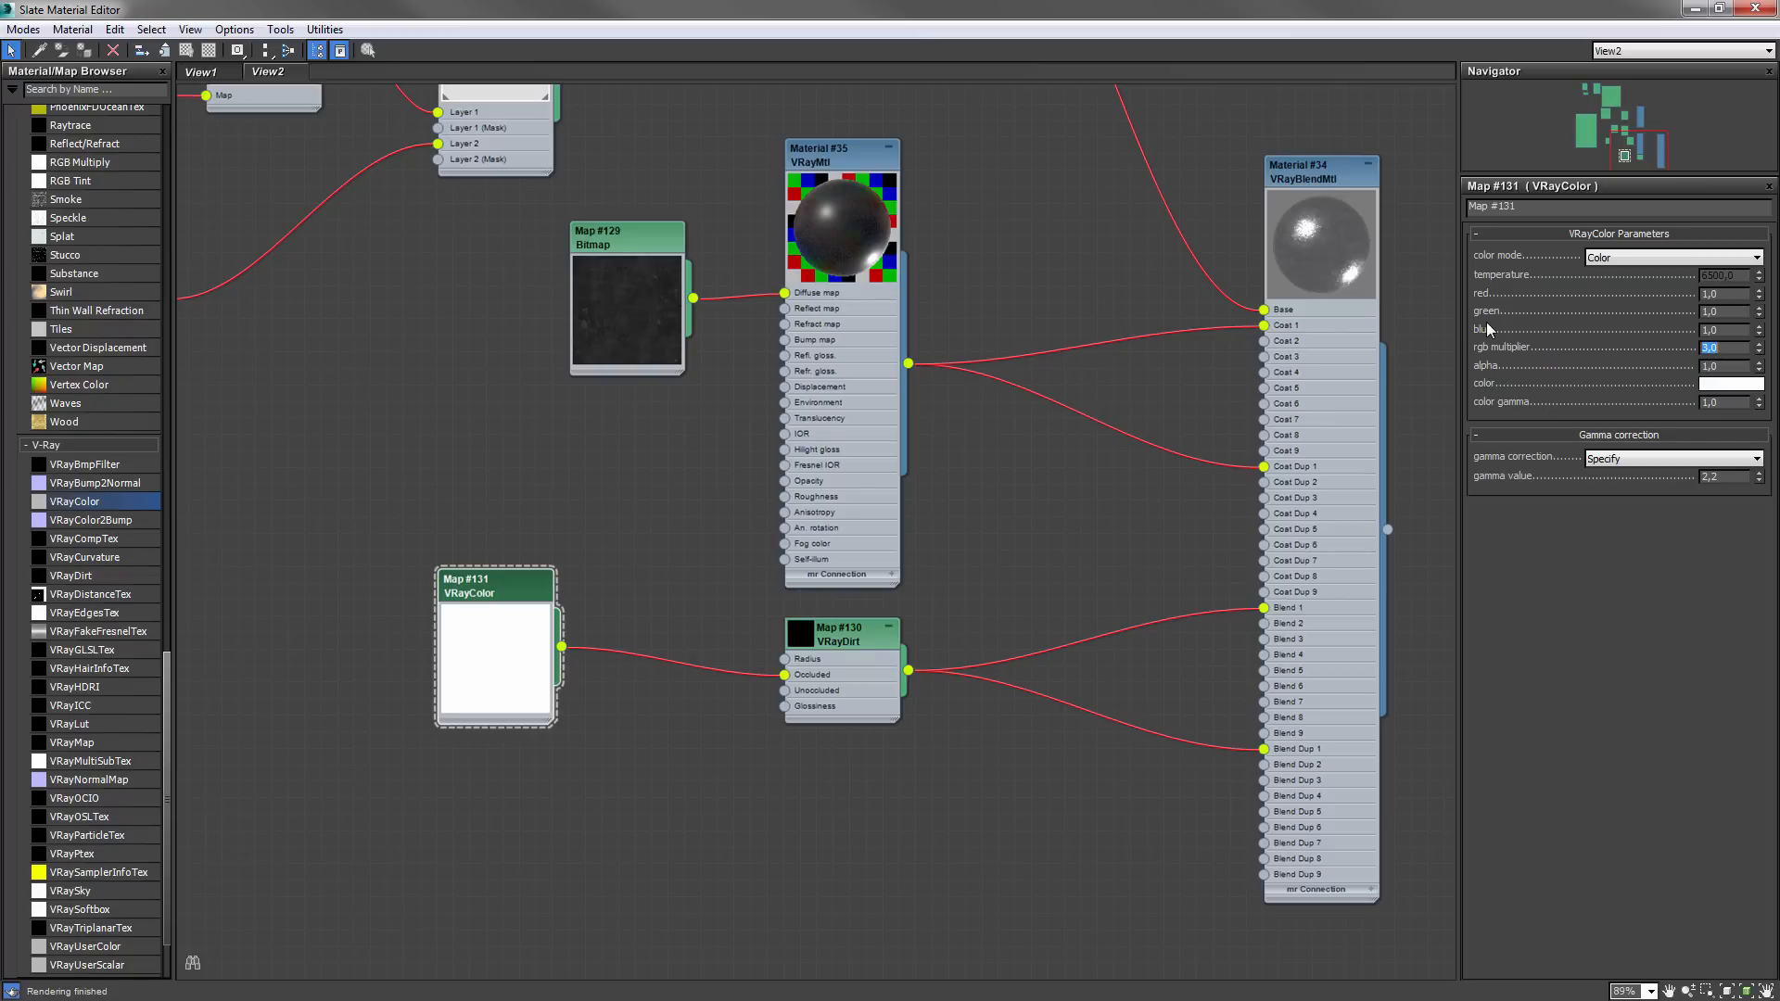
pyautogui.write('2')
pyautogui.press('Return')
# - Expand the VRayDirt preview, add AM134_01_frying_pan_silver_mask2.png as a Bitmap node and connect it to the VRayDirt's Radius input
pyautogui.doubleClick(792, 640)
pyautogui.moveTo(846, 638); pyautogui.dragTo(847, 672)
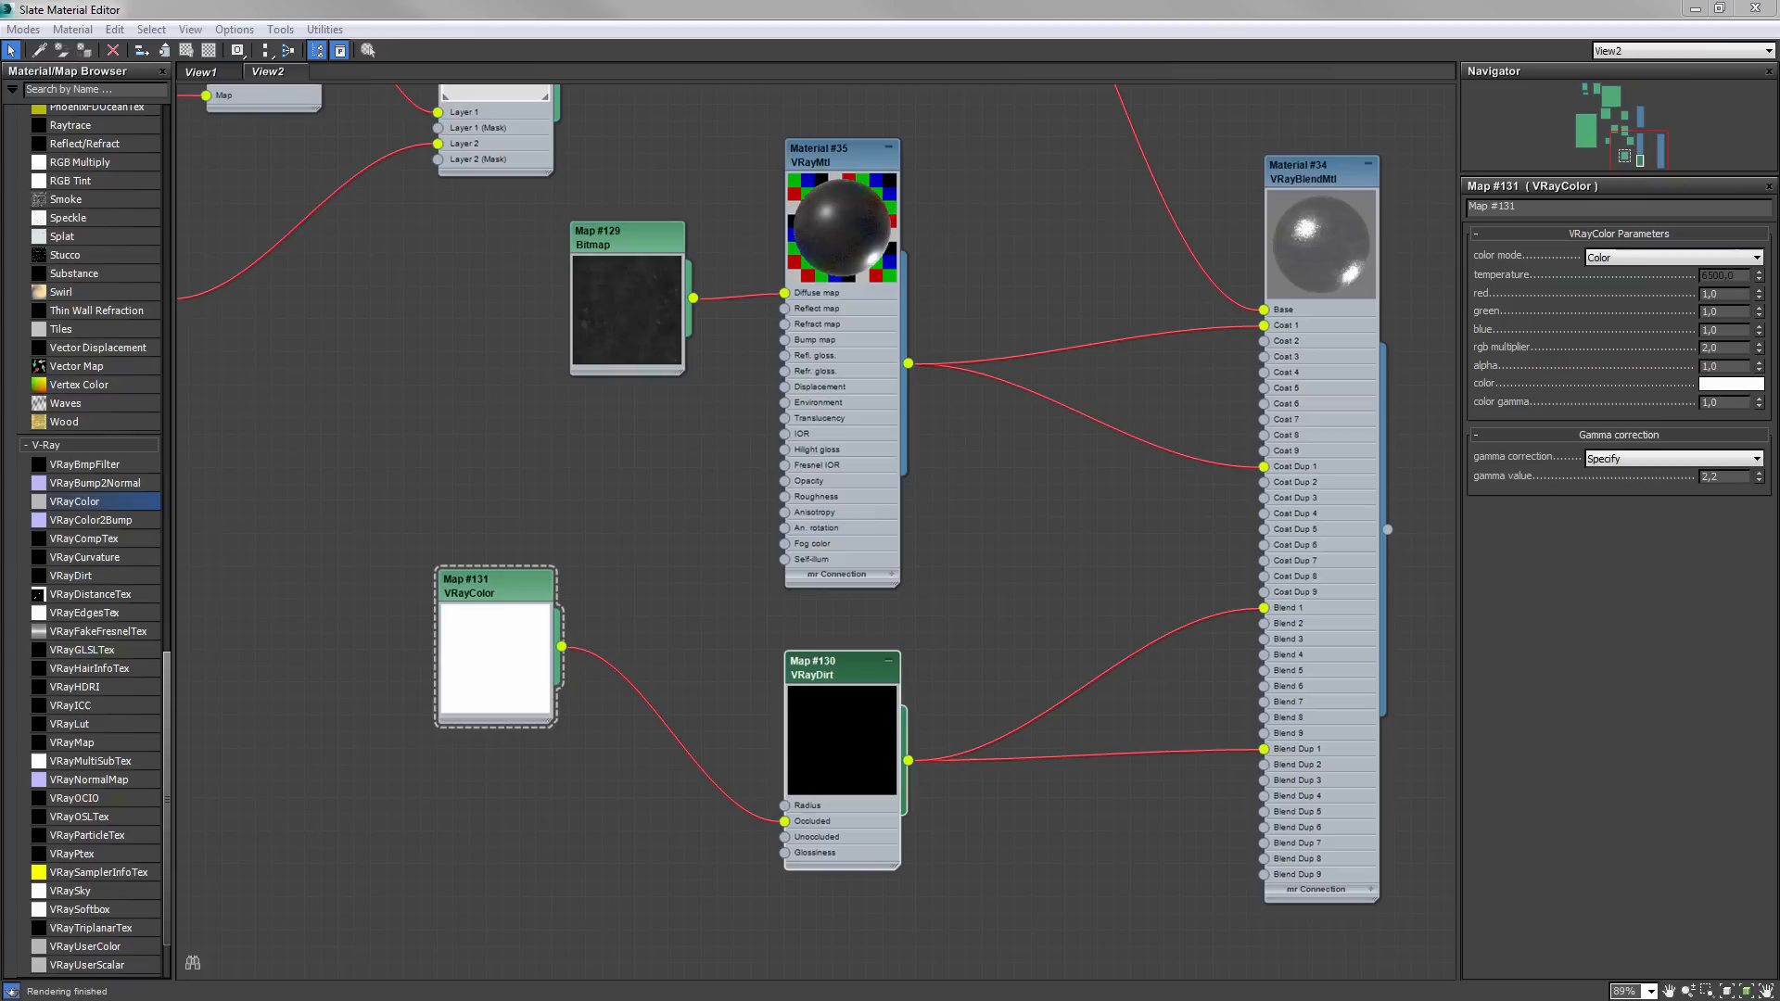
pyautogui.moveTo(0, 667); pyautogui.dragTo(445, 823)
pyautogui.moveTo(451, 953); pyautogui.dragTo(385, 719, button='middle')
pyautogui.scroll(2, 384, 719)
pyautogui.click(348, 567)
pyautogui.moveTo(480, 645); pyautogui.dragTo(810, 536)
pyautogui.click(918, 369)
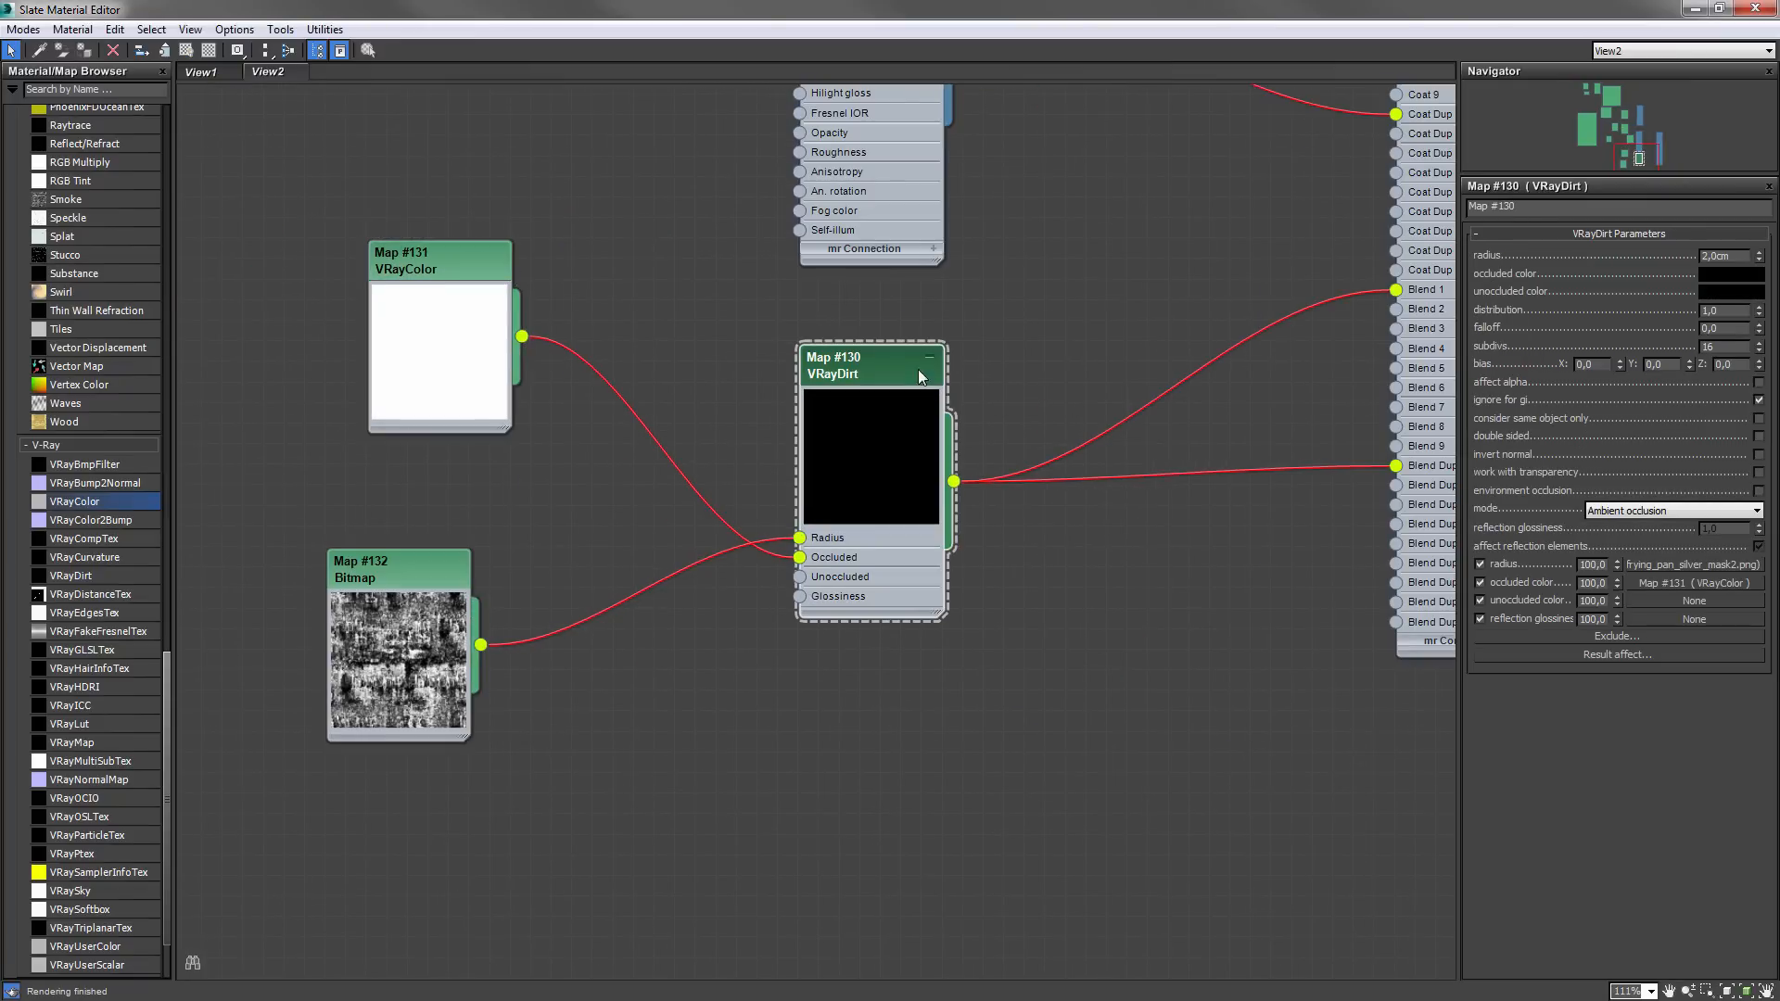
# - Enlarge the mask bitmap's node preview and set the VRayDirt's radius map amount to 50
pyautogui.click(401, 589)
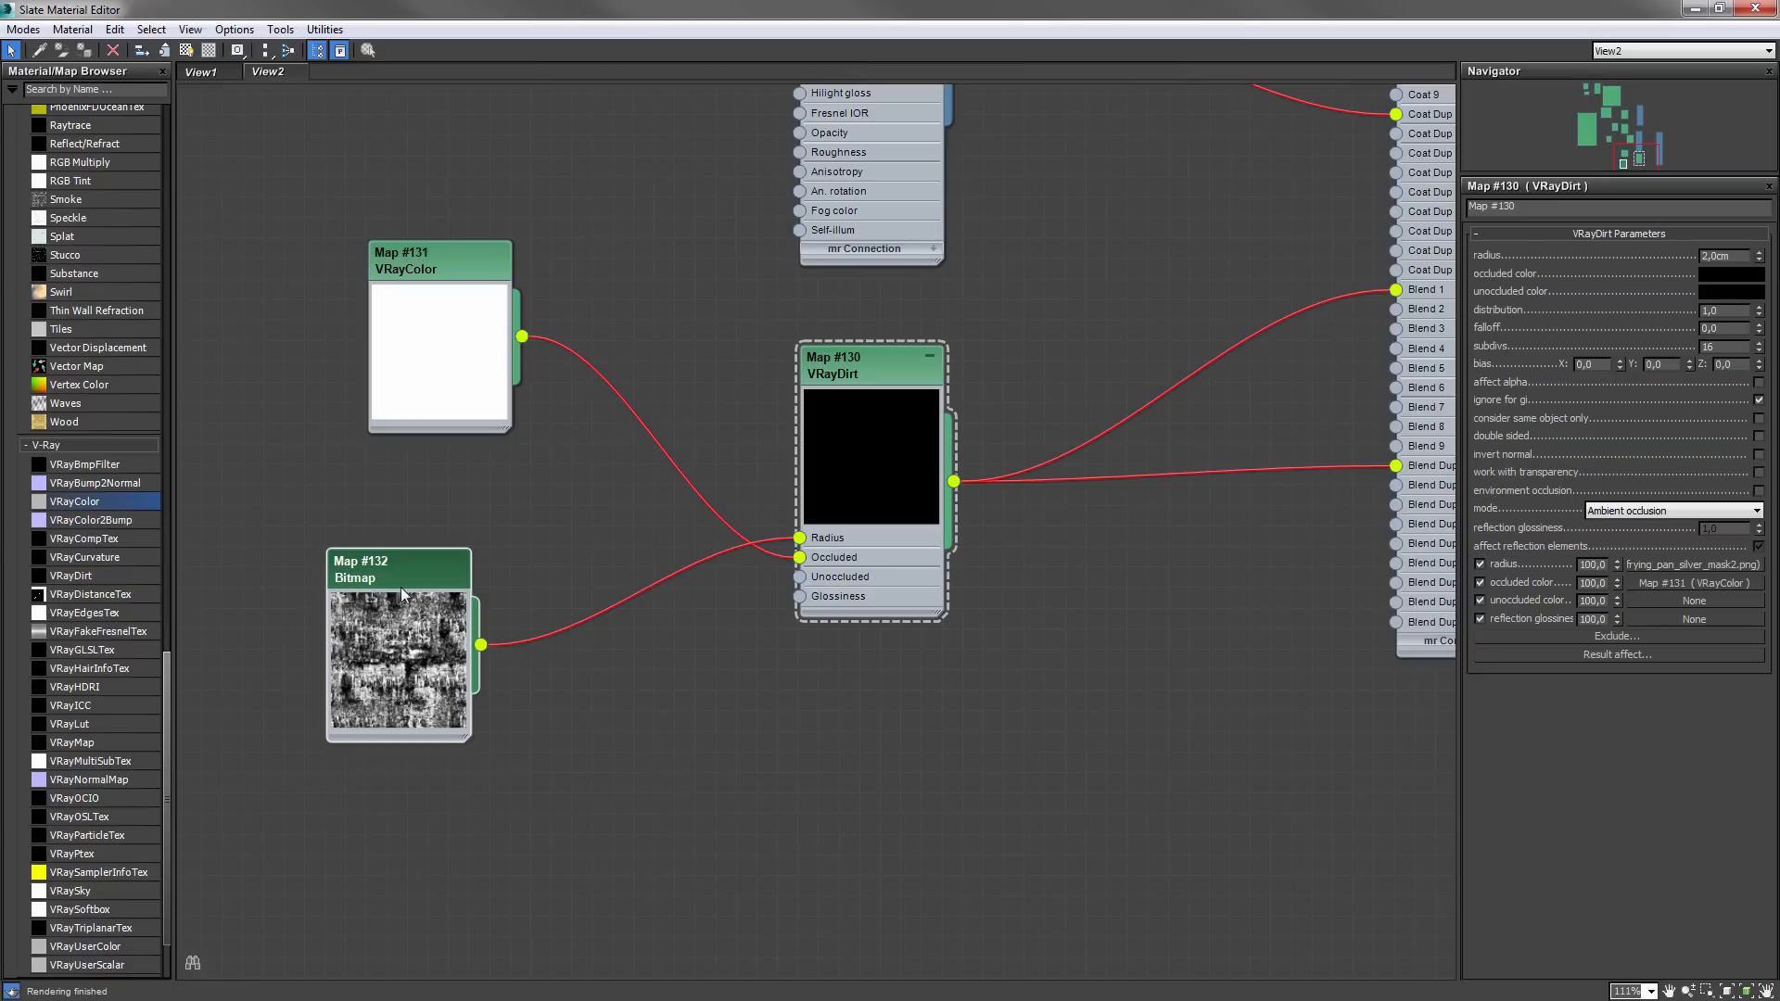
pyautogui.moveTo(460, 738); pyautogui.dragTo(851, 912)
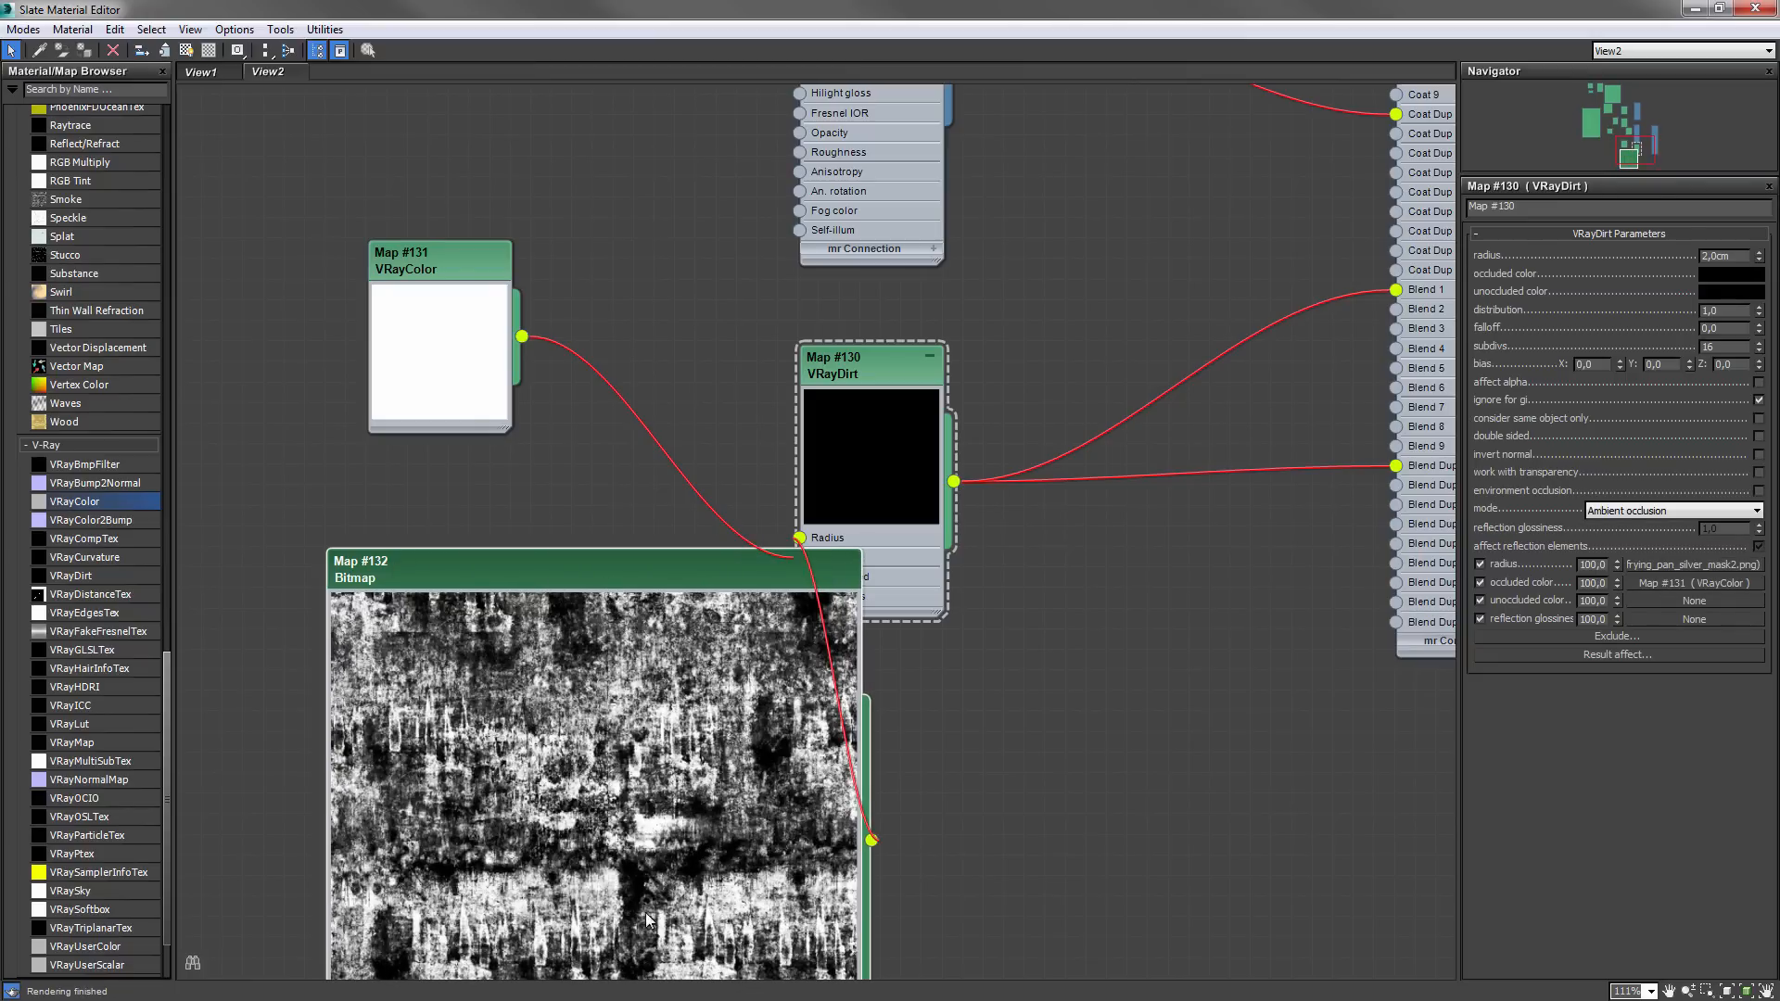
pyautogui.moveTo(1606, 563); pyautogui.dragTo(1337, 613)
pyautogui.write('50')
pyautogui.press('Return')
# - Shrink the mask bitmap's node preview and arrange it above the VRayColor node beside the VRayDirt map
pyautogui.moveTo(662, 588); pyautogui.dragTo(291, 484)
pyautogui.moveTo(588, 691); pyautogui.dragTo(939, 636, button='middle')
pyautogui.scroll(-2, 939, 636)
pyautogui.moveTo(853, 922); pyautogui.dragTo(540, 601)
pyautogui.moveTo(500, 432); pyautogui.dragTo(836, 470)
pyautogui.moveTo(832, 301); pyautogui.dragTo(814, 756)
pyautogui.moveTo(815, 561); pyautogui.dragTo(835, 421)
pyautogui.moveTo(832, 840); pyautogui.dragTo(847, 594)
pyautogui.moveTo(1144, 517); pyautogui.dragTo(955, 666, button='middle')
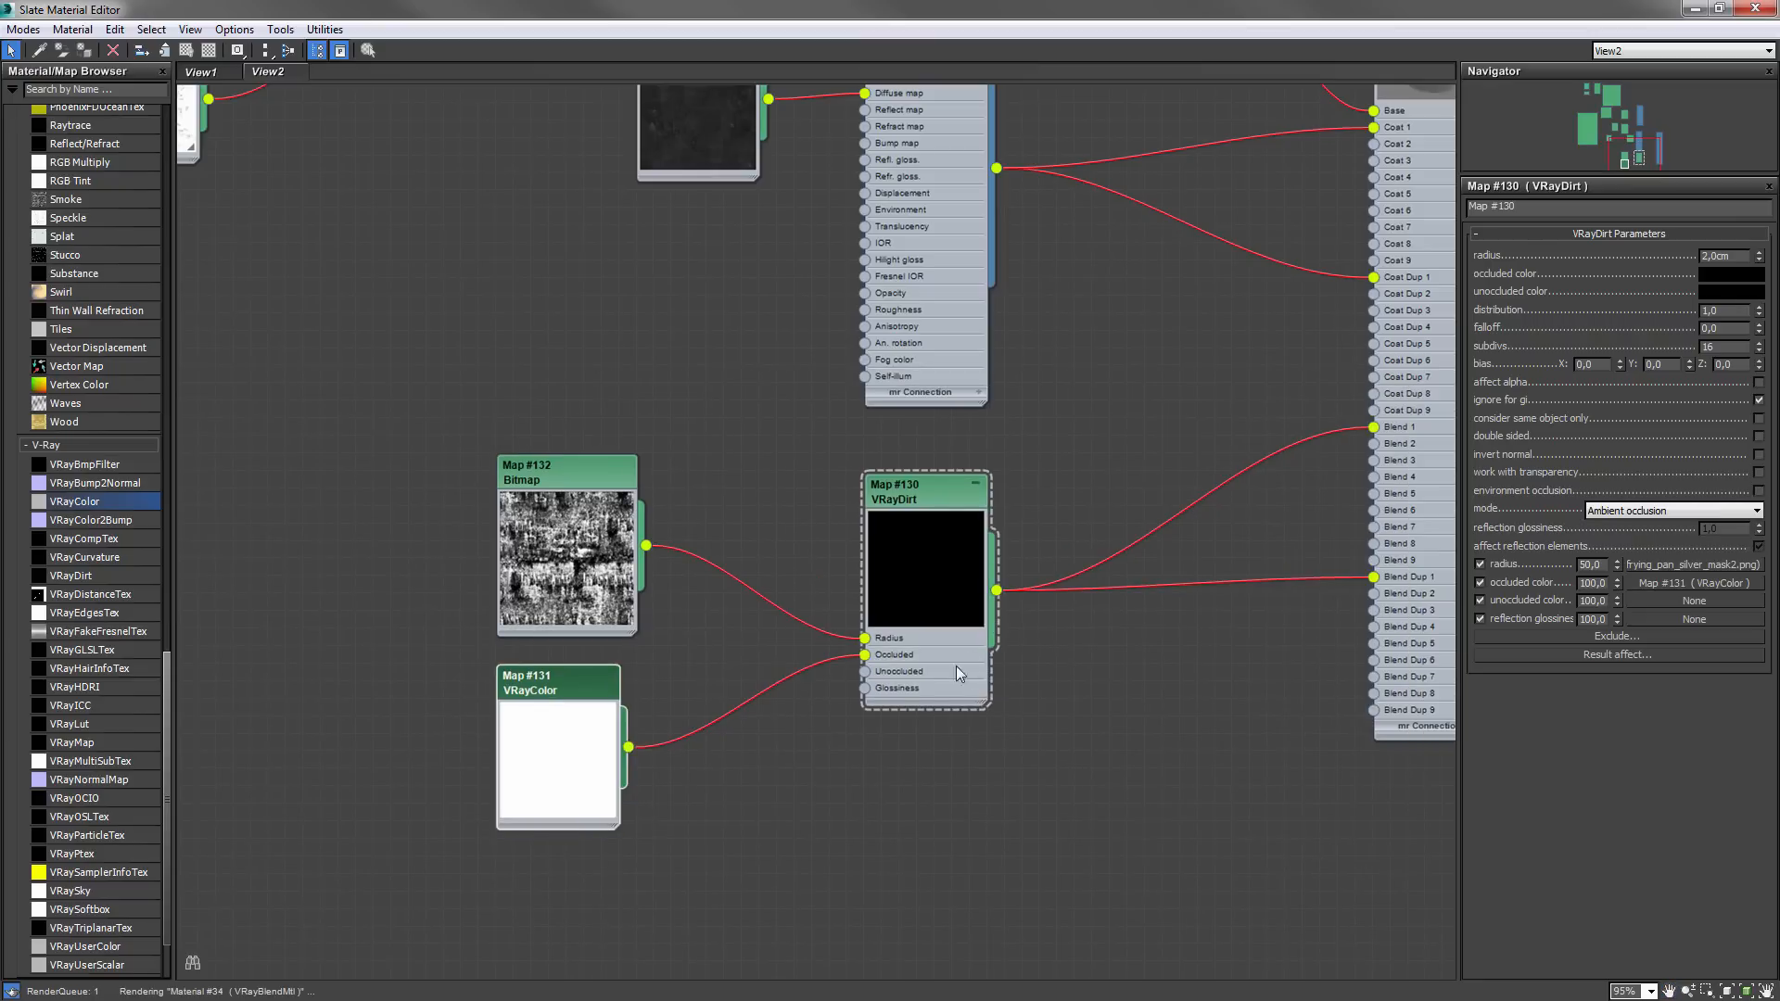
# - Set the mask bitmap's U and V tiling to 2,0
pyautogui.click(636, 517)
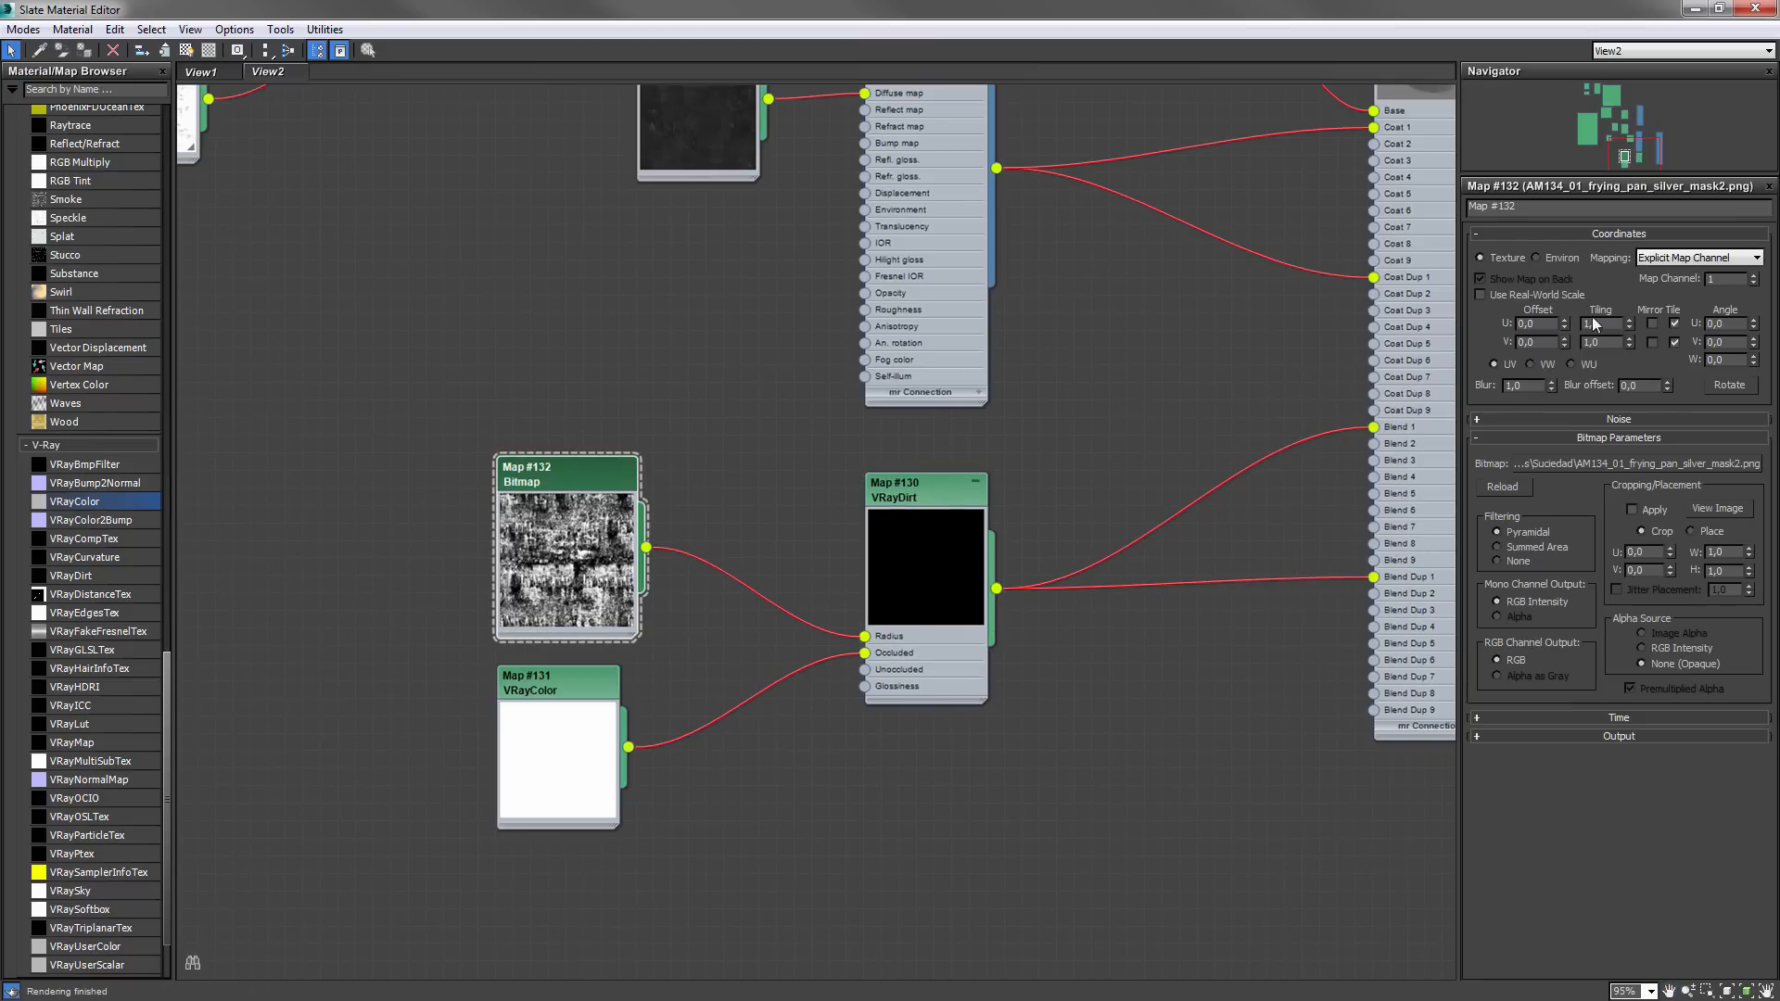
pyautogui.press('Tab')
pyautogui.write('3')
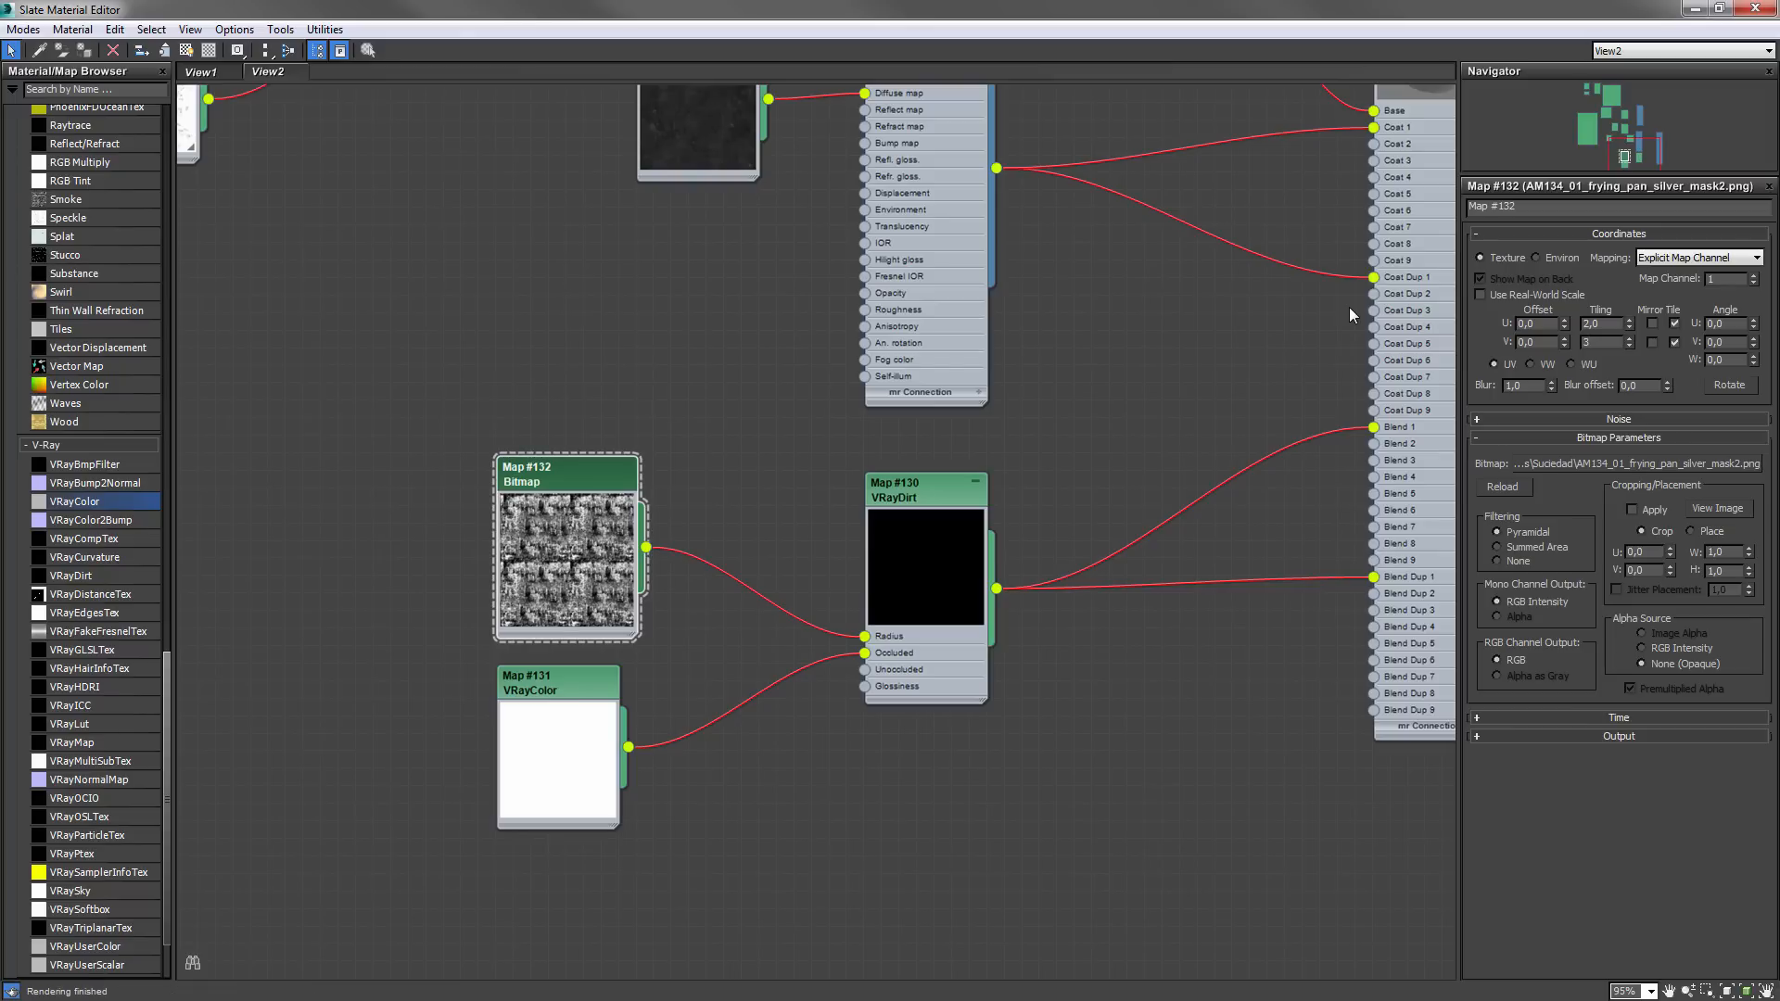
pyautogui.write('2')
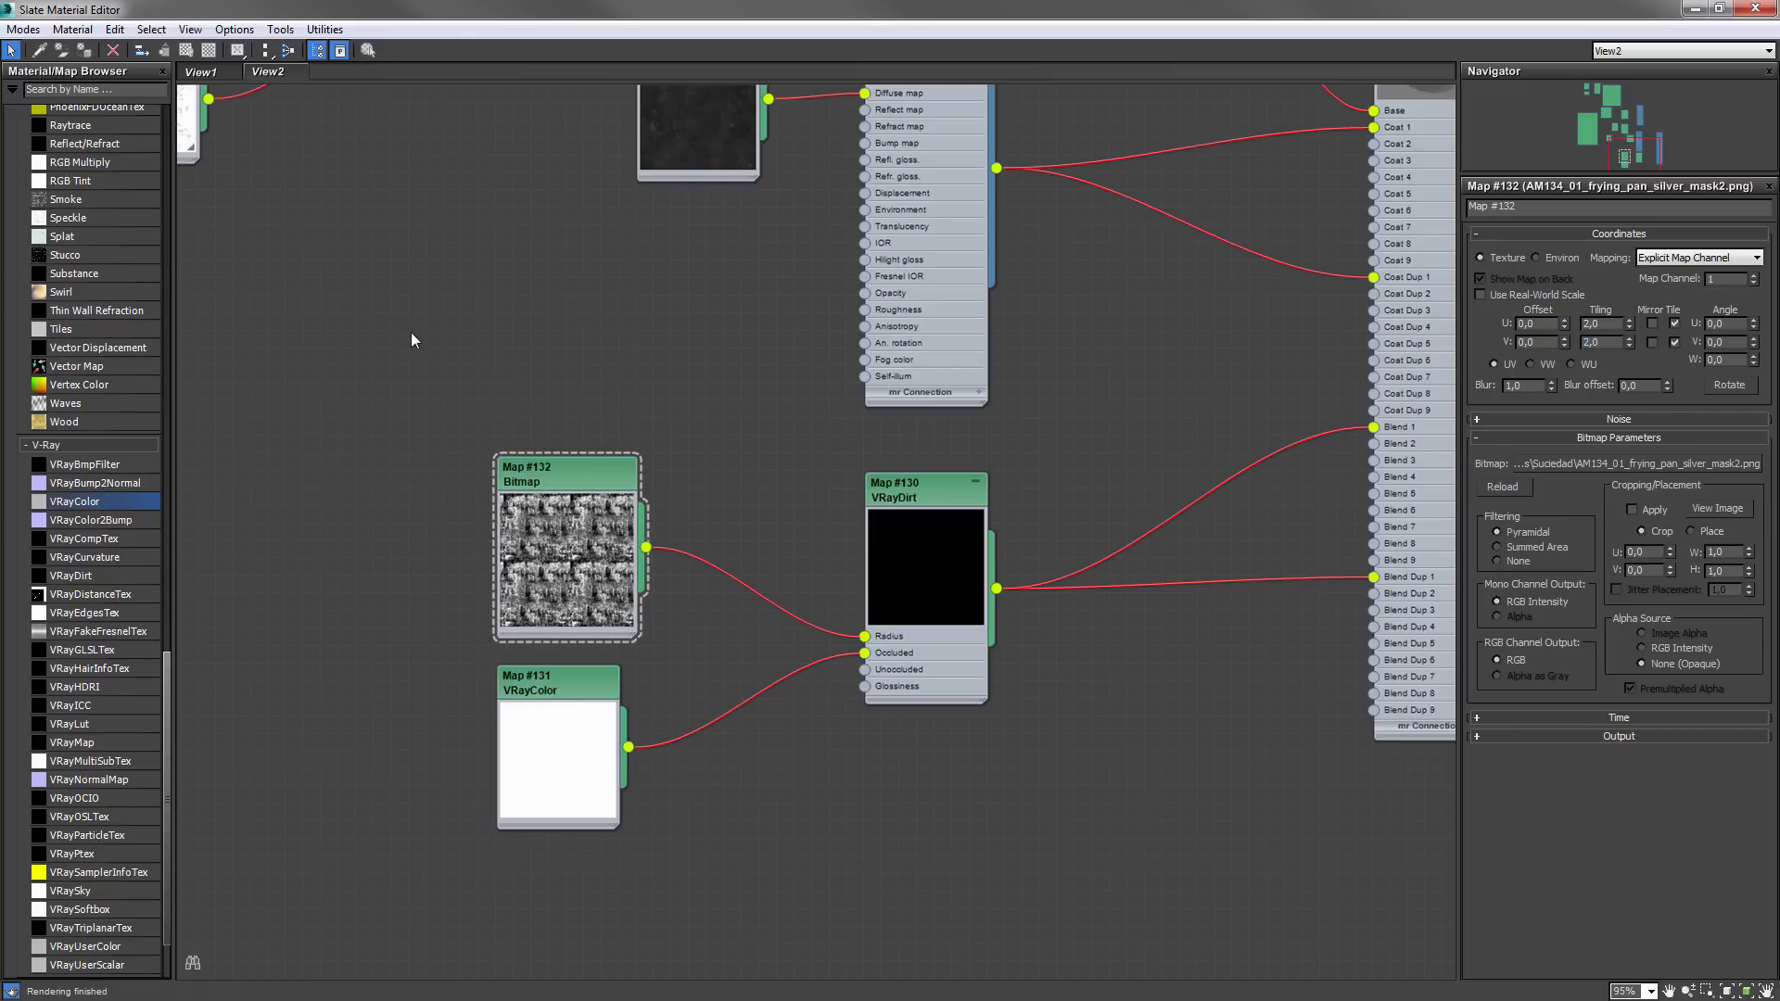
# - Render the robot, wipe across the comparison in the V-Ray frame buffer, and close the buffer
pyautogui.hotkey('shift', 'q')
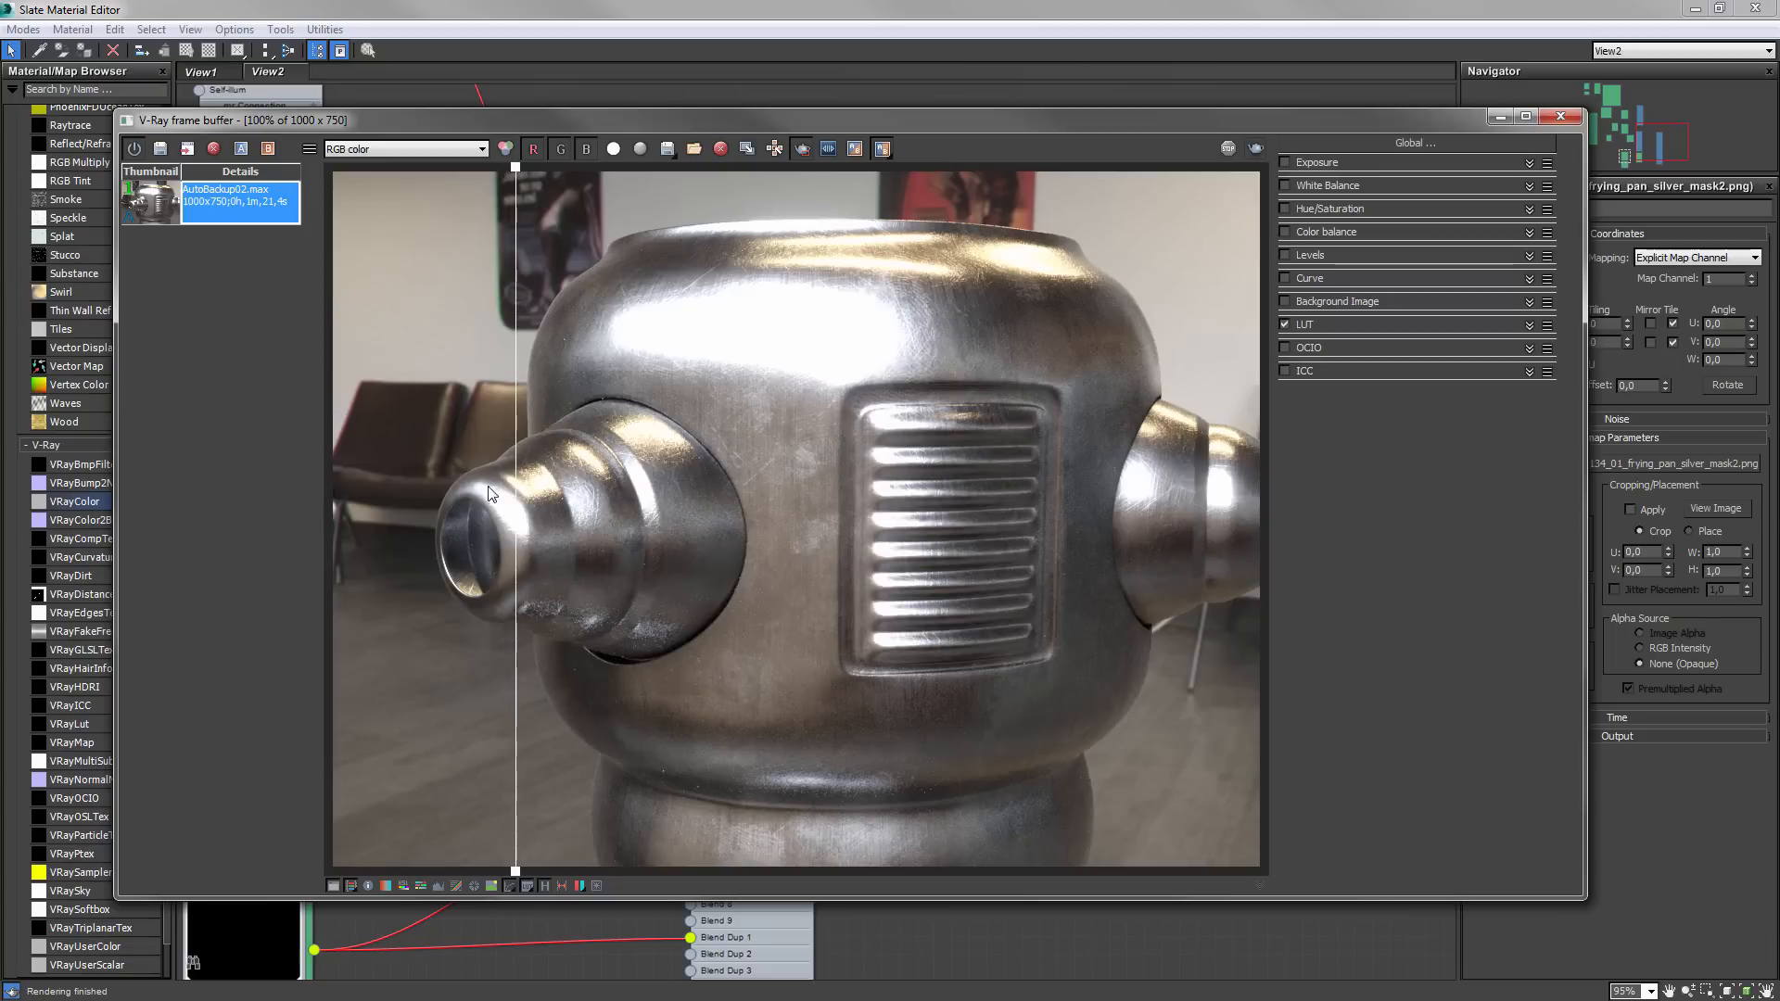
pyautogui.moveTo(516, 517); pyautogui.dragTo(439, 518)
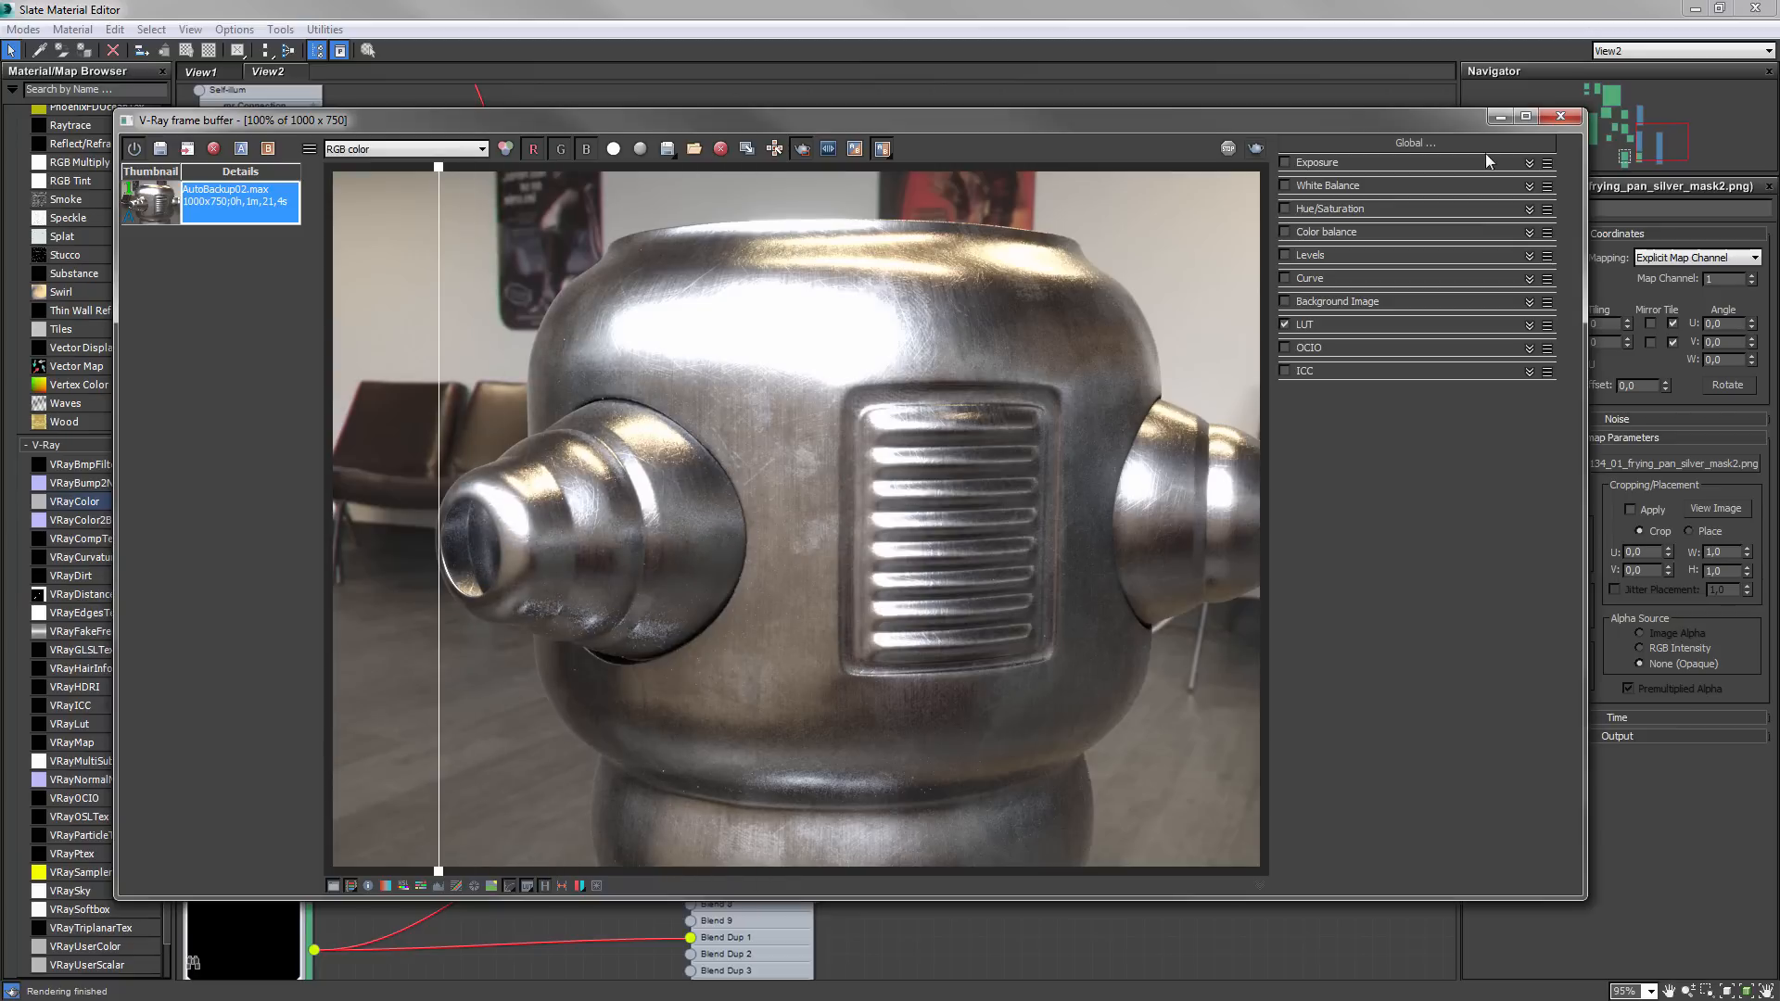
pyautogui.click(1552, 121)
# - Set the rgb multiplier of the VRayColor feeding the VRayDirt's Occluded input to 1,0
pyautogui.moveTo(390, 767); pyautogui.dragTo(513, 656, button='middle')
pyautogui.moveTo(652, 613); pyautogui.dragTo(1342, 245, button='middle')
pyautogui.click(686, 640)
pyautogui.moveTo(1723, 348); pyautogui.dragTo(1585, 363)
pyautogui.write('1')
pyautogui.press('Return')
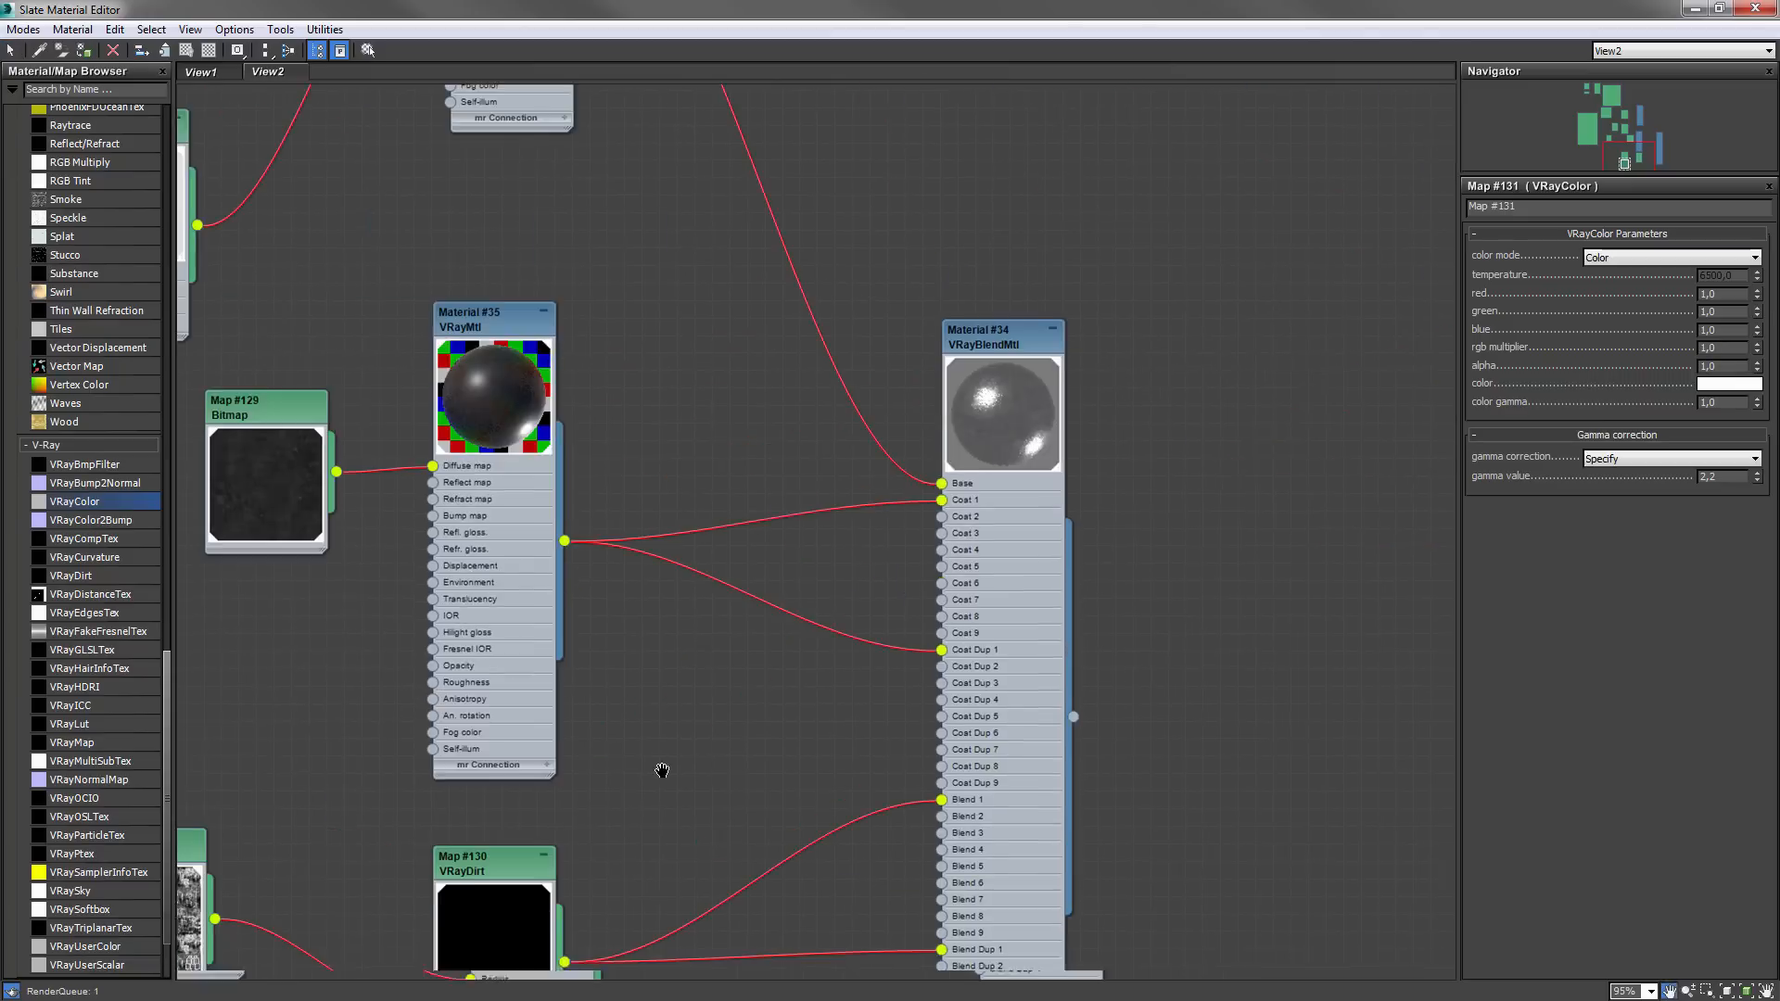
pyautogui.scroll(-2, 675, 752)
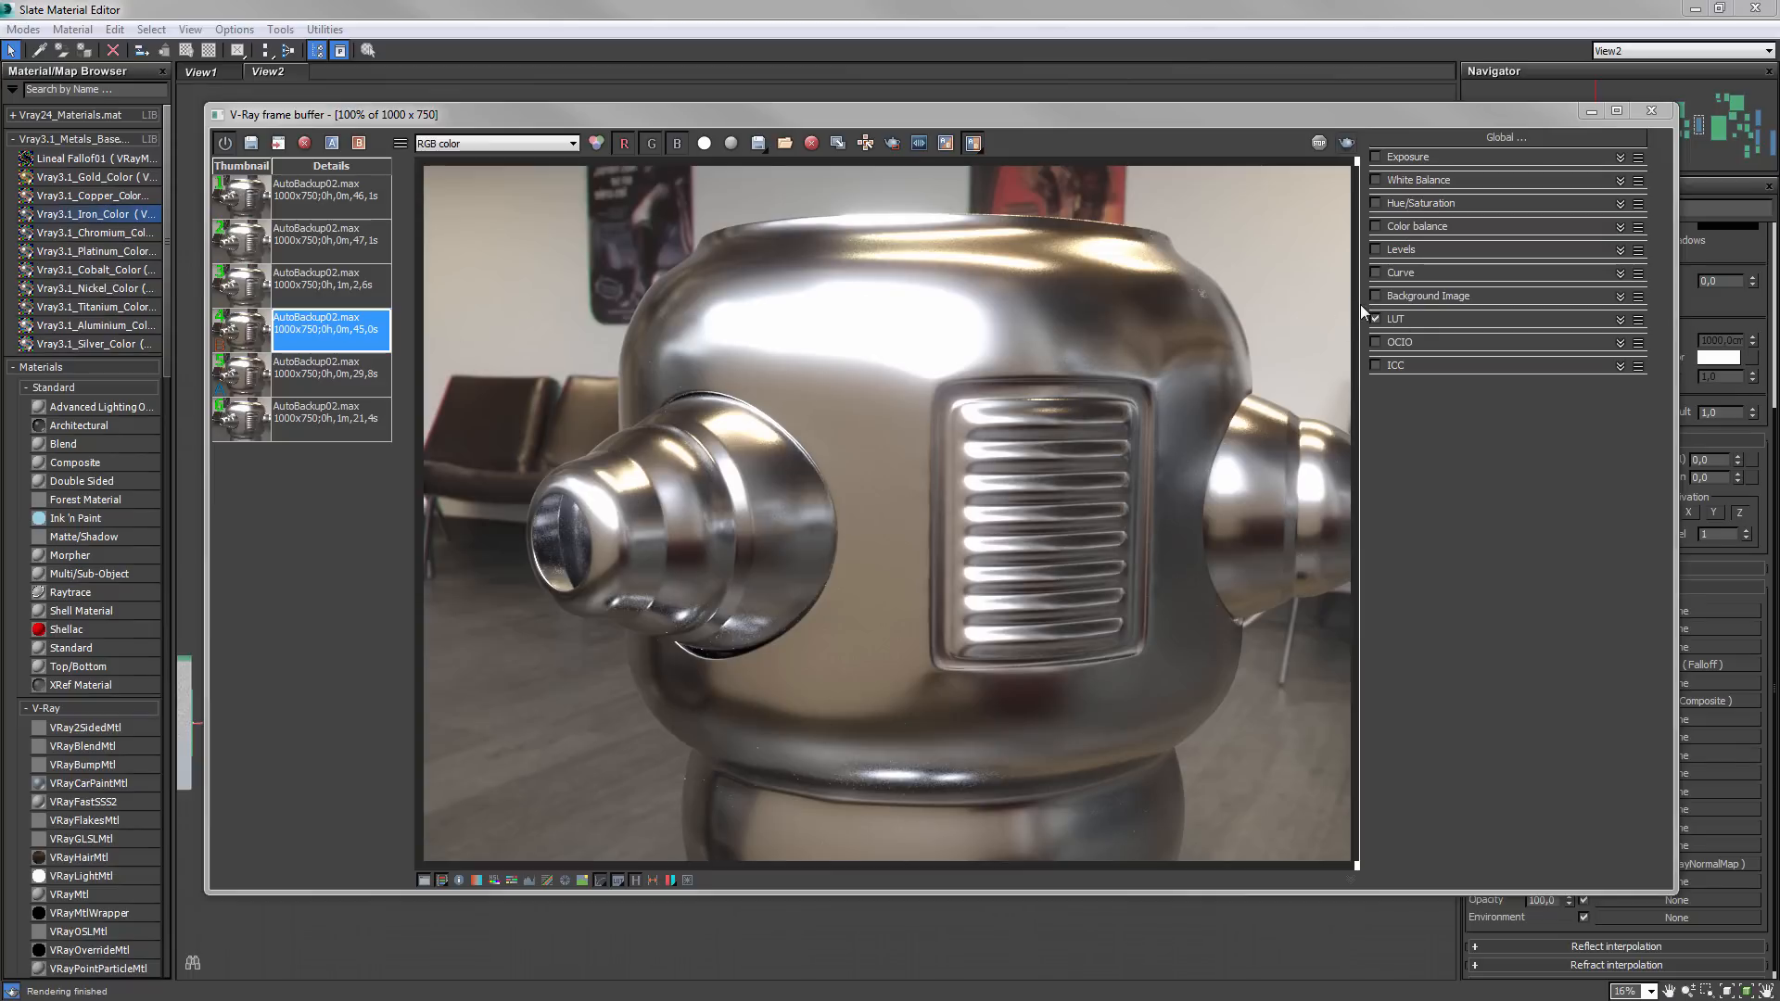
# - Compare the successive saved renders in the frame buffer history by setting them as A and B and wiping between them
pyautogui.moveTo(1357, 312); pyautogui.dragTo(418, 315)
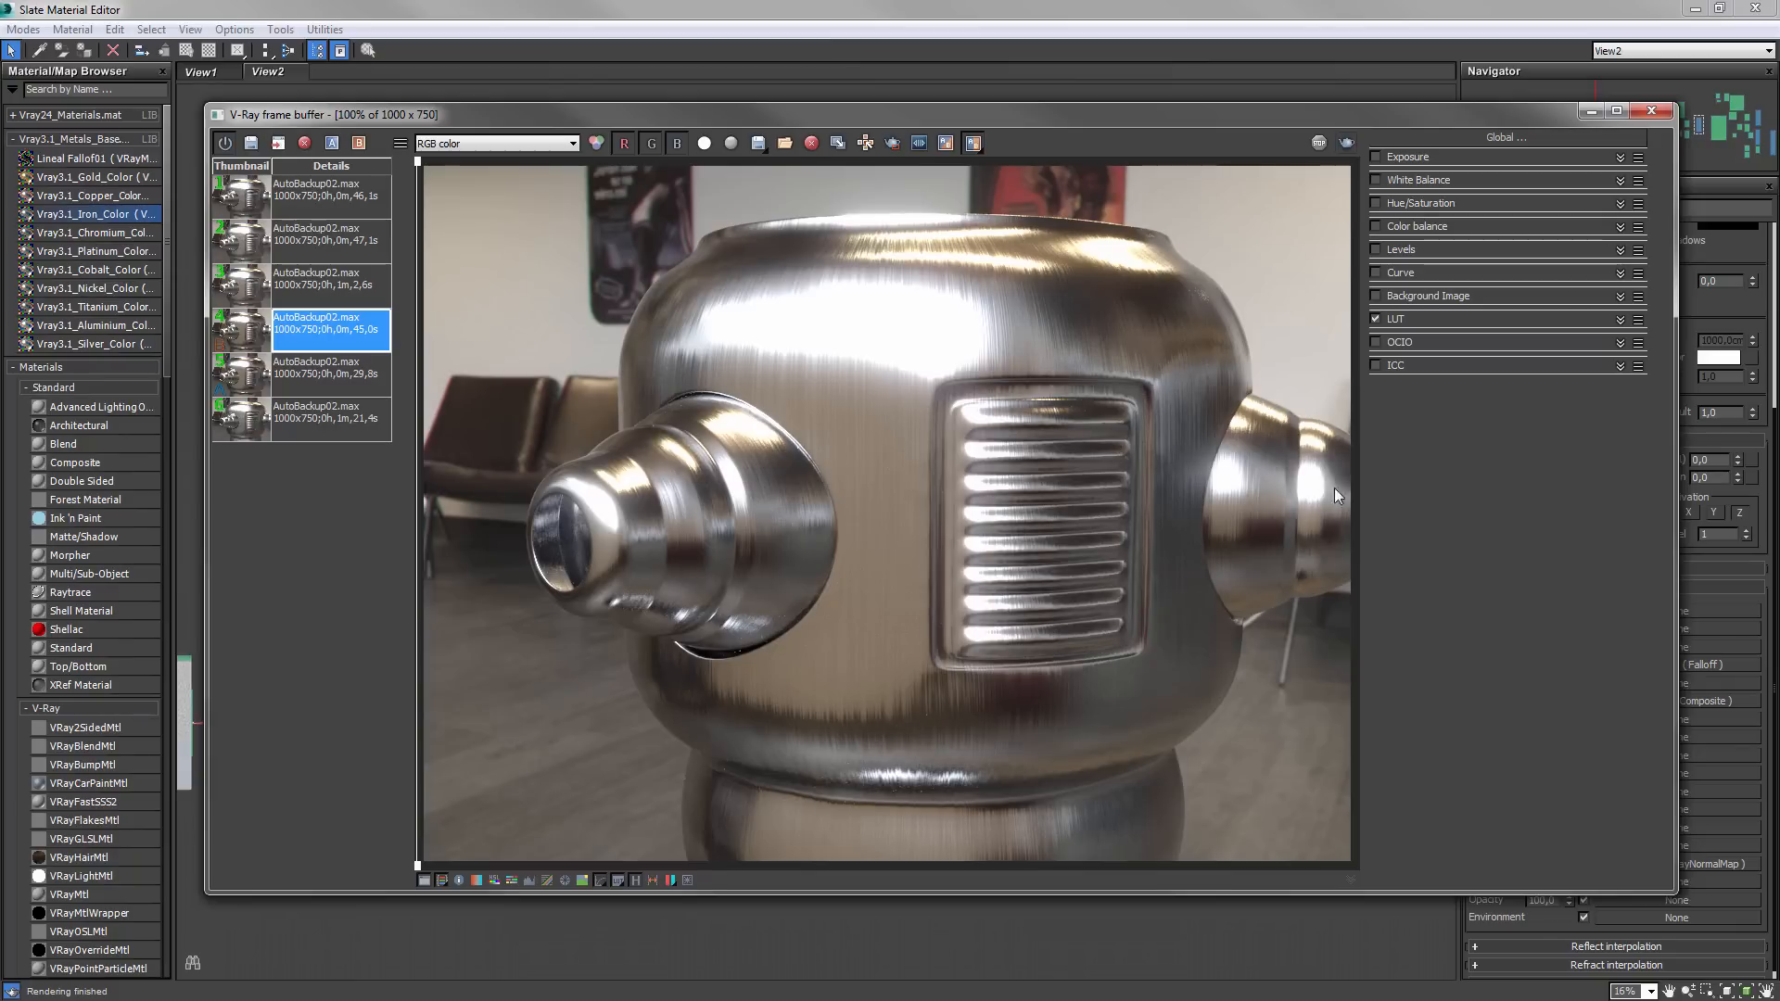
pyautogui.click(325, 284)
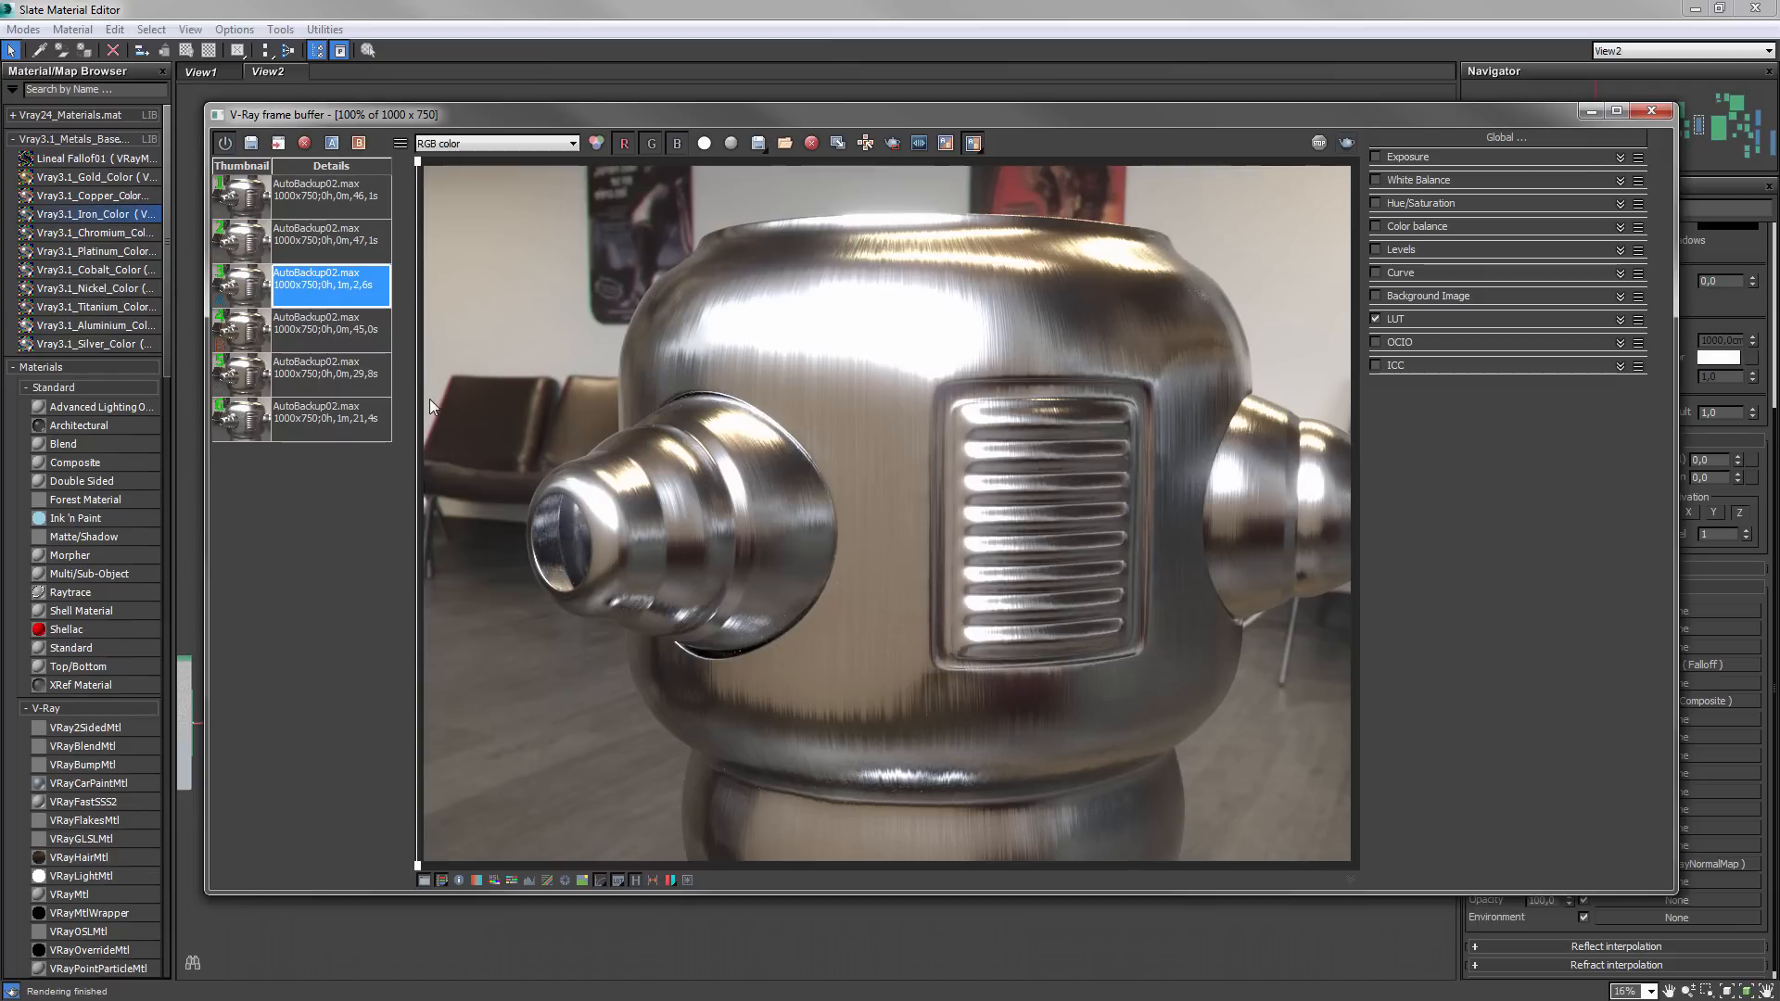
pyautogui.moveTo(420, 405); pyautogui.dragTo(1346, 467)
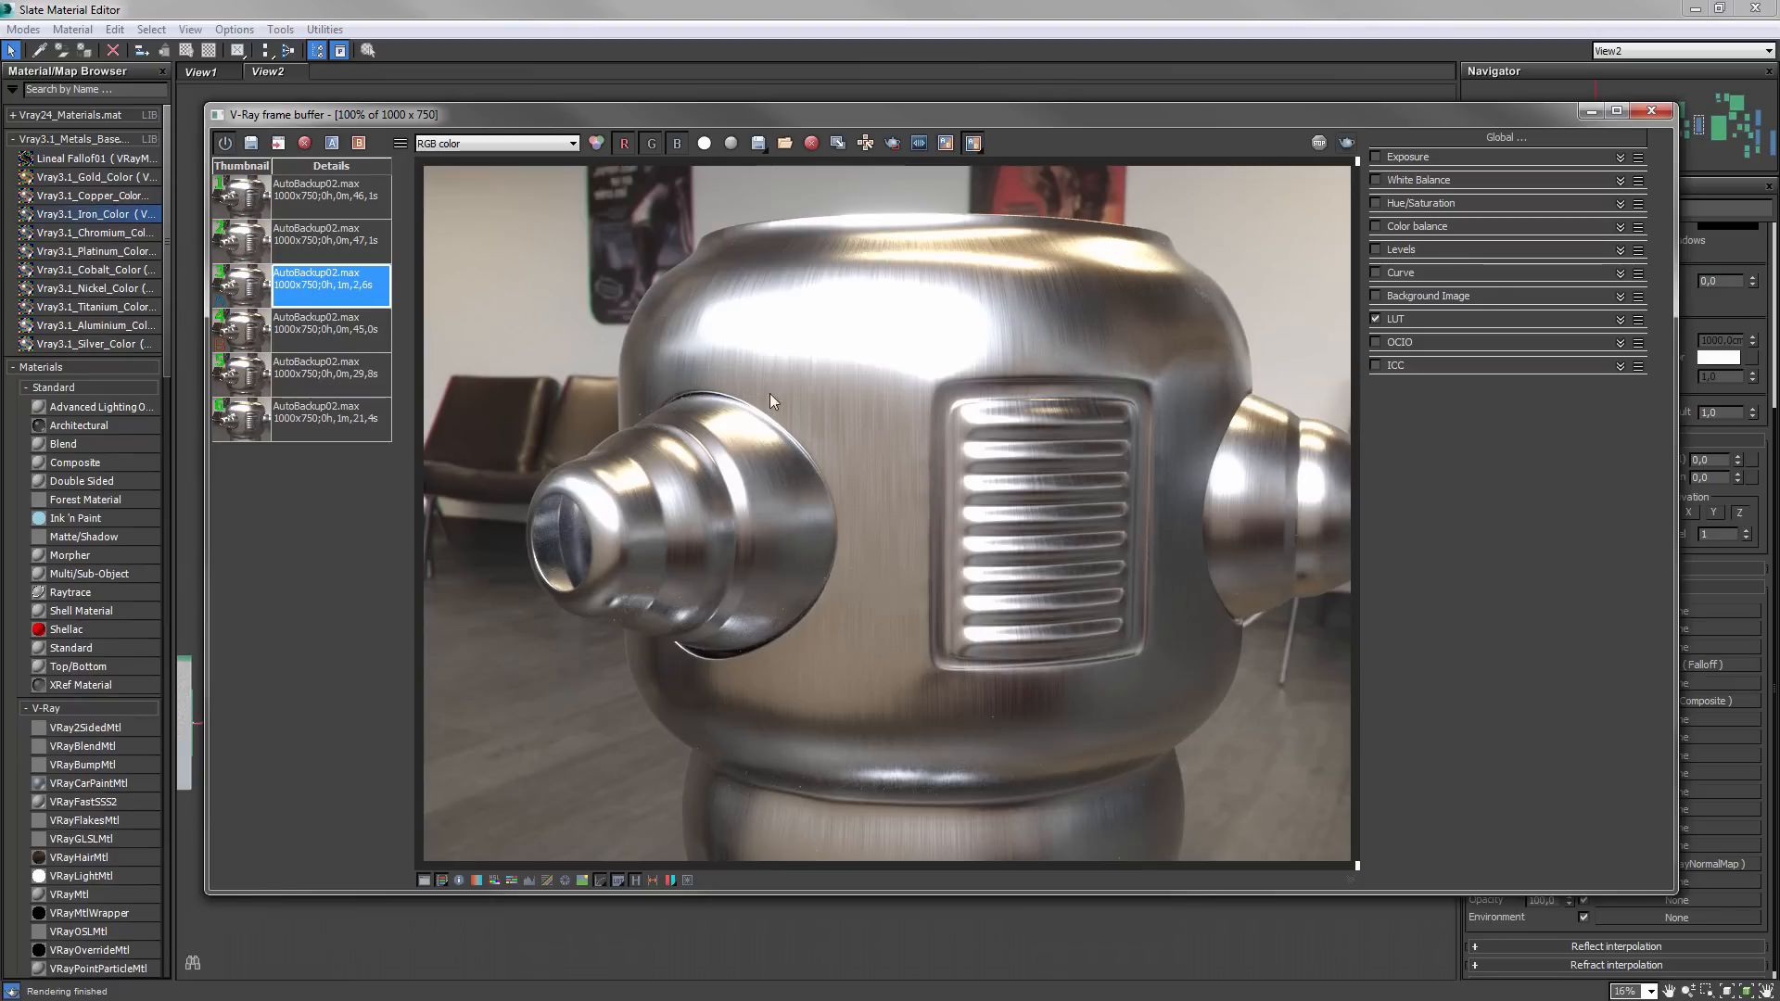
pyautogui.click(320, 235)
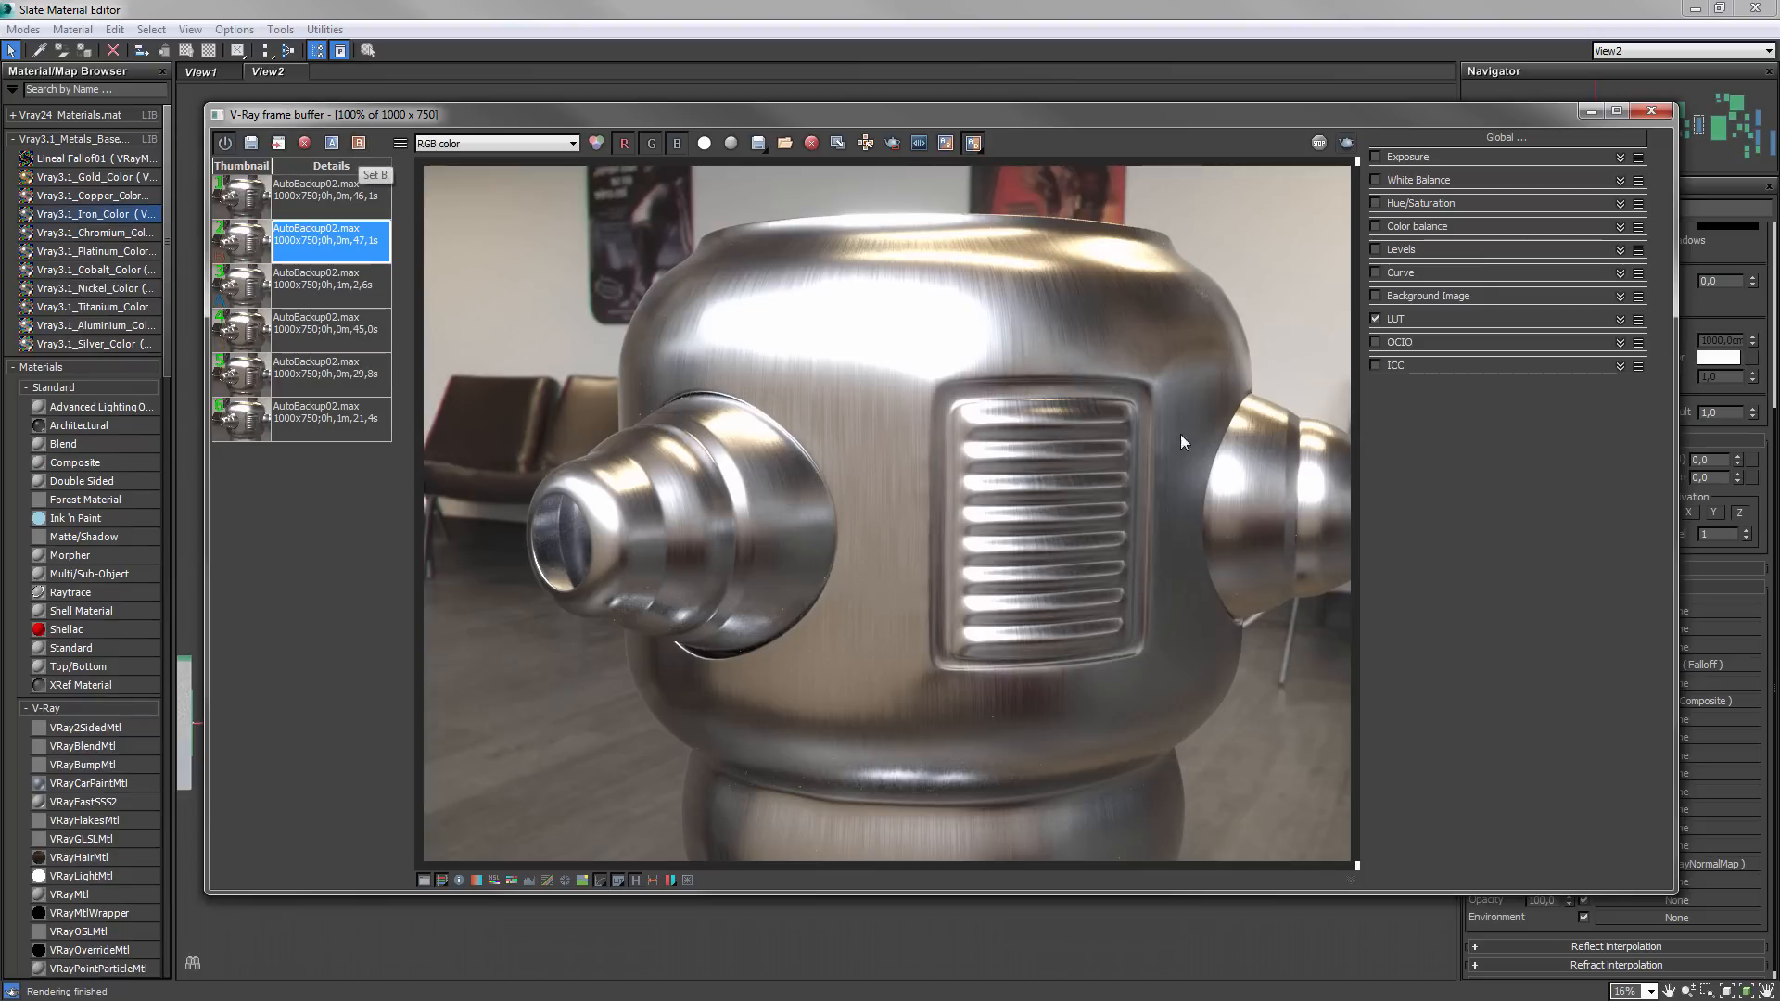
pyautogui.moveTo(1354, 358); pyautogui.dragTo(435, 406)
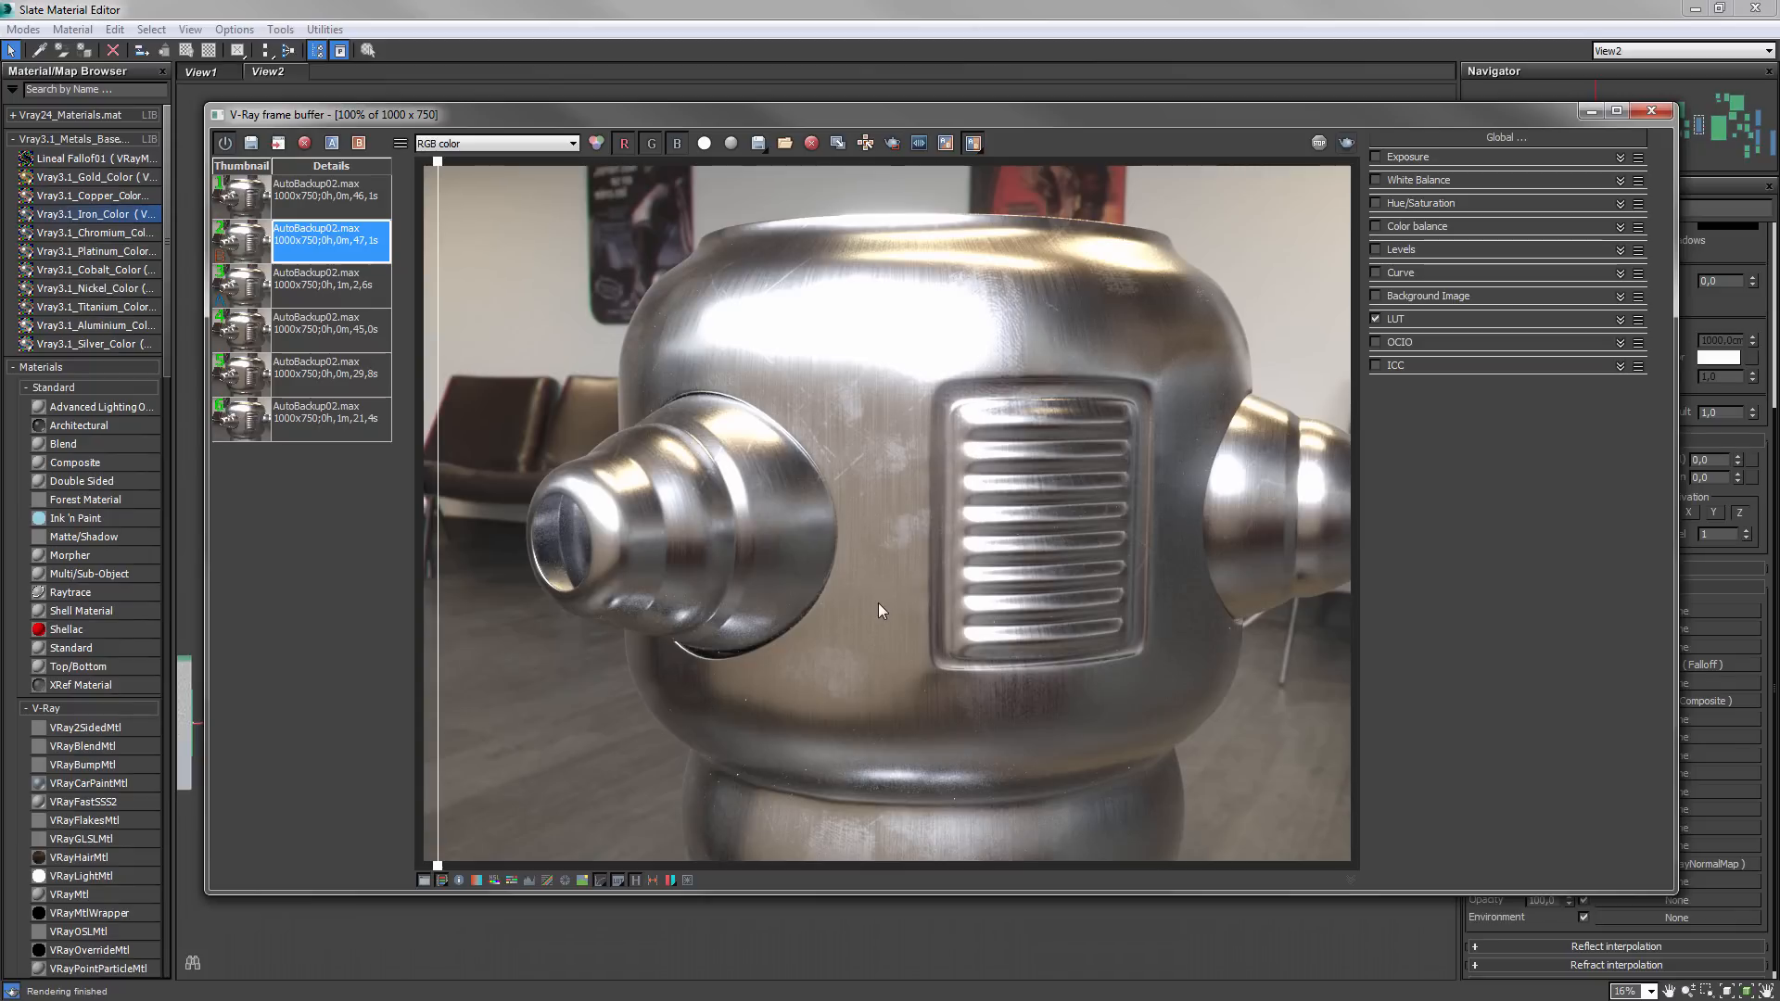
pyautogui.click(314, 199)
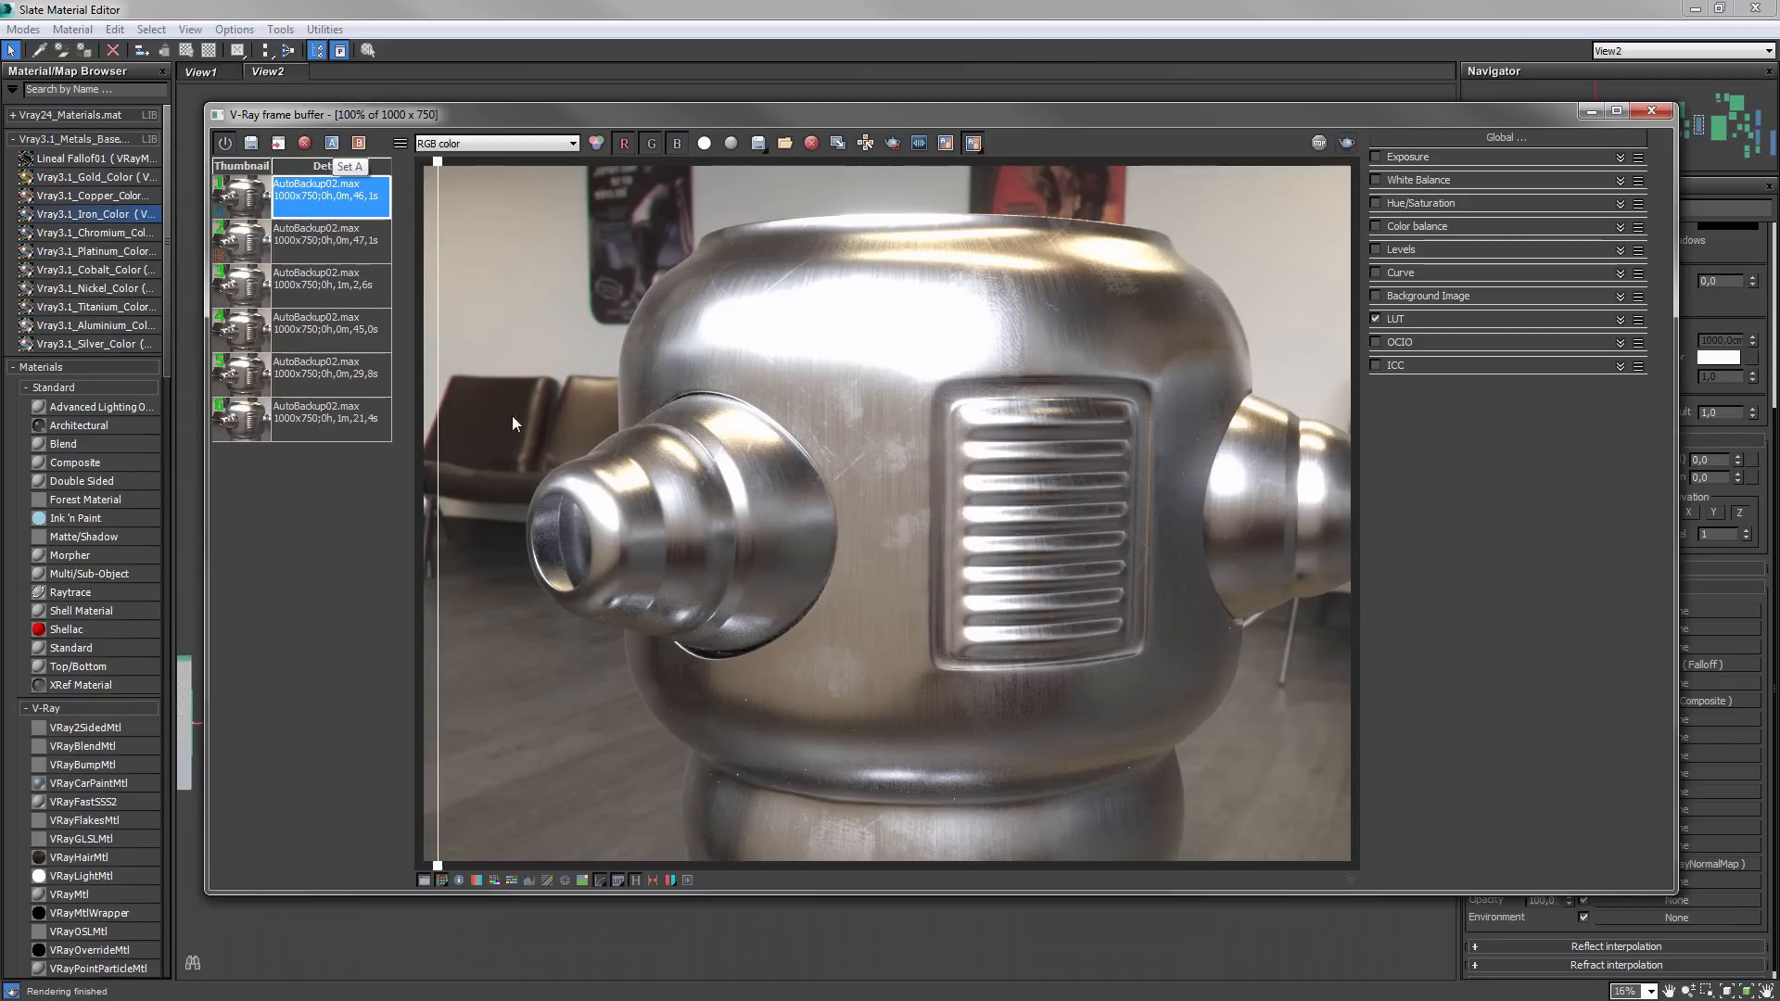
pyautogui.moveTo(442, 372); pyautogui.dragTo(1374, 467)
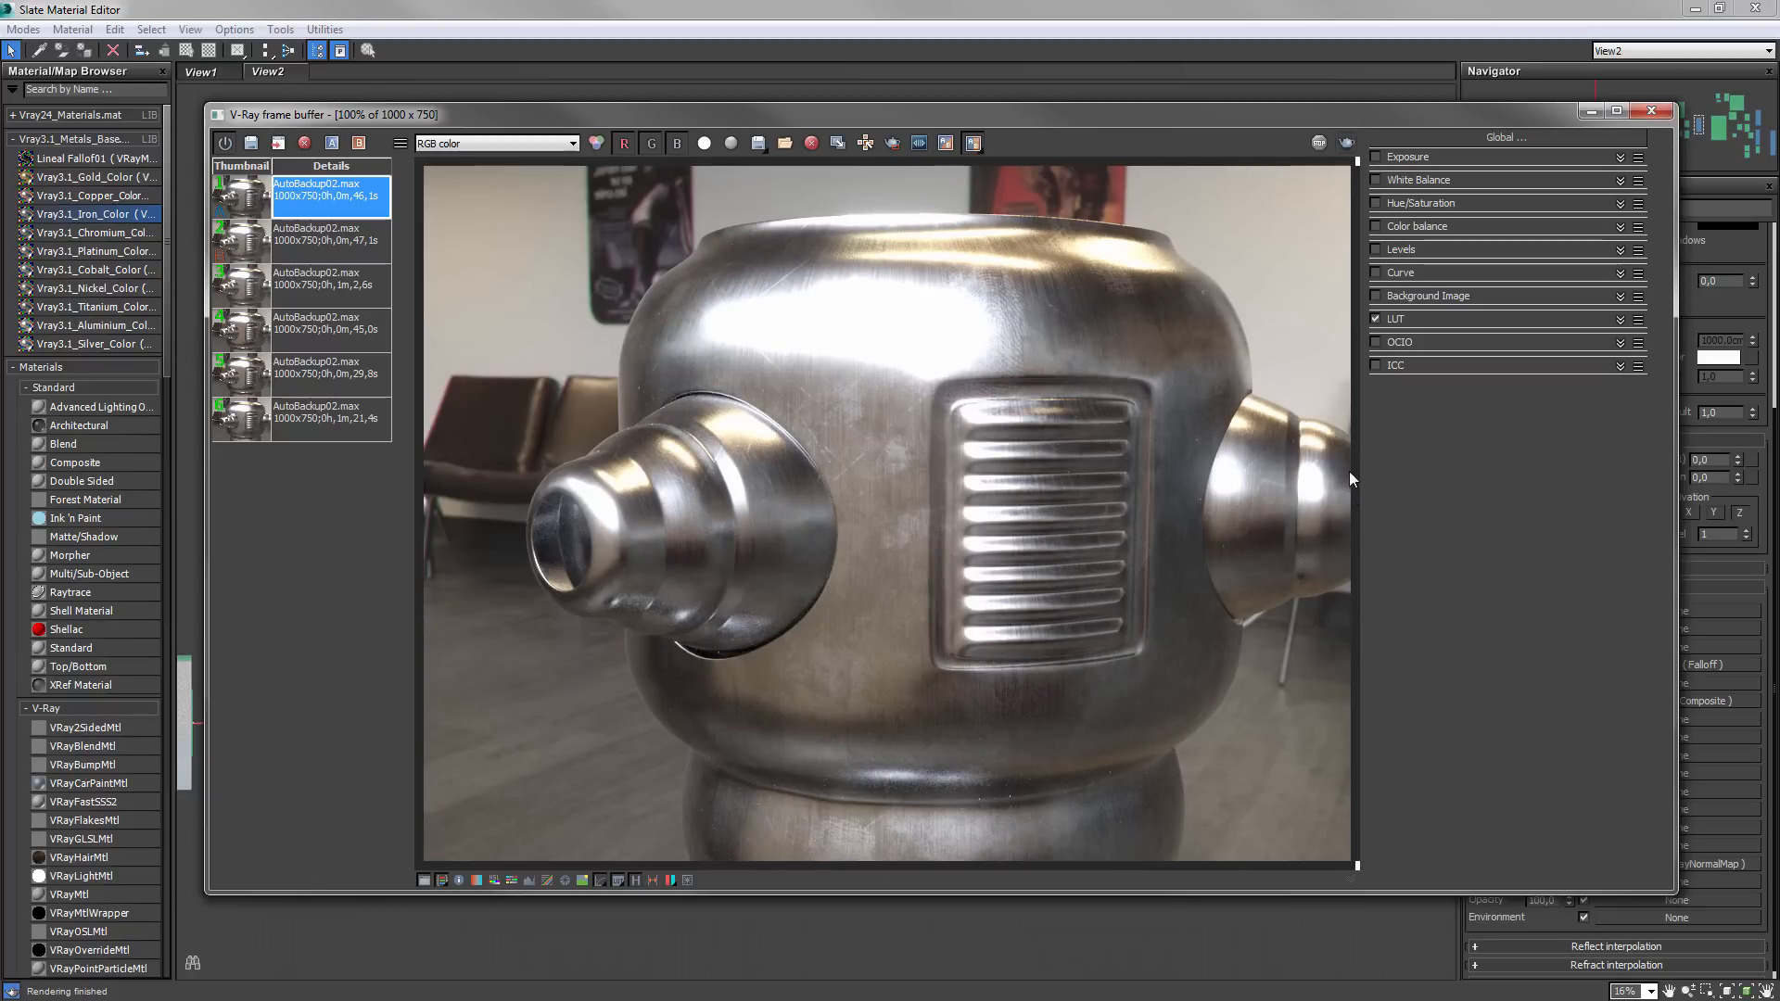
pyautogui.moveTo(1350, 477); pyautogui.dragTo(1372, 697)
pyautogui.moveTo(1355, 471); pyautogui.dragTo(1329, 505)
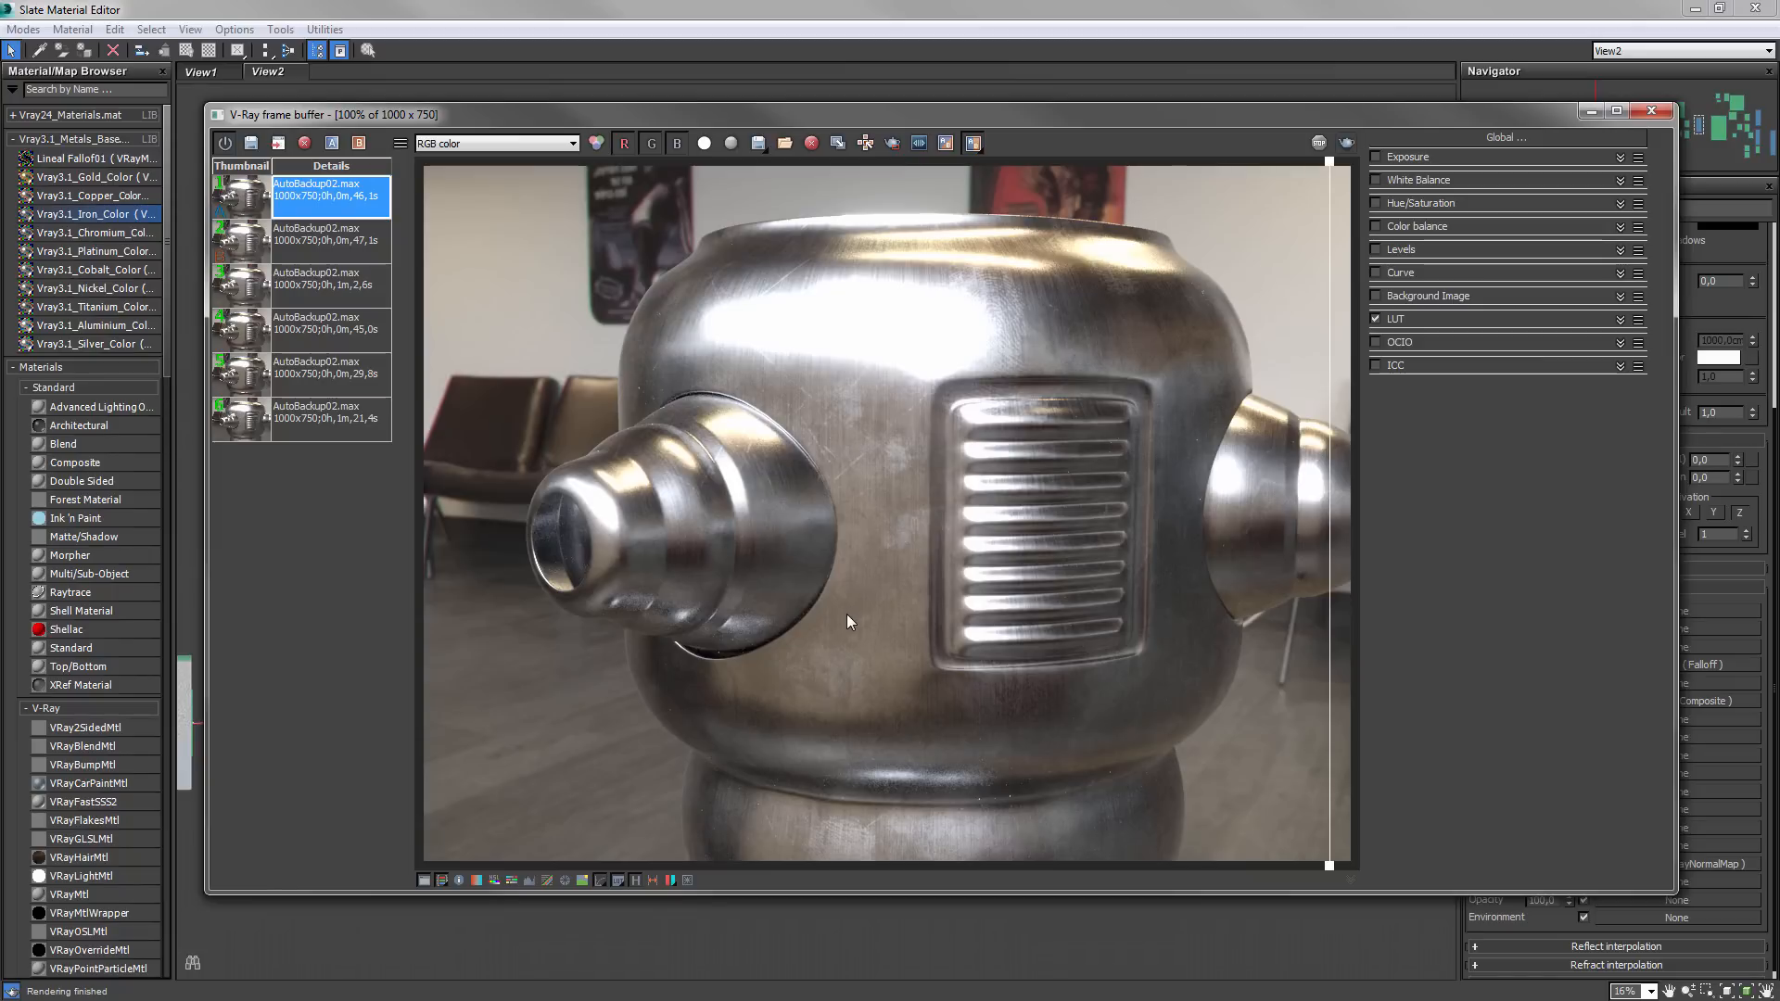
# - Load the oldest render in the history as image B and wipe across to compare it with image A
pyautogui.click(298, 421)
pyautogui.click(359, 143)
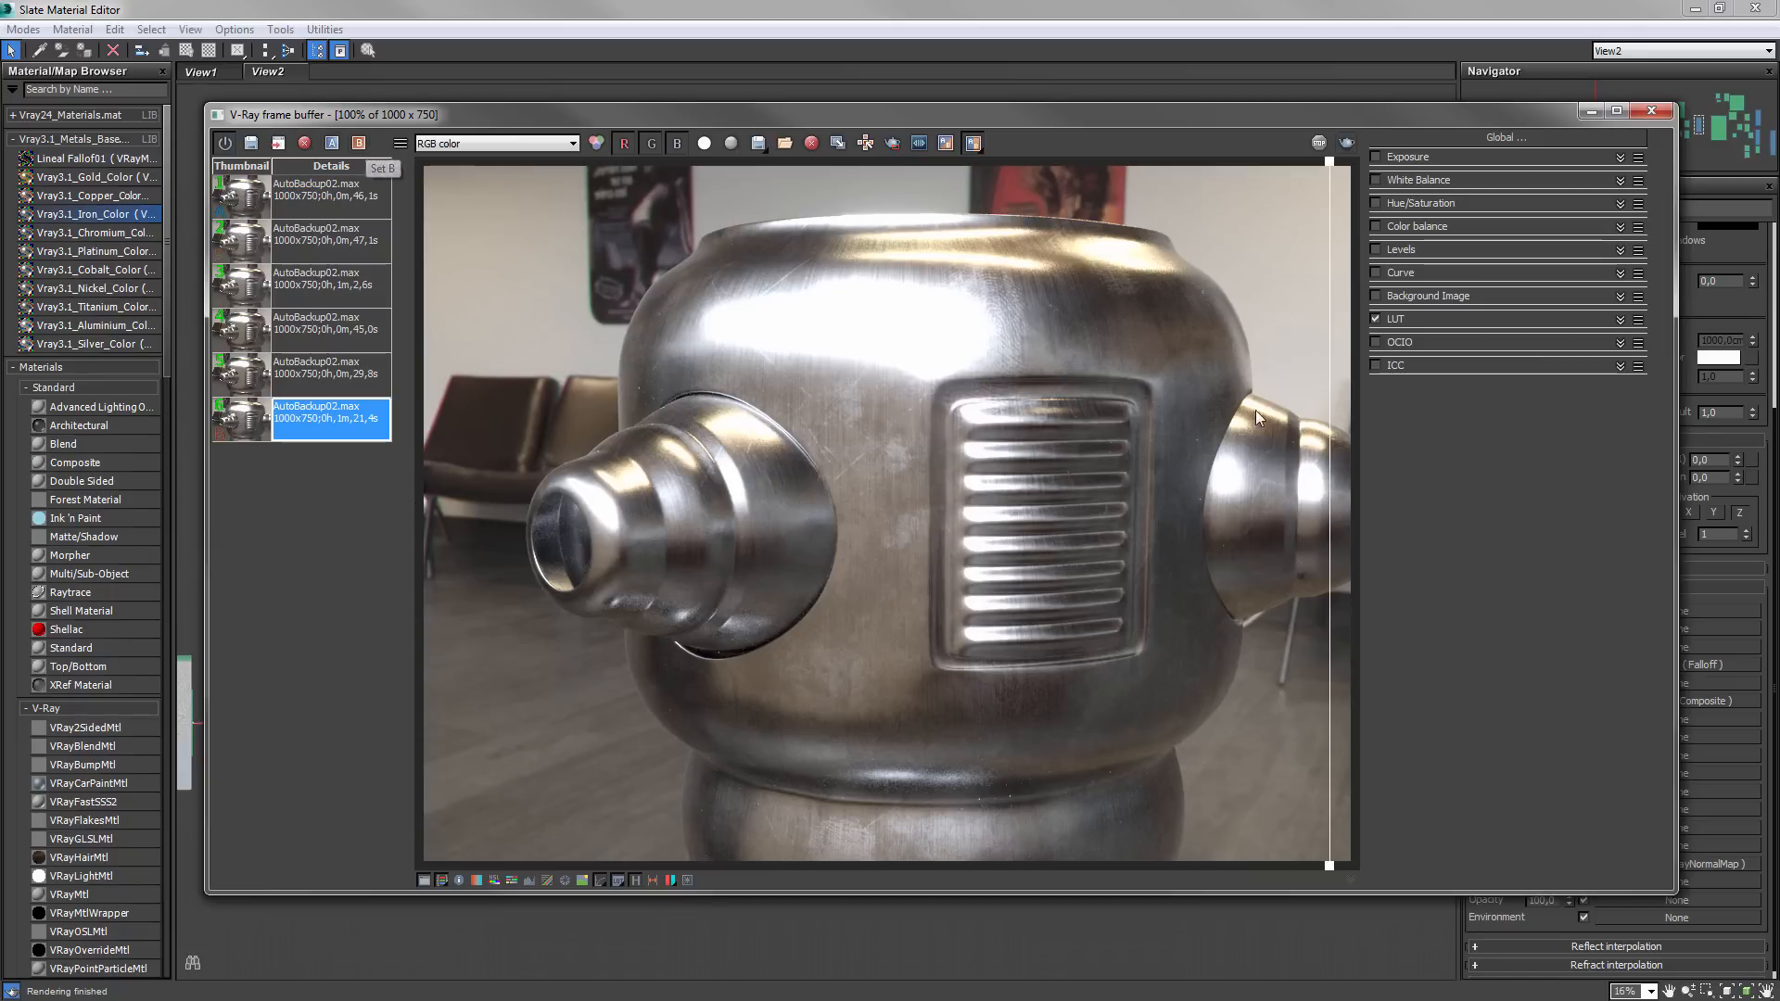
pyautogui.moveTo(1329, 408); pyautogui.dragTo(558, 418)
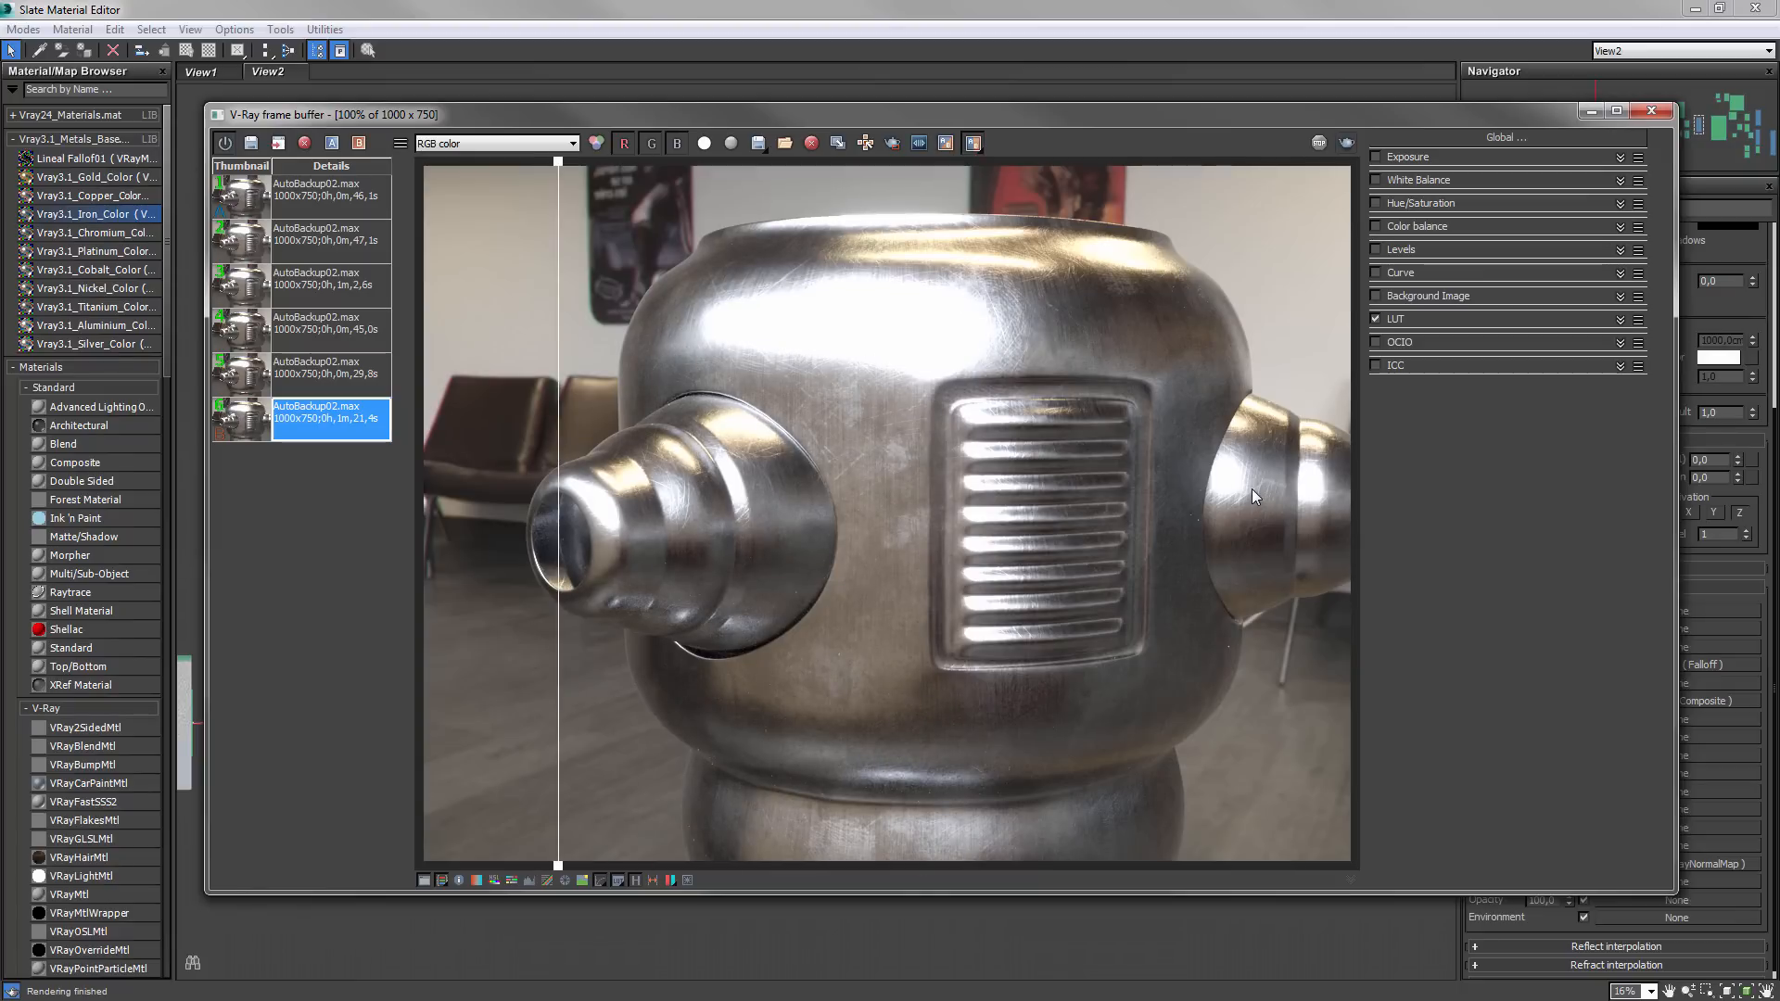
# - Examine the scratches and dark edges on the robot's arm socket and chest at 200% and 100% zoom
pyautogui.scroll(1, 1252, 489)
pyautogui.moveTo(1151, 479); pyautogui.dragTo(1082, 473, button='middle')
pyautogui.moveTo(563, 449); pyautogui.dragTo(454, 508)
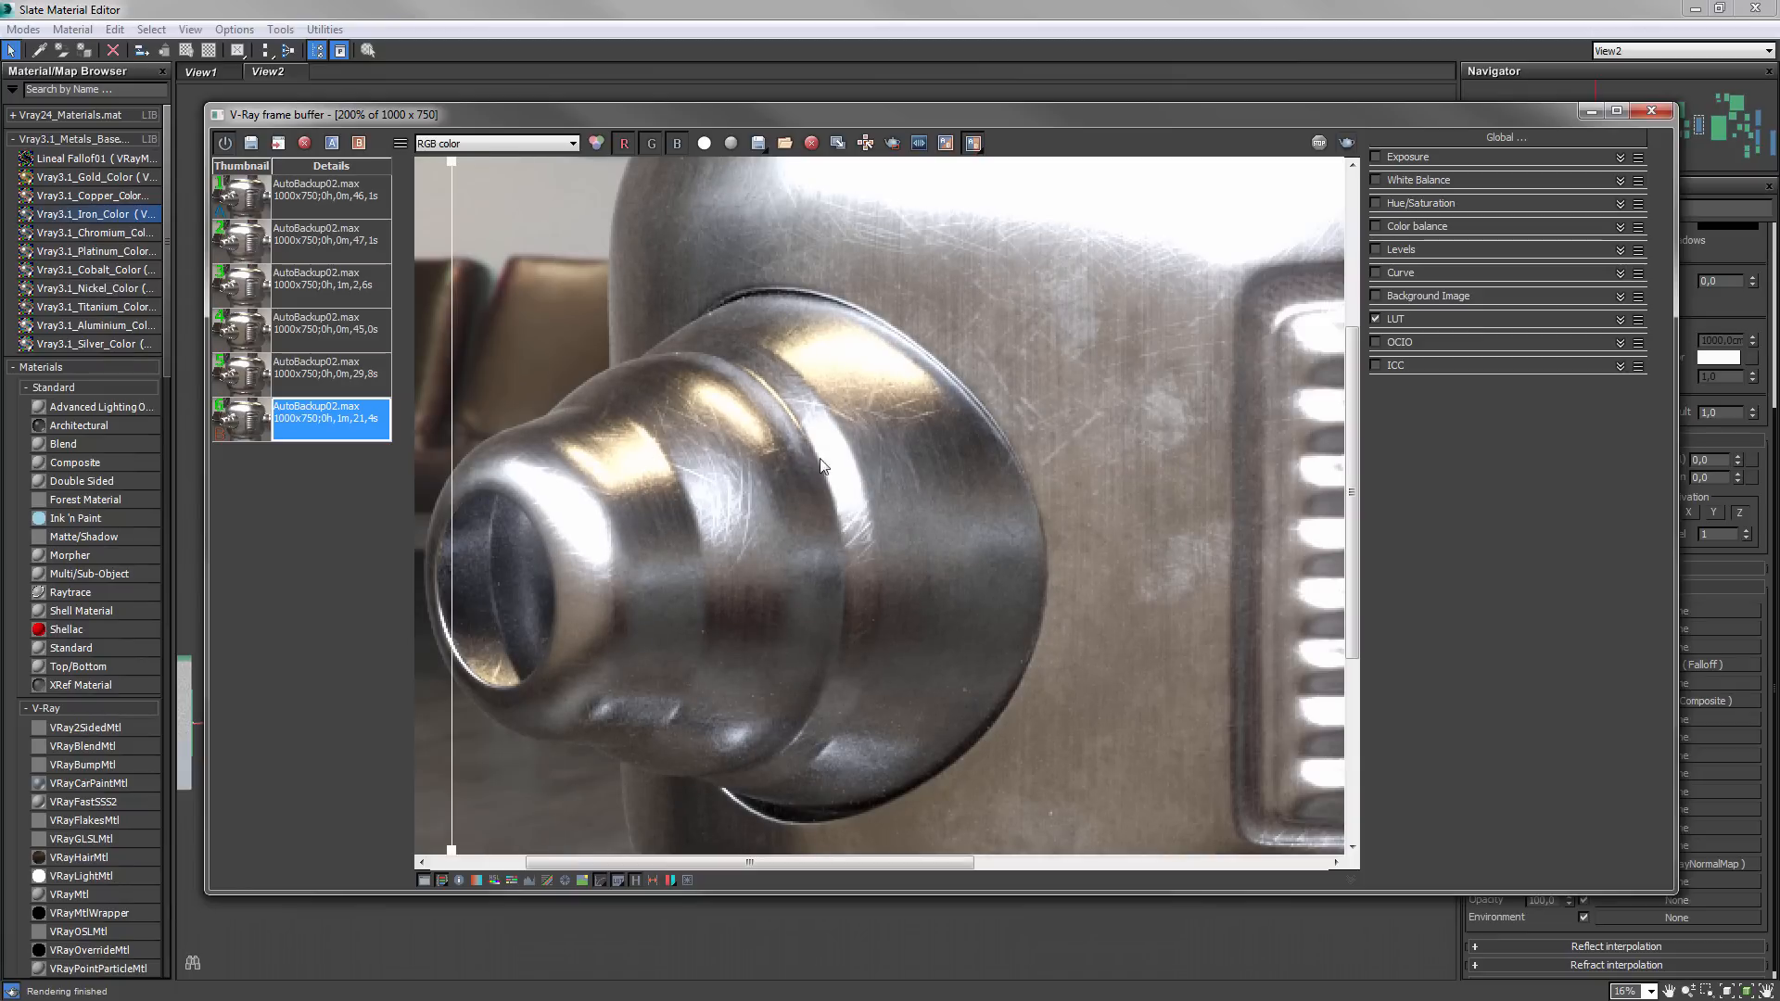
pyautogui.moveTo(454, 445)
pyautogui.mouseDown()
pyautogui.moveTo(1186, 459)
pyautogui.moveTo(470, 468)
pyautogui.mouseUp()
pyautogui.scroll(-2, 900, 466)
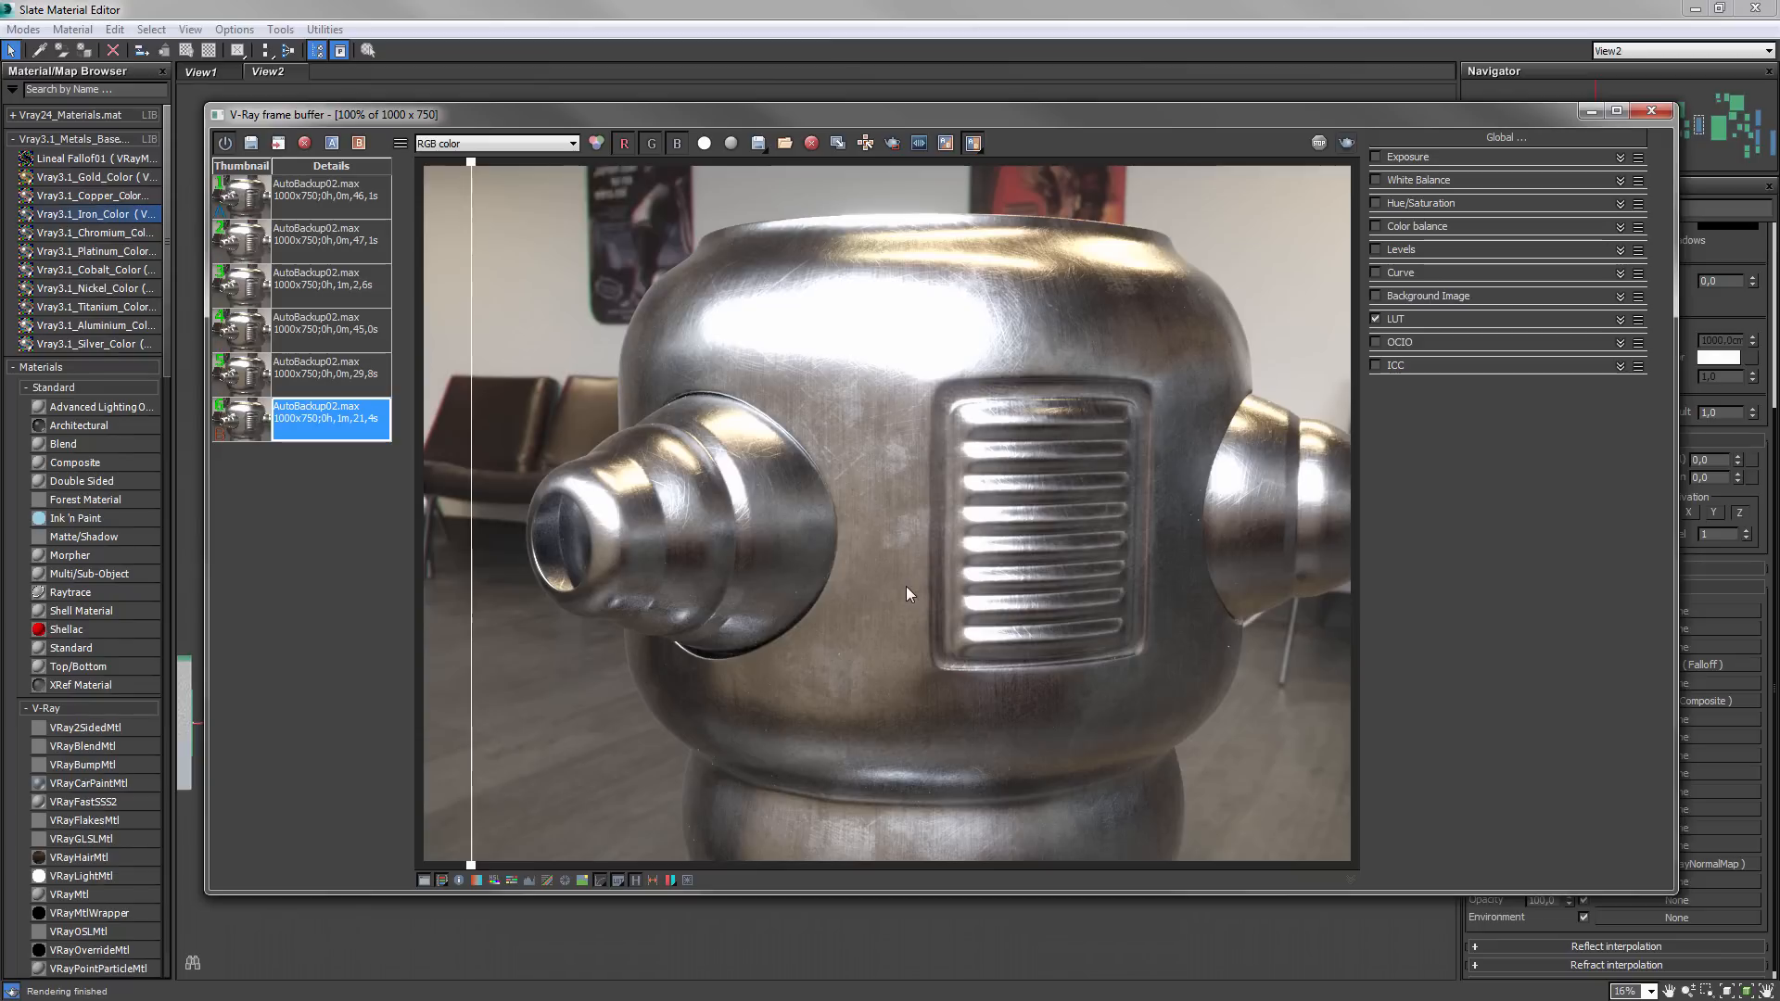
pyautogui.scroll(-1, 849, 525)
pyautogui.scroll(1, 849, 526)
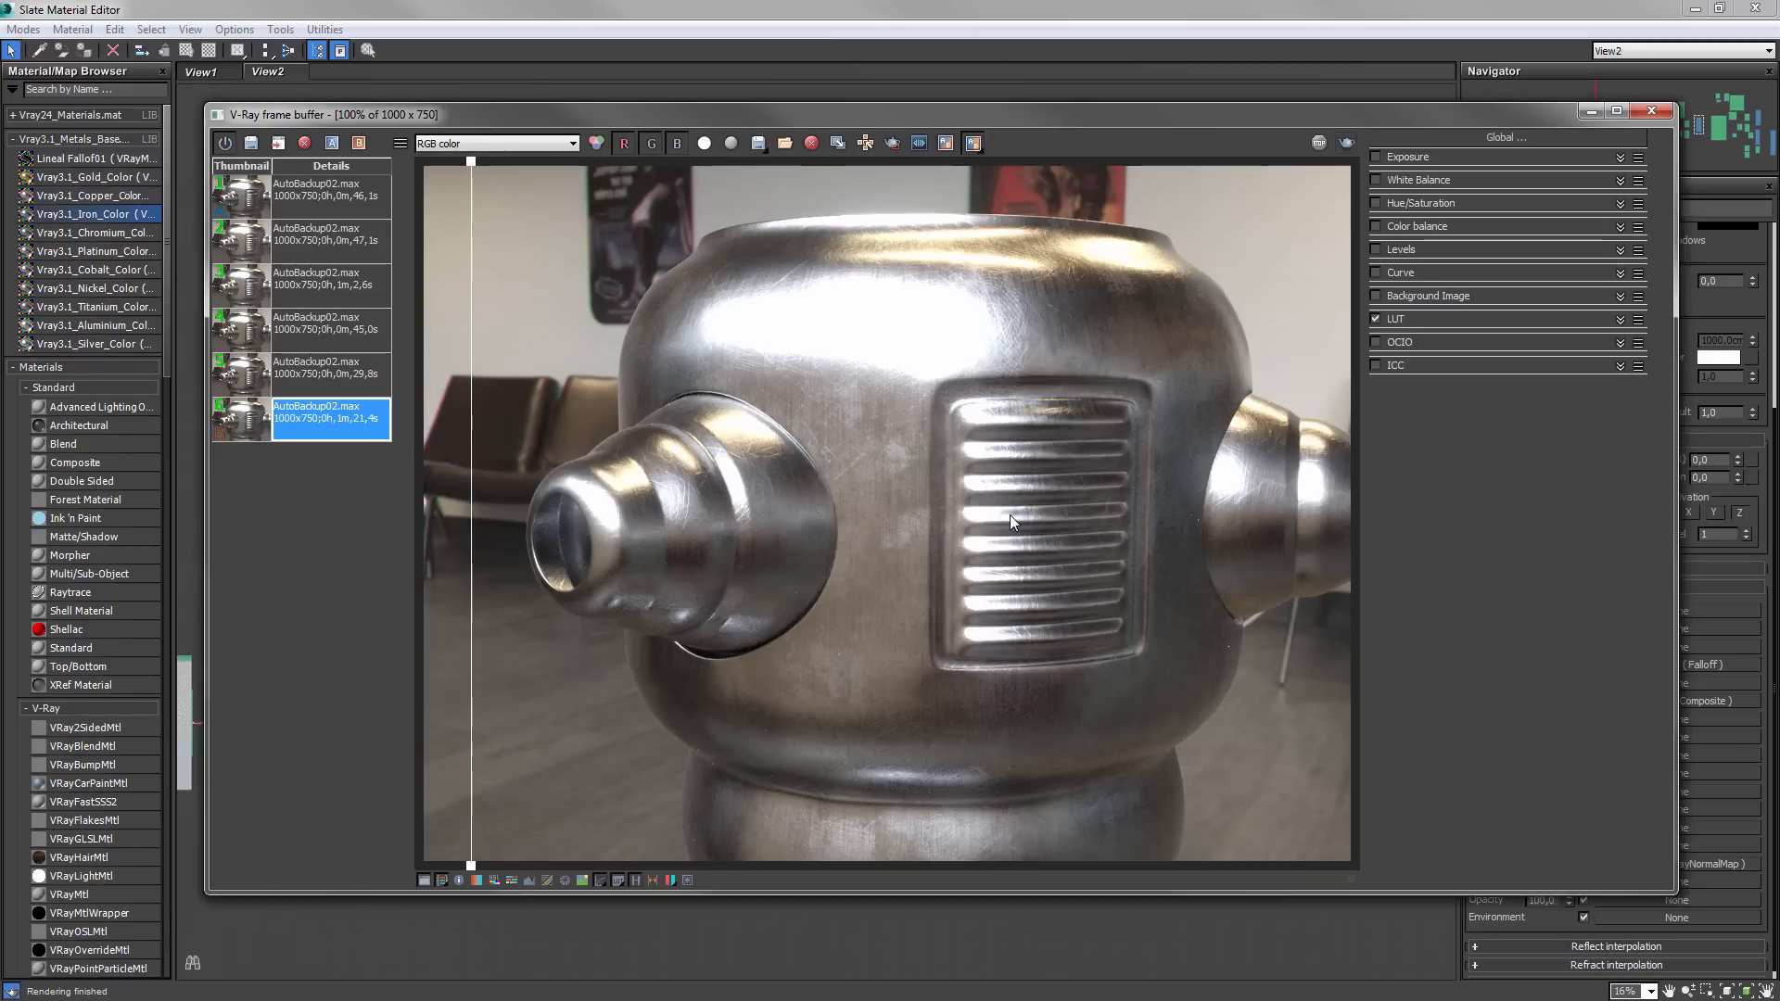
pyautogui.moveTo(471, 450); pyautogui.dragTo(350, 594)
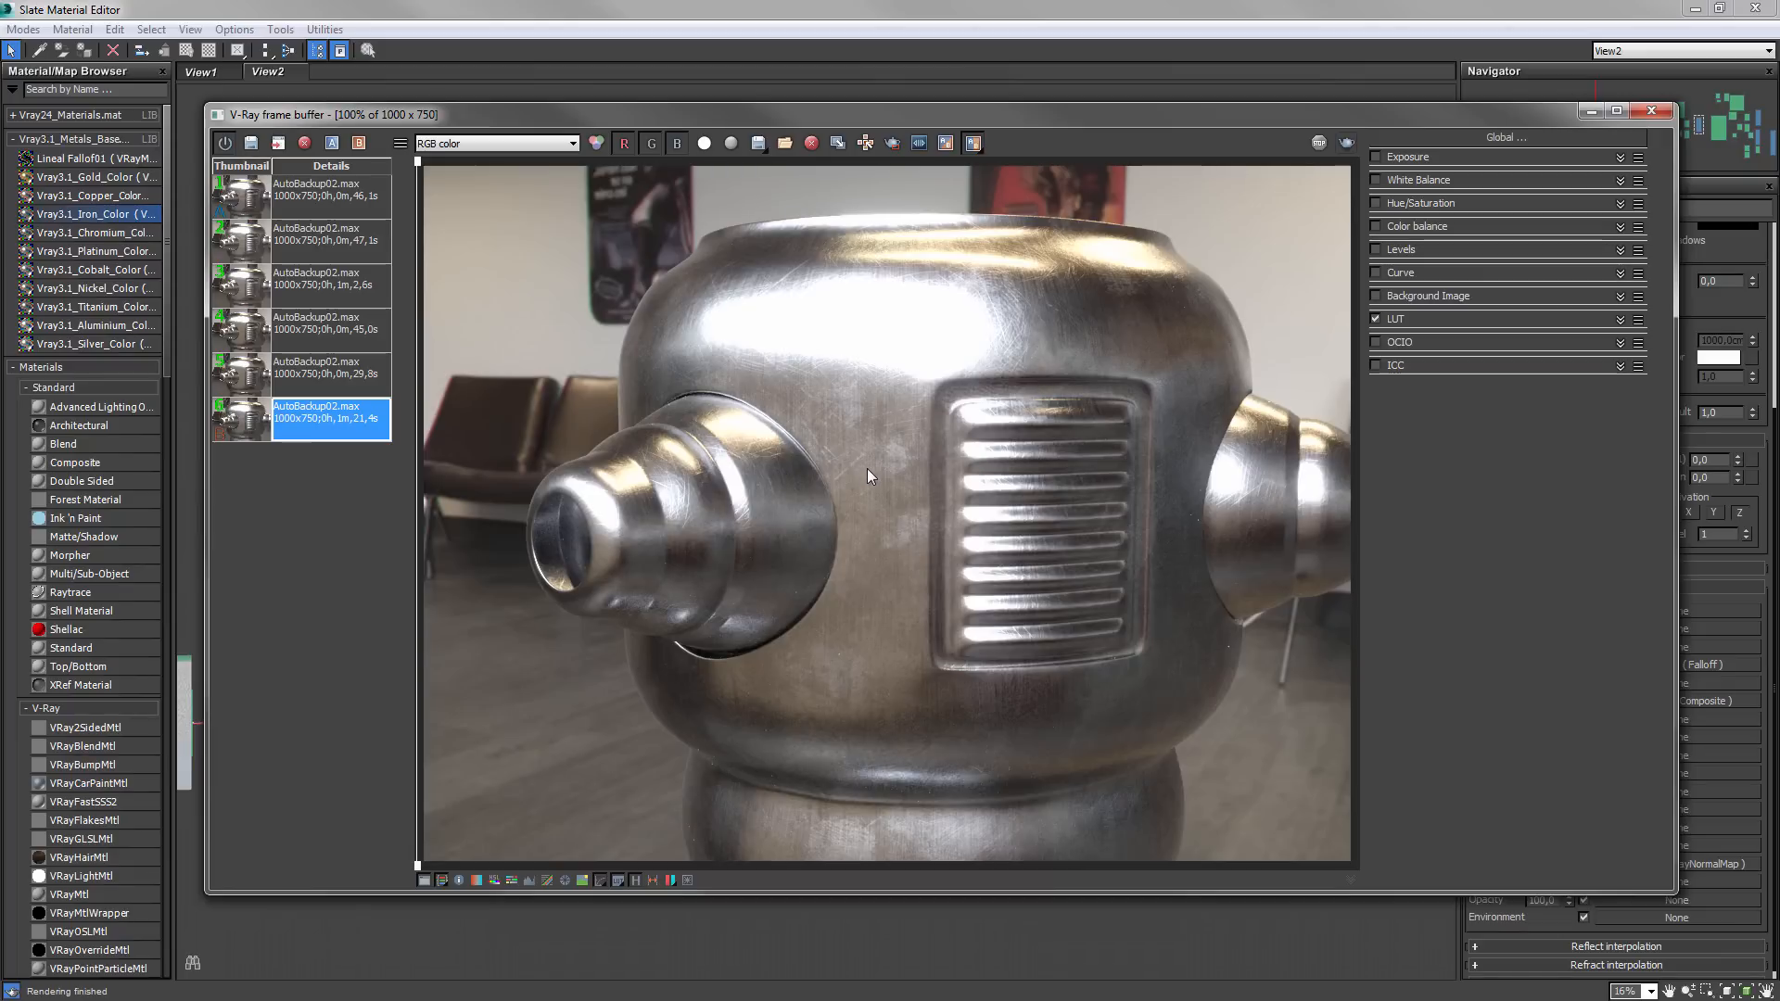
pyautogui.scroll(1, 868, 469)
pyautogui.moveTo(1146, 516); pyautogui.dragTo(1034, 488, button='middle')
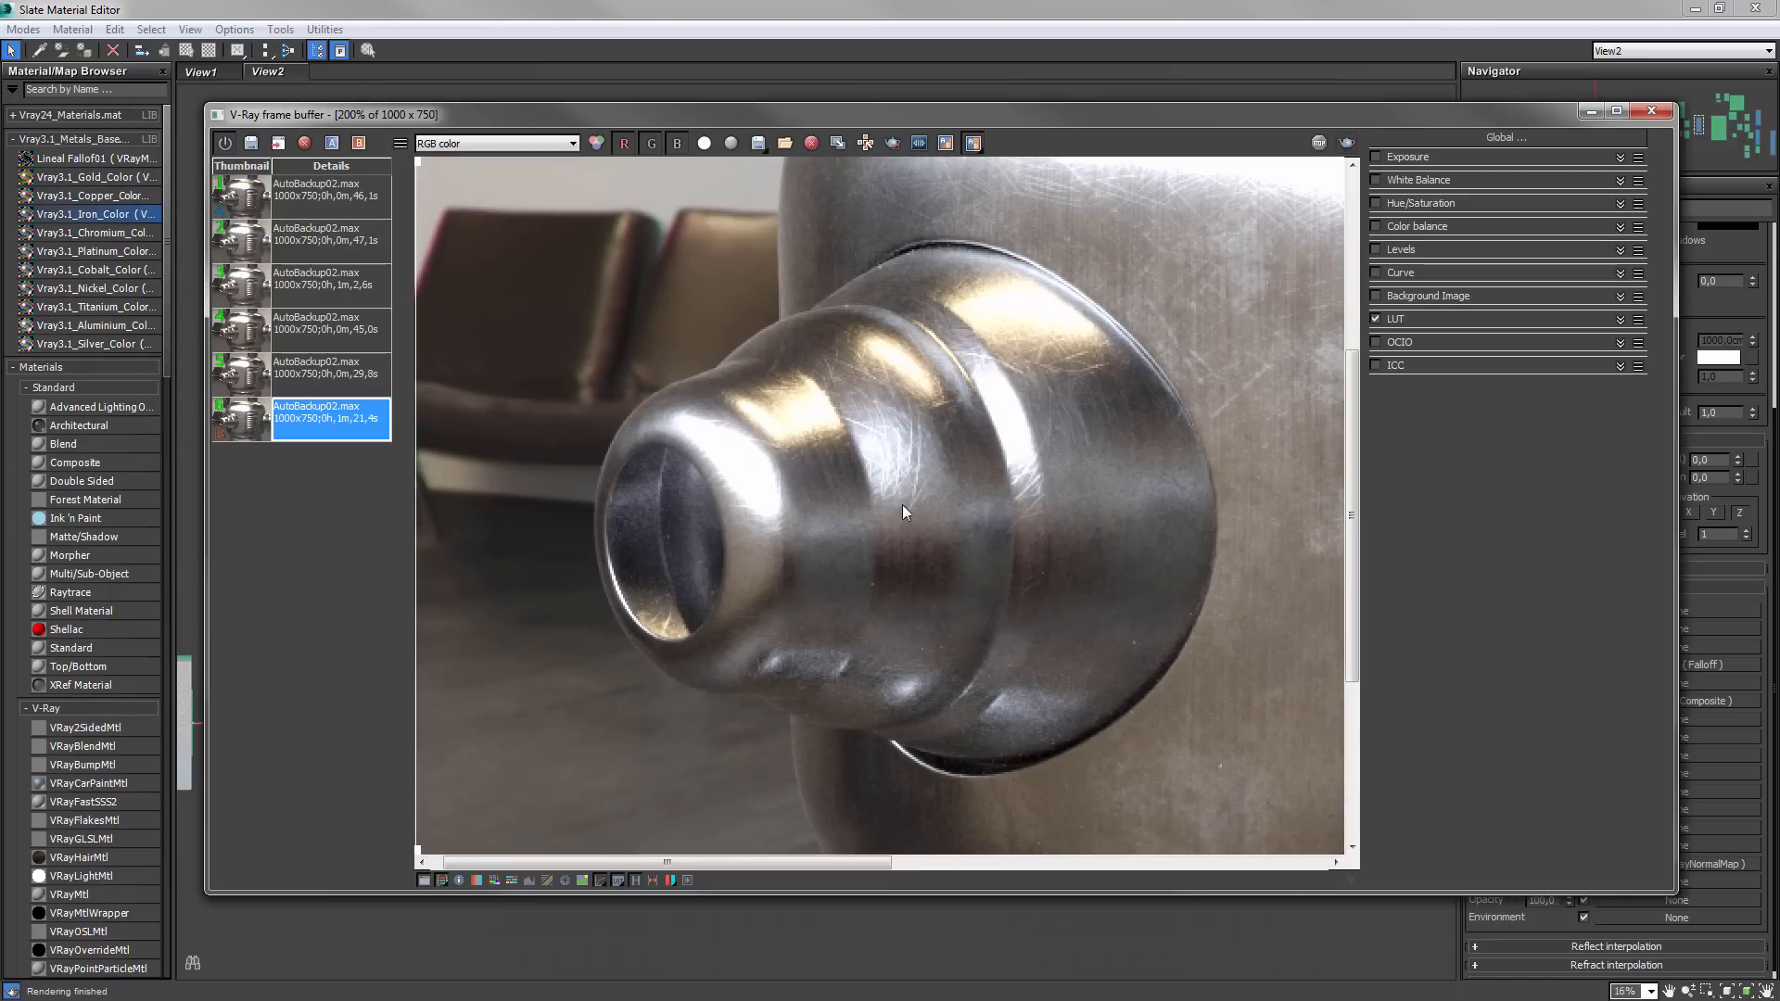
pyautogui.moveTo(1105, 497); pyautogui.dragTo(899, 541, button='middle')
pyautogui.scroll(-1, 899, 541)
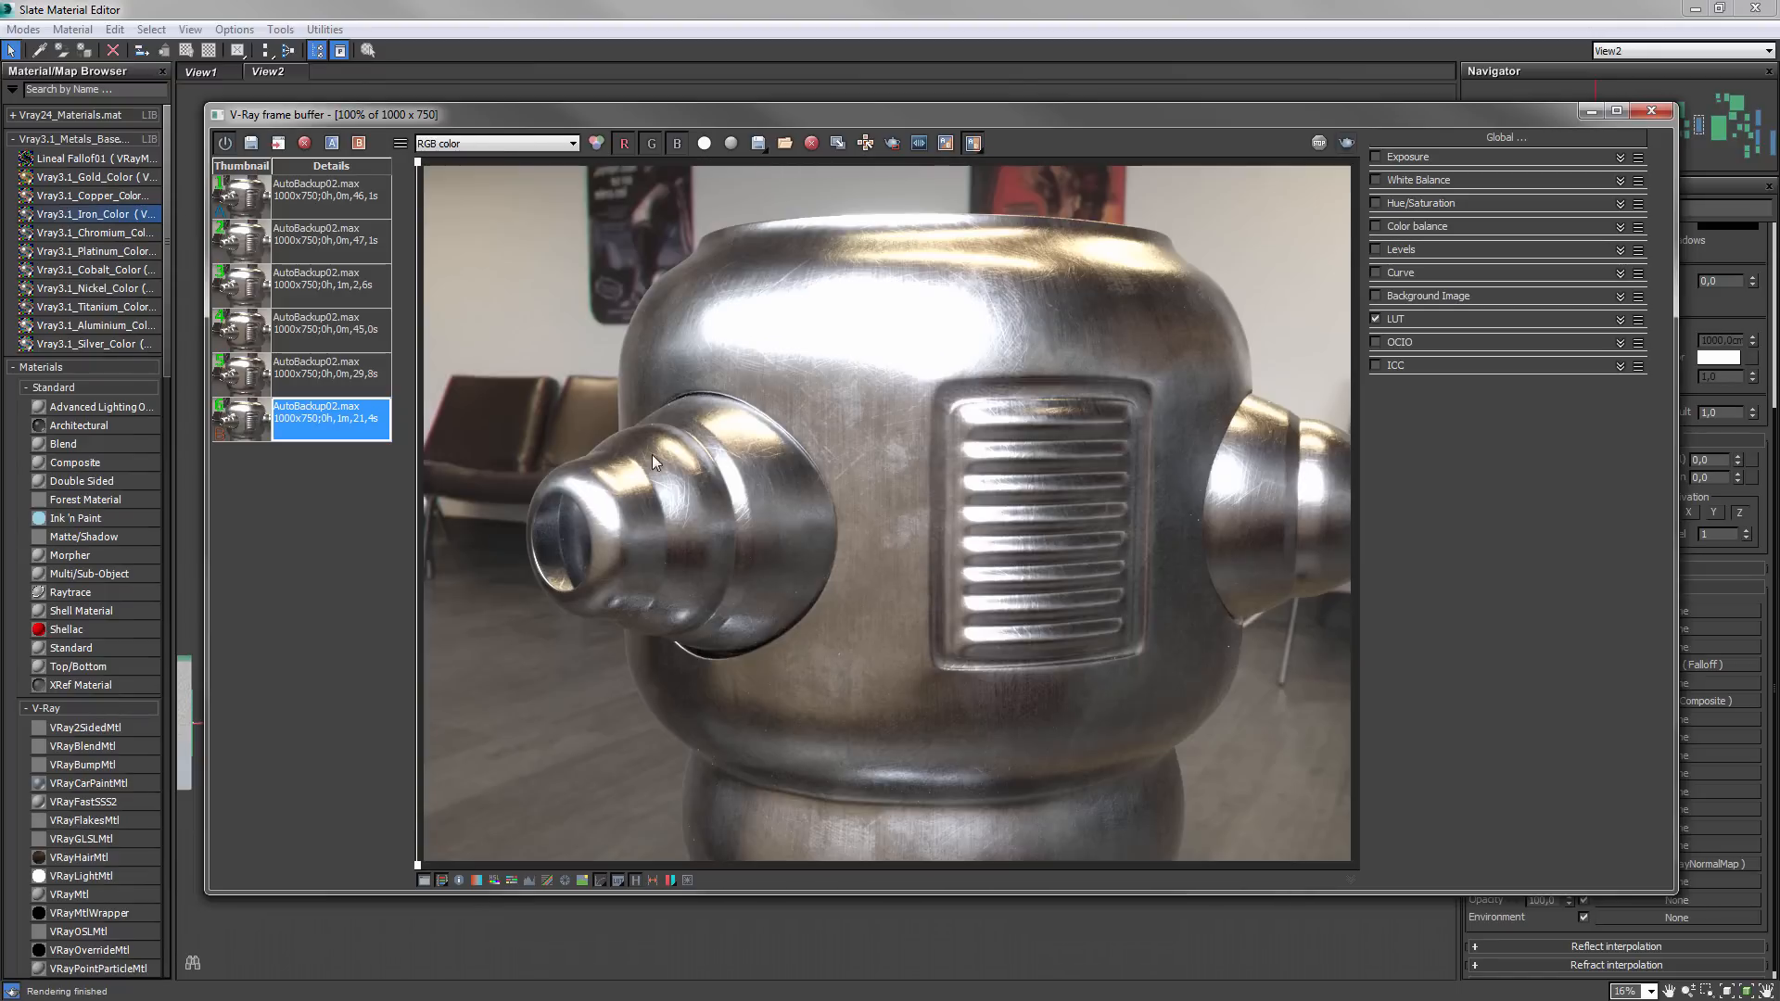
pyautogui.scroll(-1, 871, 557)
pyautogui.scroll(1, 870, 559)
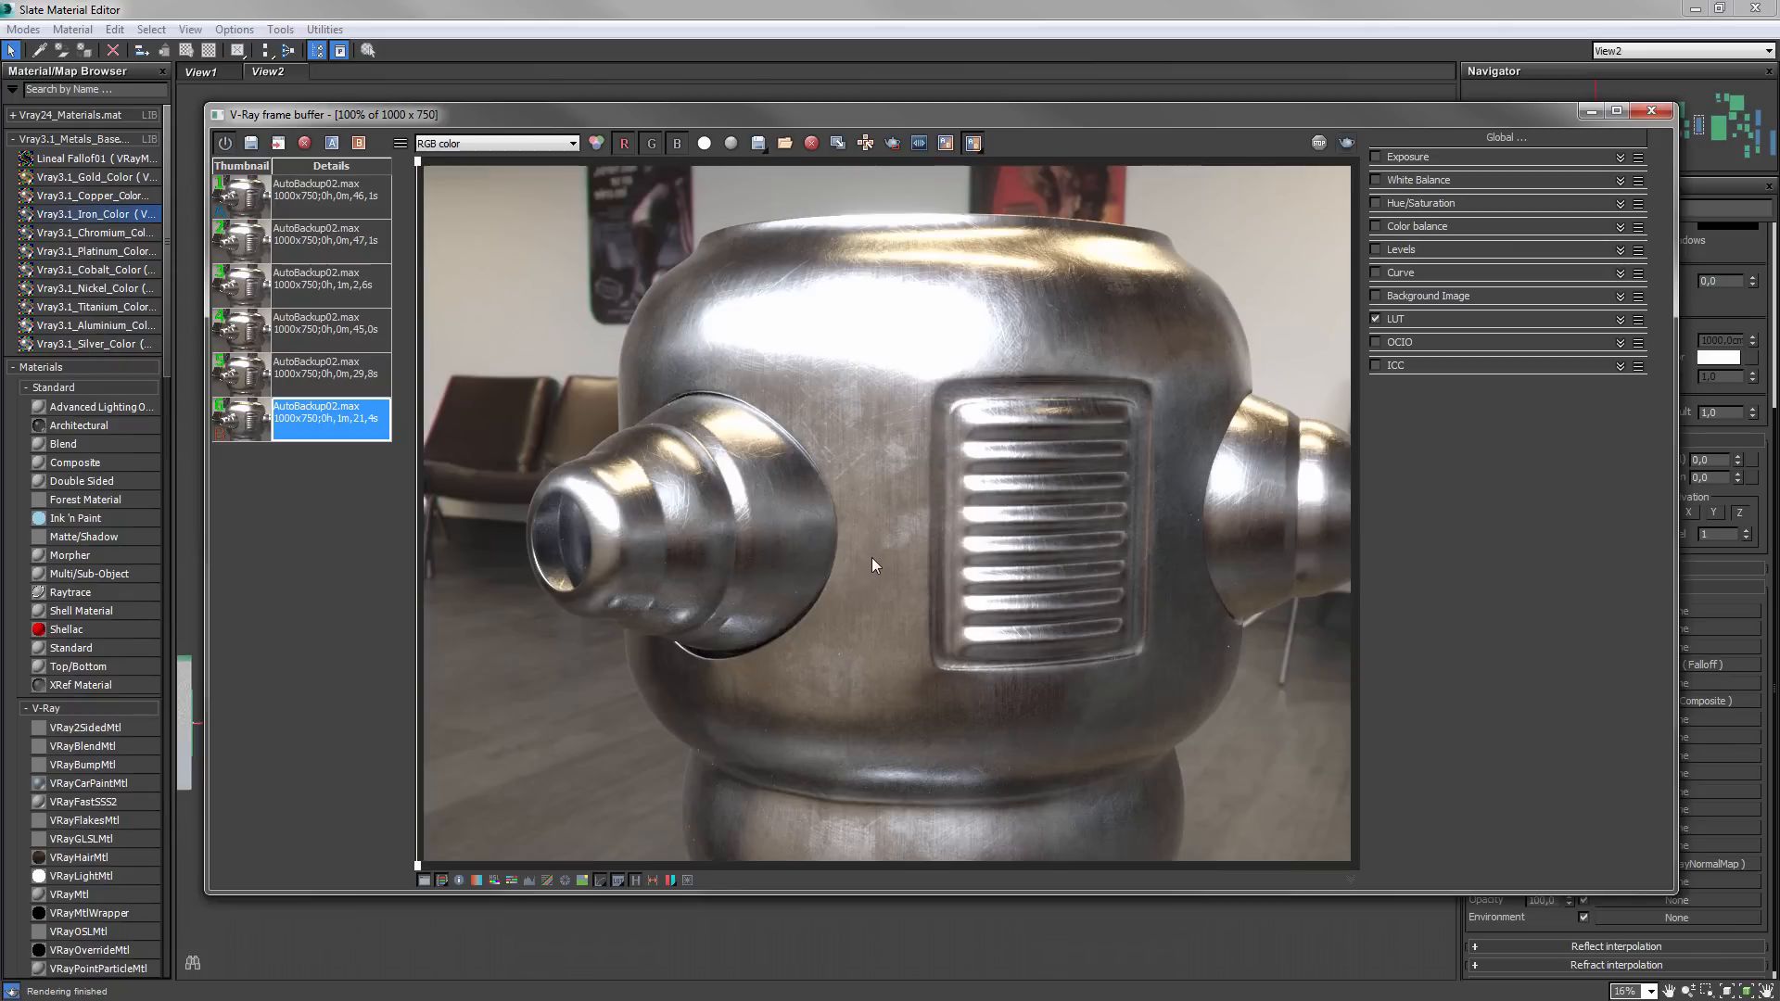